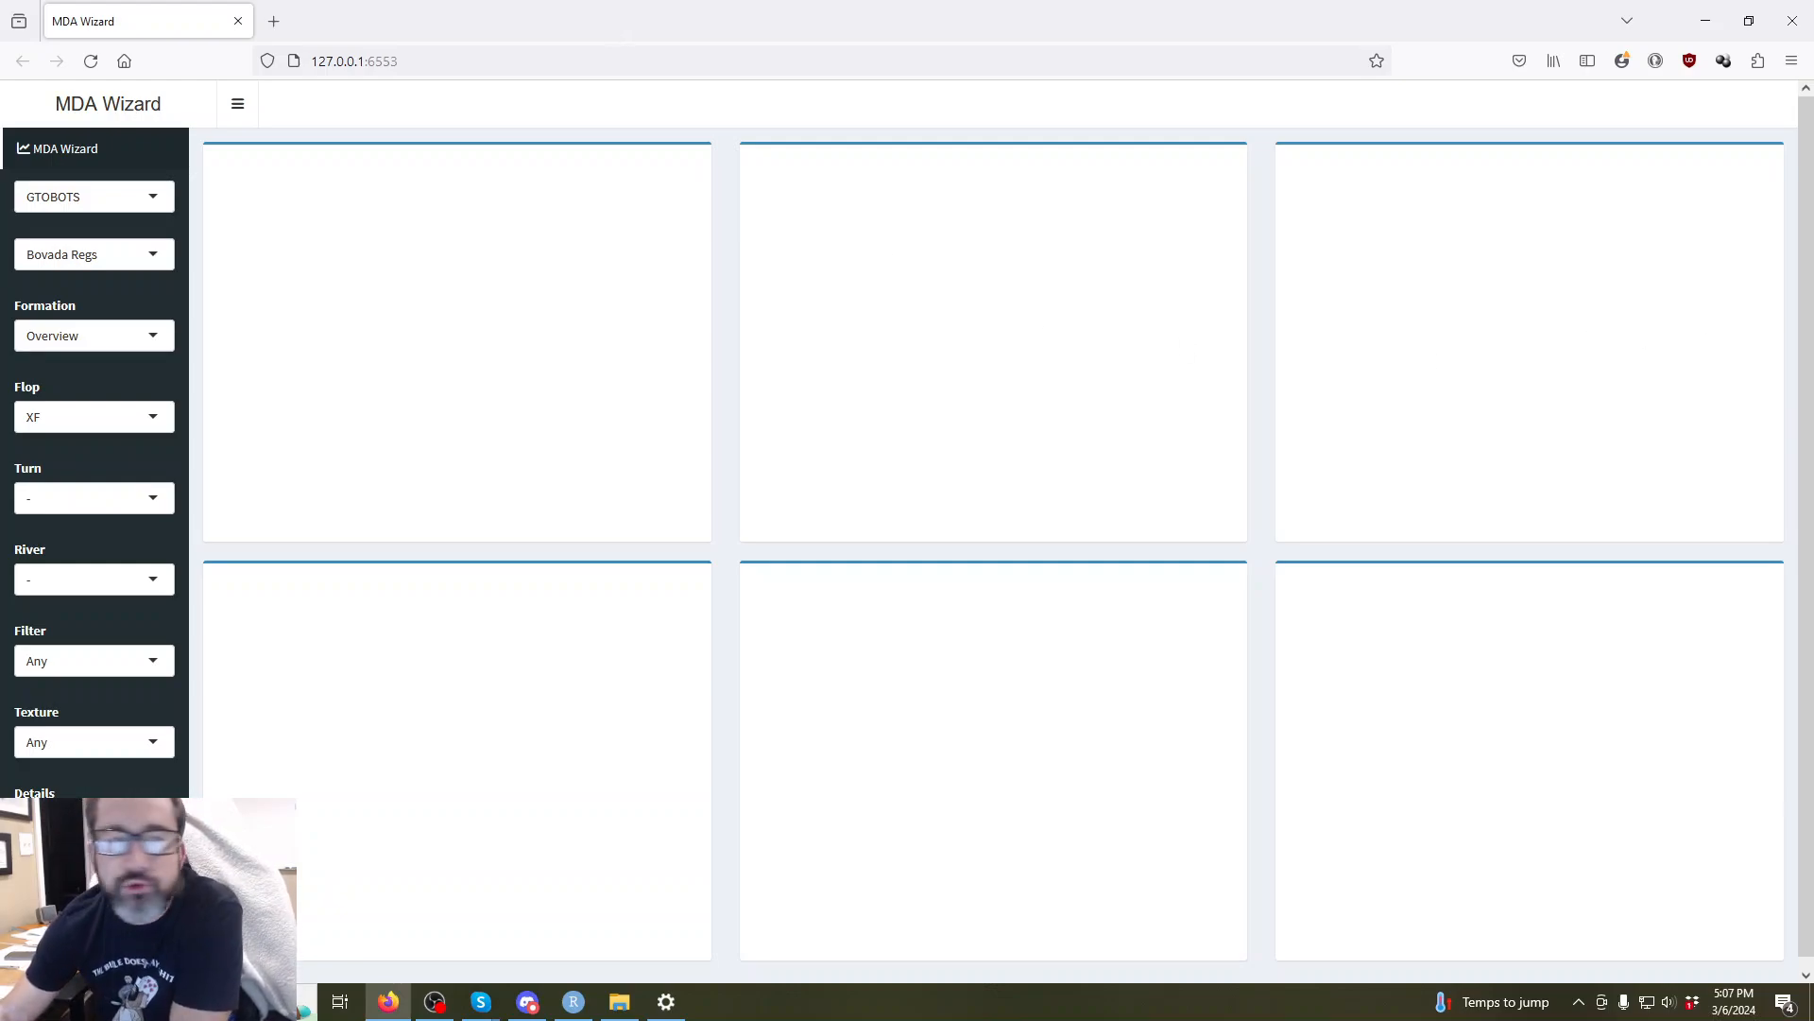
Review the player pools available for the two sides of the comparison.
{"action": "left_click", "coordinate": [125, 198]}
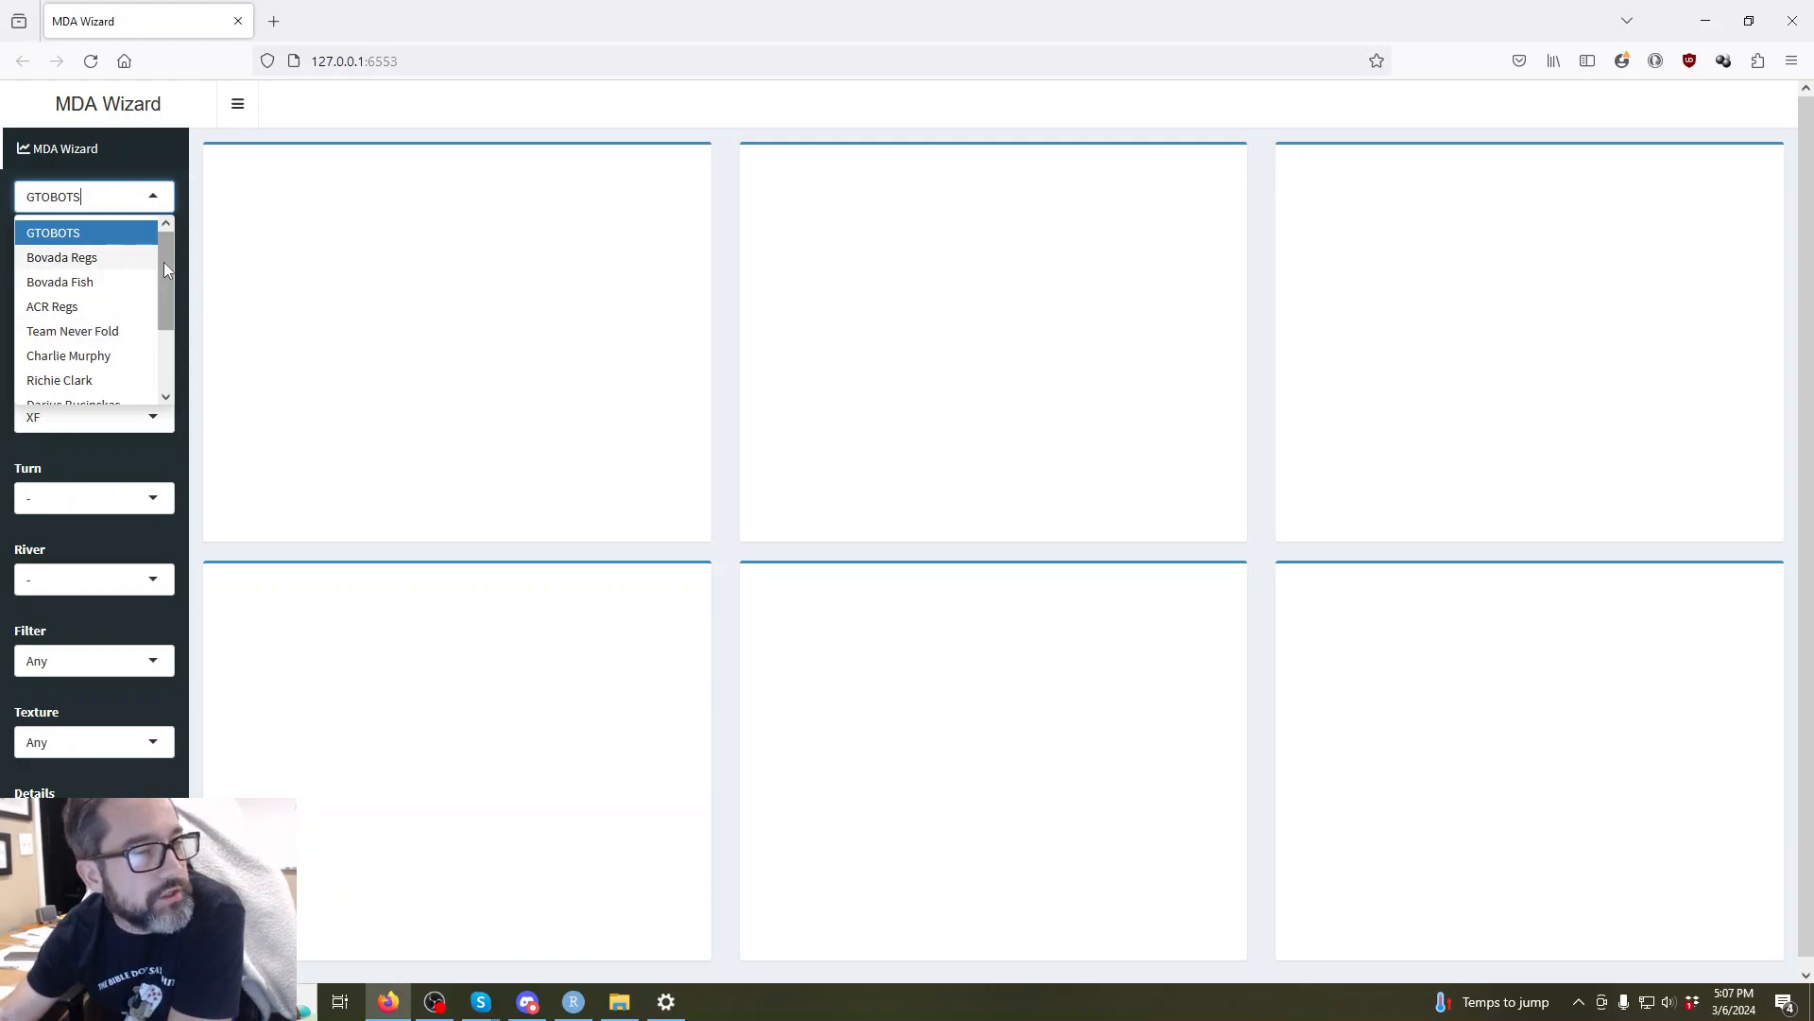
{"action": "left_click_drag", "start_coordinate": [163, 263], "coordinate": [162, 313]}
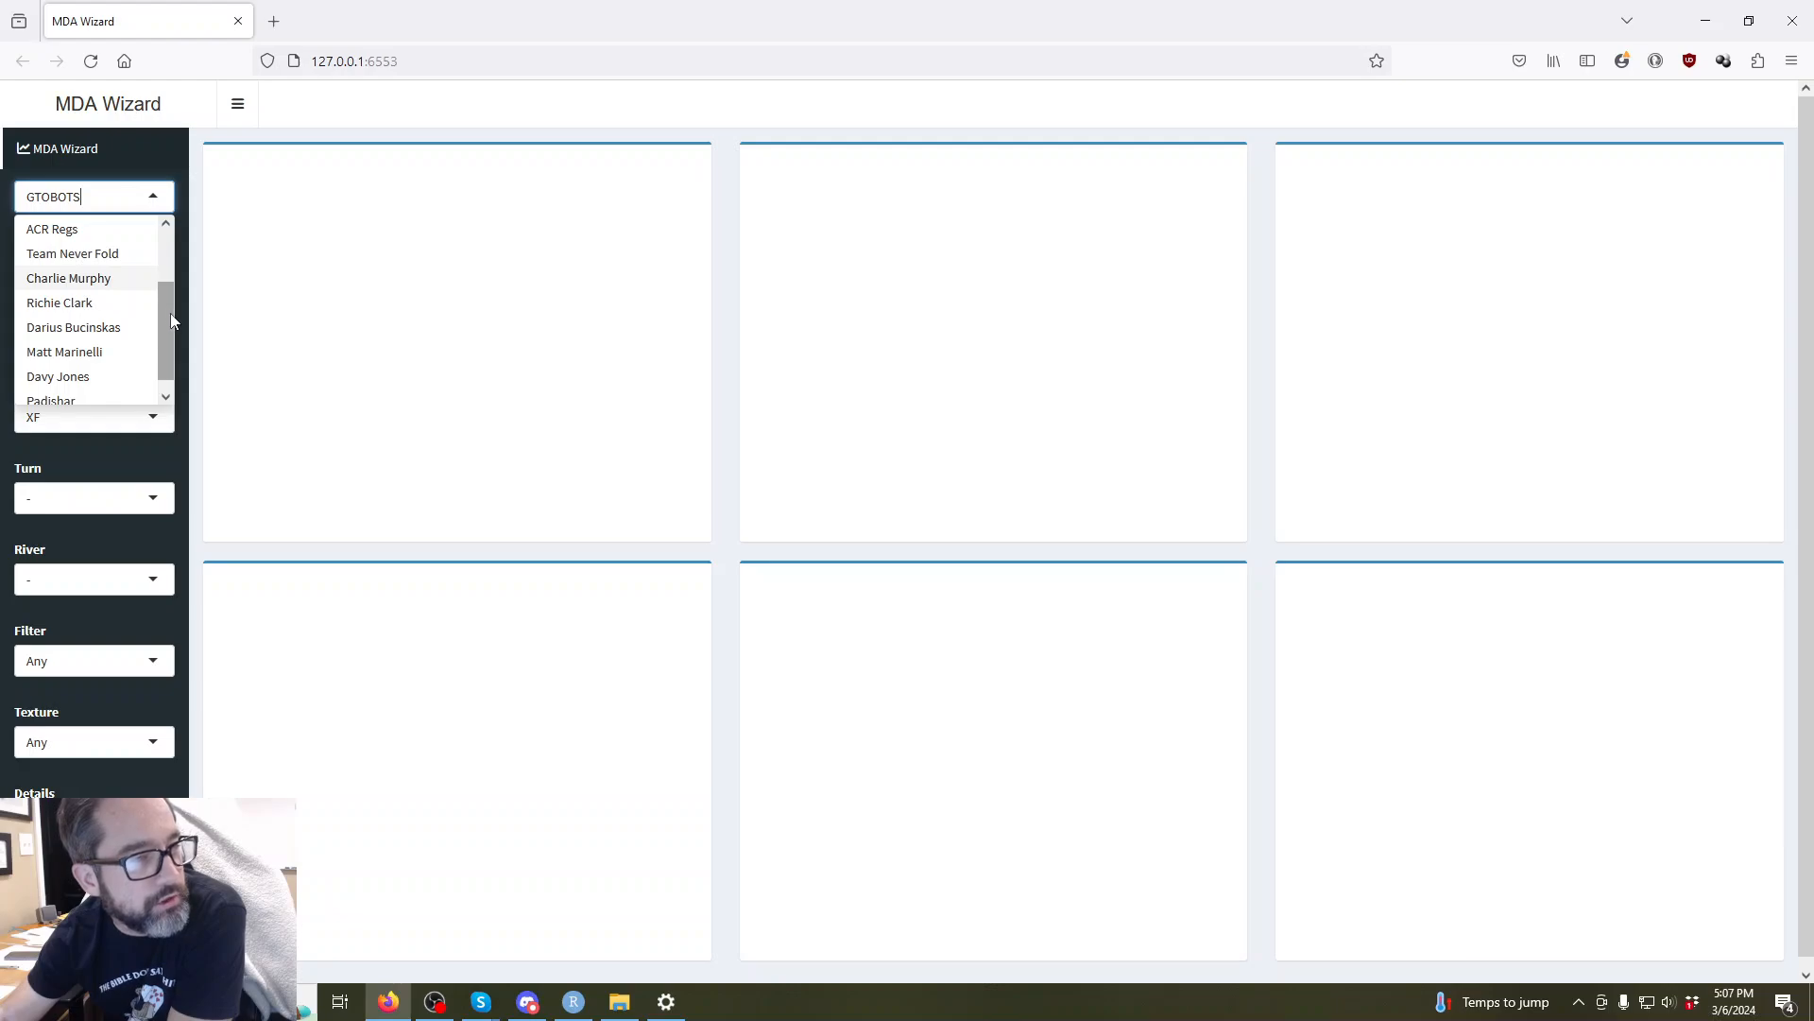
{"action": "scroll", "coordinate": [170, 322], "scroll_direction": "down", "scroll_amount": 1}
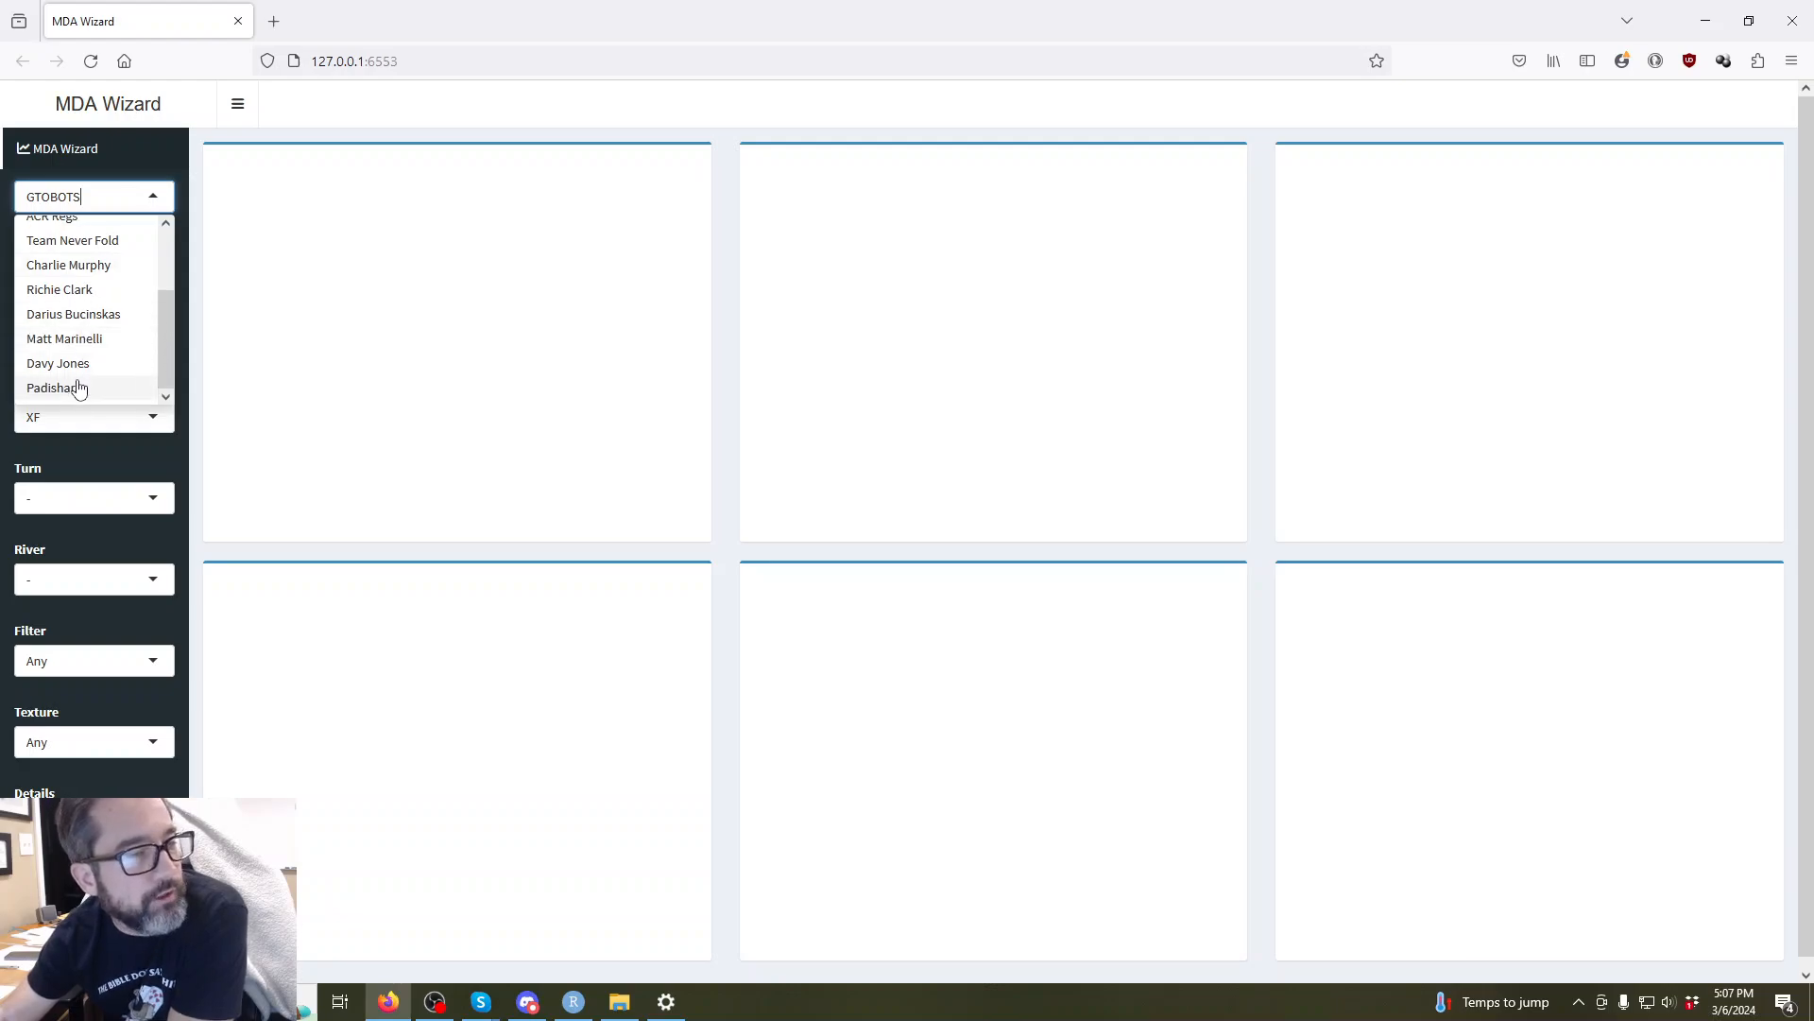
{"action": "scroll", "coordinate": [164, 359], "scroll_direction": "up", "scroll_amount": 5}
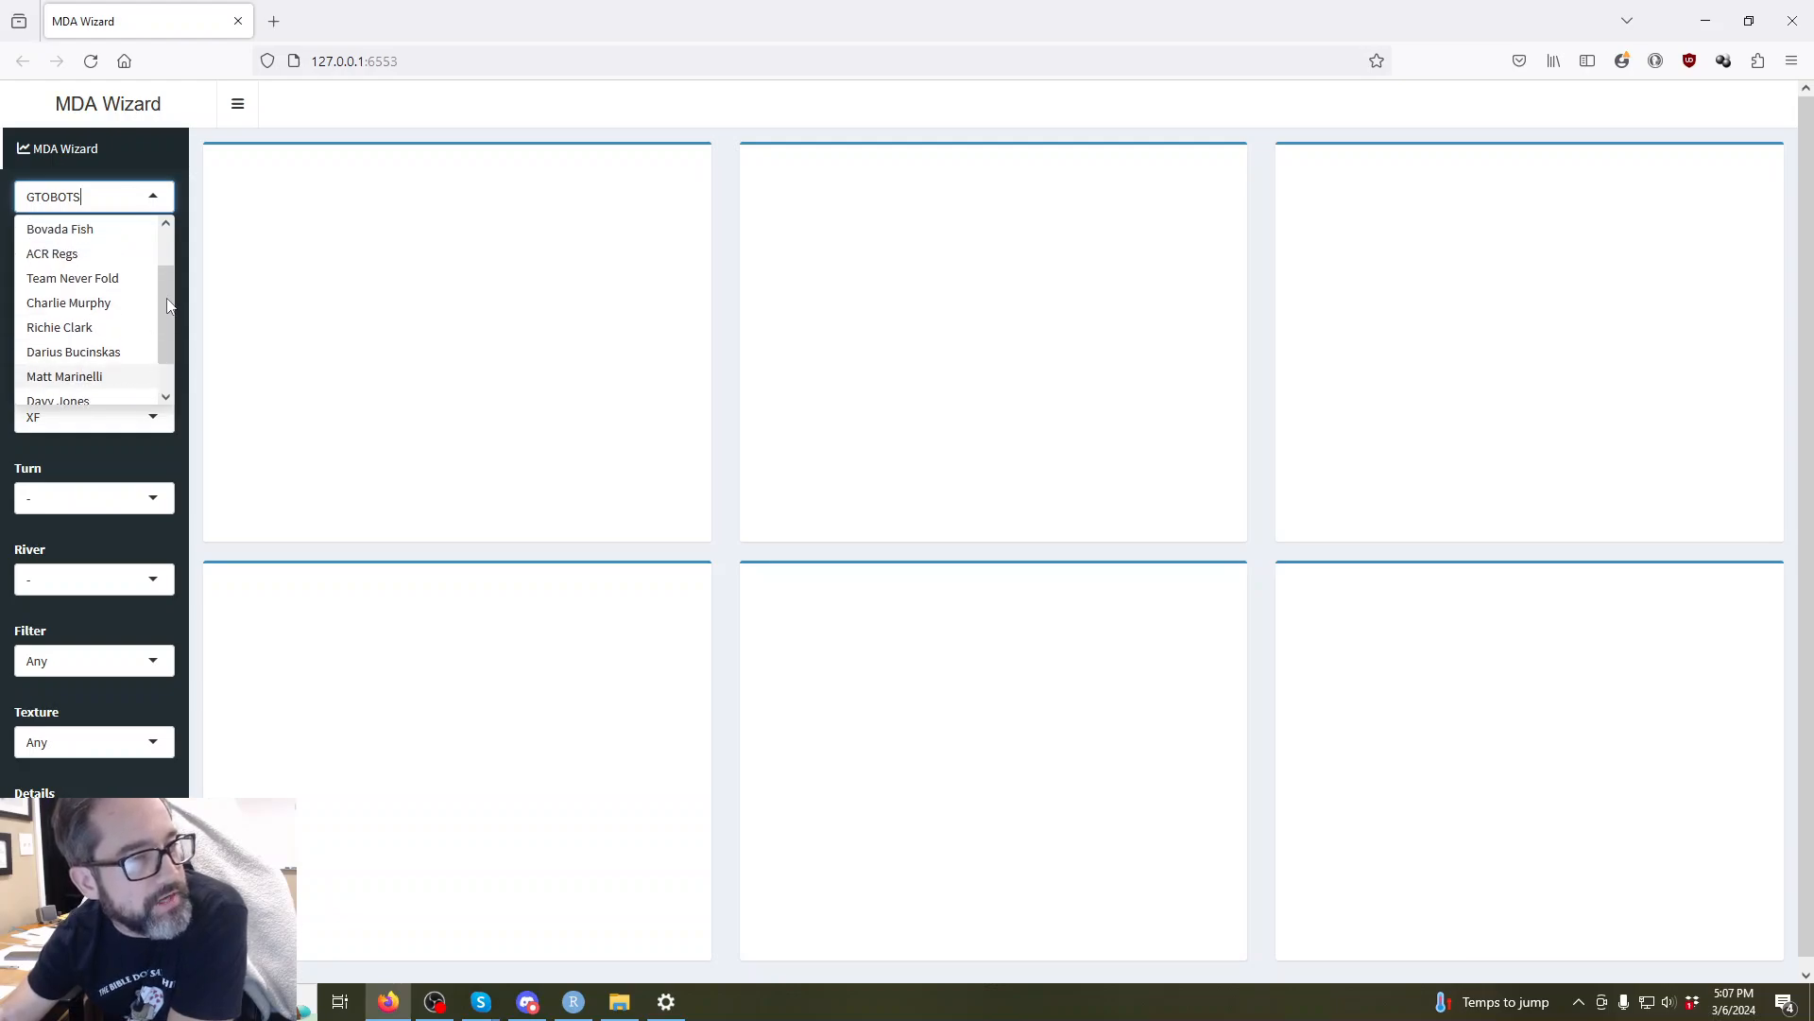
{"action": "left_click", "coordinate": [157, 160]}
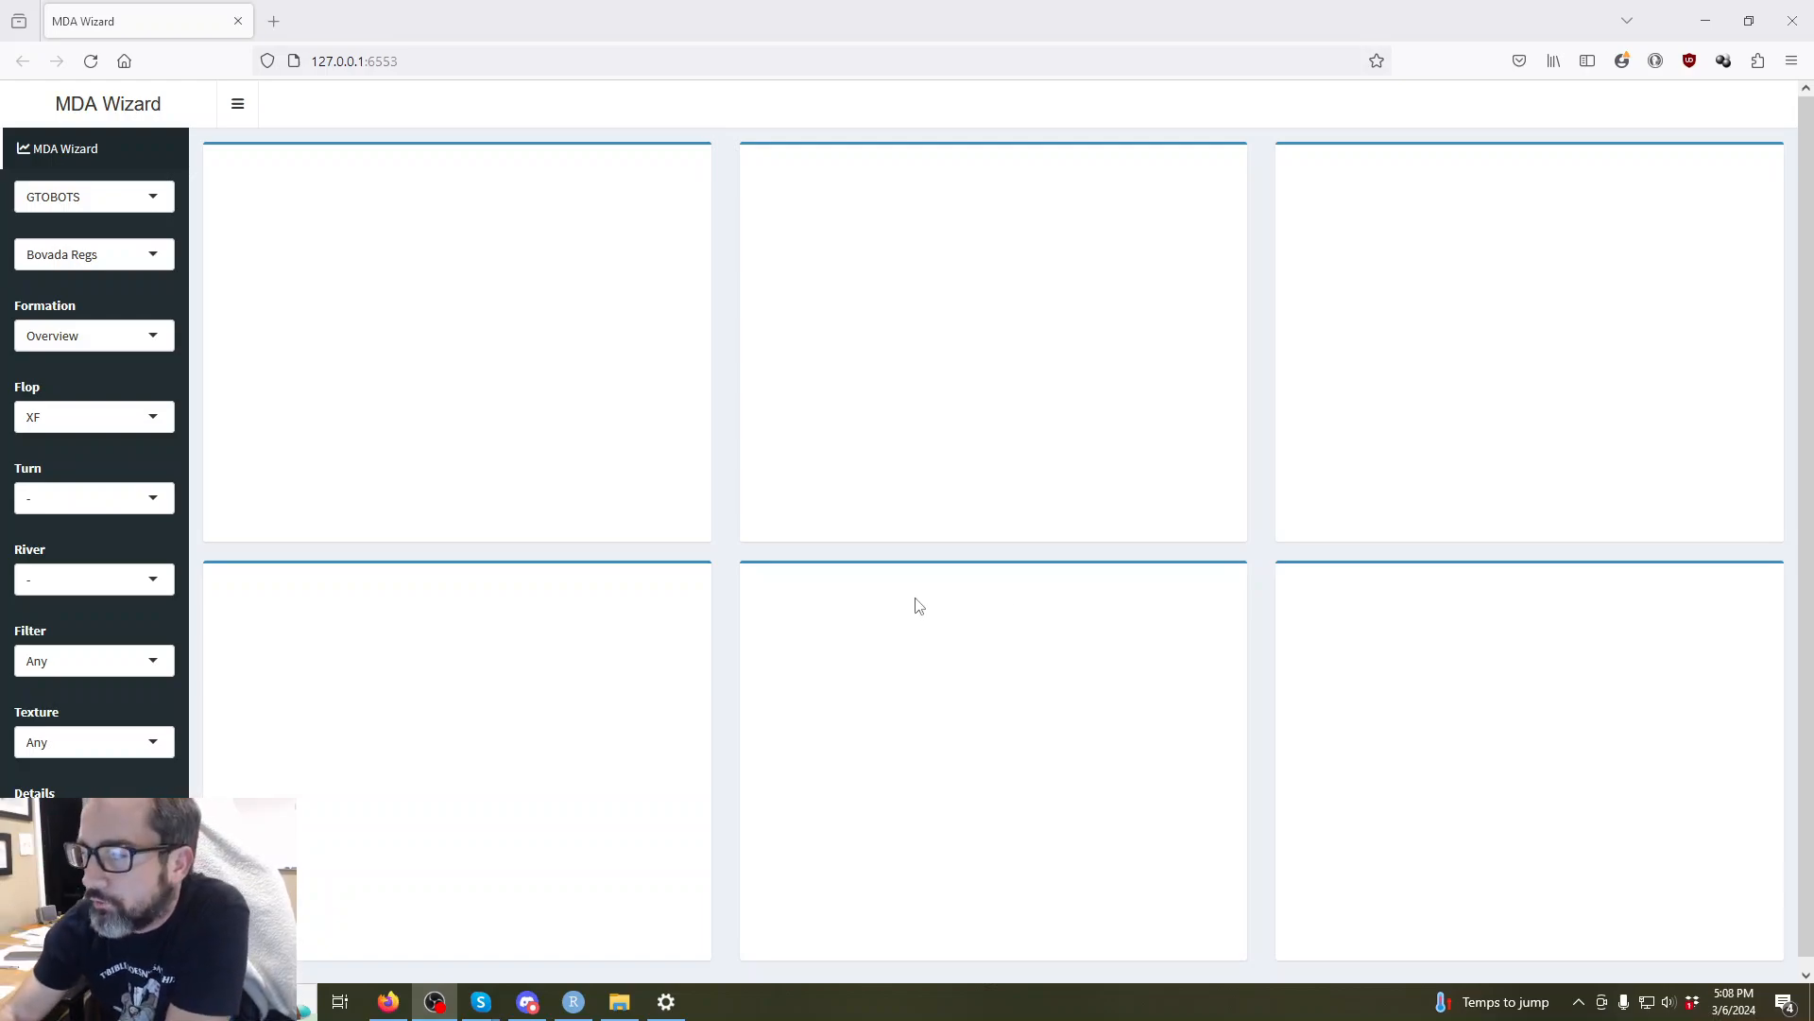
{"action": "left_click", "coordinate": [85, 259]}
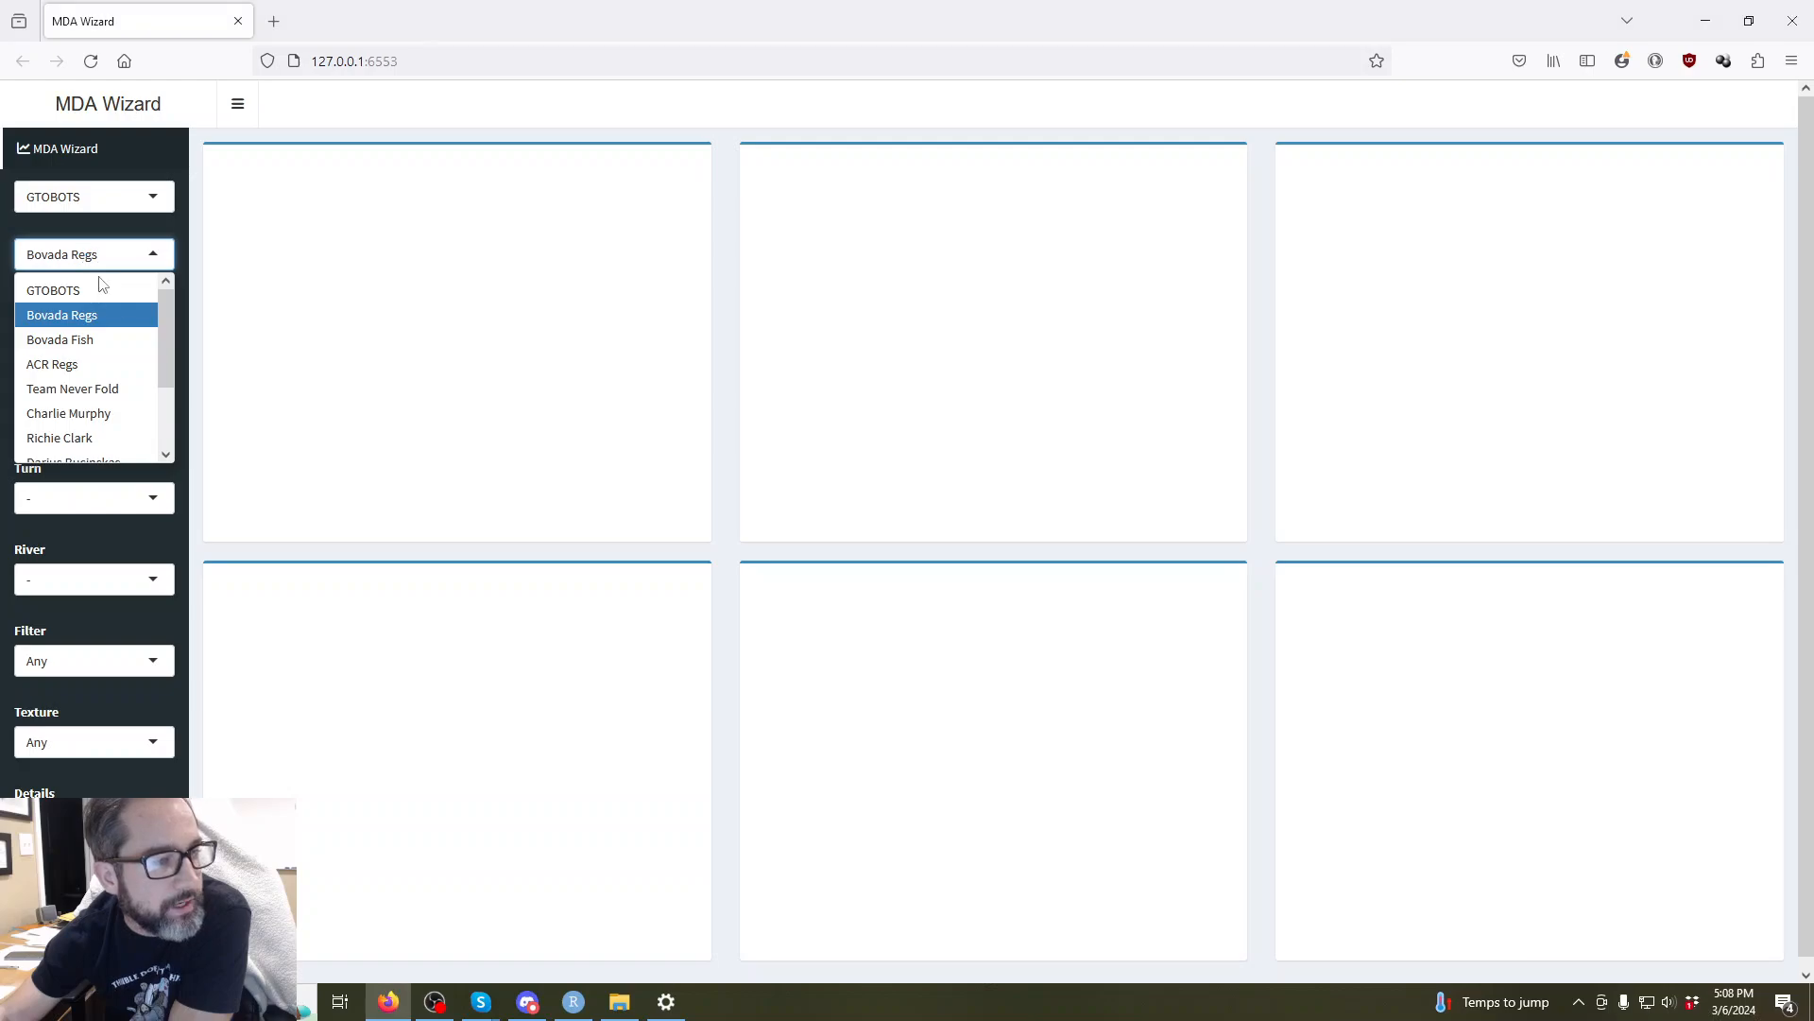
{"action": "left_click", "coordinate": [113, 224]}
Browse the formations available for the GTOBOTS versus Bovada Regs comparison.
{"action": "left_click", "coordinate": [113, 337]}
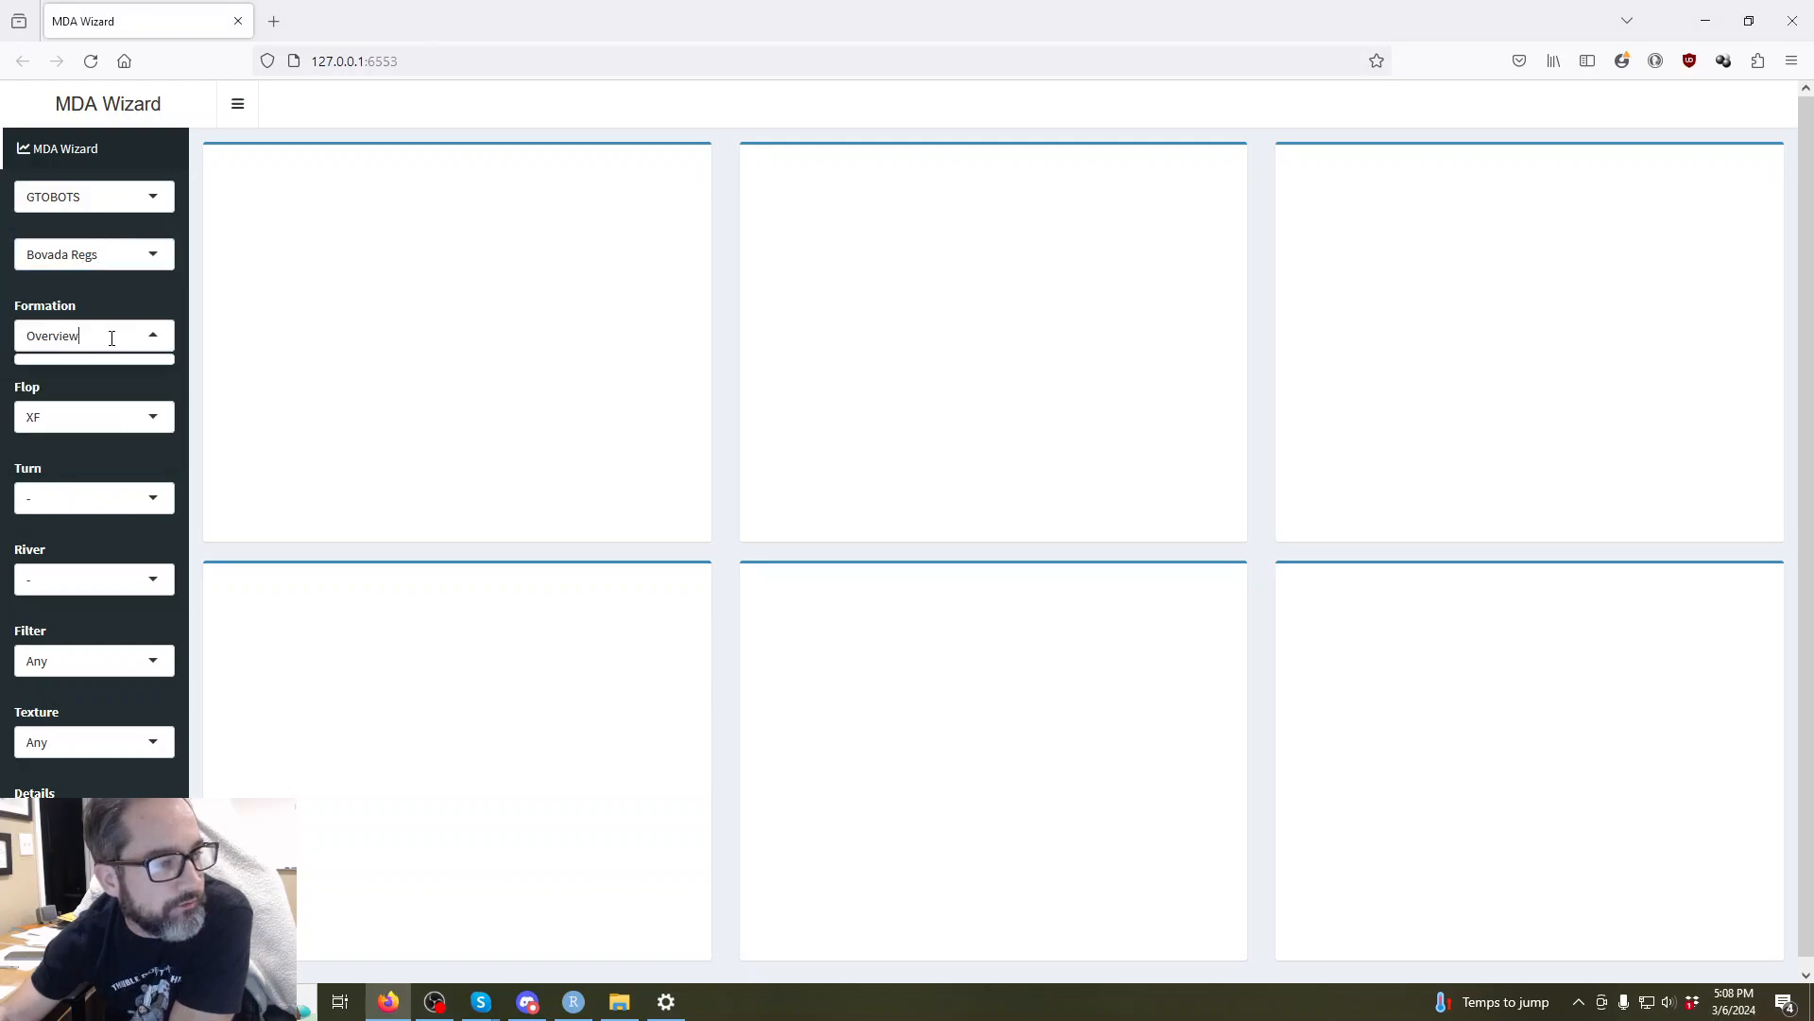
{"action": "left_click", "coordinate": [116, 298]}
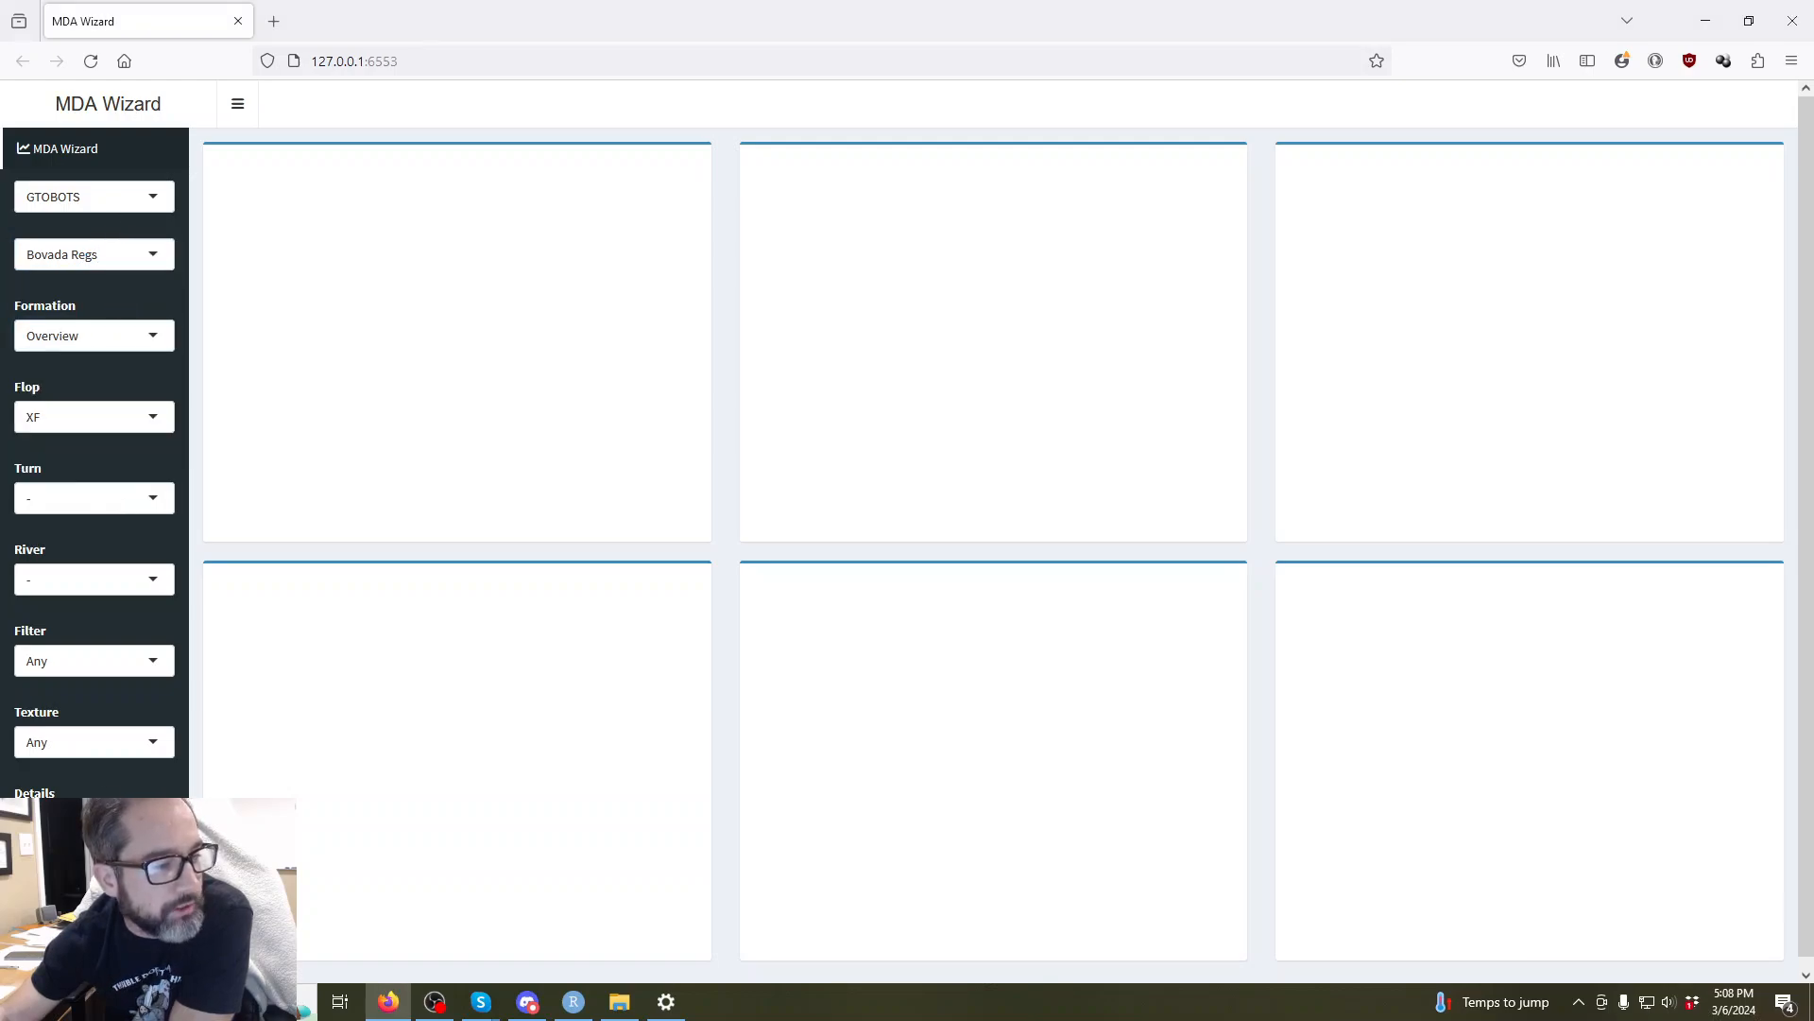
{"action": "left_click", "coordinate": [153, 338]}
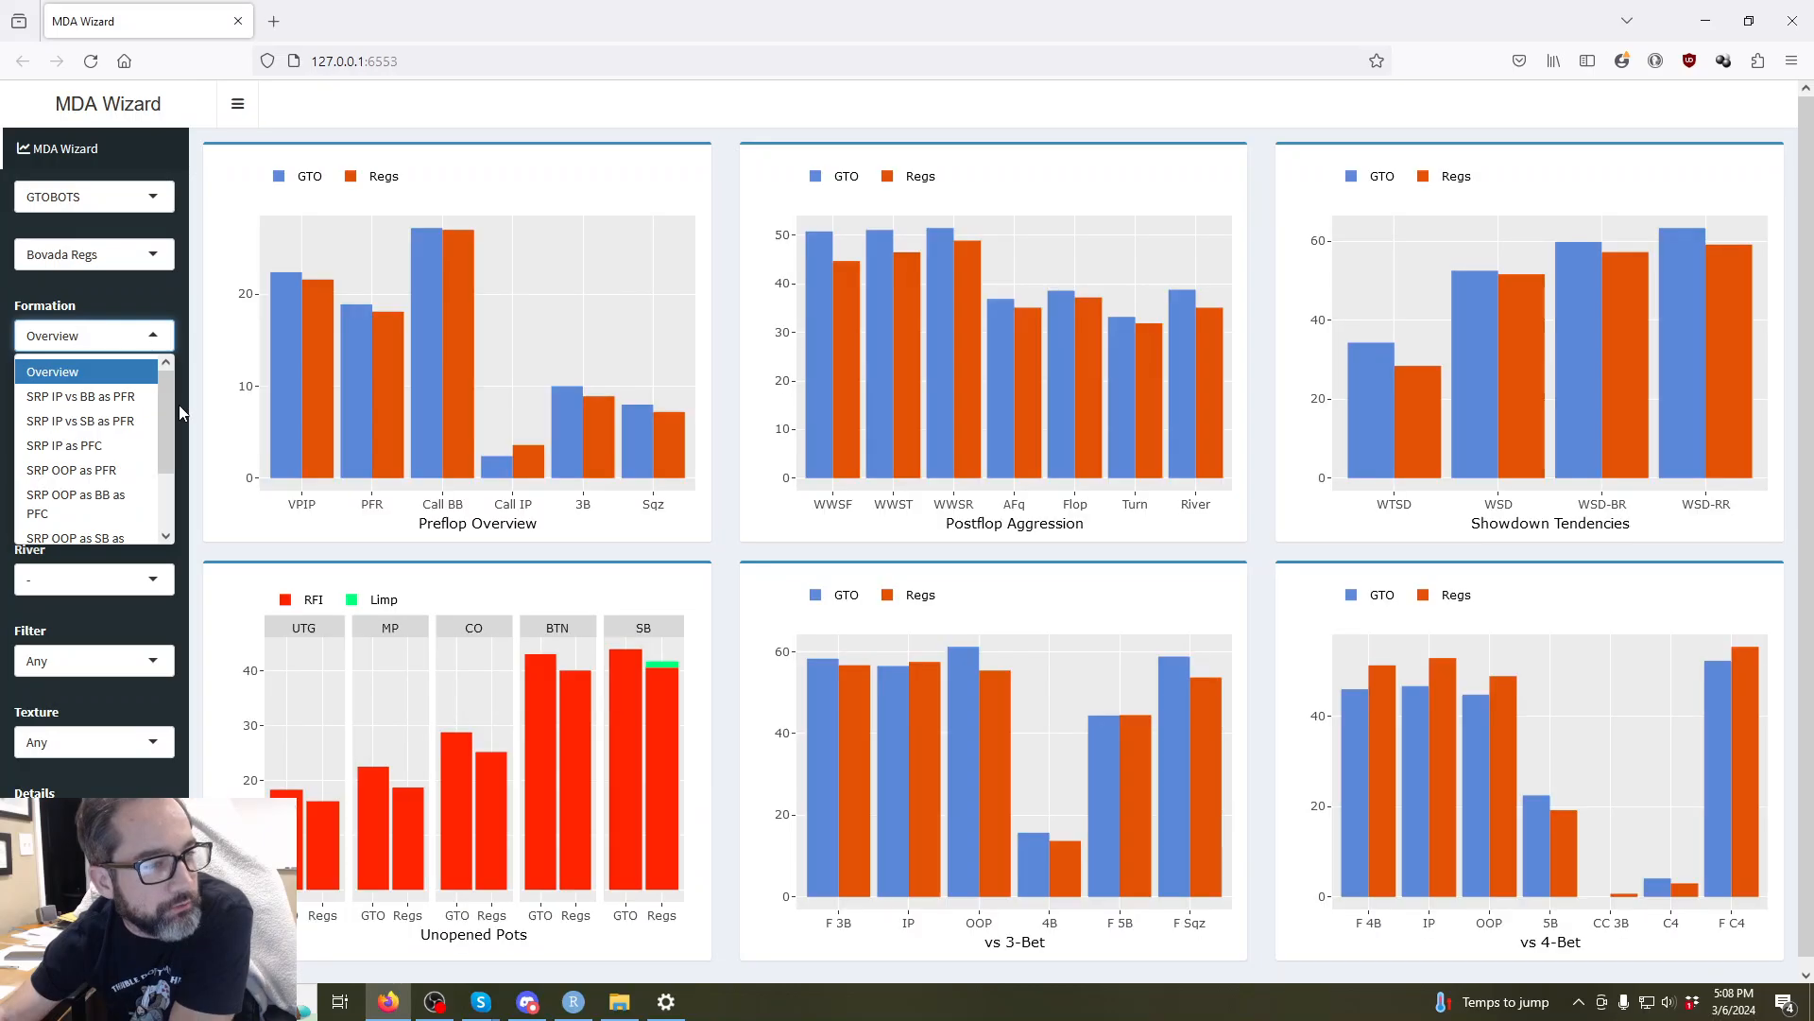
{"action": "left_click_drag", "start_coordinate": [167, 418], "coordinate": [164, 375]}
{"action": "left_click", "coordinate": [125, 291]}
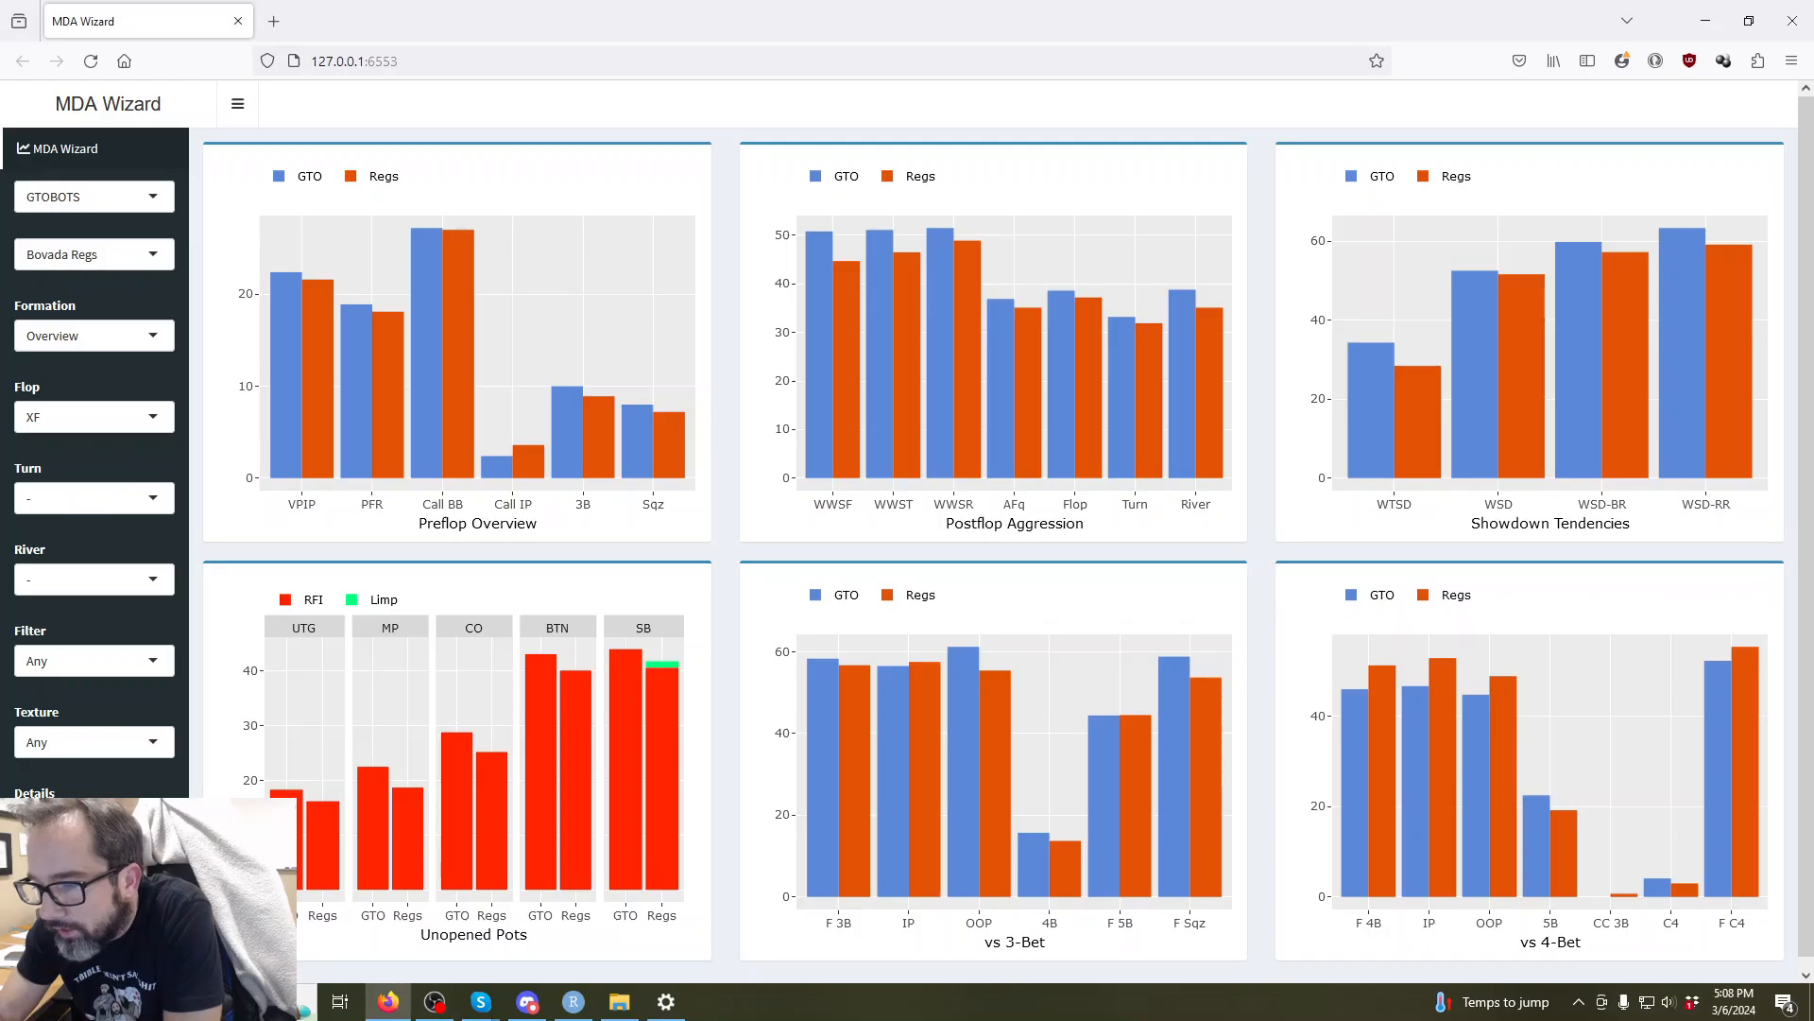
{"action": "key", "text": "super+d"}
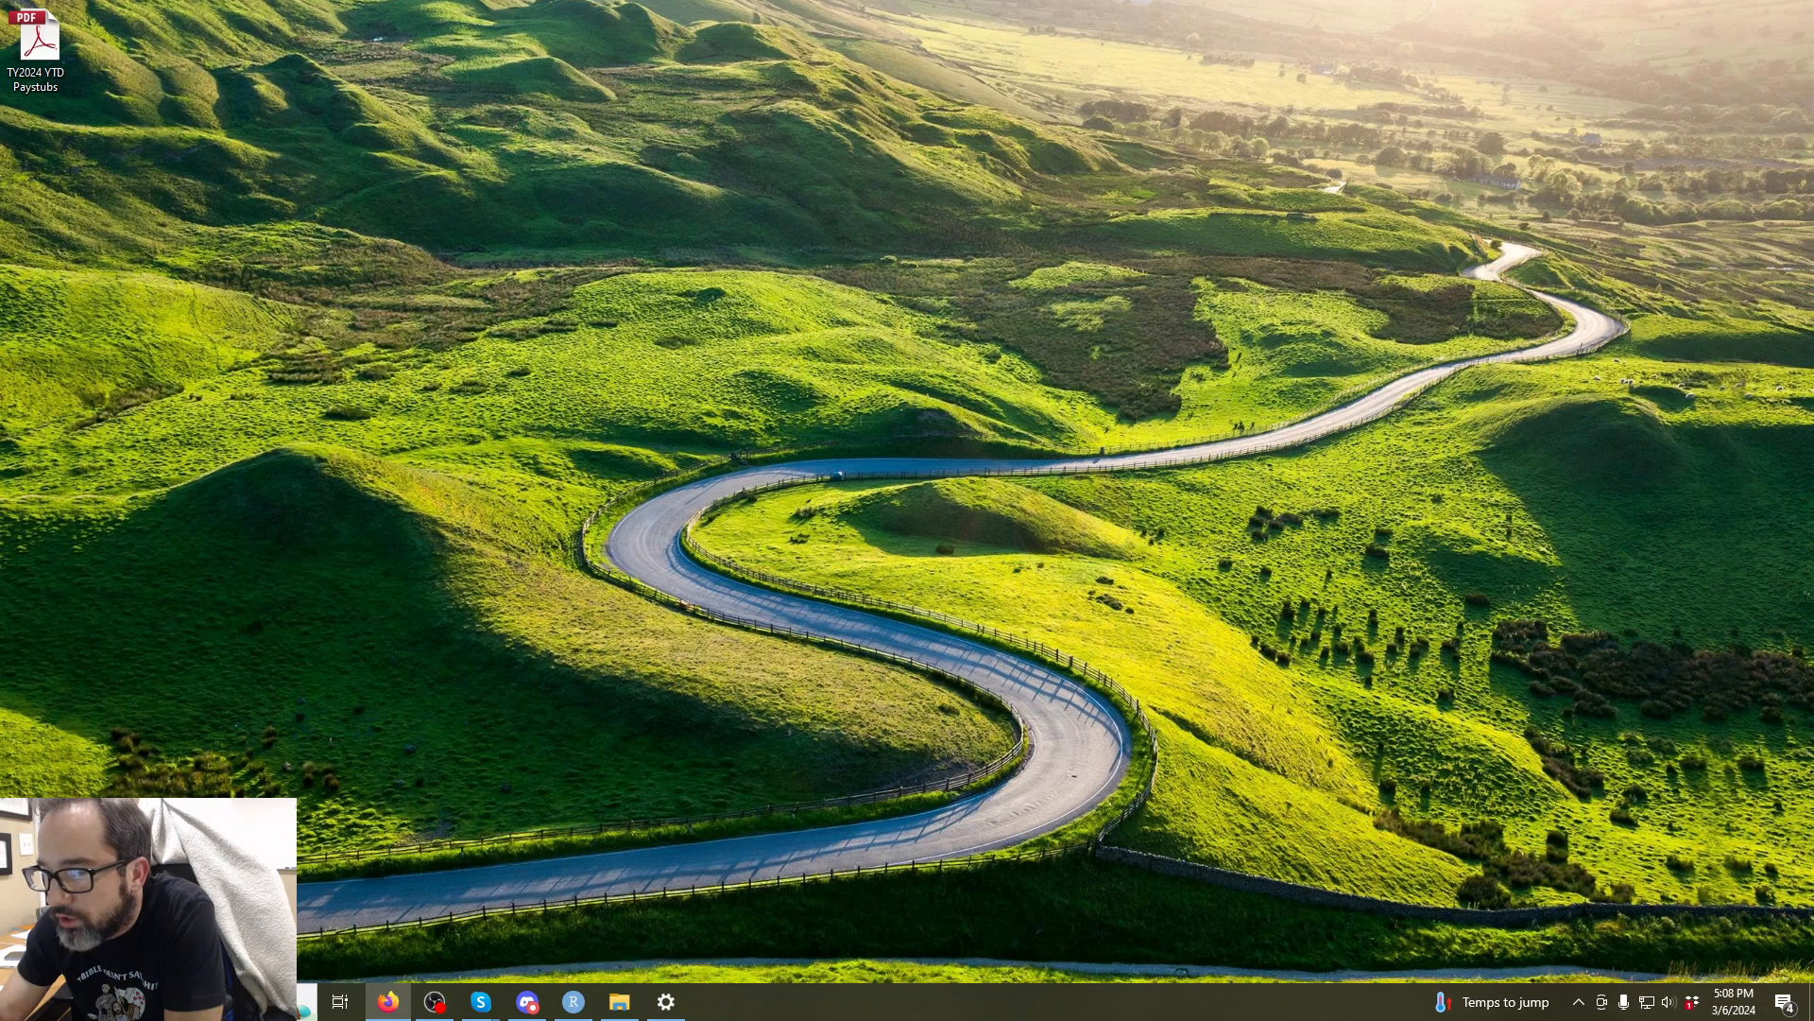
{"action": "key", "text": "super+d"}
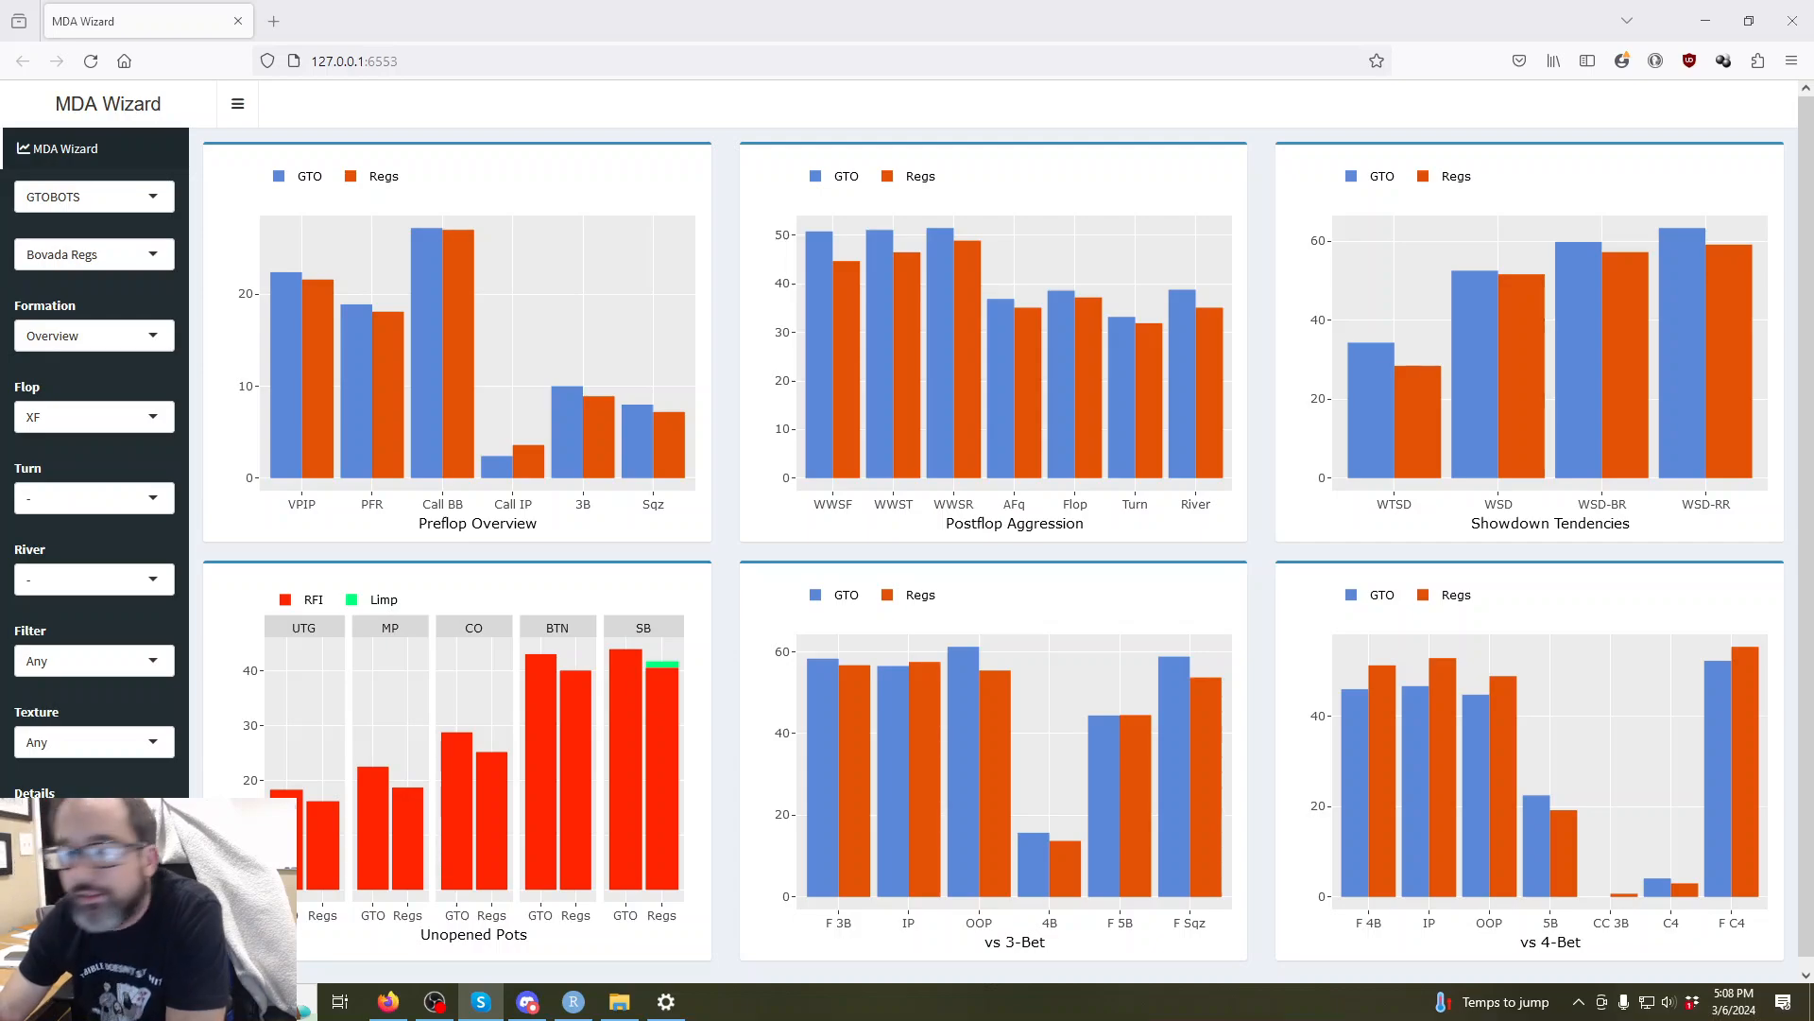
{"action": "left_click", "coordinate": [1797, 36]}
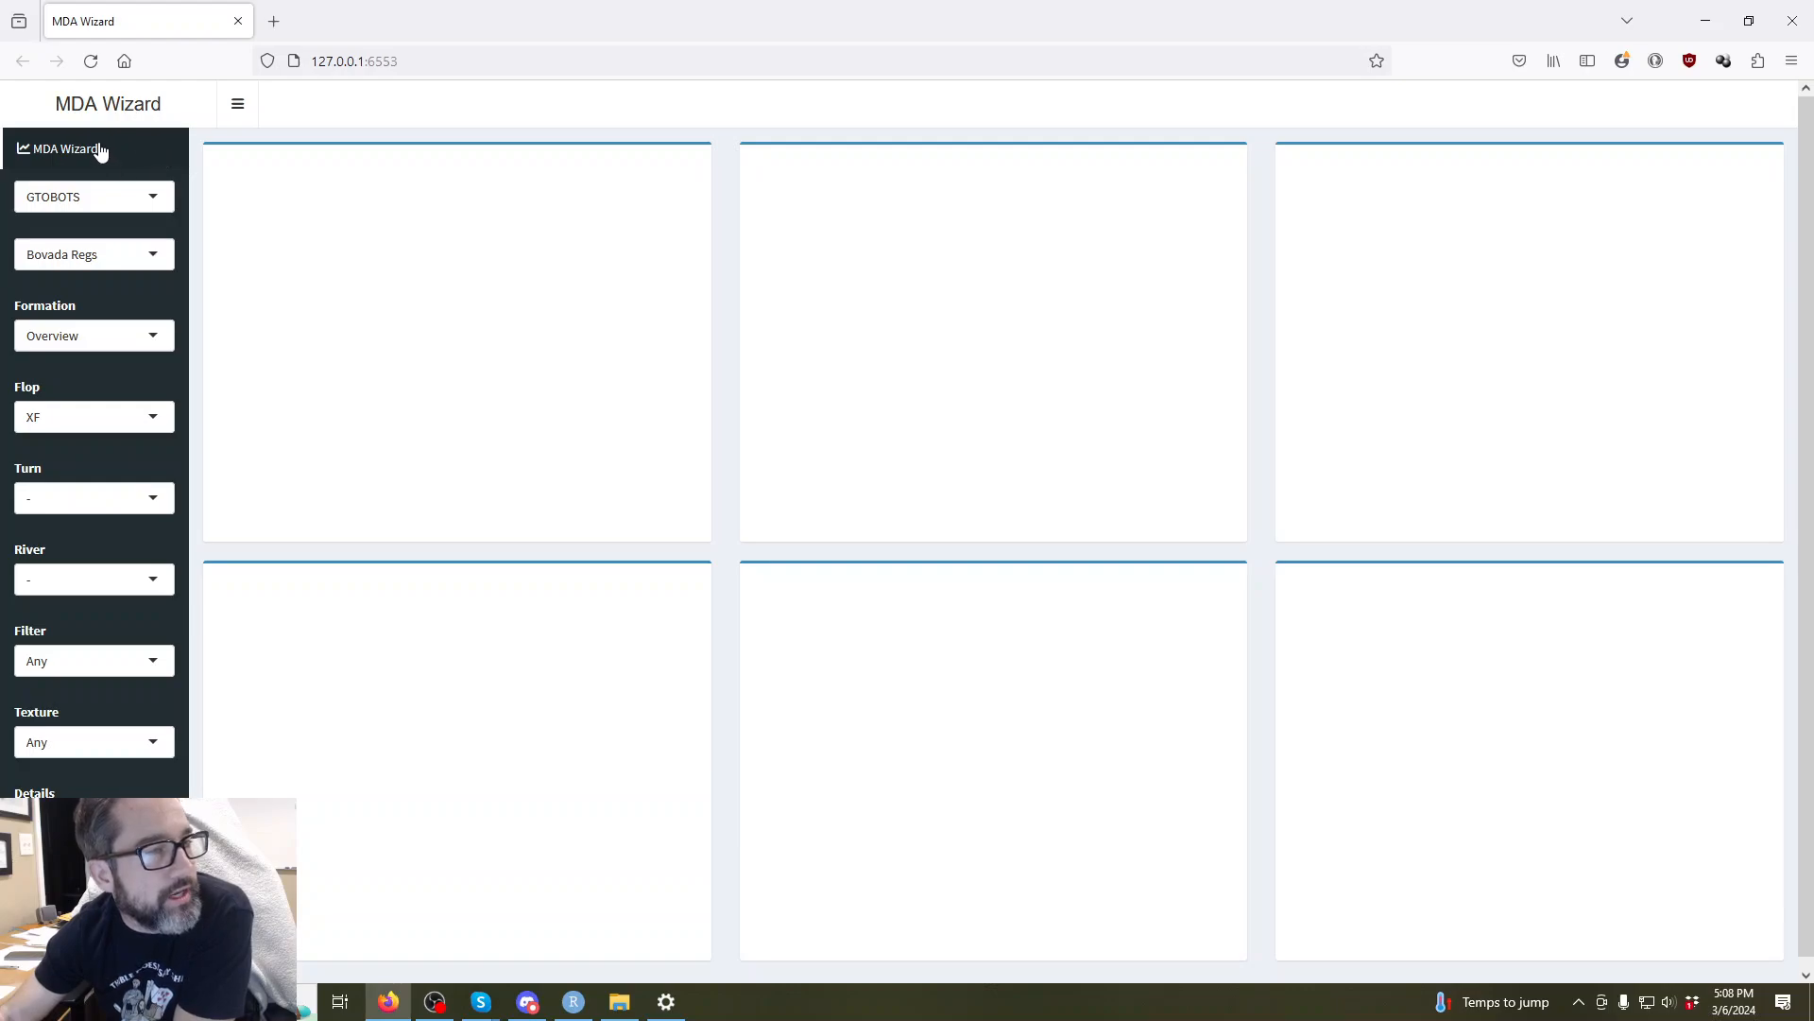
{"action": "left_click", "coordinate": [121, 198]}
{"action": "left_click", "coordinate": [125, 229]}
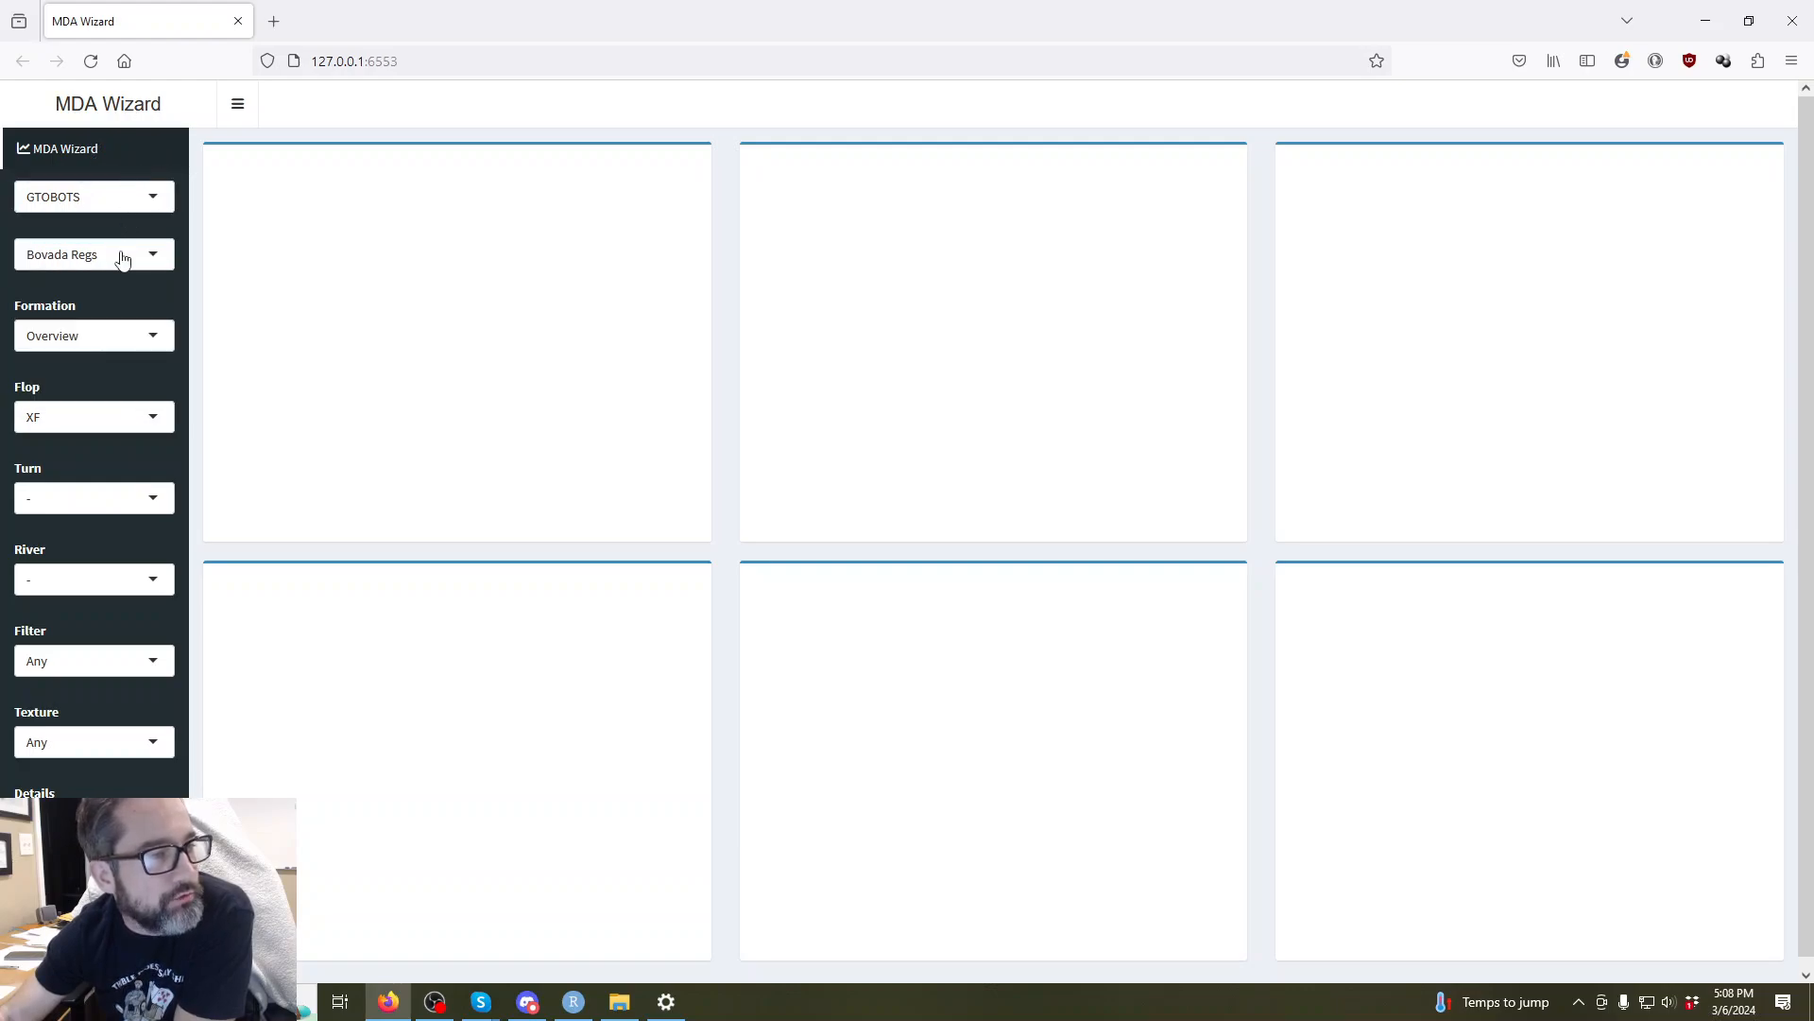
{"action": "left_click", "coordinate": [122, 253]}
{"action": "left_click", "coordinate": [146, 157]}
{"action": "left_click", "coordinate": [144, 196]}
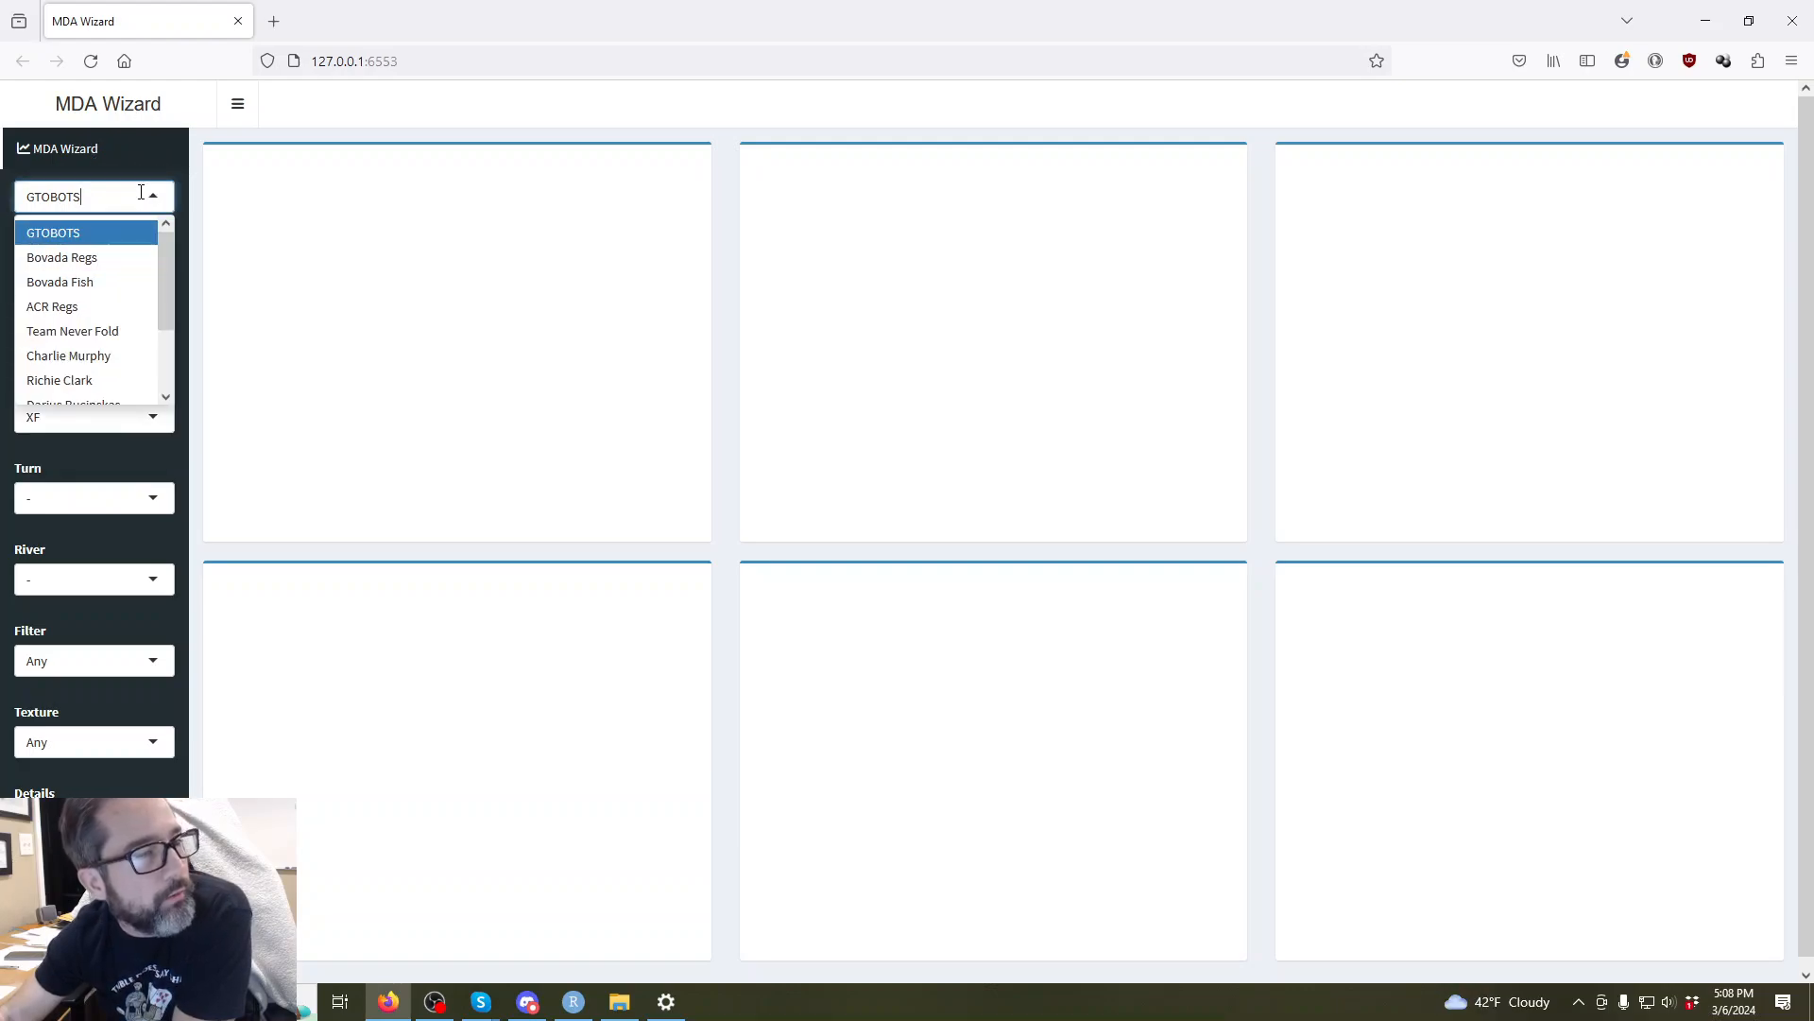
{"action": "left_click", "coordinate": [154, 159]}
{"action": "left_click", "coordinate": [153, 197]}
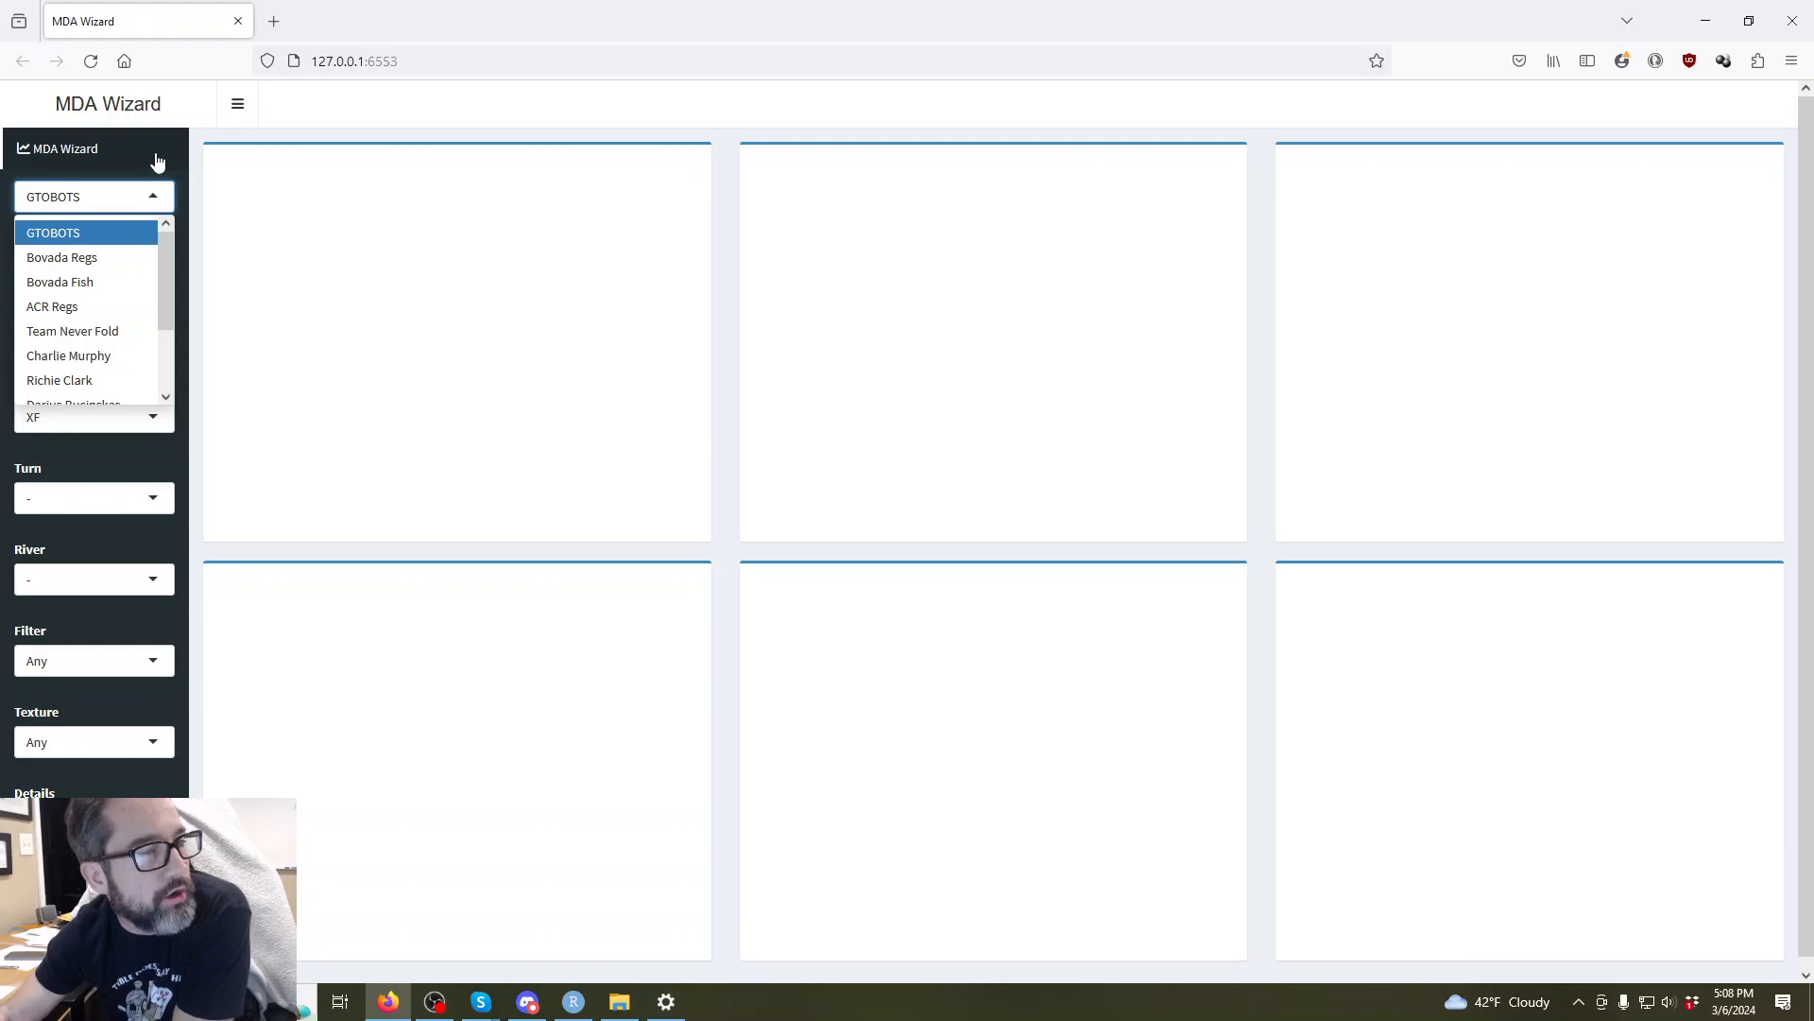
{"action": "left_click", "coordinate": [155, 162]}
{"action": "left_click", "coordinate": [153, 265]}
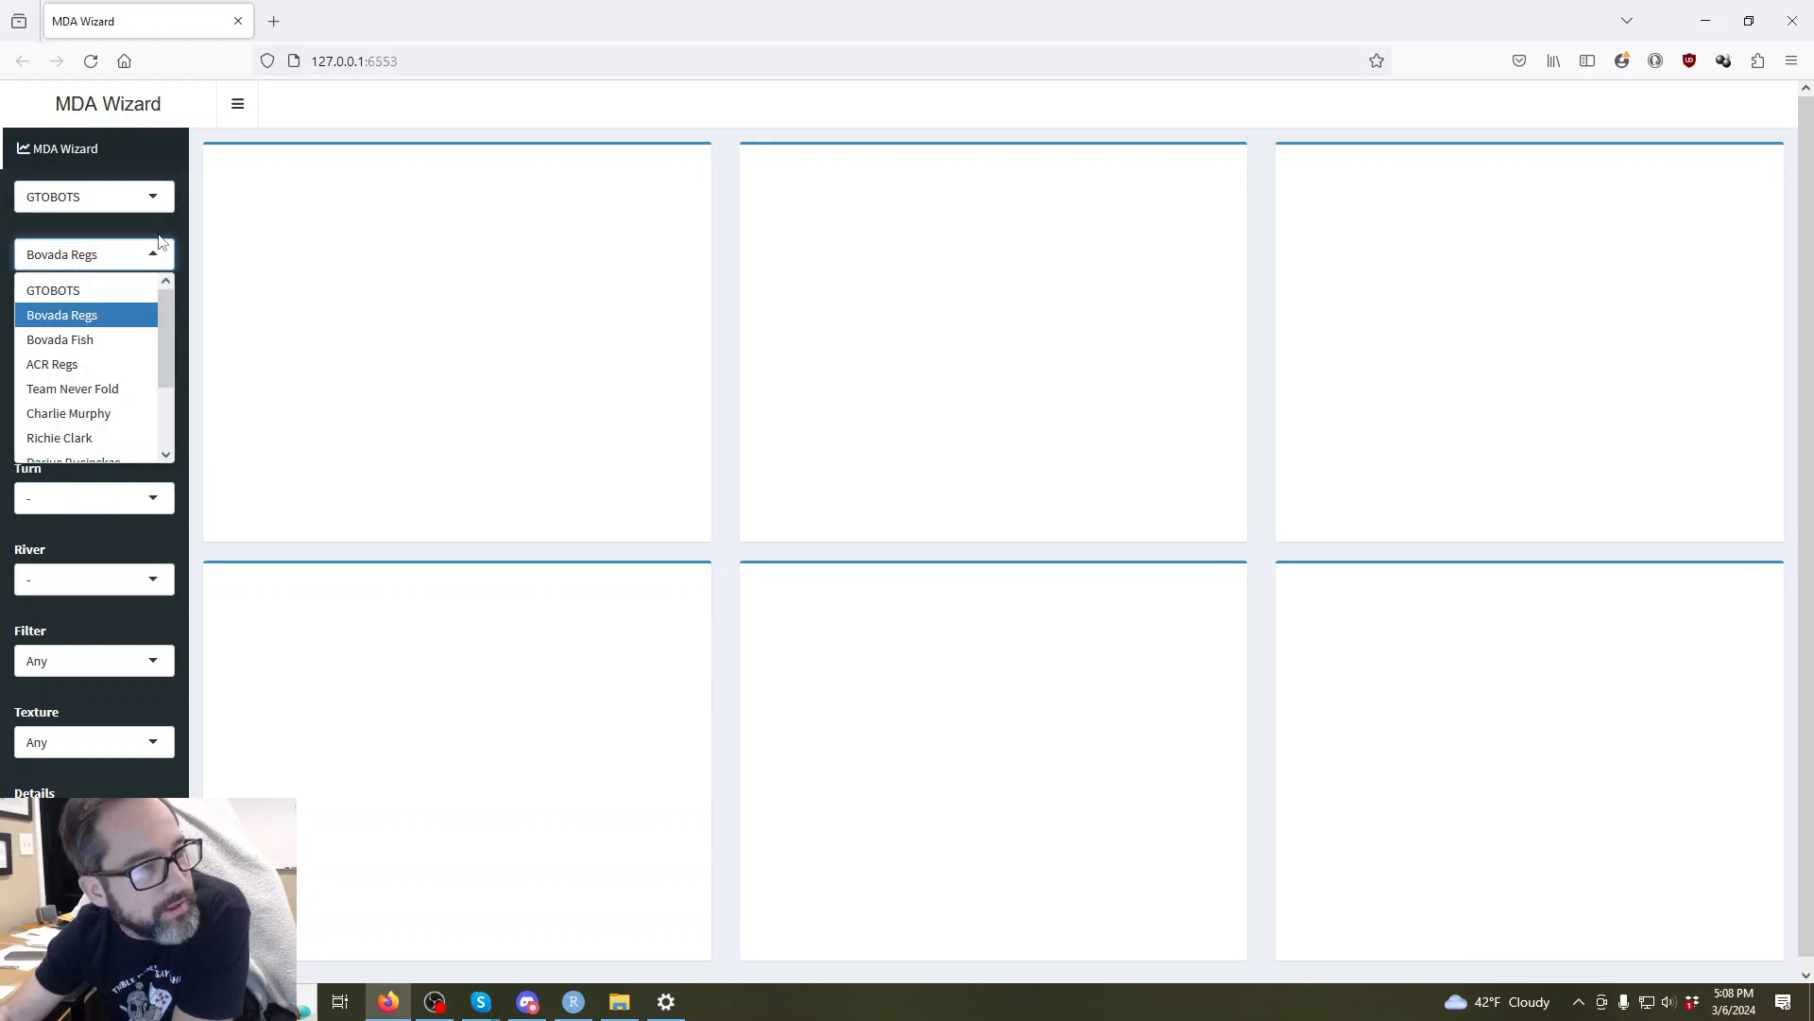
{"action": "left_click", "coordinate": [159, 233]}
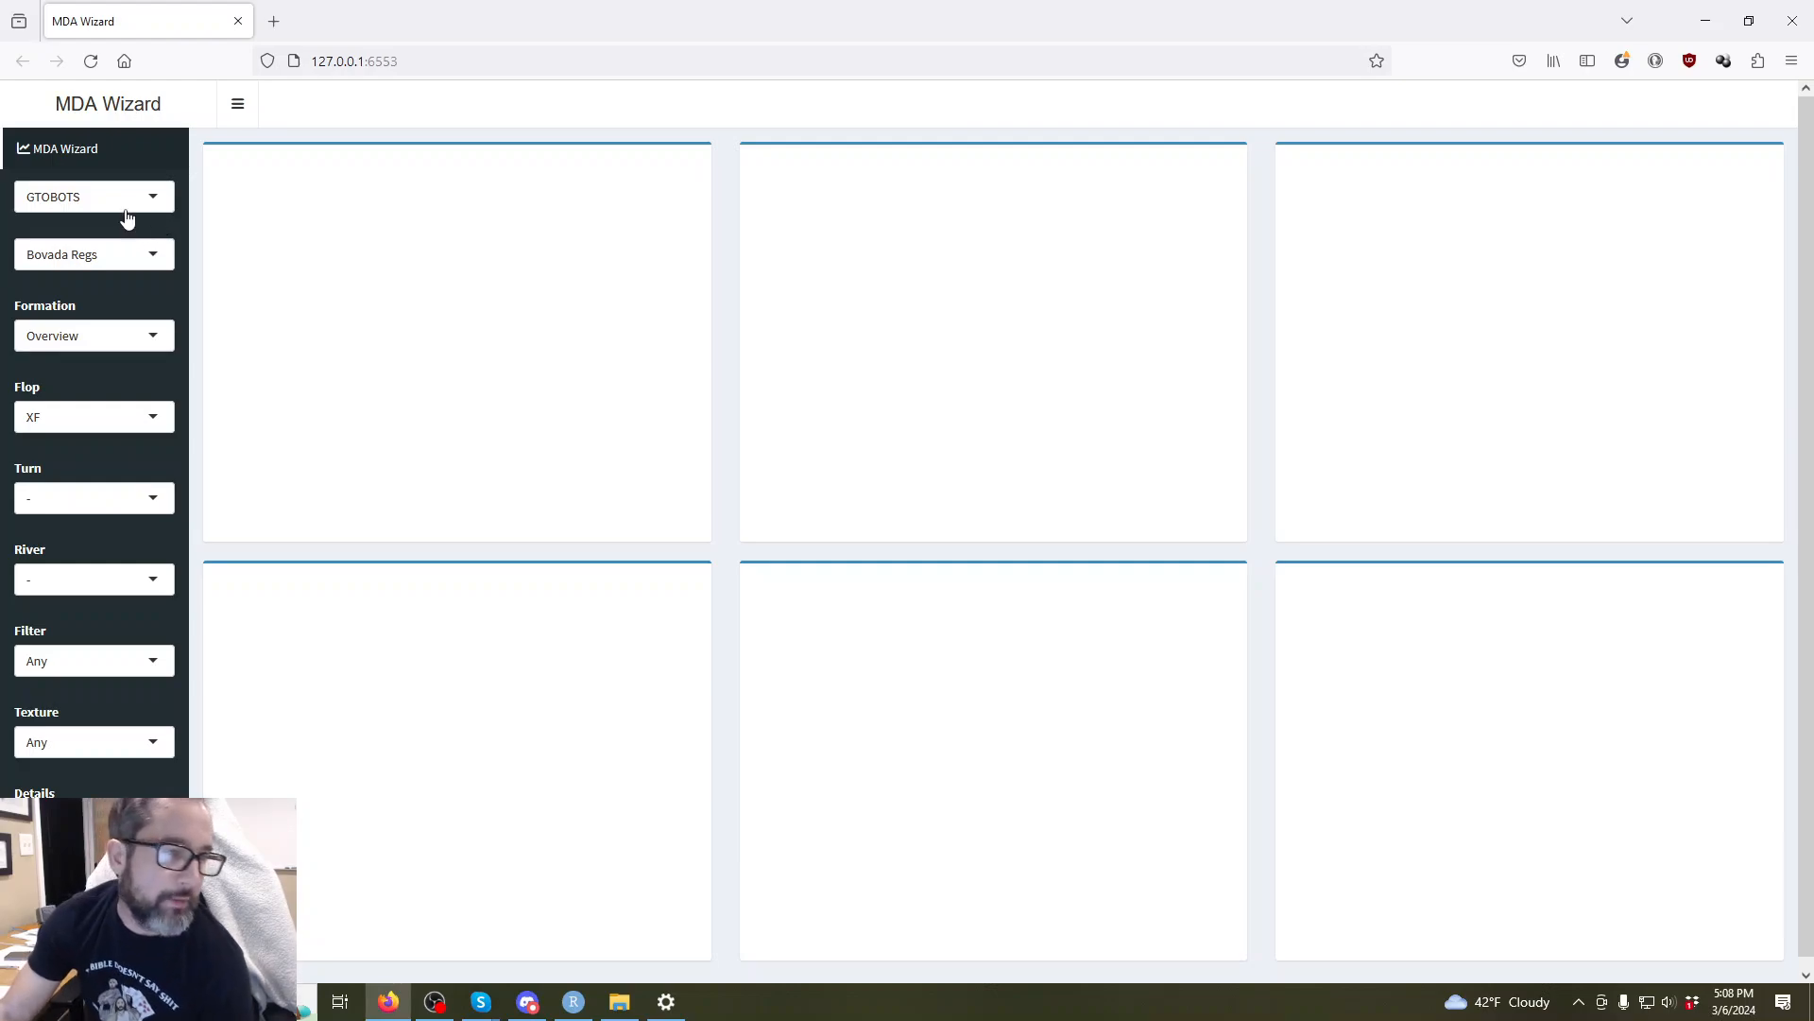
{"action": "left_click", "coordinate": [120, 206]}
{"action": "left_click", "coordinate": [83, 308]}
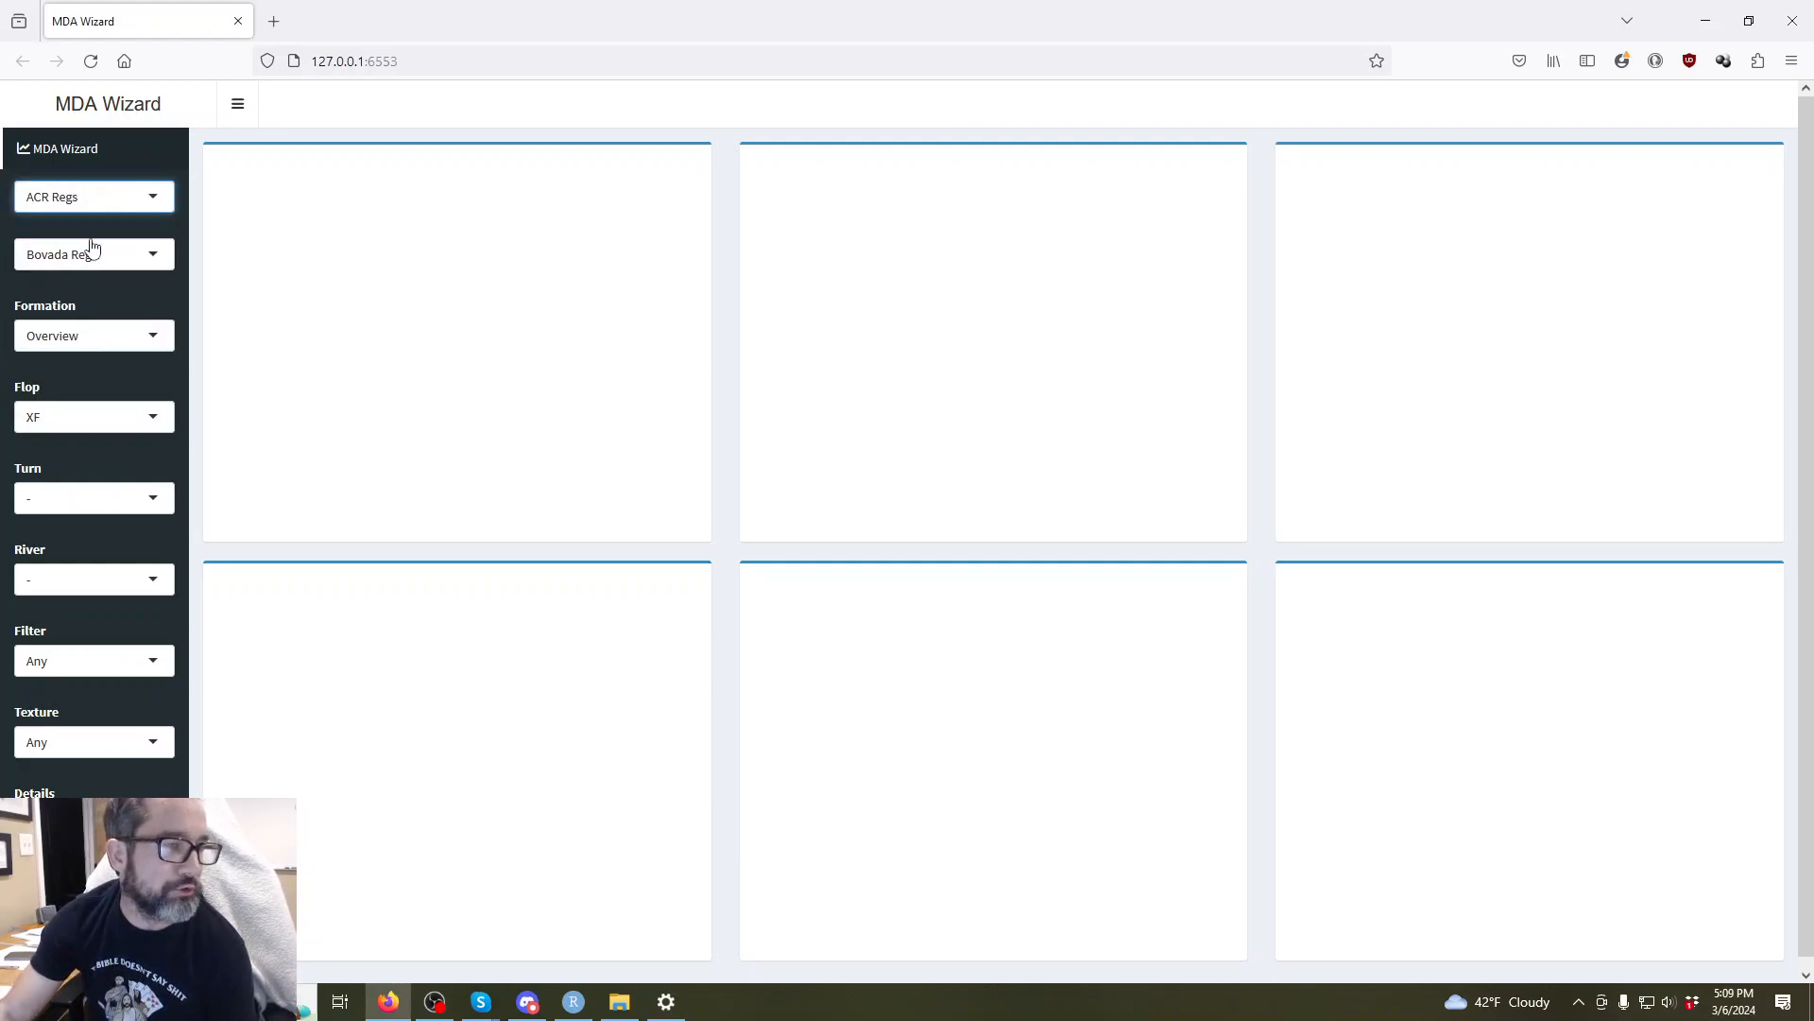
{"action": "left_click", "coordinate": [100, 204]}
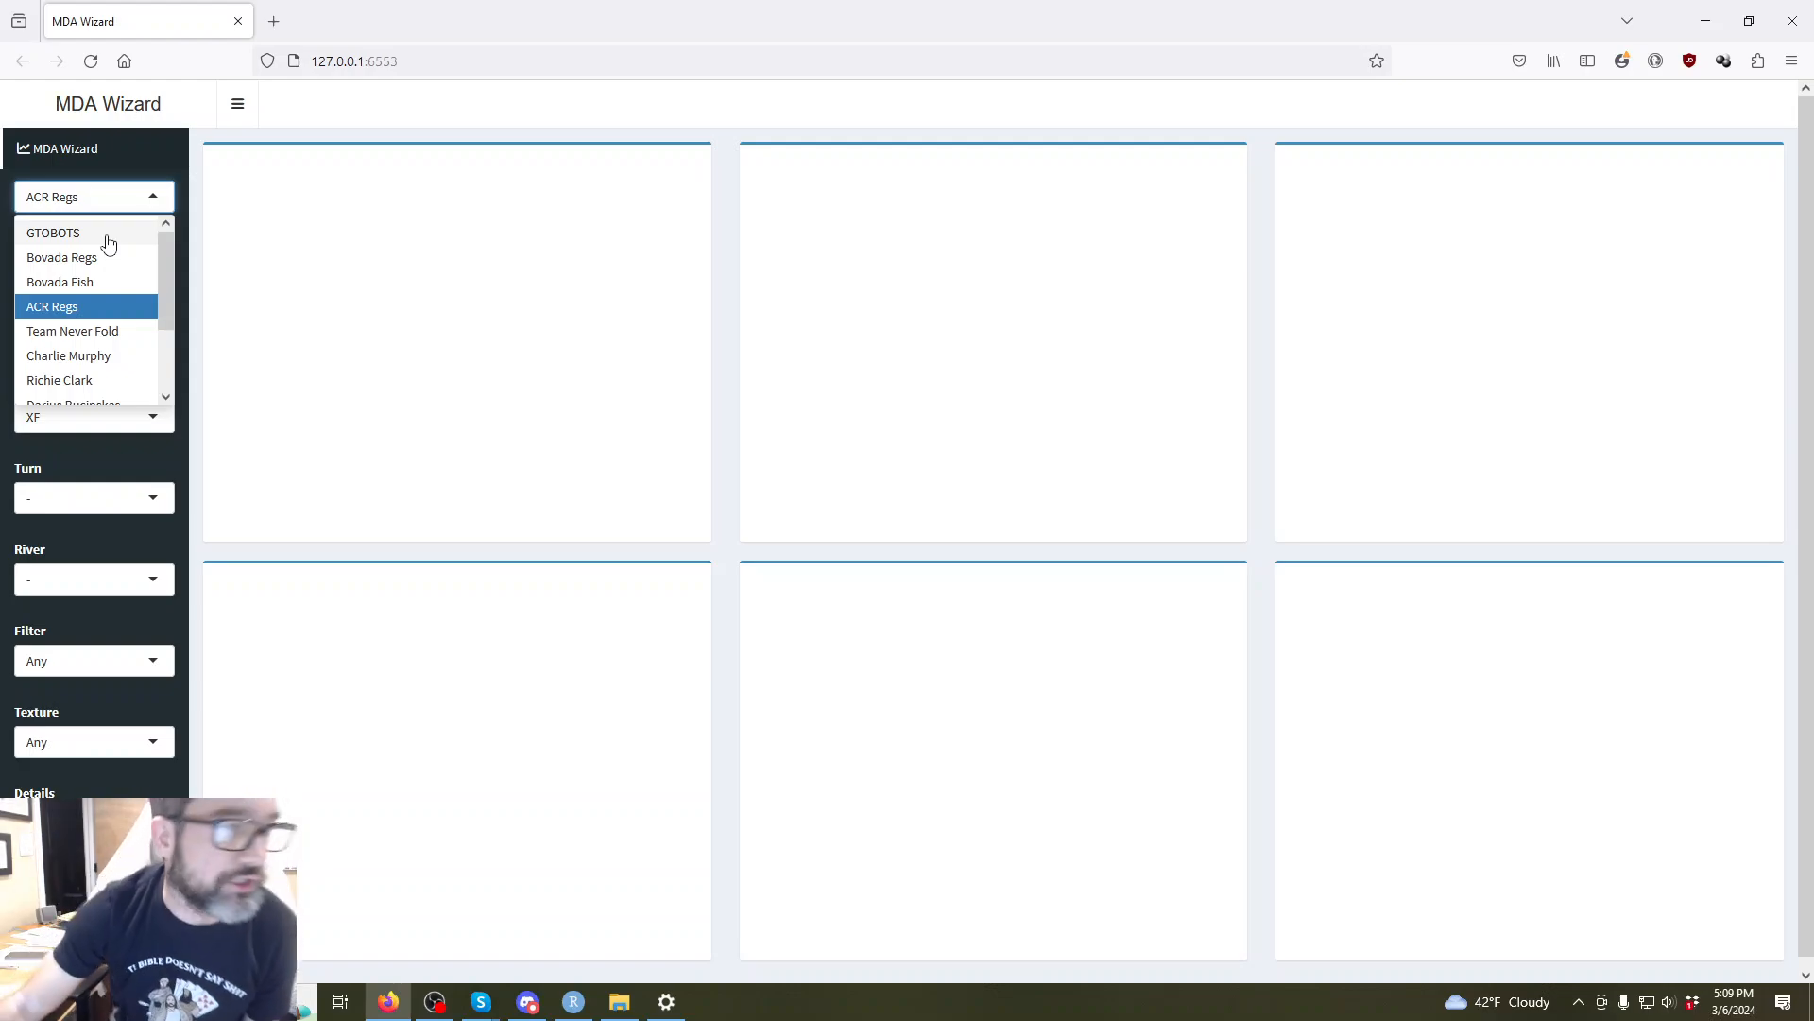
{"action": "left_click", "coordinate": [107, 235]}
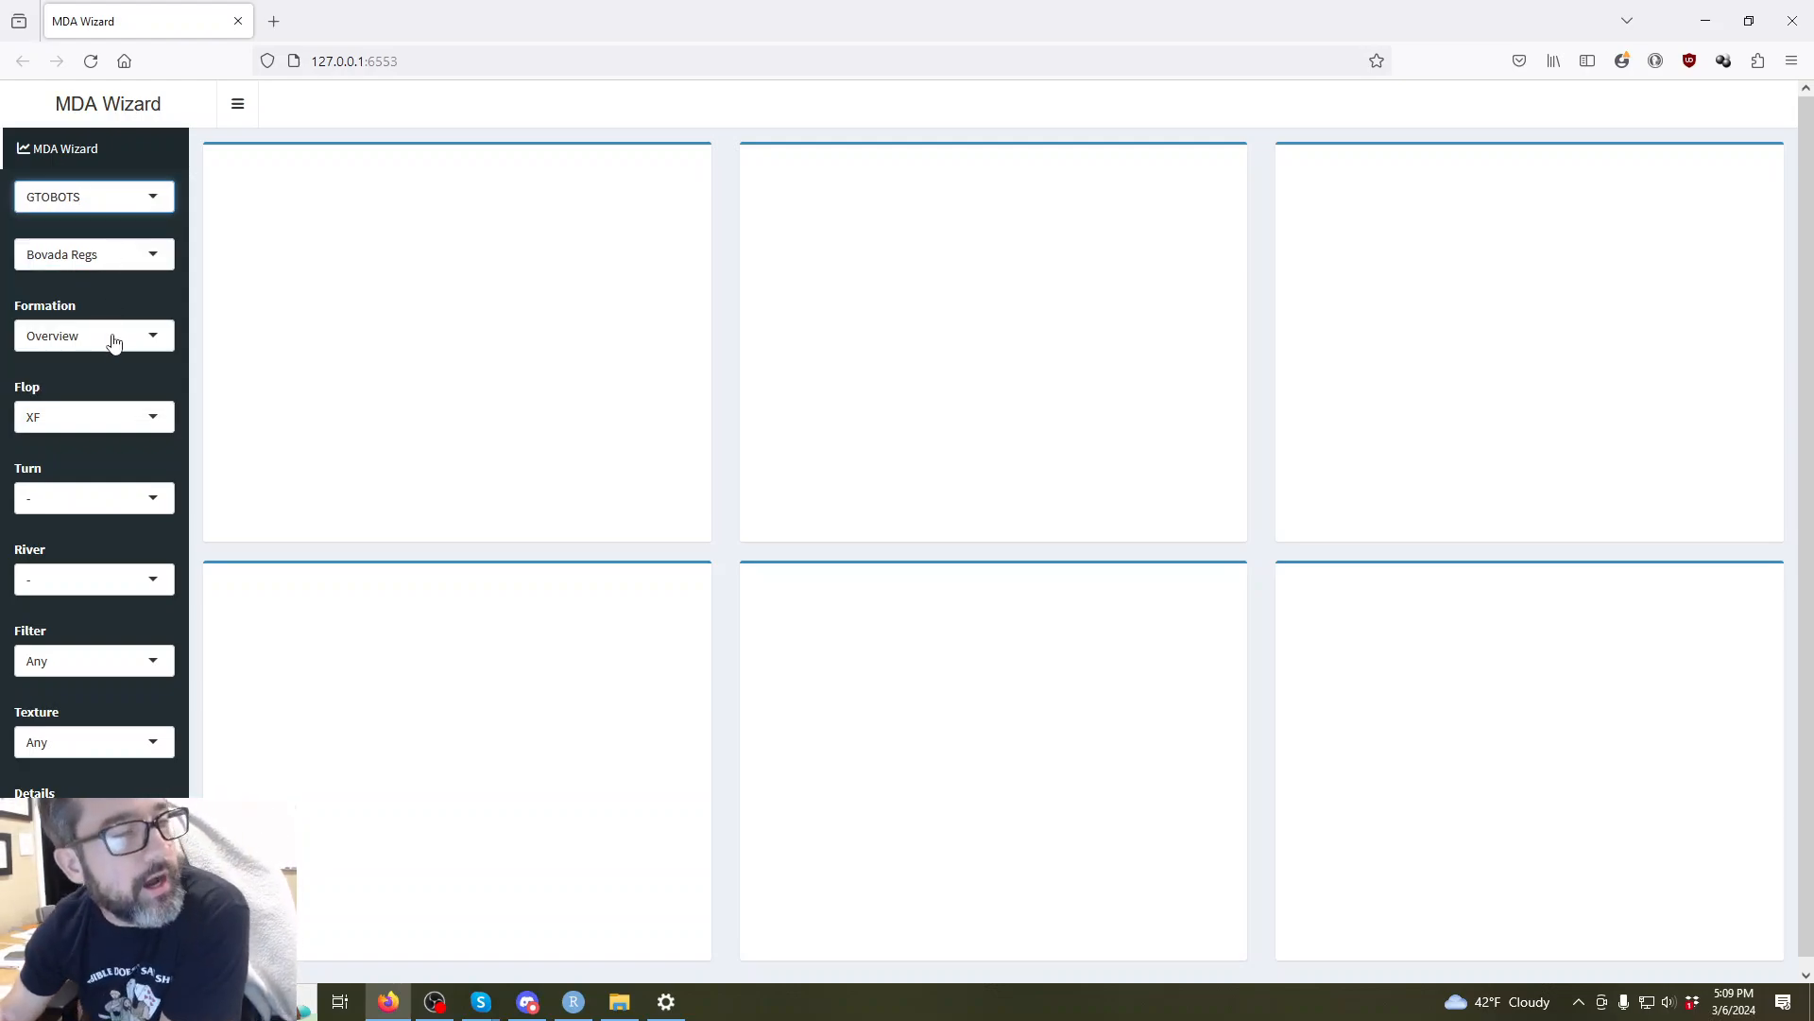
Check the second player pool's choices and look through the formation list, from Overview to the SRP spots.
{"action": "left_click", "coordinate": [114, 342]}
{"action": "left_click", "coordinate": [133, 305]}
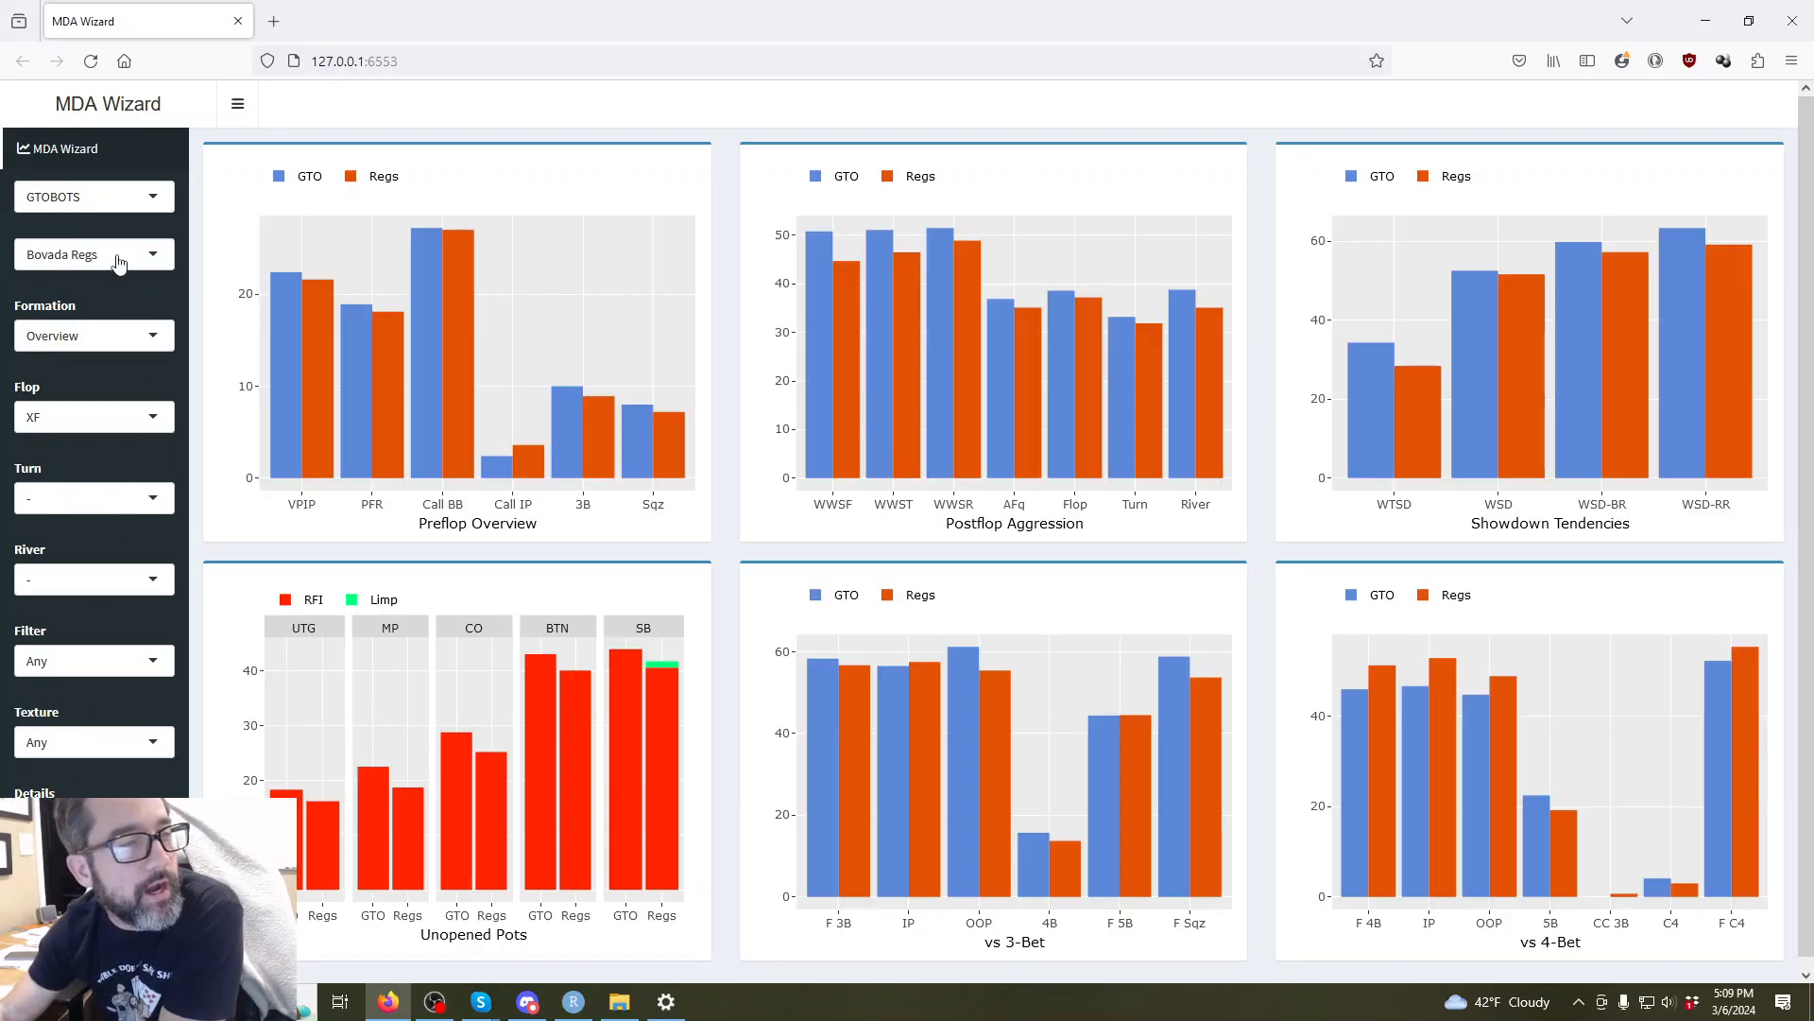
{"action": "left_click", "coordinate": [123, 257]}
{"action": "left_click", "coordinate": [119, 314]}
{"action": "left_click", "coordinate": [119, 336]}
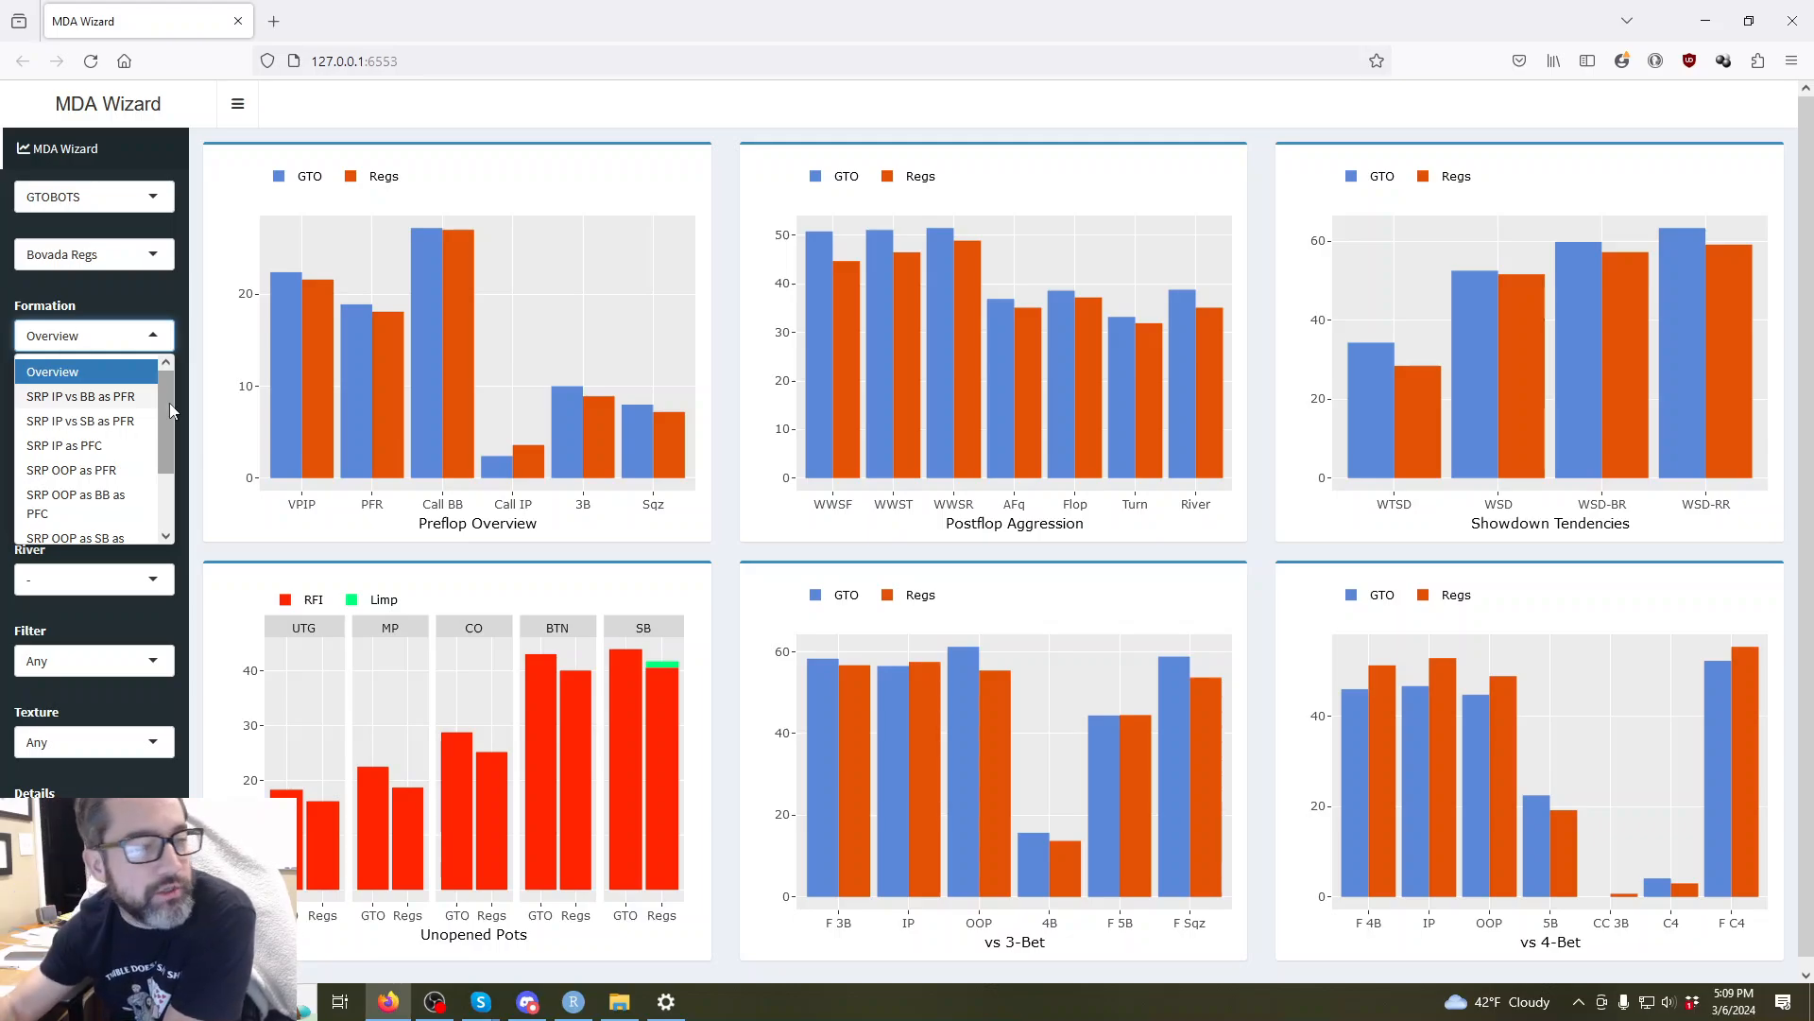
{"action": "scroll", "coordinate": [170, 406], "scroll_direction": "down", "scroll_amount": 1}
{"action": "scroll", "coordinate": [159, 393], "scroll_direction": "up", "scroll_amount": 1}
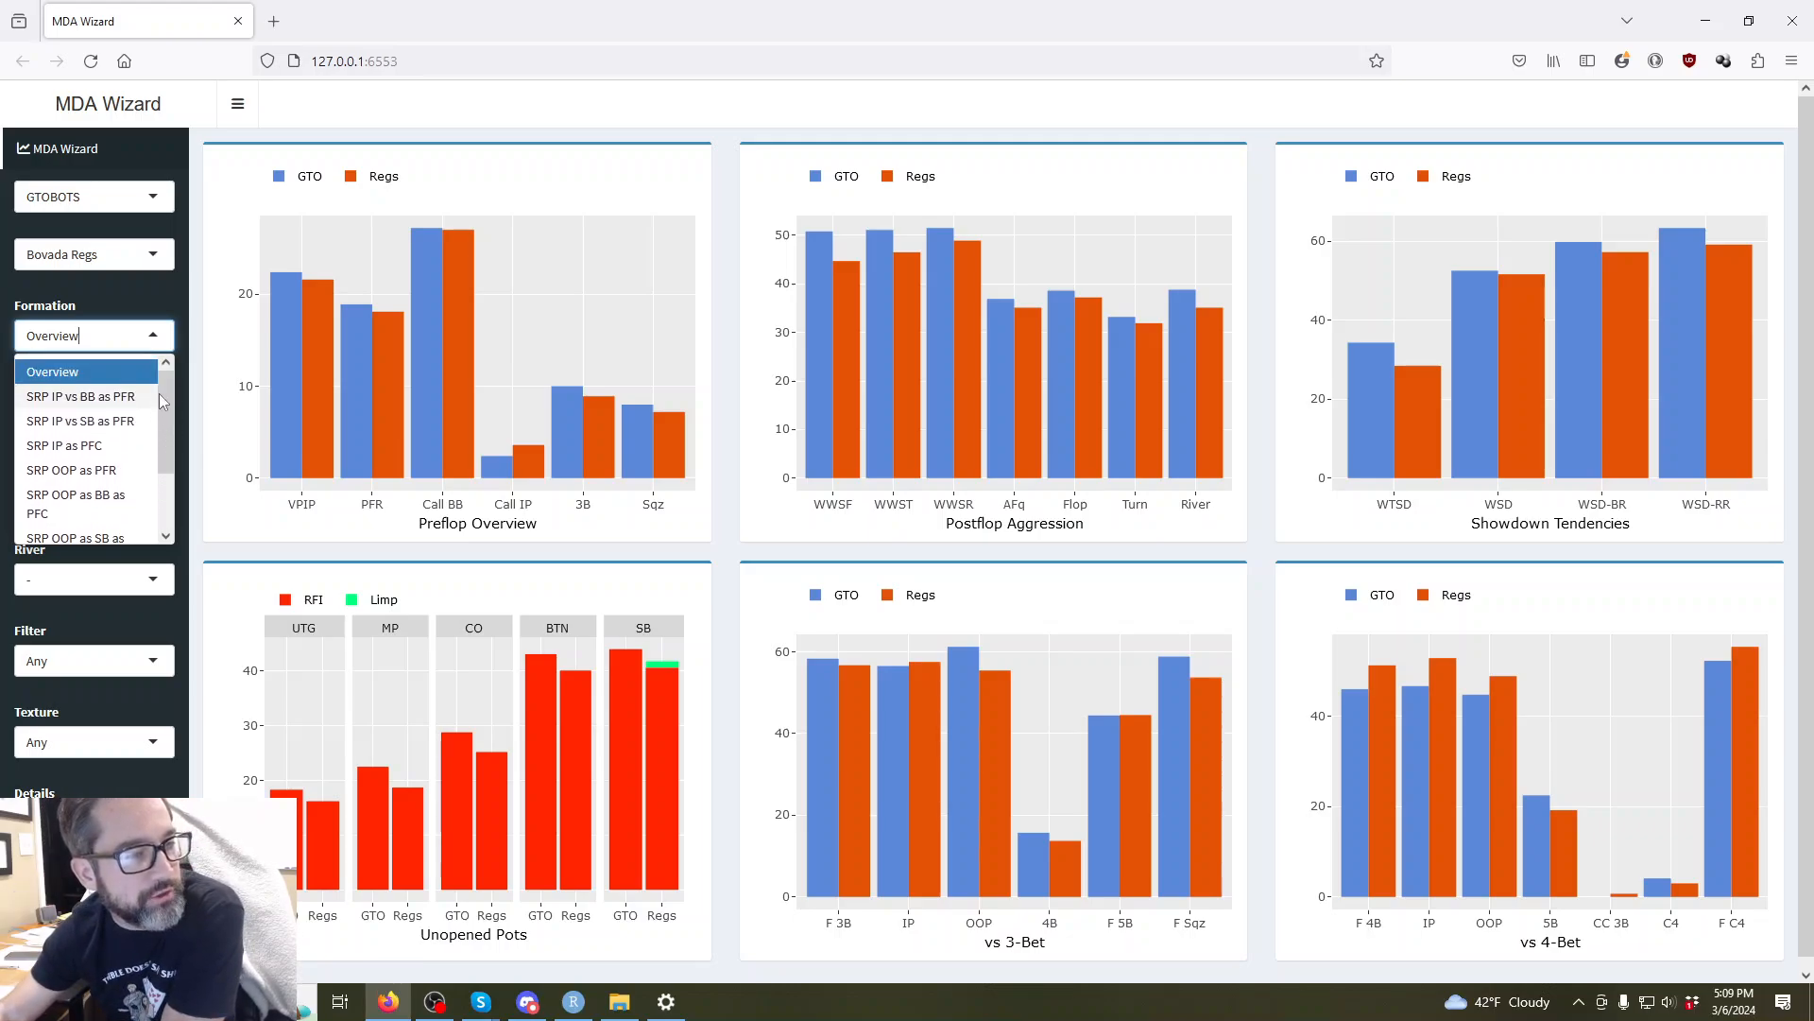
{"action": "scroll", "coordinate": [155, 430], "scroll_direction": "down", "scroll_amount": 1}
{"action": "scroll", "coordinate": [151, 445], "scroll_direction": "up", "scroll_amount": 2}
{"action": "left_click", "coordinate": [110, 307]}
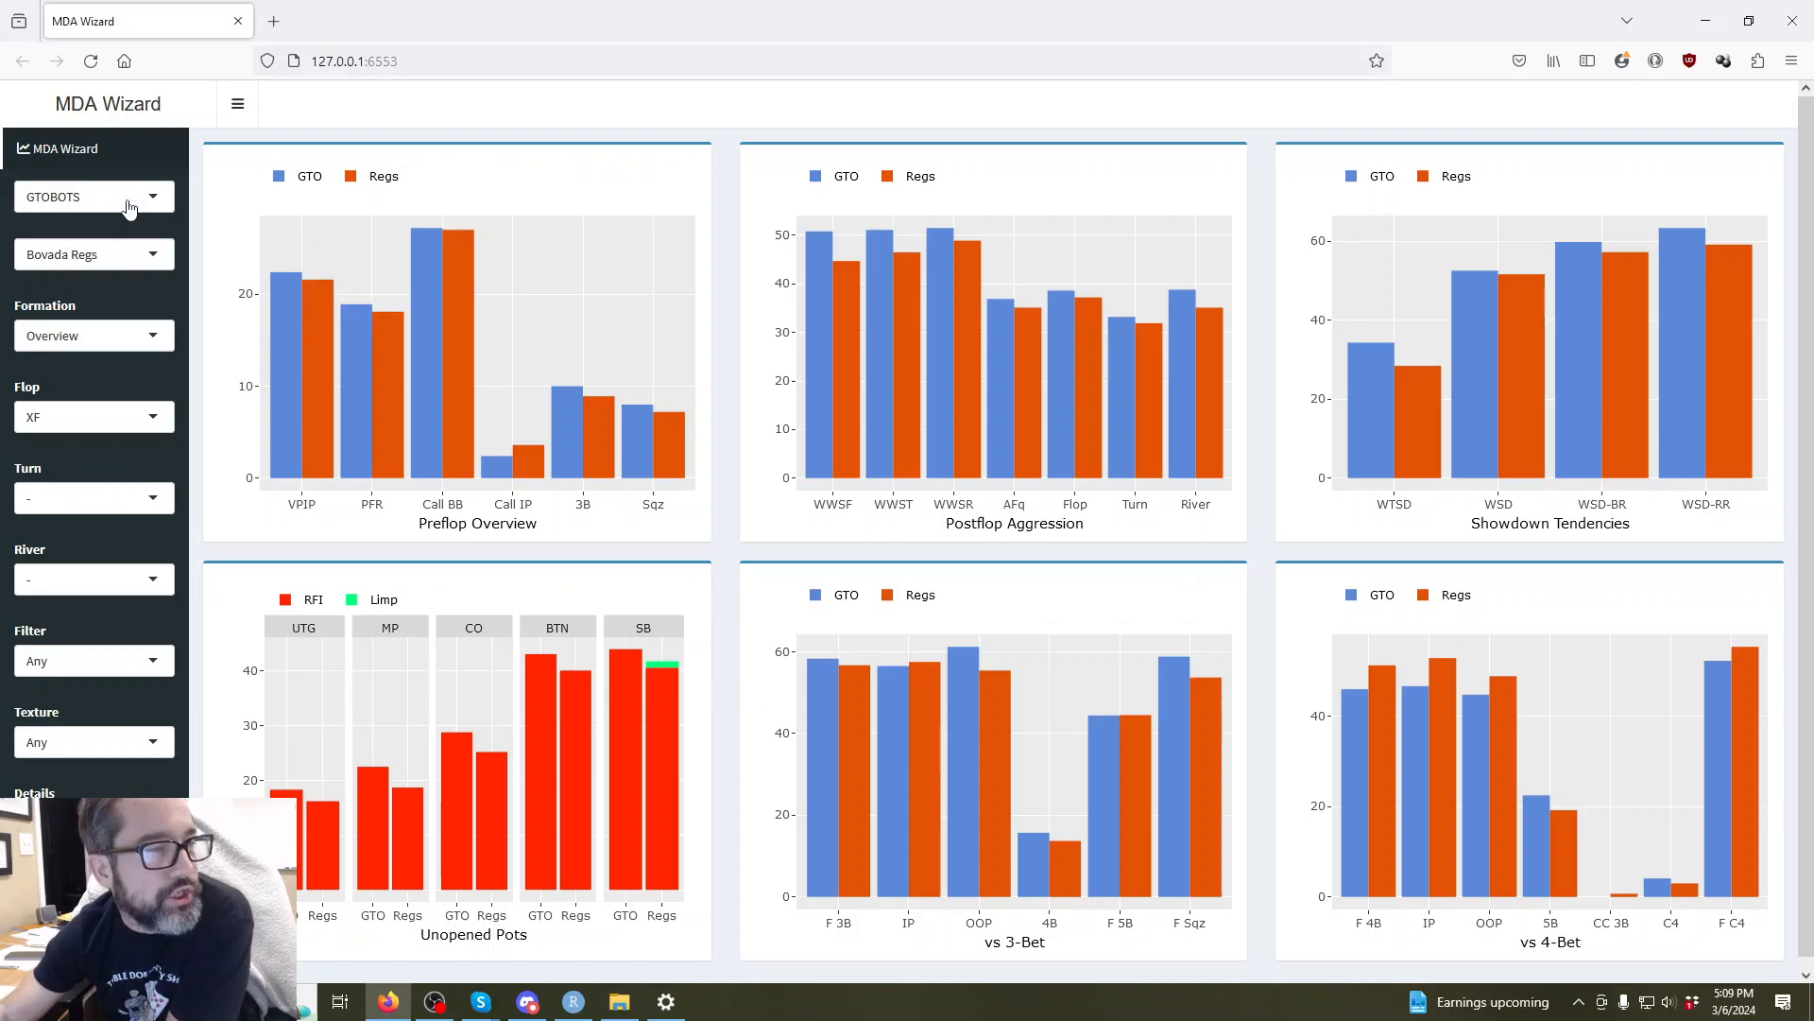
Inspect the VPIP, PFR, Call BB, Call IP and 3B bars in the Preflop Overview chart.
{"action": "mouse_move", "coordinate": [288, 338]}
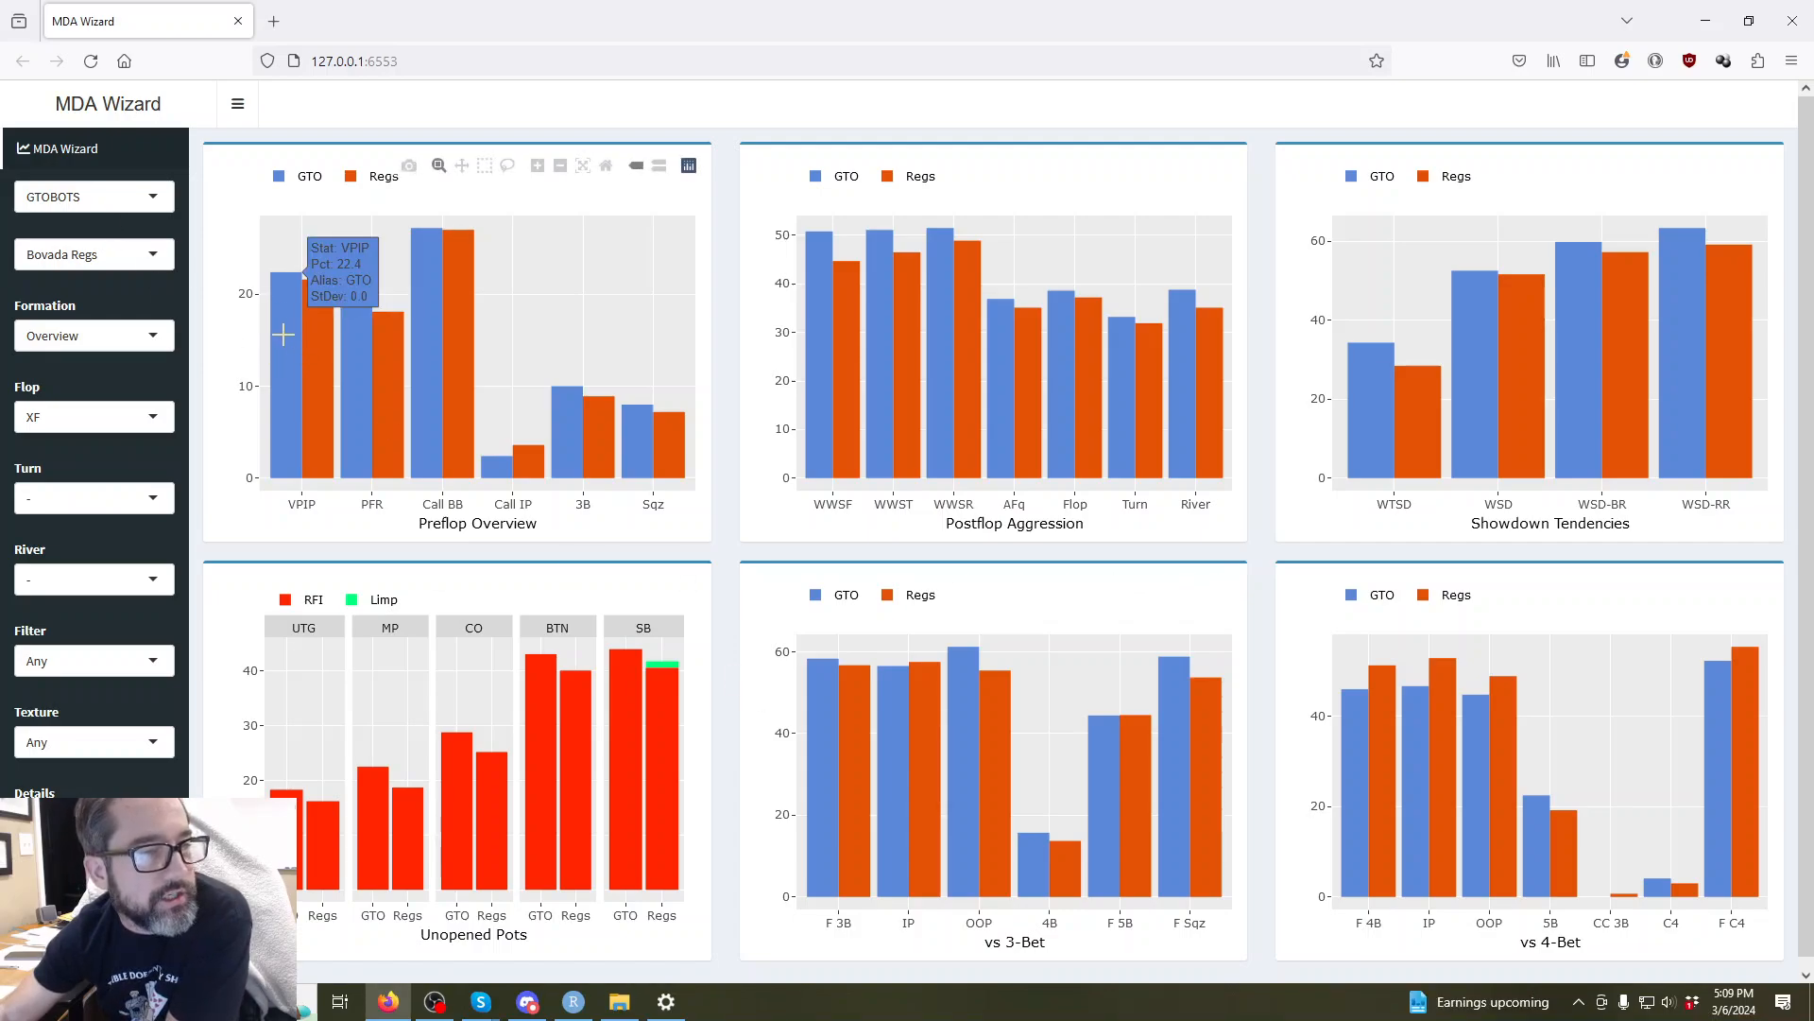
{"action": "mouse_move", "coordinate": [354, 334]}
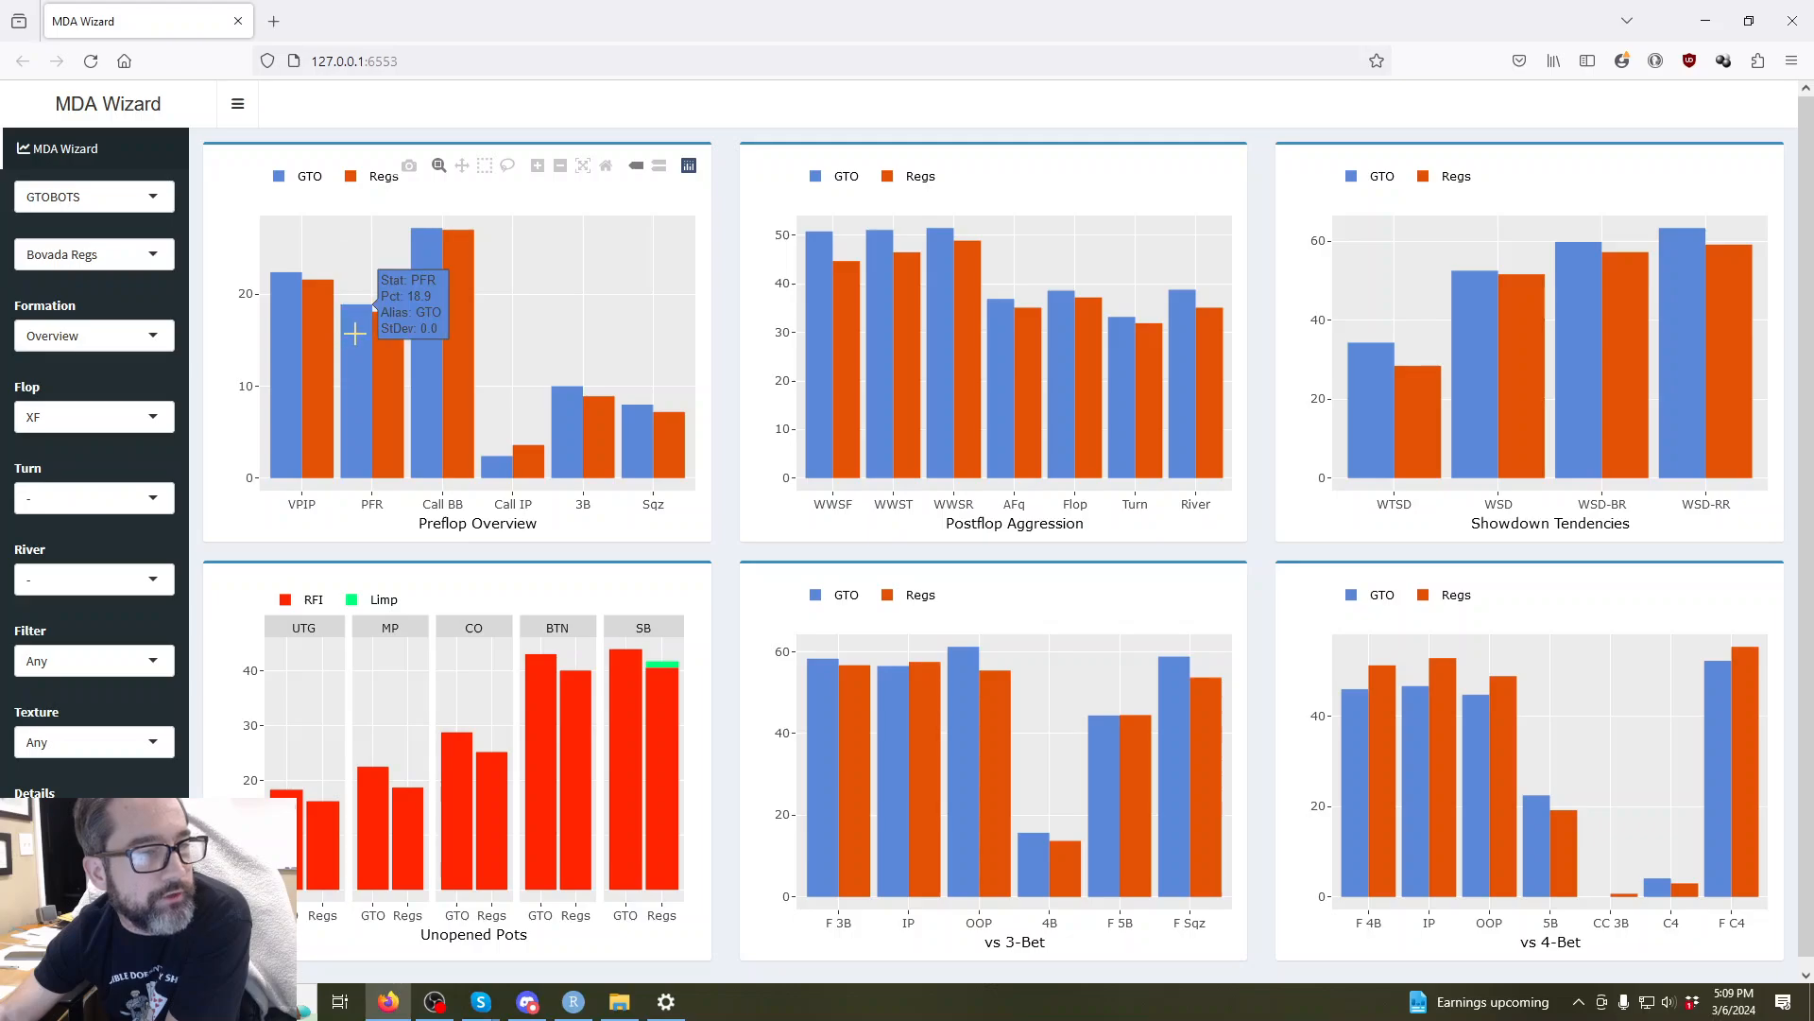
{"action": "mouse_move", "coordinate": [441, 334]}
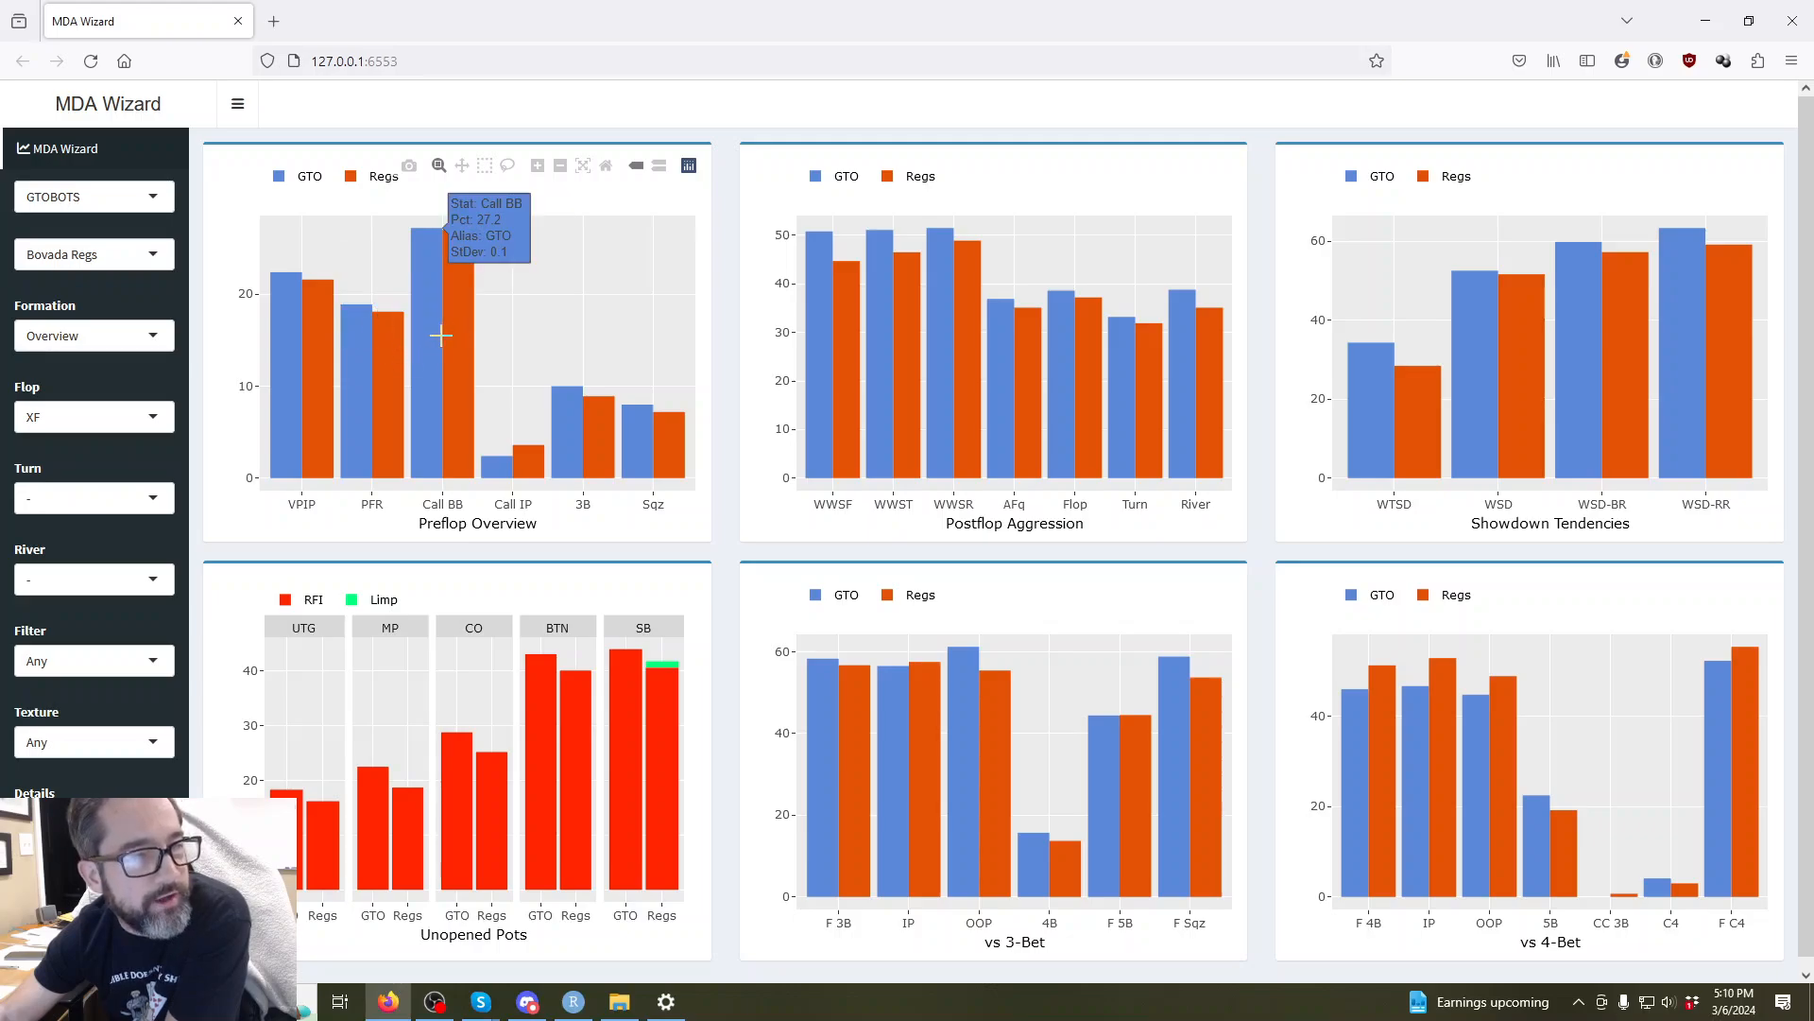
{"action": "mouse_move", "coordinate": [520, 455]}
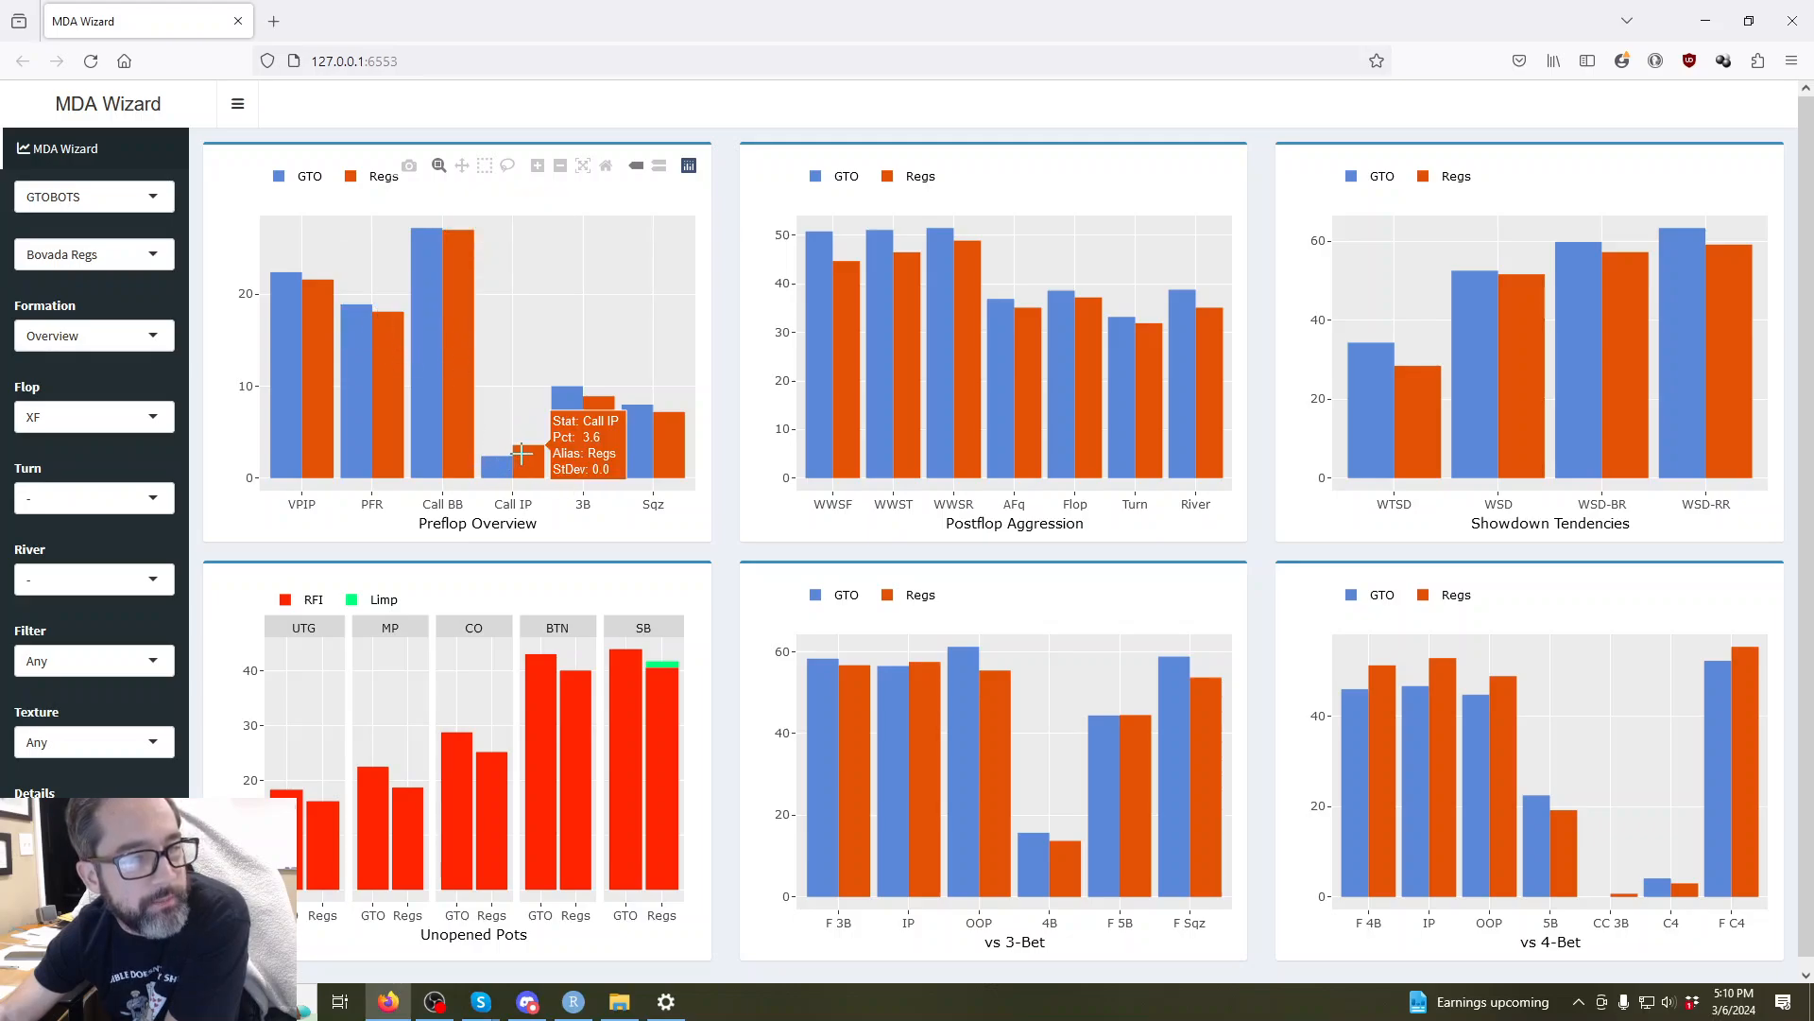
{"action": "mouse_move", "coordinate": [559, 407]}
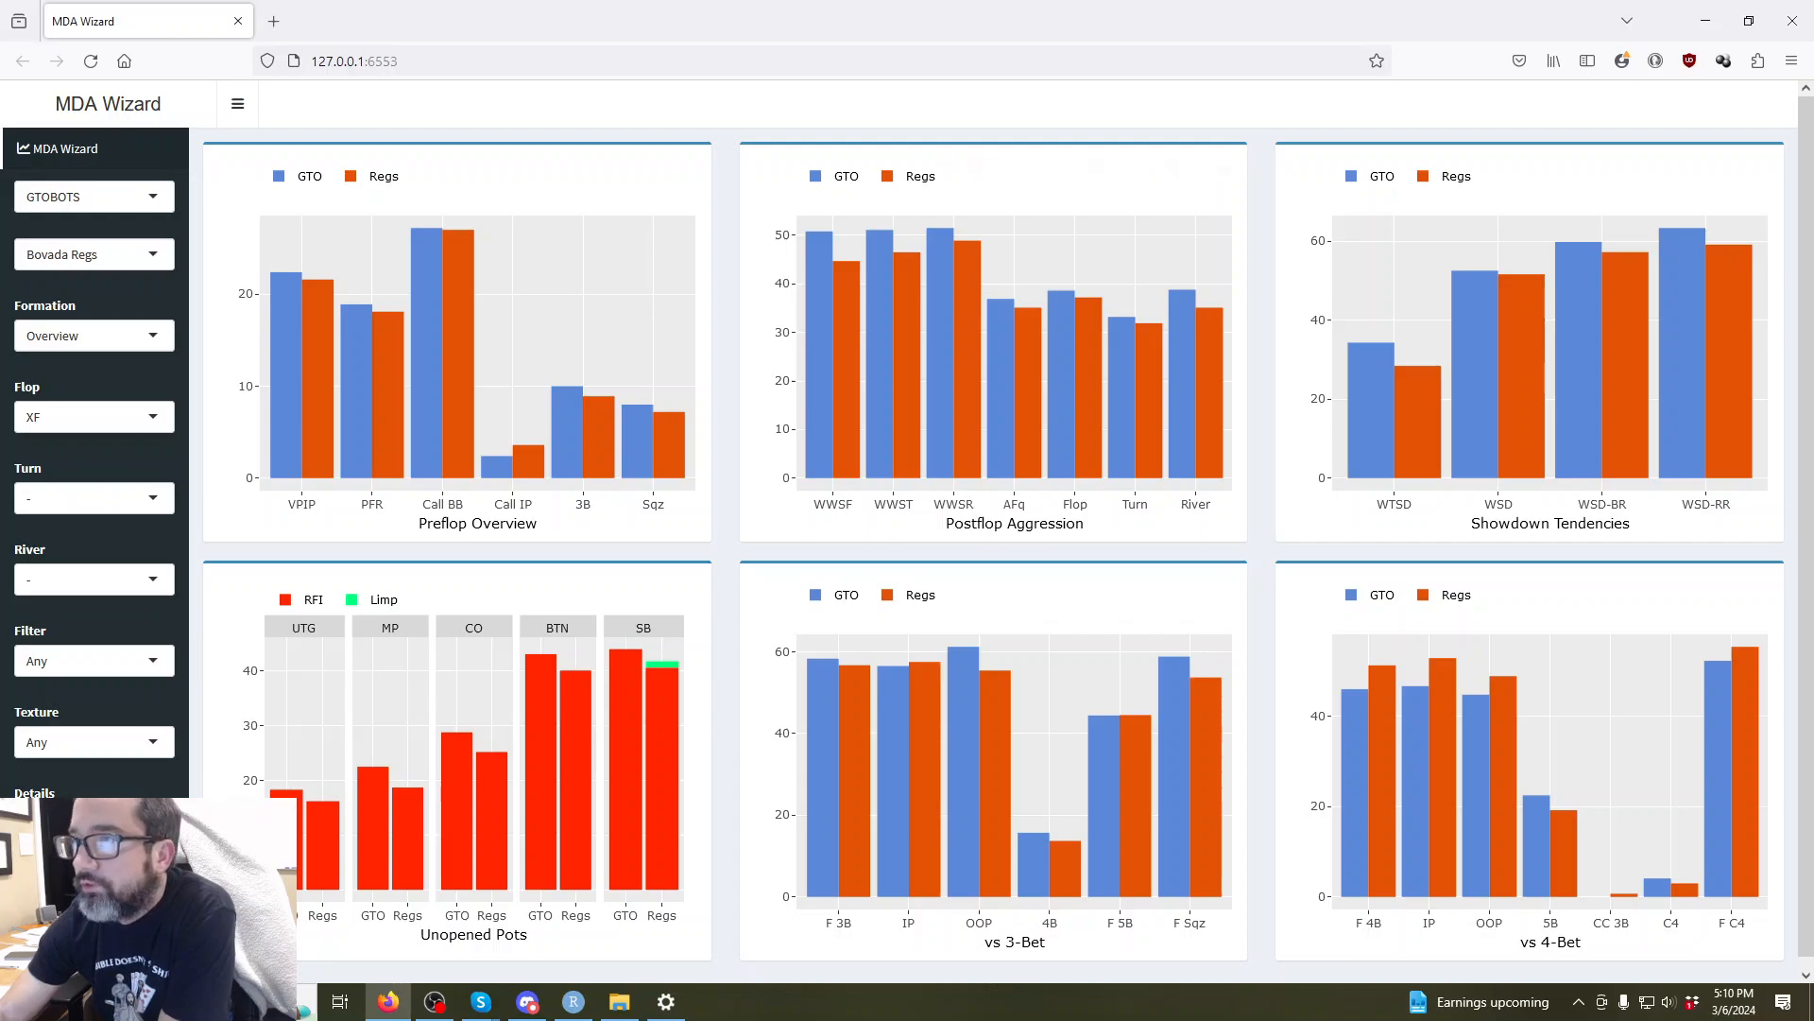
{"action": "key", "text": "alt+Tab"}
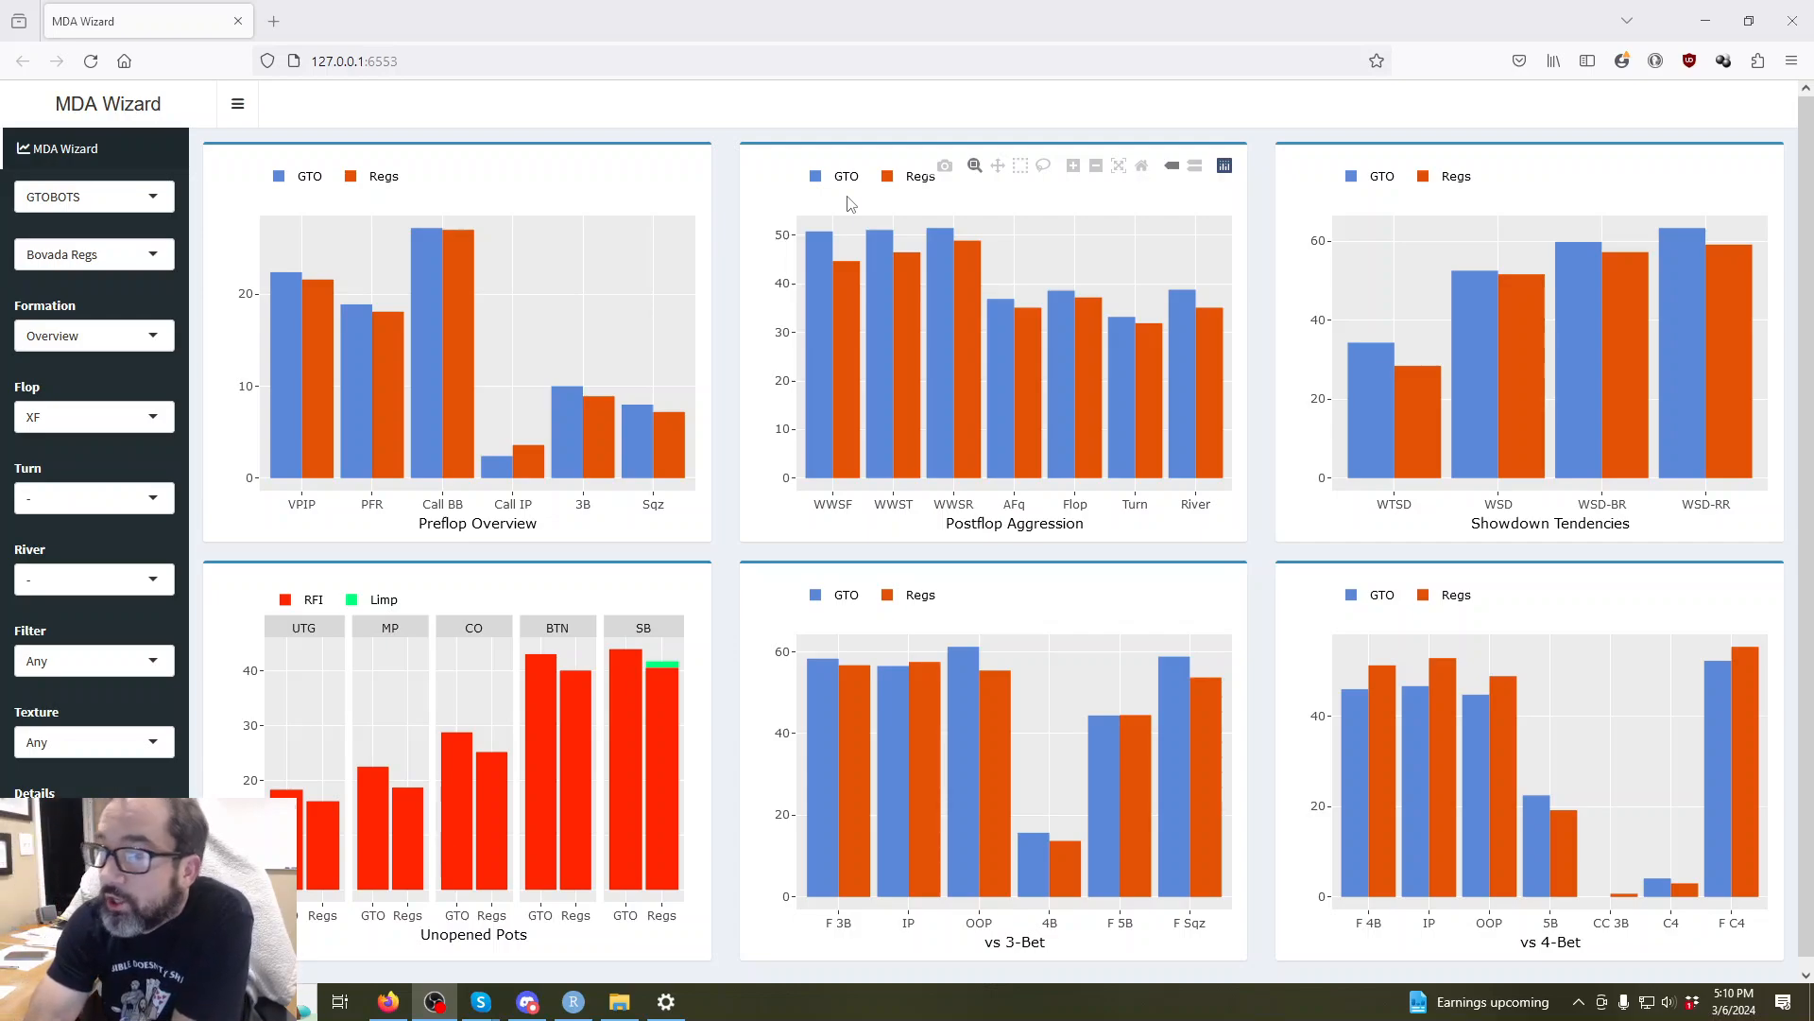
Inspect the WWST, WWSR and AFq bars for GTO and Regs in the Postflop Aggression chart.
{"action": "mouse_move", "coordinate": [879, 308]}
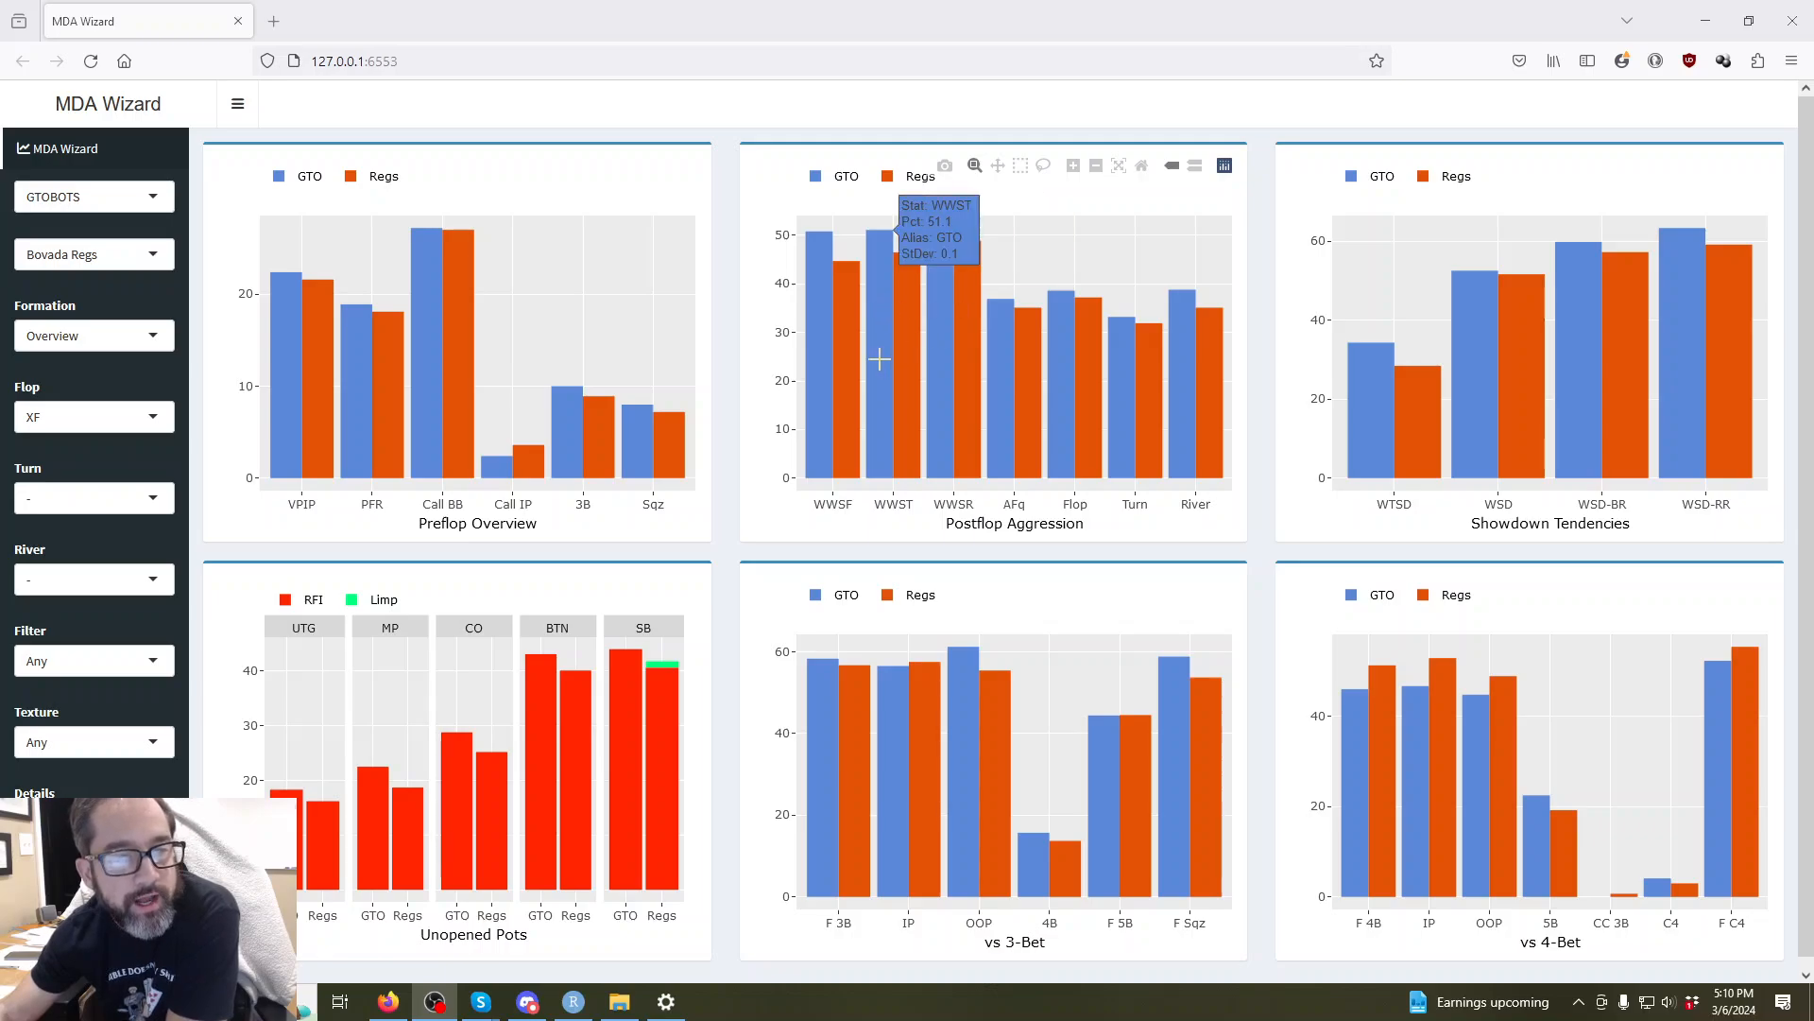
{"action": "mouse_move", "coordinate": [970, 298]}
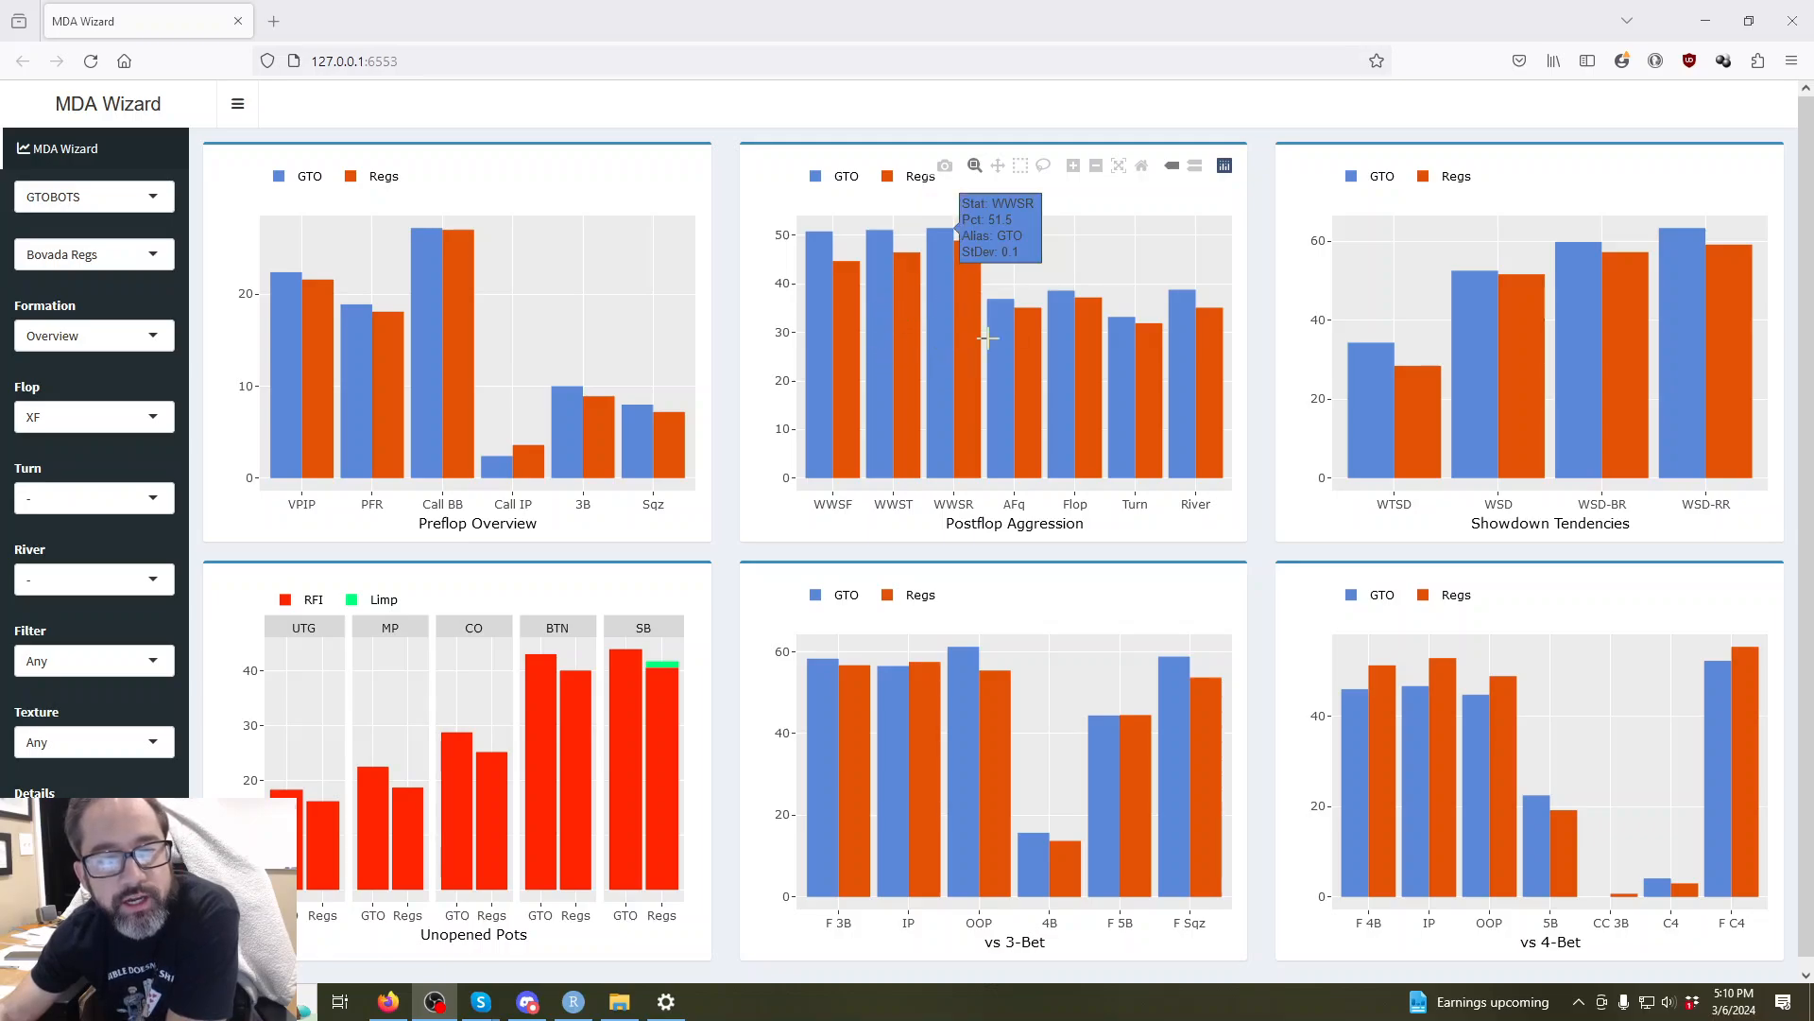
{"action": "mouse_move", "coordinate": [1021, 327]}
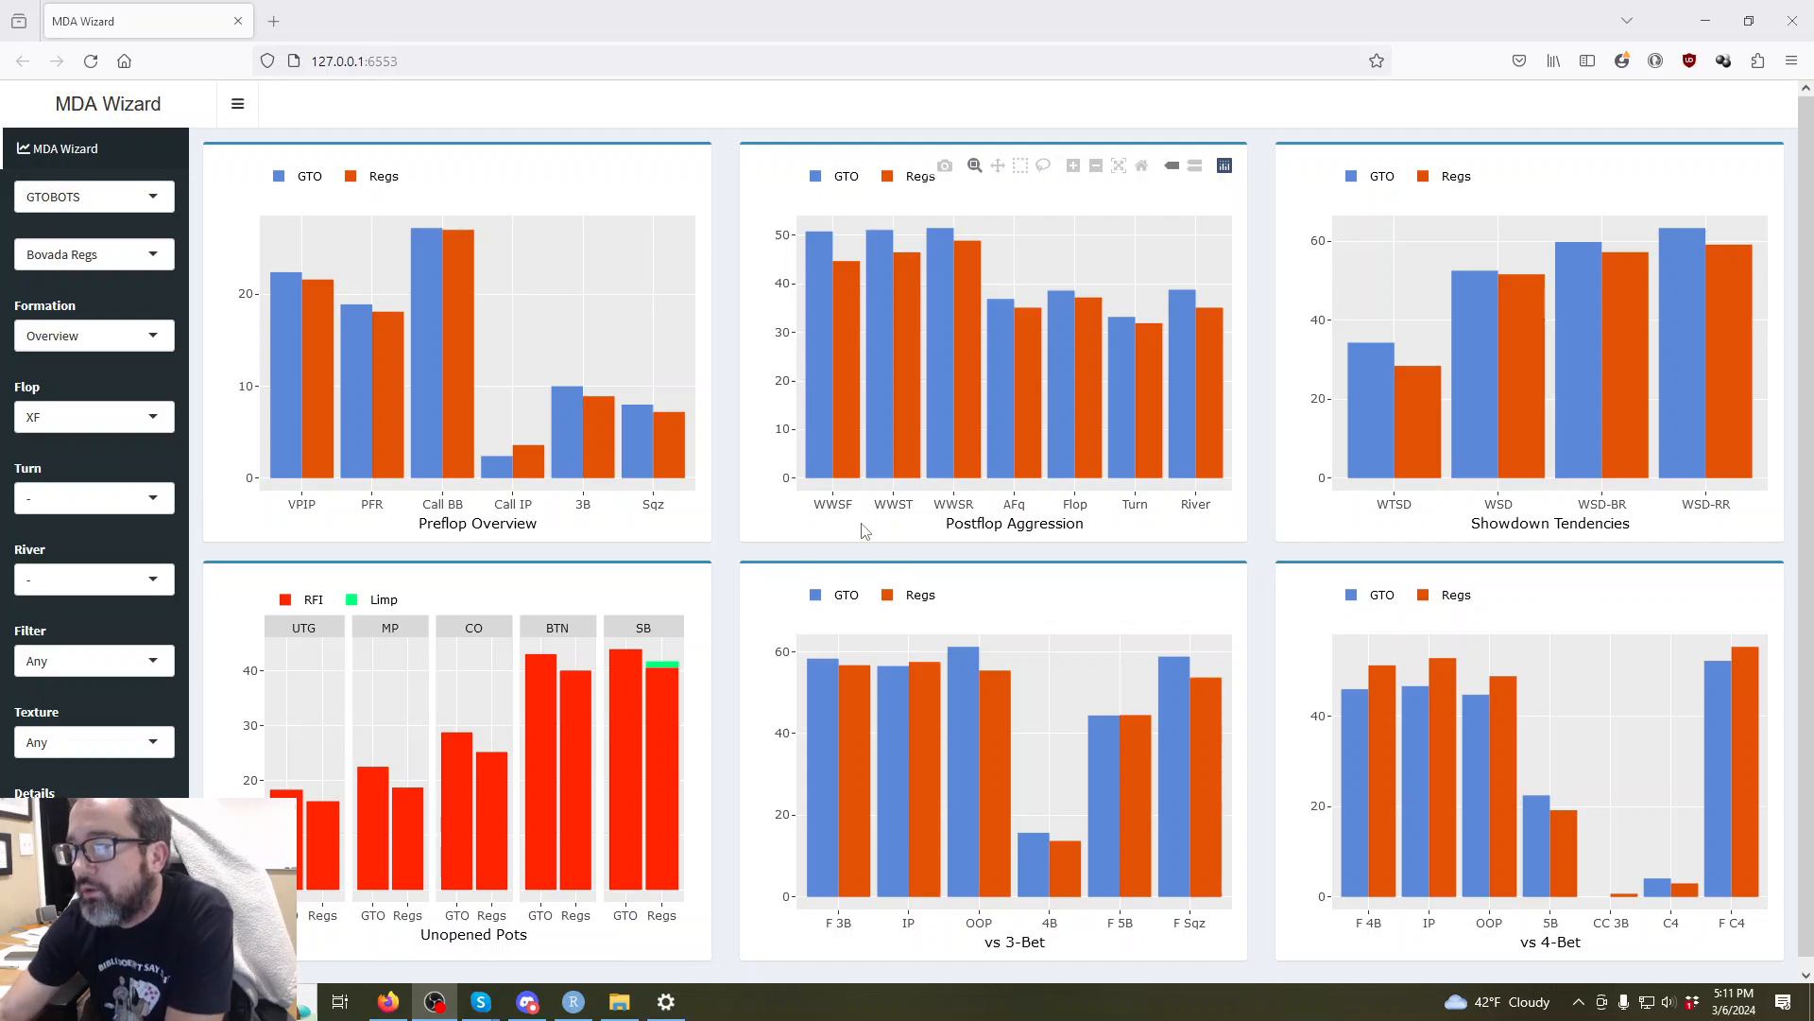
{"action": "mouse_move", "coordinate": [895, 475]}
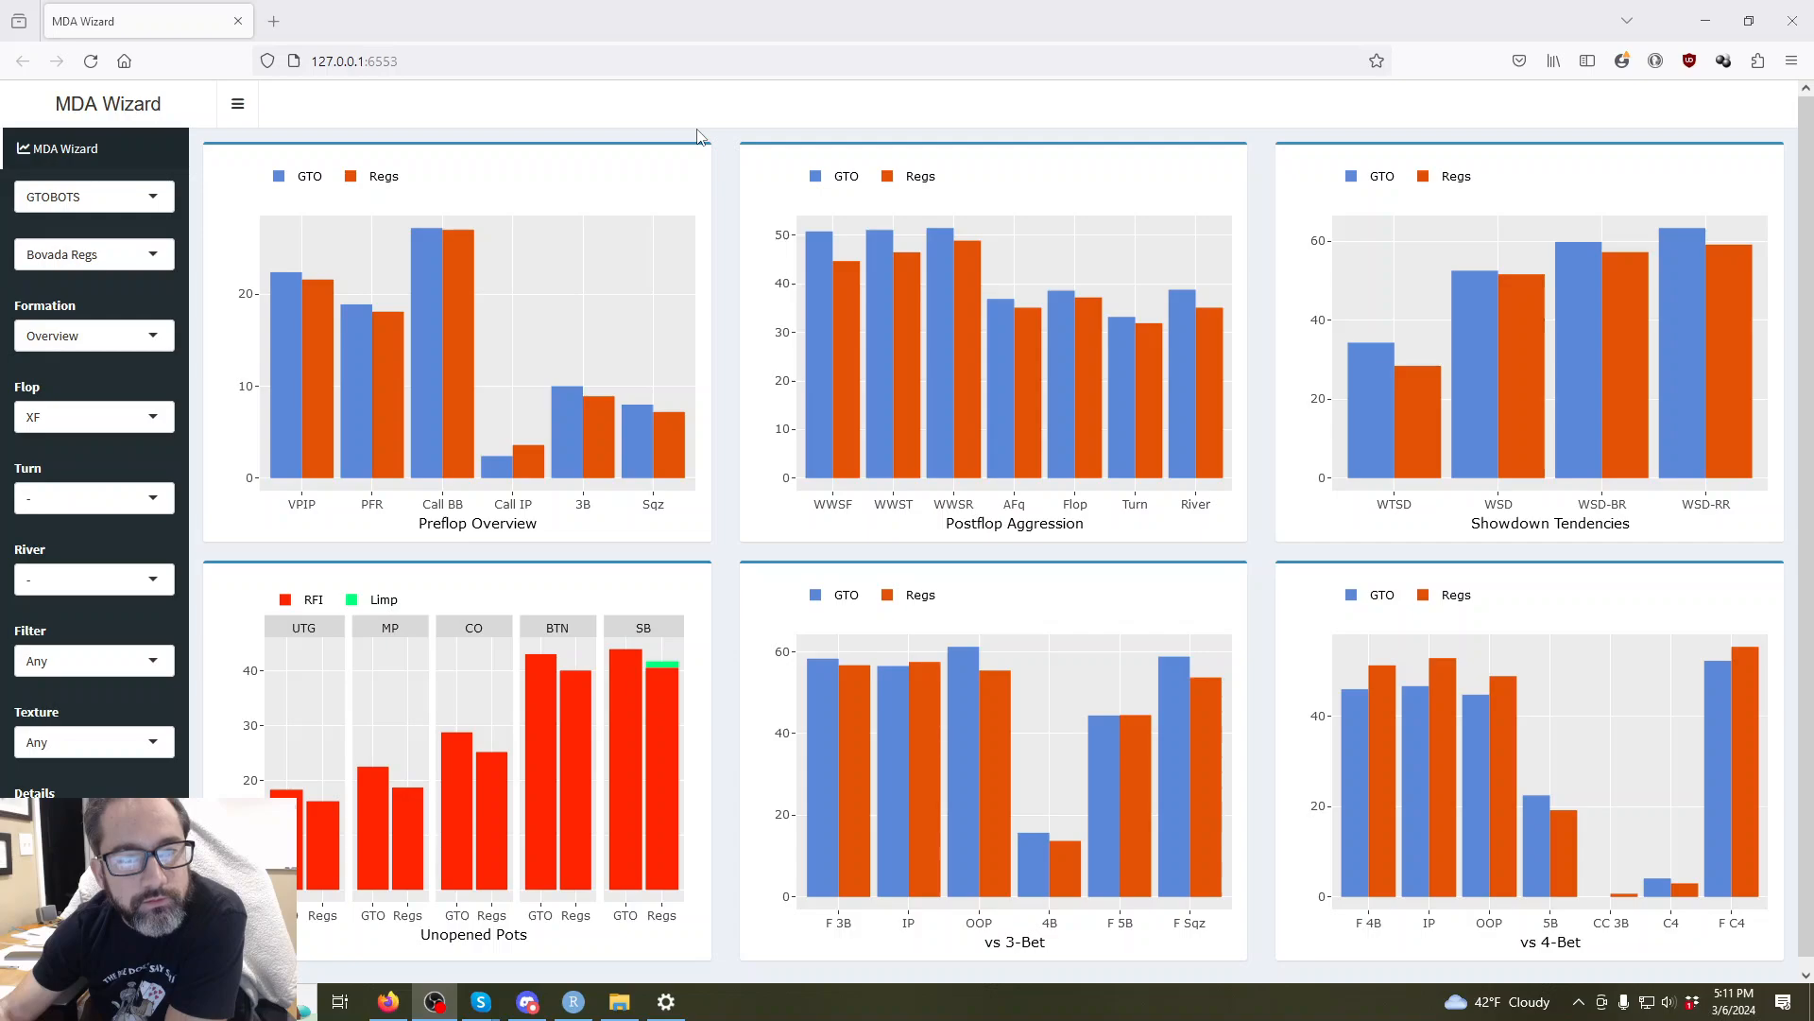
Check the WWSR and WWSF bars in the Postflop Aggression chart, then set the second player pool to the player with alias MM.
{"action": "mouse_move", "coordinate": [963, 277]}
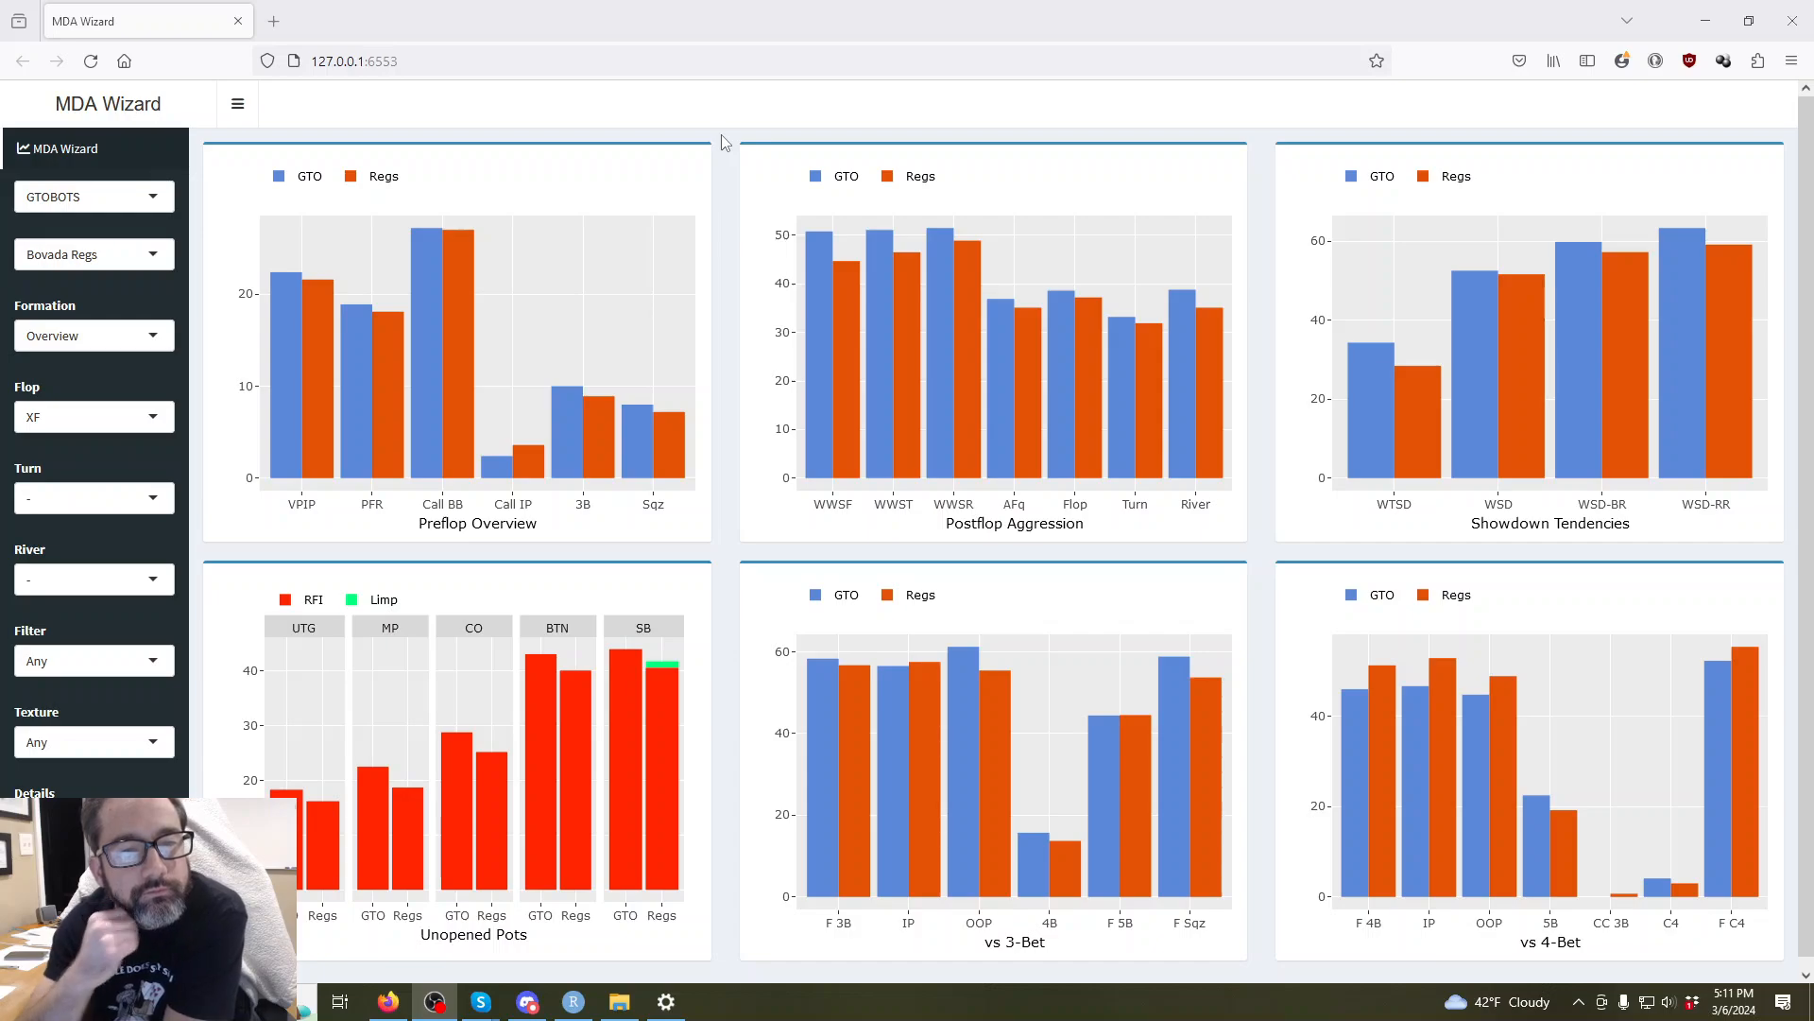
{"action": "mouse_move", "coordinate": [825, 285]}
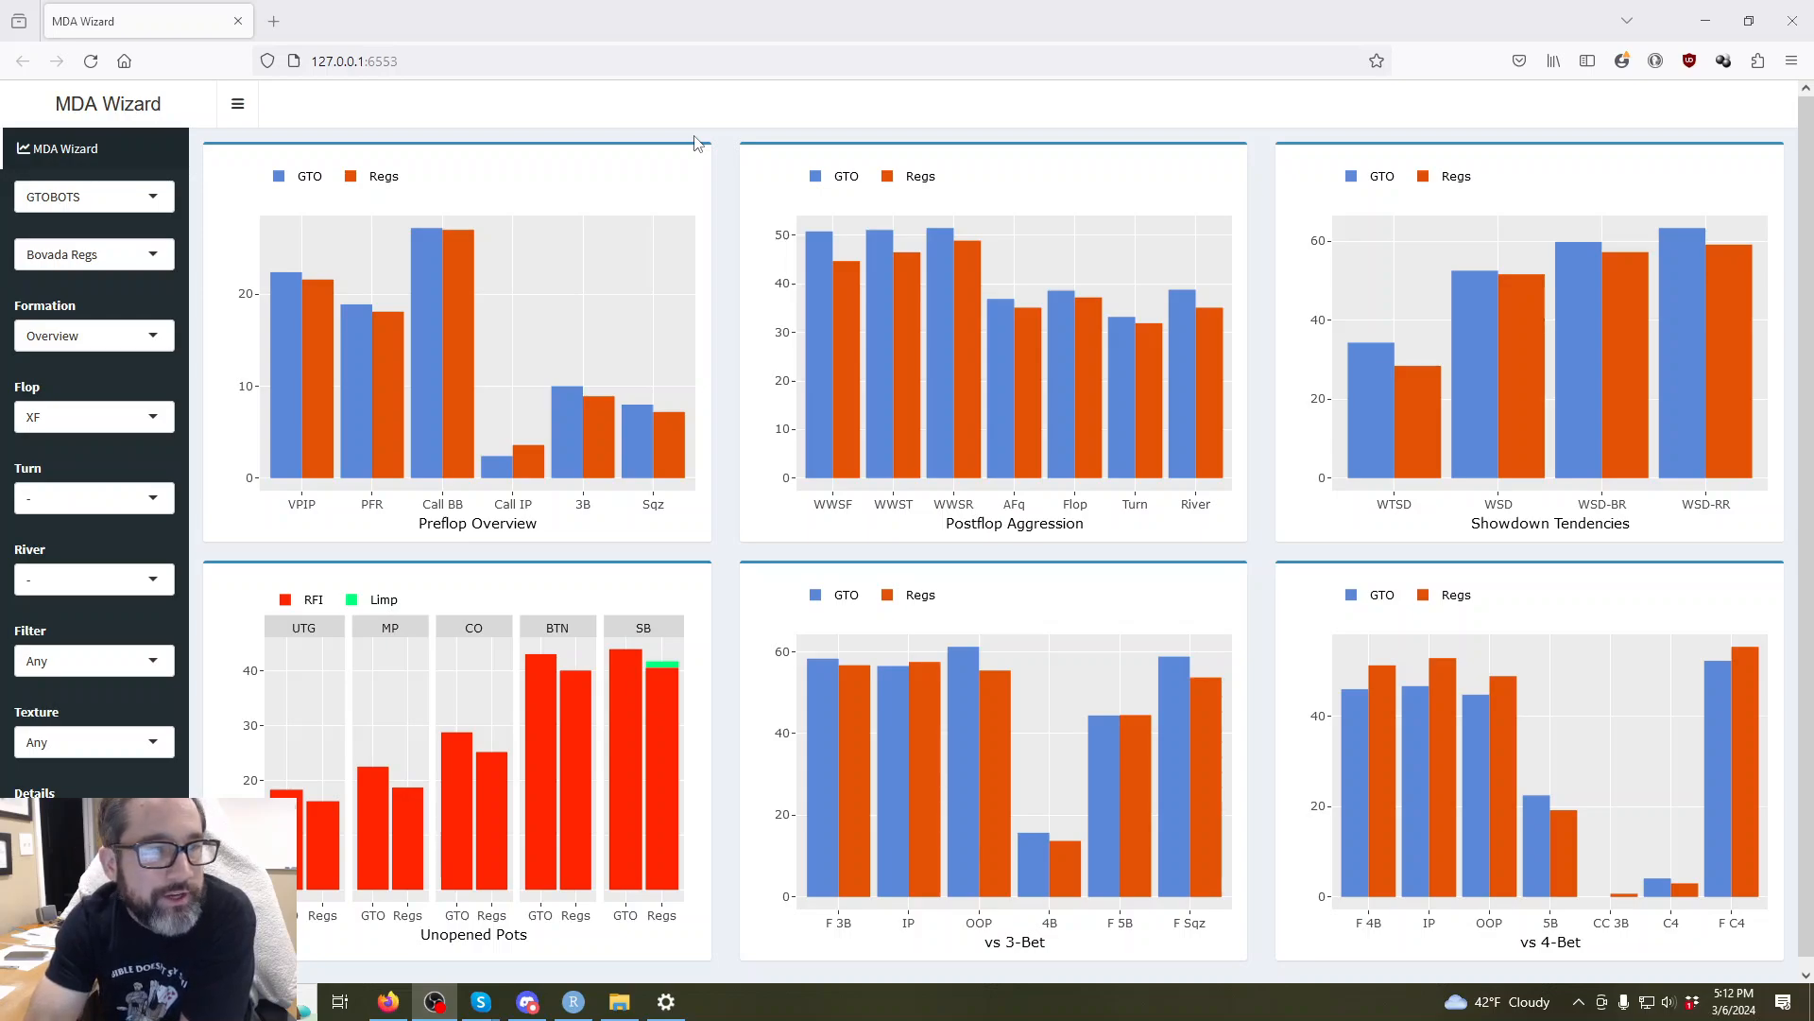
{"action": "left_click", "coordinate": [66, 253]}
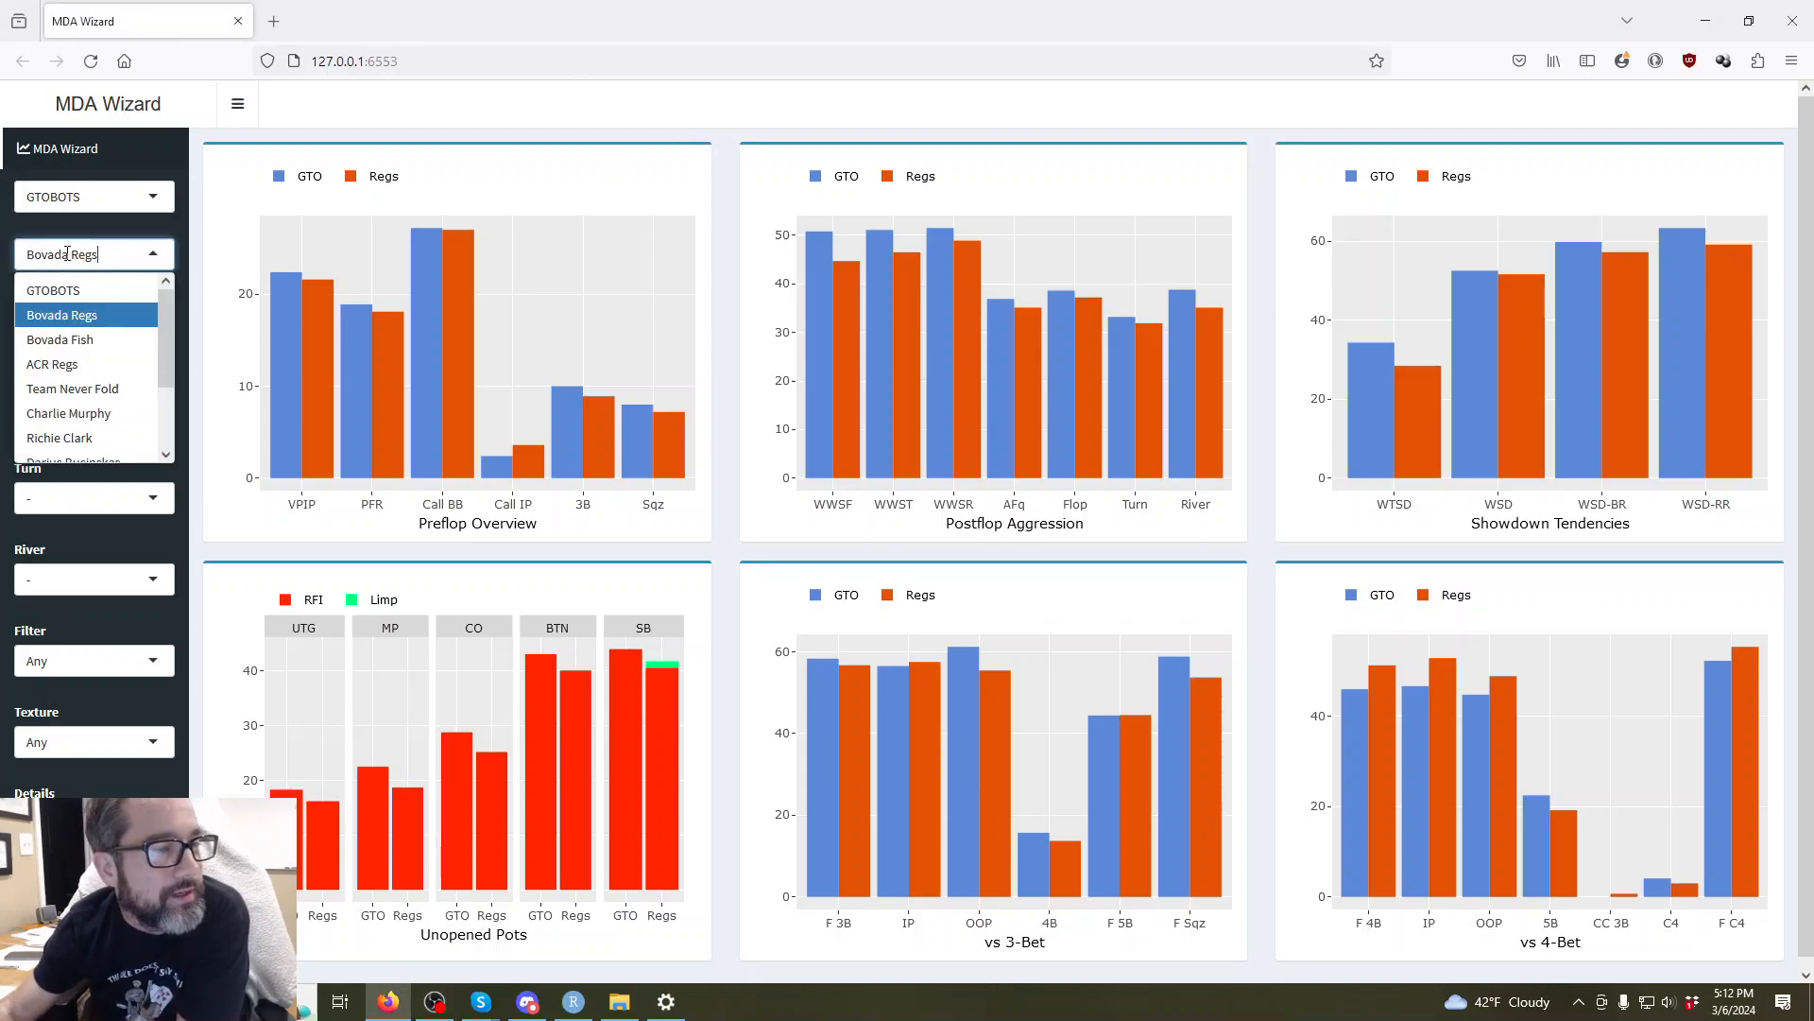
{"action": "scroll", "coordinate": [85, 406], "scroll_direction": "down", "scroll_amount": 2}
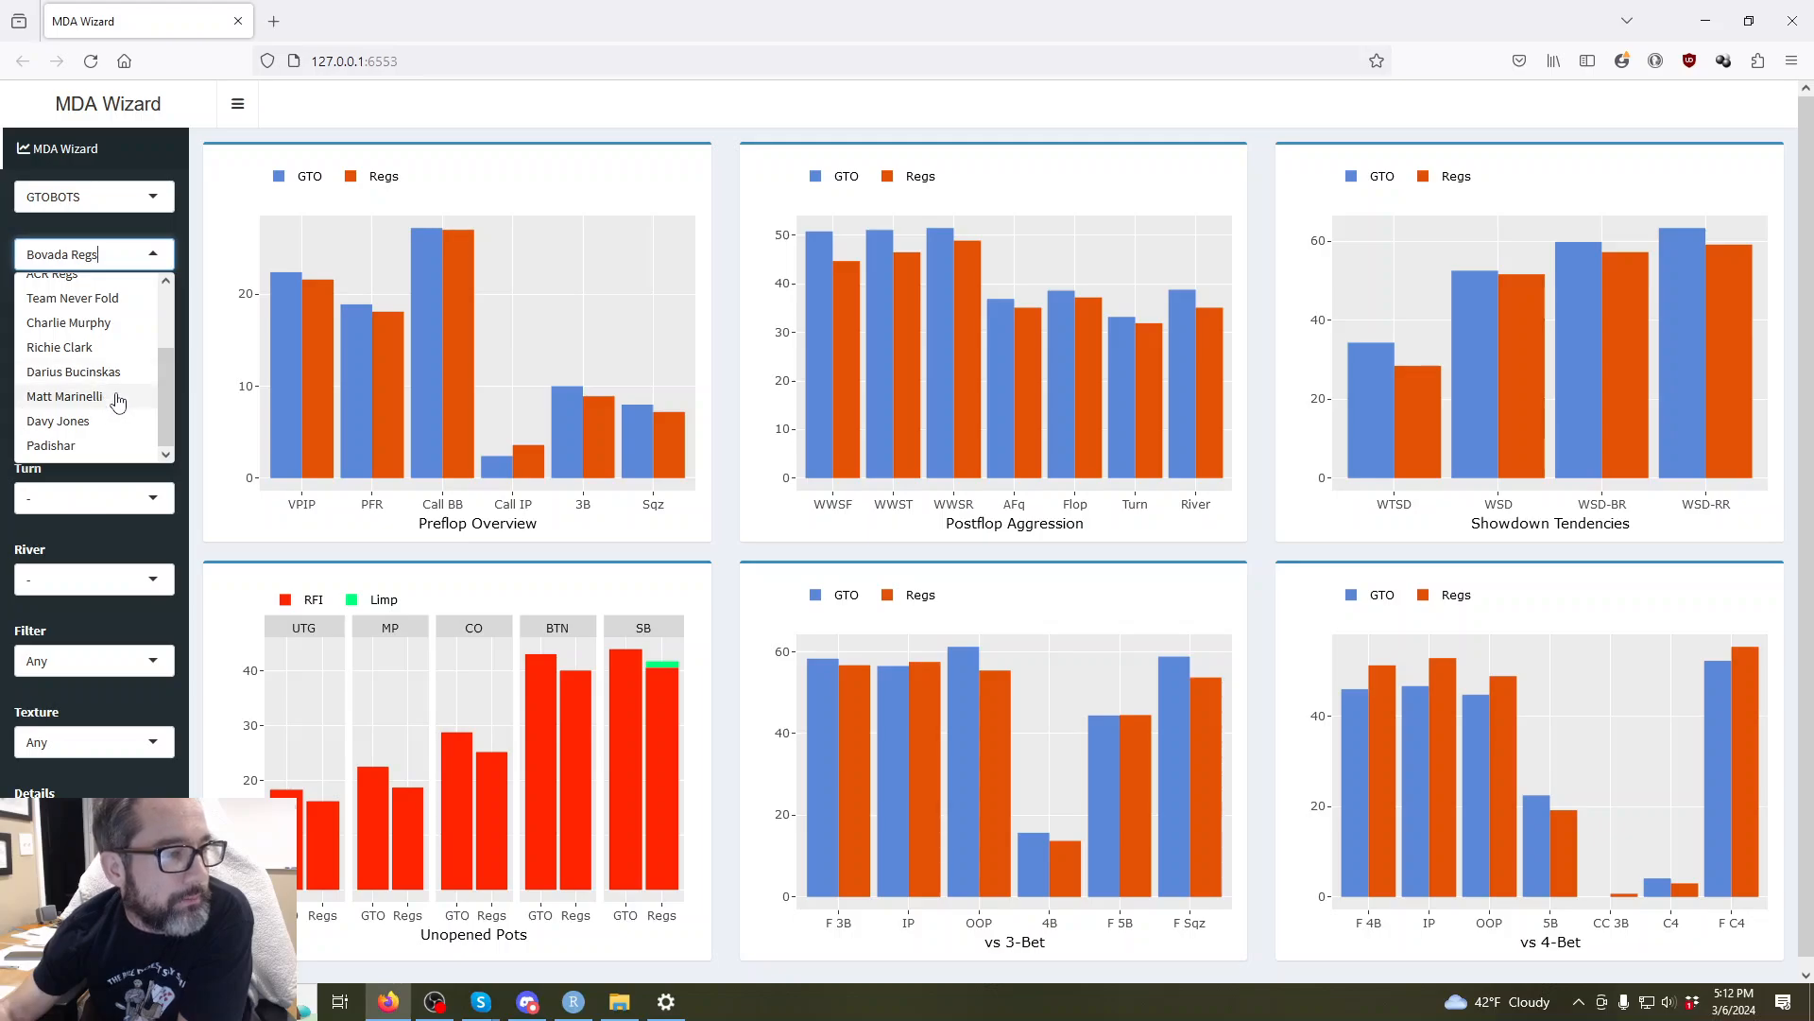
{"action": "left_click", "coordinate": [117, 397]}
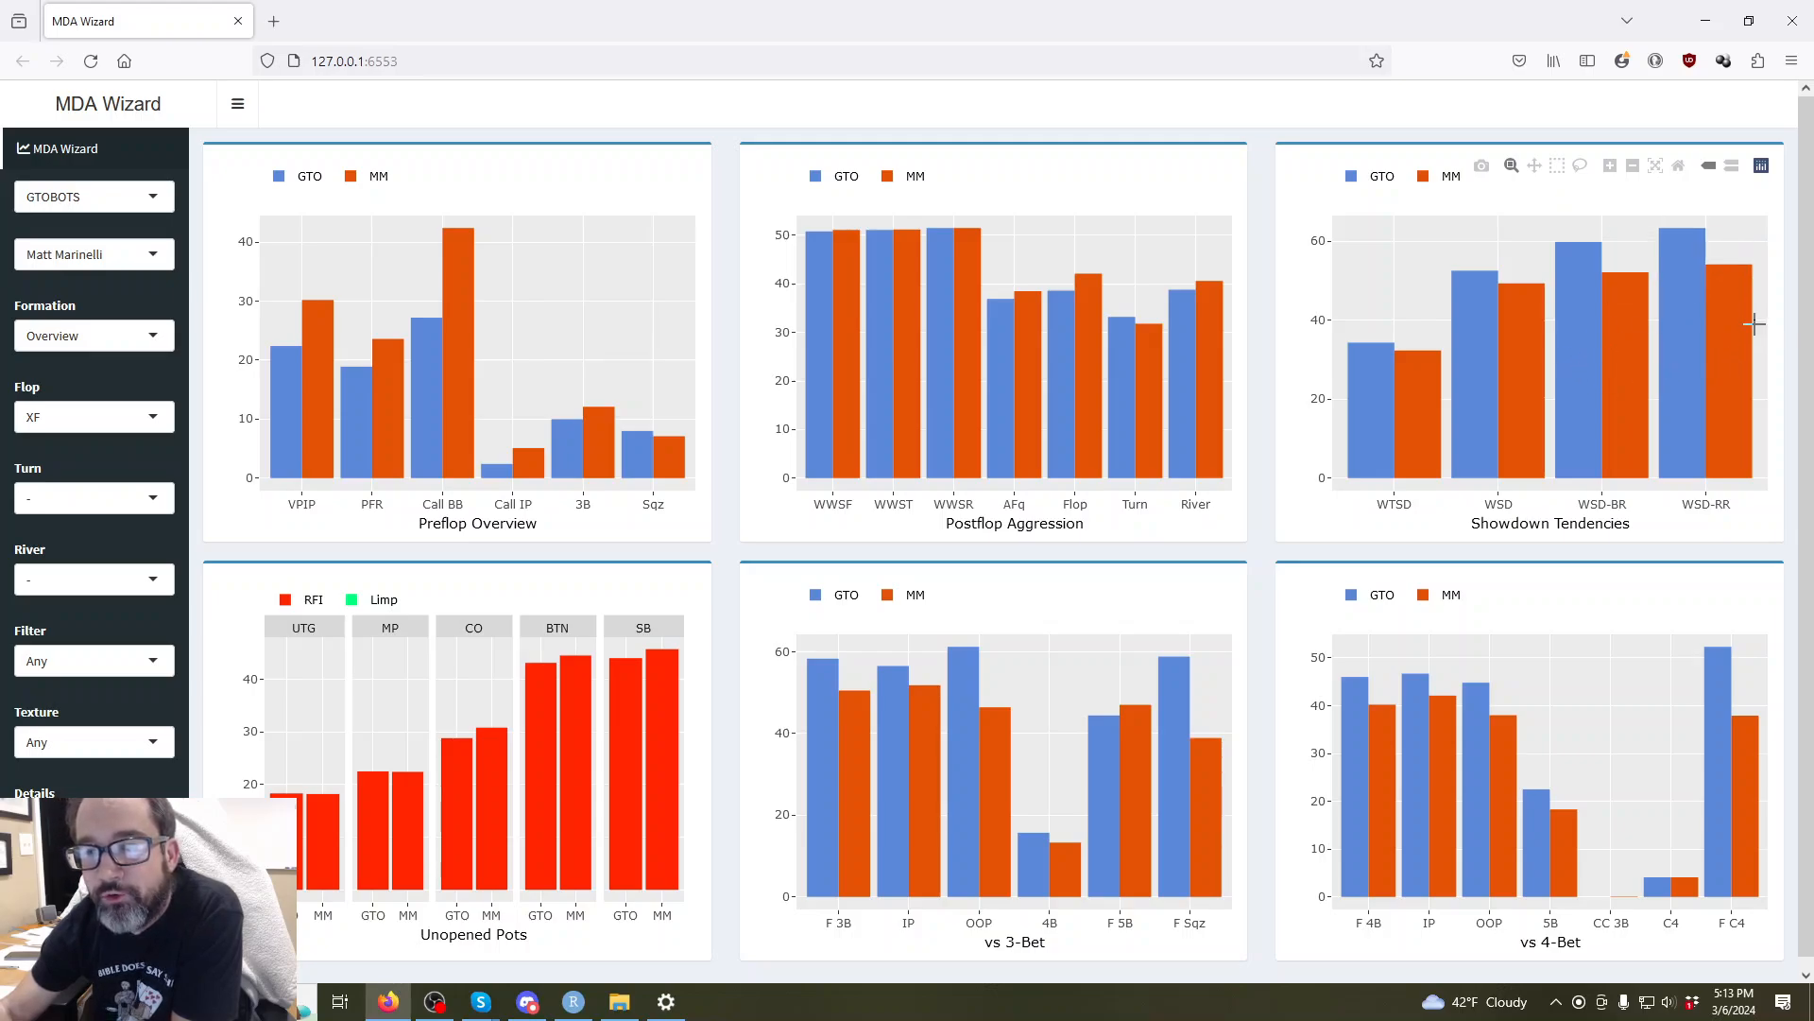
Browse the second player pool's choices and switch it to the player with alias DJ.
{"action": "left_click", "coordinate": [136, 250]}
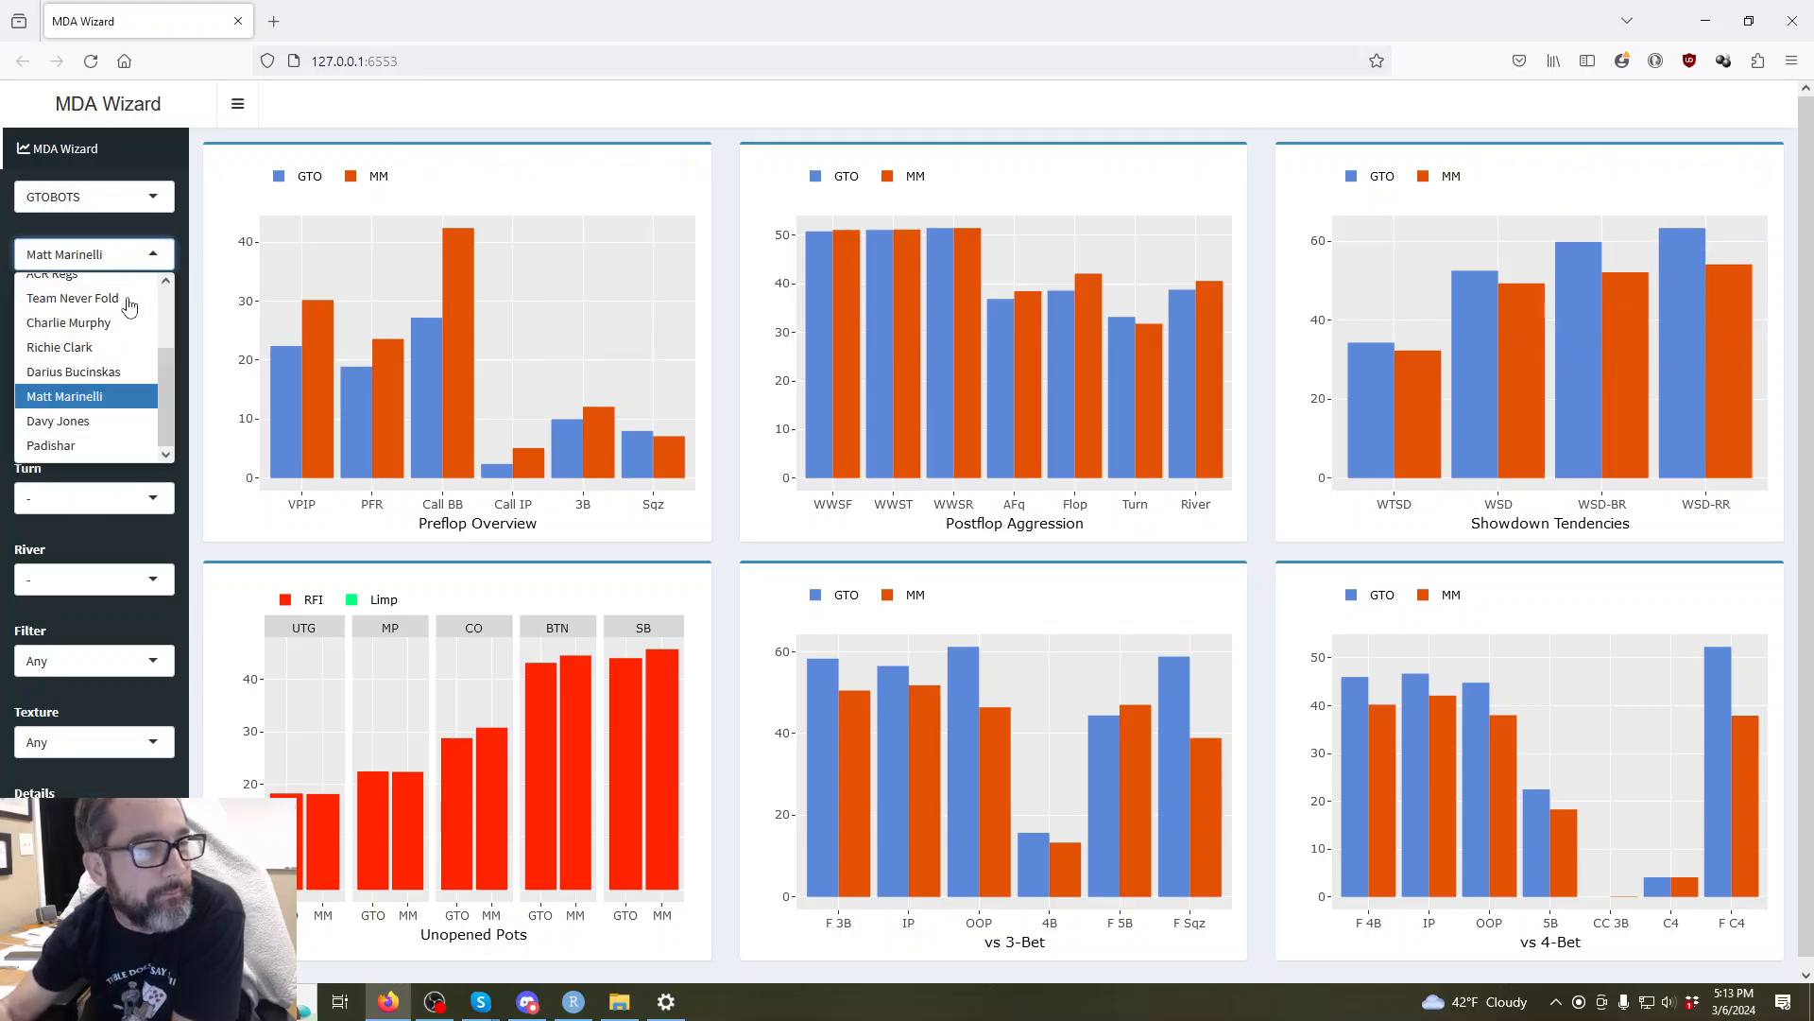
{"action": "scroll", "coordinate": [130, 308], "scroll_direction": "up", "scroll_amount": 3}
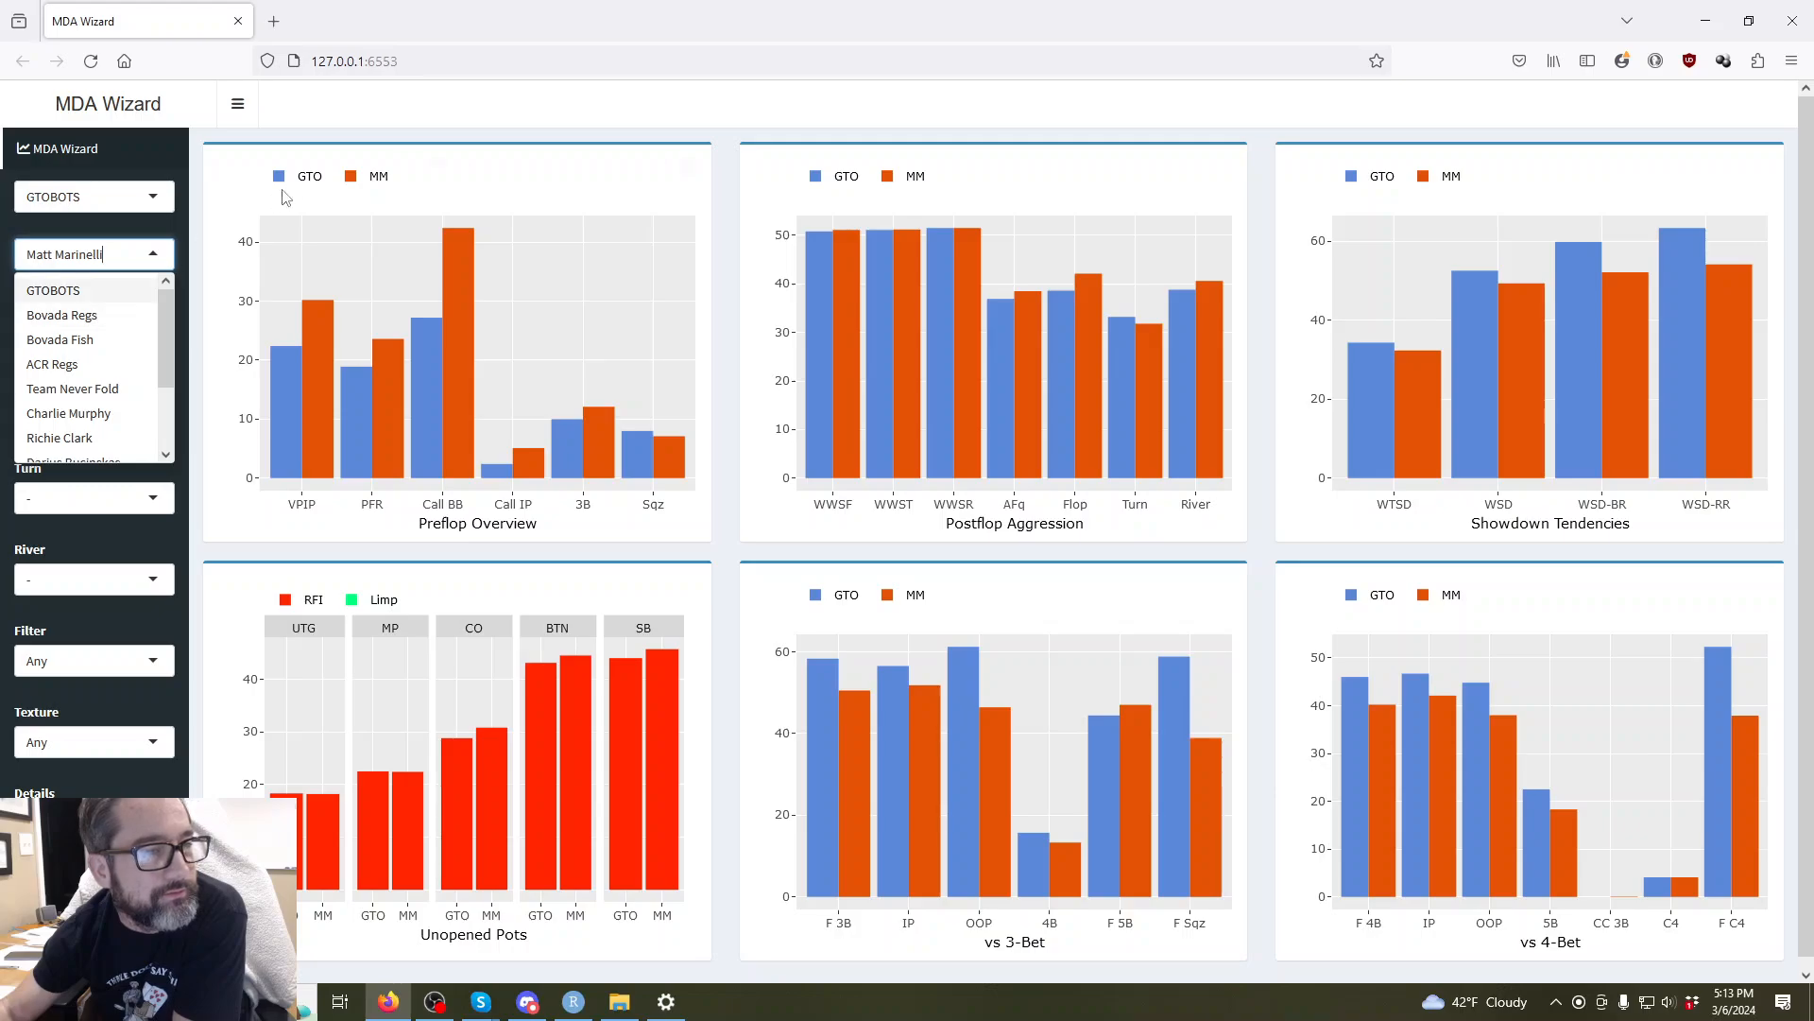
{"action": "left_click", "coordinate": [472, 102]}
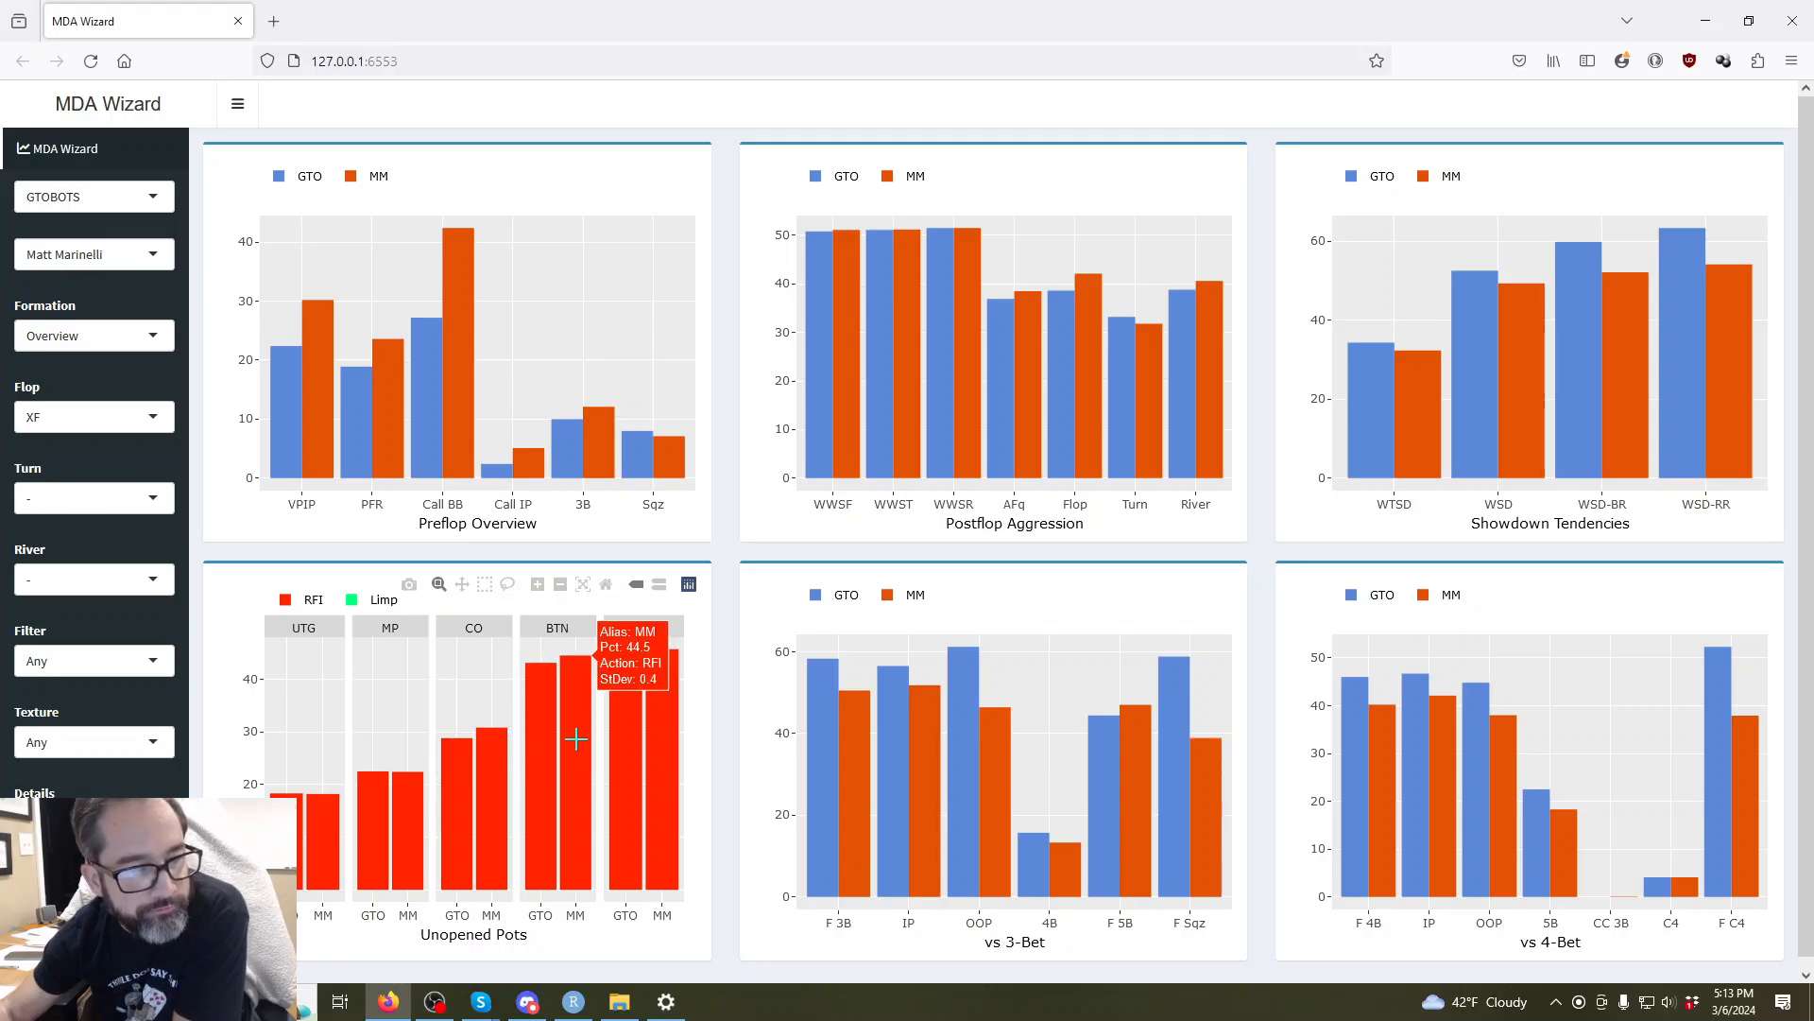
{"action": "left_click", "coordinate": [85, 255]}
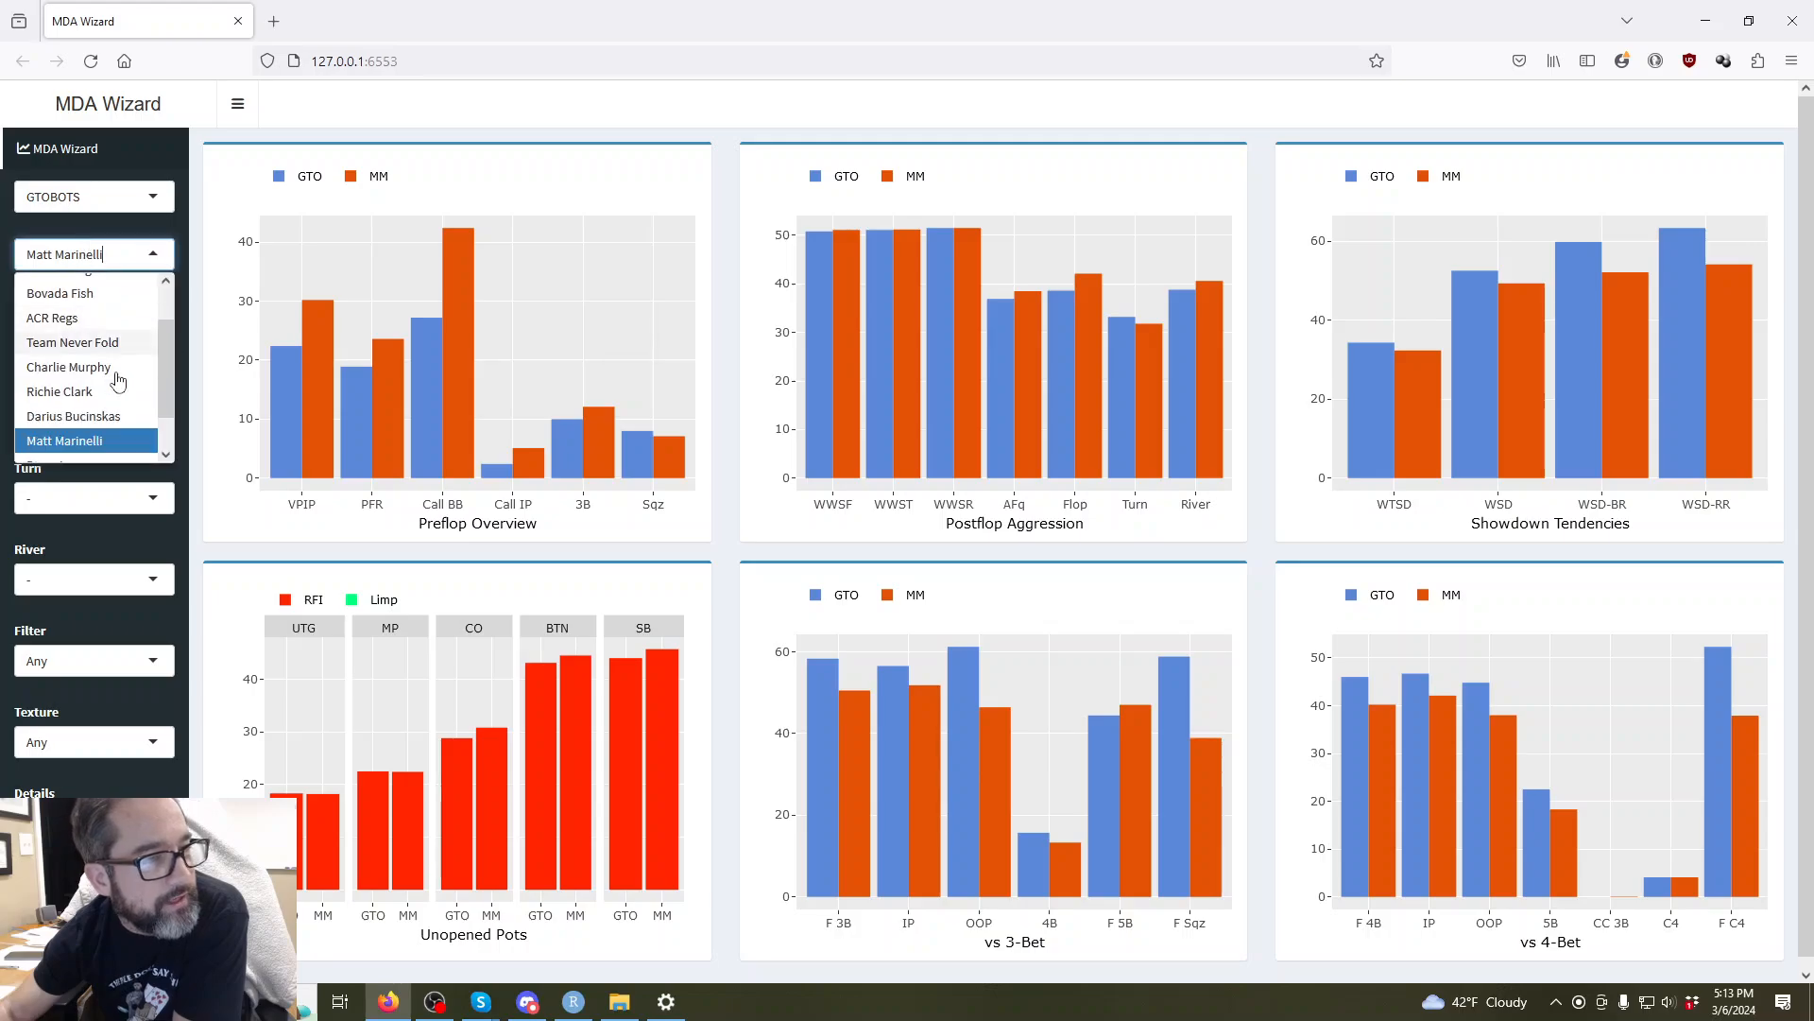
{"action": "left_click", "coordinate": [111, 425]}
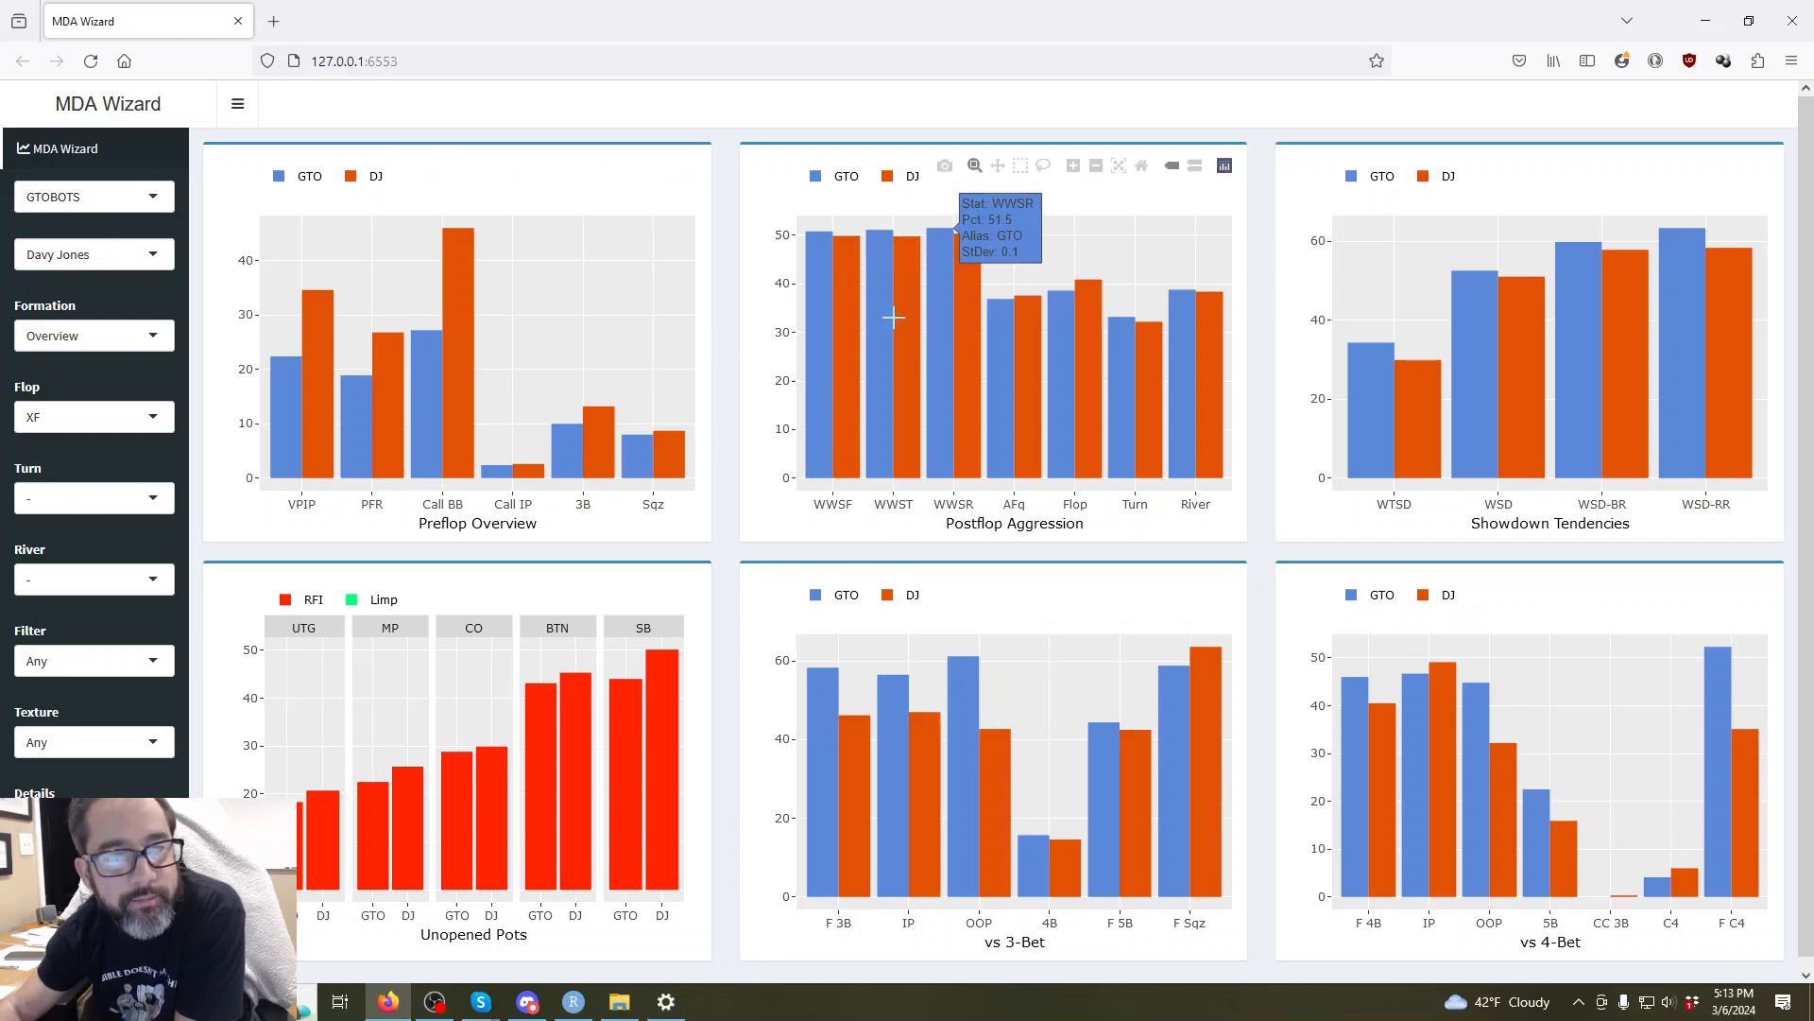
Inspect DJ's WWSF and WWSR bars, the UTG bar in Unopened Pots, and the WSD-BR and WSD-RR bars in Showdown Tendencies.
{"action": "mouse_move", "coordinate": [845, 294]}
{"action": "mouse_move", "coordinate": [965, 276]}
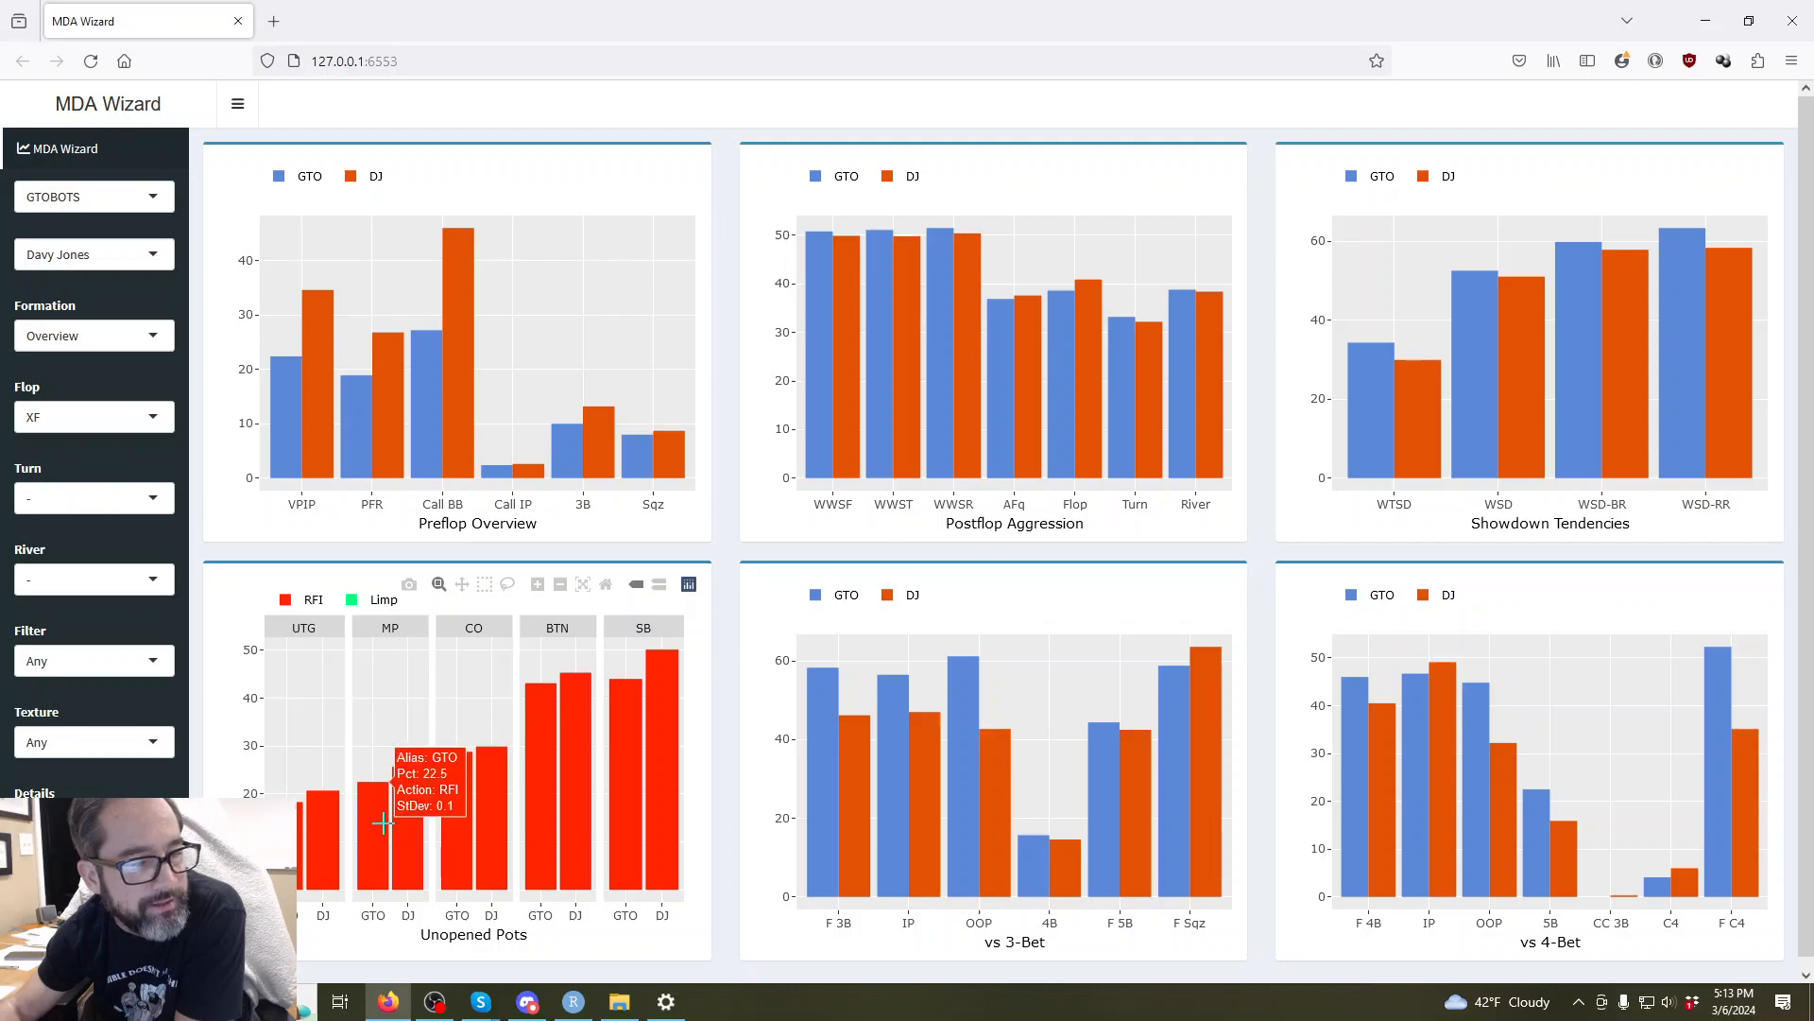
{"action": "mouse_move", "coordinate": [323, 818]}
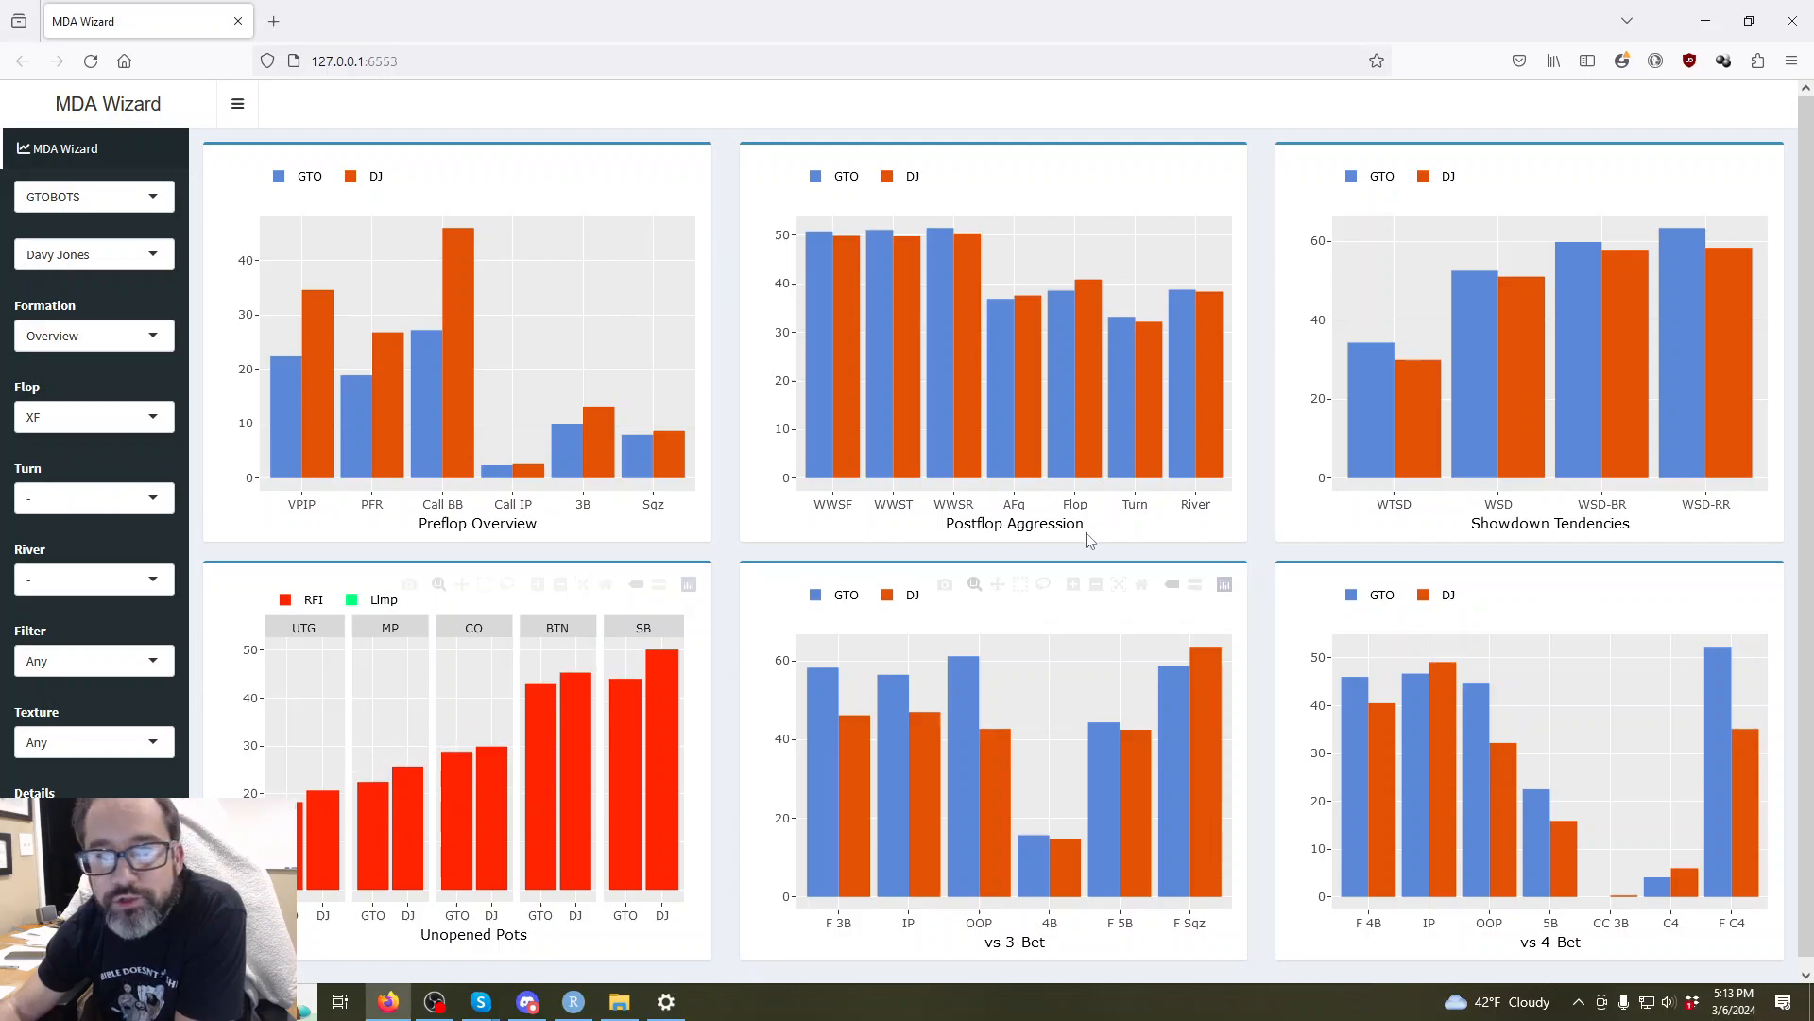
{"action": "mouse_move", "coordinate": [1626, 291]}
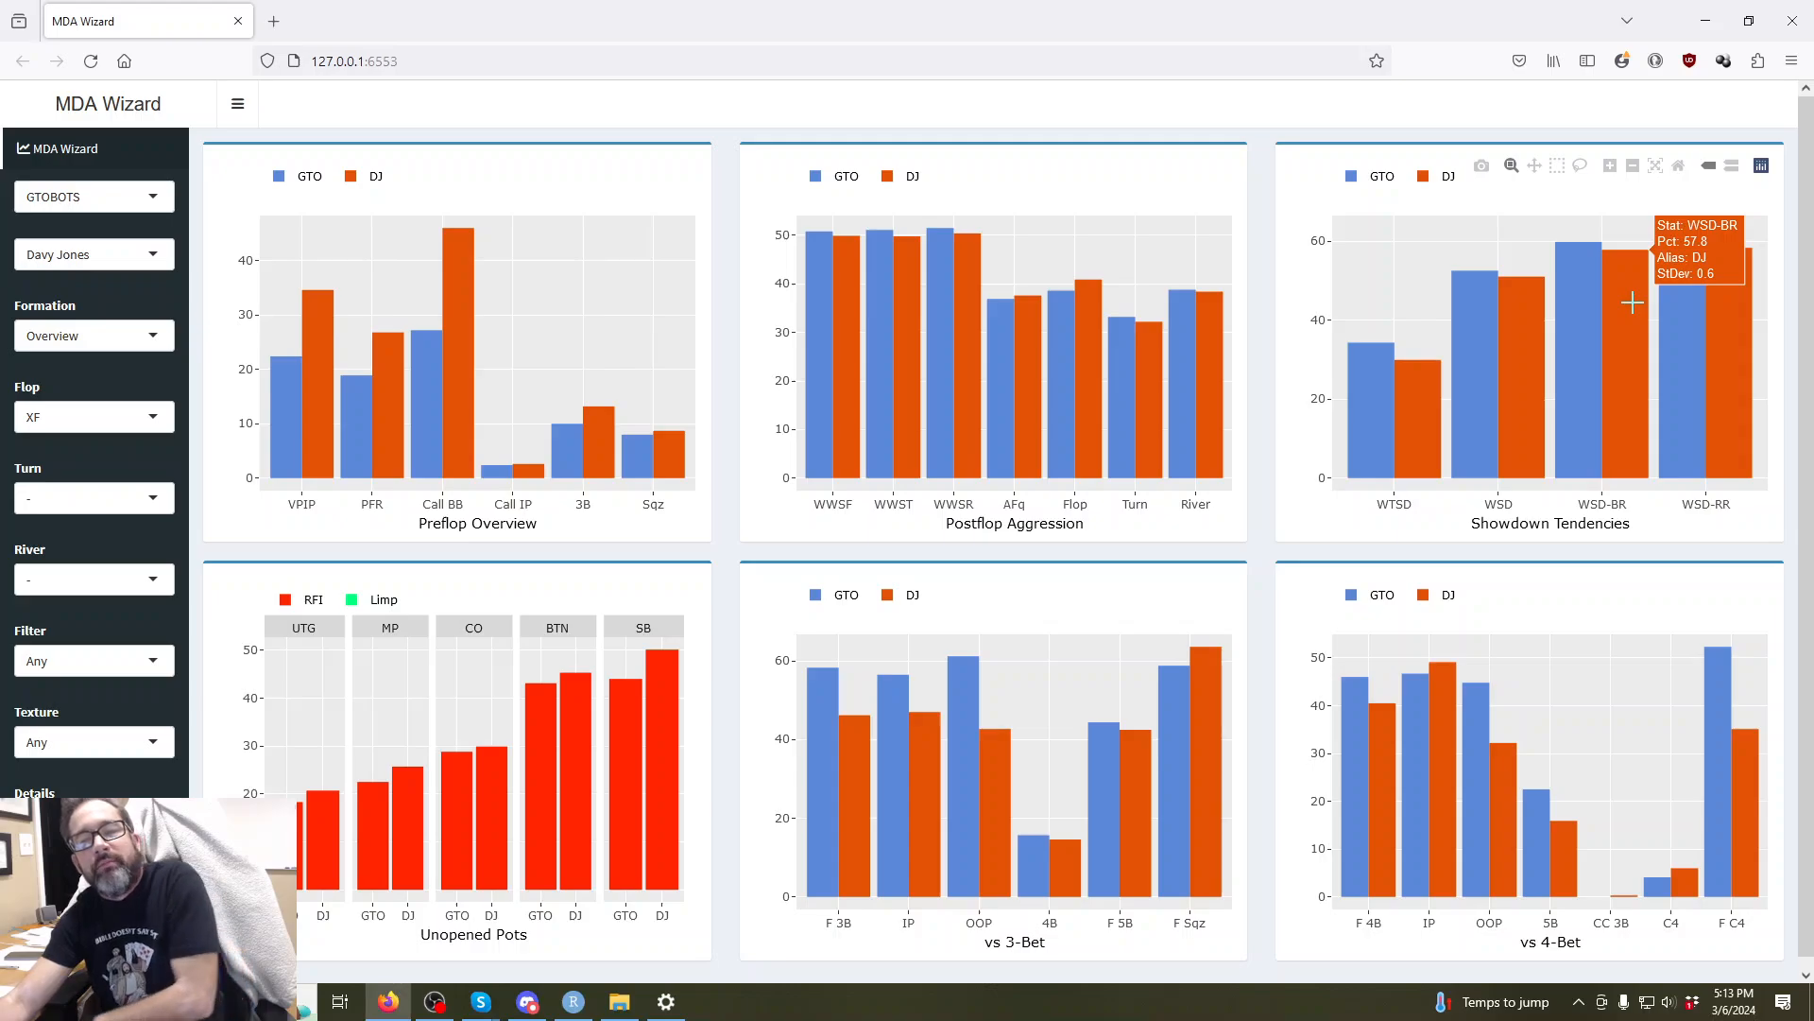
{"action": "mouse_move", "coordinate": [1720, 296]}
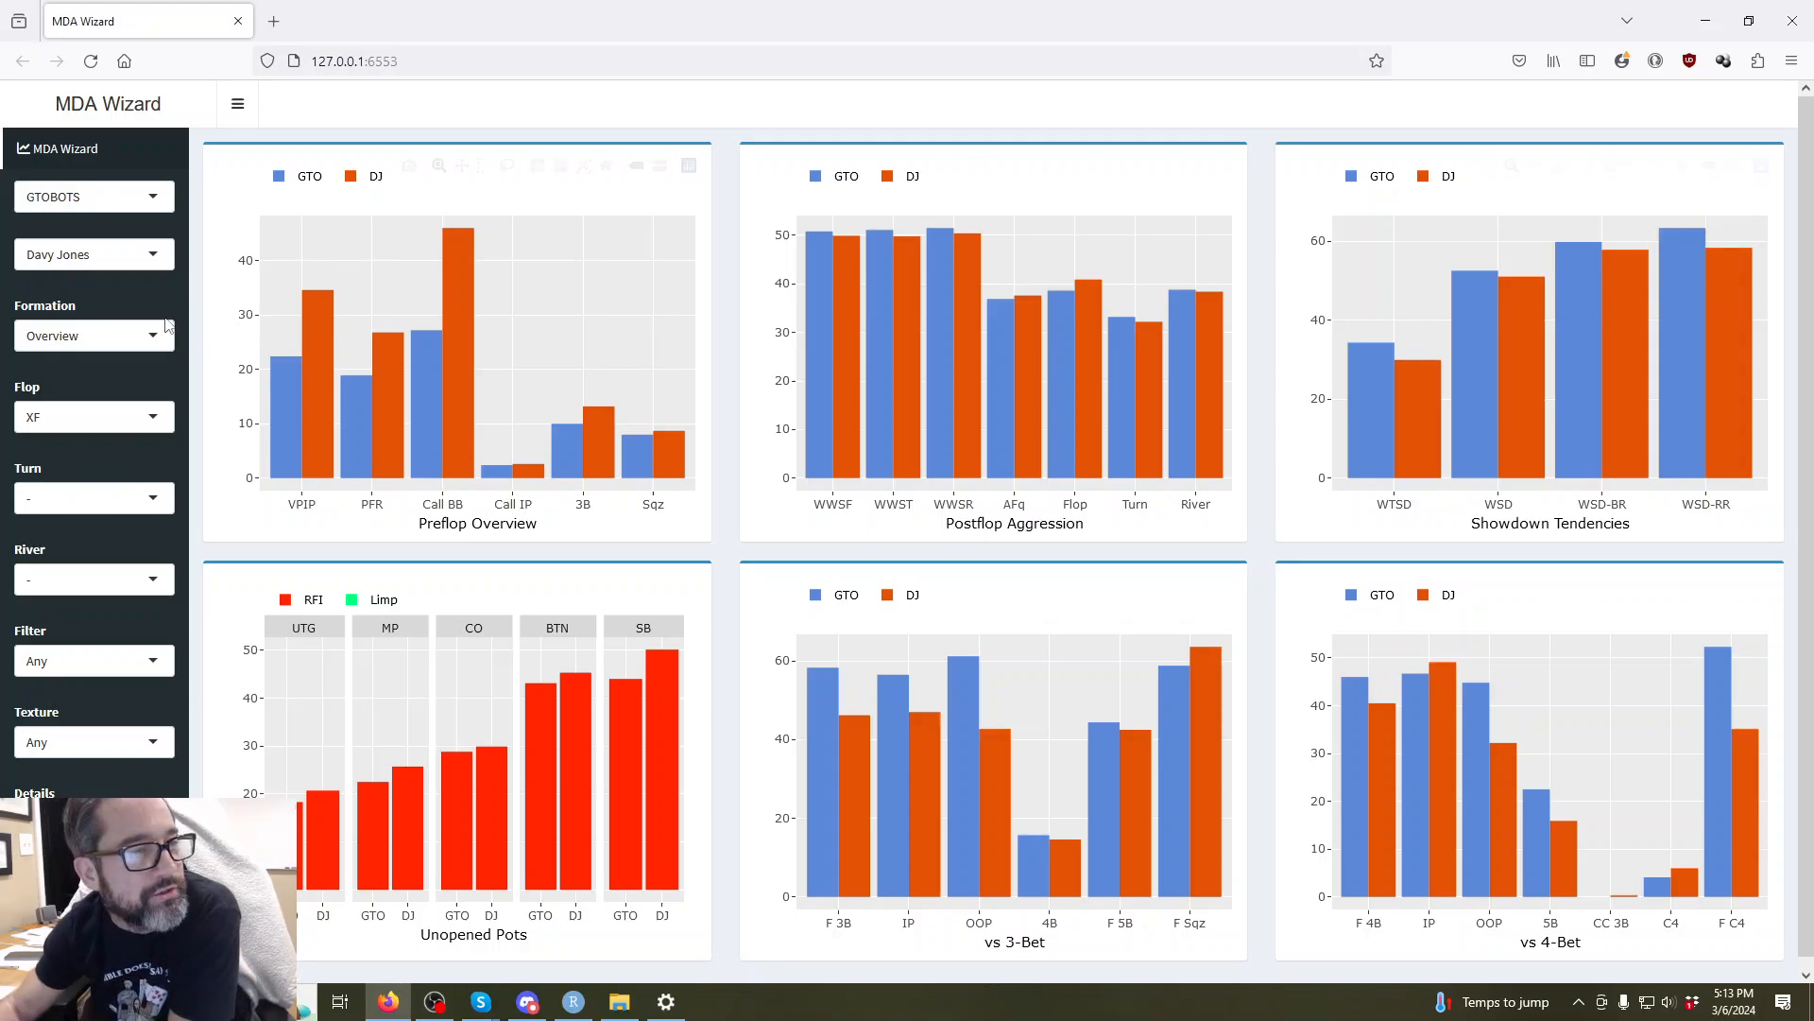
Set the second player pool to the player with alias PAD.
{"action": "left_click", "coordinate": [101, 256]}
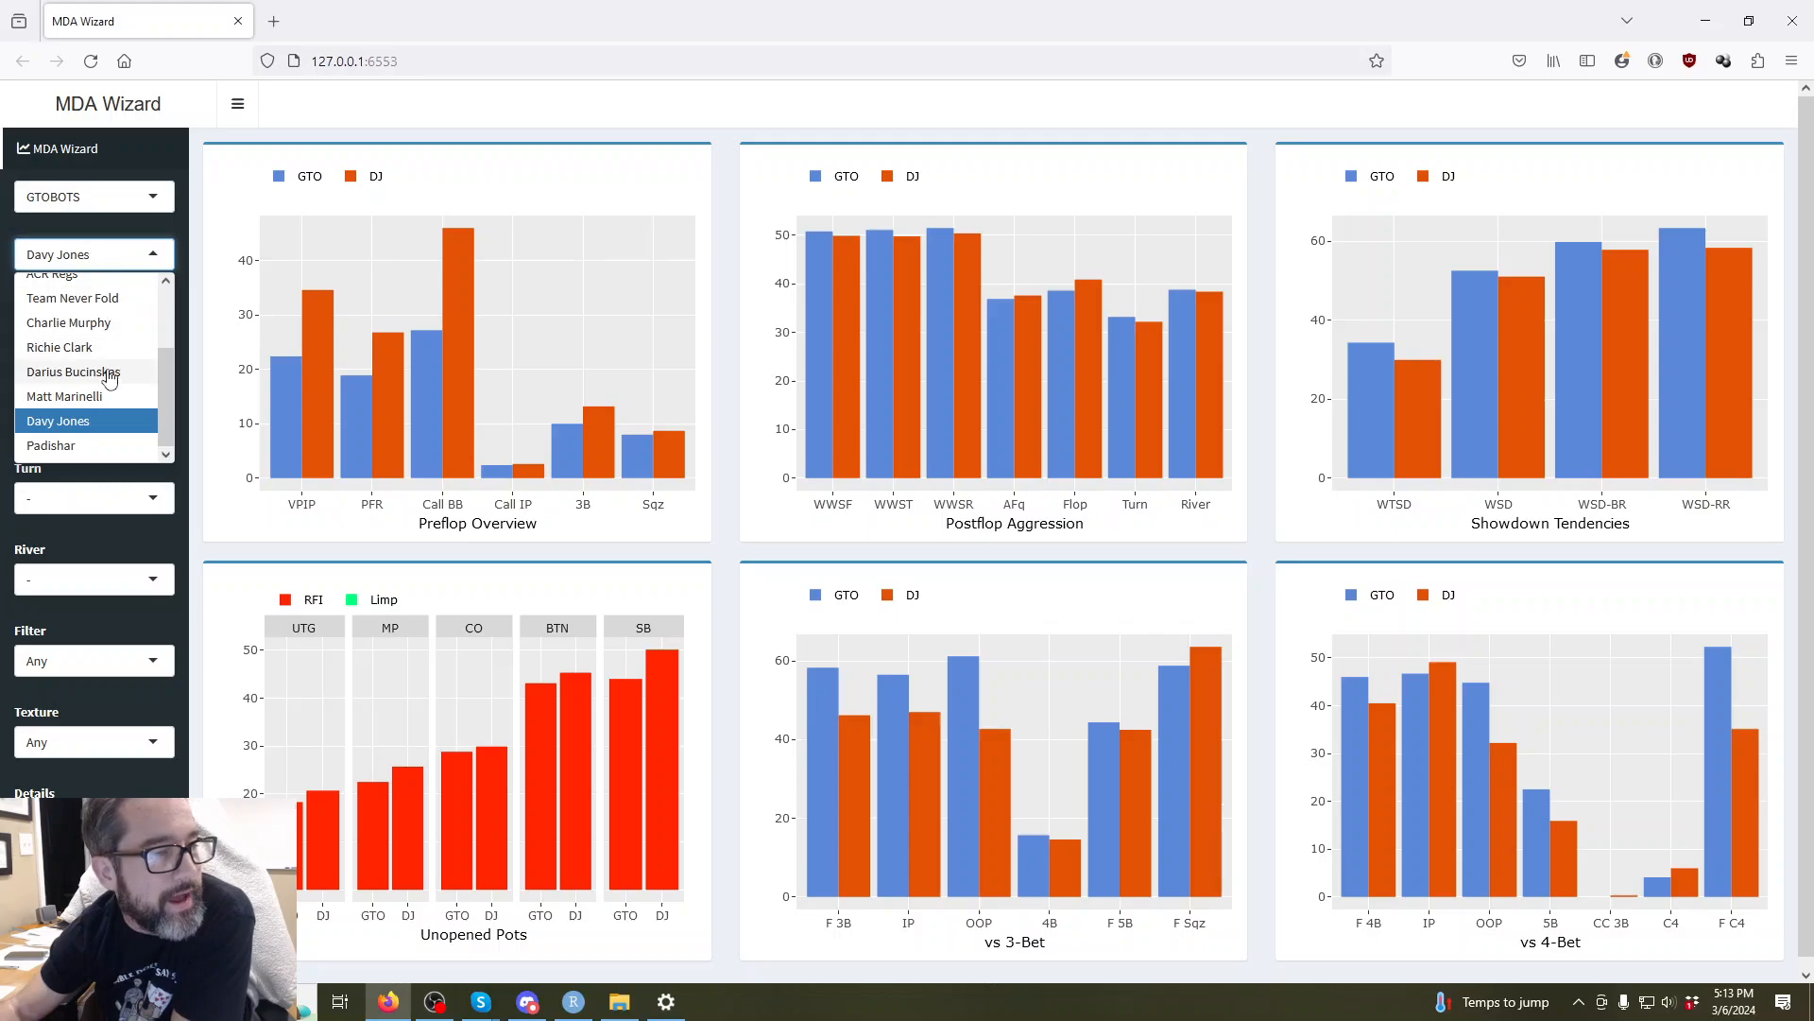
{"action": "scroll", "coordinate": [88, 444], "scroll_direction": "down", "scroll_amount": 1}
{"action": "left_click", "coordinate": [88, 441]}
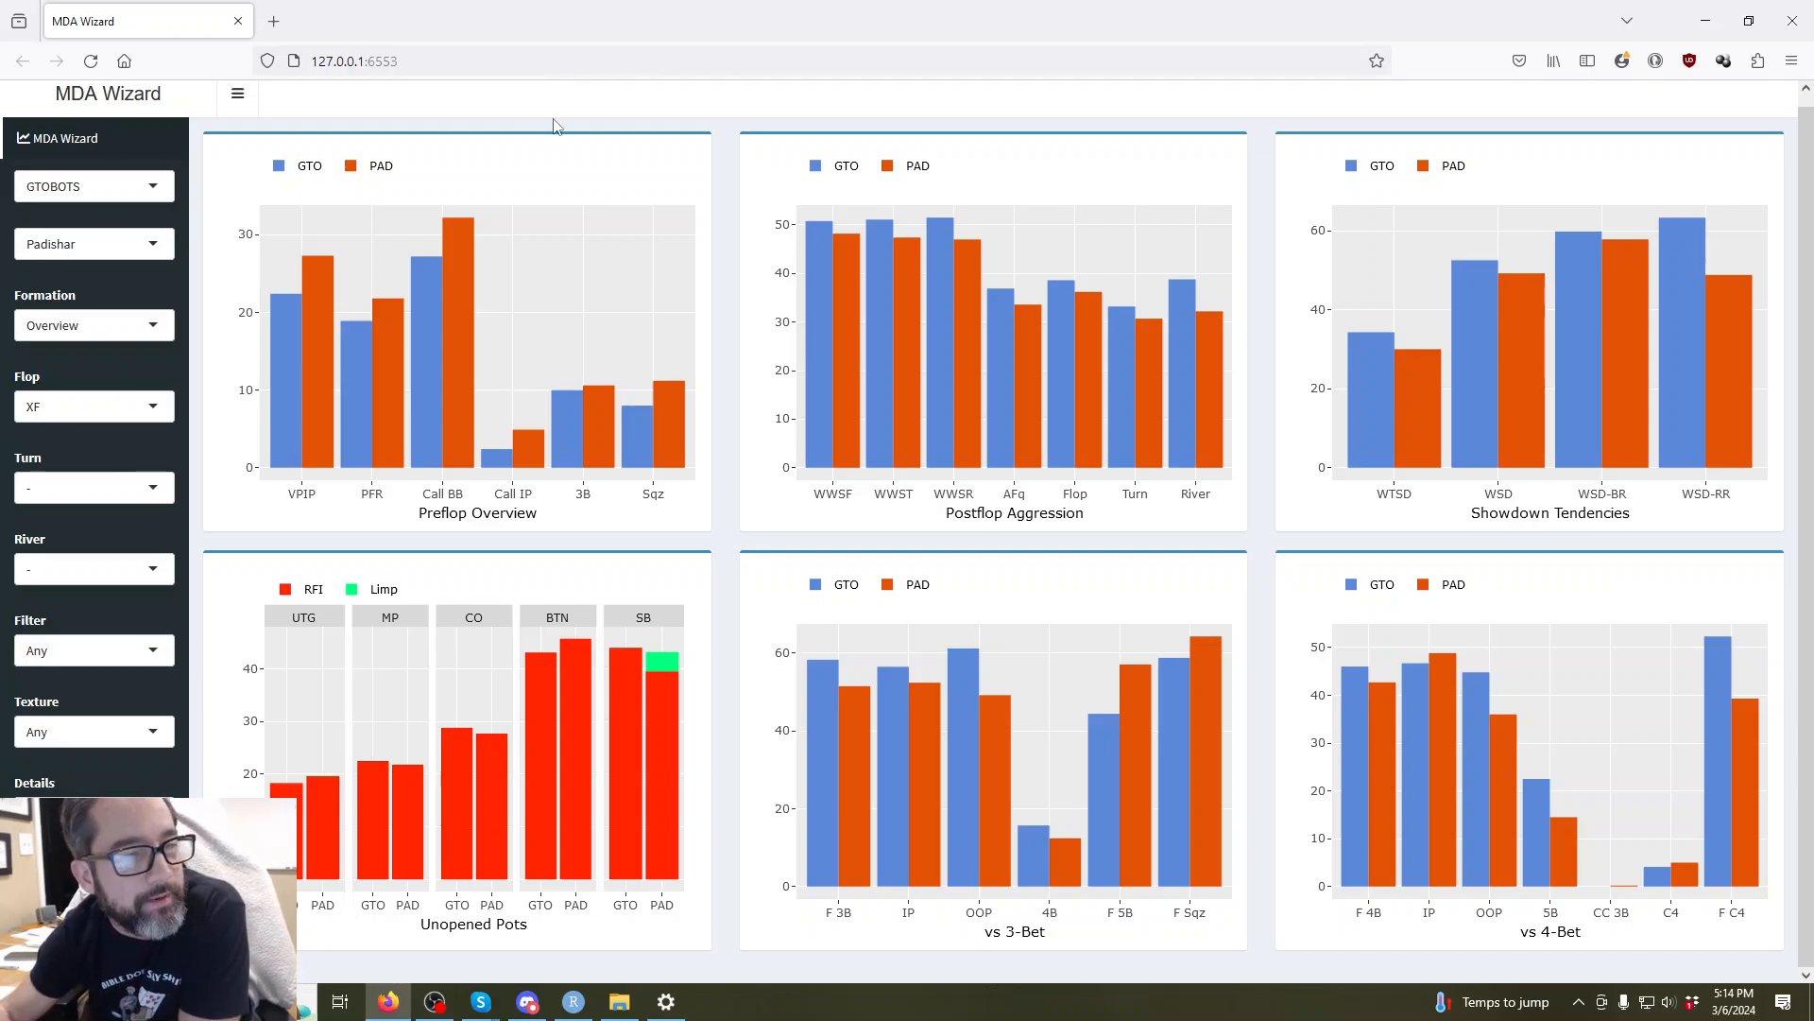
Inspect the GTO and PAD bars for Call BB, BTN unopened pots, WWSF, WWSR, WSD-BR and River aggression.
{"action": "mouse_move", "coordinate": [450, 324]}
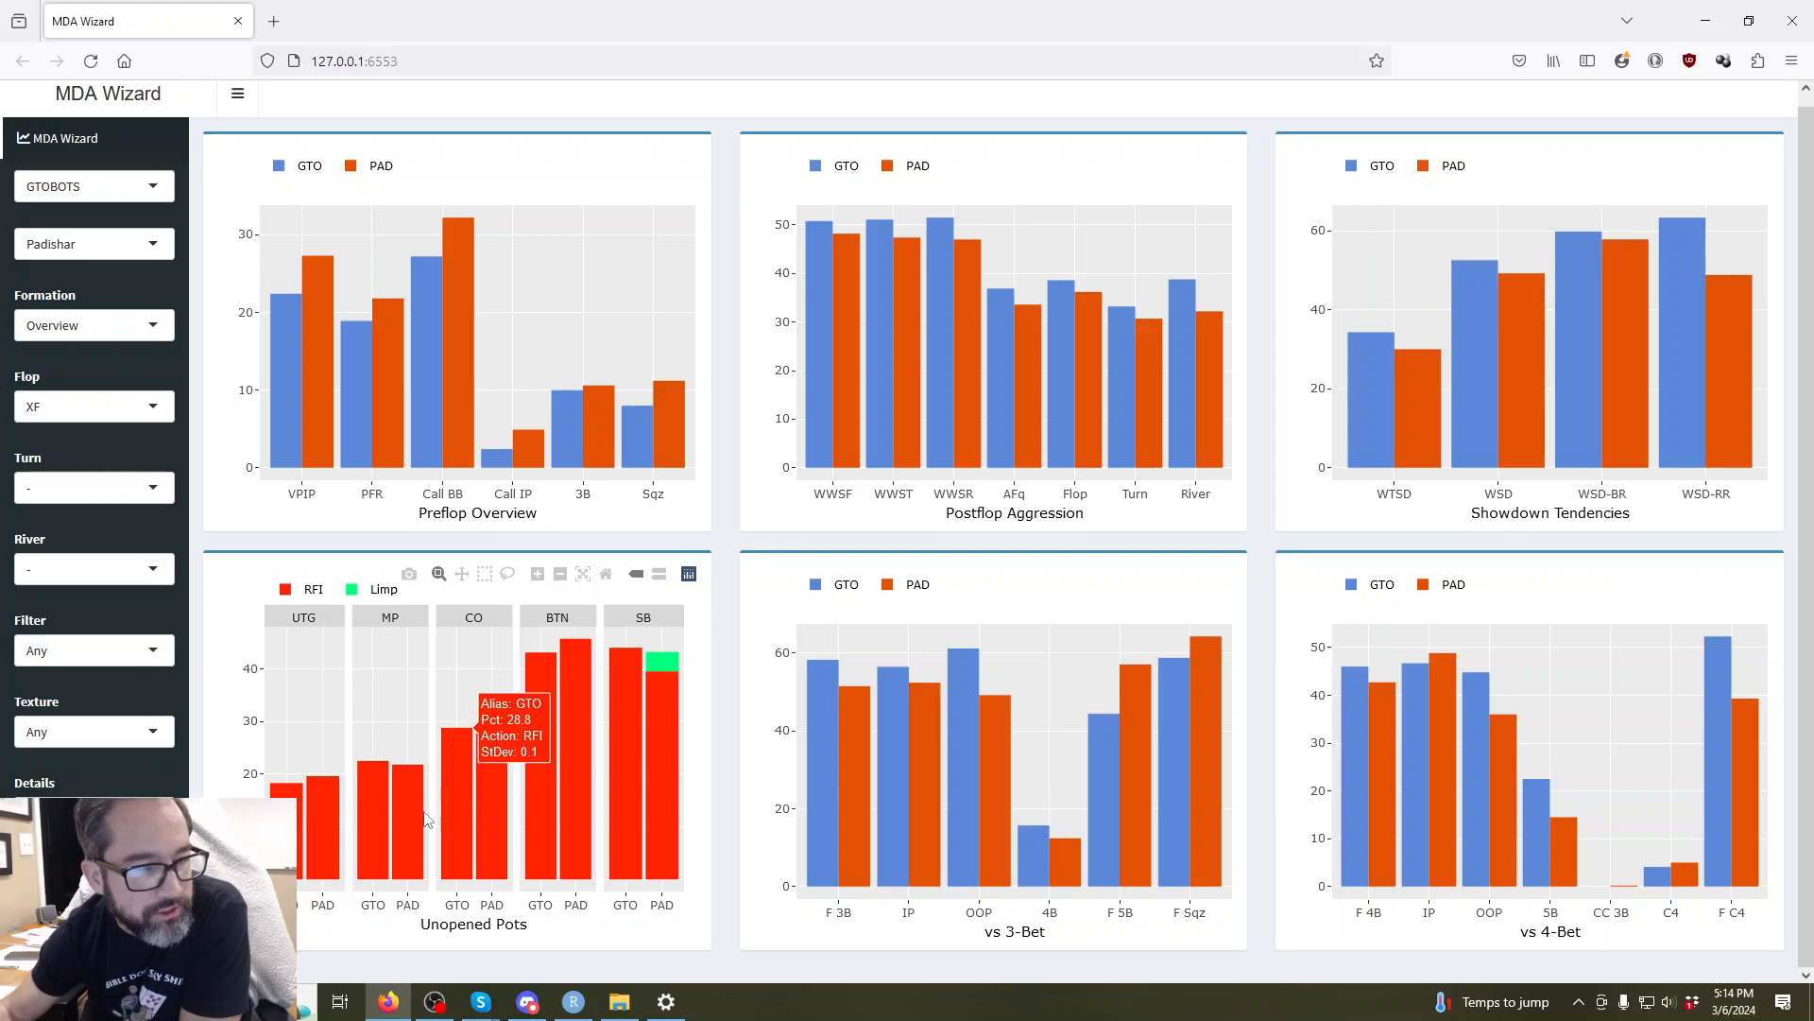
{"action": "mouse_move", "coordinate": [571, 777]}
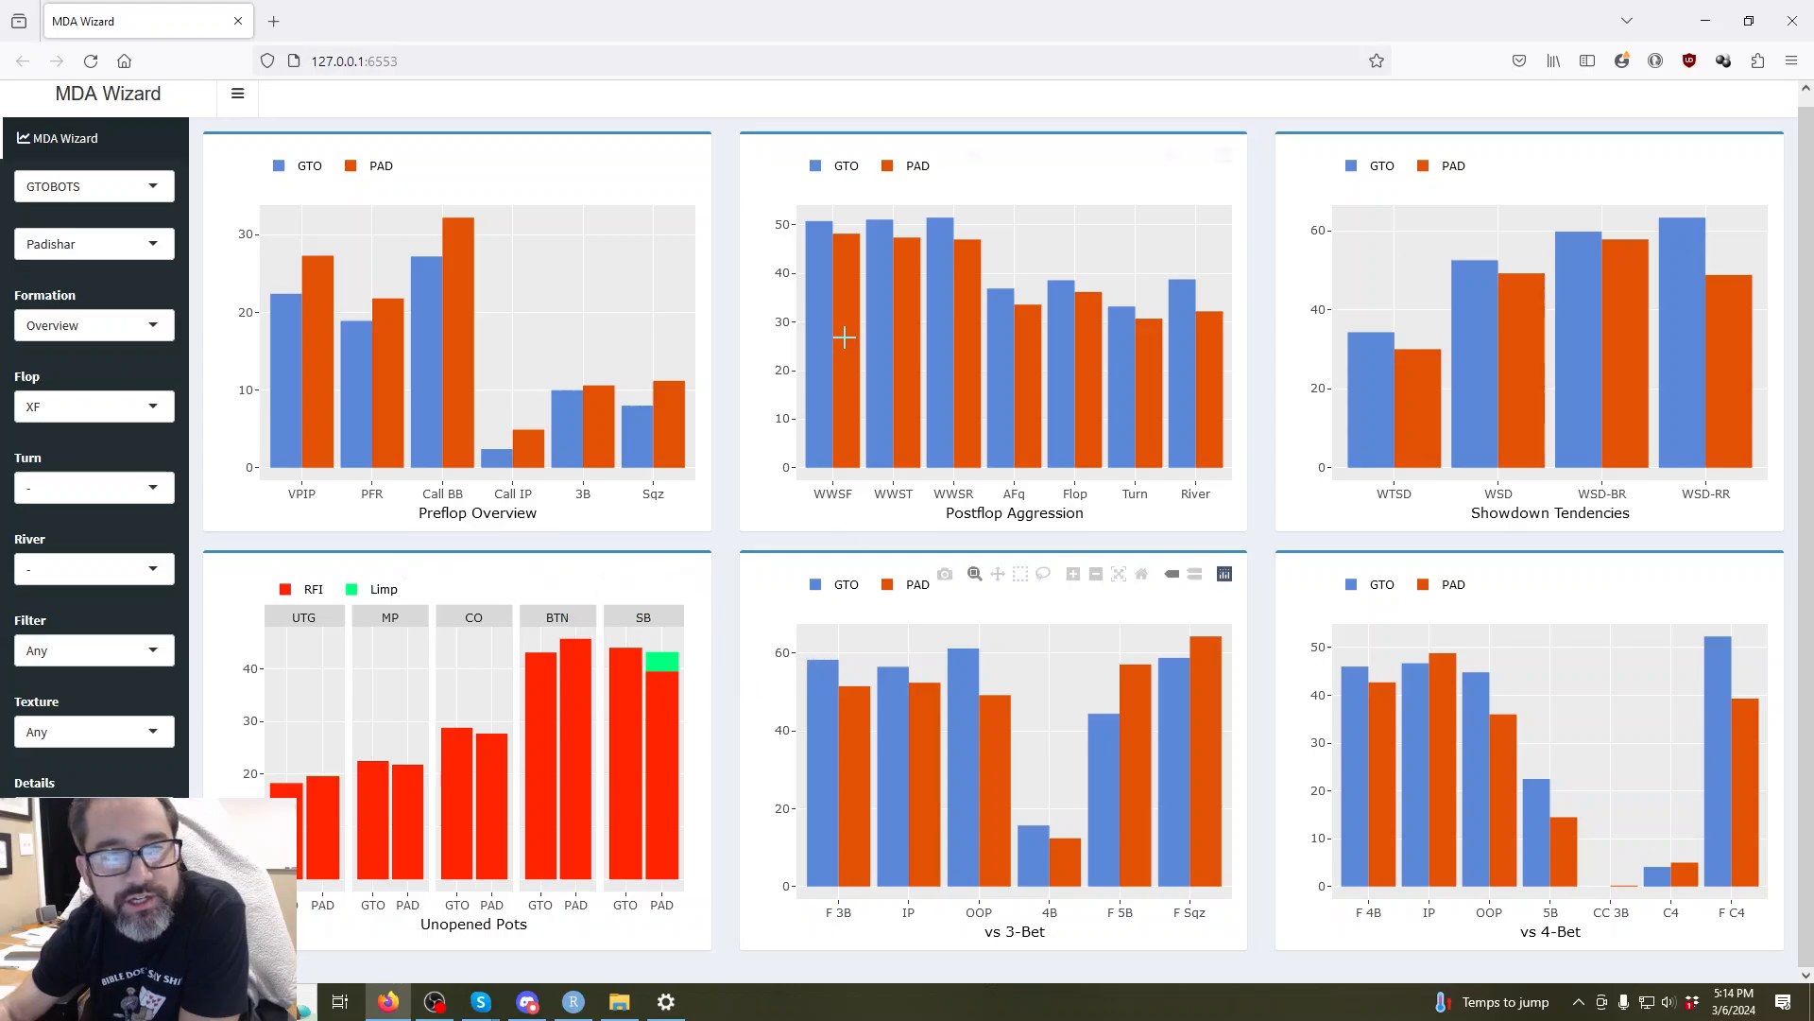
{"action": "mouse_move", "coordinate": [847, 275]}
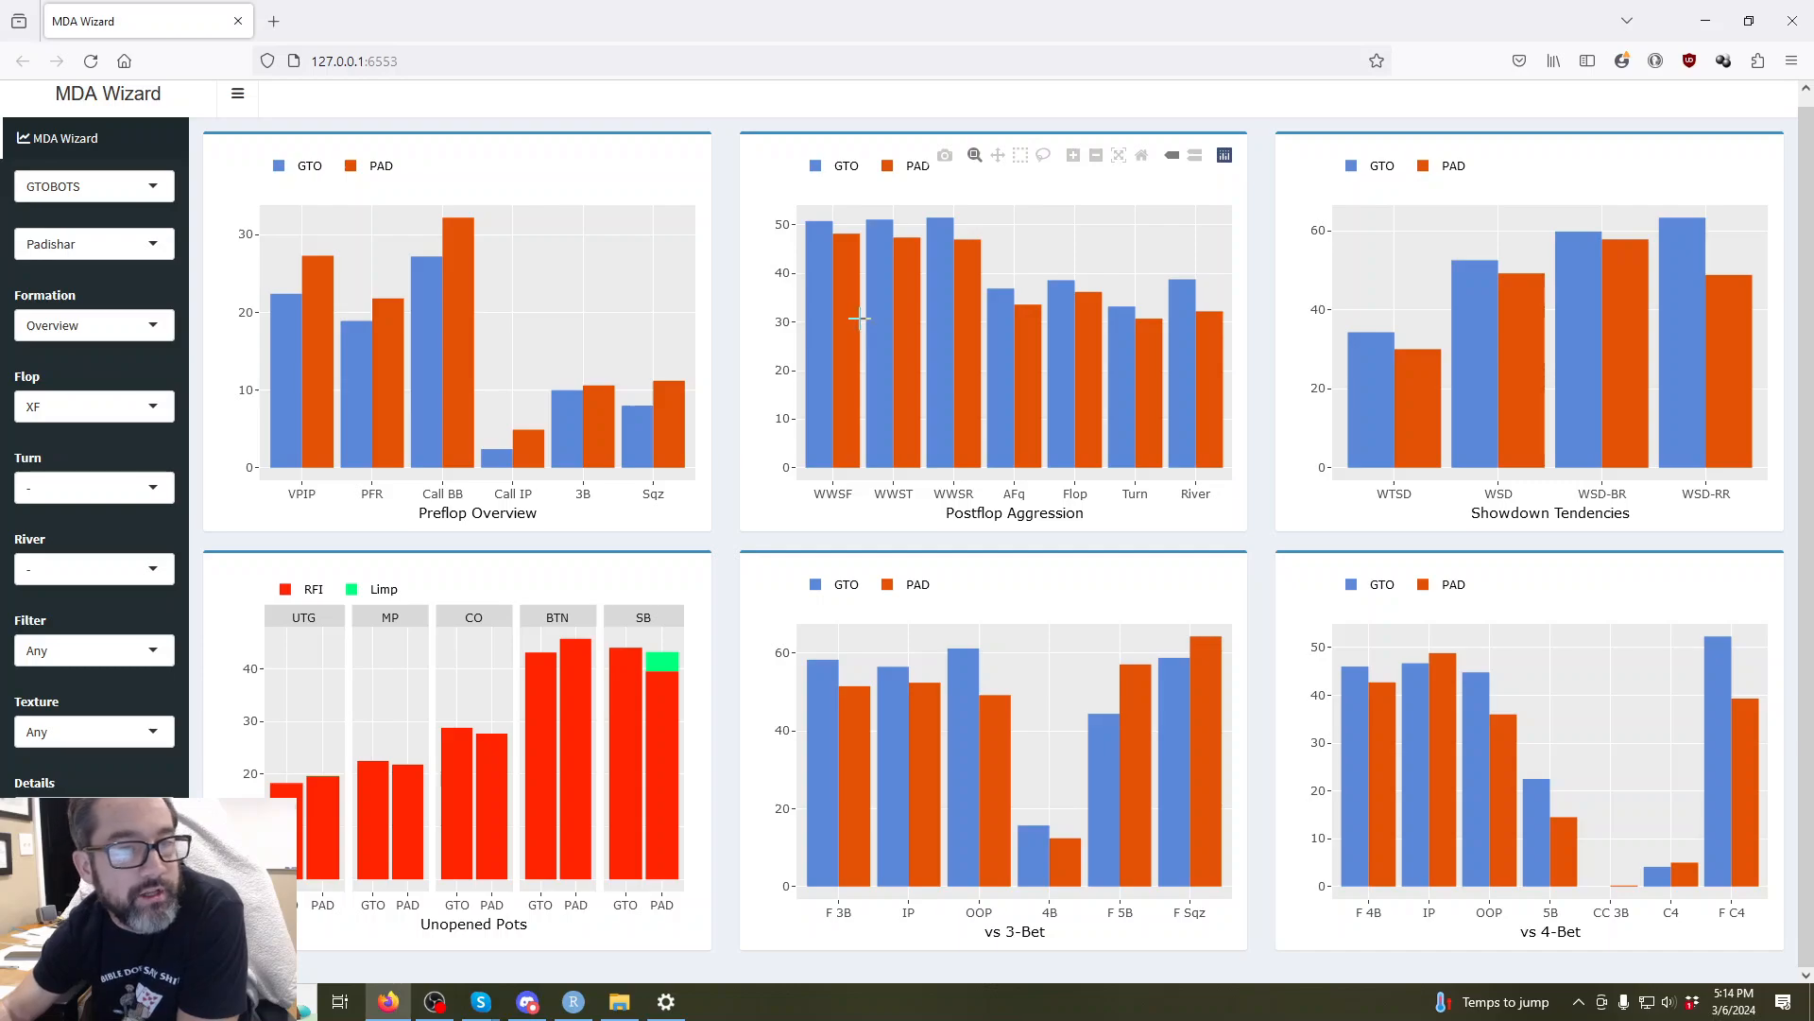
{"action": "mouse_move", "coordinate": [965, 309]}
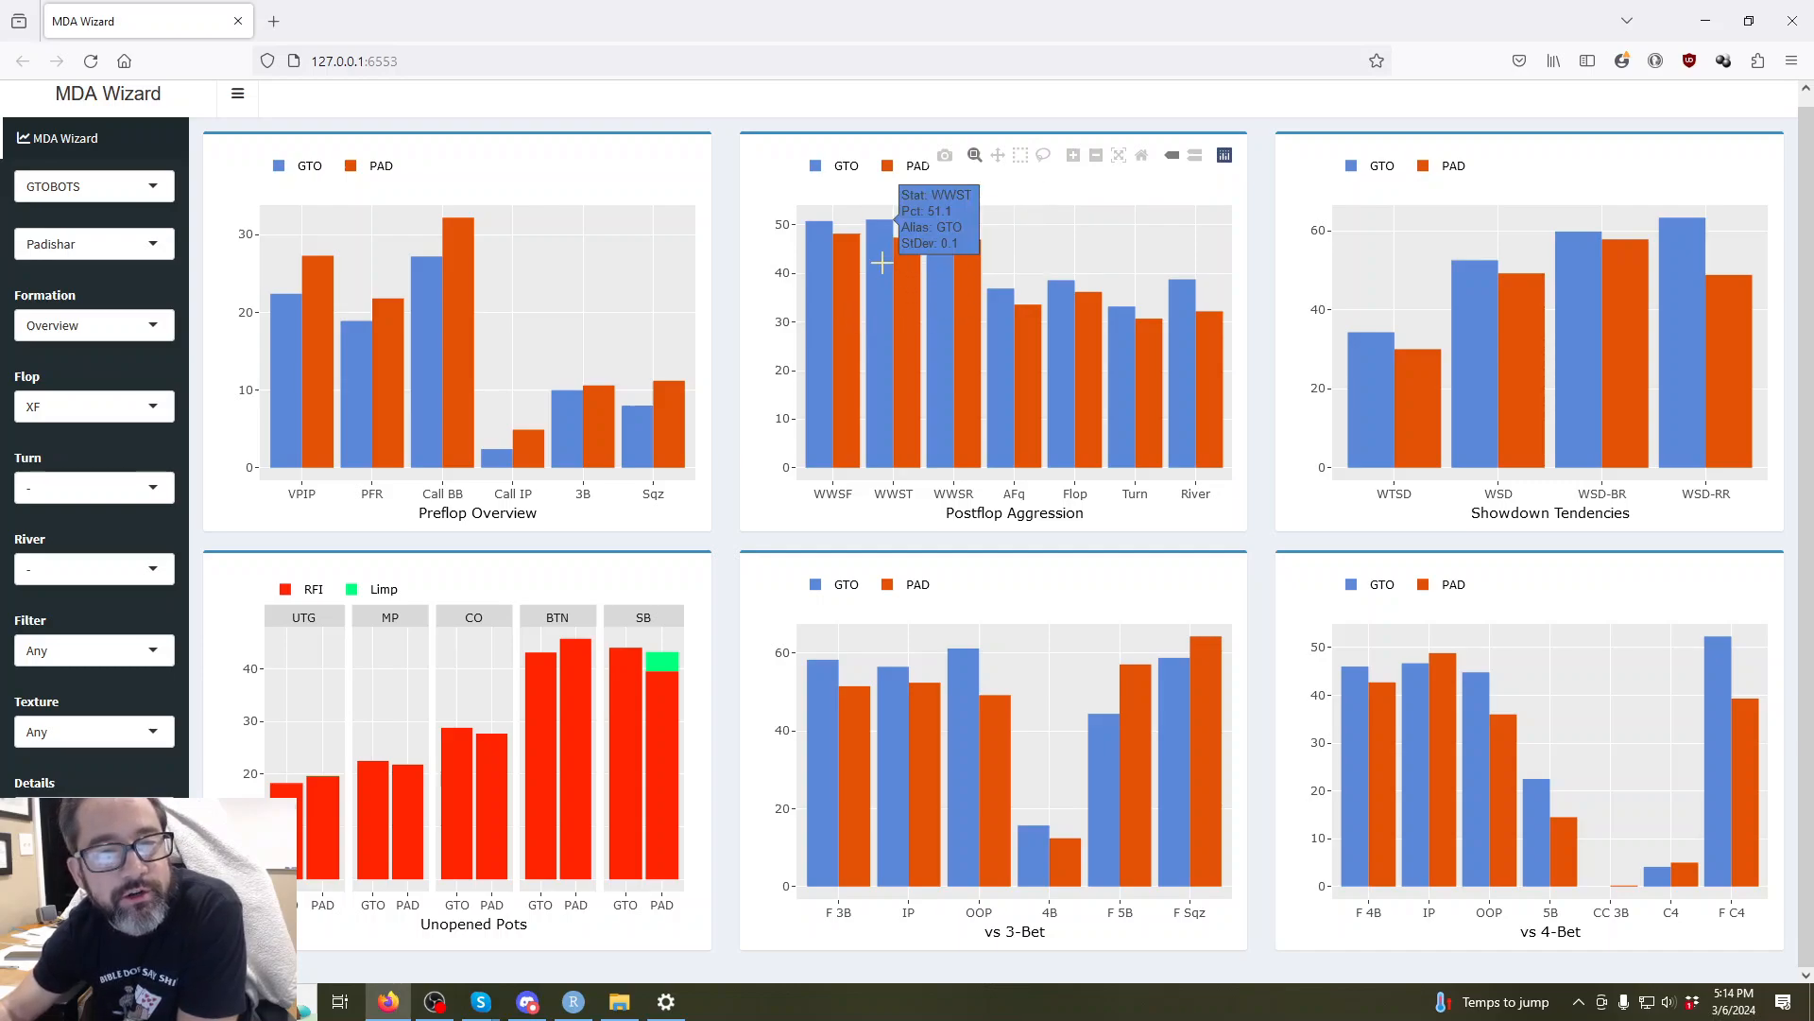
{"action": "mouse_move", "coordinate": [1561, 309]}
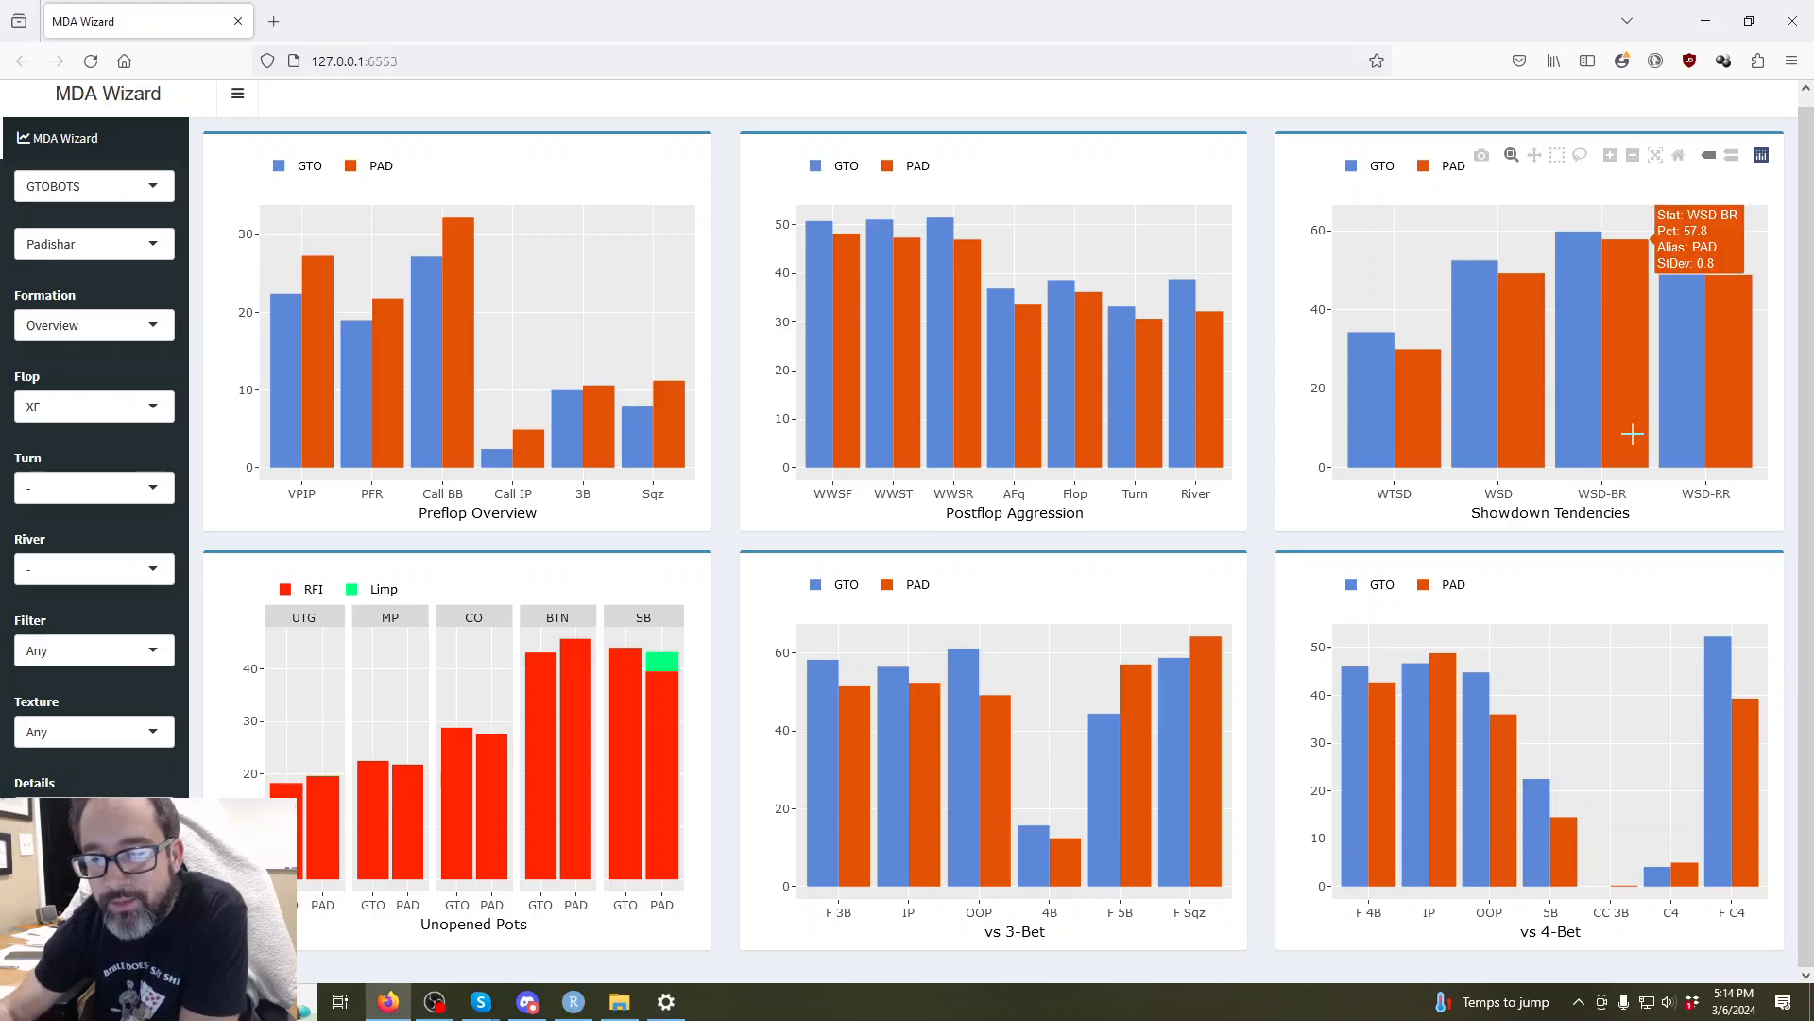
{"action": "mouse_move", "coordinate": [1191, 401]}
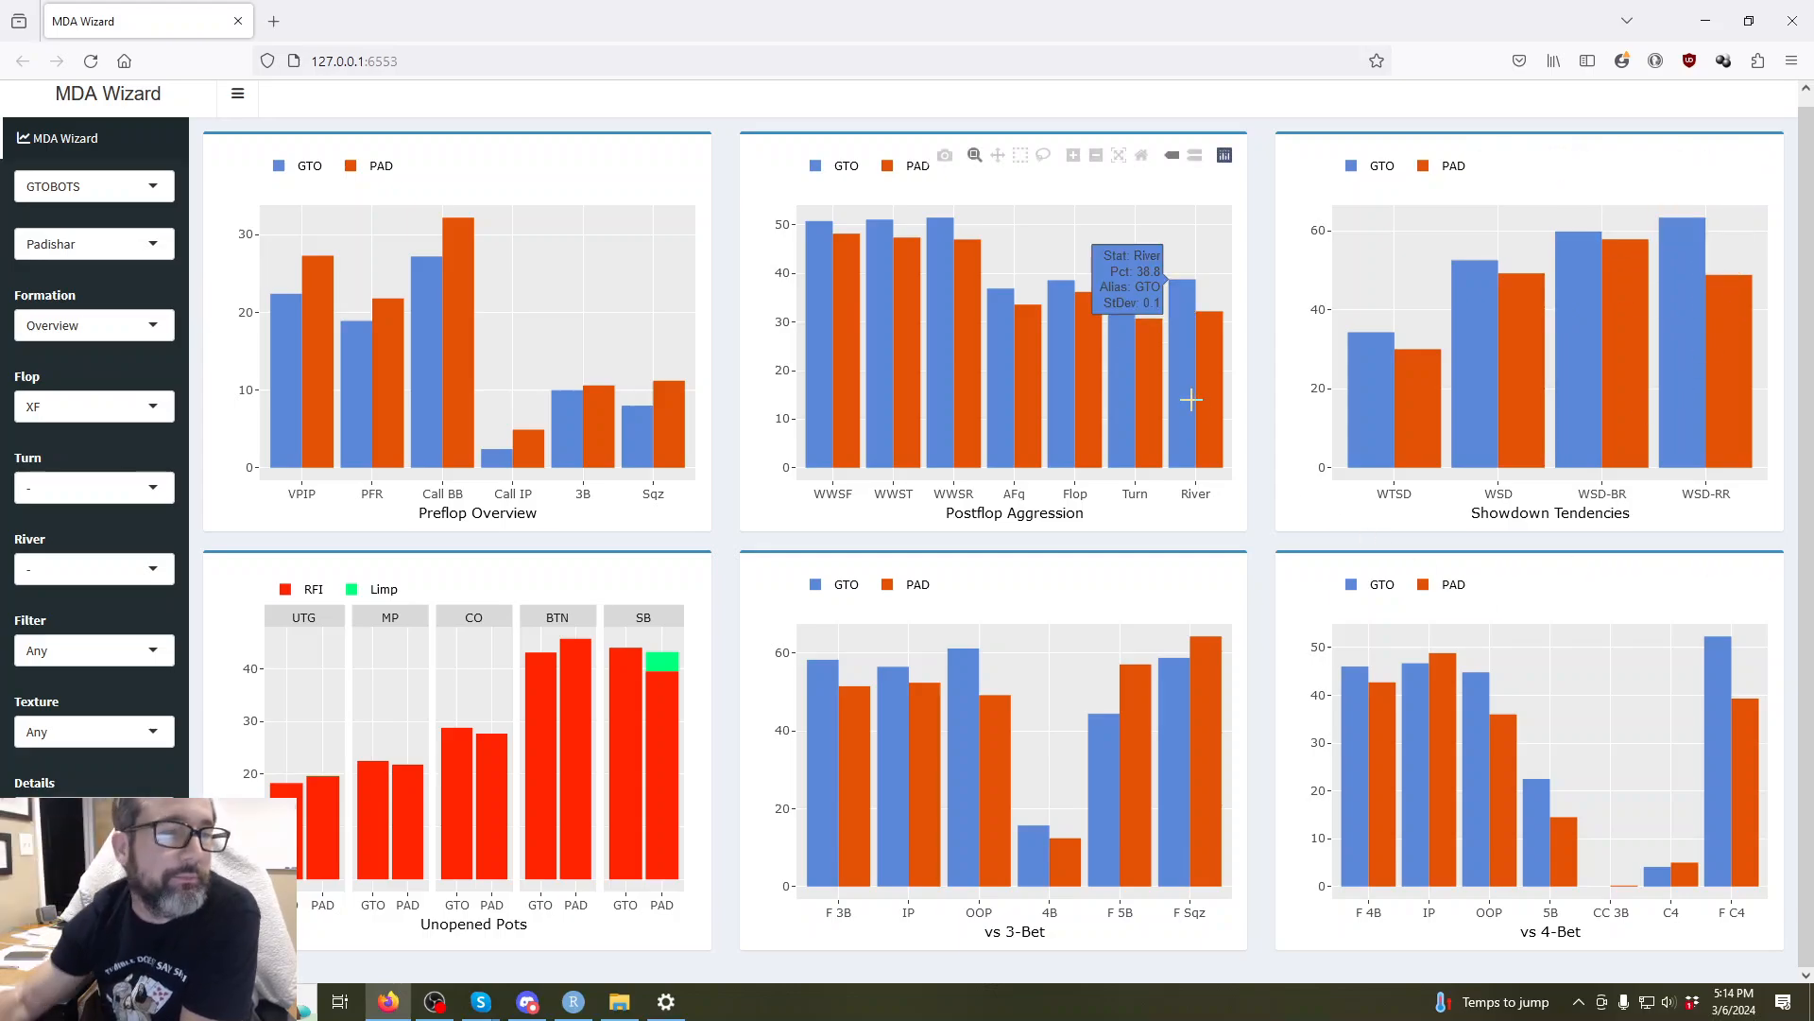
Look through the second player pool's choices without changing it, and inspect PAD's WSD-RR bar in the Showdown Tendencies chart.
{"action": "left_click", "coordinate": [93, 244]}
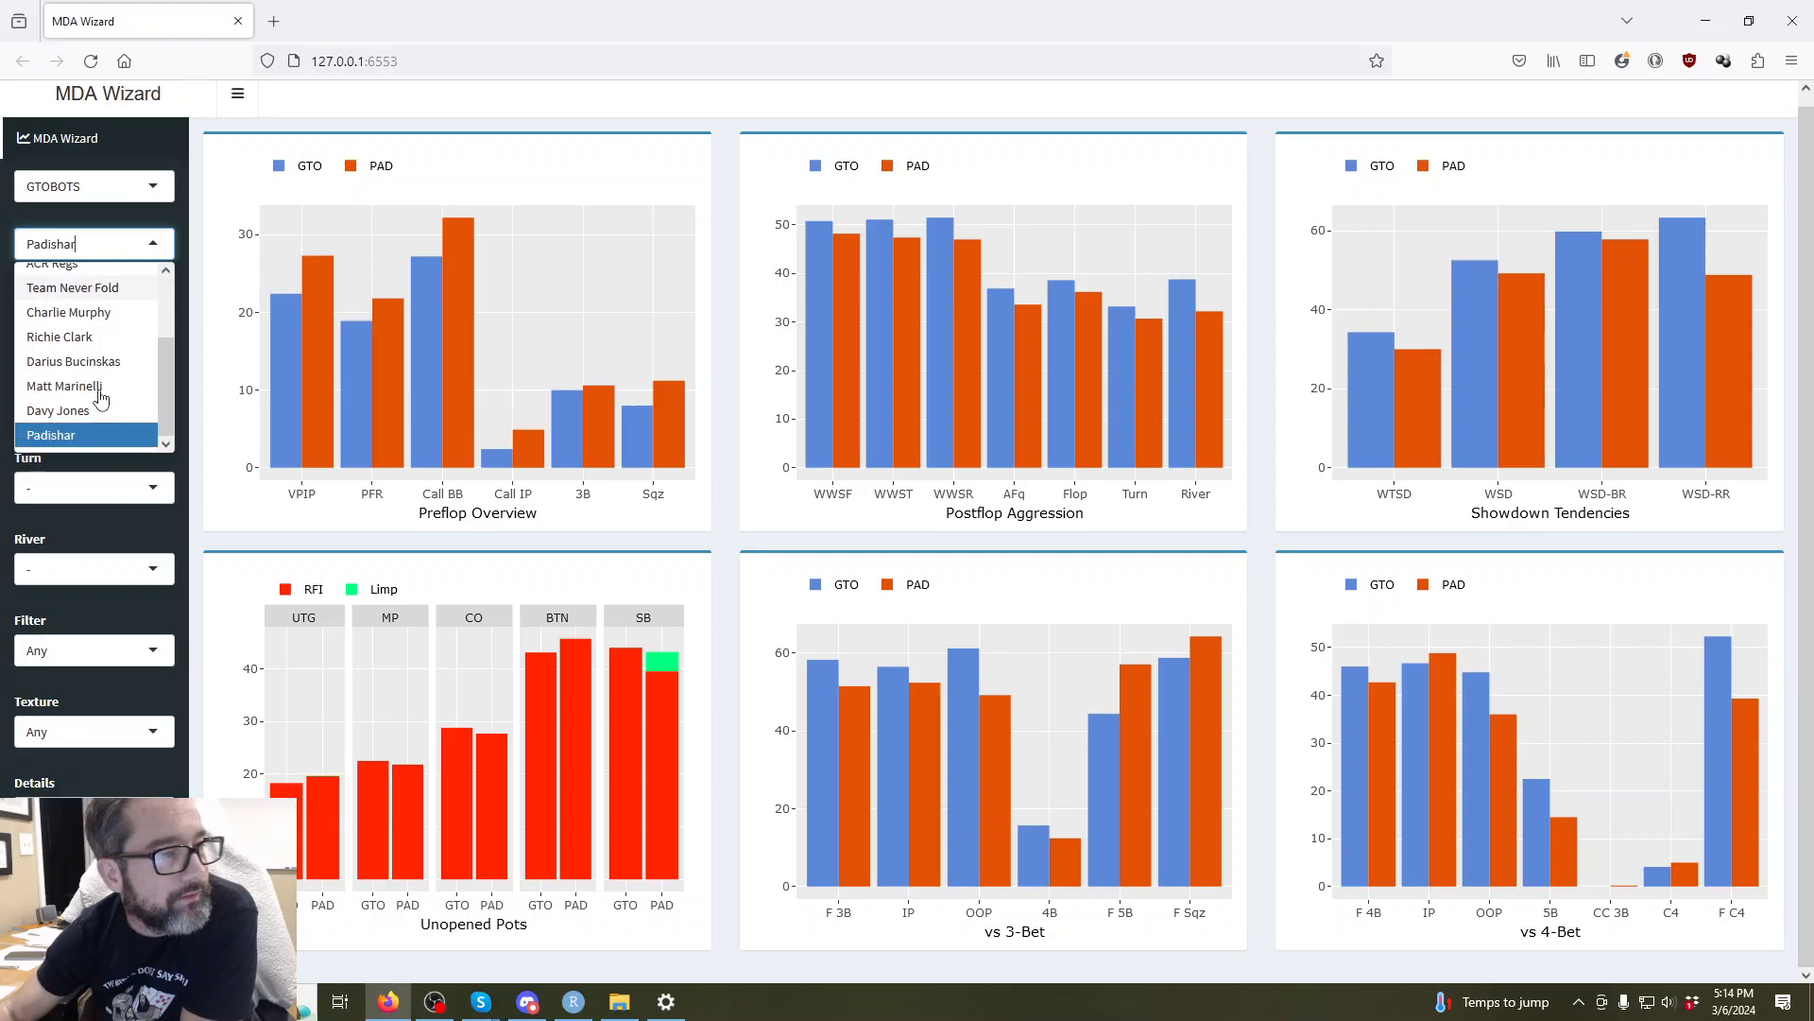
{"action": "left_click", "coordinate": [449, 107]}
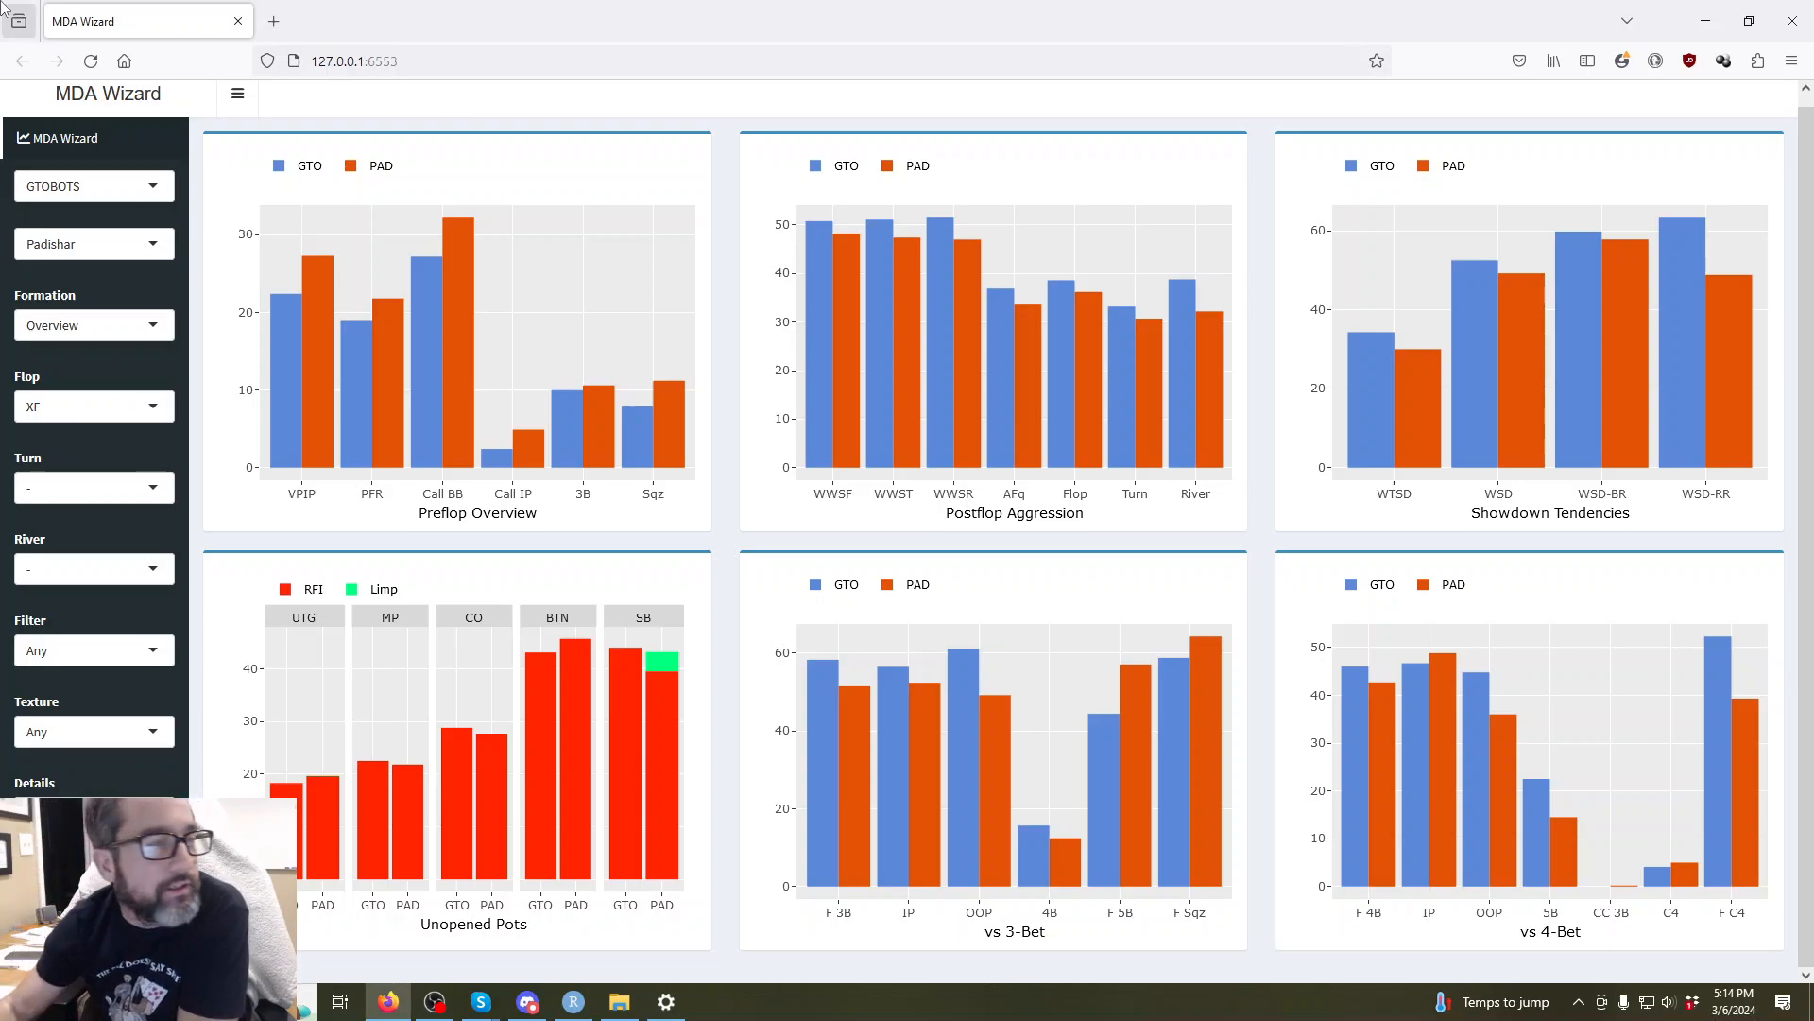
{"action": "left_click", "coordinate": [103, 230]}
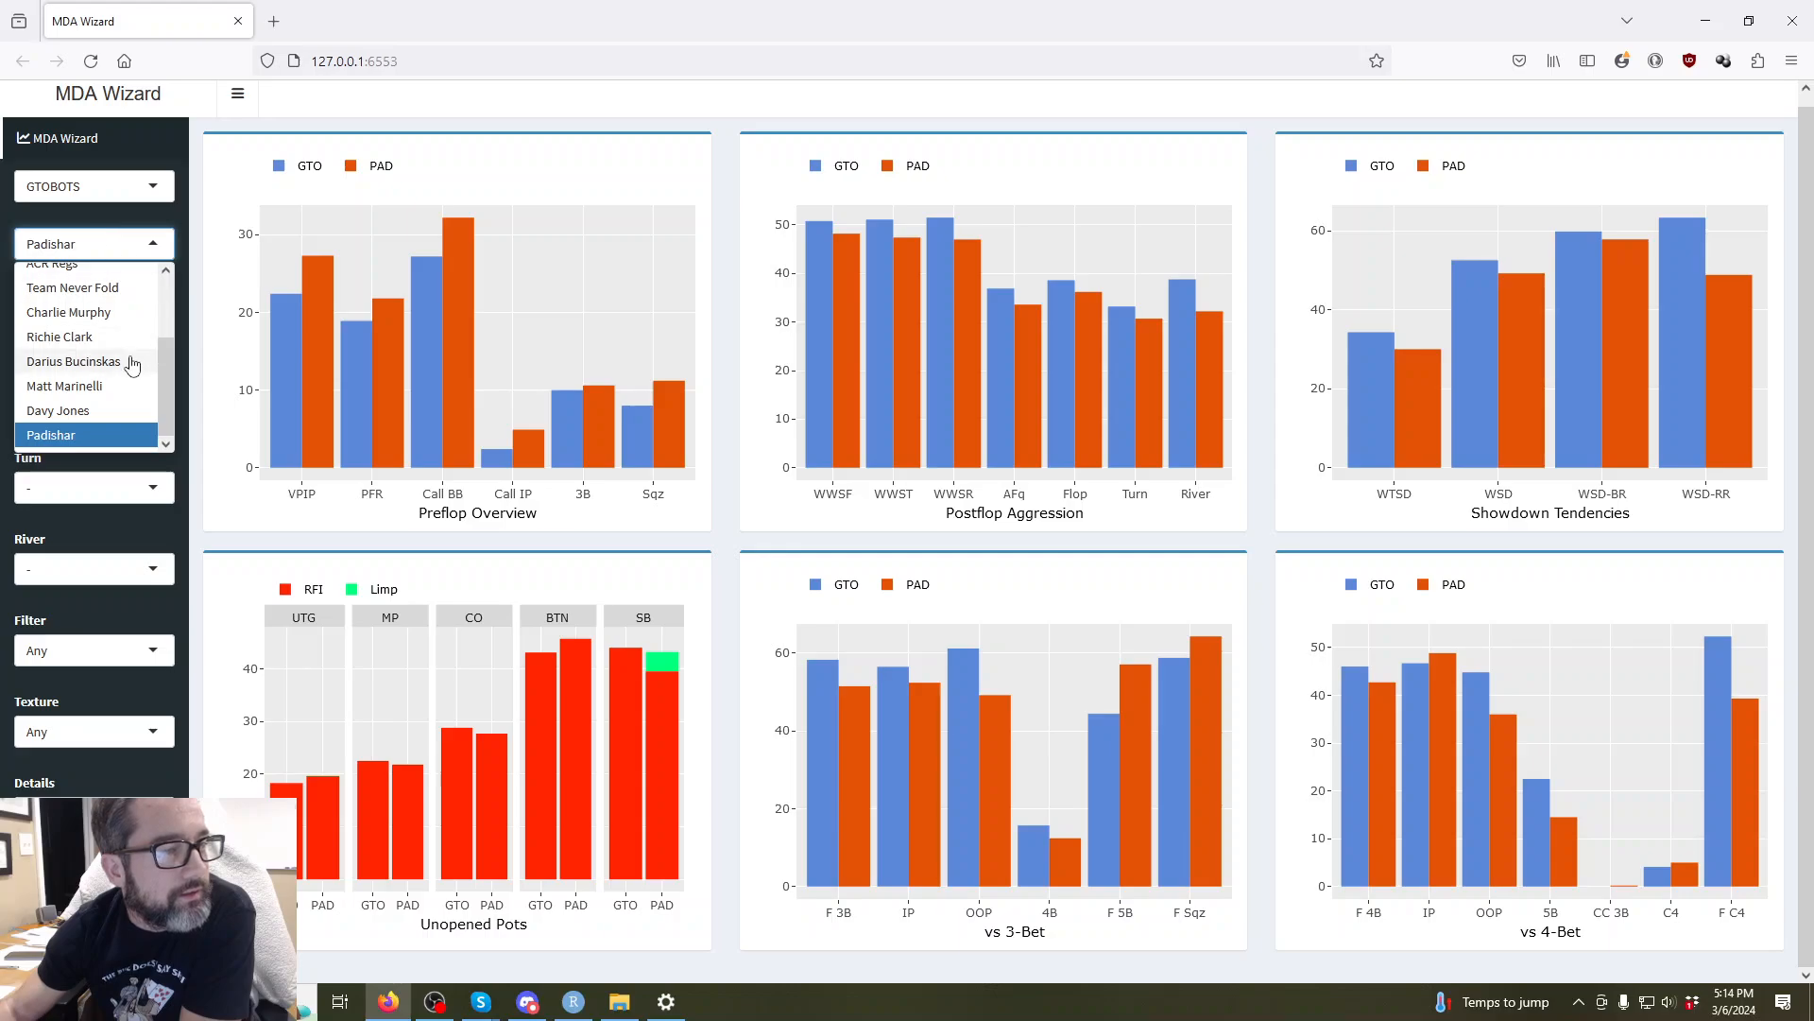
{"action": "left_click", "coordinate": [150, 227]}
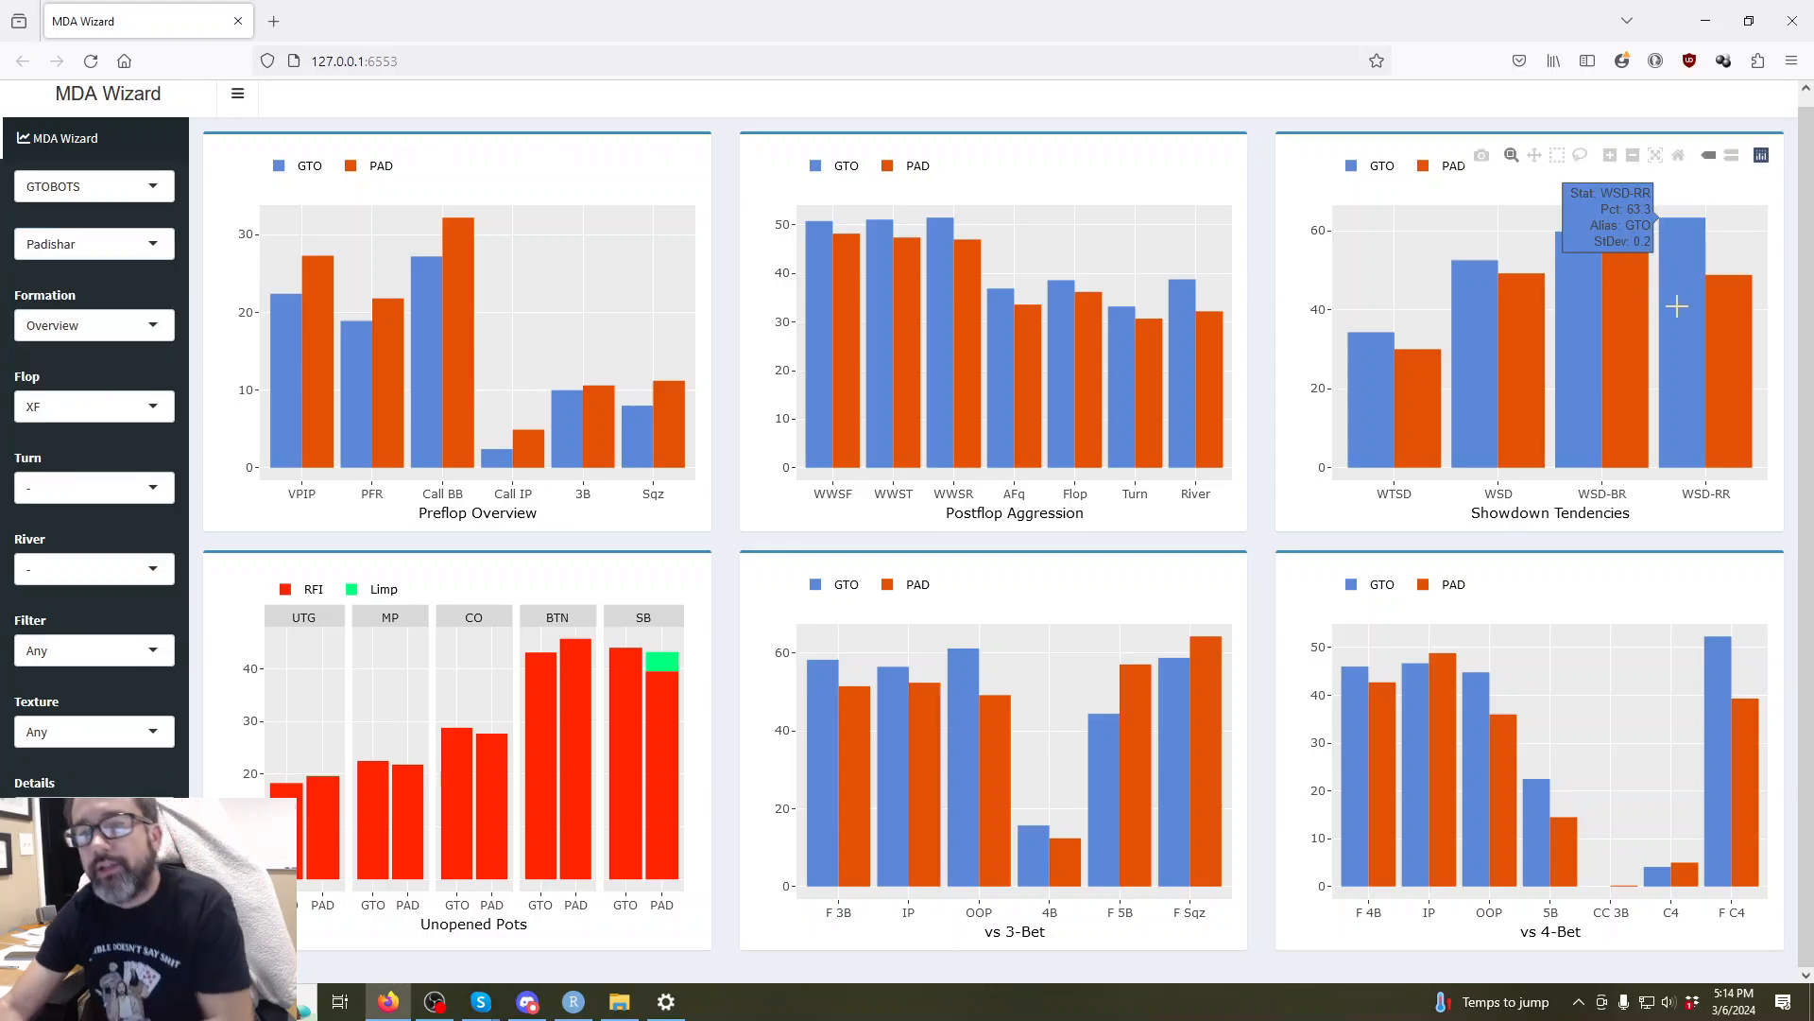
{"action": "mouse_move", "coordinate": [1717, 313]}
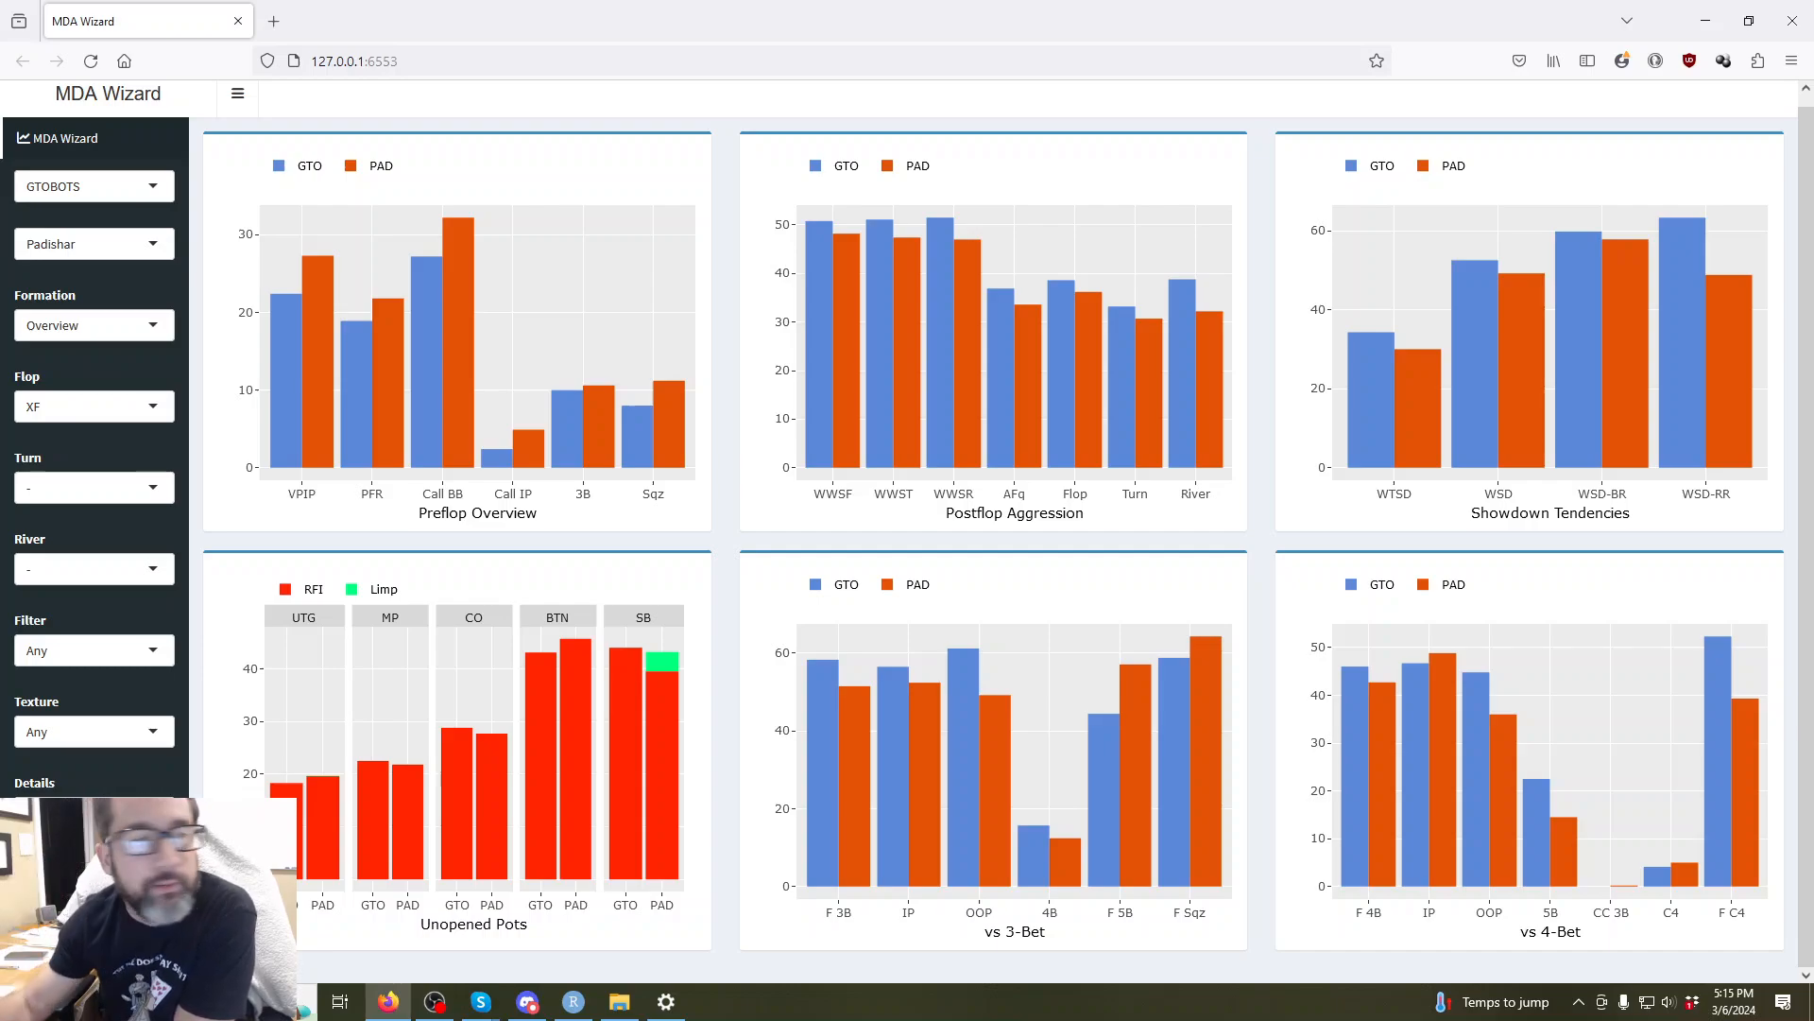
Set the second player pool to the player with alias MM and the formation to SRP IP vs BB as PFR.
{"action": "left_click", "coordinate": [87, 249]}
{"action": "left_click", "coordinate": [113, 386]}
{"action": "left_click", "coordinate": [93, 325]}
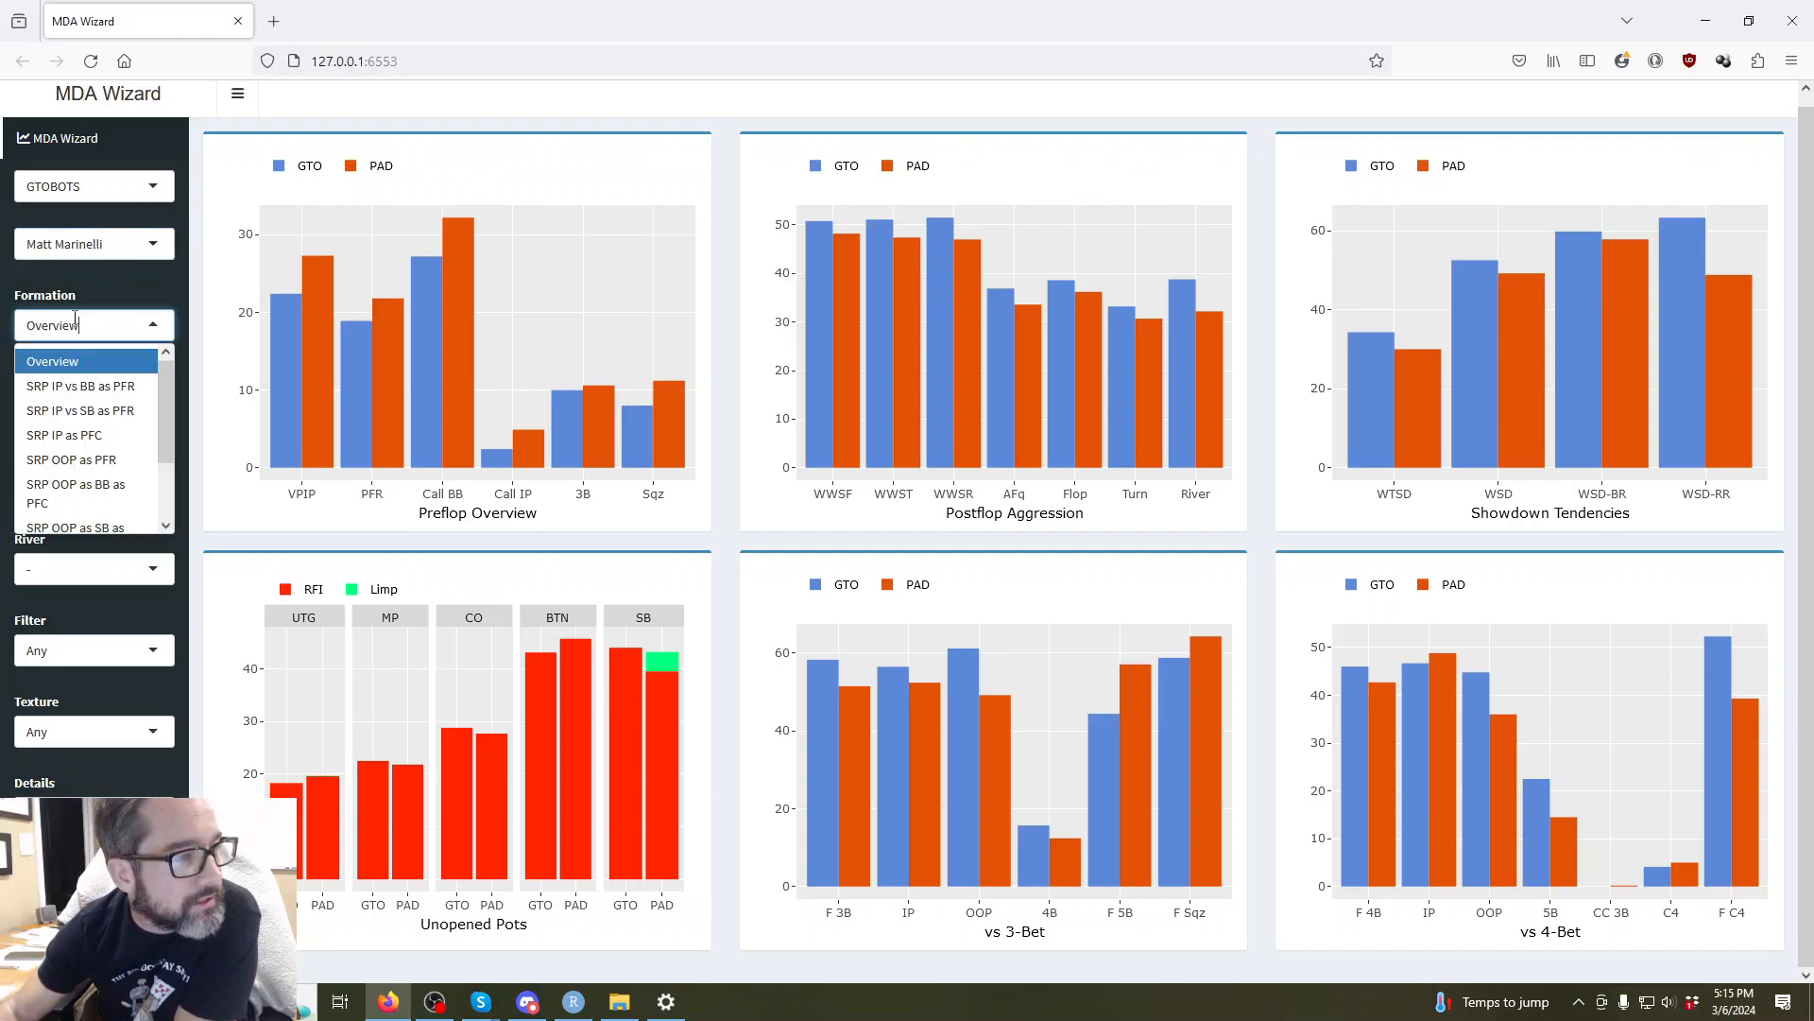
{"action": "left_click", "coordinate": [118, 388]}
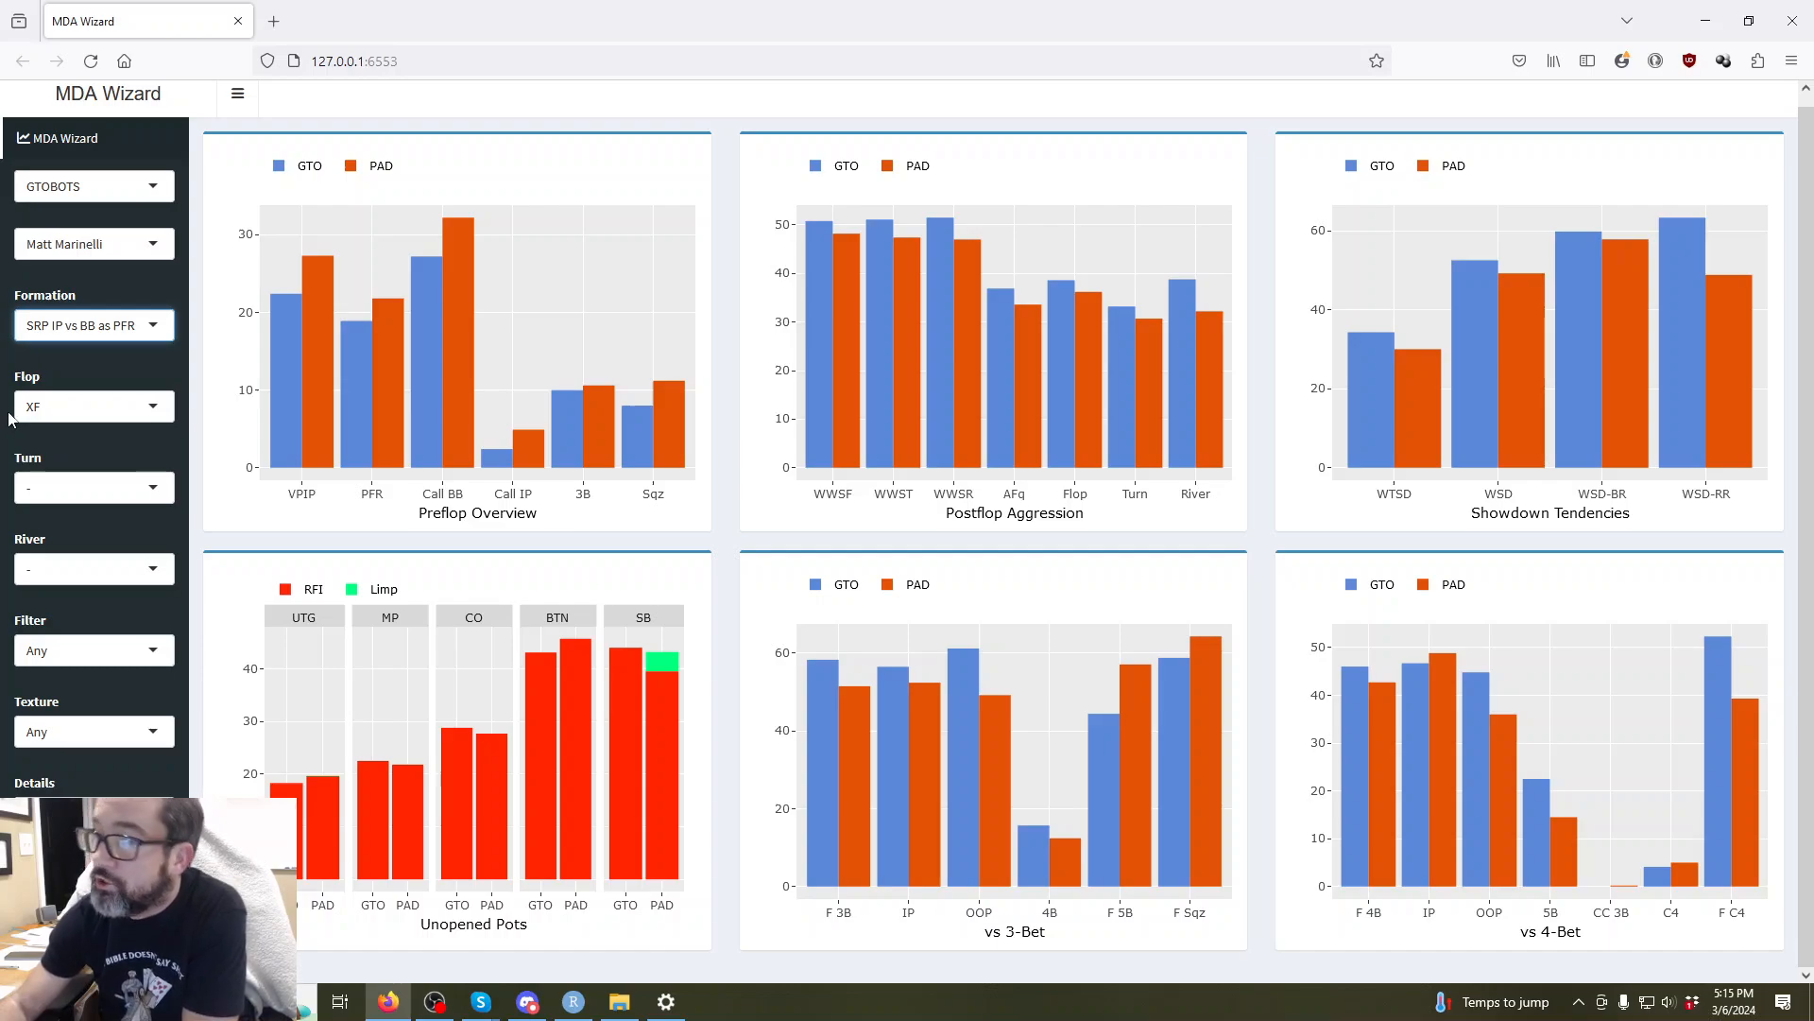
Set both the Flop and the Turn action to B.
{"action": "left_click", "coordinate": [108, 412]}
{"action": "left_click", "coordinate": [88, 516]}
{"action": "left_click", "coordinate": [90, 488]}
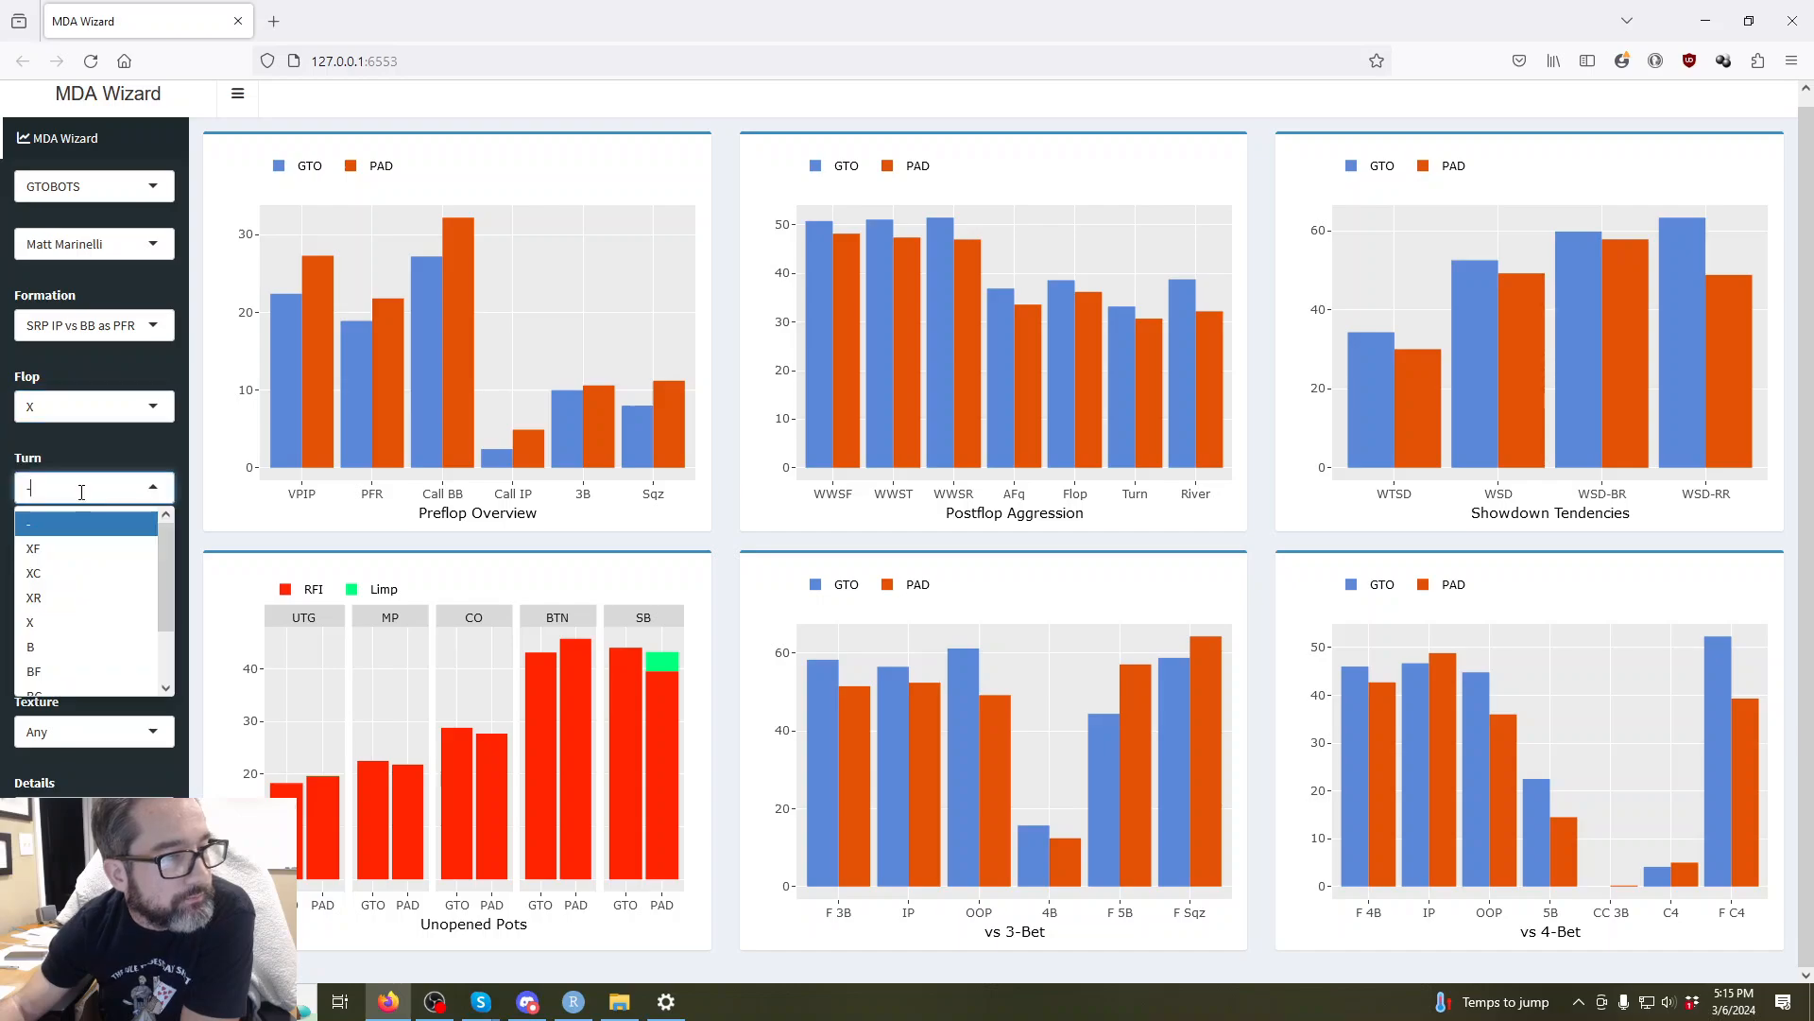
{"action": "left_click", "coordinate": [71, 656]}
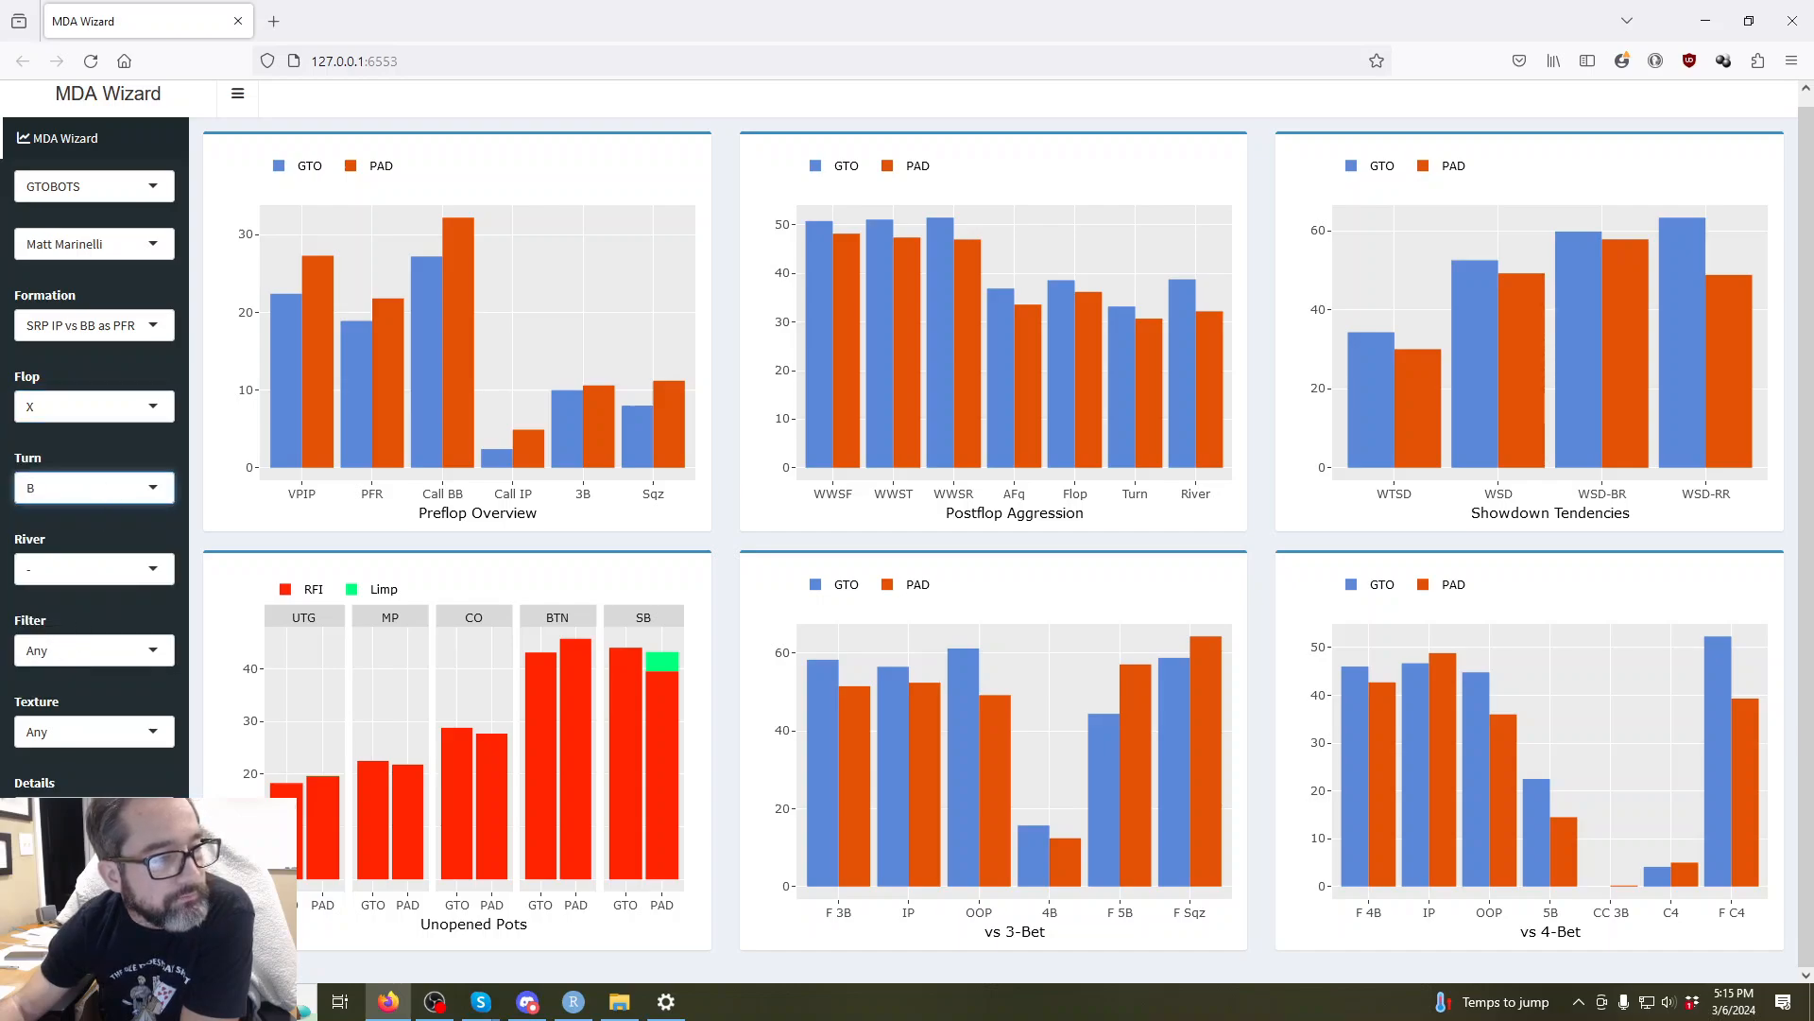
{"action": "left_click", "coordinate": [68, 407]}
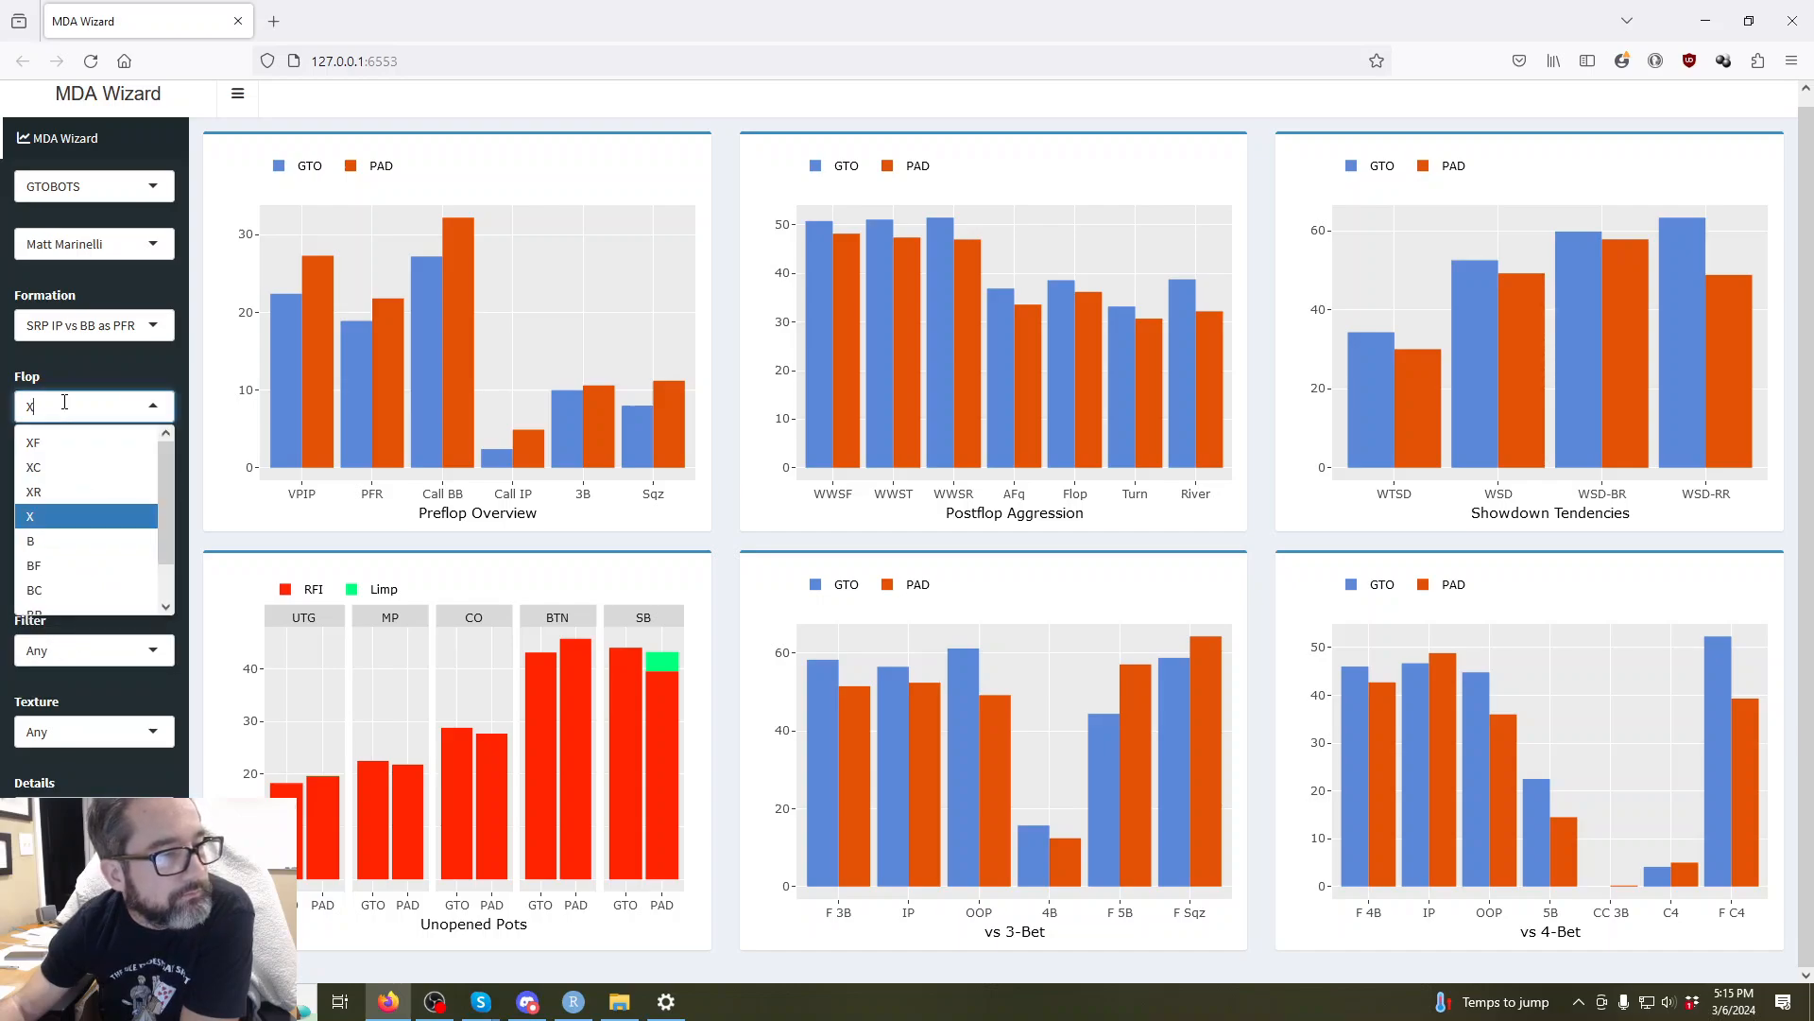
{"action": "left_click", "coordinate": [53, 522]}
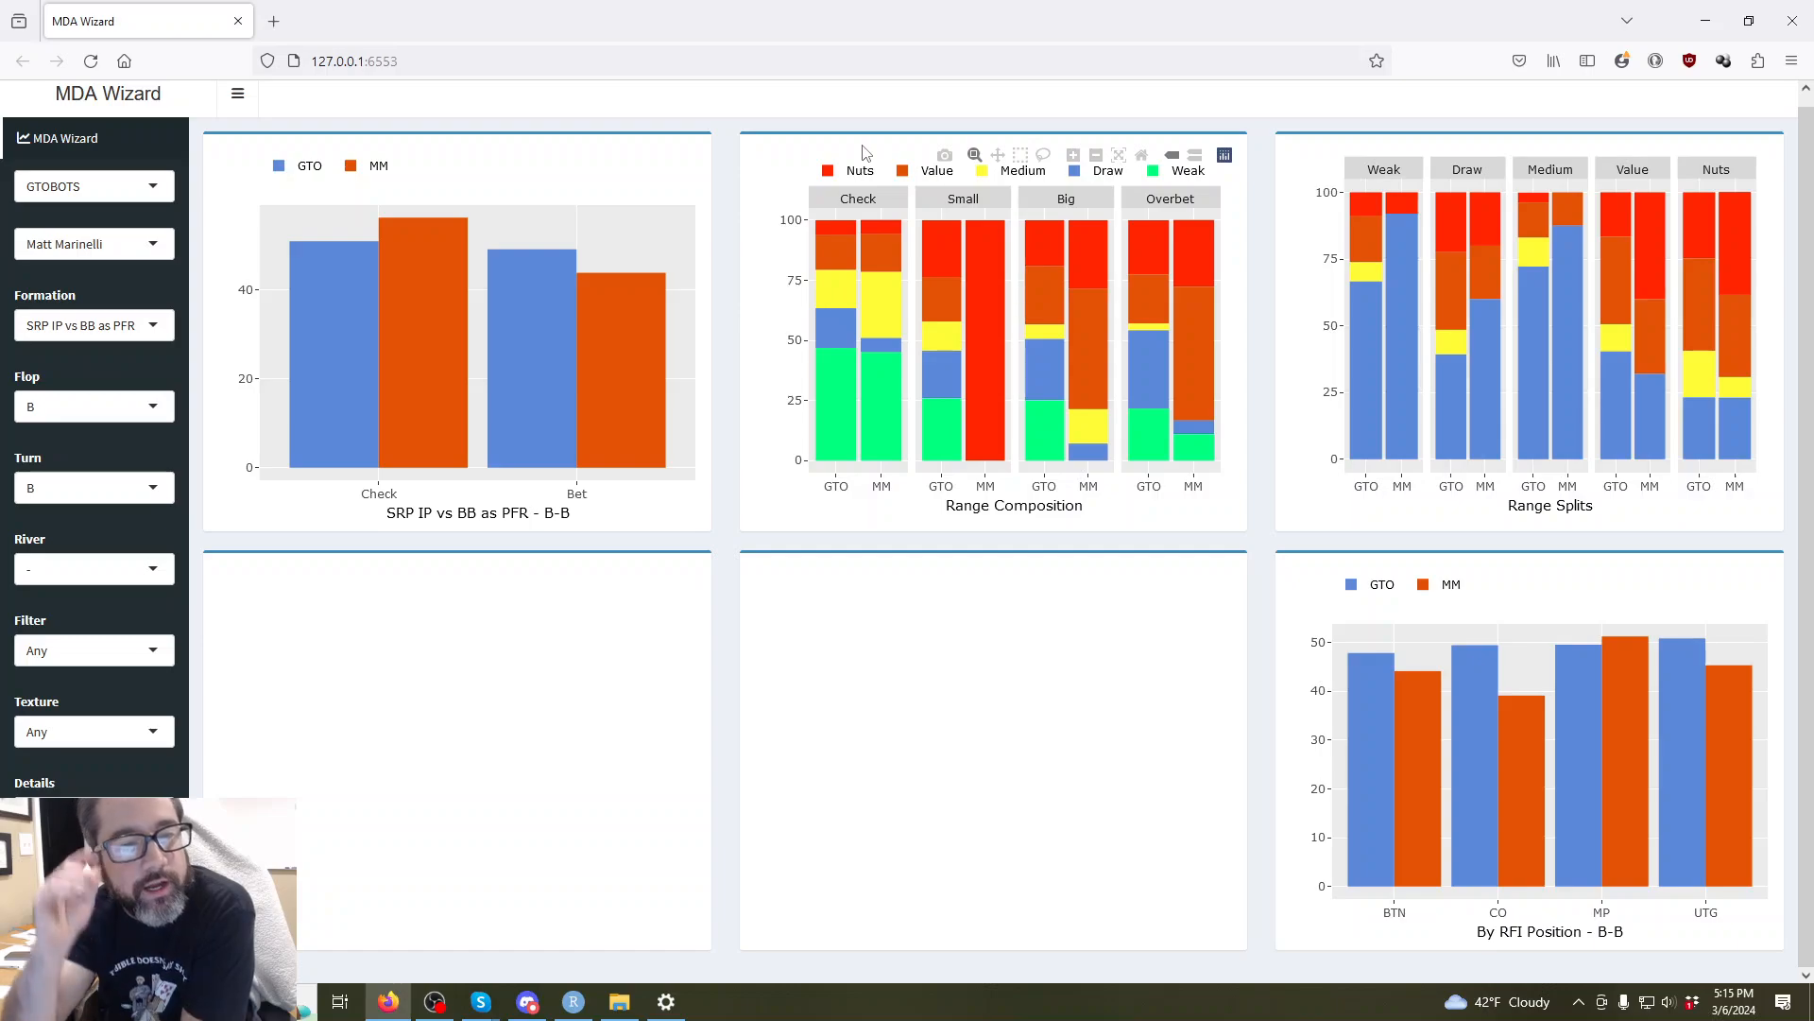
Inspect the GTO and MM Check bars in the SRP IP vs BB as PFR - B-B chart.
{"action": "mouse_move", "coordinate": [311, 284]}
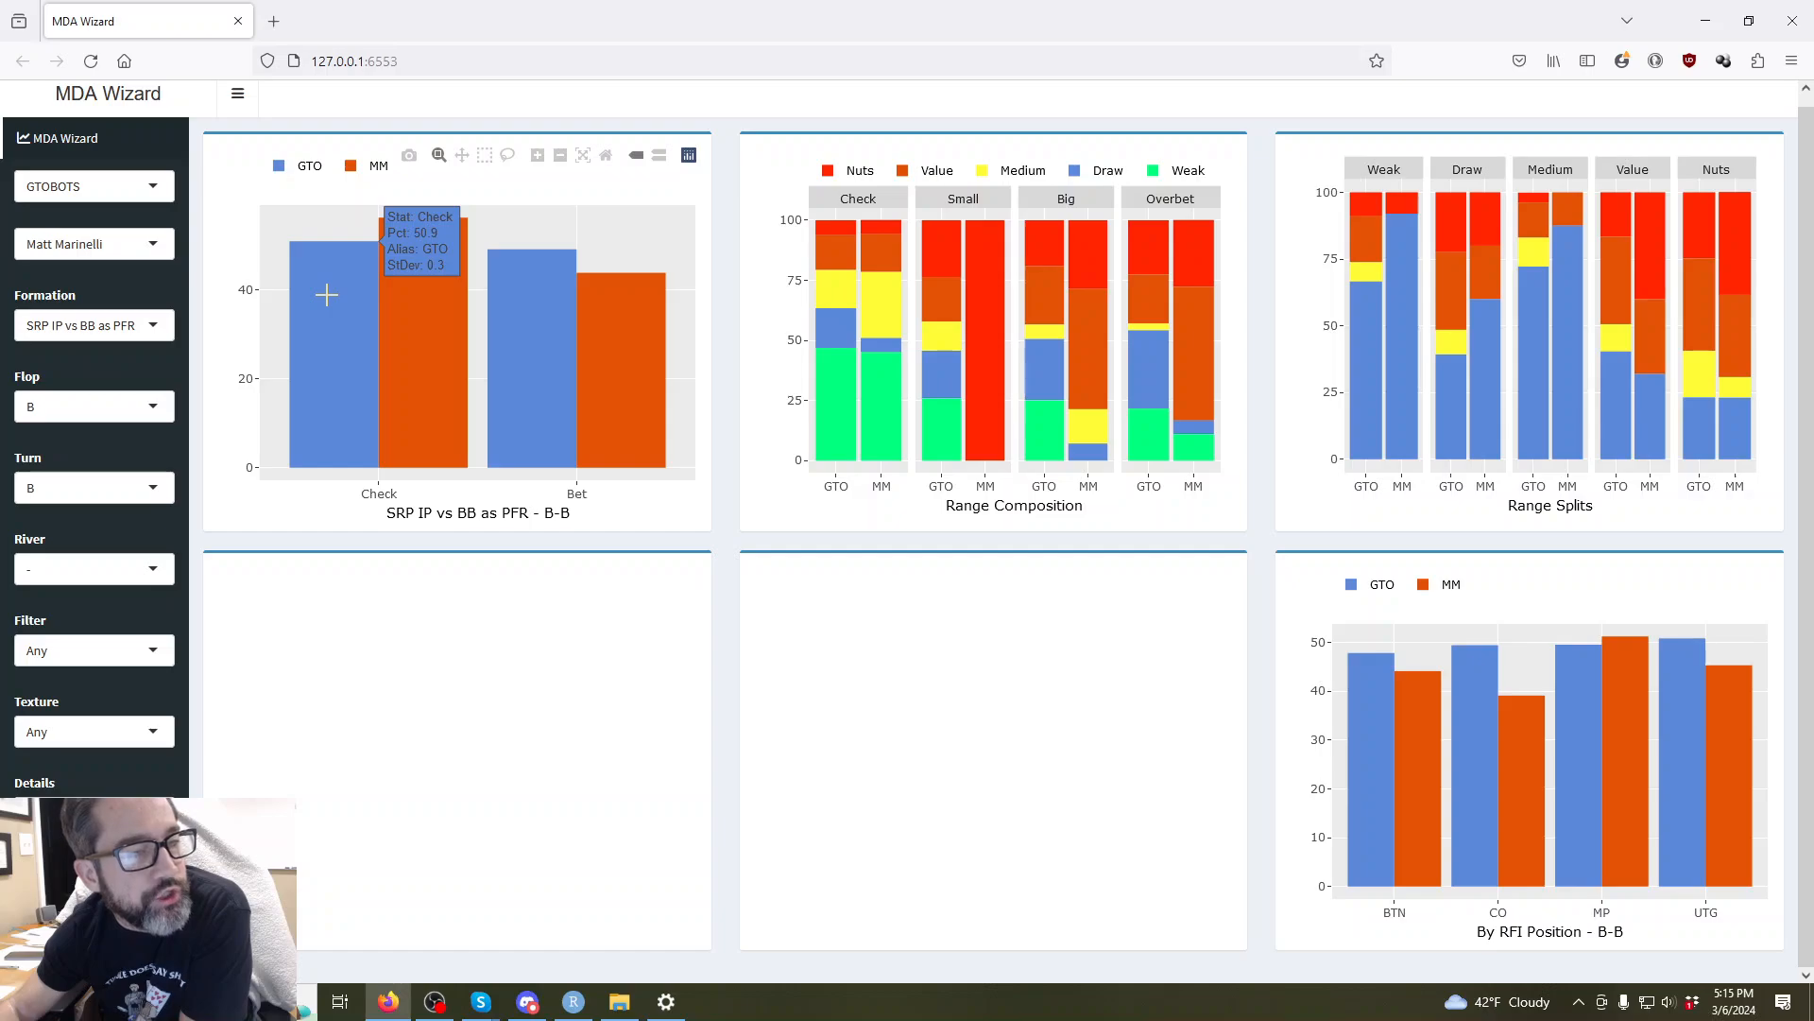
{"action": "mouse_move", "coordinate": [406, 307]}
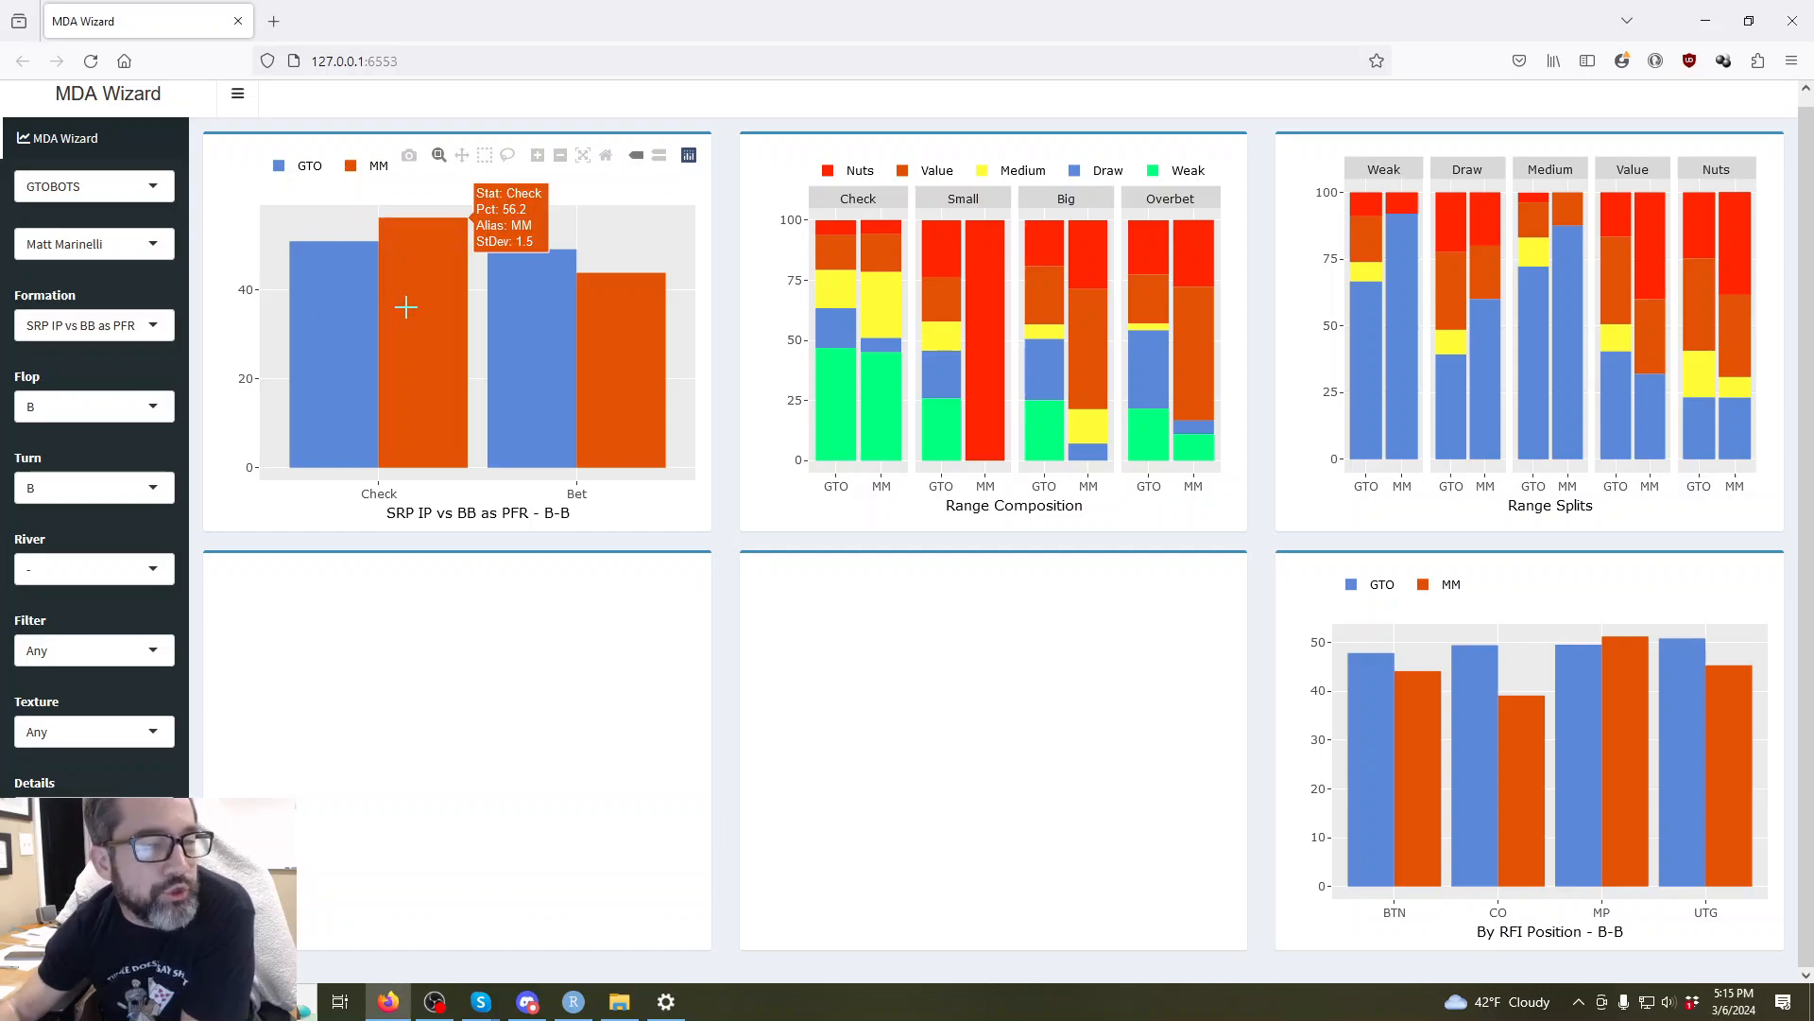
Inspect MM's Bet bar in the SRP IP vs BB as PFR - B-B chart and the Check column of Range Composition.
{"action": "mouse_move", "coordinate": [365, 357]}
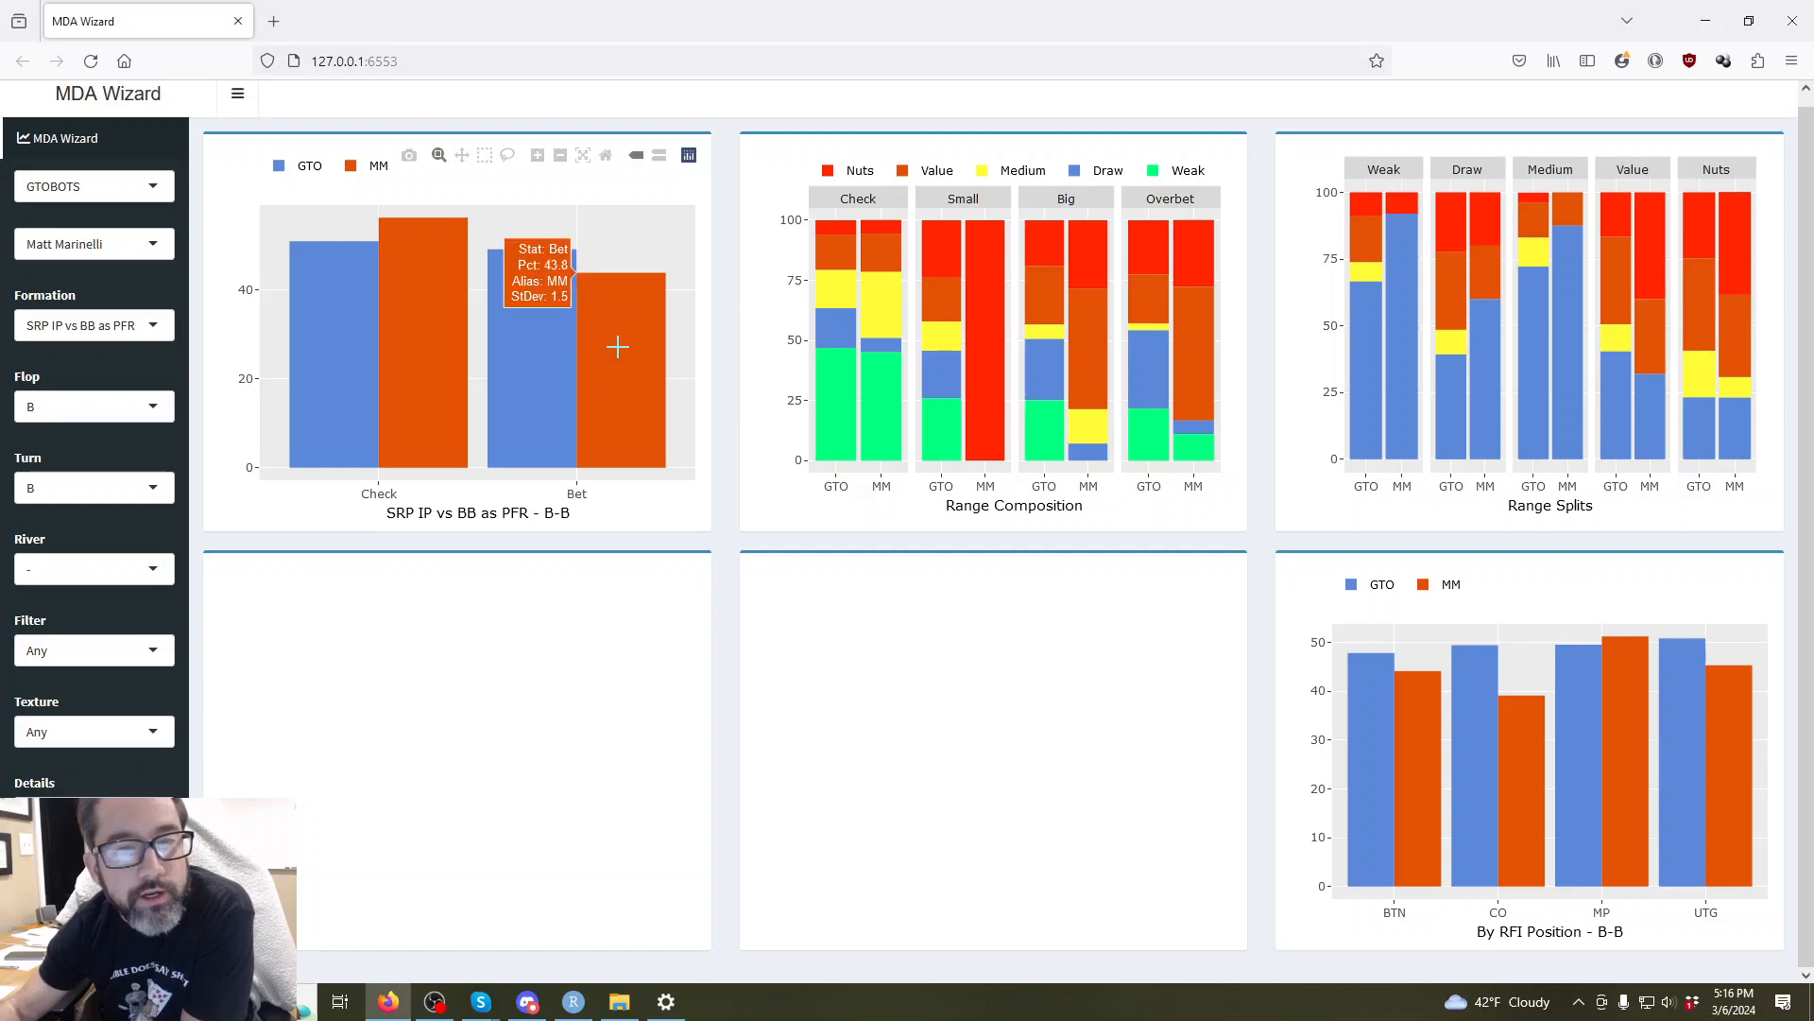
{"action": "mouse_move", "coordinate": [849, 247]}
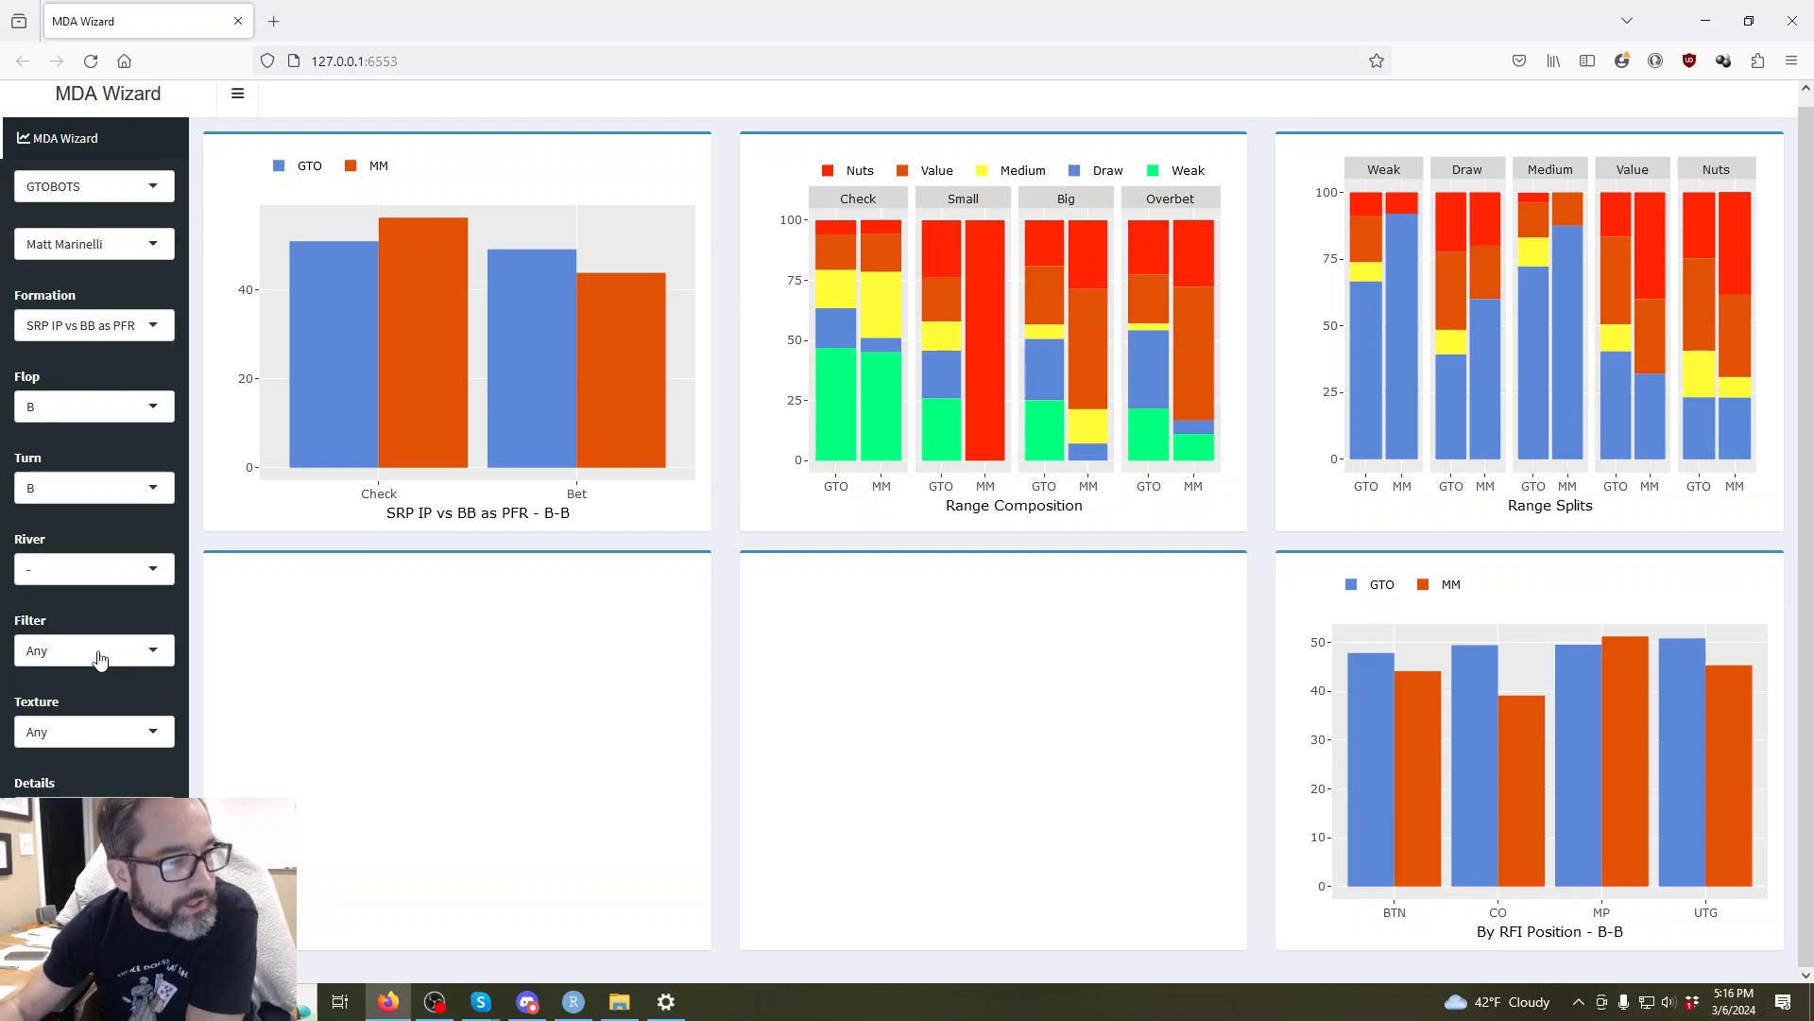
Look through the available Filter and Texture options for the B-B line without changing them.
{"action": "left_click", "coordinate": [99, 649]}
{"action": "left_click", "coordinate": [128, 619]}
{"action": "left_click", "coordinate": [110, 730]}
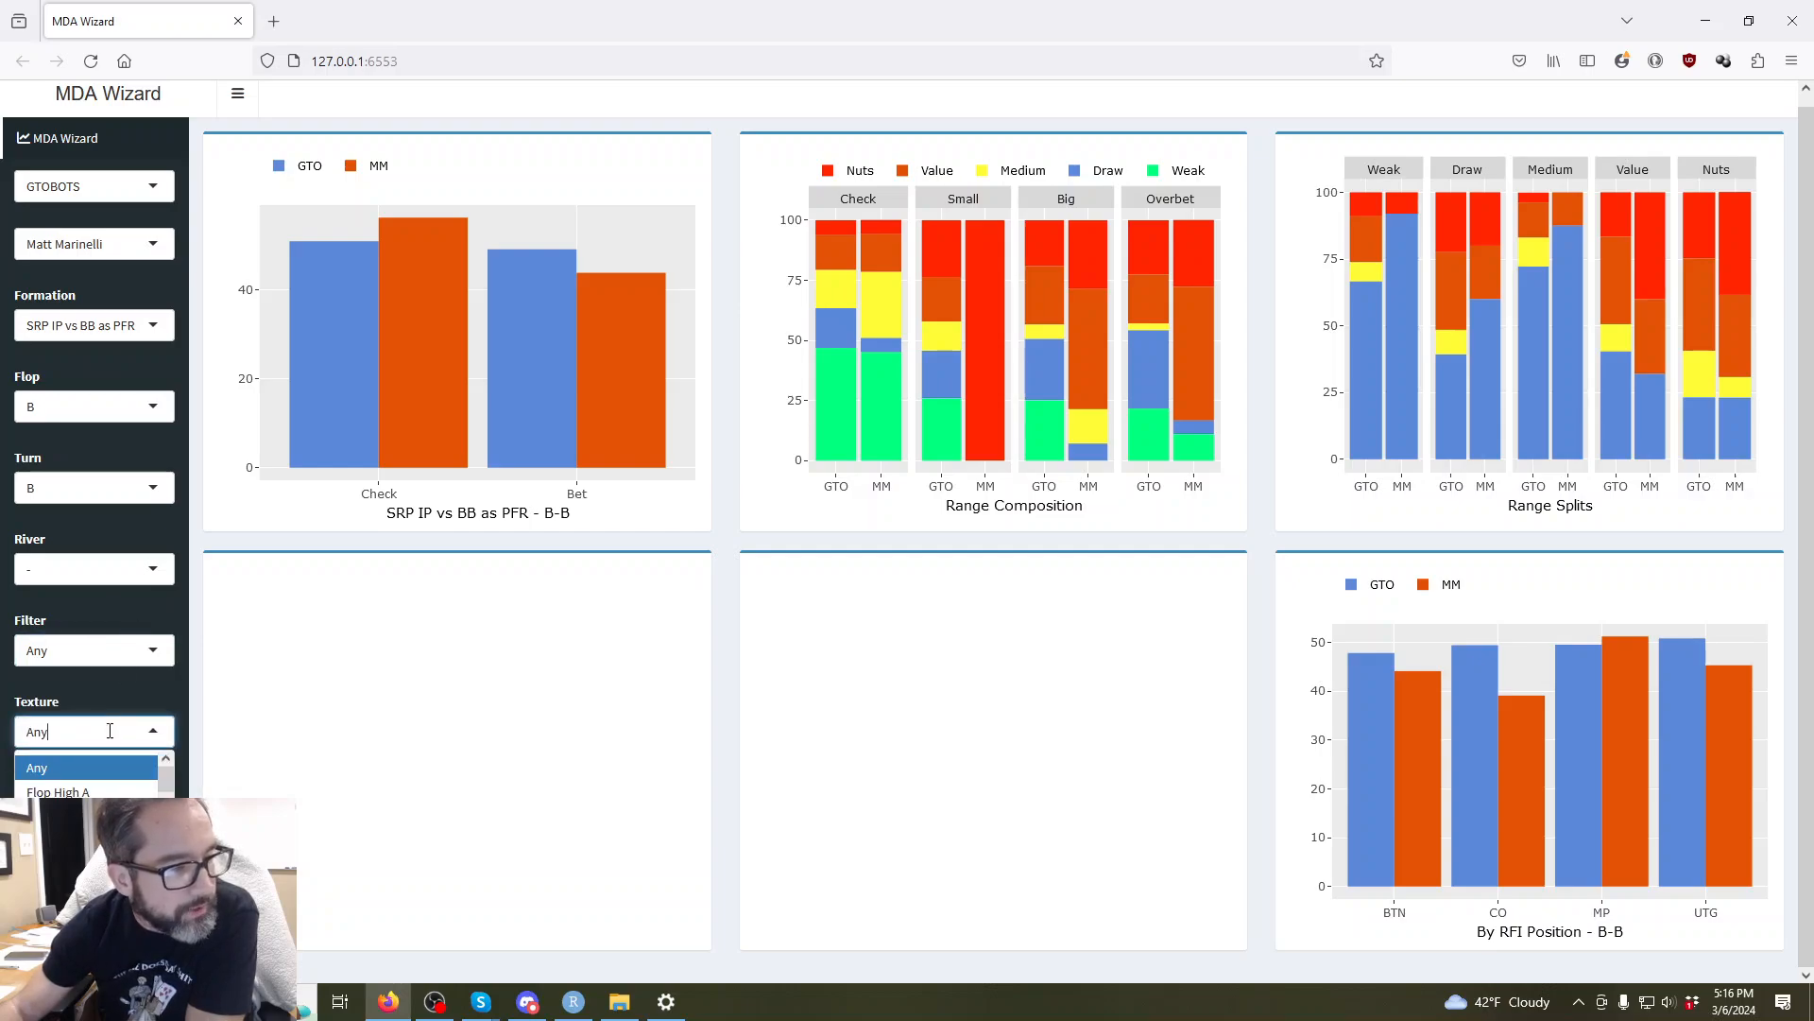
{"action": "left_click", "coordinate": [118, 697]}
{"action": "left_click", "coordinate": [123, 652]}
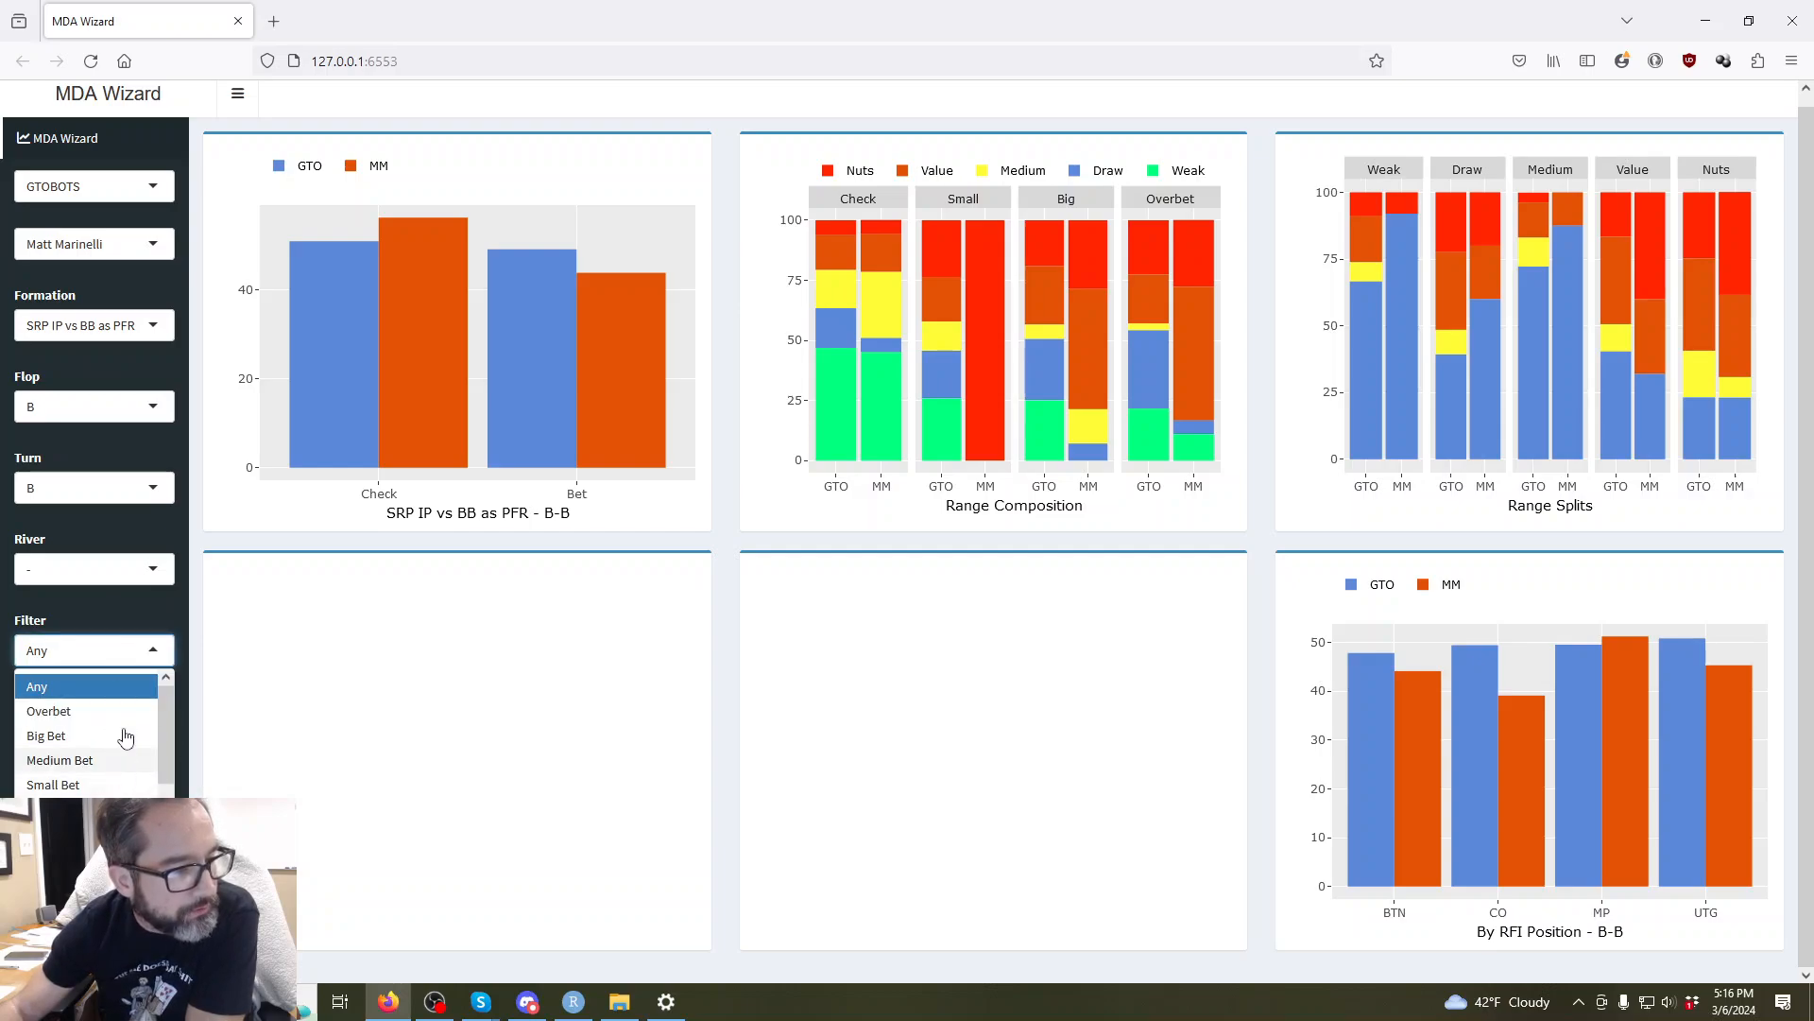
{"action": "scroll", "coordinate": [86, 737], "scroll_direction": "down", "scroll_amount": 1}
{"action": "scroll", "coordinate": [85, 737], "scroll_direction": "up", "scroll_amount": 1}
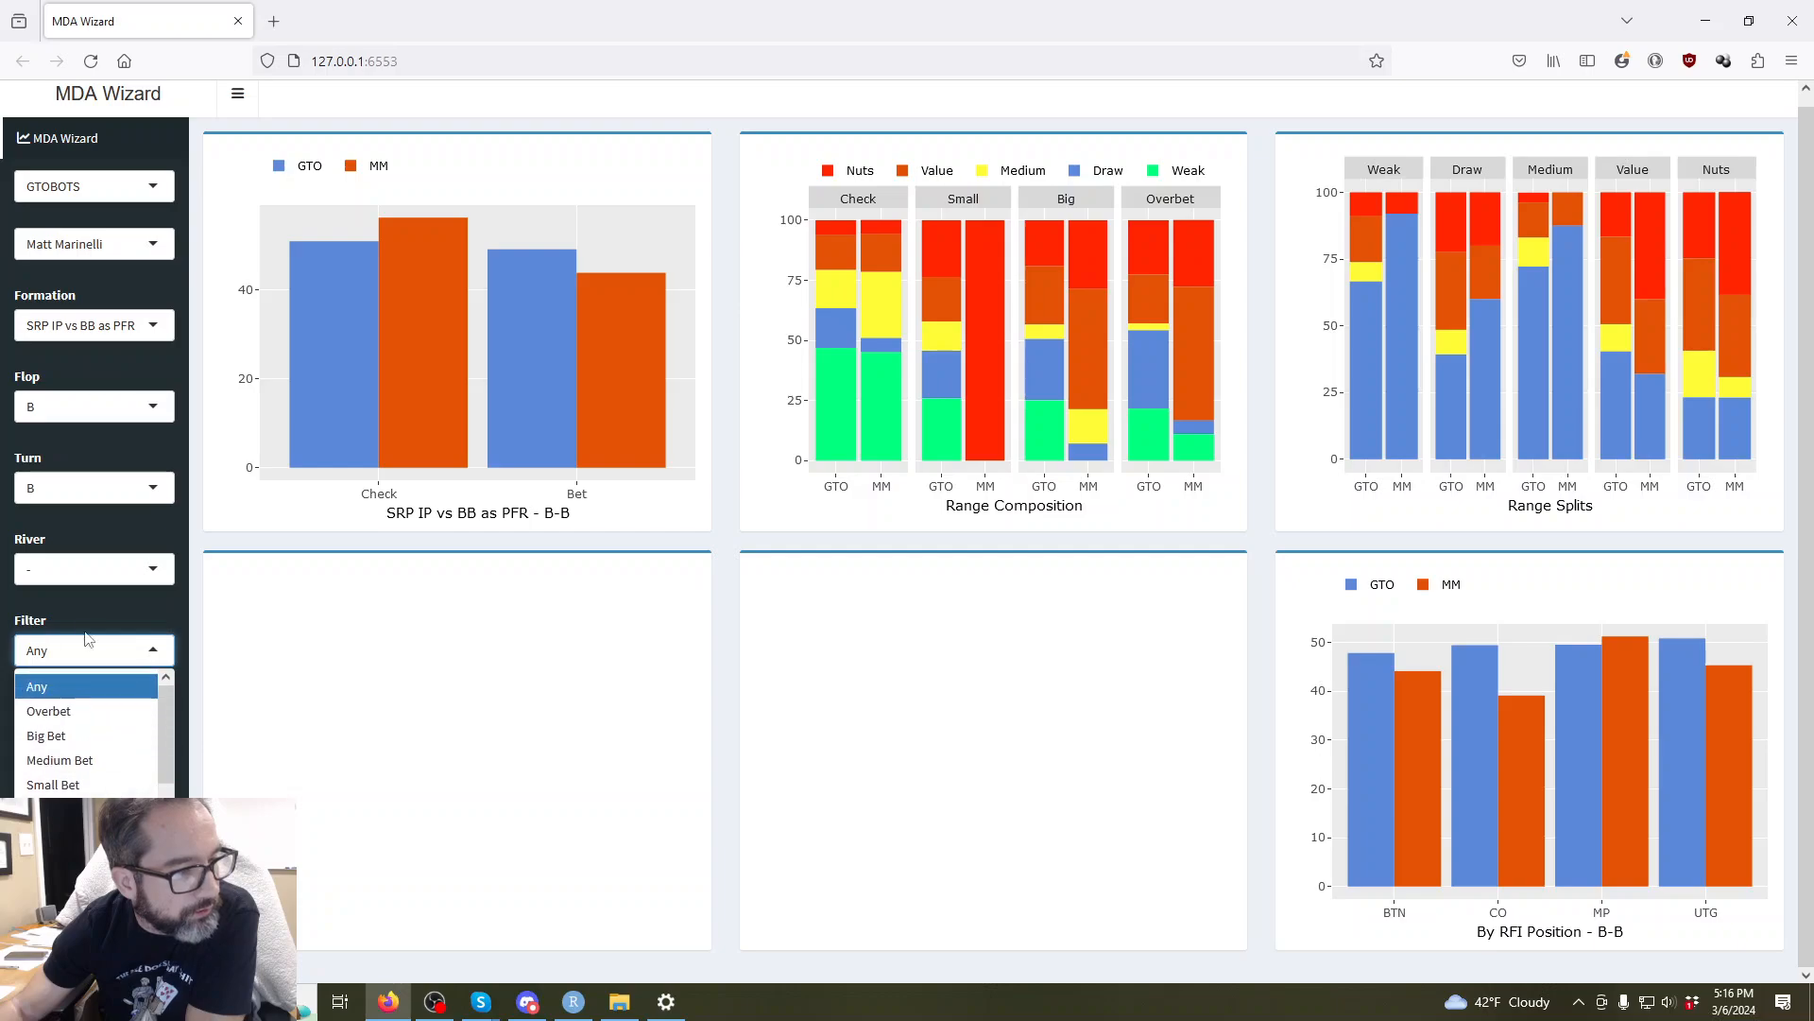
{"action": "left_click", "coordinate": [87, 631]}
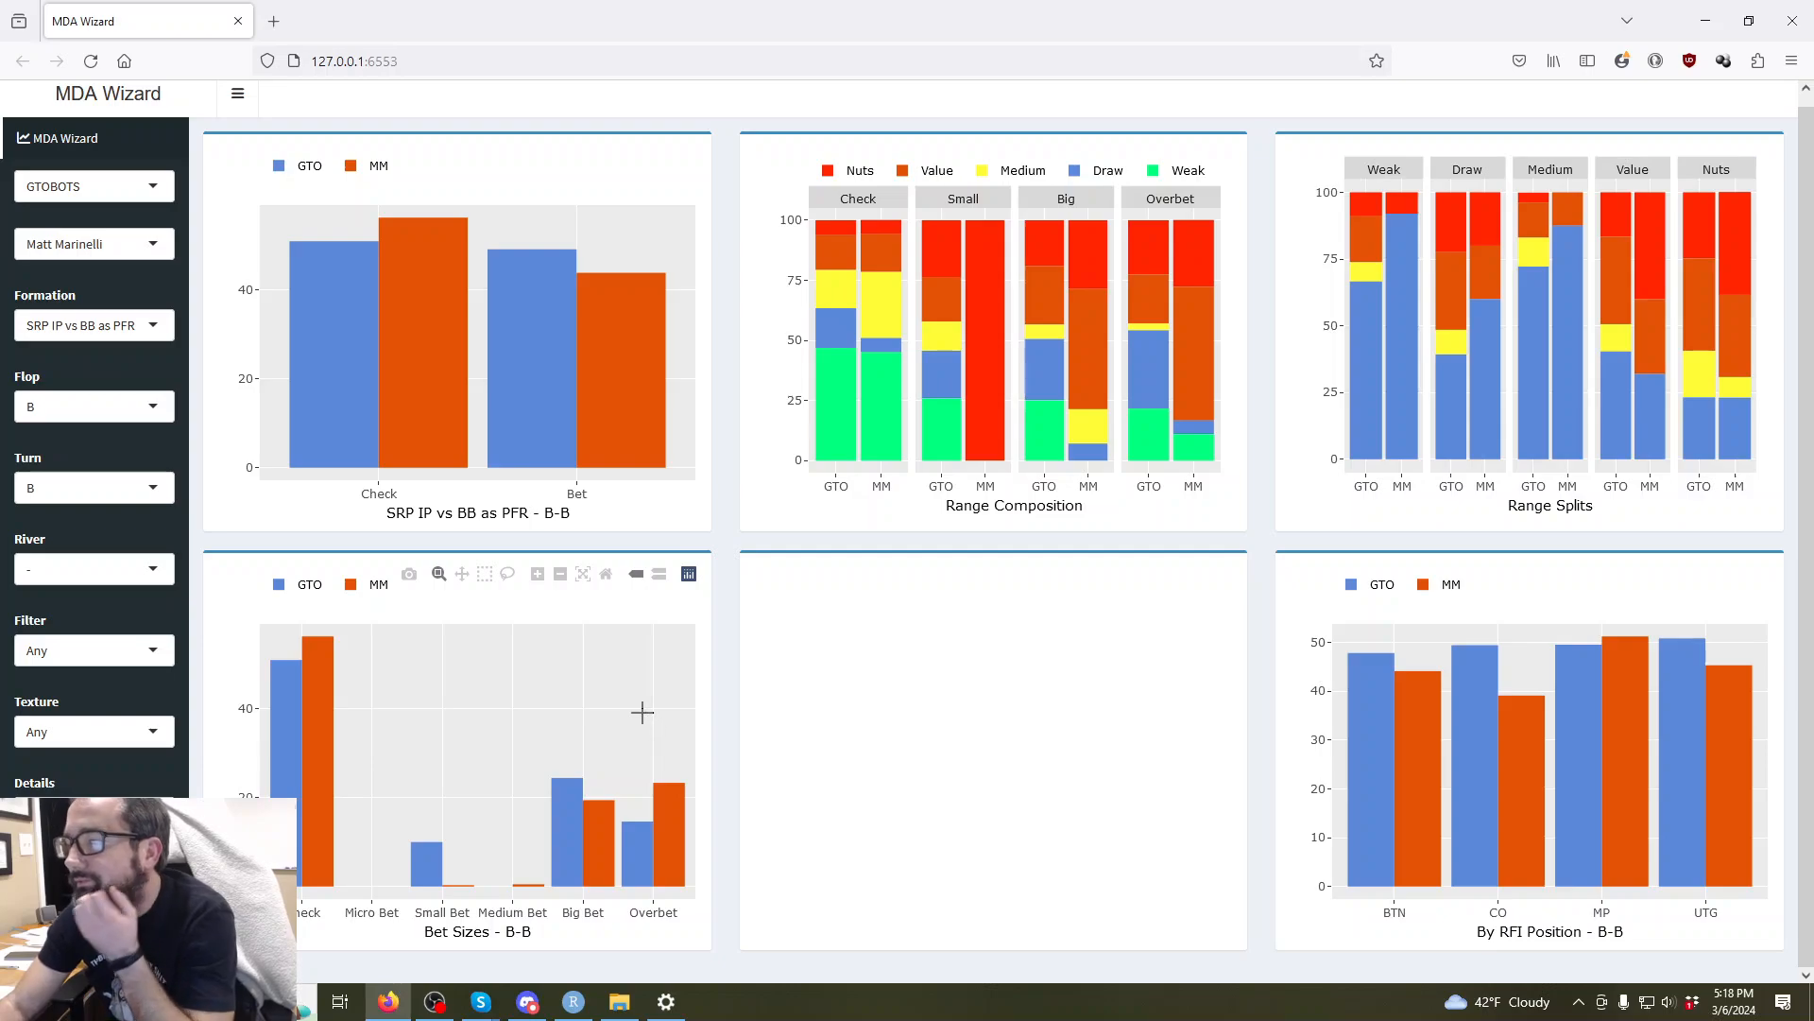
Set the computer's speaker volume to 34.
{"action": "left_click", "coordinate": [1668, 1001]}
{"action": "scroll", "coordinate": [1652, 966], "scroll_direction": "up", "scroll_amount": 5}
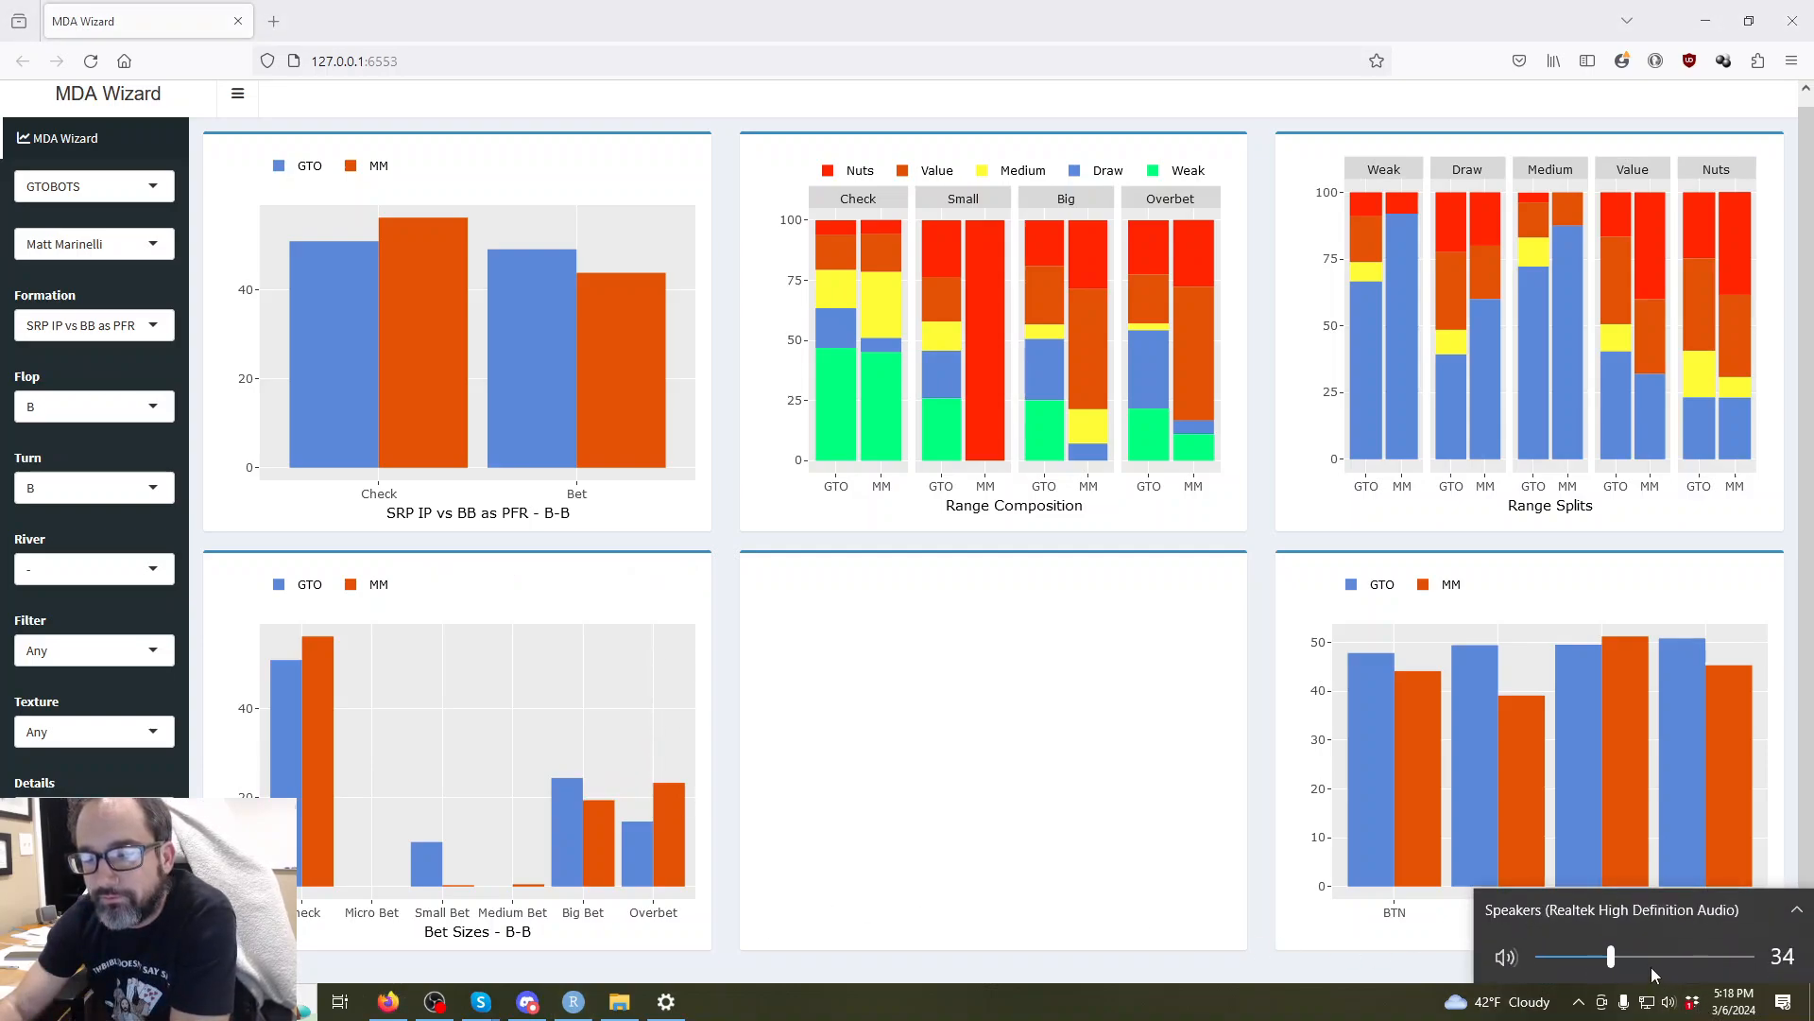
{"action": "left_click", "coordinate": [1415, 23]}
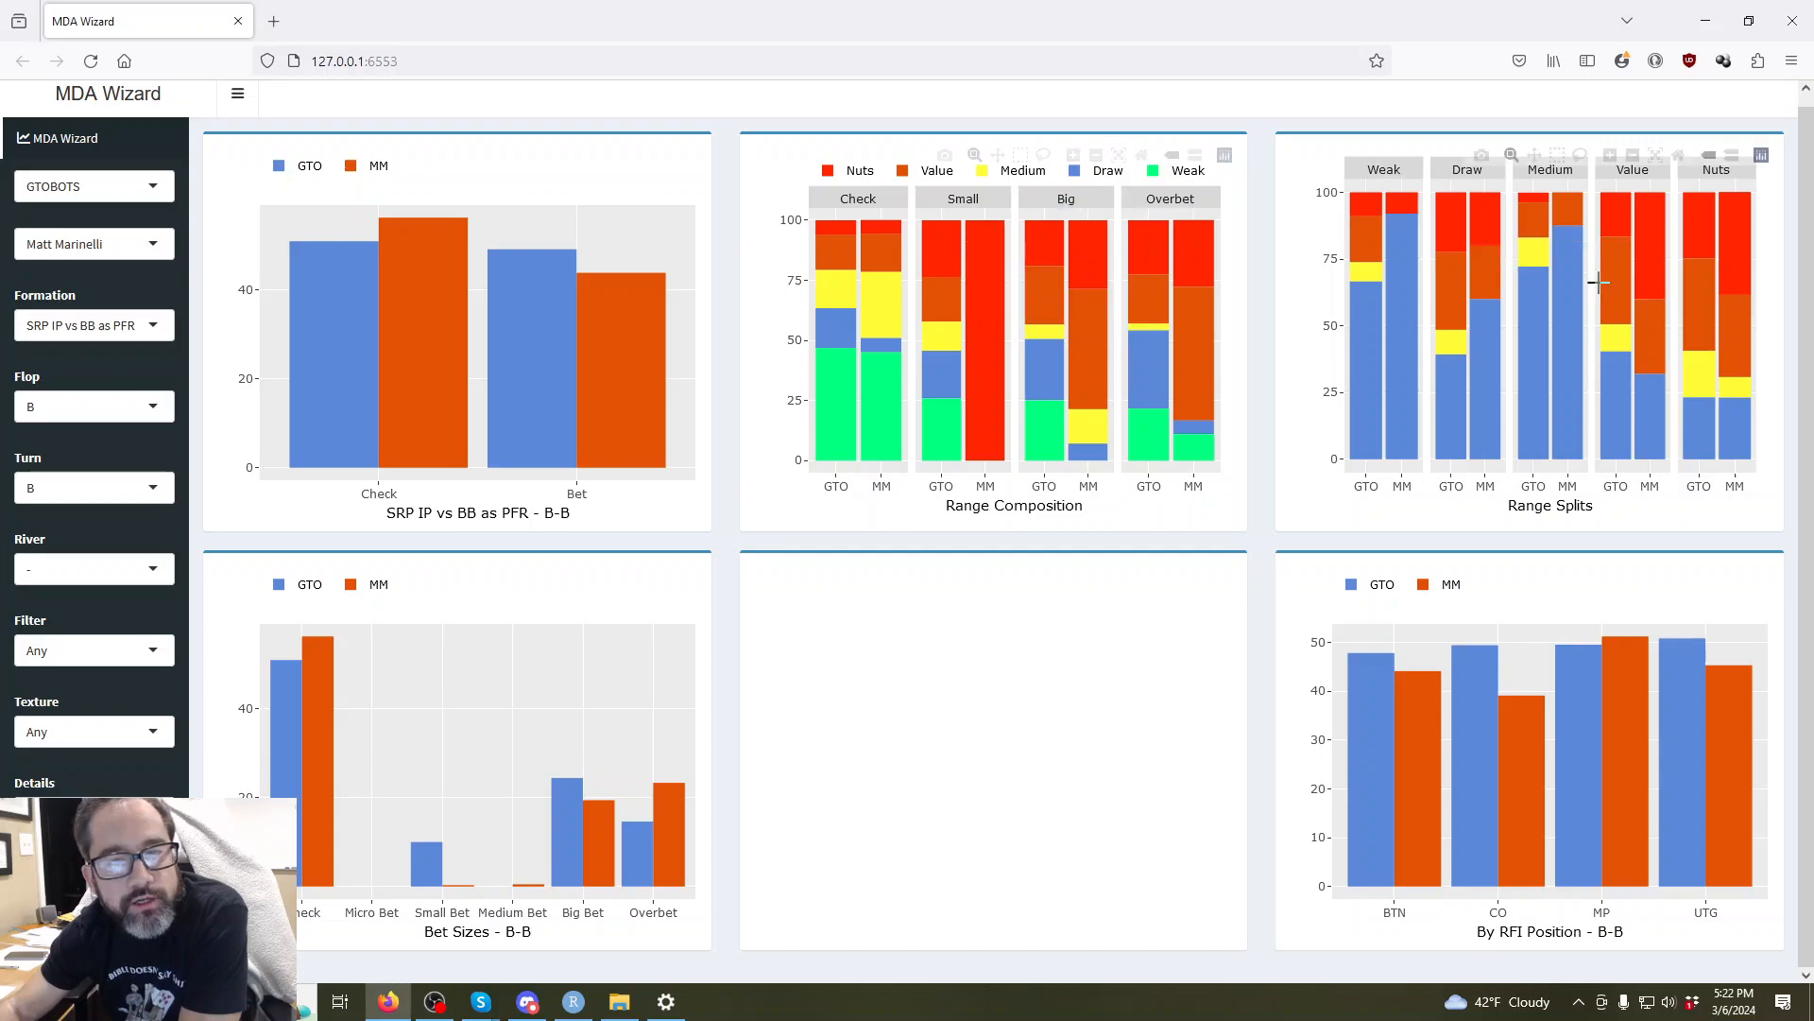
{"action": "left_click", "coordinate": [151, 244]}
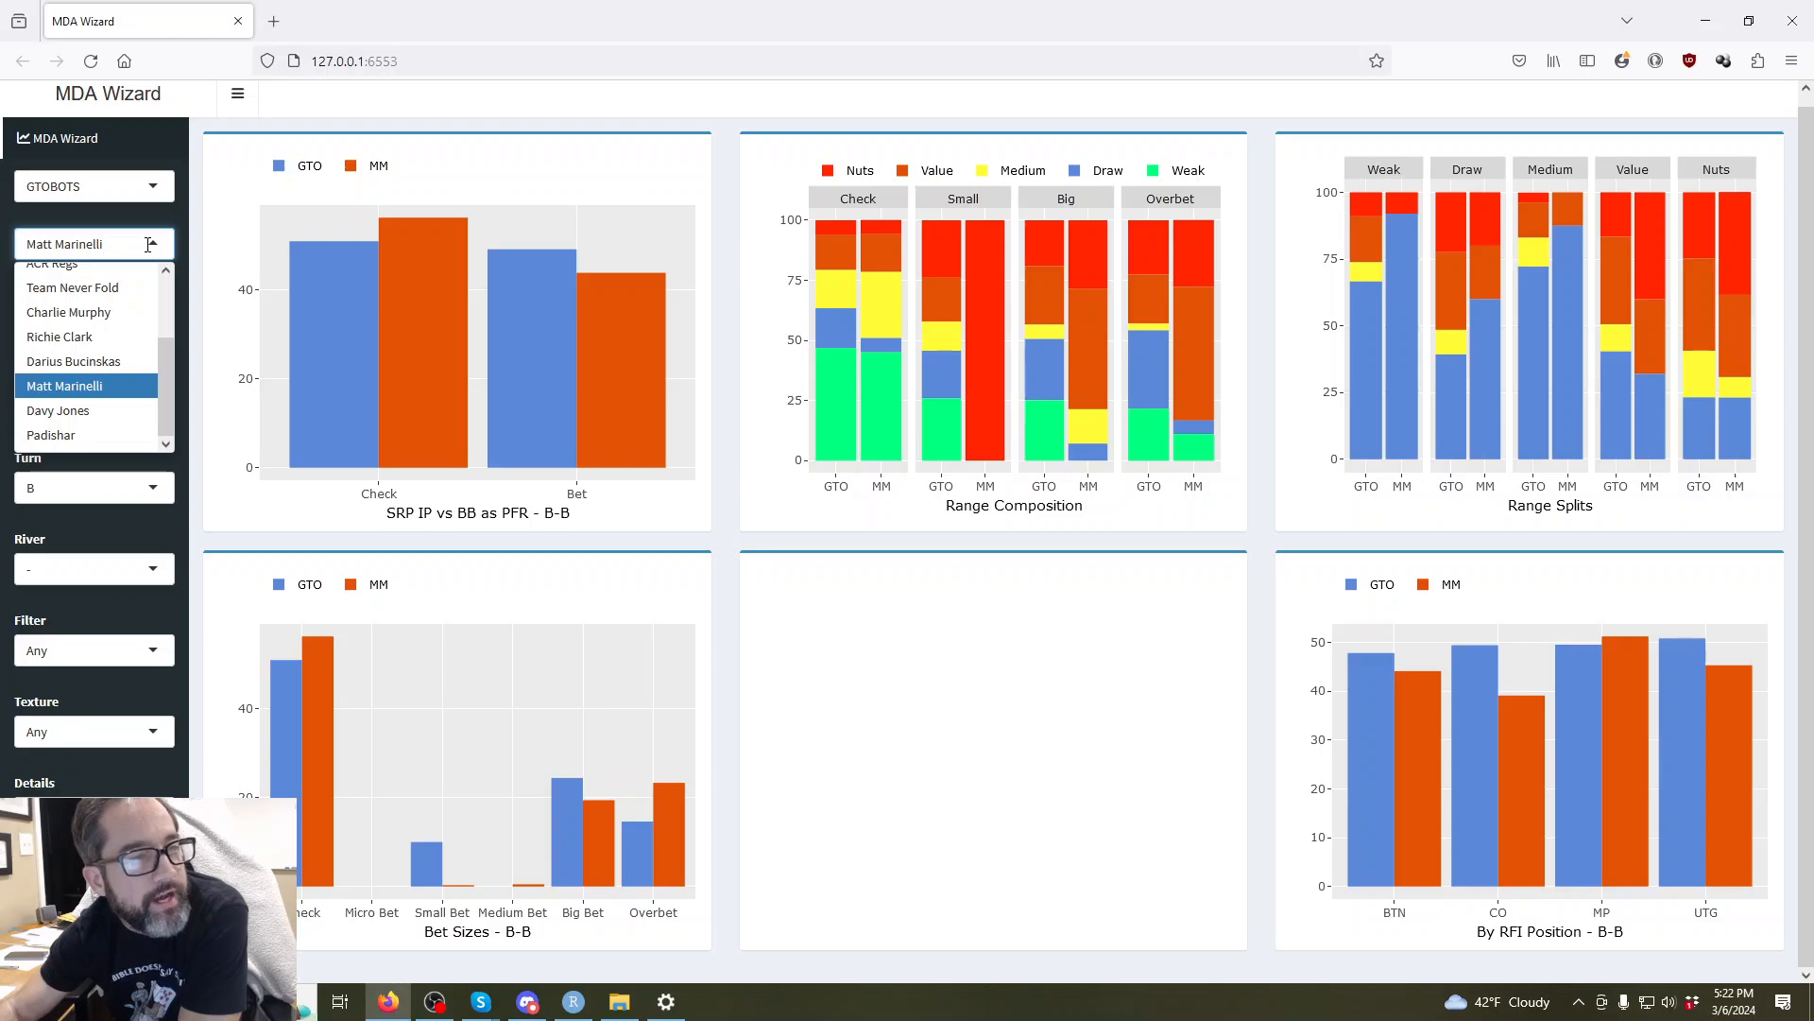
{"action": "left_click", "coordinate": [117, 219]}
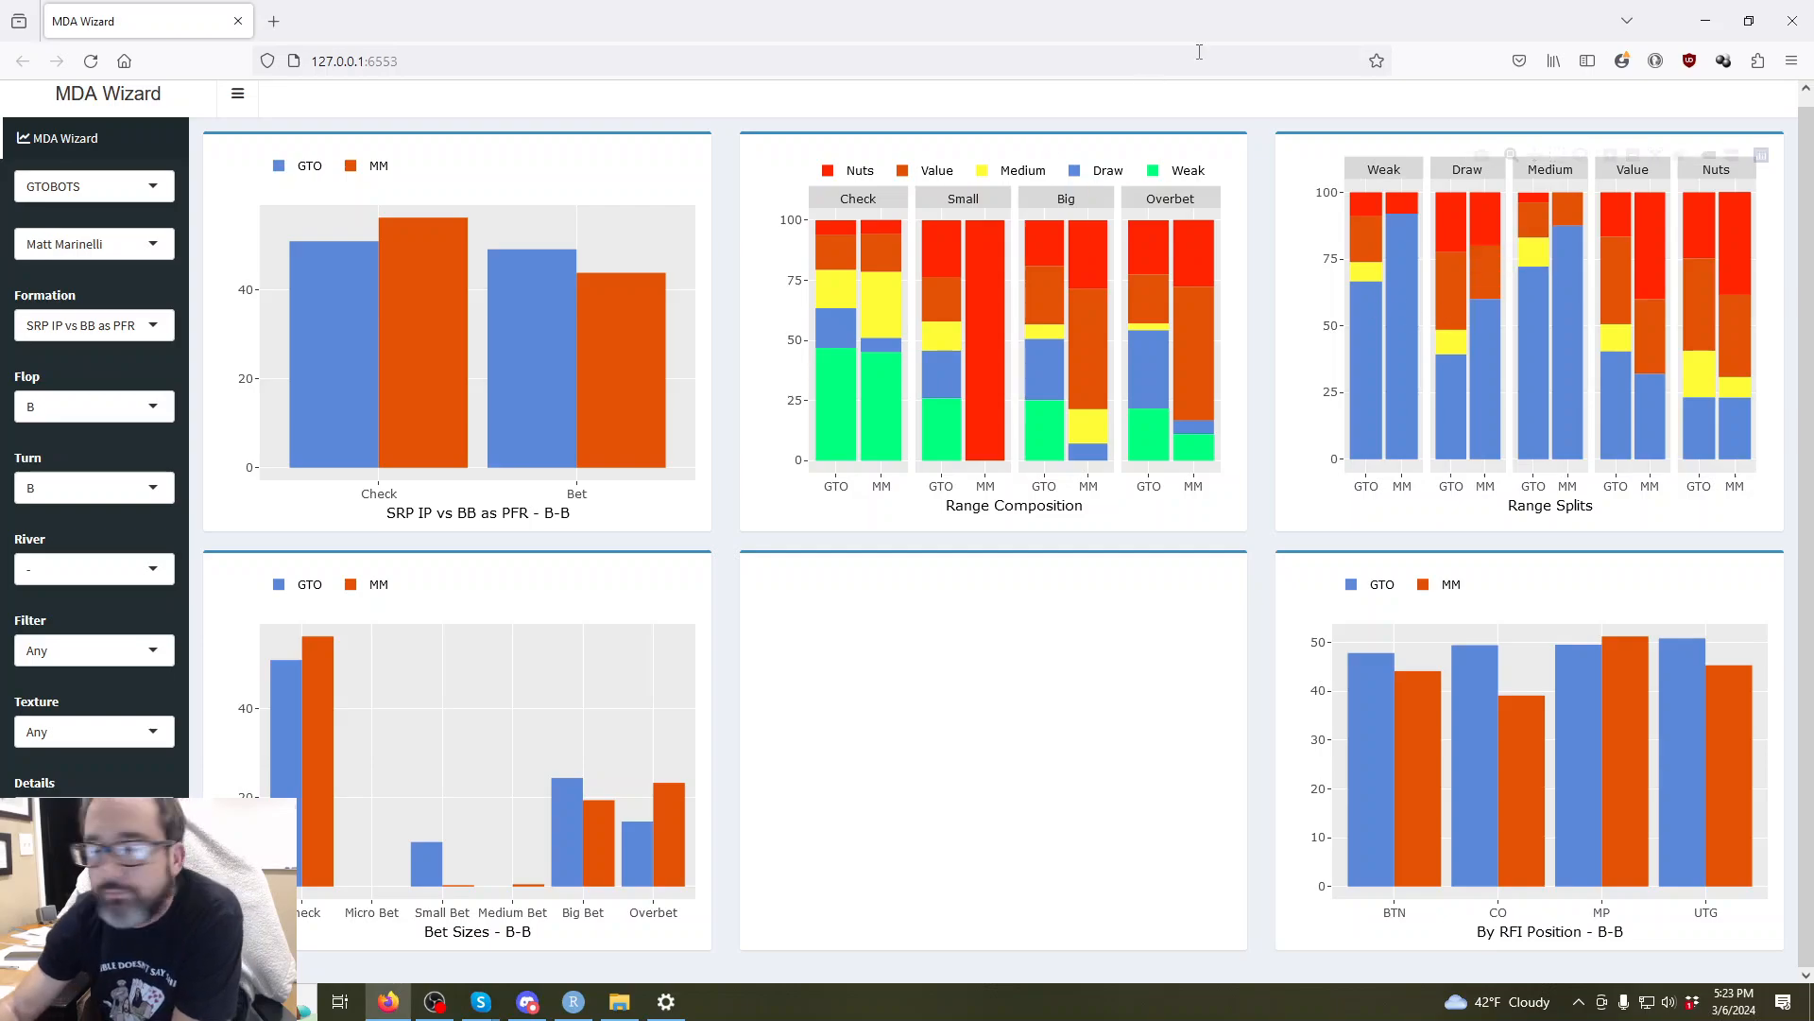
{"action": "left_click", "coordinate": [76, 241]}
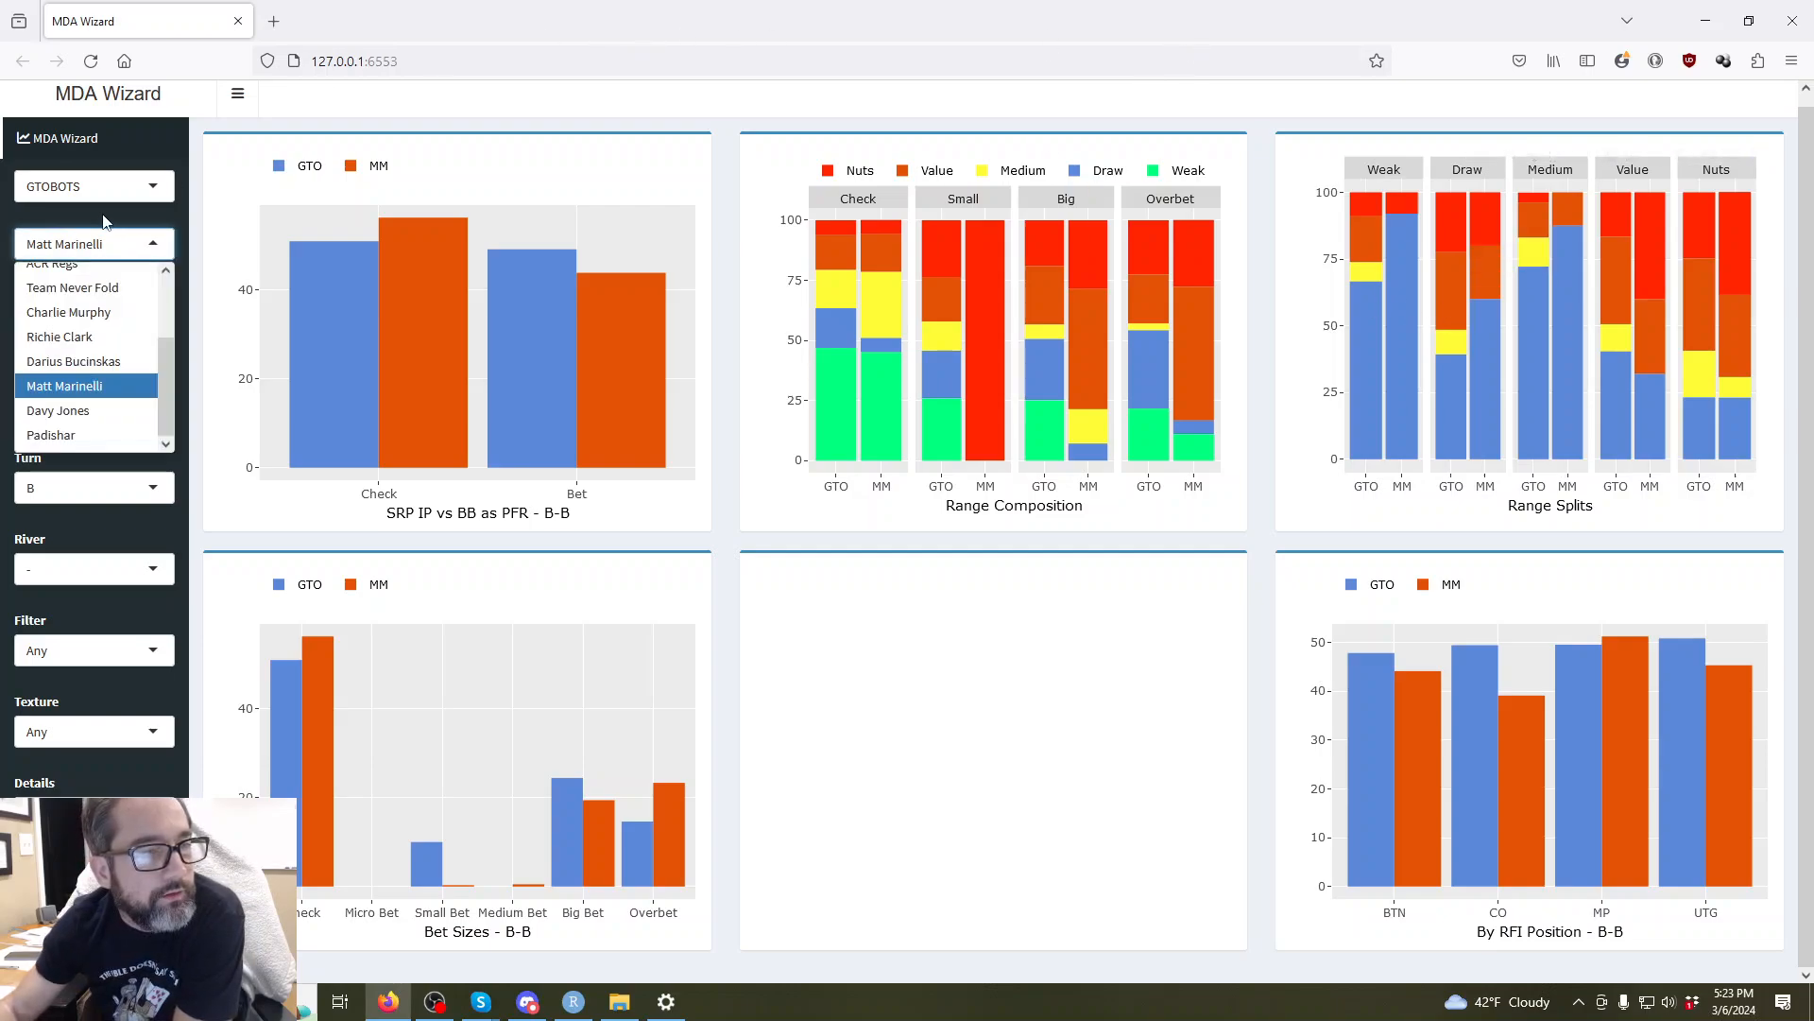
{"action": "left_click", "coordinate": [105, 221]}
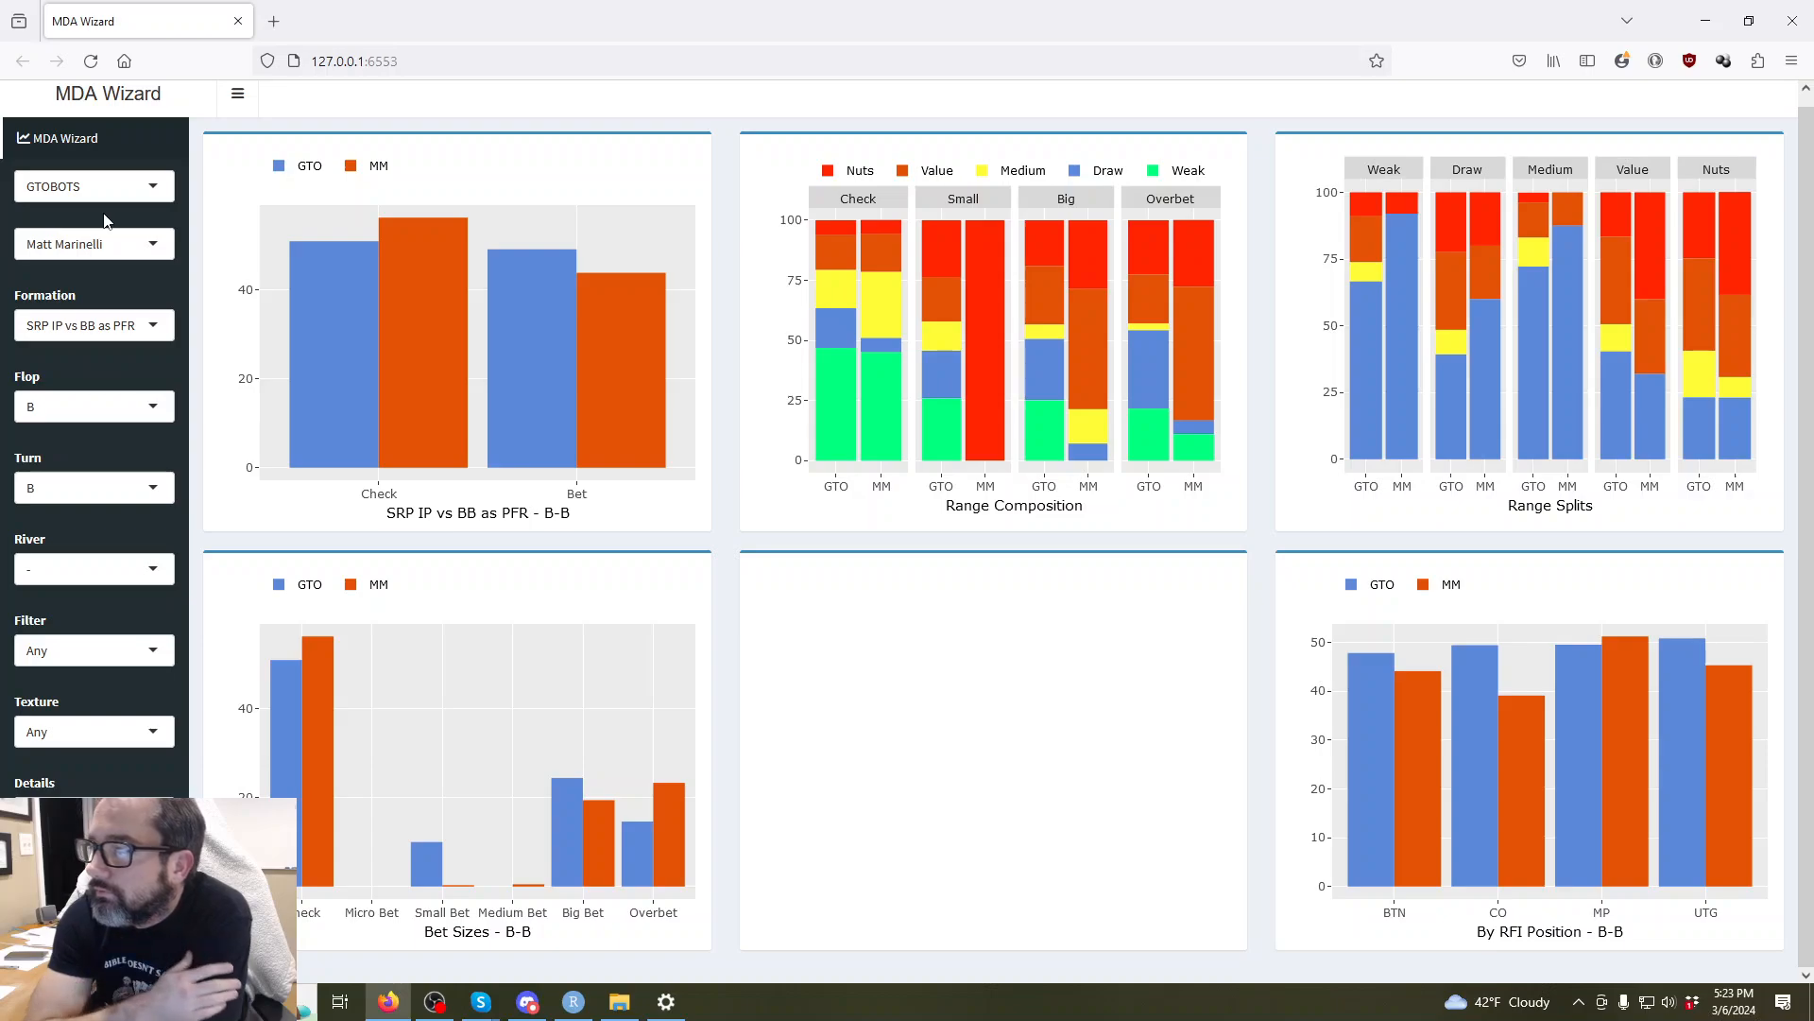
{"action": "left_click", "coordinate": [78, 651]}
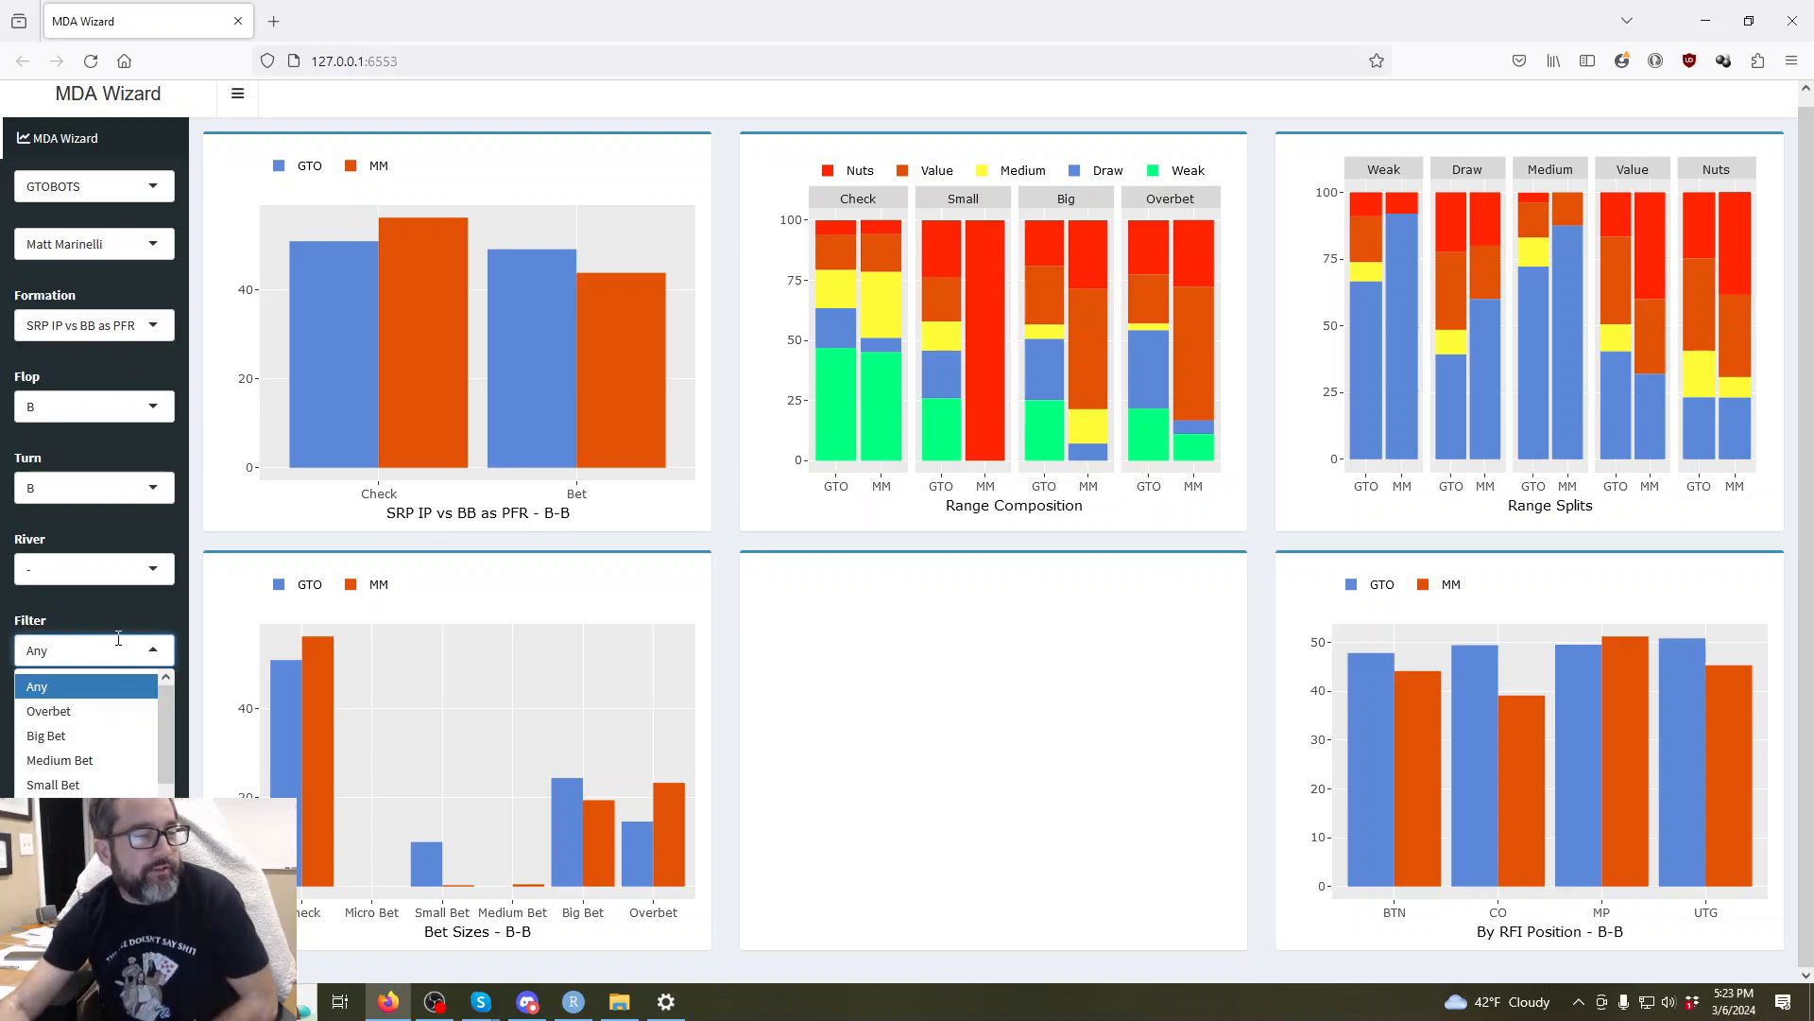
{"action": "left_click", "coordinate": [117, 607]}
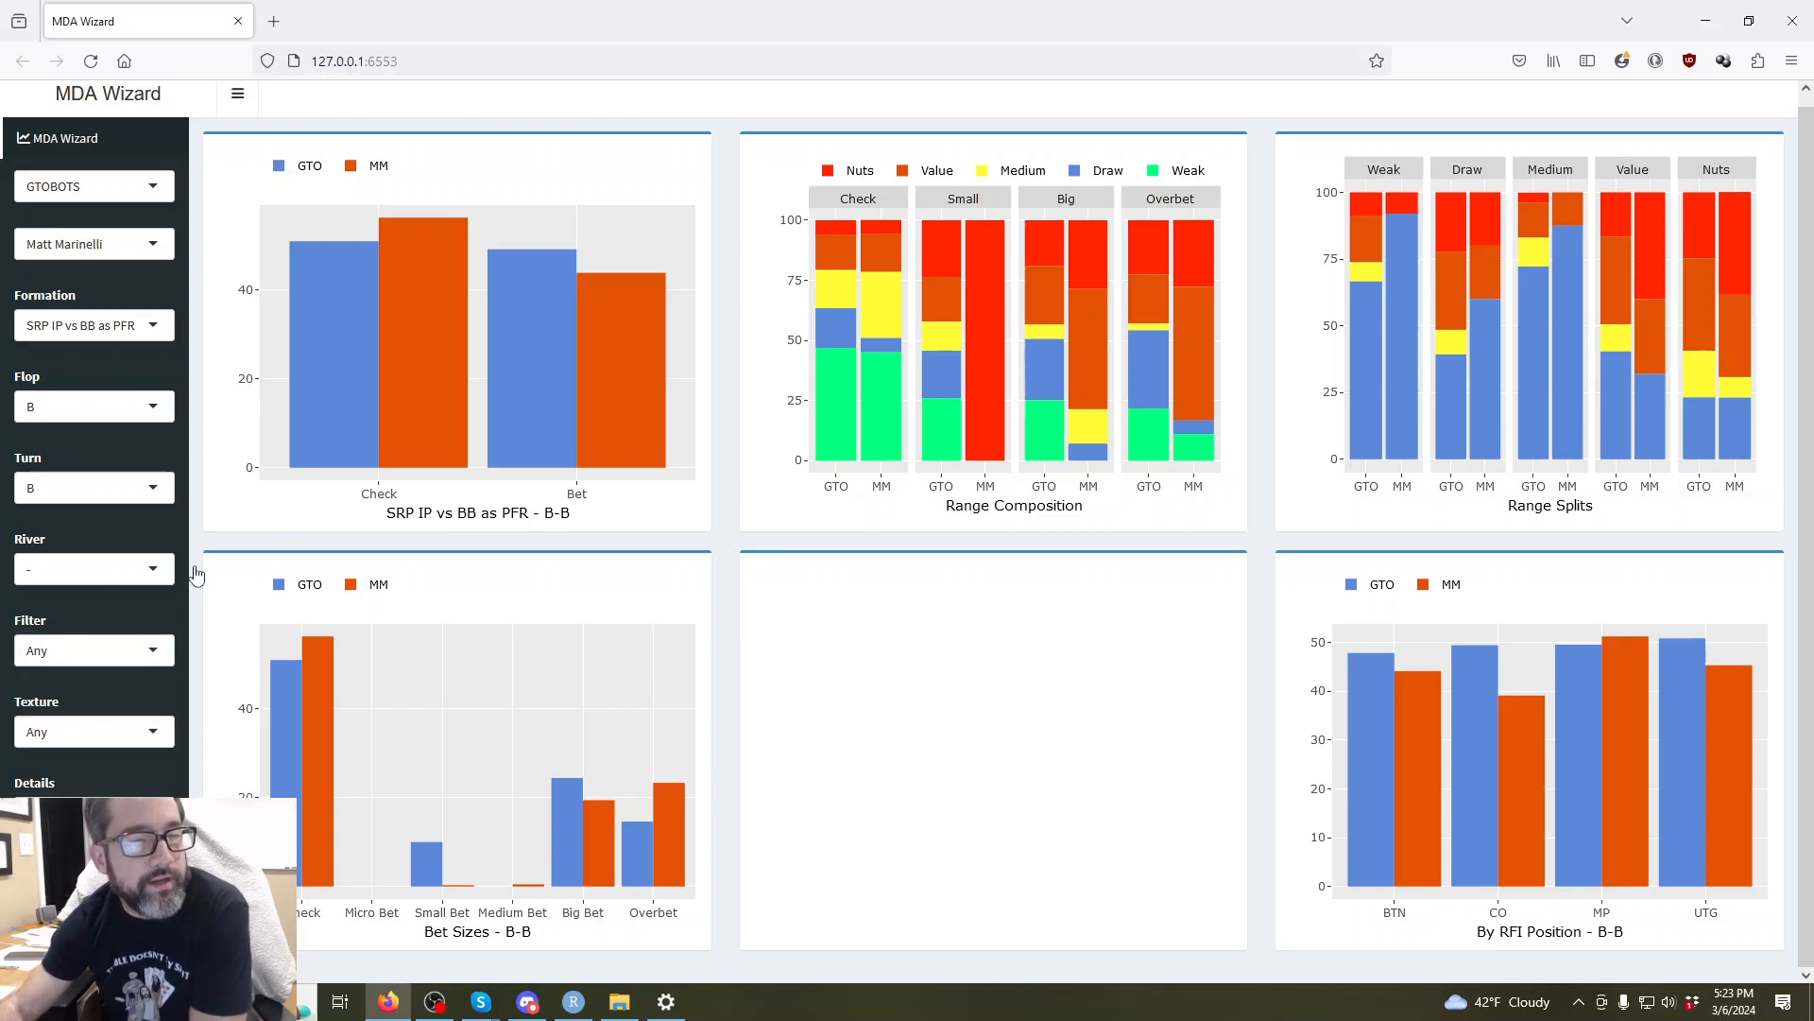
Set the second player pool to the player with alias CTM.
{"action": "left_click", "coordinate": [103, 245]}
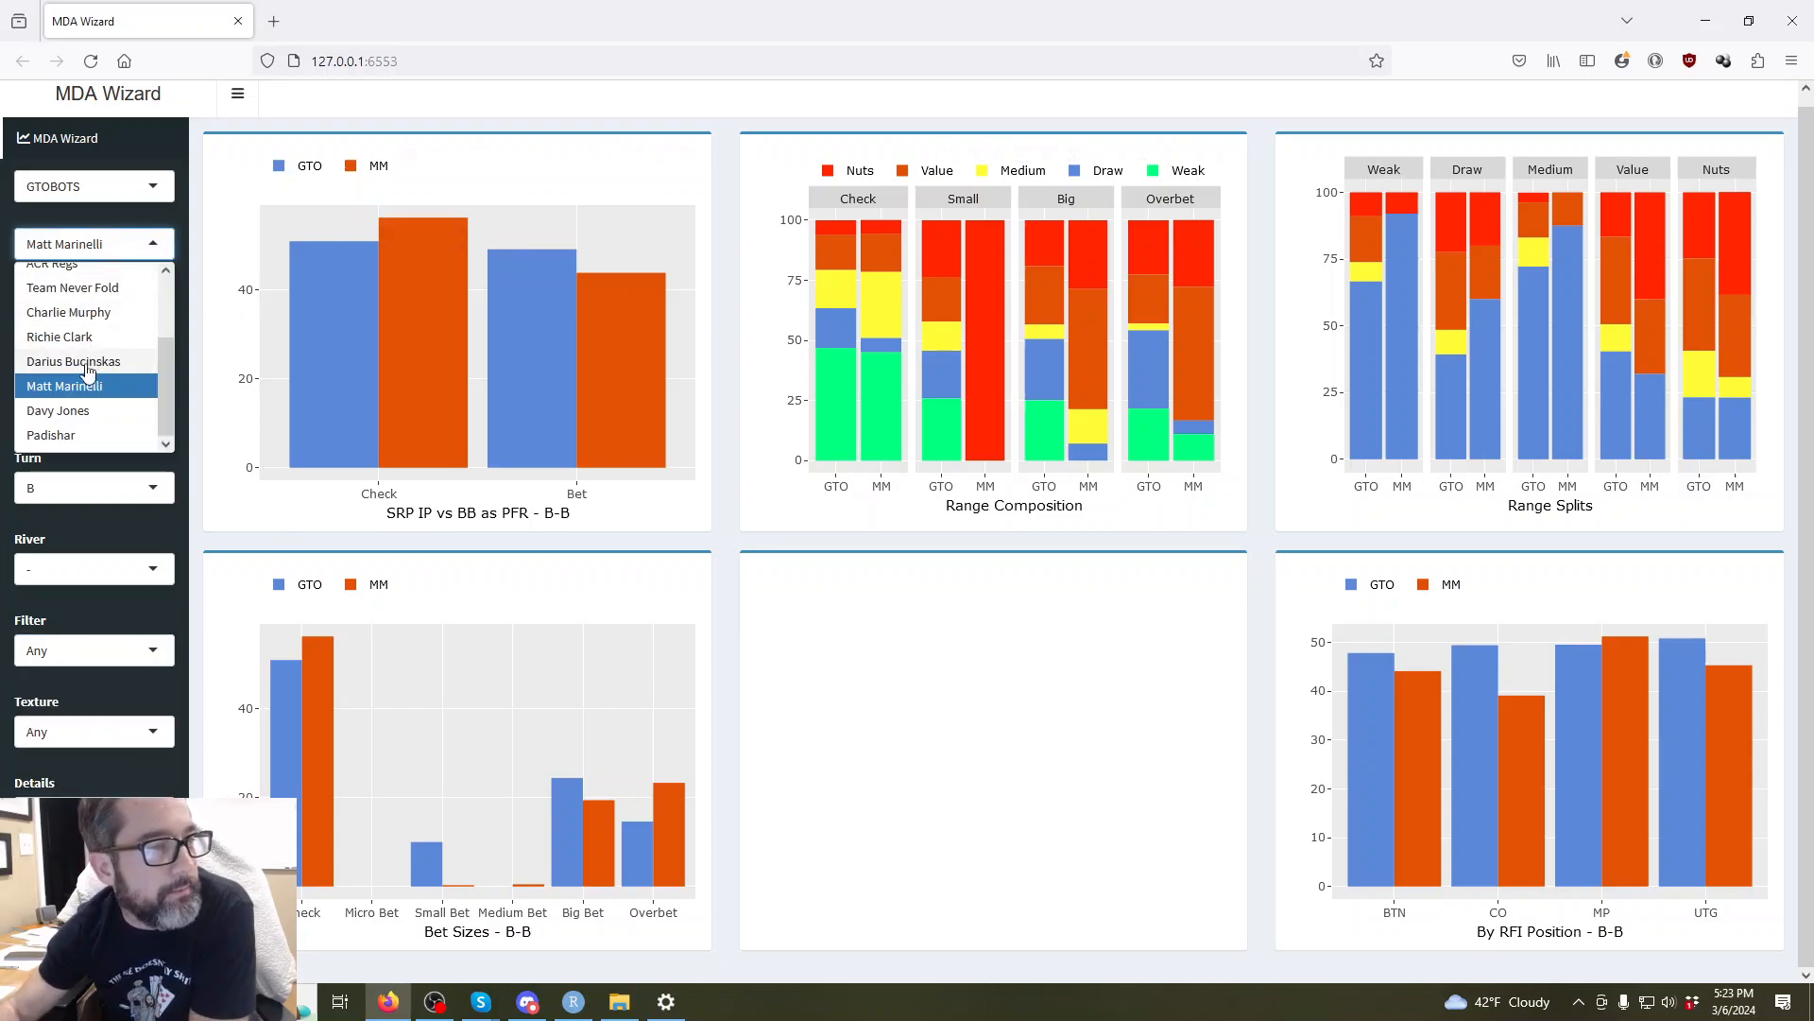
{"action": "left_click", "coordinate": [89, 313]}
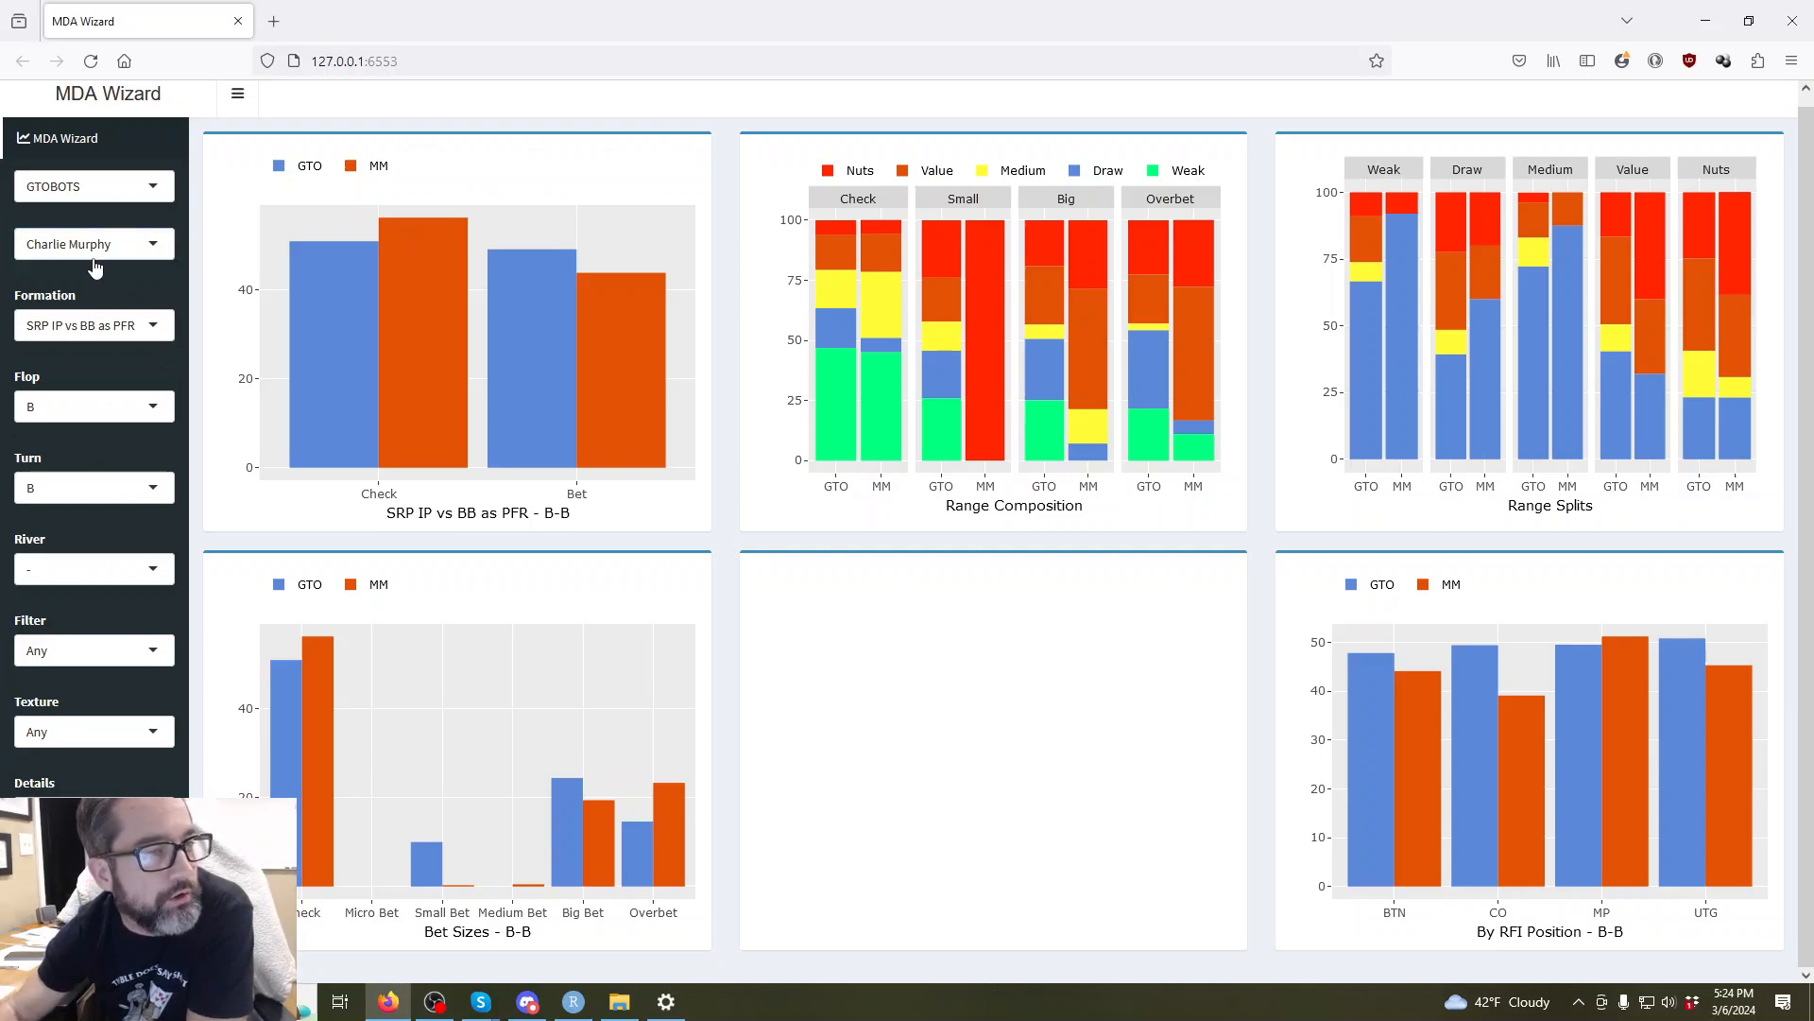
{"action": "left_click", "coordinate": [98, 247]}
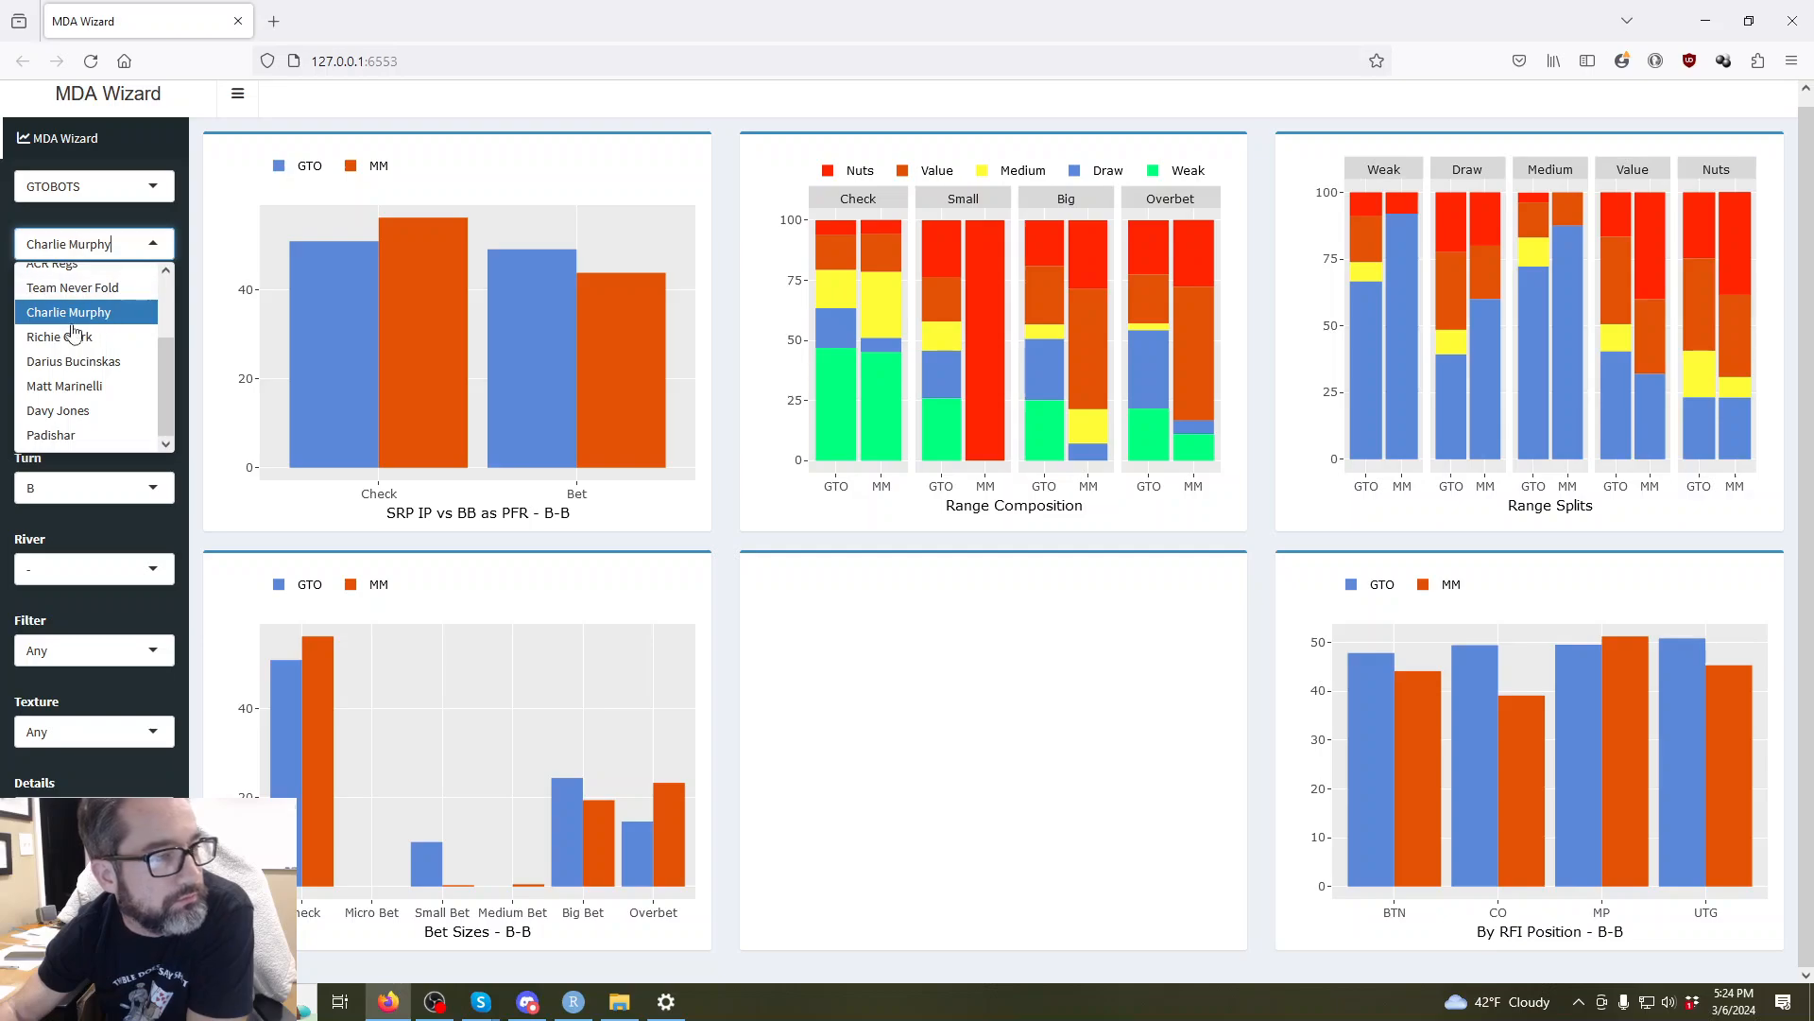
{"action": "left_click", "coordinate": [106, 218]}
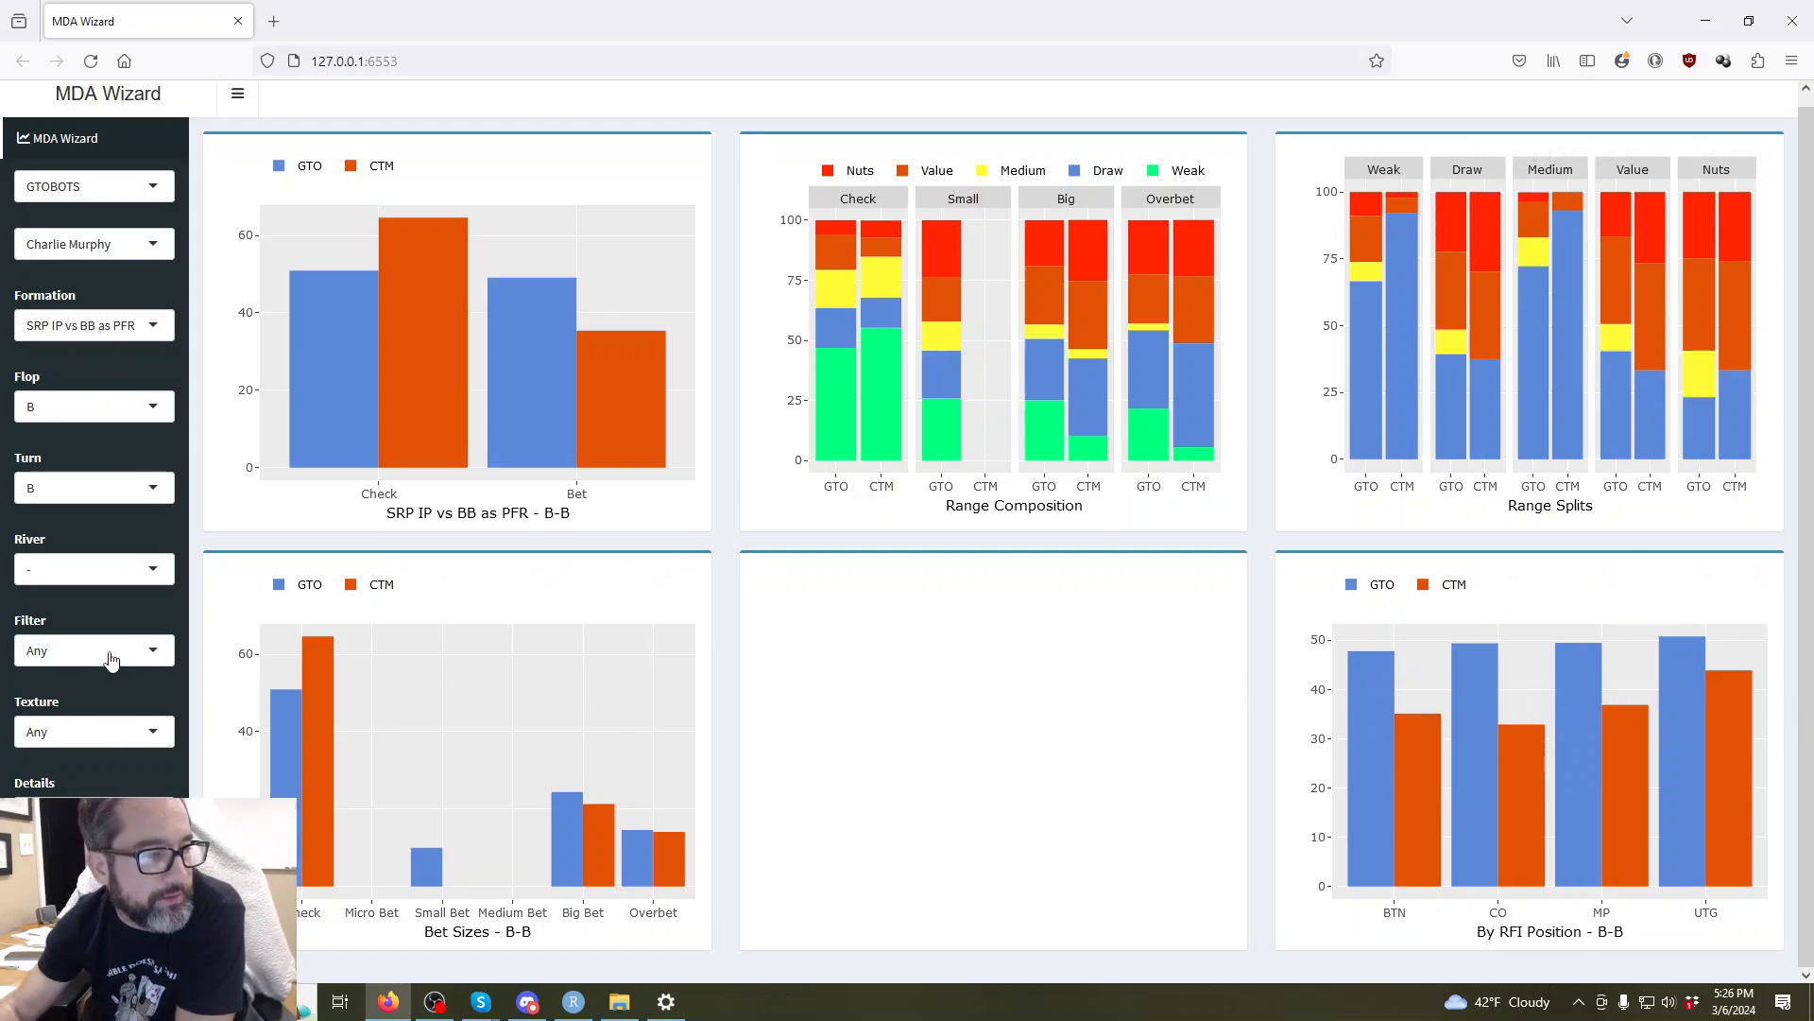
Try to apply a bet-size filter to the GTOBOTS versus CTM comparison of the B-B line.
{"action": "left_click", "coordinate": [111, 643]}
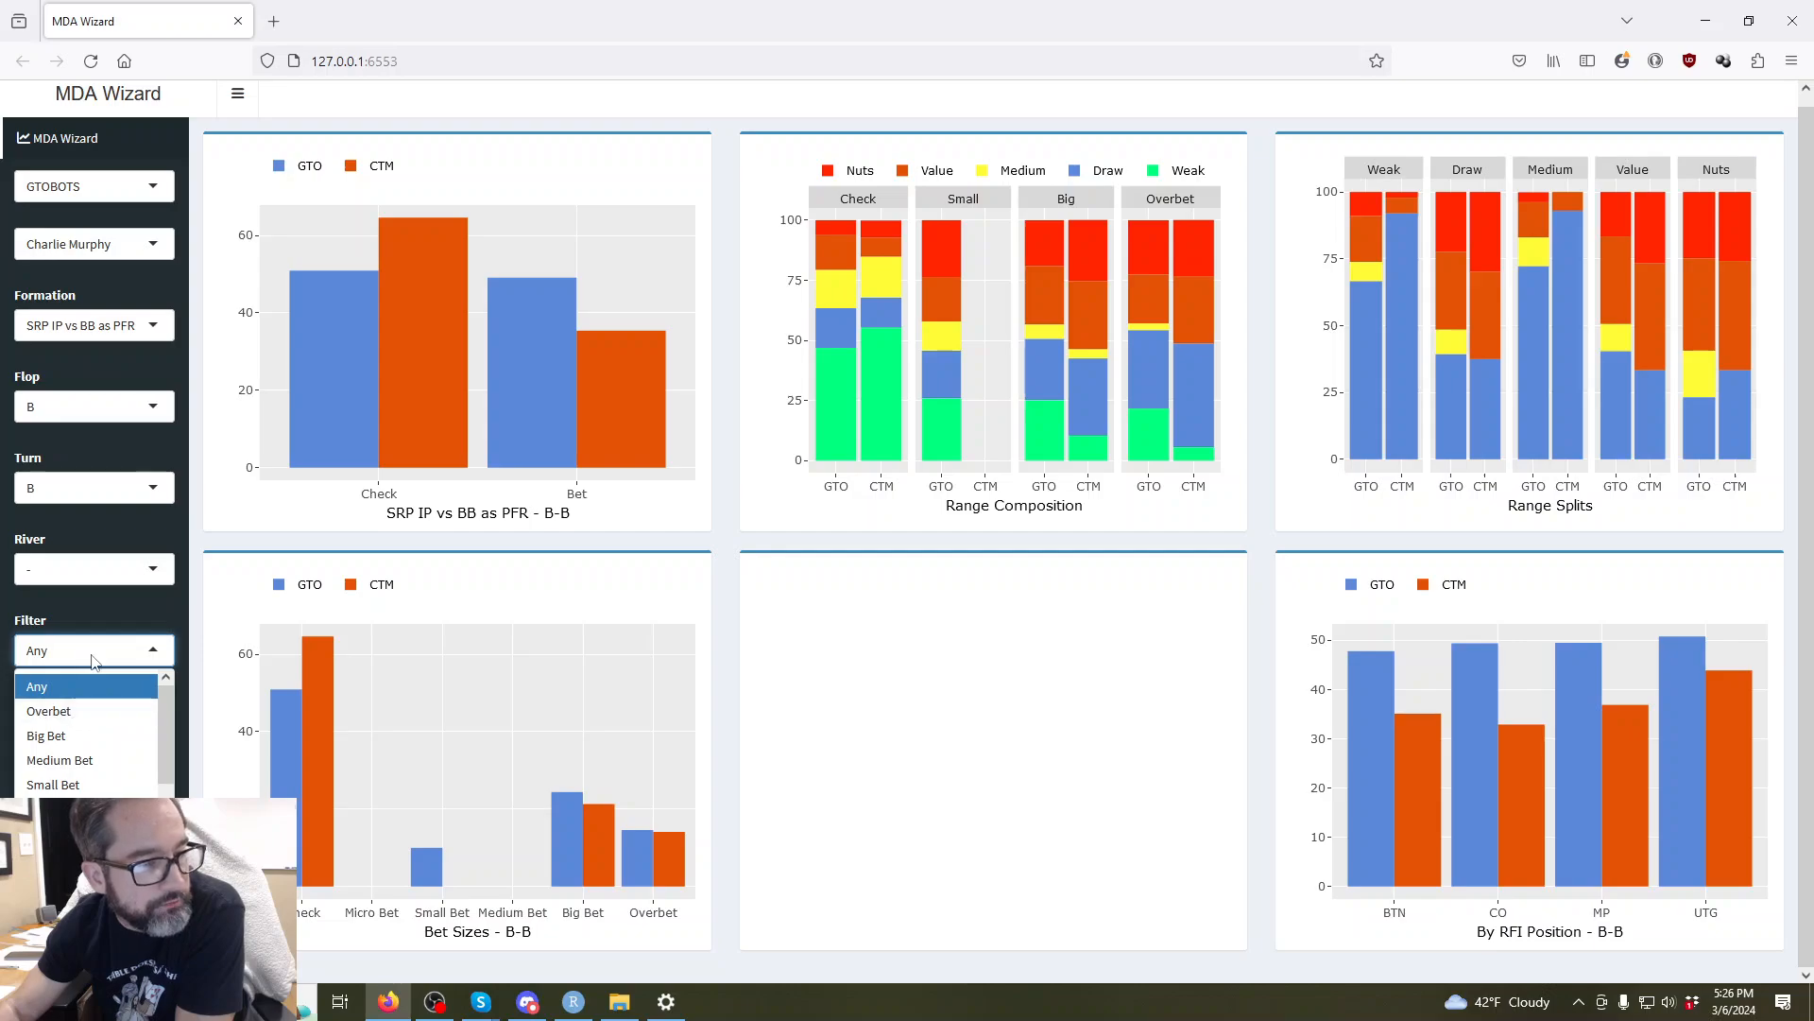
{"action": "left_click", "coordinate": [103, 626]}
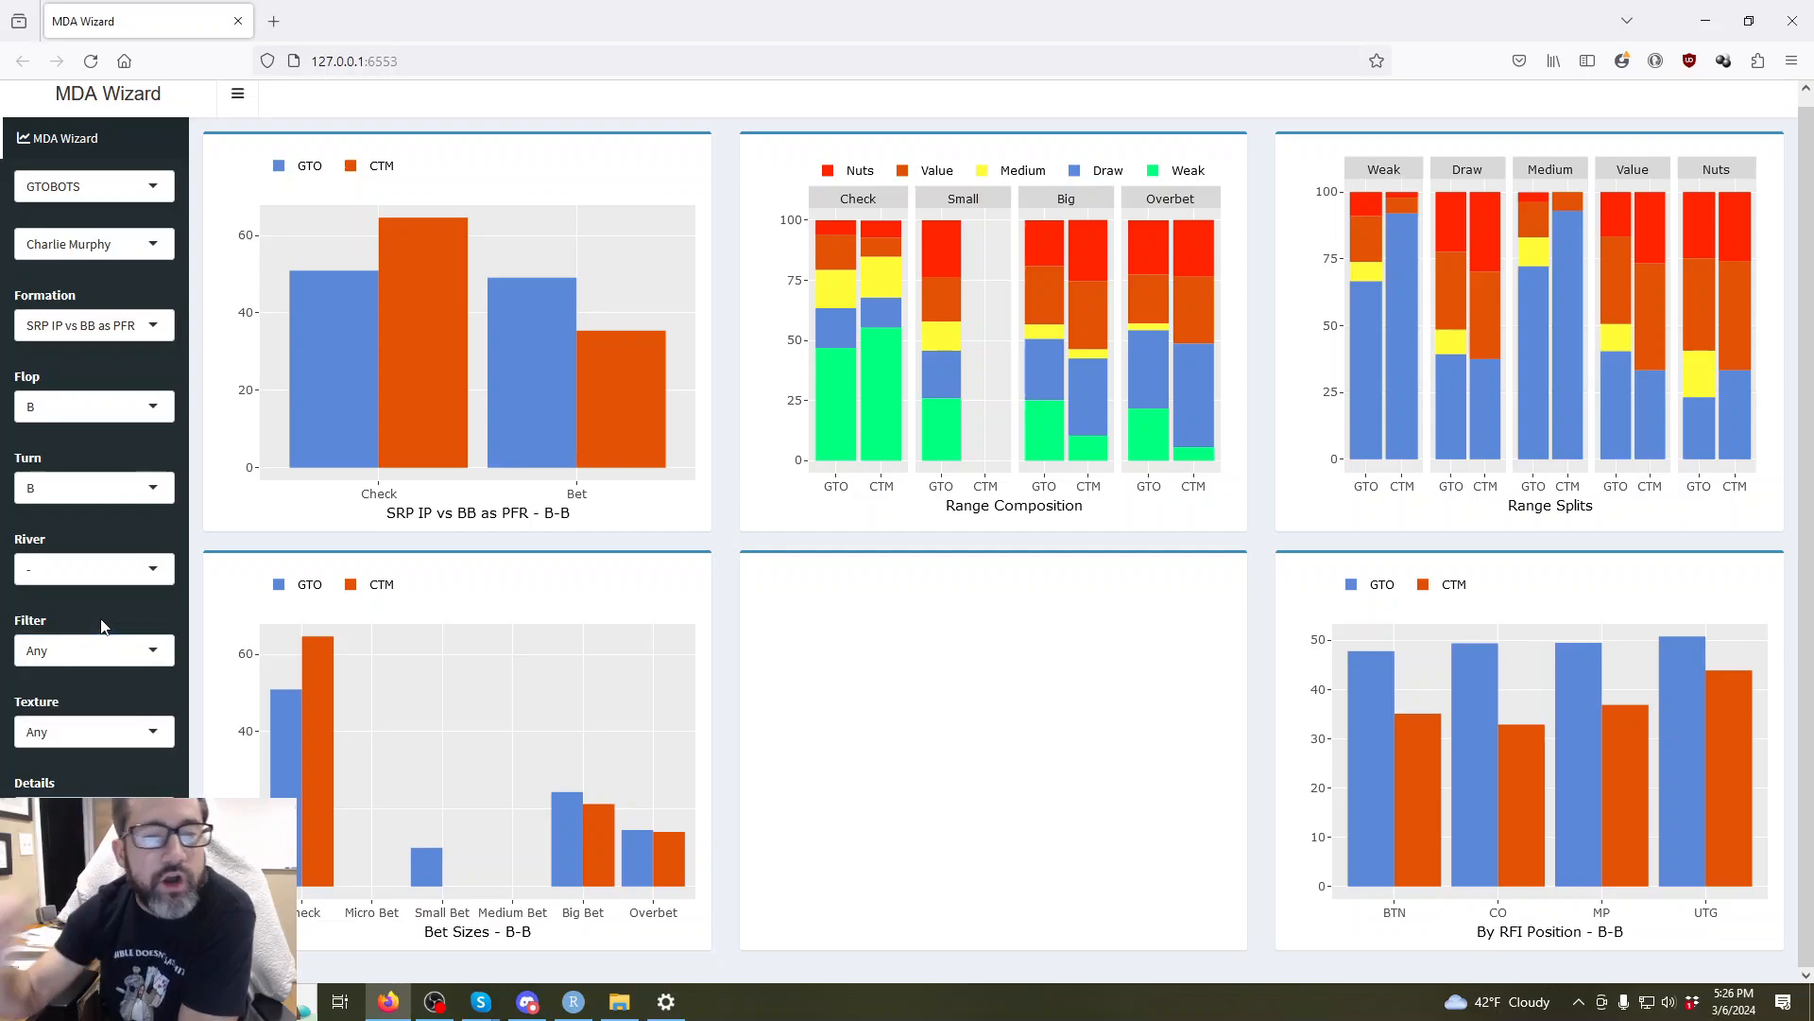
{"action": "left_click", "coordinate": [85, 643]}
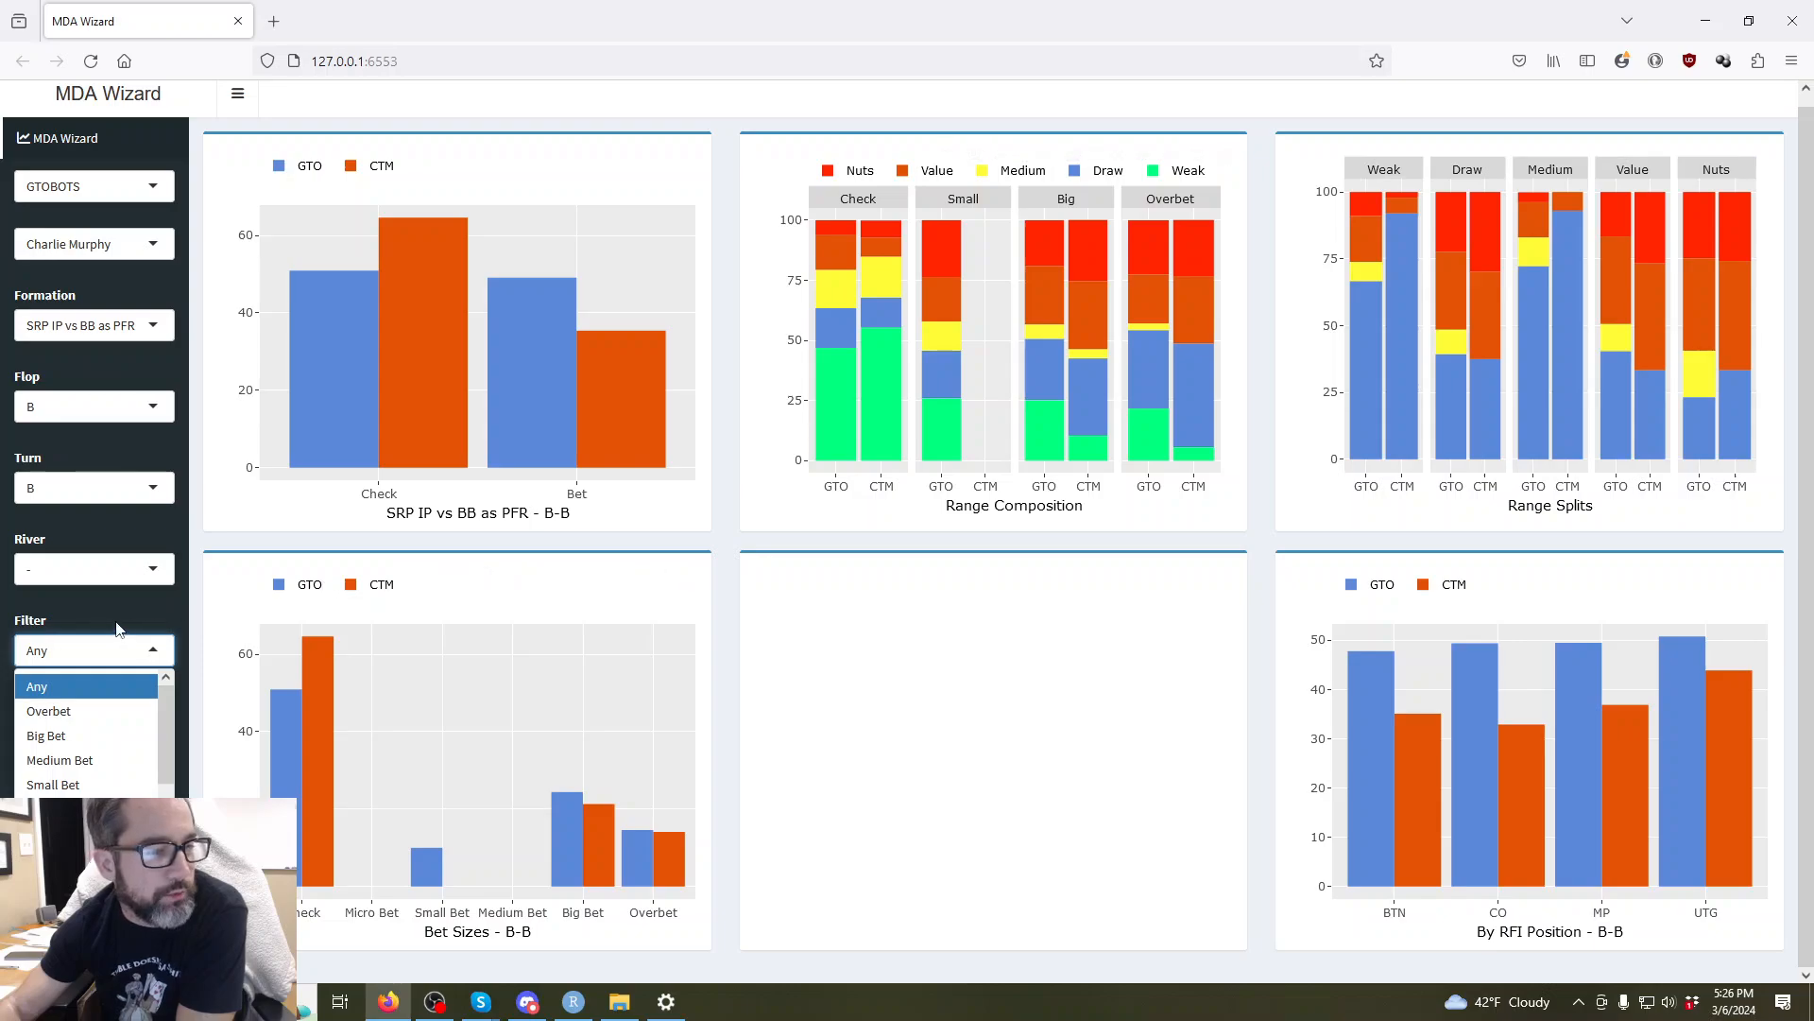
{"action": "left_click", "coordinate": [1267, 308]}
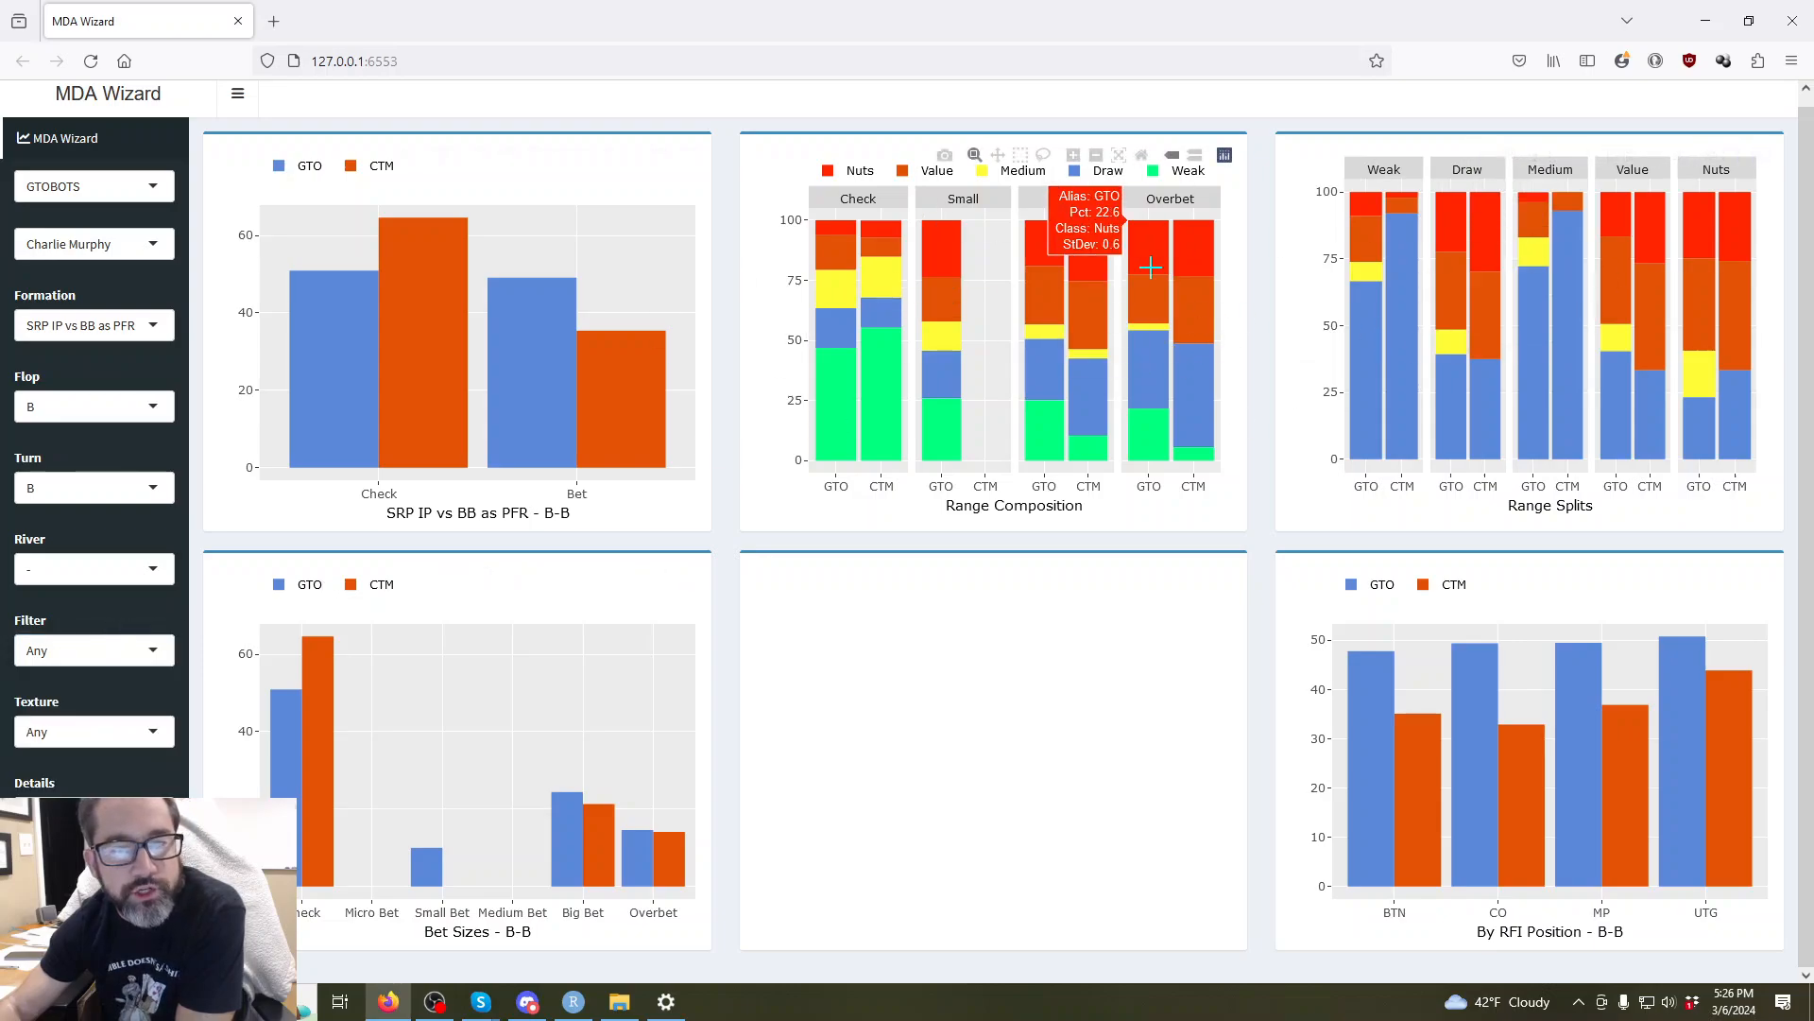
{"action": "left_click", "coordinate": [94, 650]}
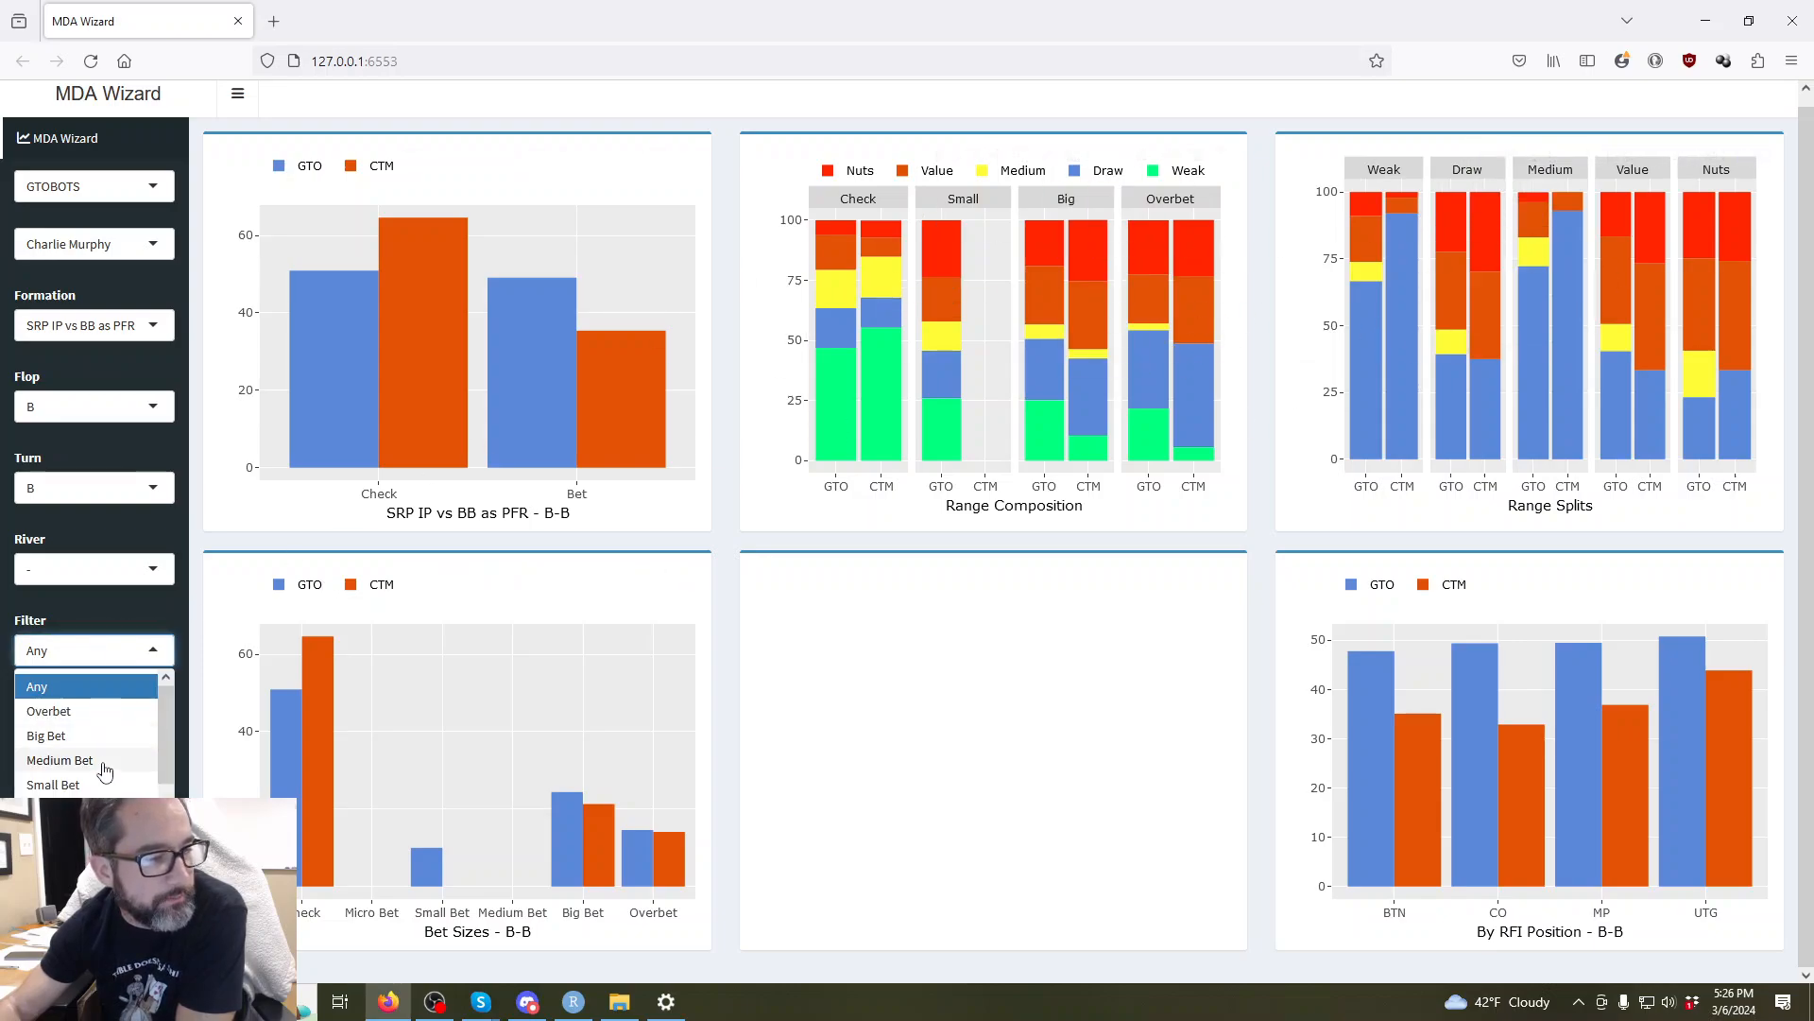
{"action": "left_click", "coordinate": [56, 809]}
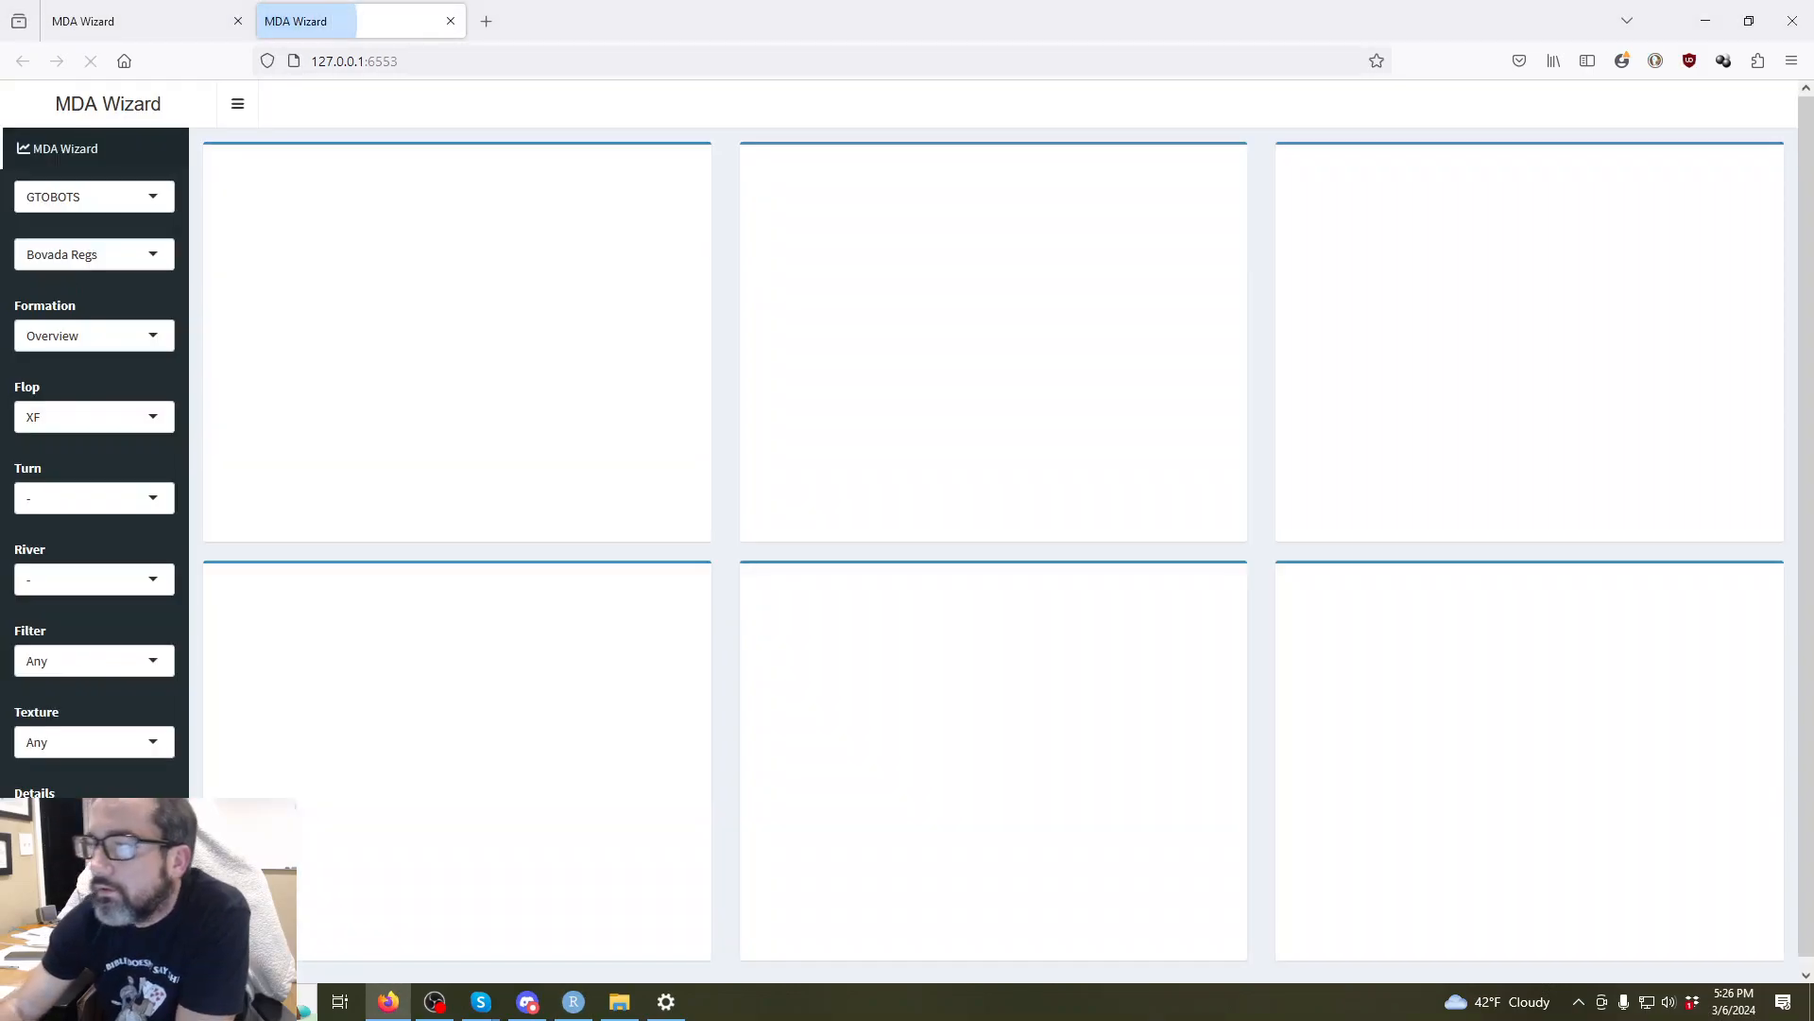
In a fresh MDA Wizard tab, set the second player pool to the player with alias CTM, and Flop and Turn to B.
{"action": "left_click", "coordinate": [108, 248]}
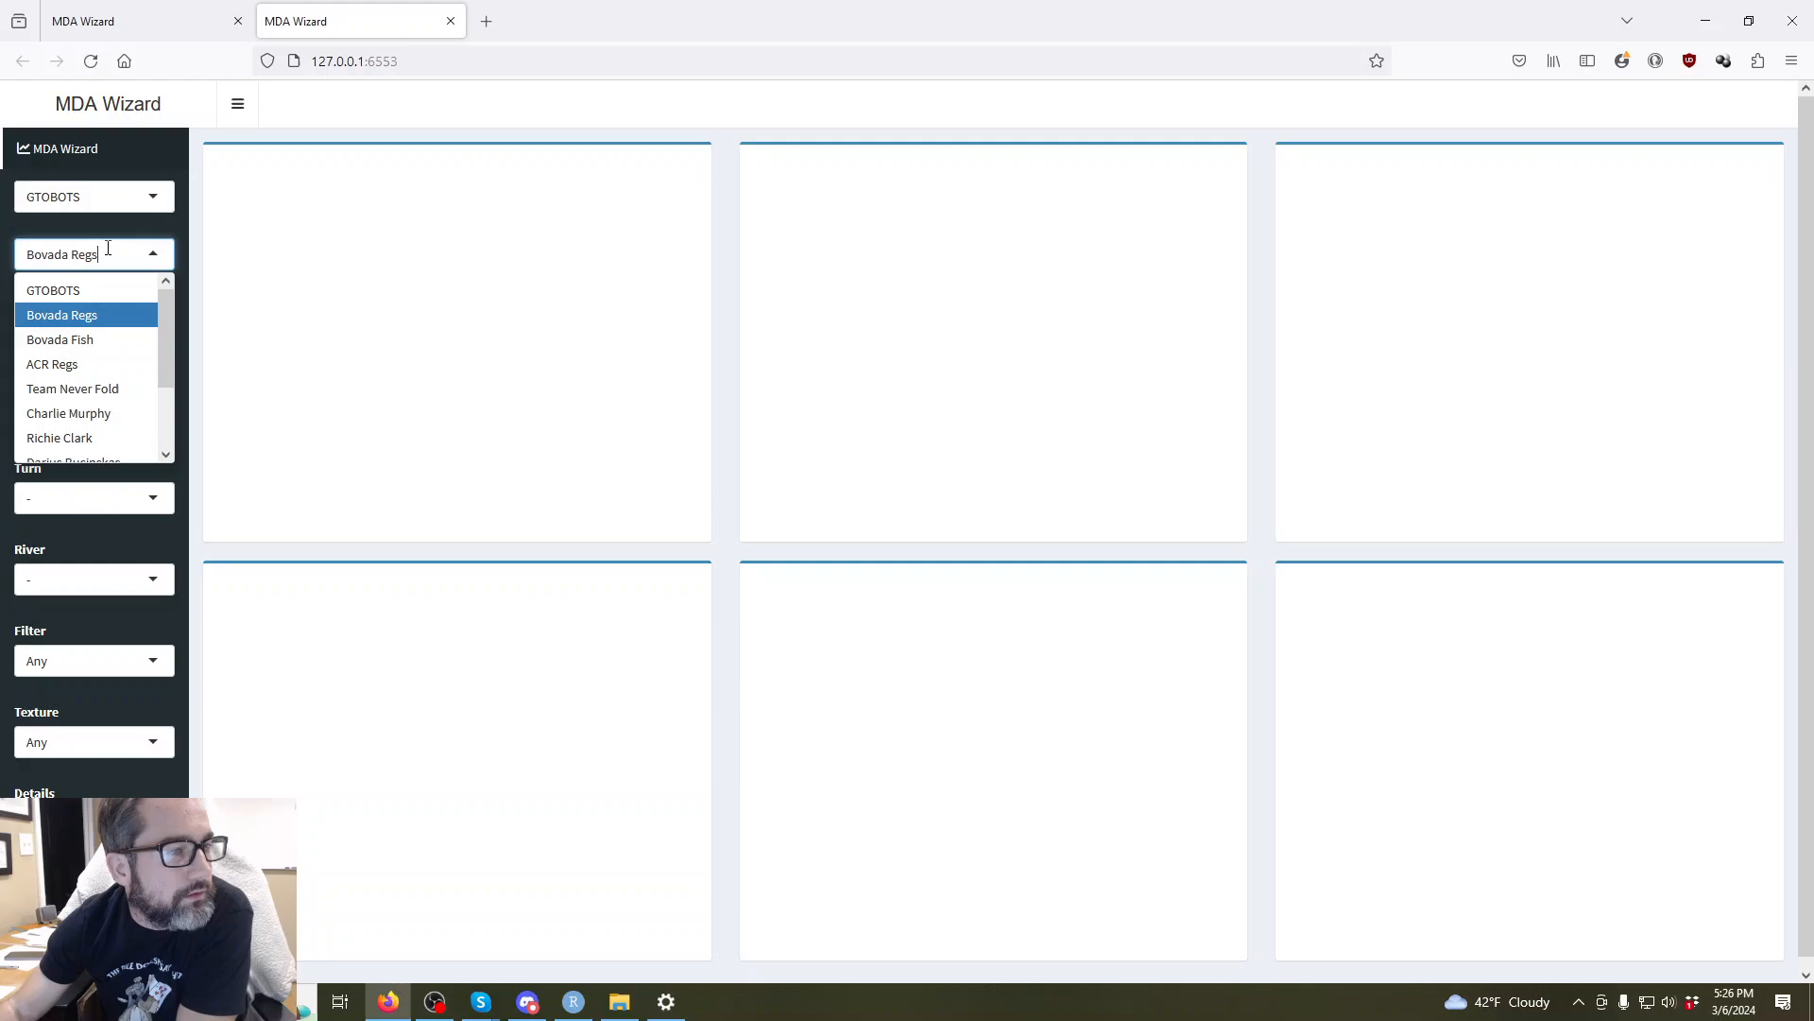
{"action": "left_click", "coordinate": [94, 416]}
{"action": "left_click", "coordinate": [99, 428]}
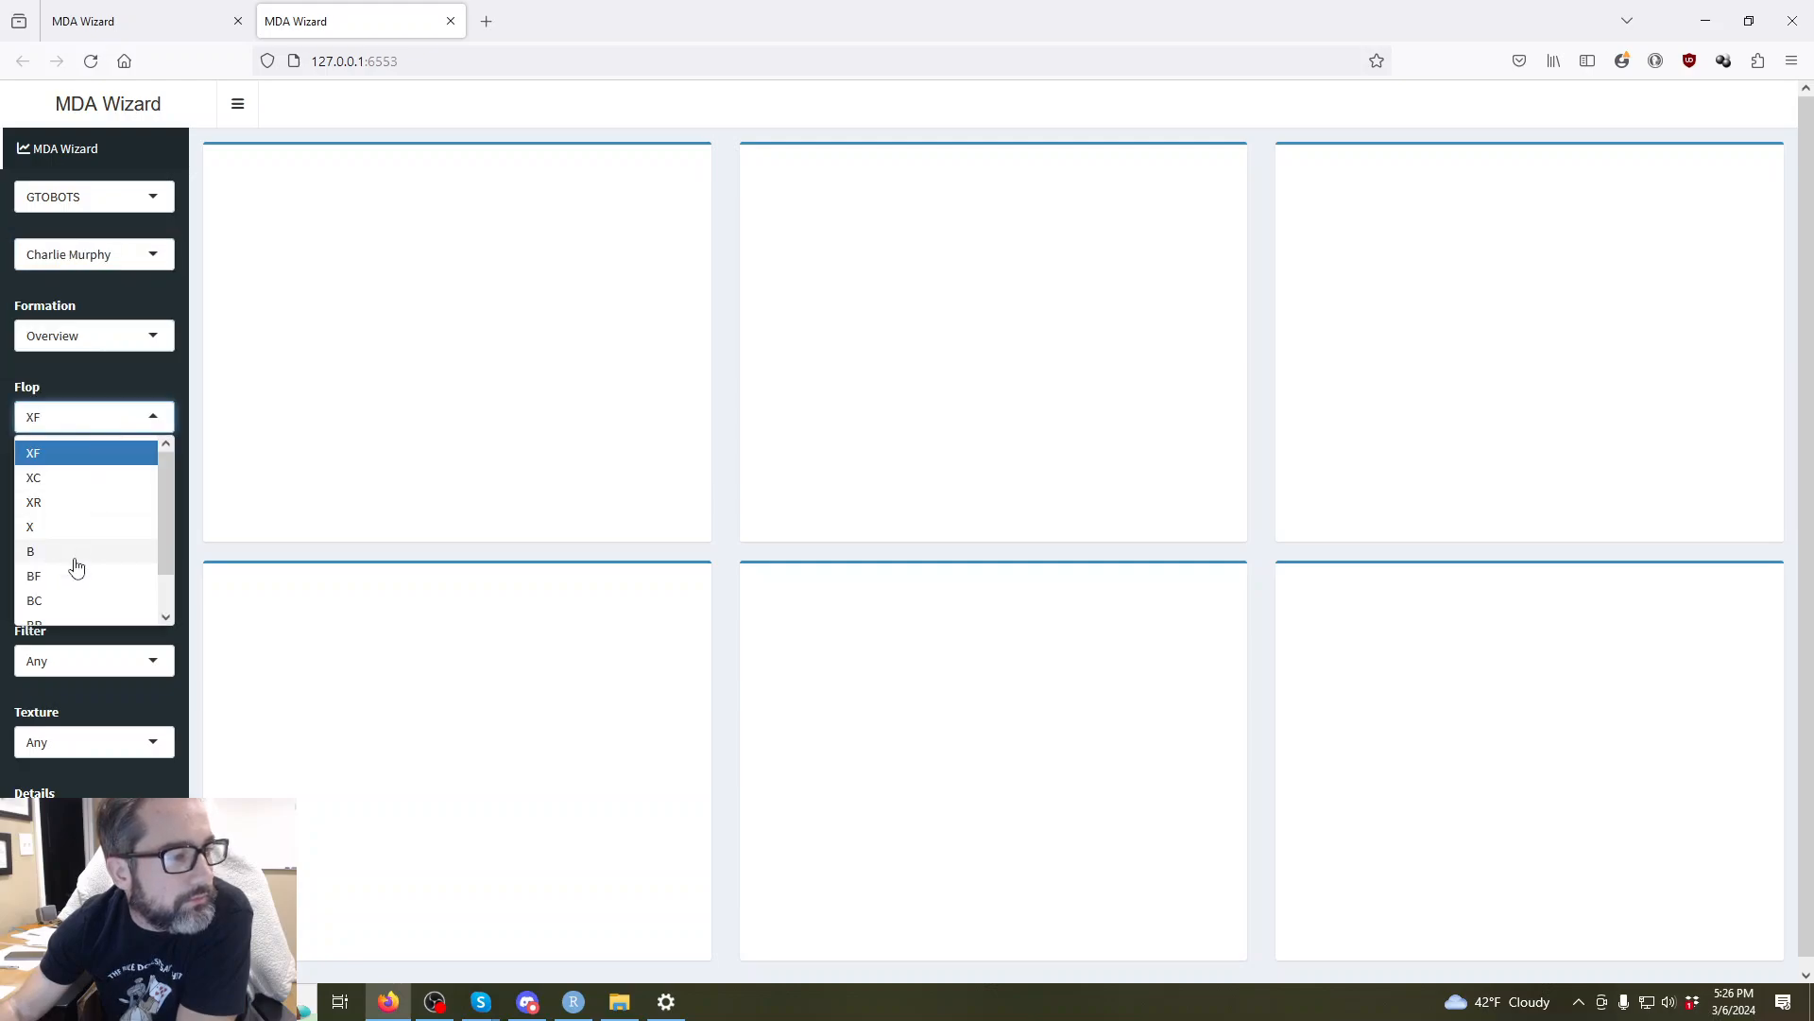
{"action": "left_click", "coordinate": [71, 553]}
{"action": "left_click", "coordinate": [56, 497]}
{"action": "left_click", "coordinate": [68, 661]}
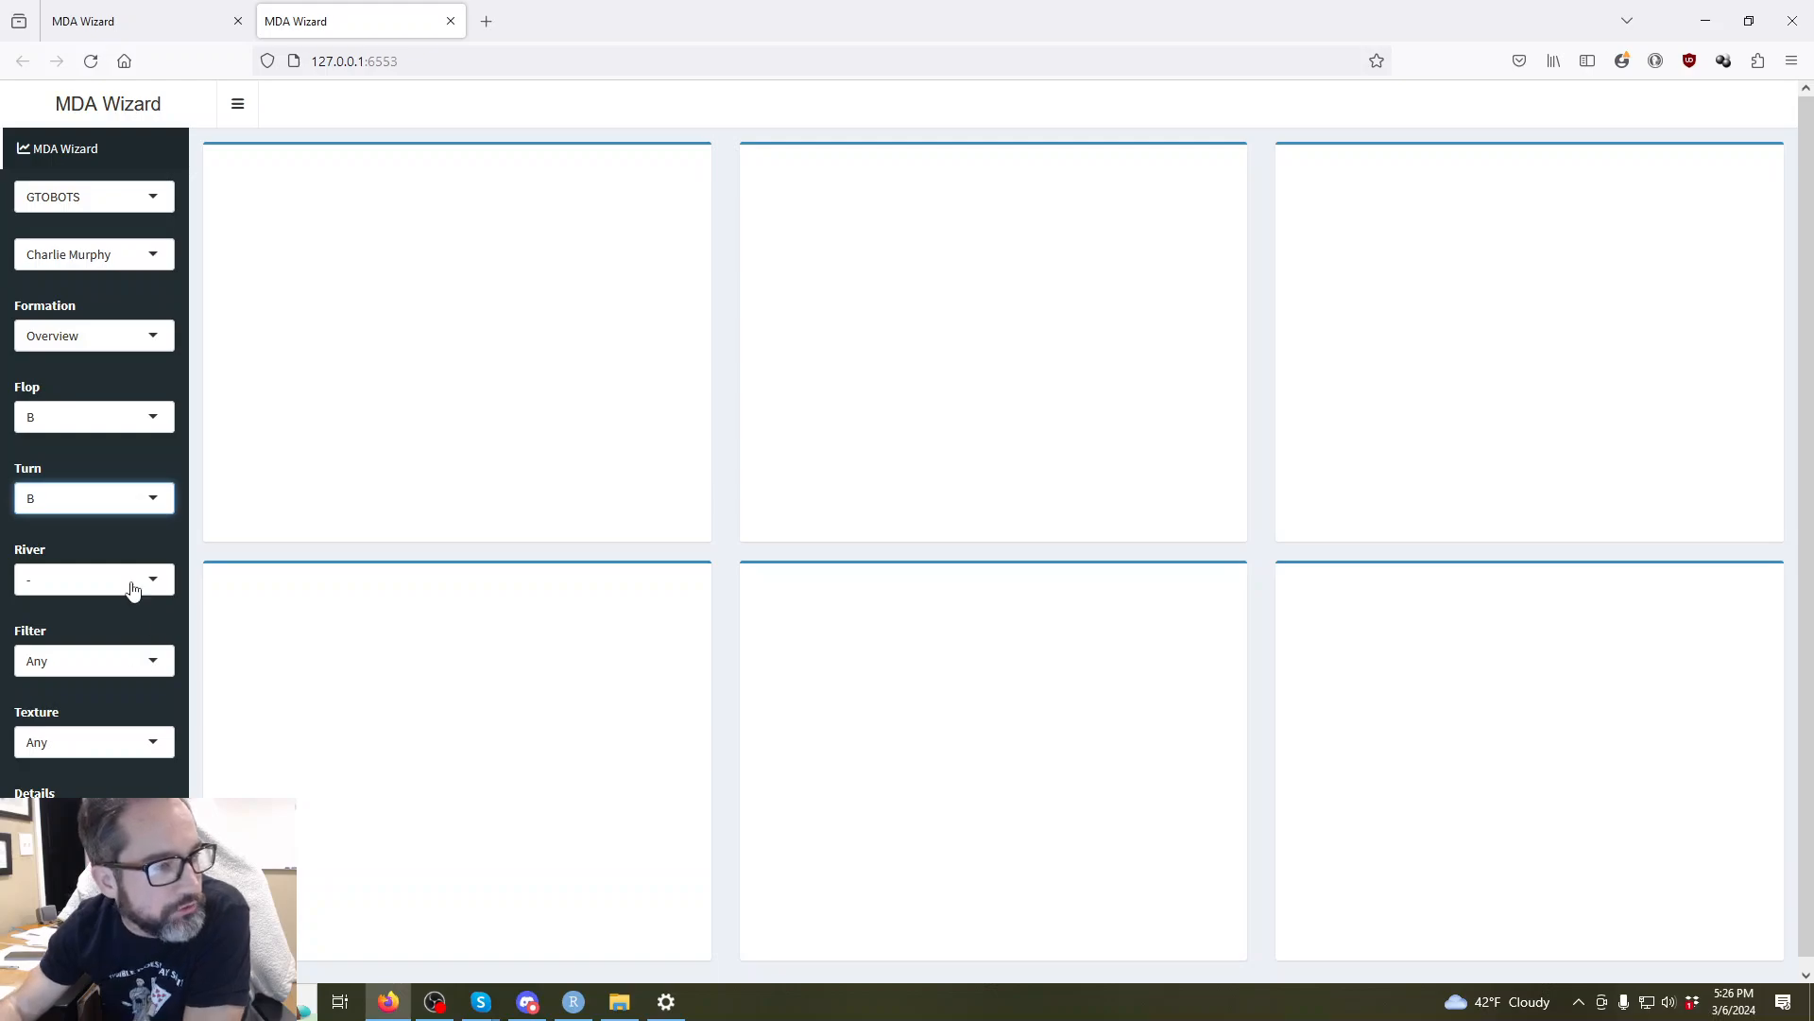
Set the Filter to After Small Bet, leaving the Texture at Any.
{"action": "left_click", "coordinate": [118, 652]}
{"action": "left_click", "coordinate": [117, 696]}
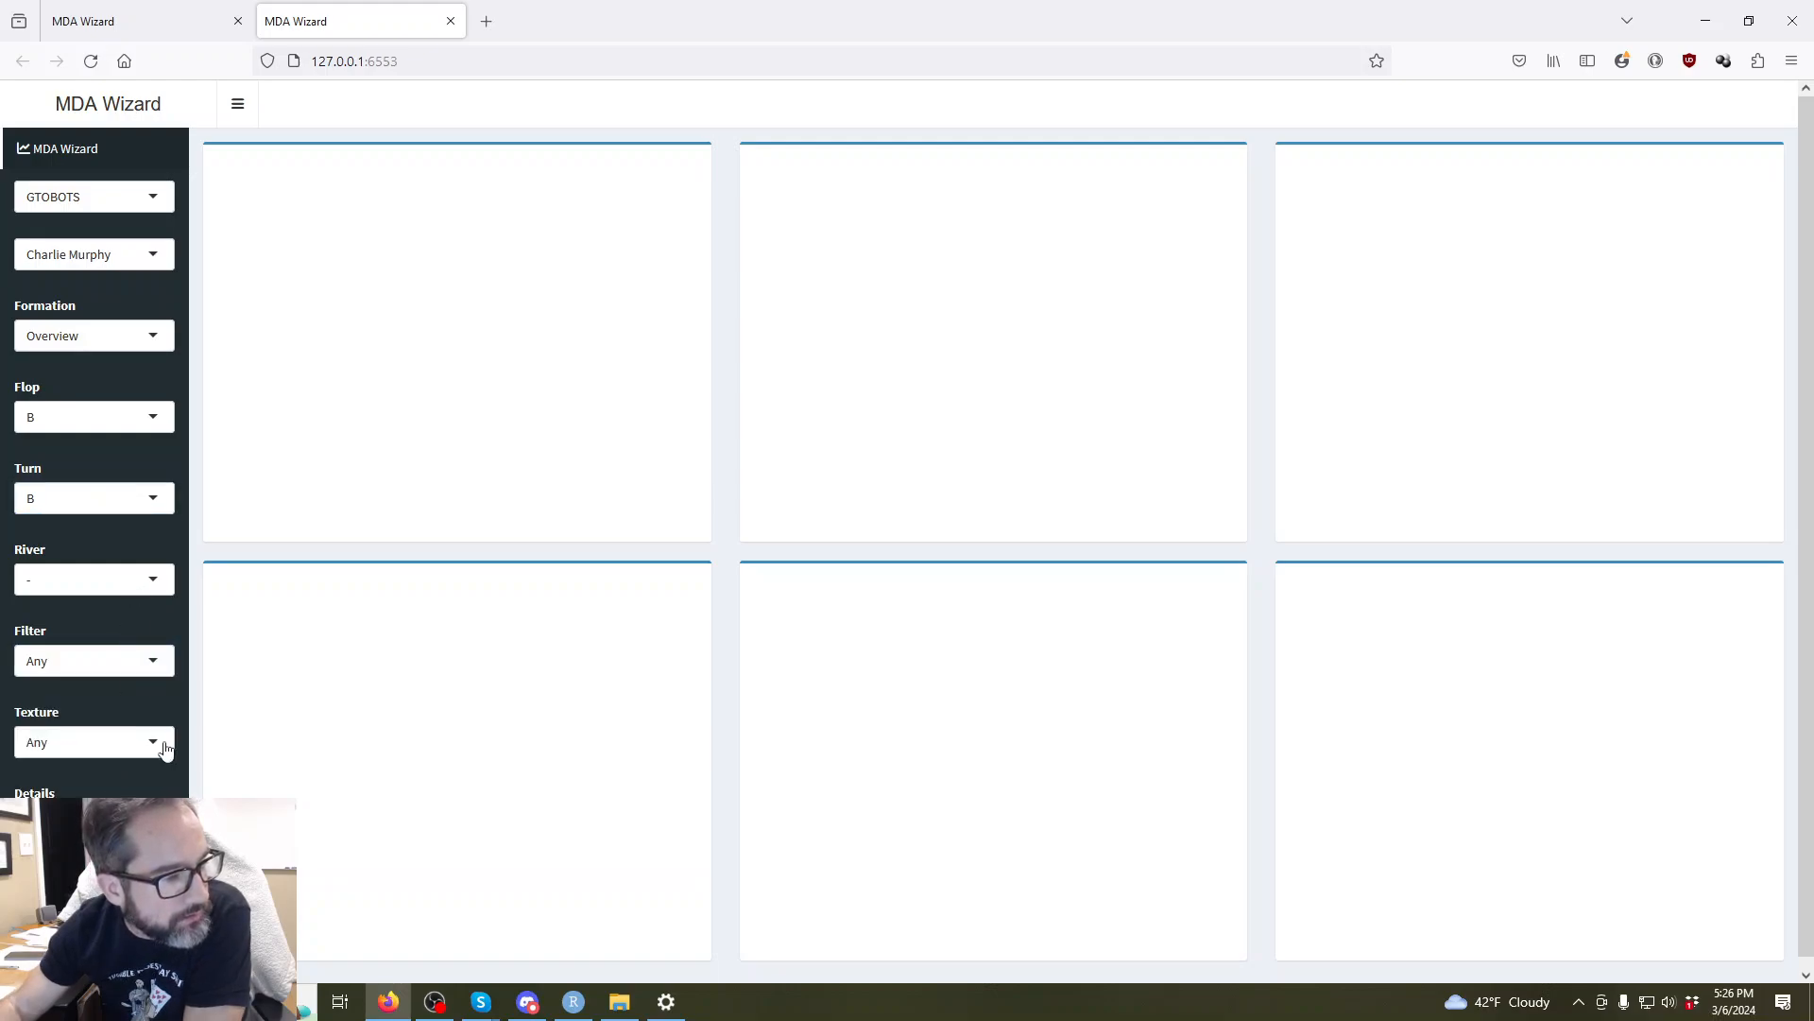
{"action": "left_click", "coordinate": [108, 742]}
{"action": "left_click", "coordinate": [105, 659]}
{"action": "left_click", "coordinate": [85, 893]}
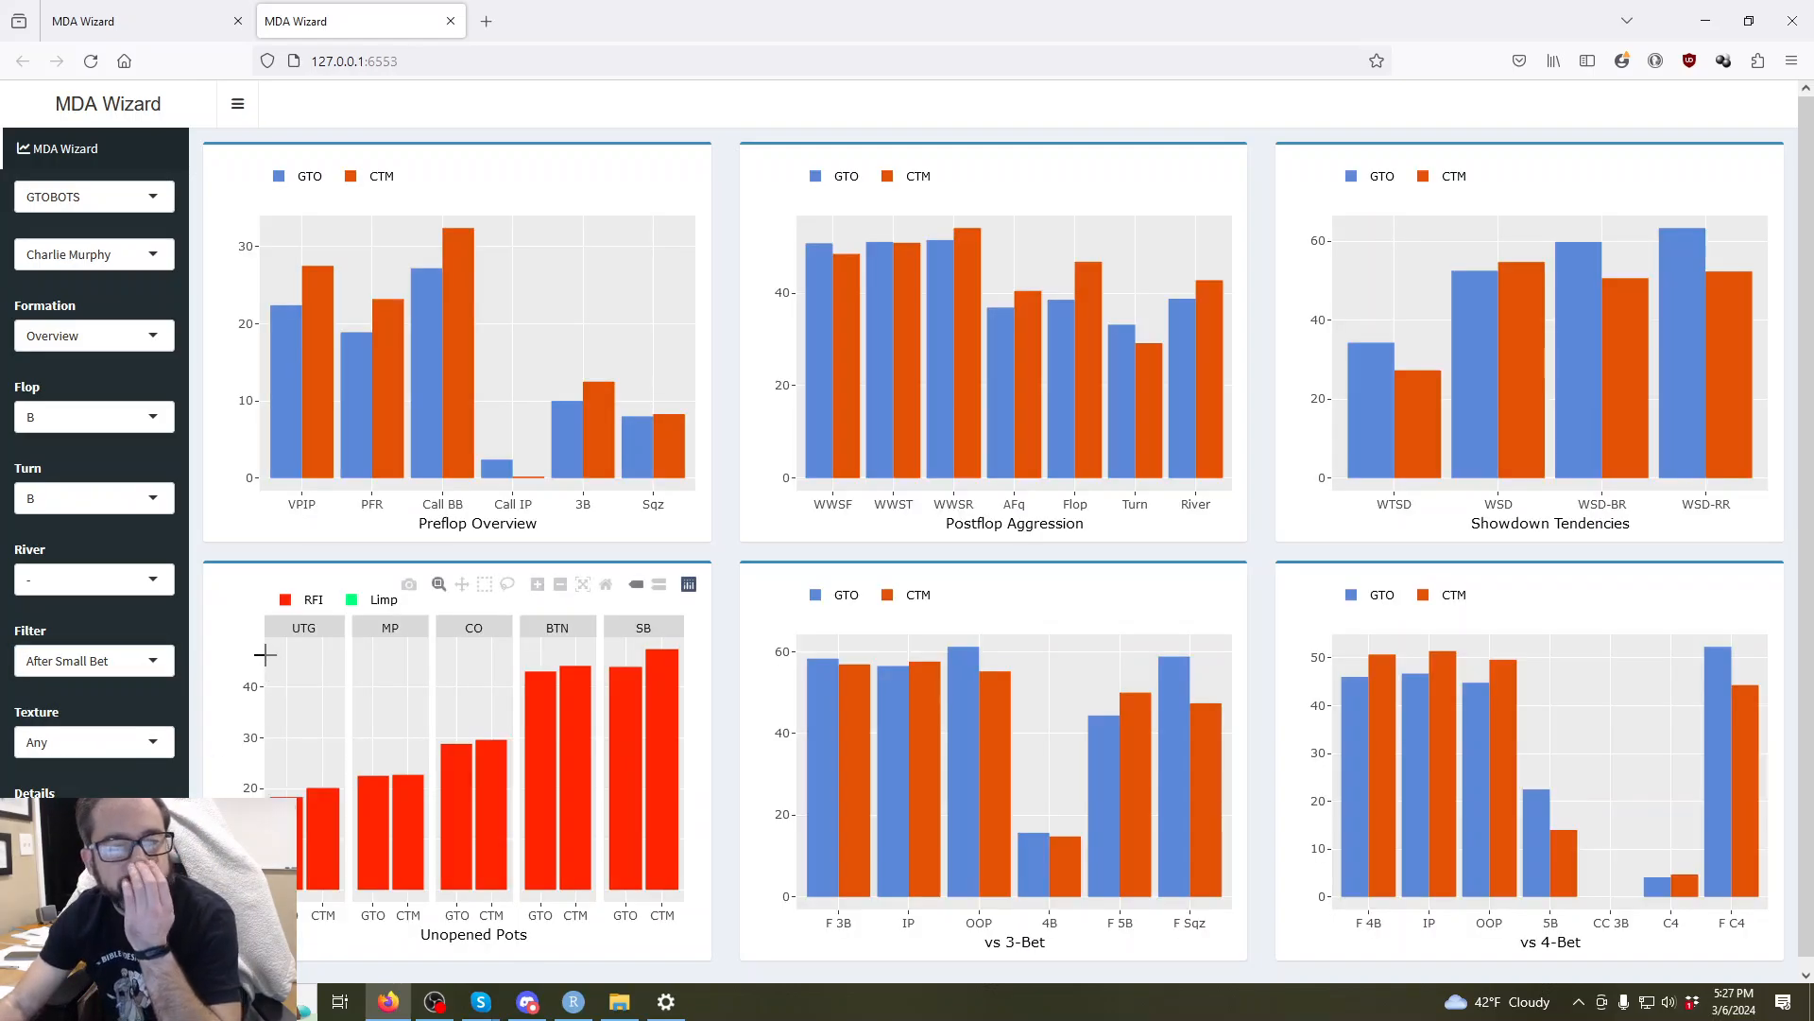
Set the Formation to SRP IP vs BB as PFR.
{"action": "mouse_move", "coordinate": [294, 464]}
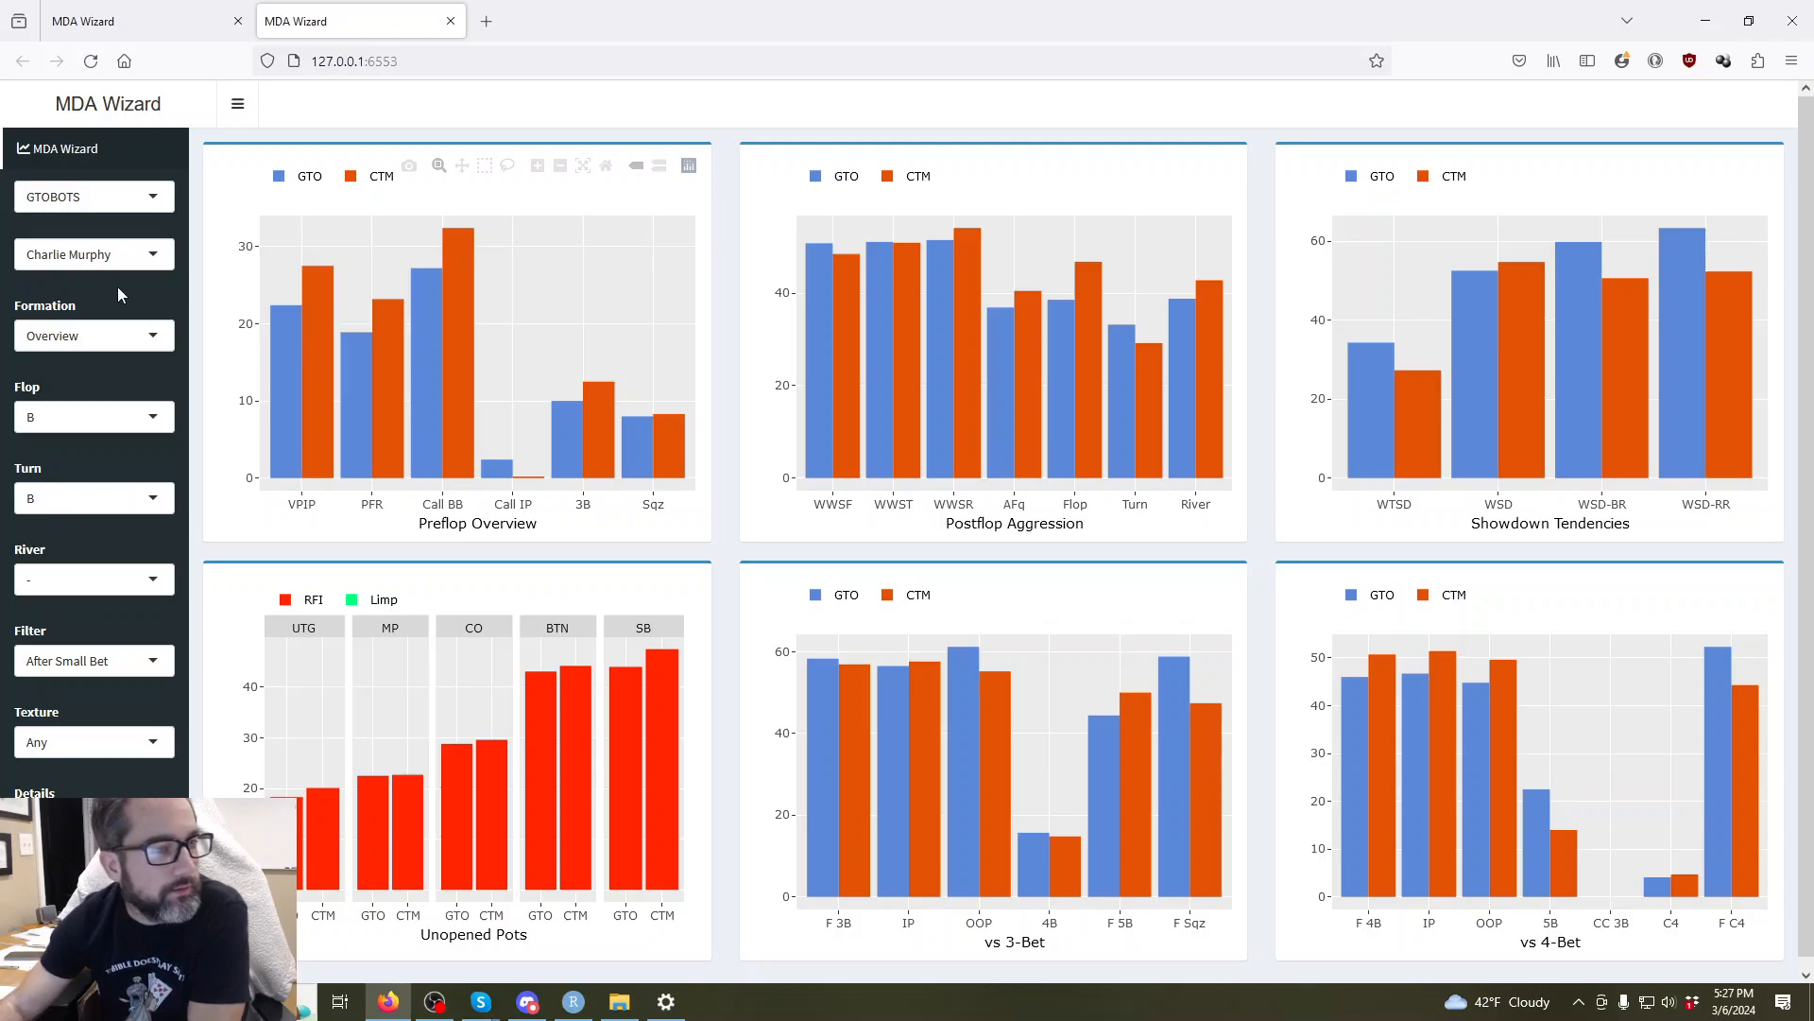
{"action": "left_click", "coordinate": [109, 342]}
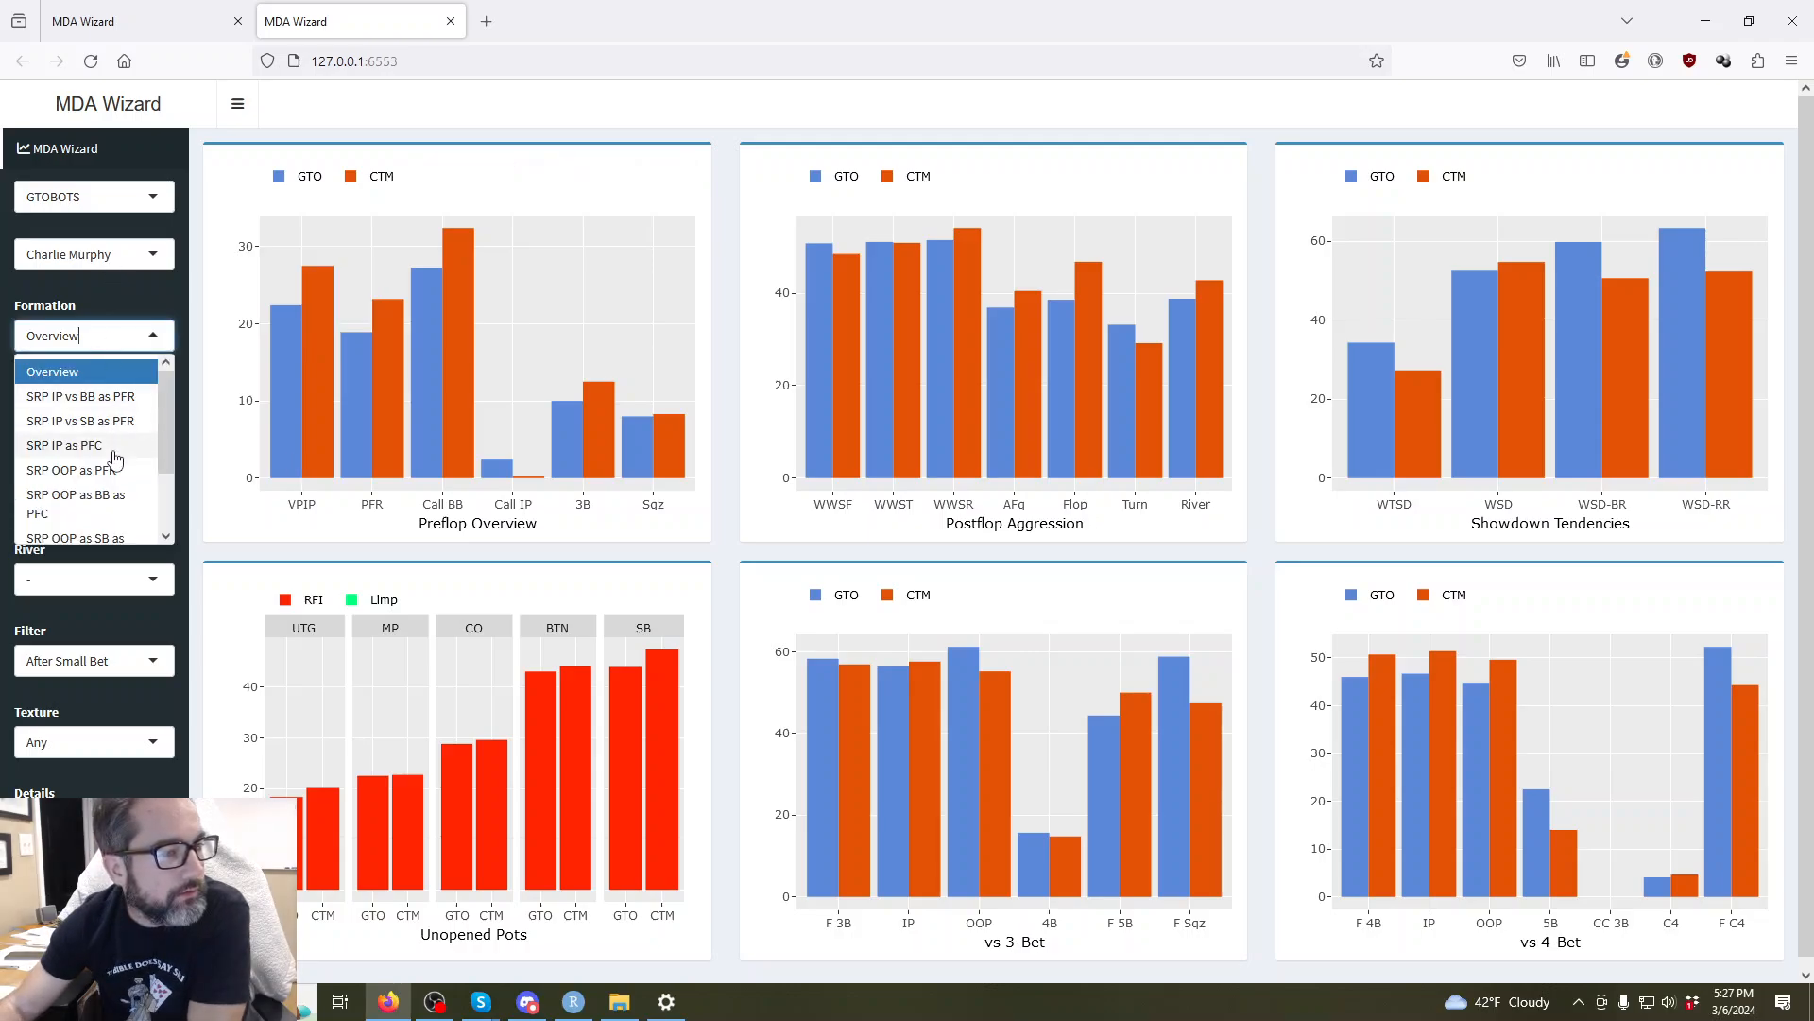
{"action": "left_click", "coordinate": [146, 161]}
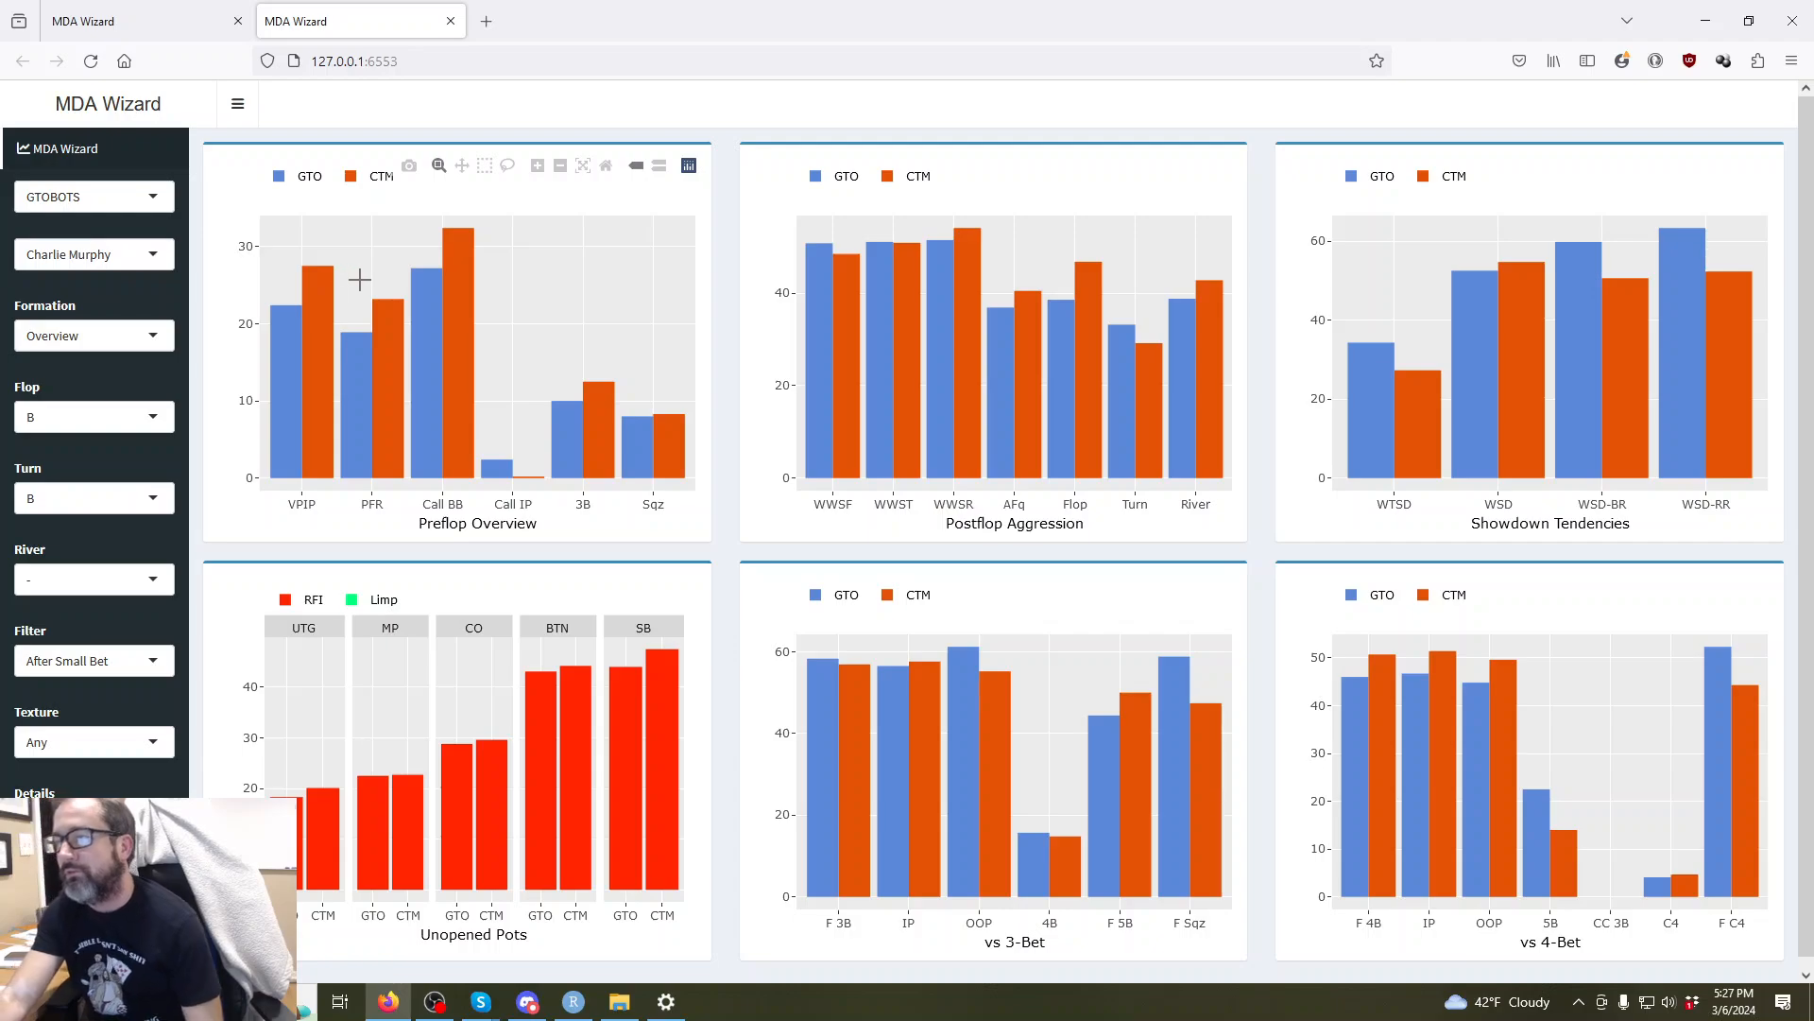
{"action": "left_click", "coordinate": [82, 338]}
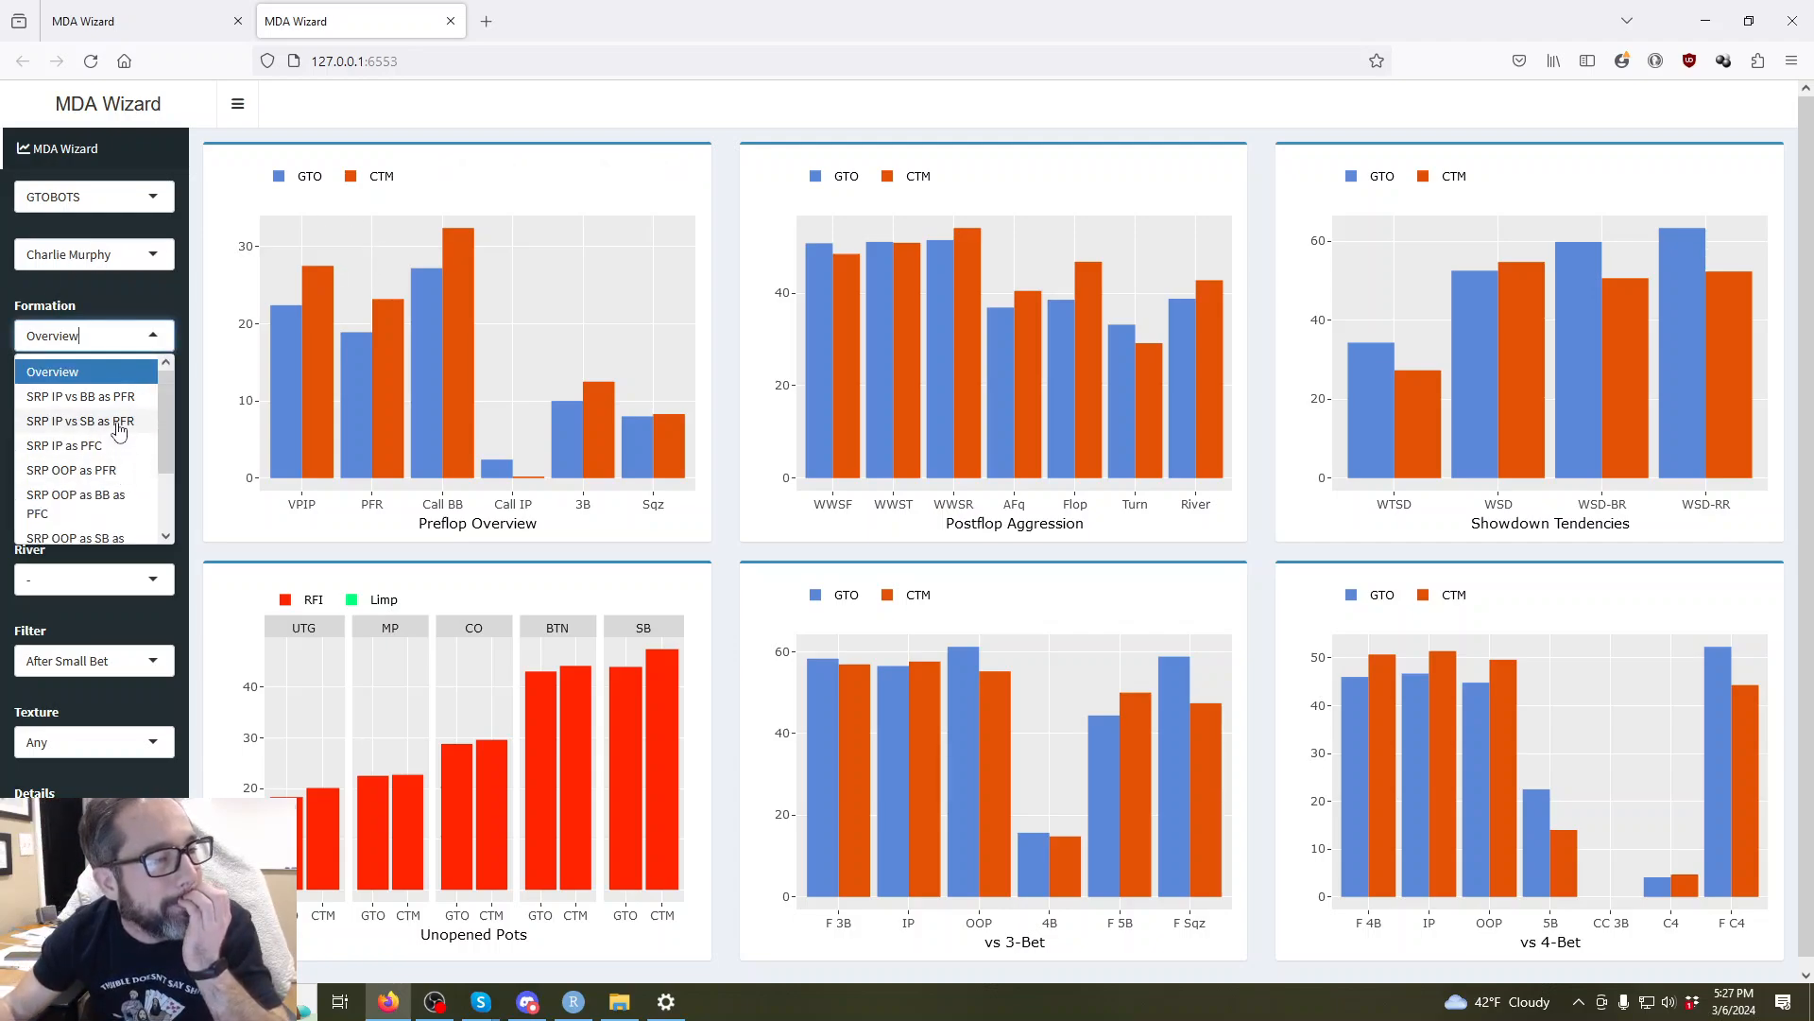
{"action": "left_click", "coordinate": [117, 401]}
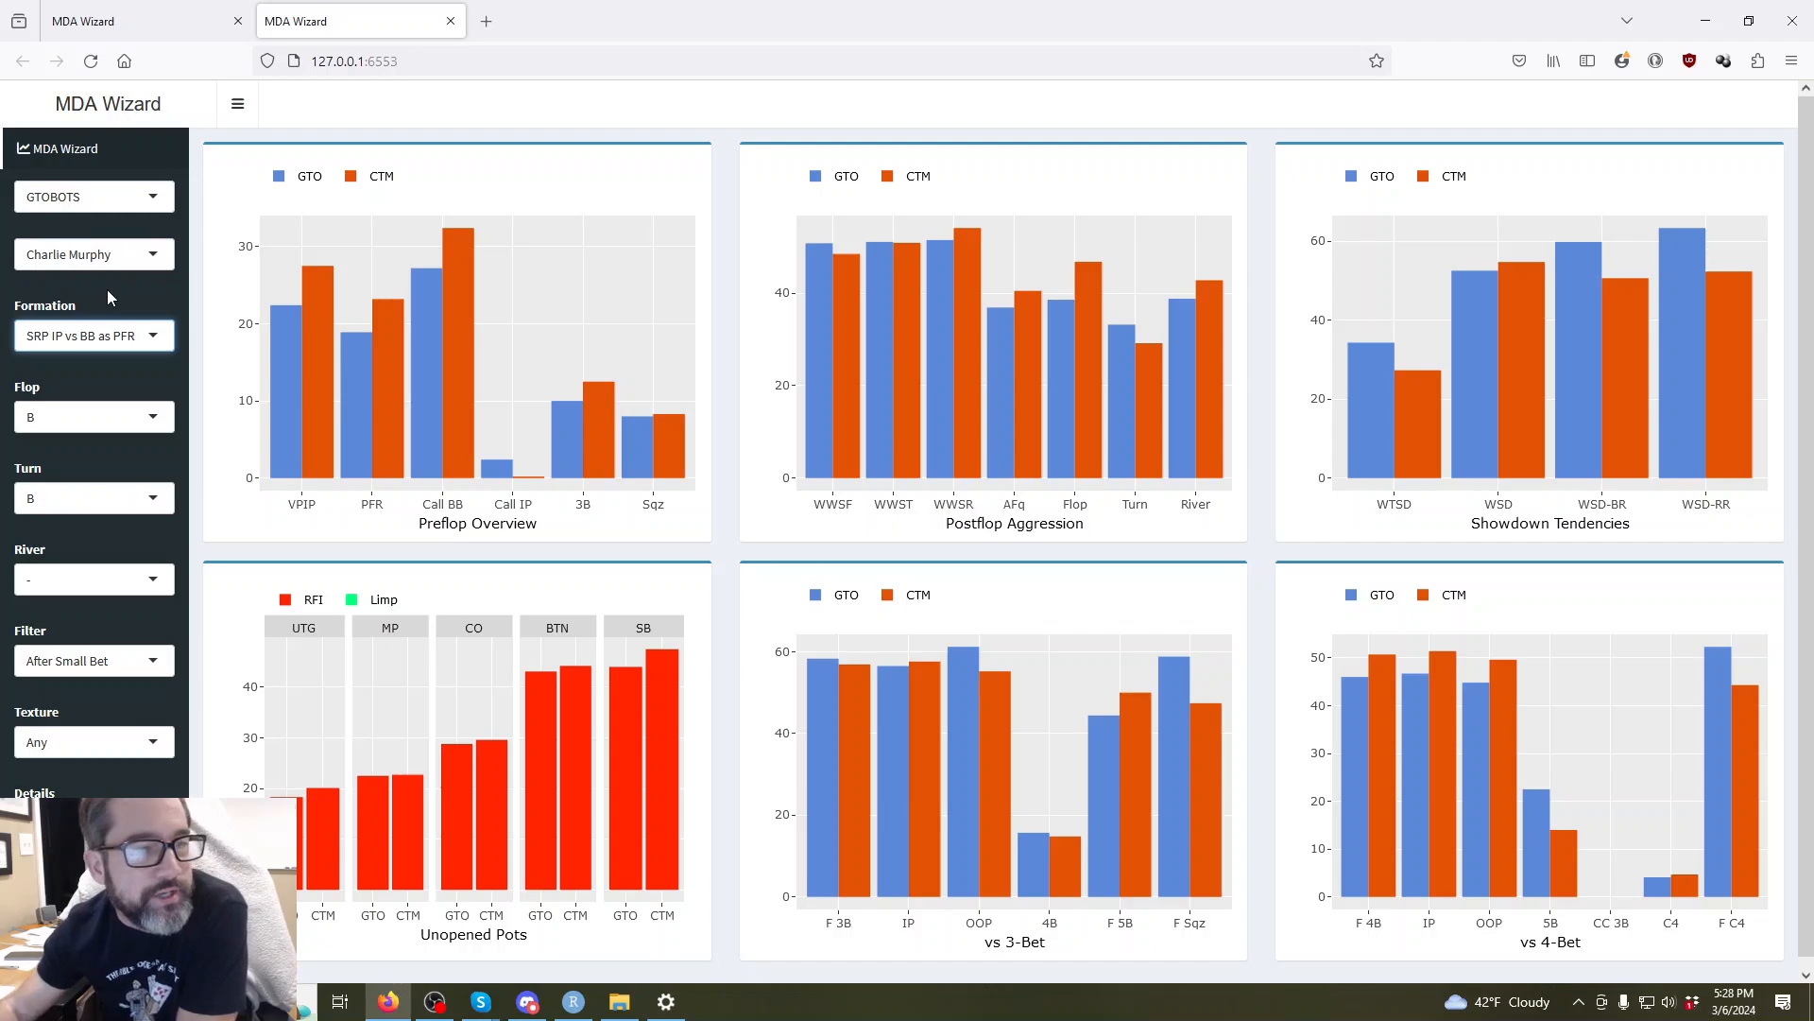
{"action": "left_click", "coordinate": [109, 291]}
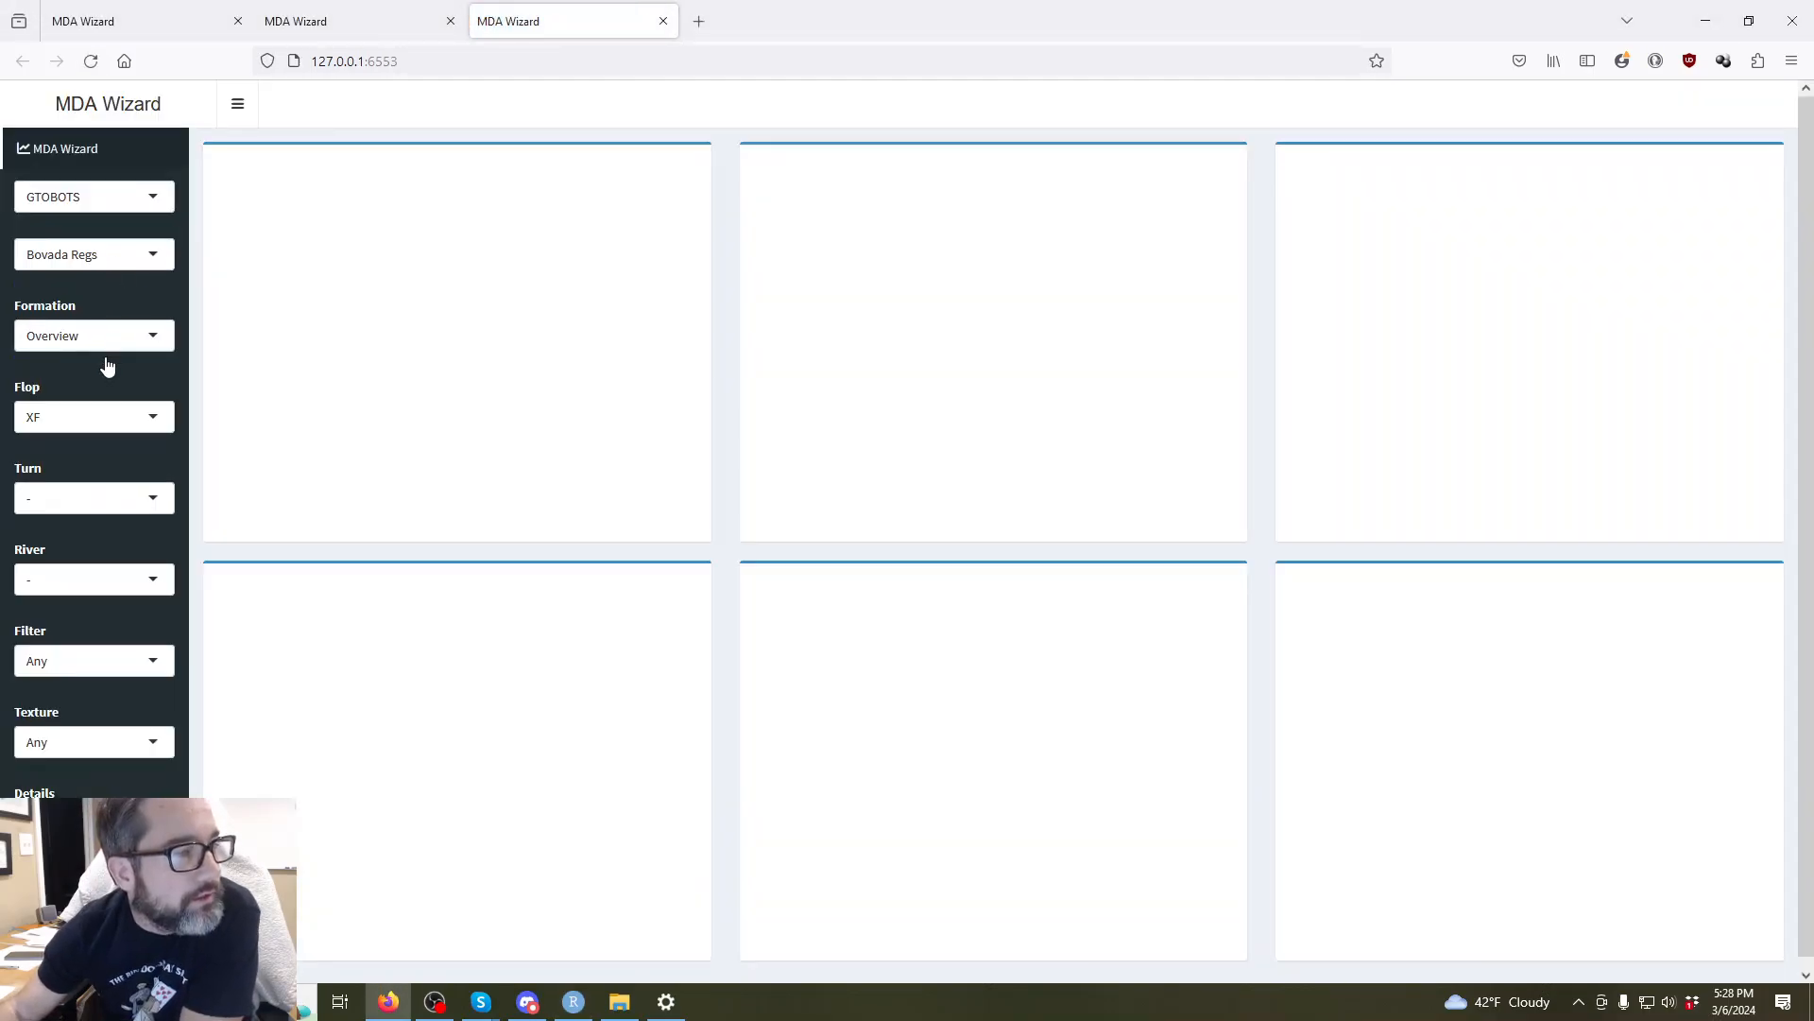
Set the Formation to SRP OOP as BB as PFC and load the GTOBOTS versus Bovada Regs charts for flop XF.
{"action": "left_click", "coordinate": [84, 342]}
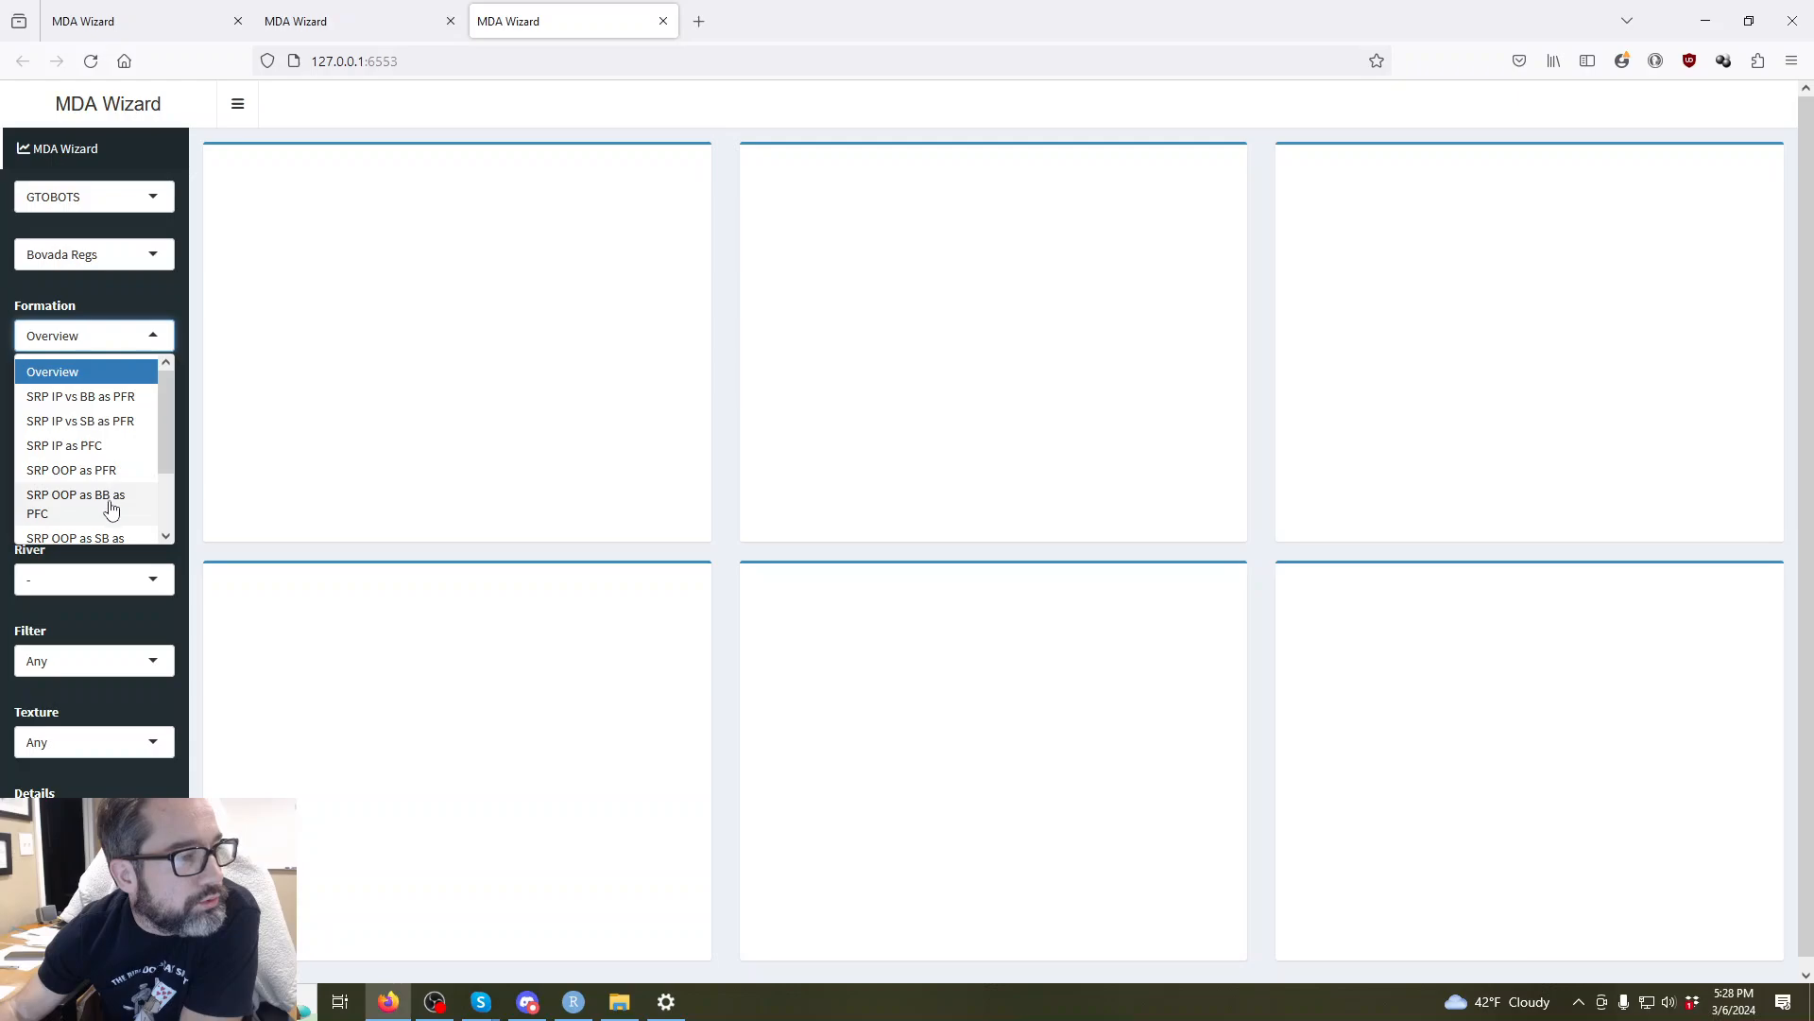
{"action": "left_click", "coordinate": [111, 504]}
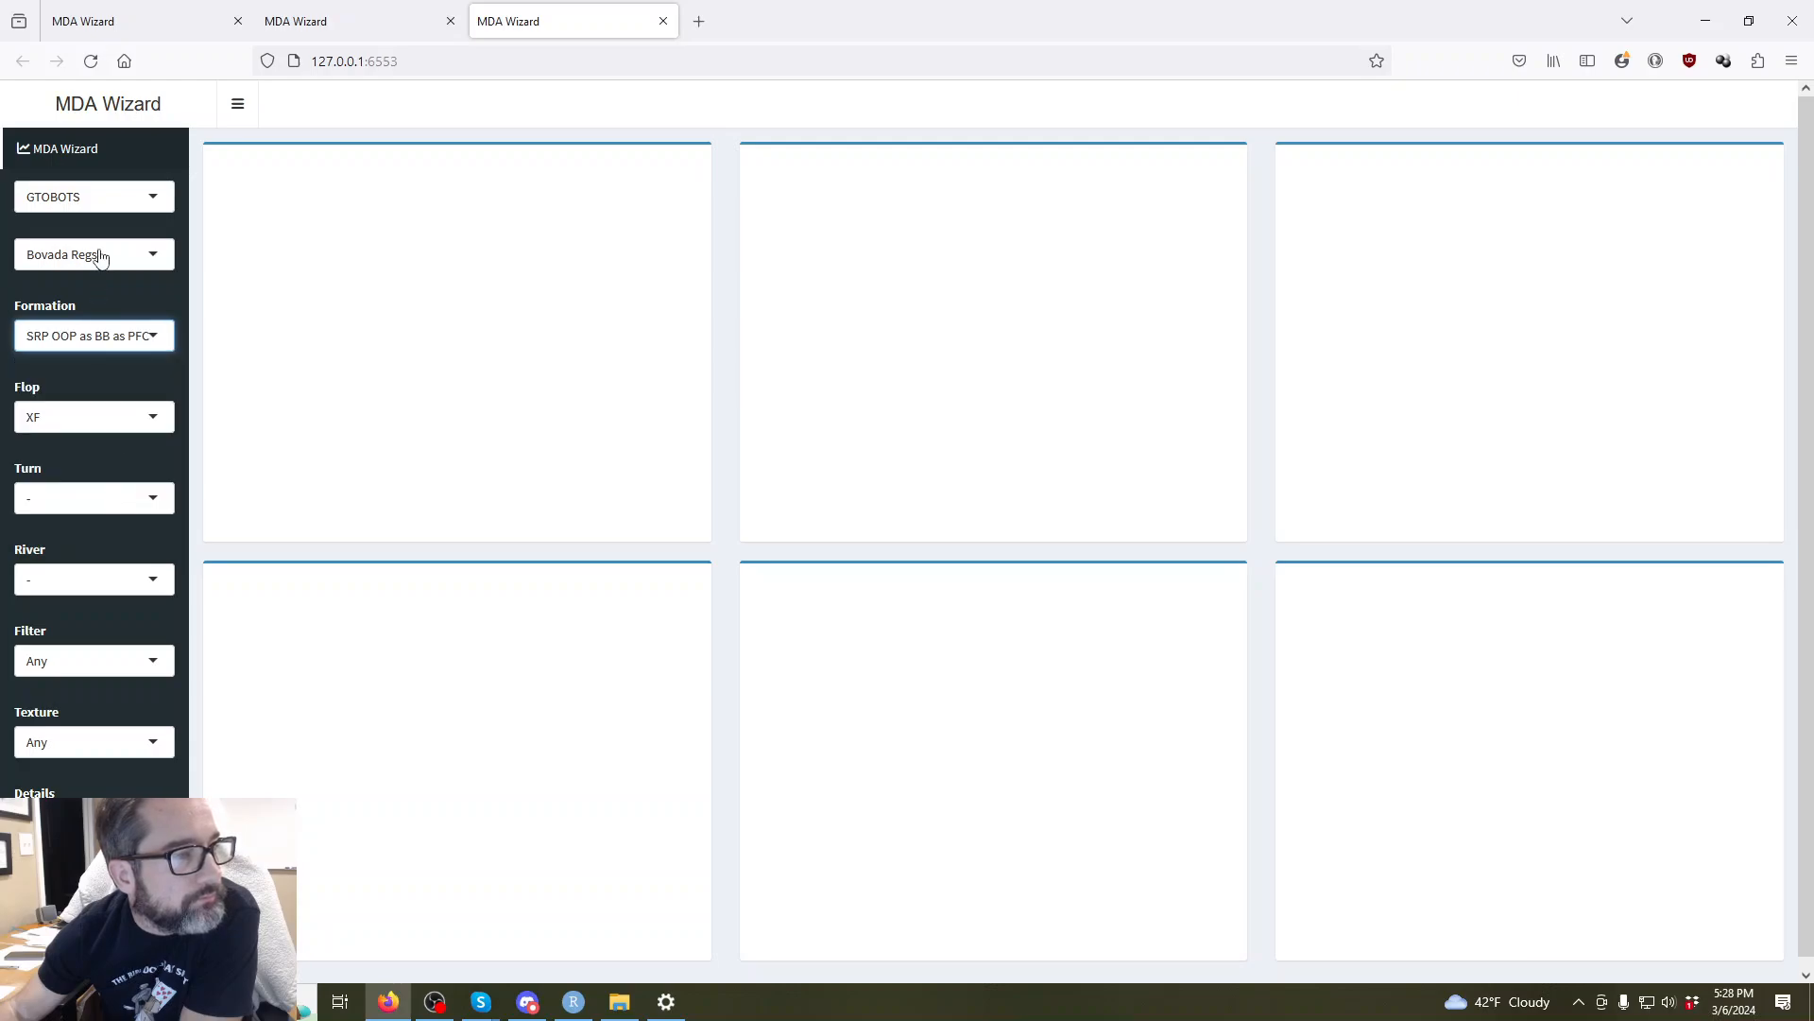
{"action": "left_click", "coordinate": [99, 252]}
{"action": "left_click", "coordinate": [114, 236]}
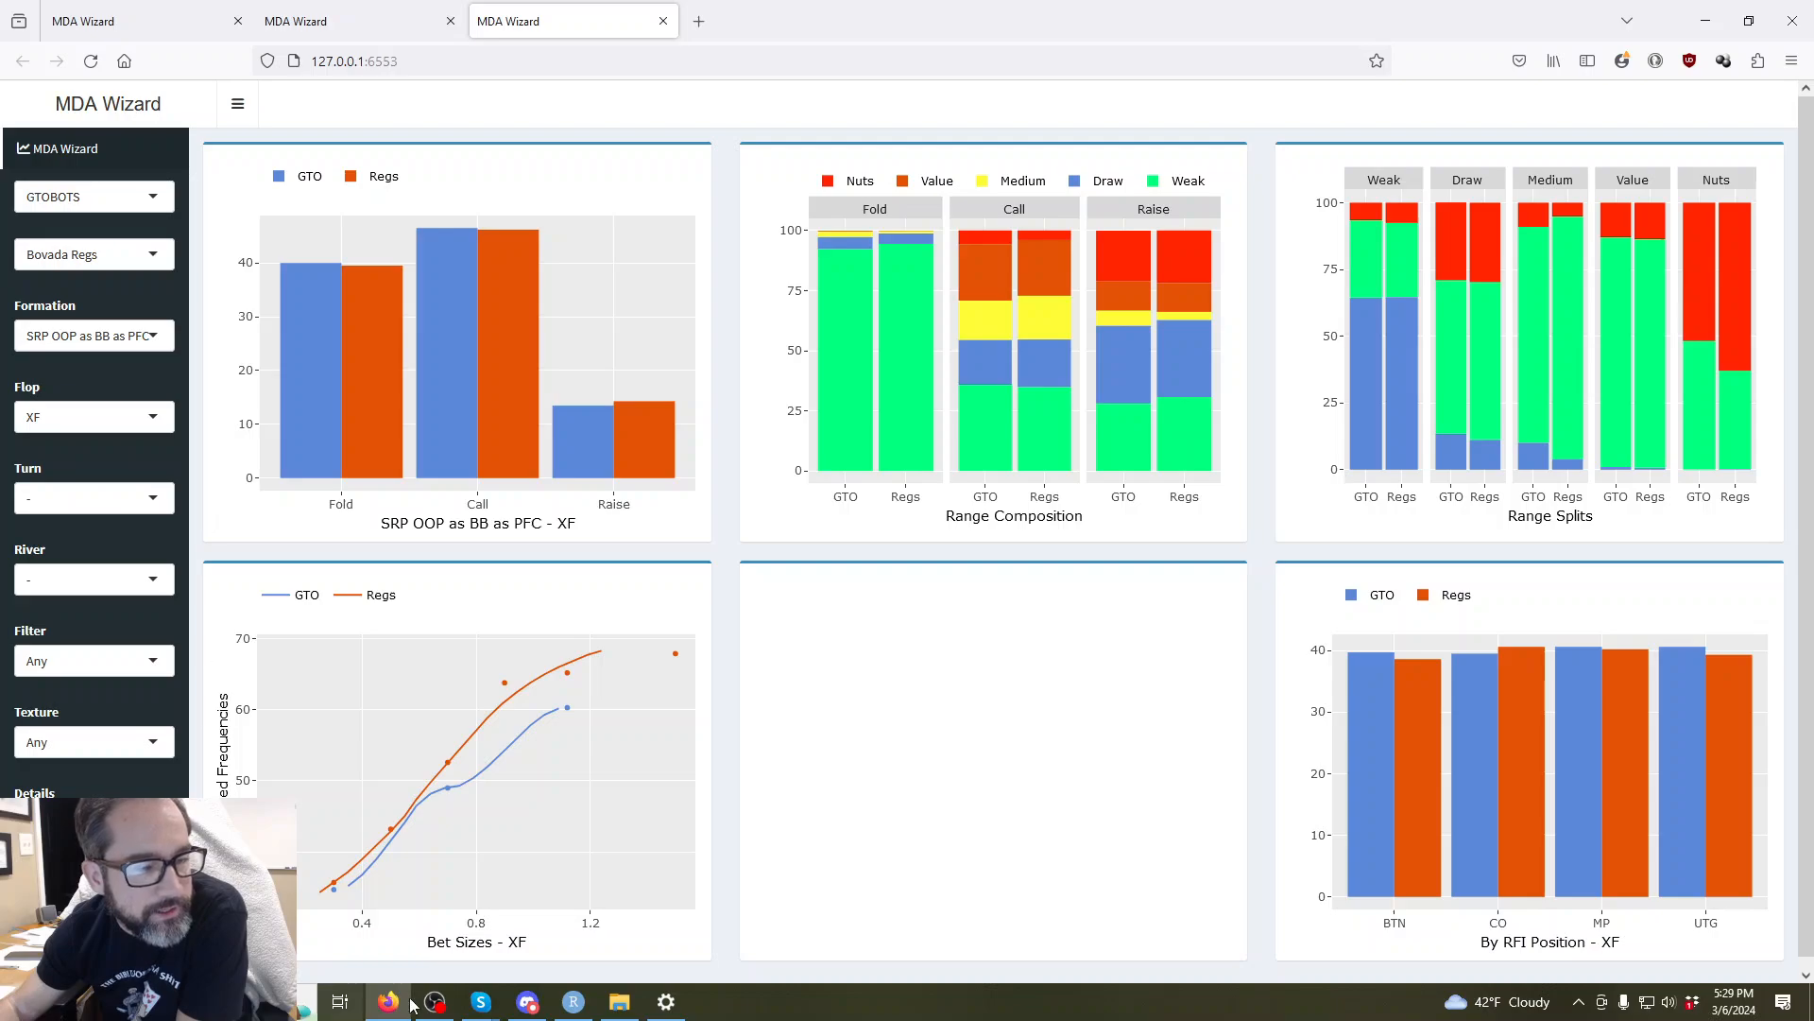
Compare the GTO and Regs frequencies across bet sizes in the XF line, and check the range splits by hand category.
{"action": "mouse_move", "coordinate": [507, 680]}
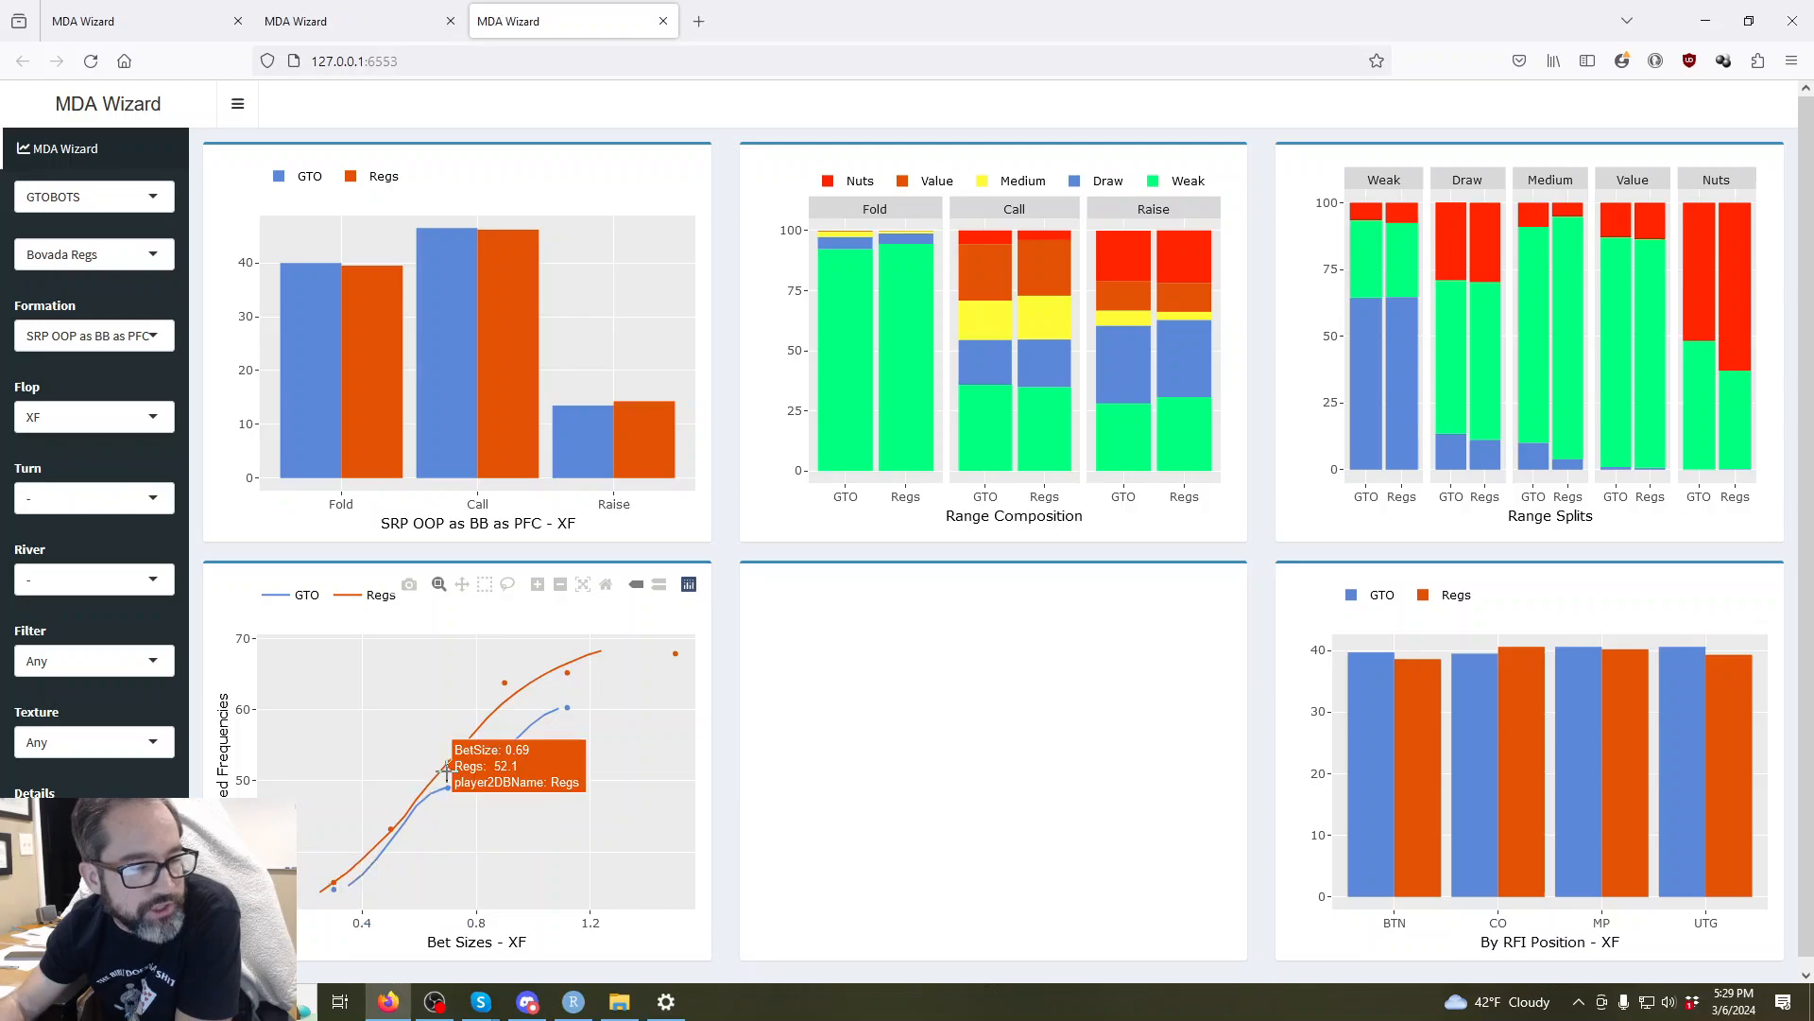
{"action": "mouse_move", "coordinate": [452, 780]}
{"action": "mouse_move", "coordinate": [569, 707]}
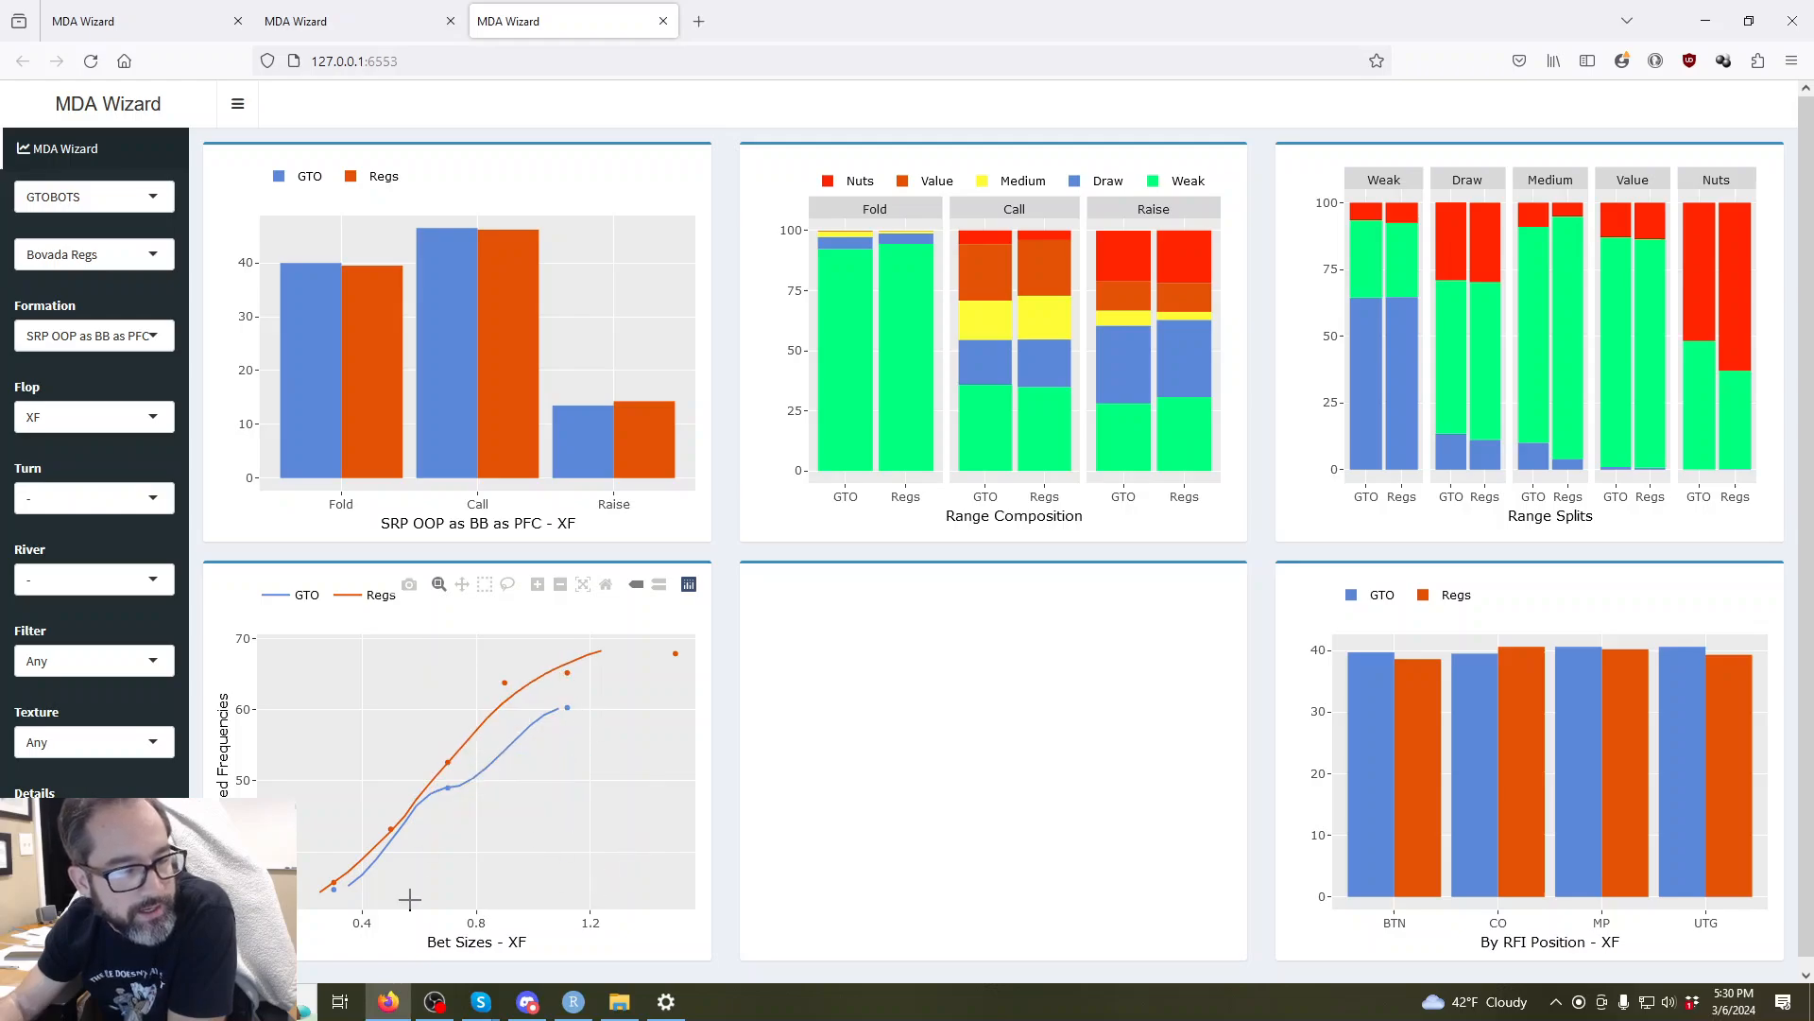
{"action": "mouse_move", "coordinate": [511, 752]}
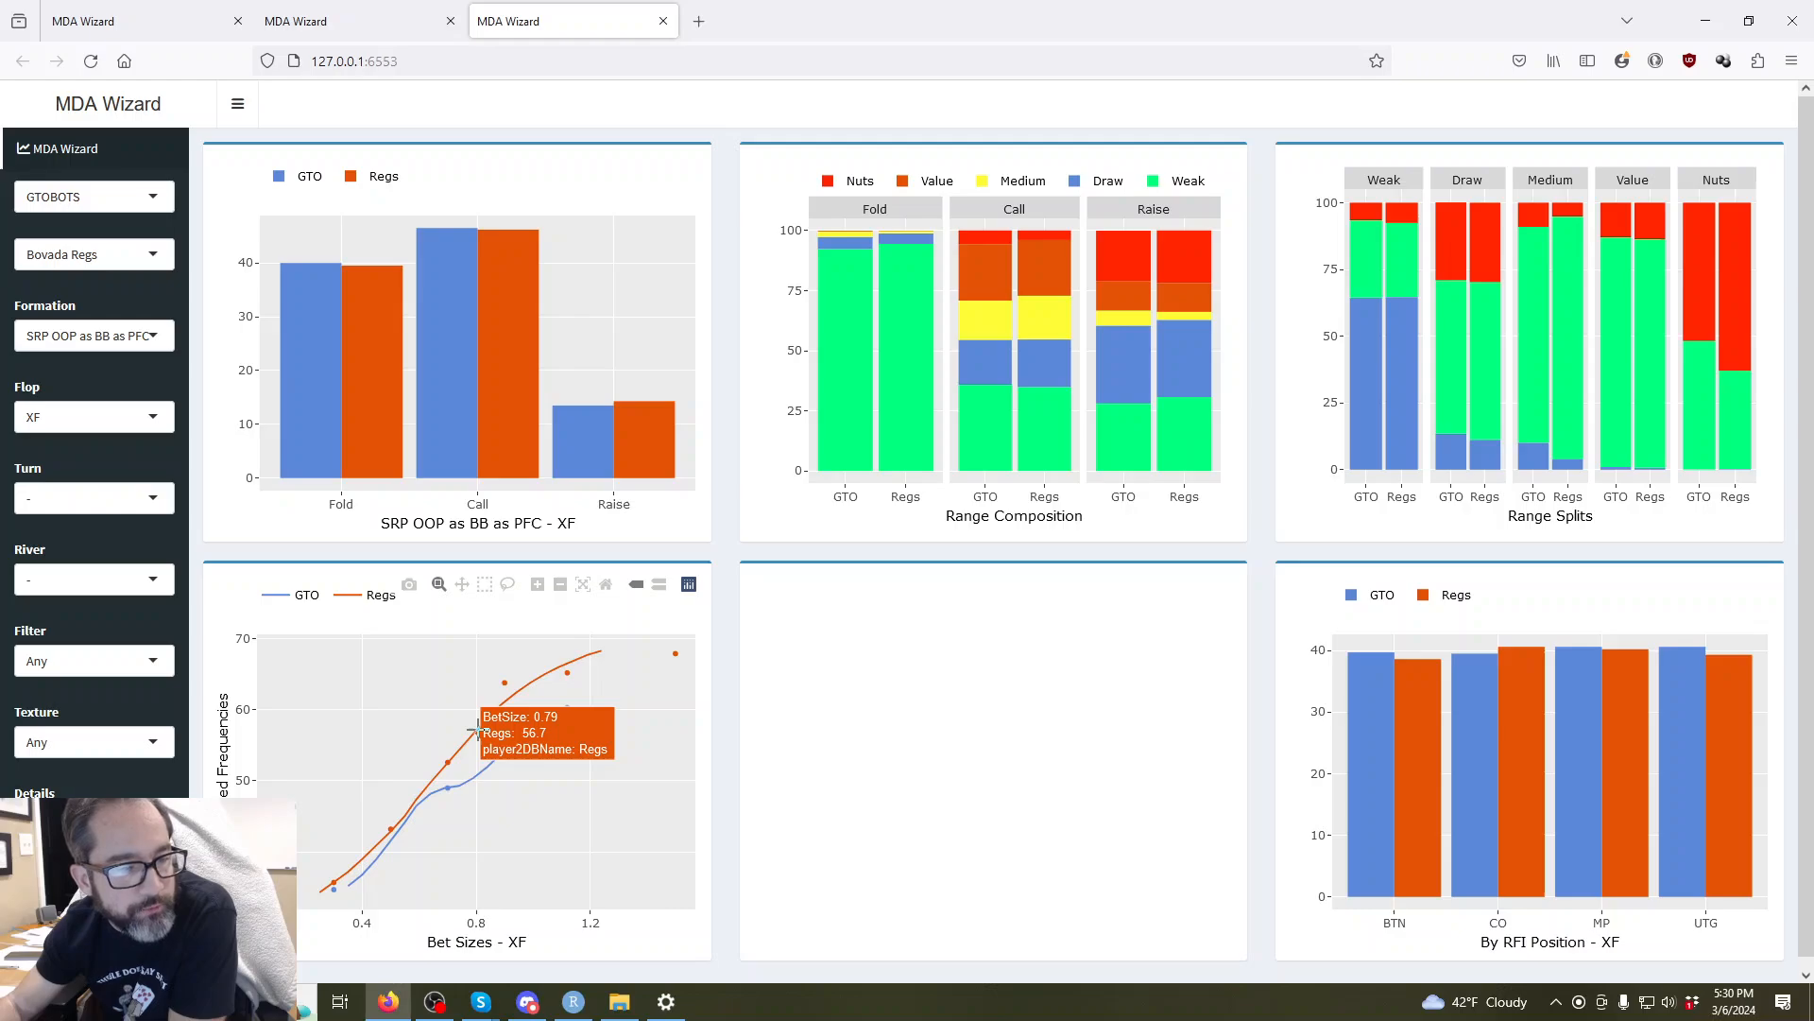
{"action": "mouse_move", "coordinate": [393, 817]}
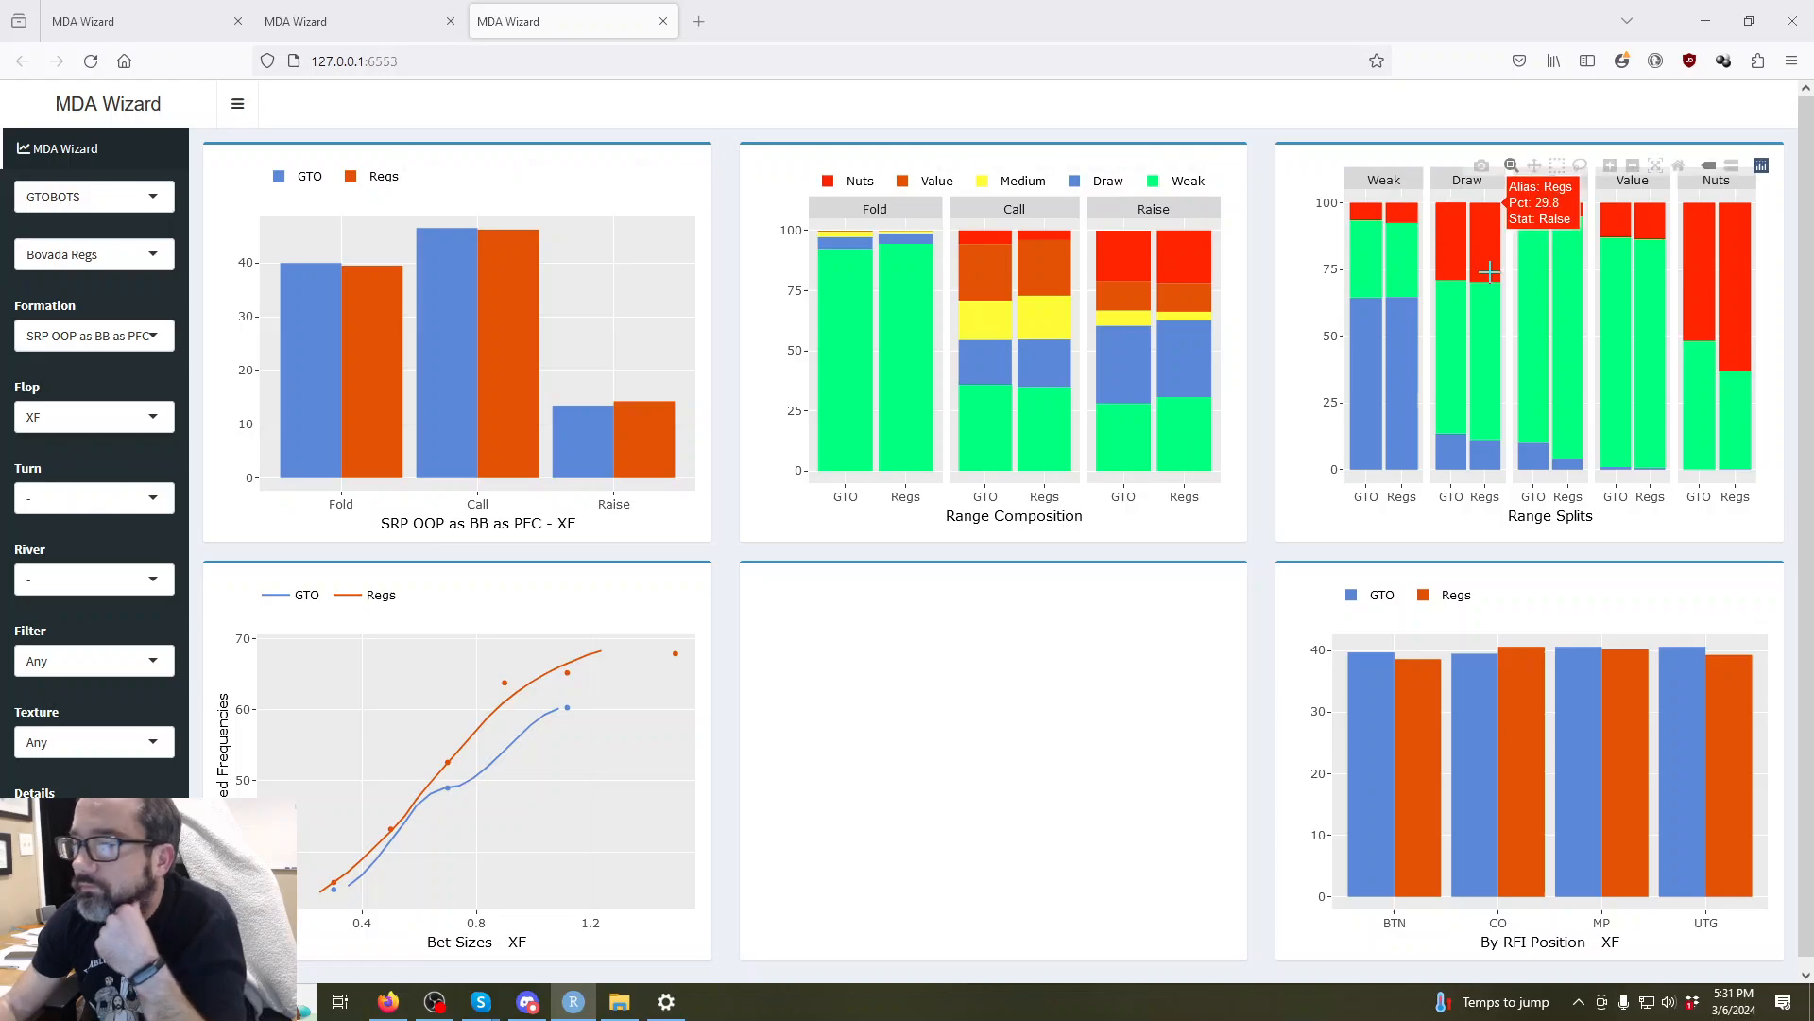
{"action": "mouse_move", "coordinate": [1443, 352]}
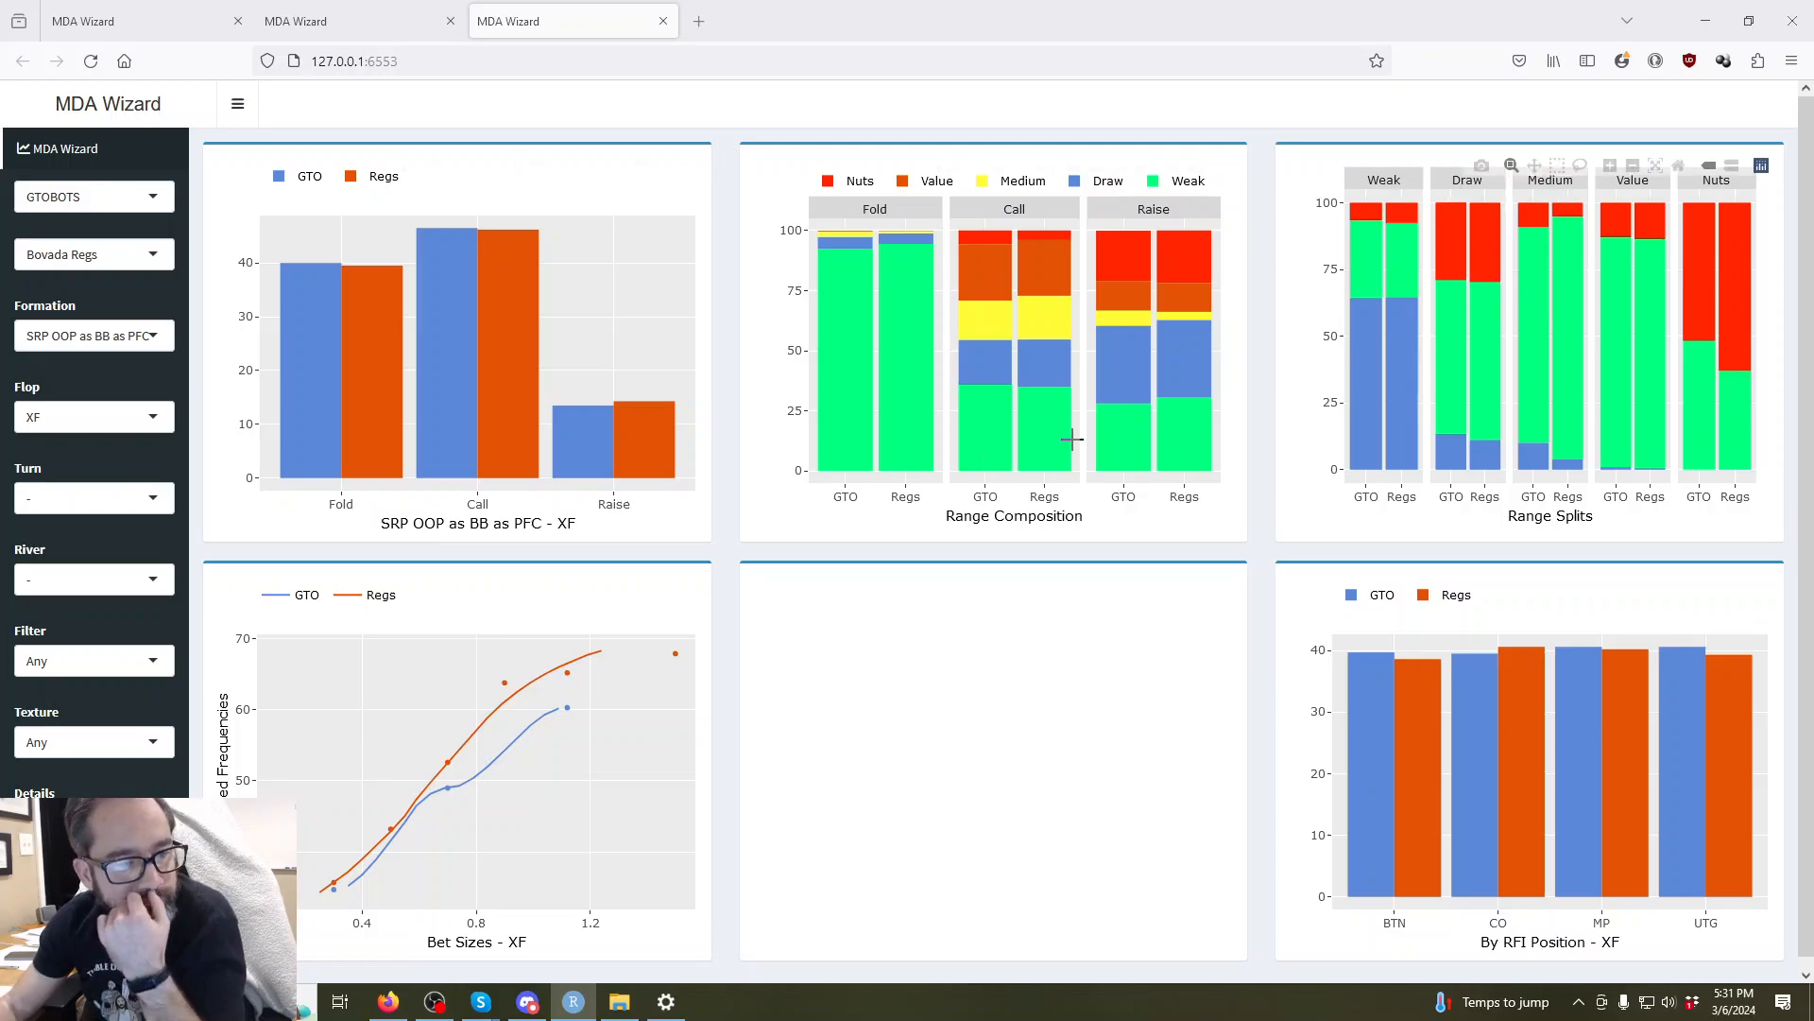
{"action": "mouse_move", "coordinate": [553, 463]}
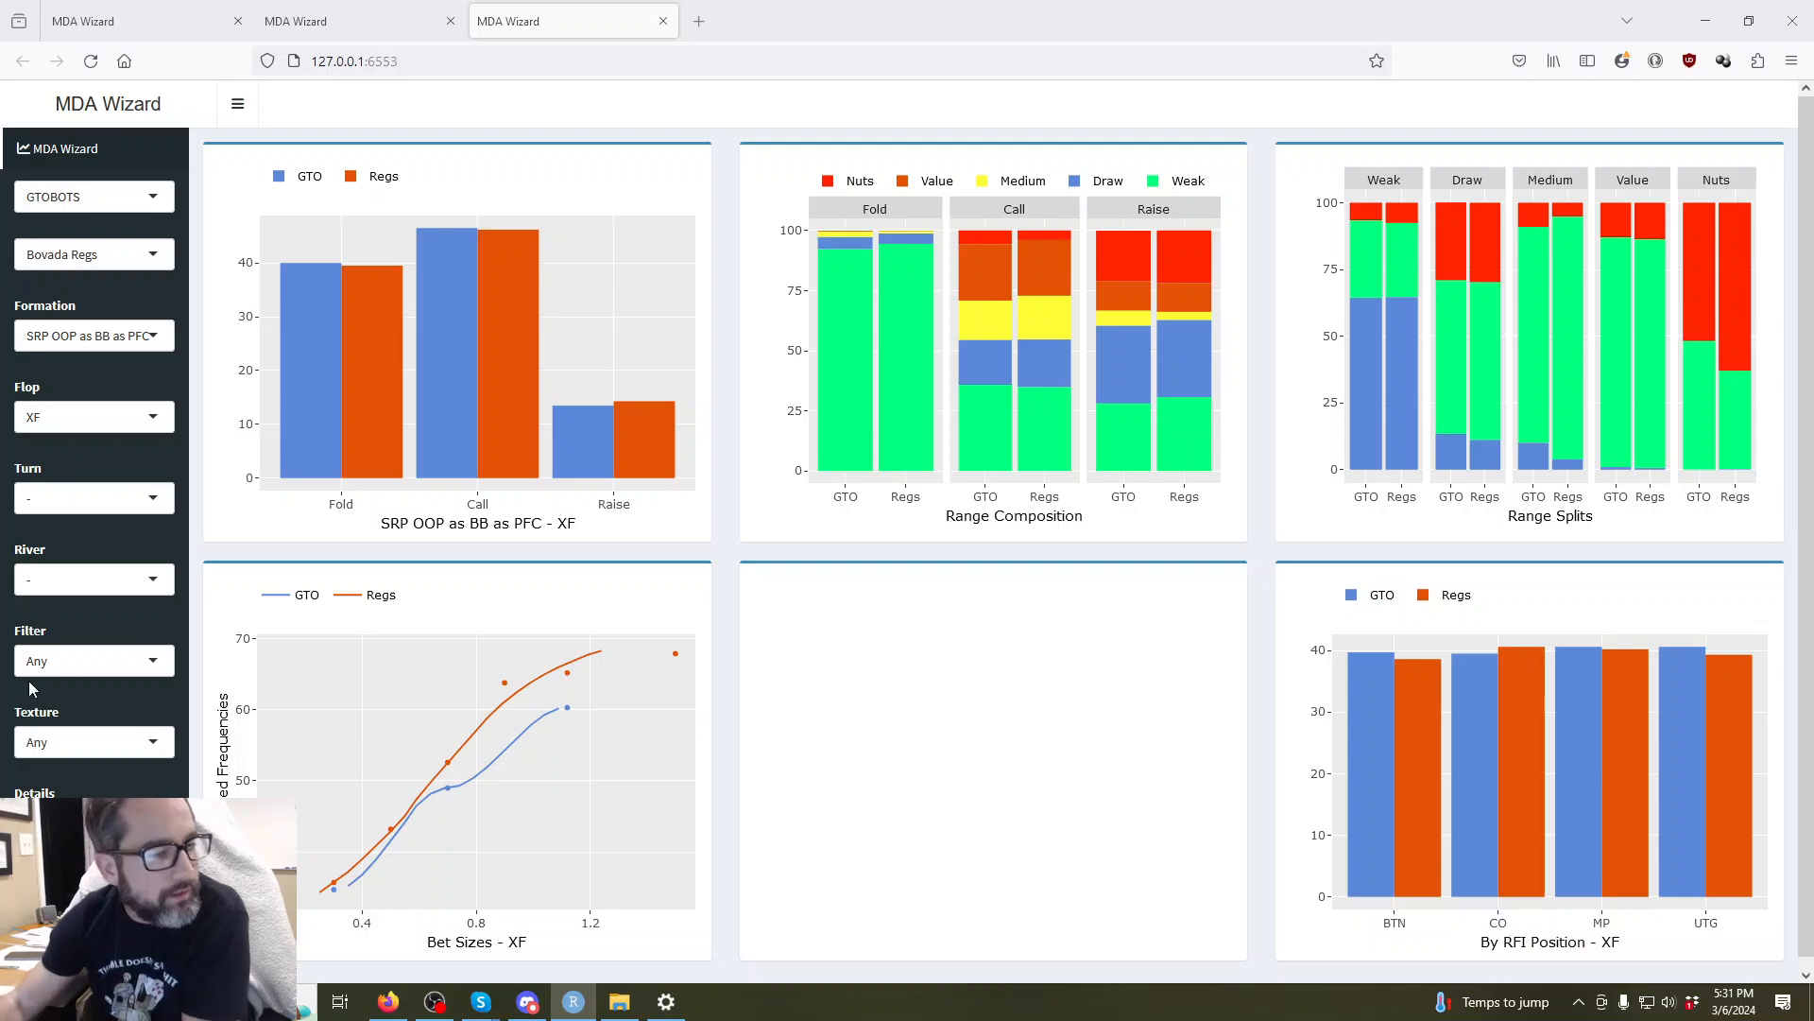
Set the Filter to Overbet, leaving Texture at Any, and show the XF frequency and composition by flop texture.
{"action": "left_click", "coordinate": [61, 670]}
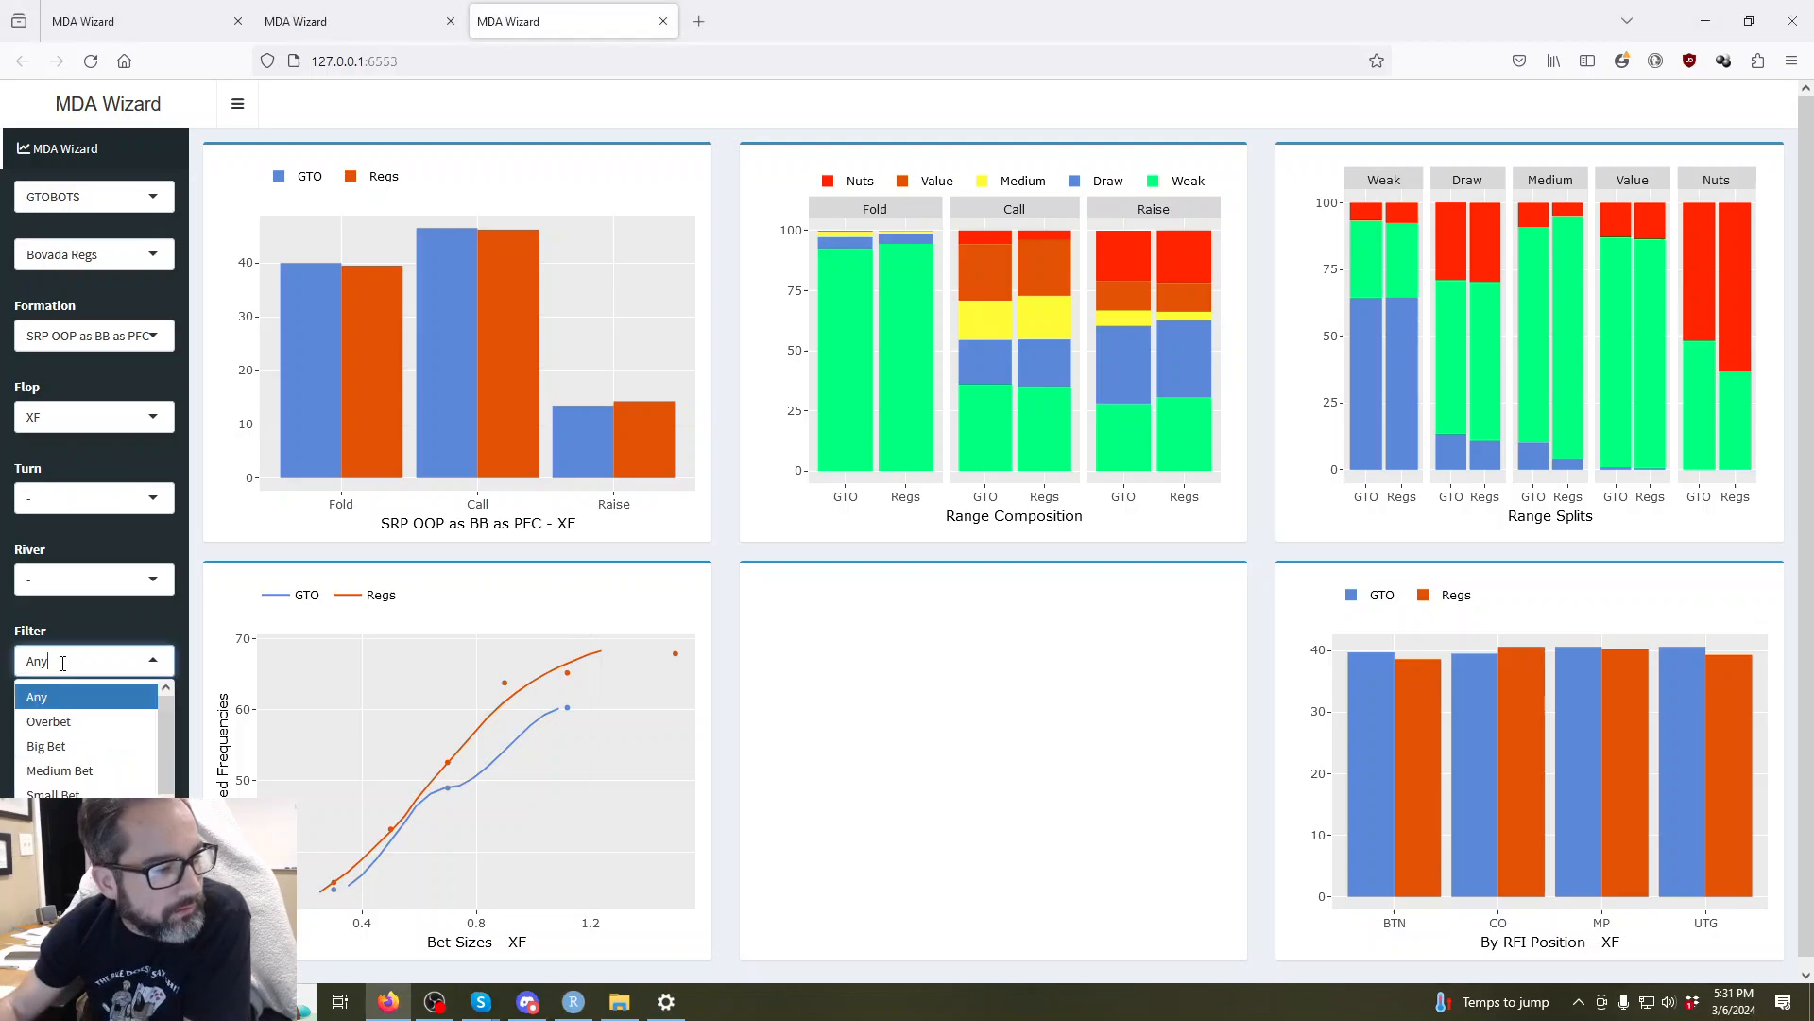
{"action": "left_click", "coordinate": [98, 724]}
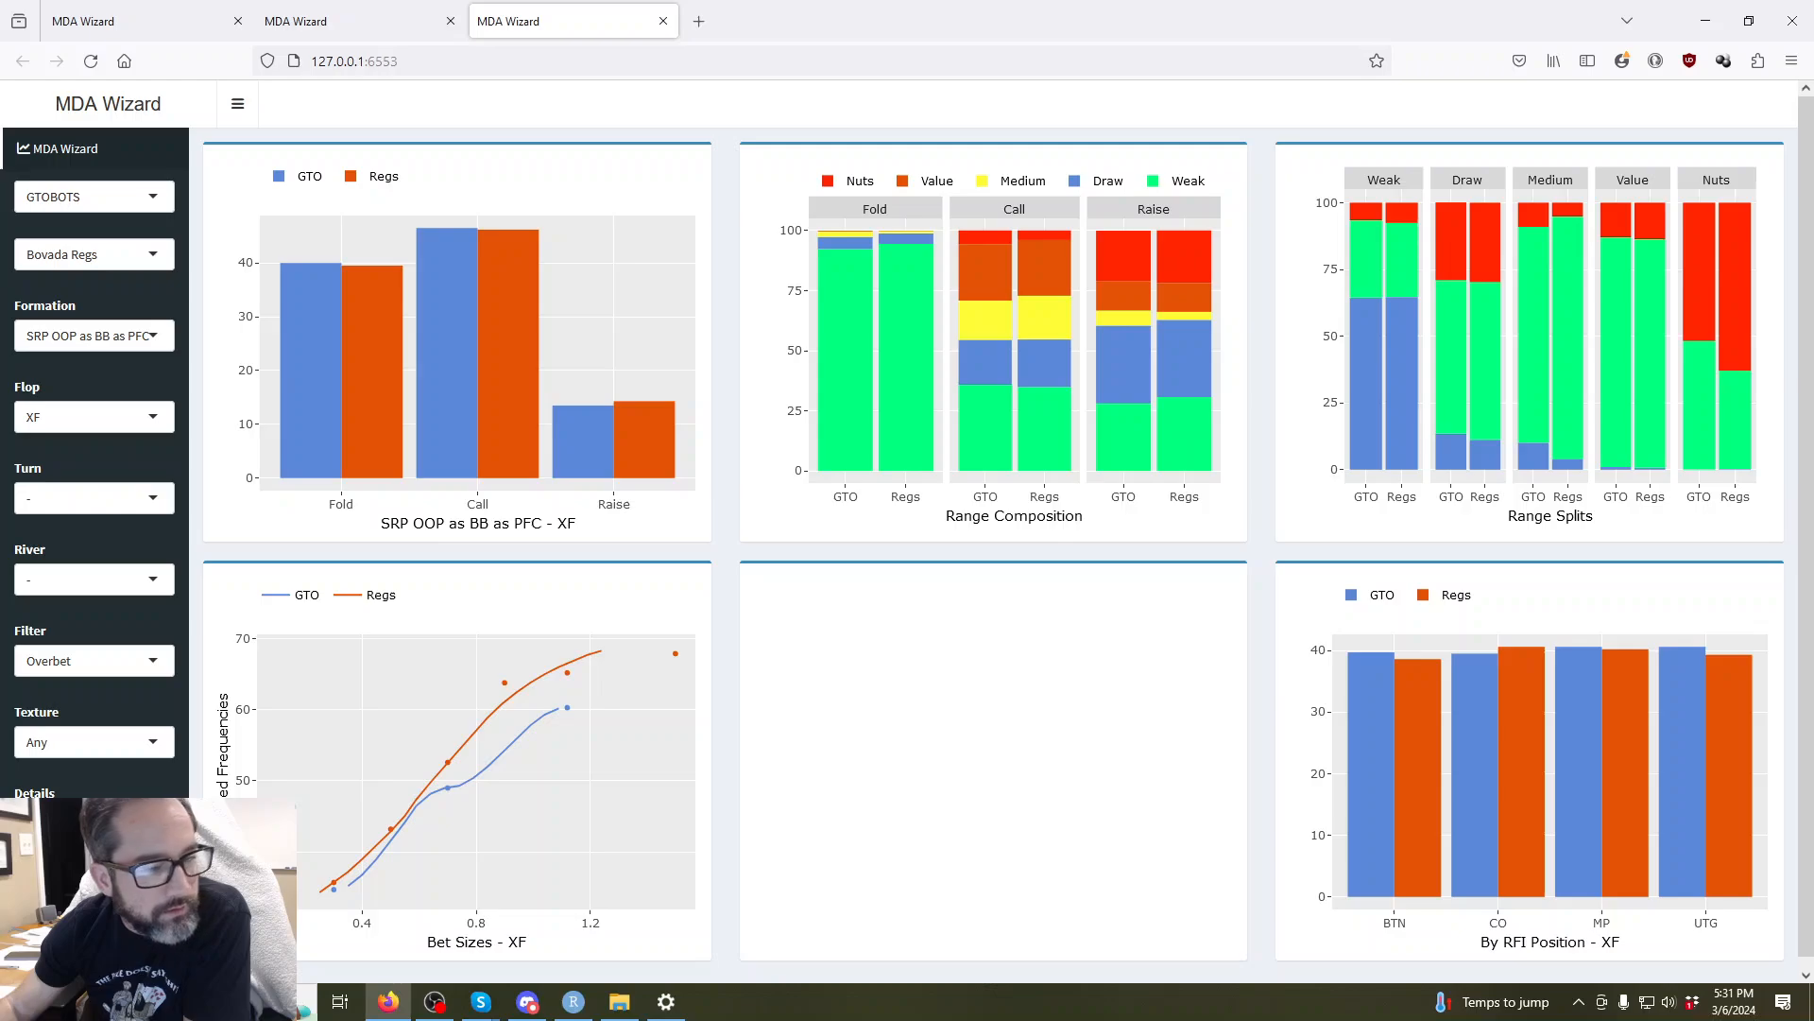
{"action": "mouse_move", "coordinate": [561, 681]}
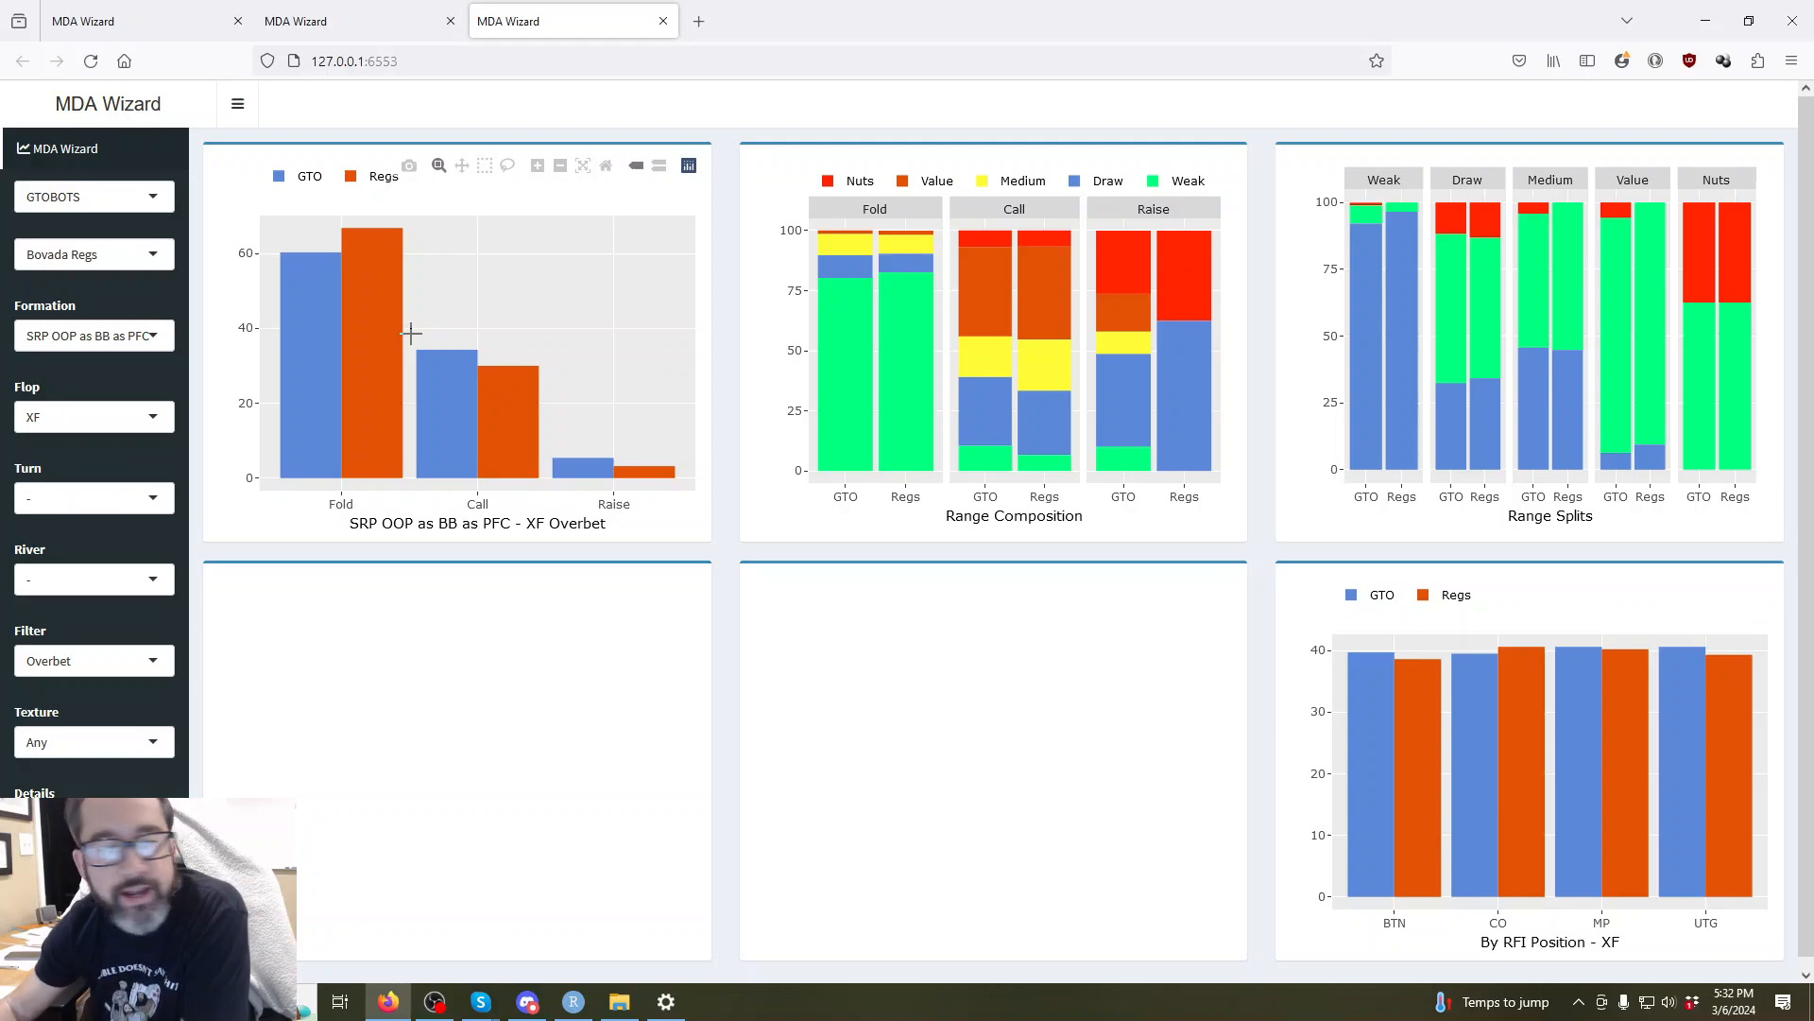
{"action": "left_click", "coordinate": [83, 742]}
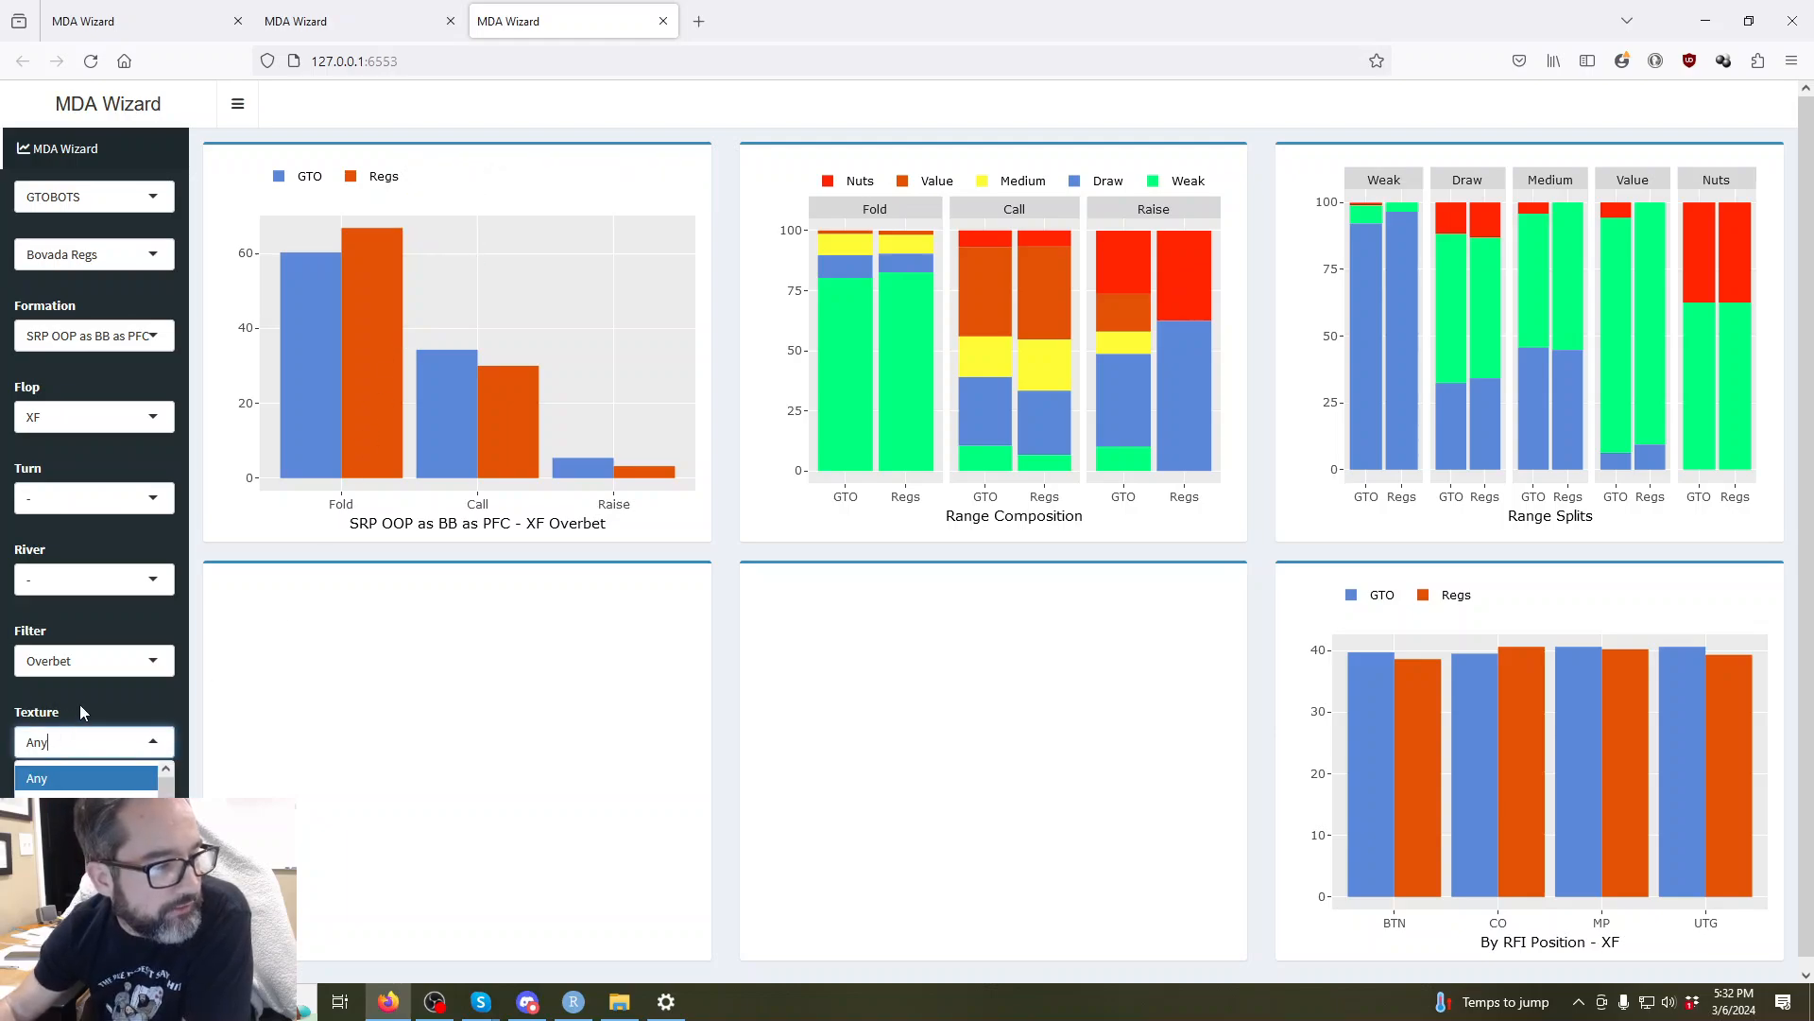
{"action": "left_click", "coordinate": [80, 706]}
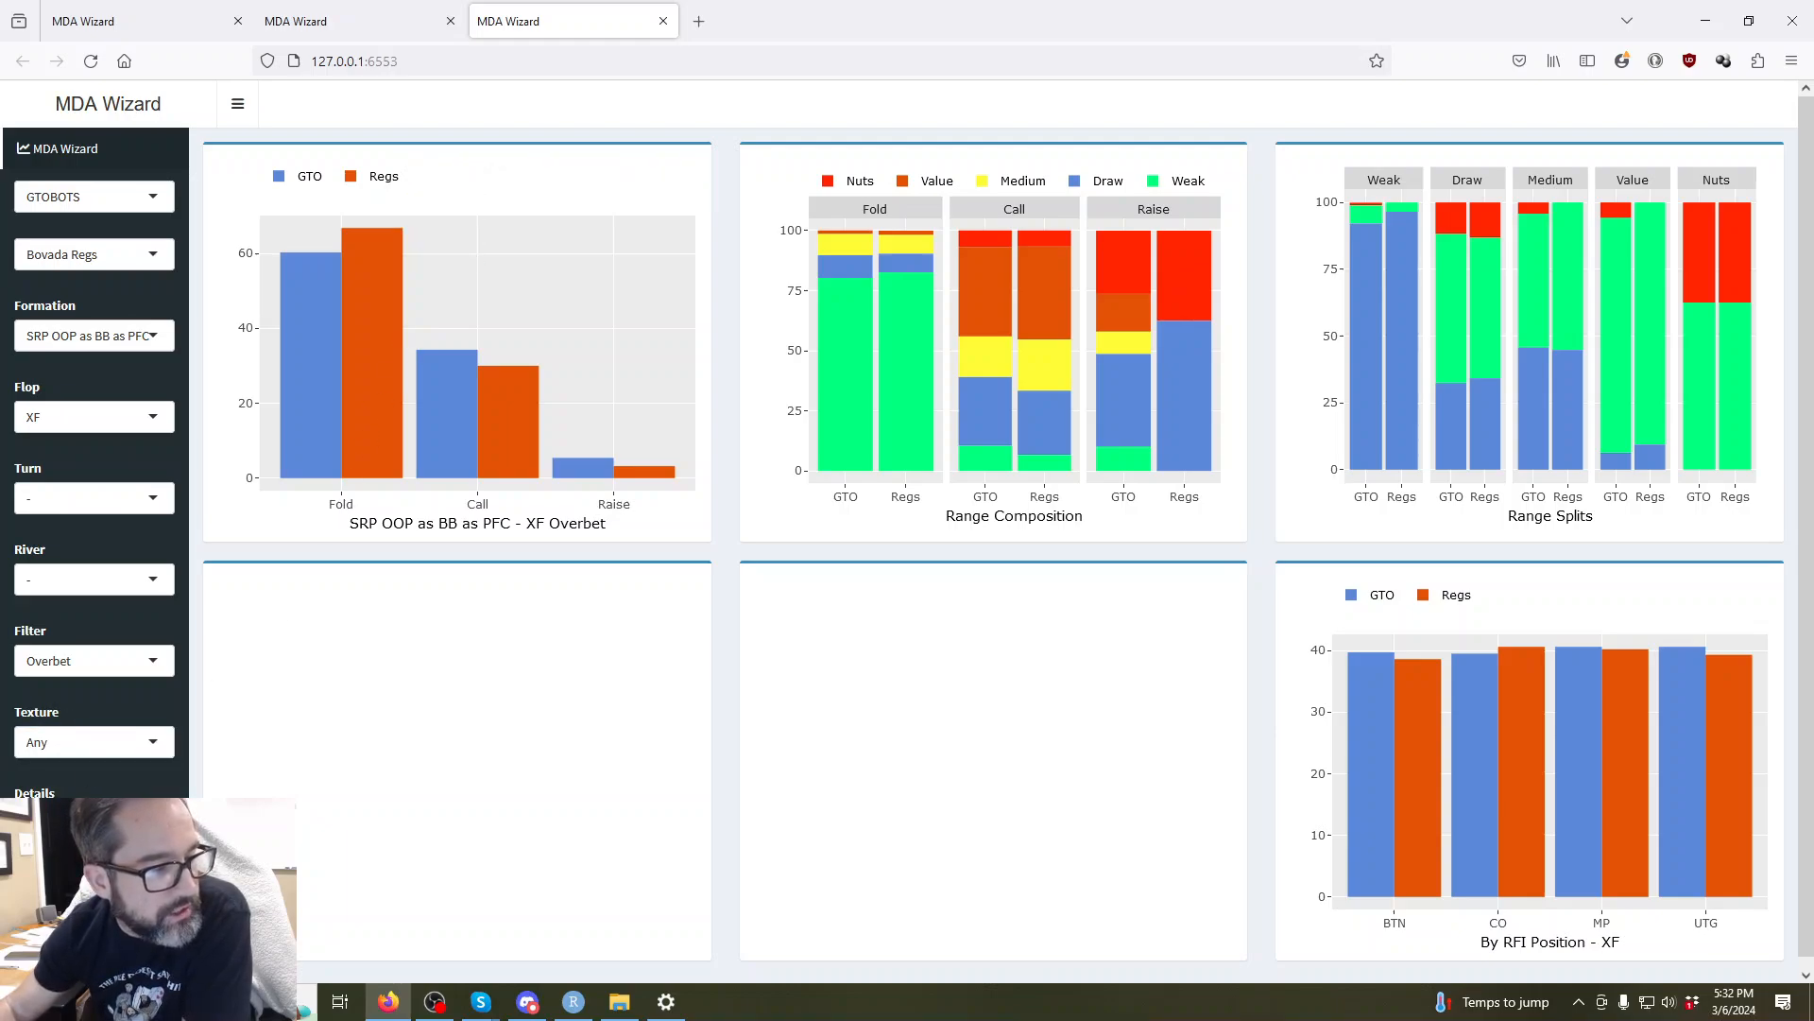
{"action": "left_click", "coordinate": [630, 403]}
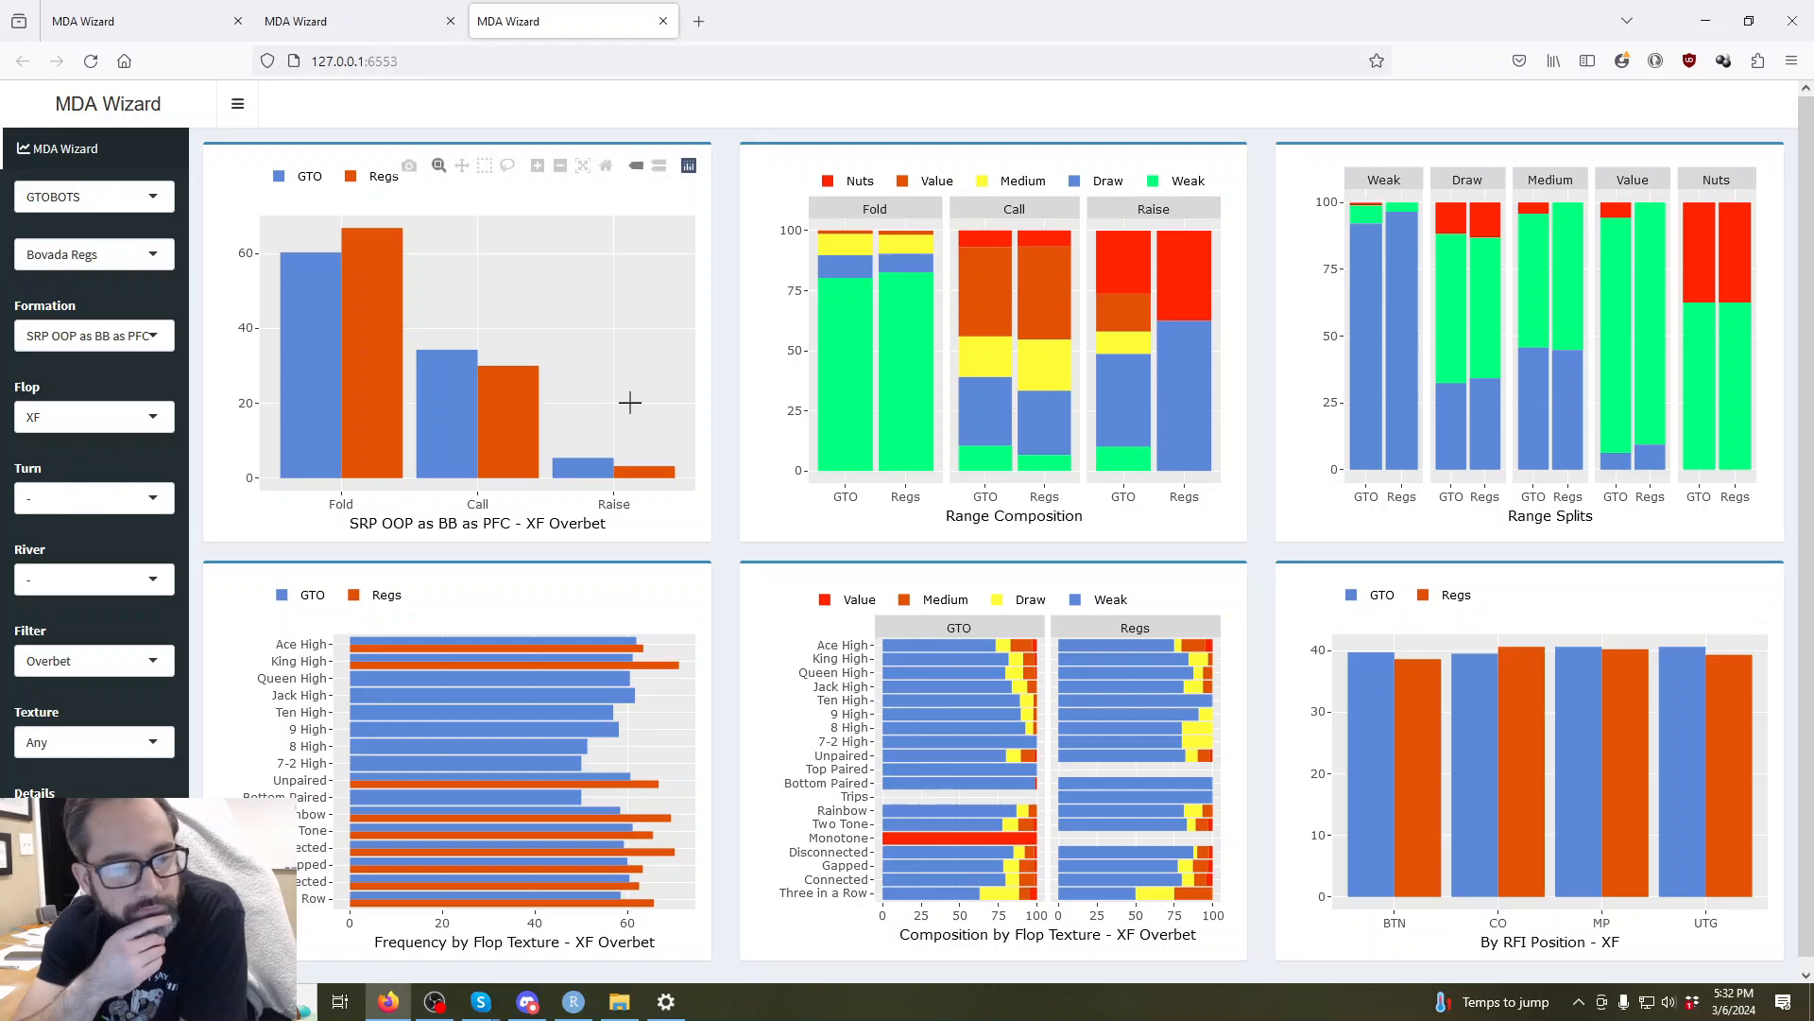
Compare GTO and Regs versus overbets by flop texture, examining frequency and range composition on ace-high and king-high boards.
{"action": "mouse_move", "coordinate": [492, 676]}
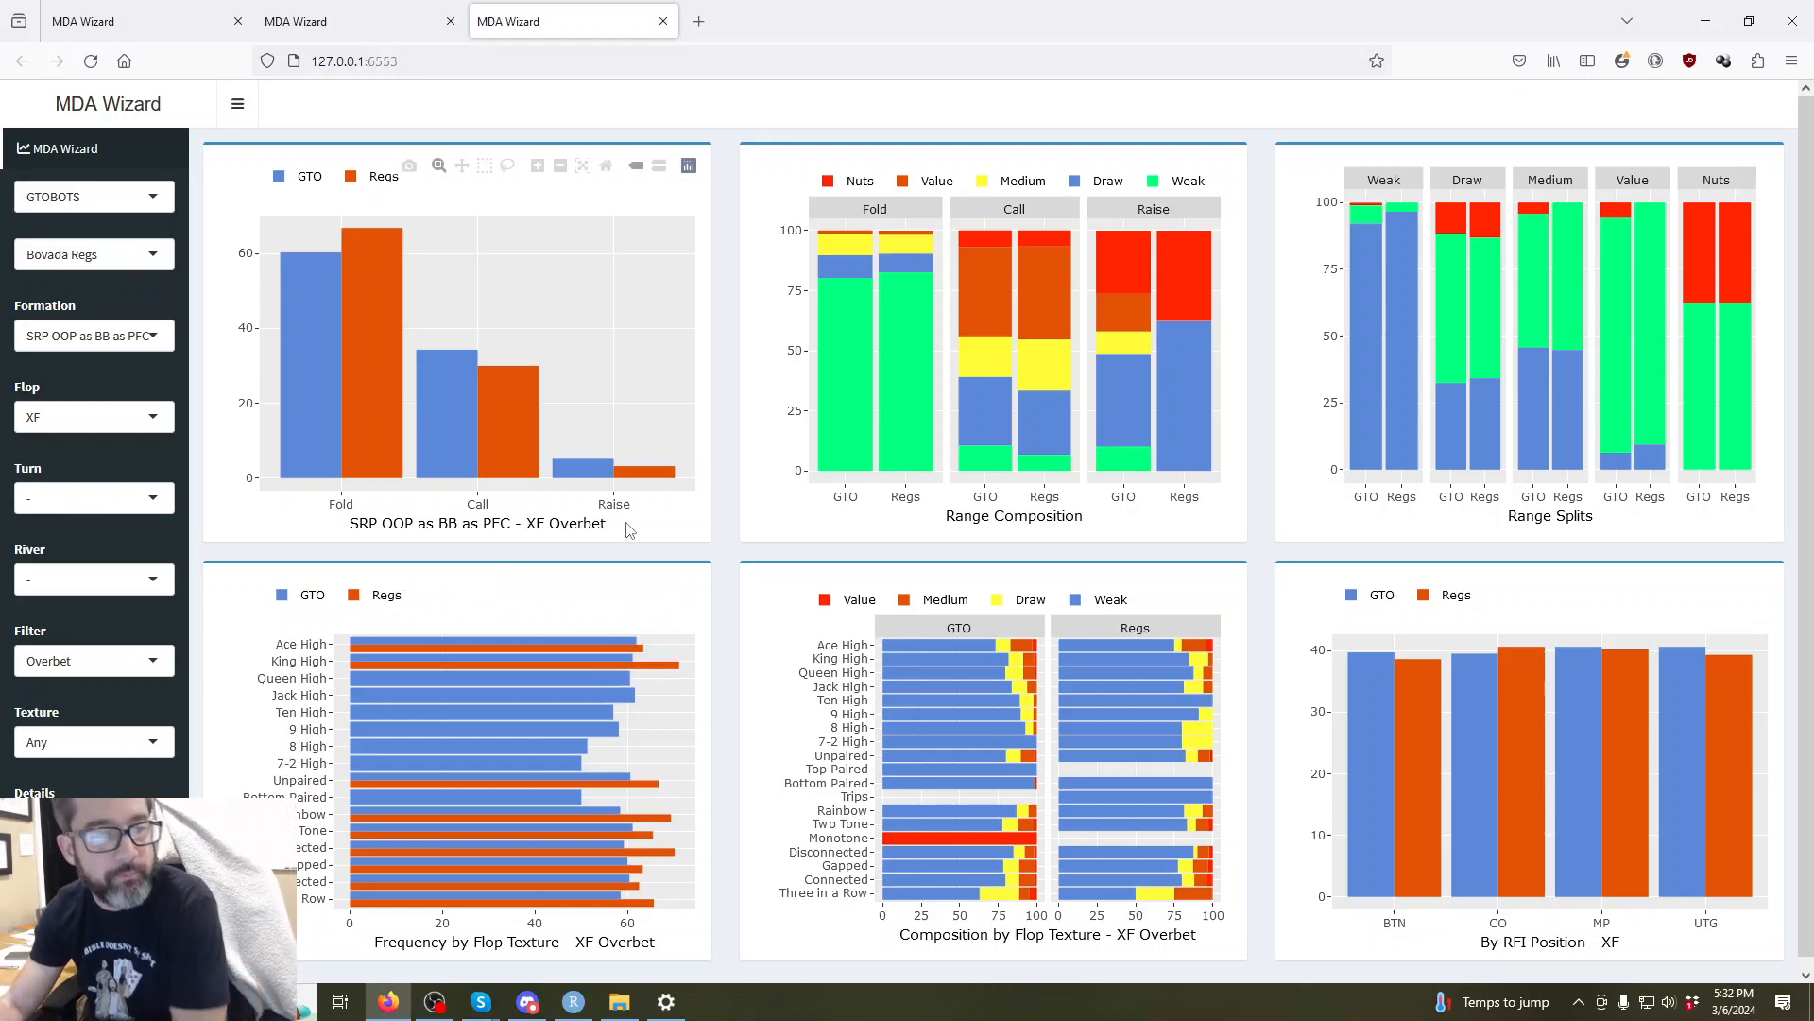
{"action": "mouse_move", "coordinate": [672, 665]}
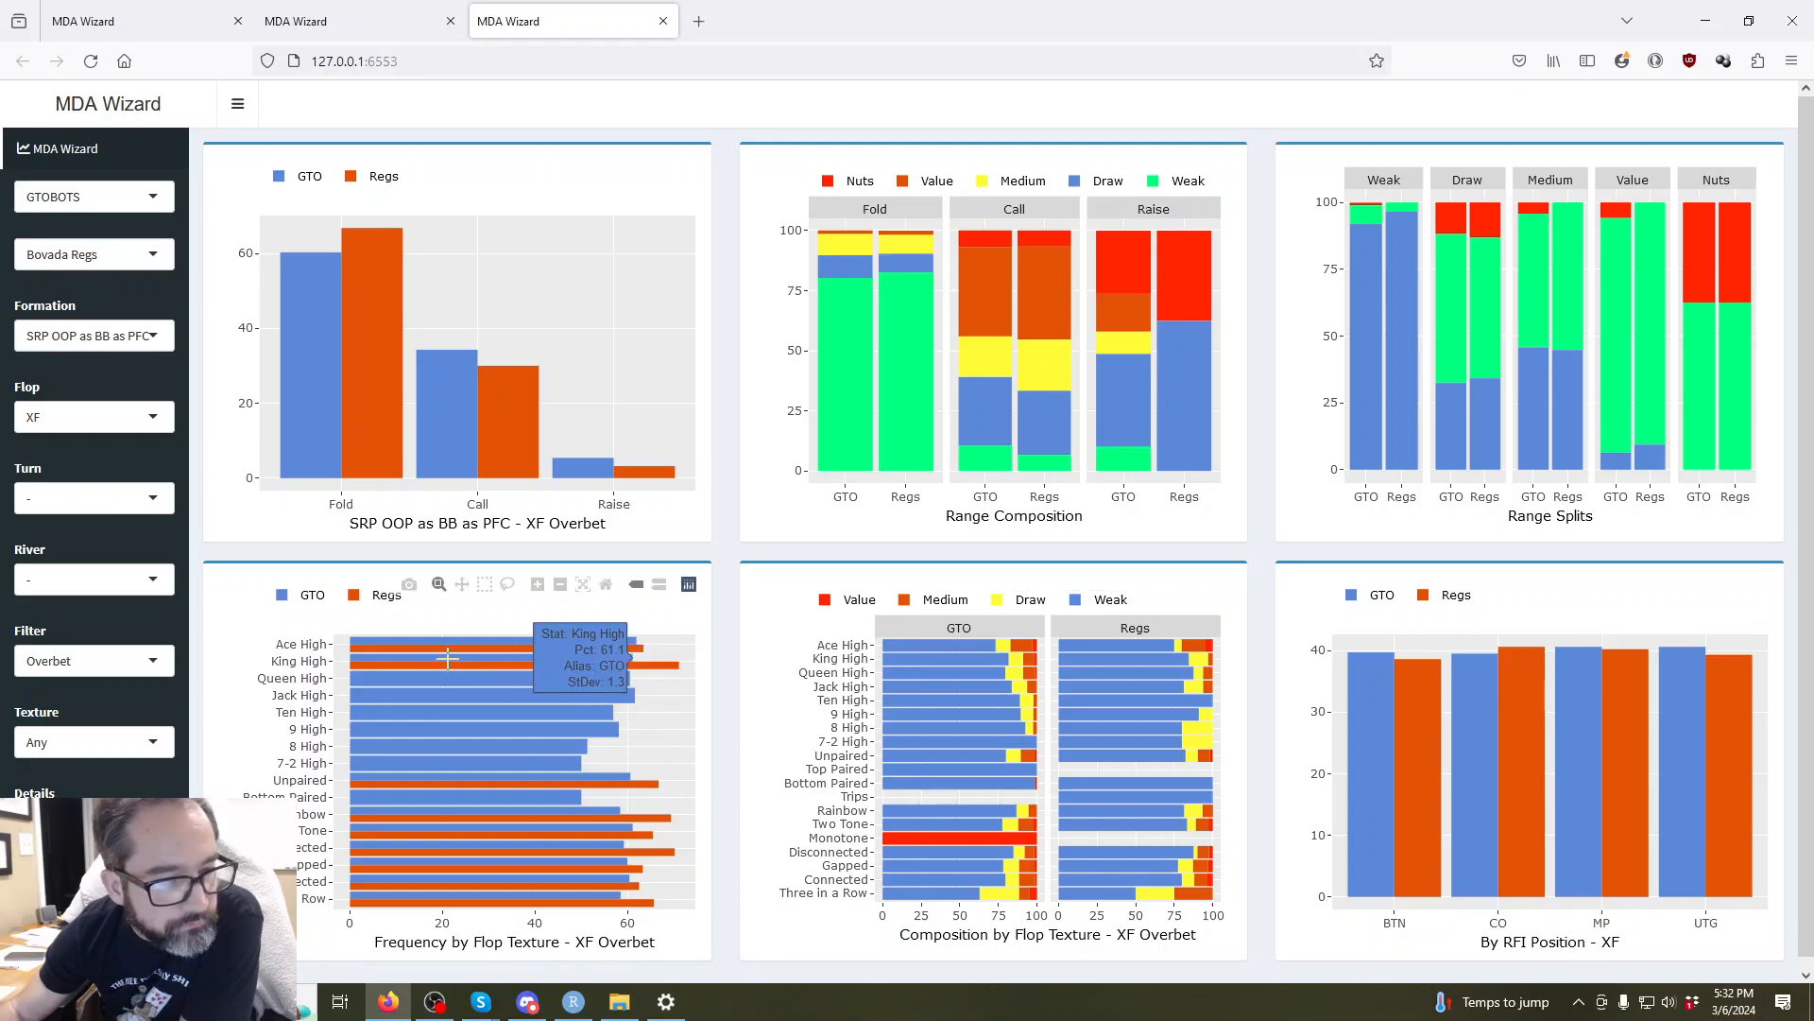
{"action": "mouse_move", "coordinate": [451, 649]}
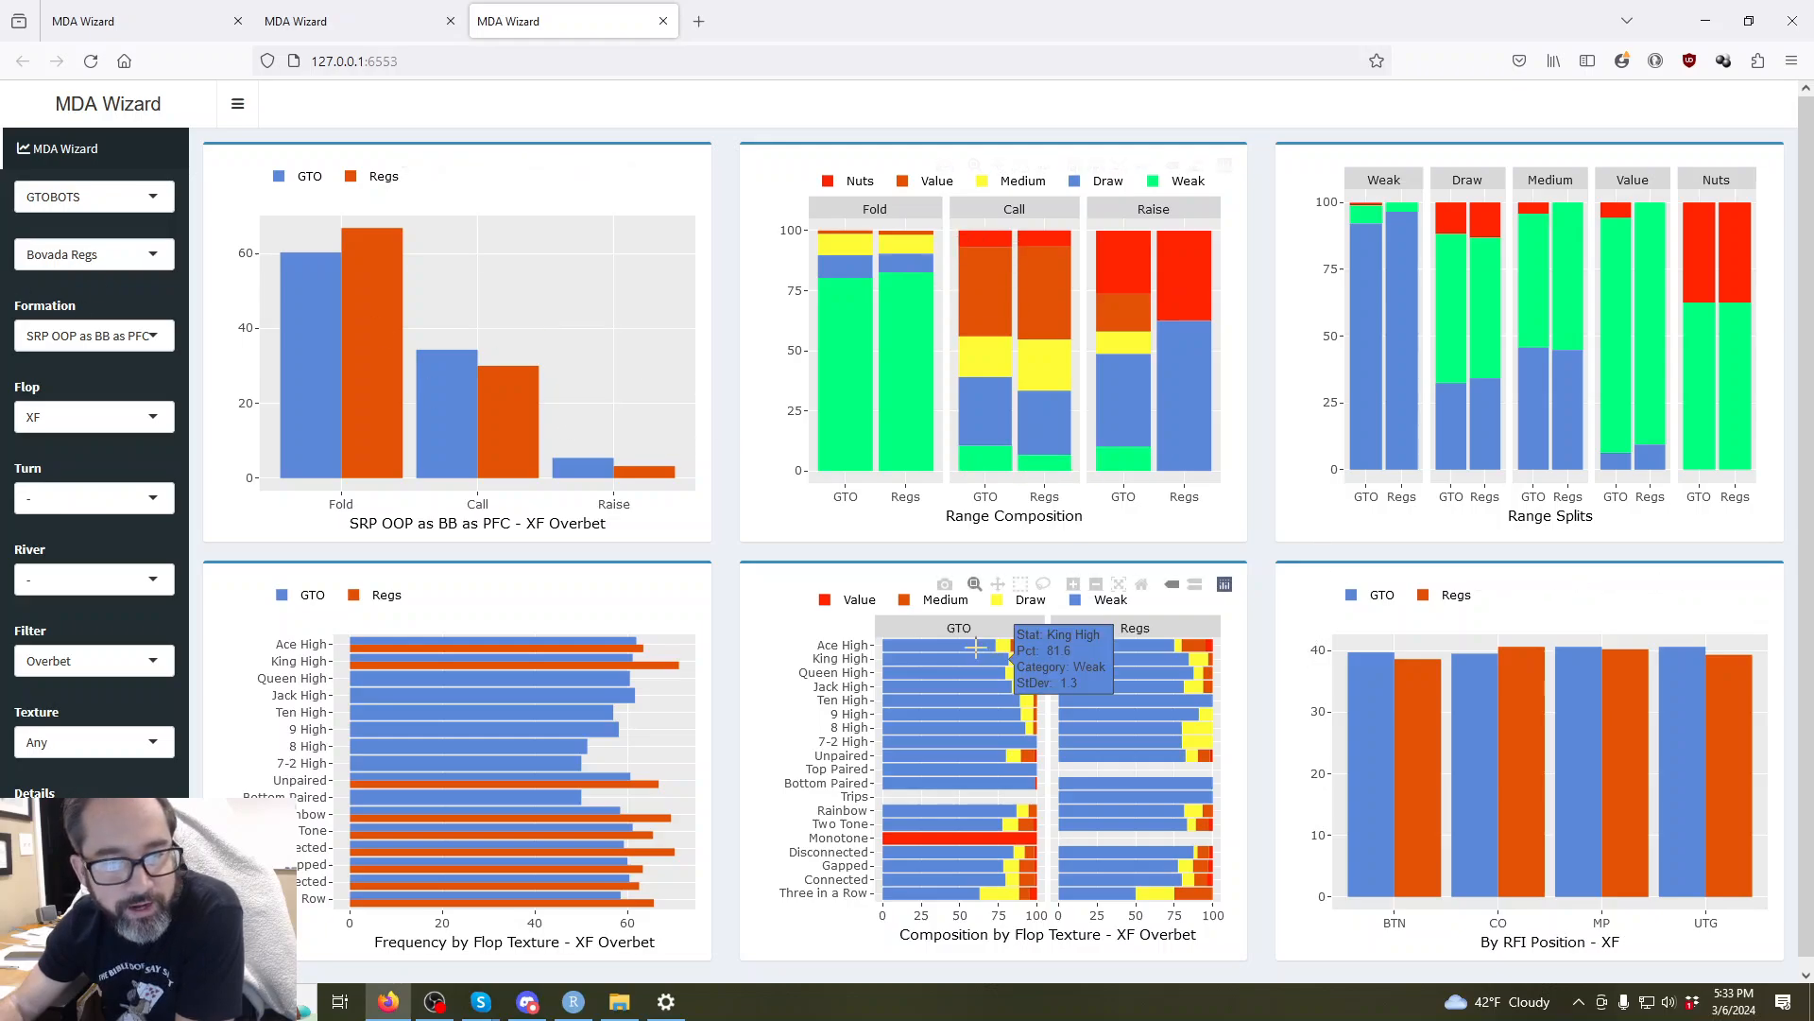
{"action": "mouse_move", "coordinate": [937, 644]}
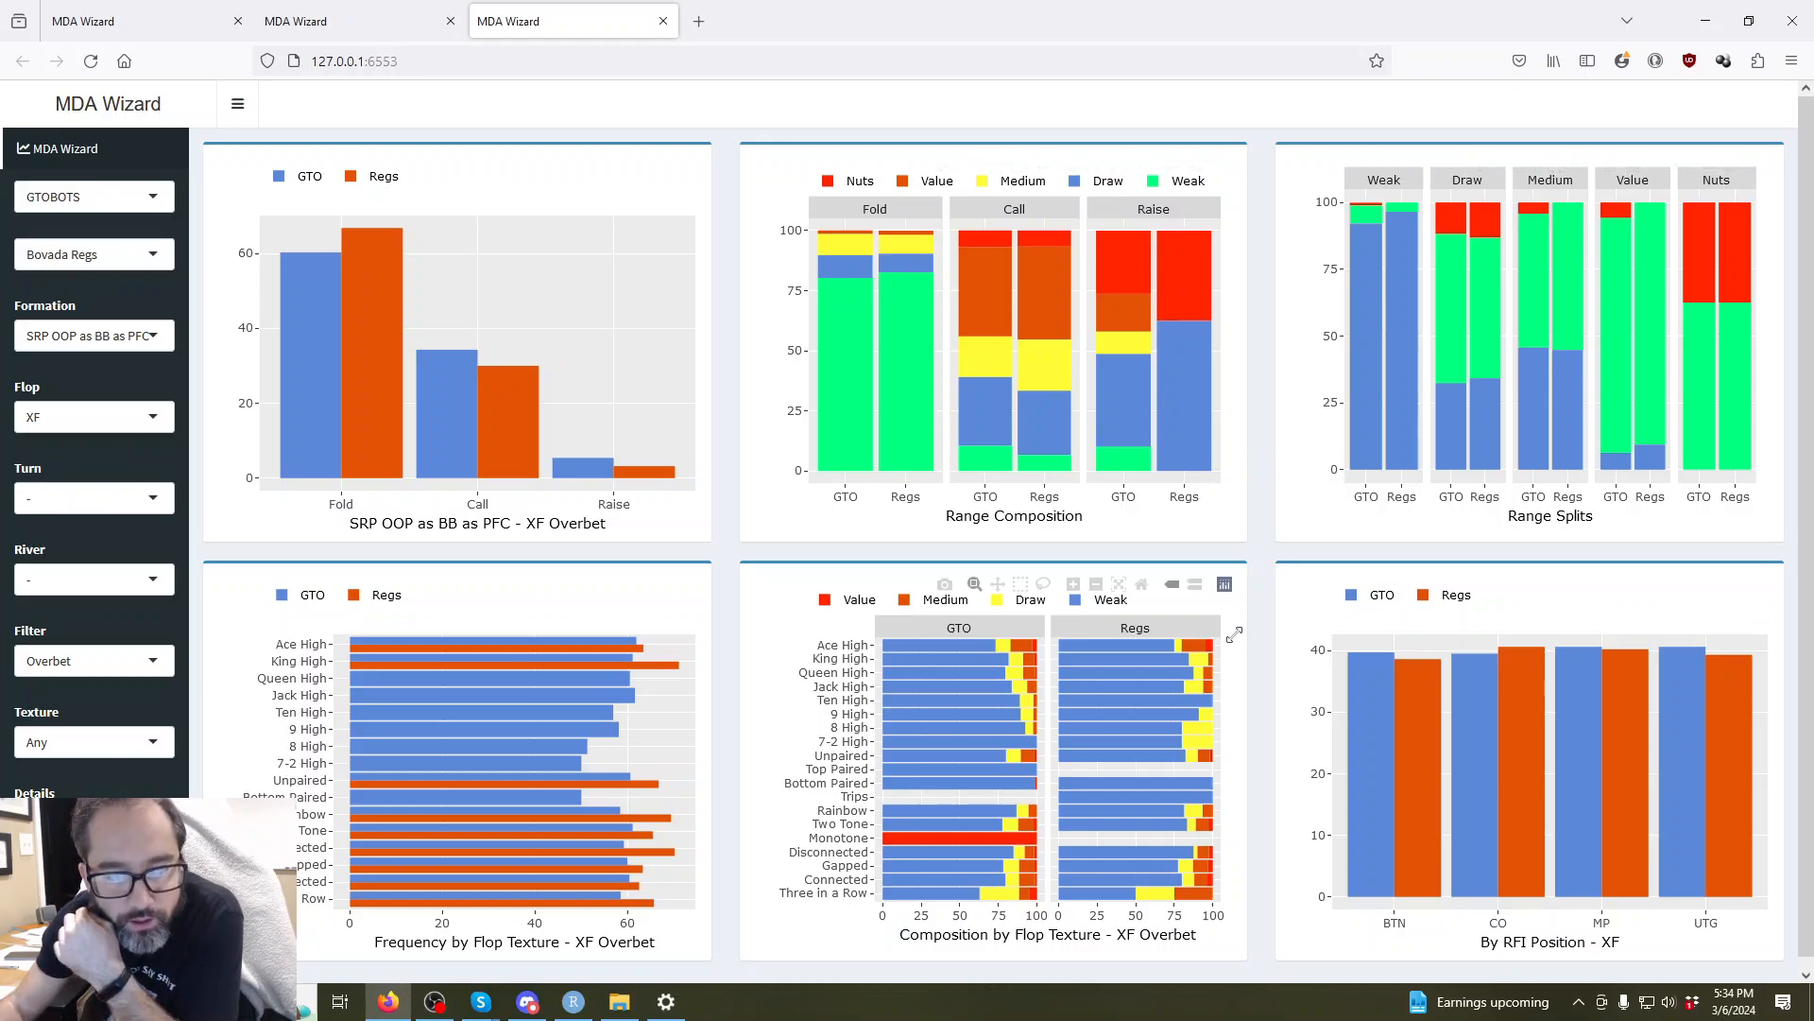
{"action": "mouse_move", "coordinate": [1213, 643]}
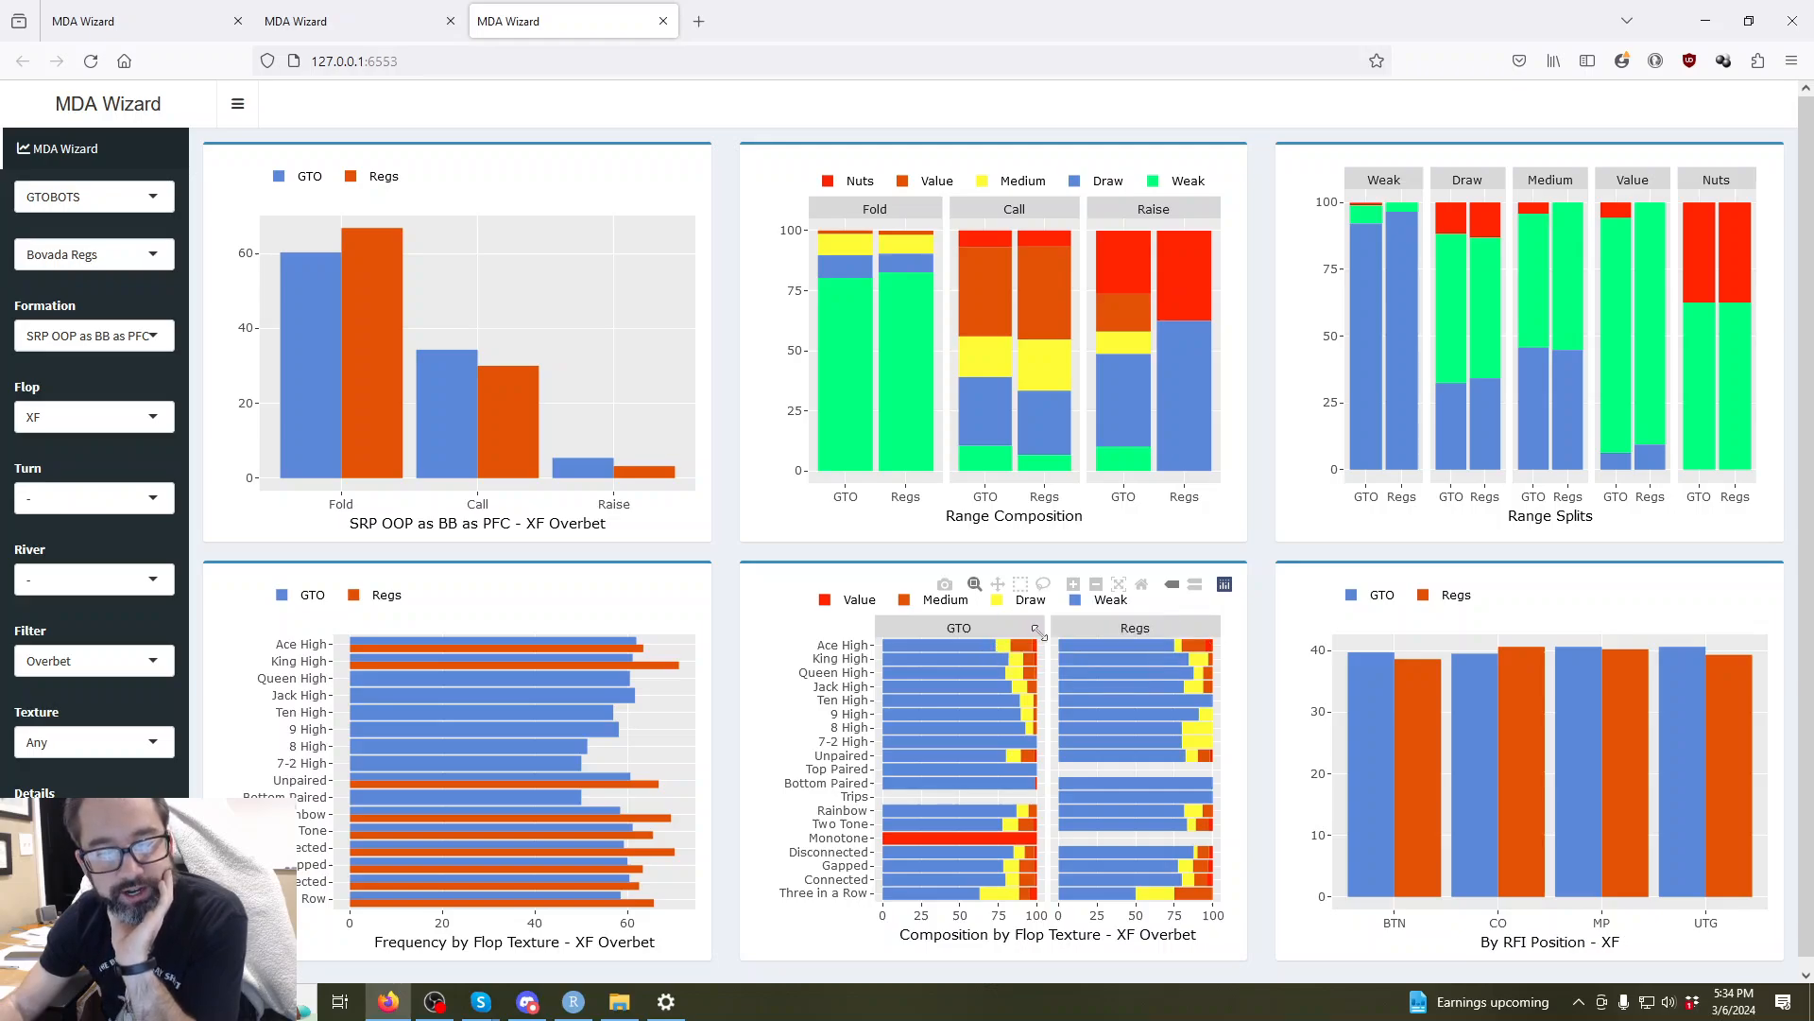
{"action": "mouse_move", "coordinate": [1033, 643]}
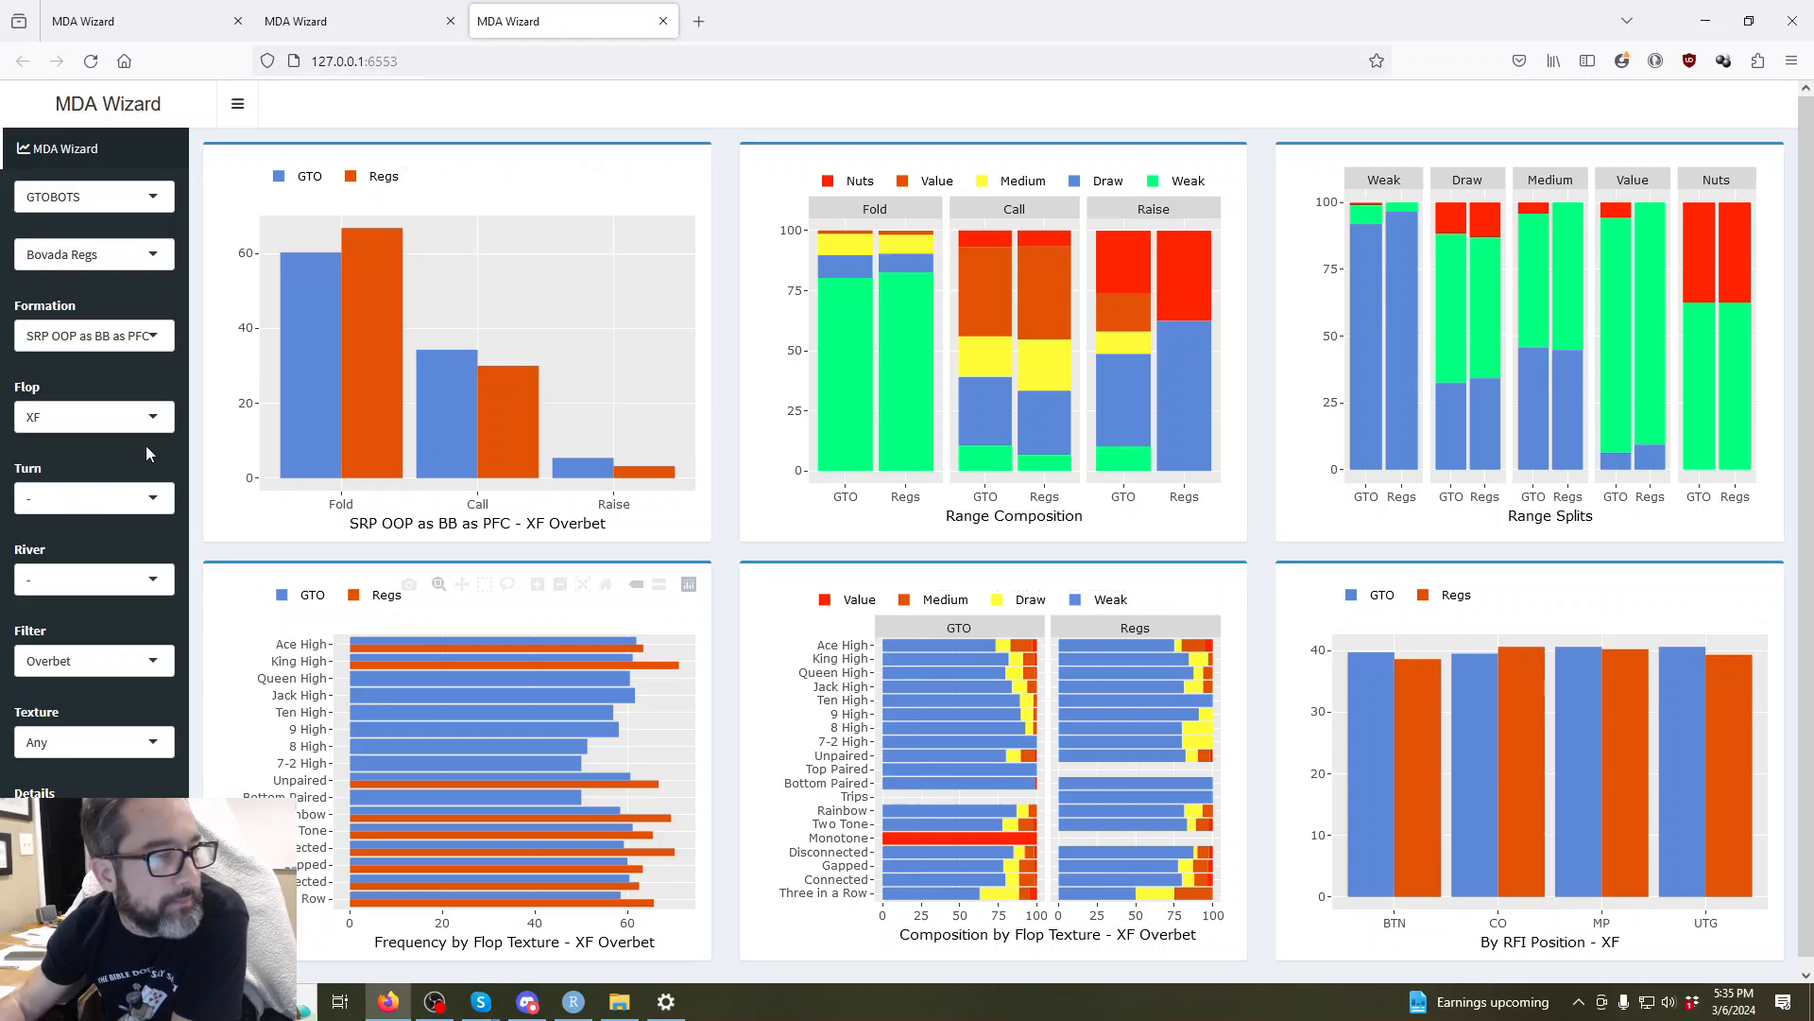
Set the Flop to XR and the Filter to Any, and reload the comparison charts.
{"action": "left_click", "coordinate": [132, 417]}
{"action": "left_click", "coordinate": [67, 501]}
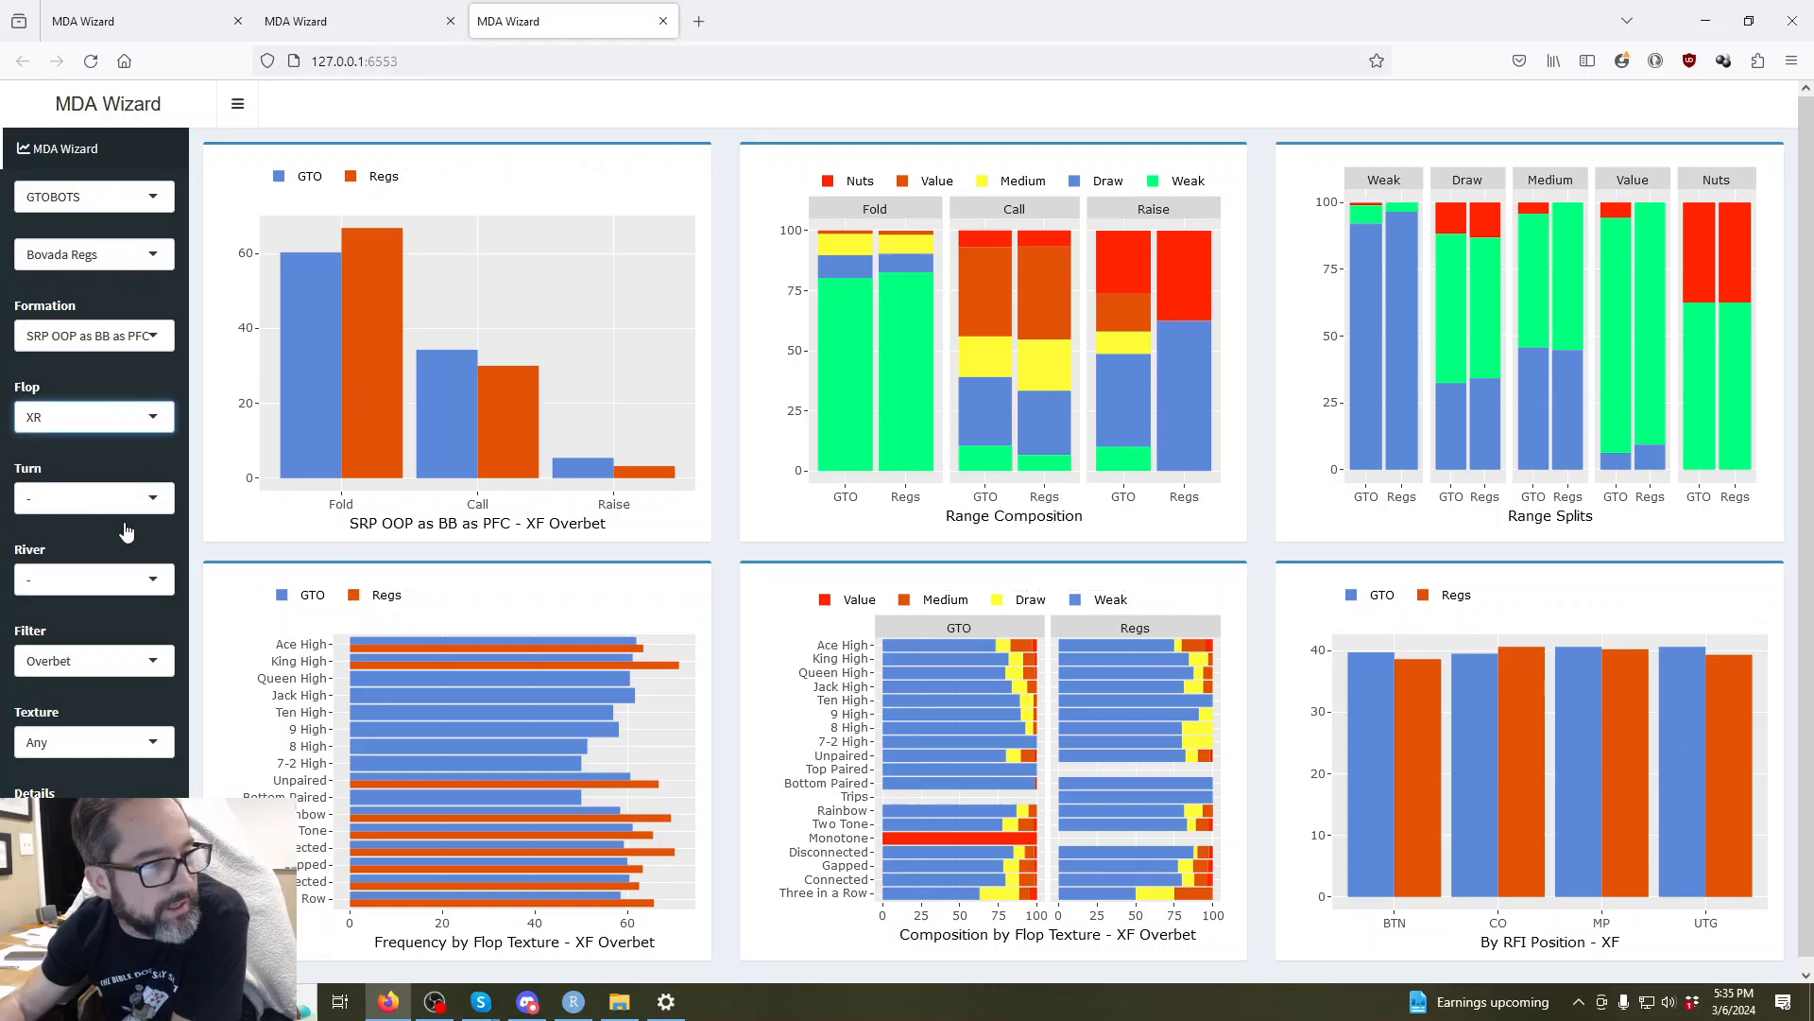
{"action": "left_click", "coordinate": [104, 661]}
{"action": "left_click", "coordinate": [102, 694]}
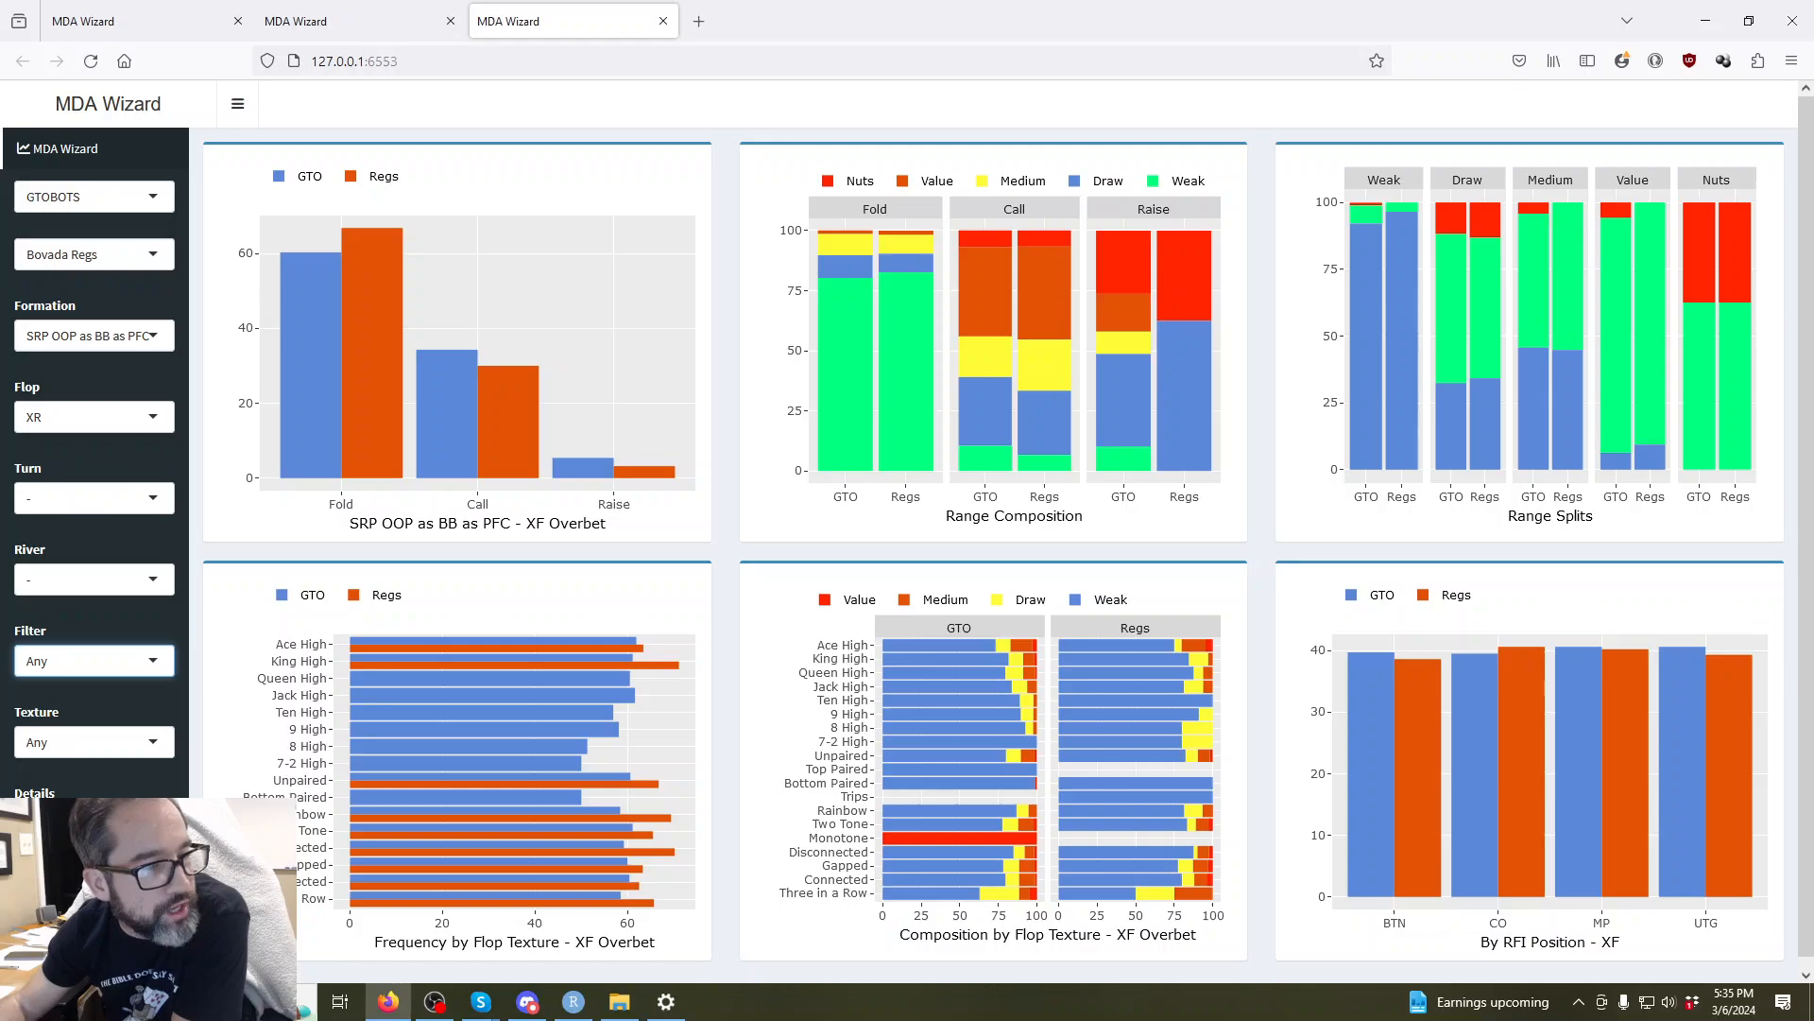
{"action": "left_click", "coordinate": [75, 875]}
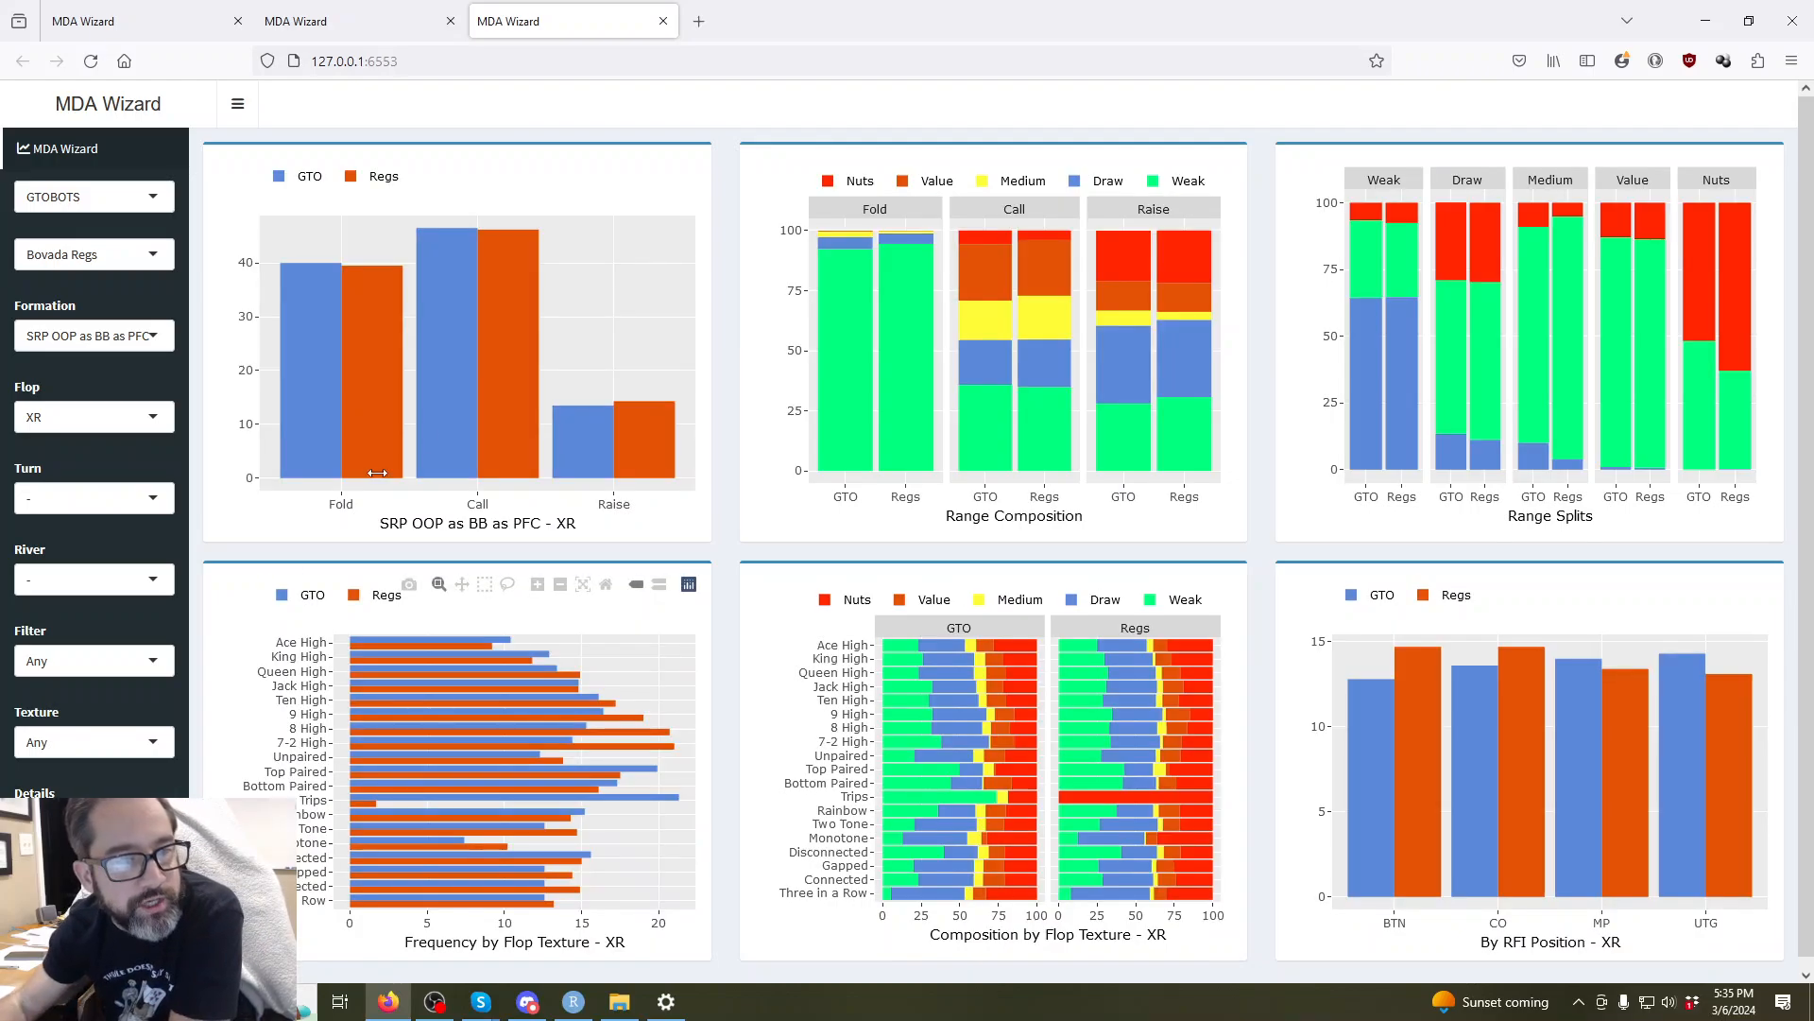
Examine the check-raise composition and frequency by flop texture for GTO and Regs, including low, paired and trips boards.
{"action": "mouse_move", "coordinate": [1131, 678]}
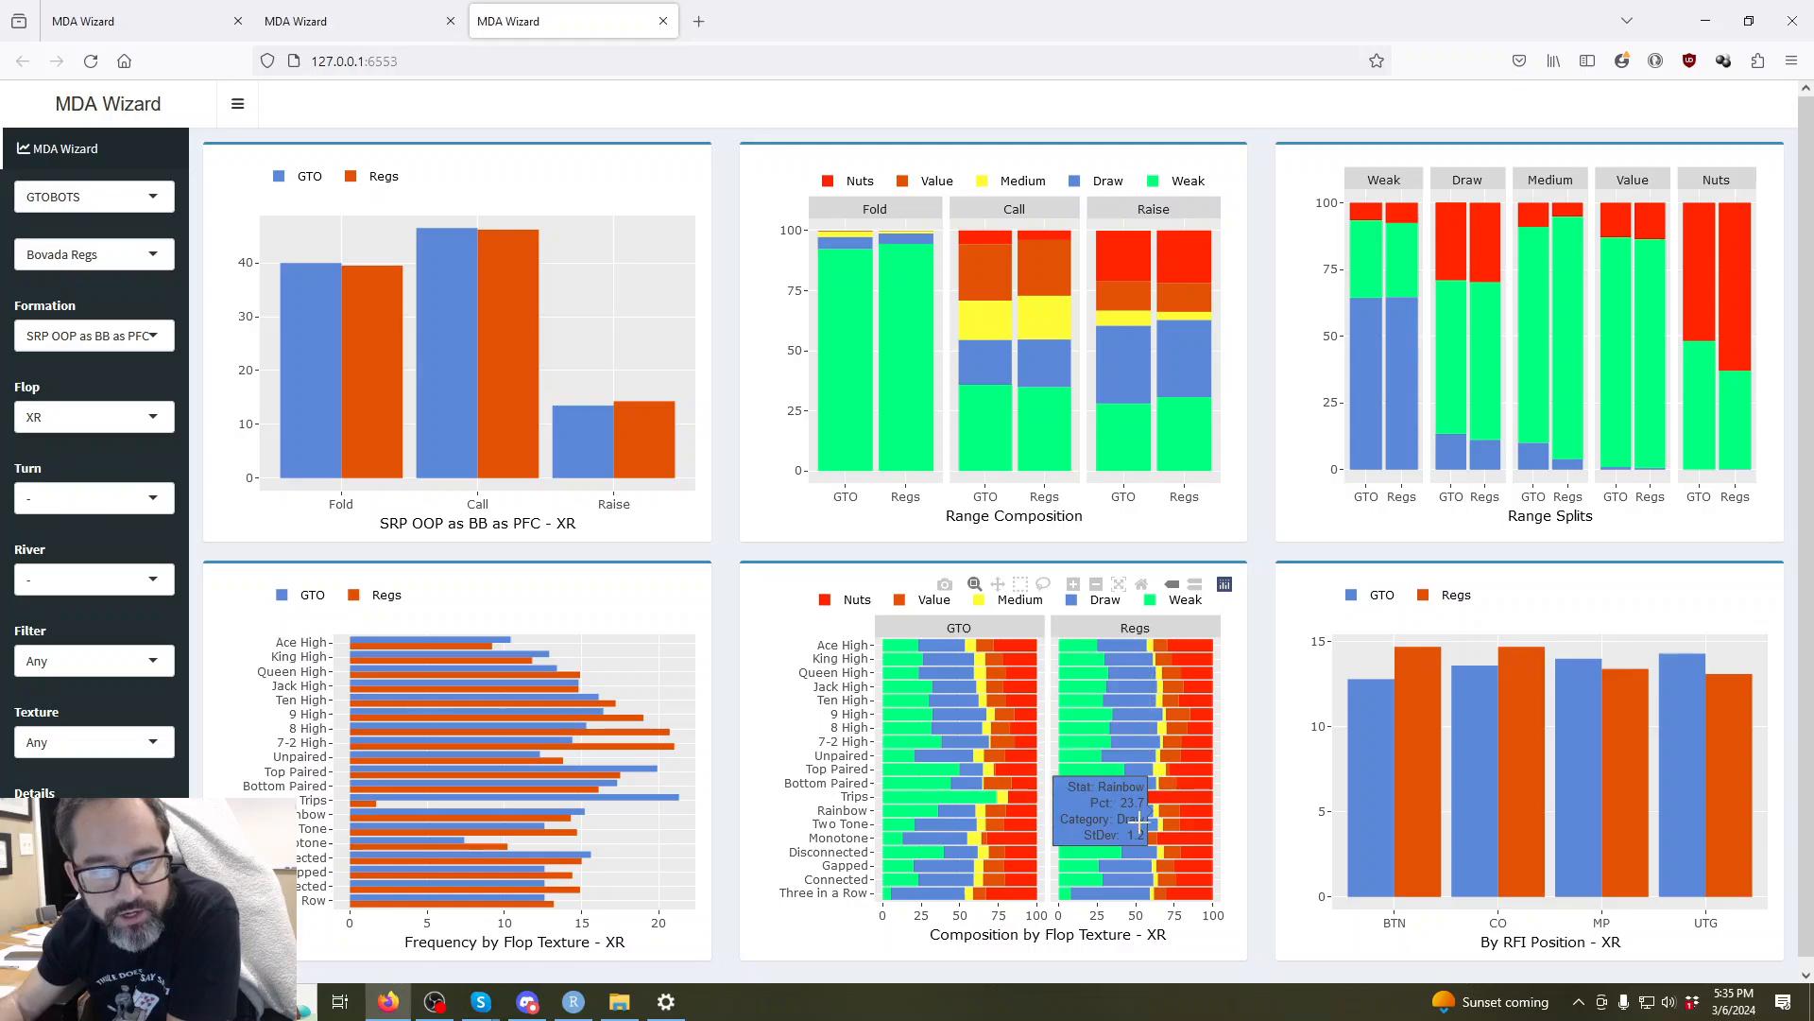
{"action": "mouse_move", "coordinate": [1002, 718]}
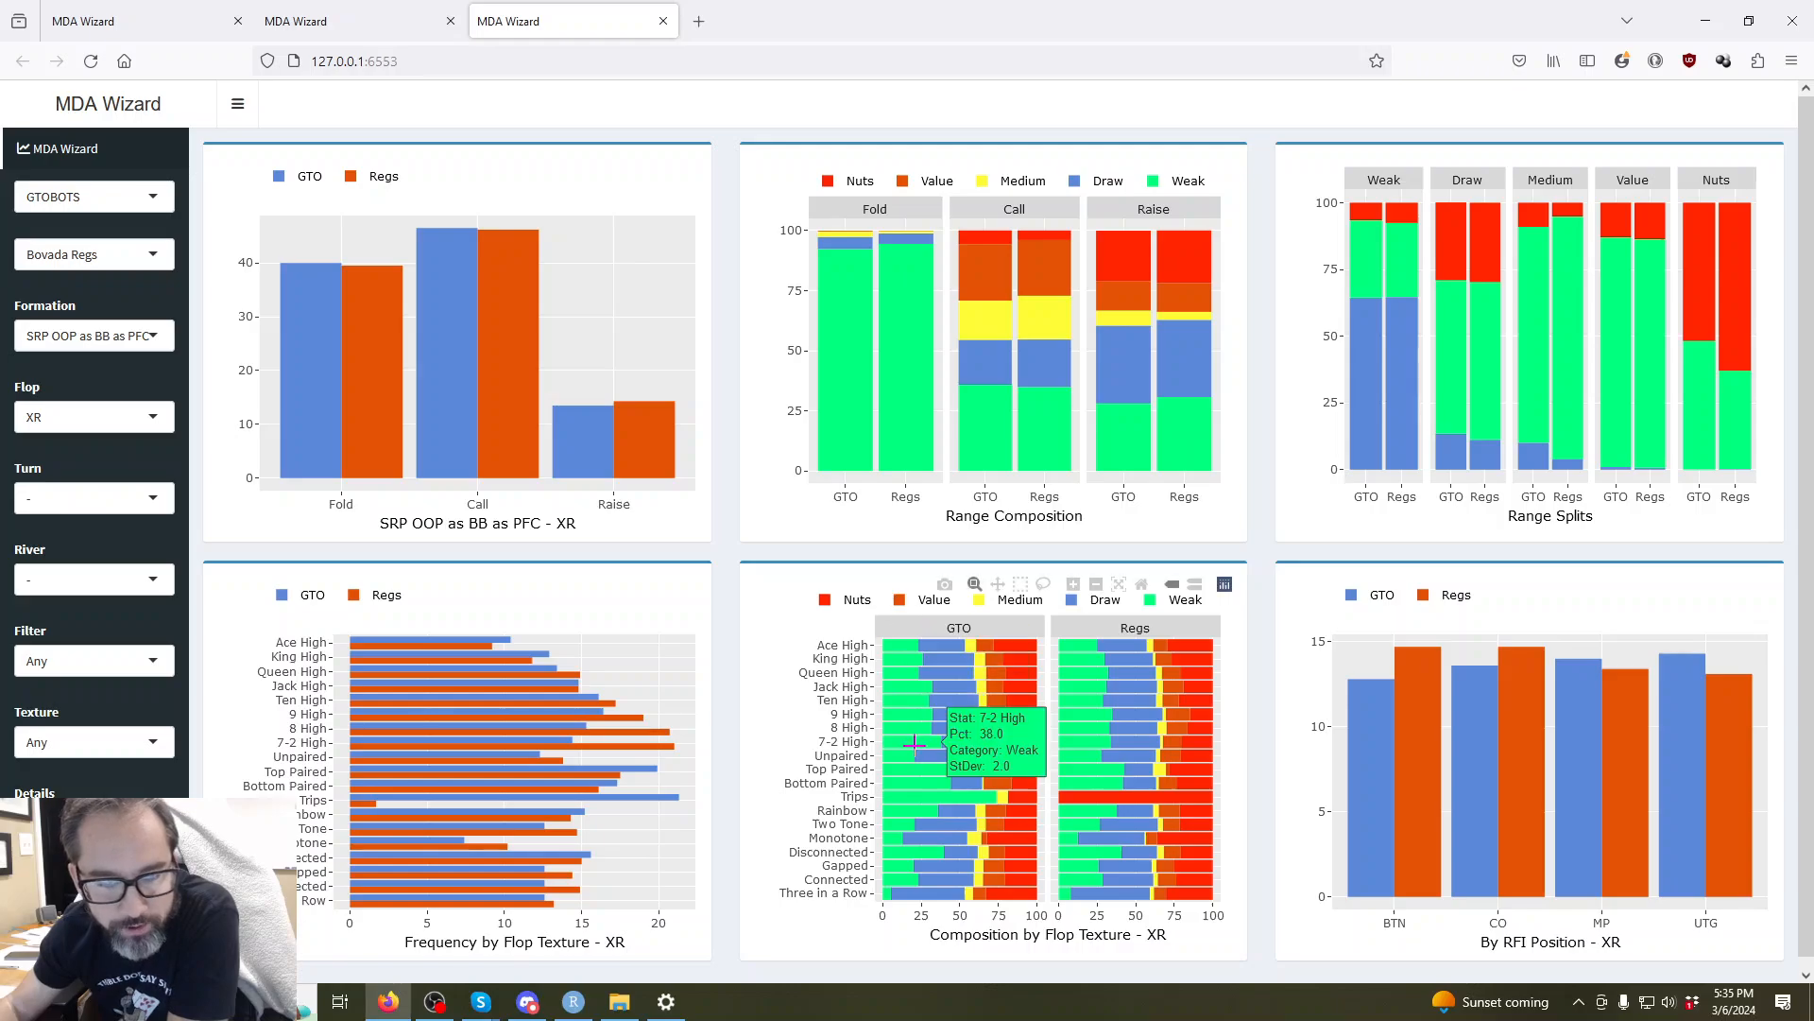
{"action": "mouse_move", "coordinate": [917, 768]}
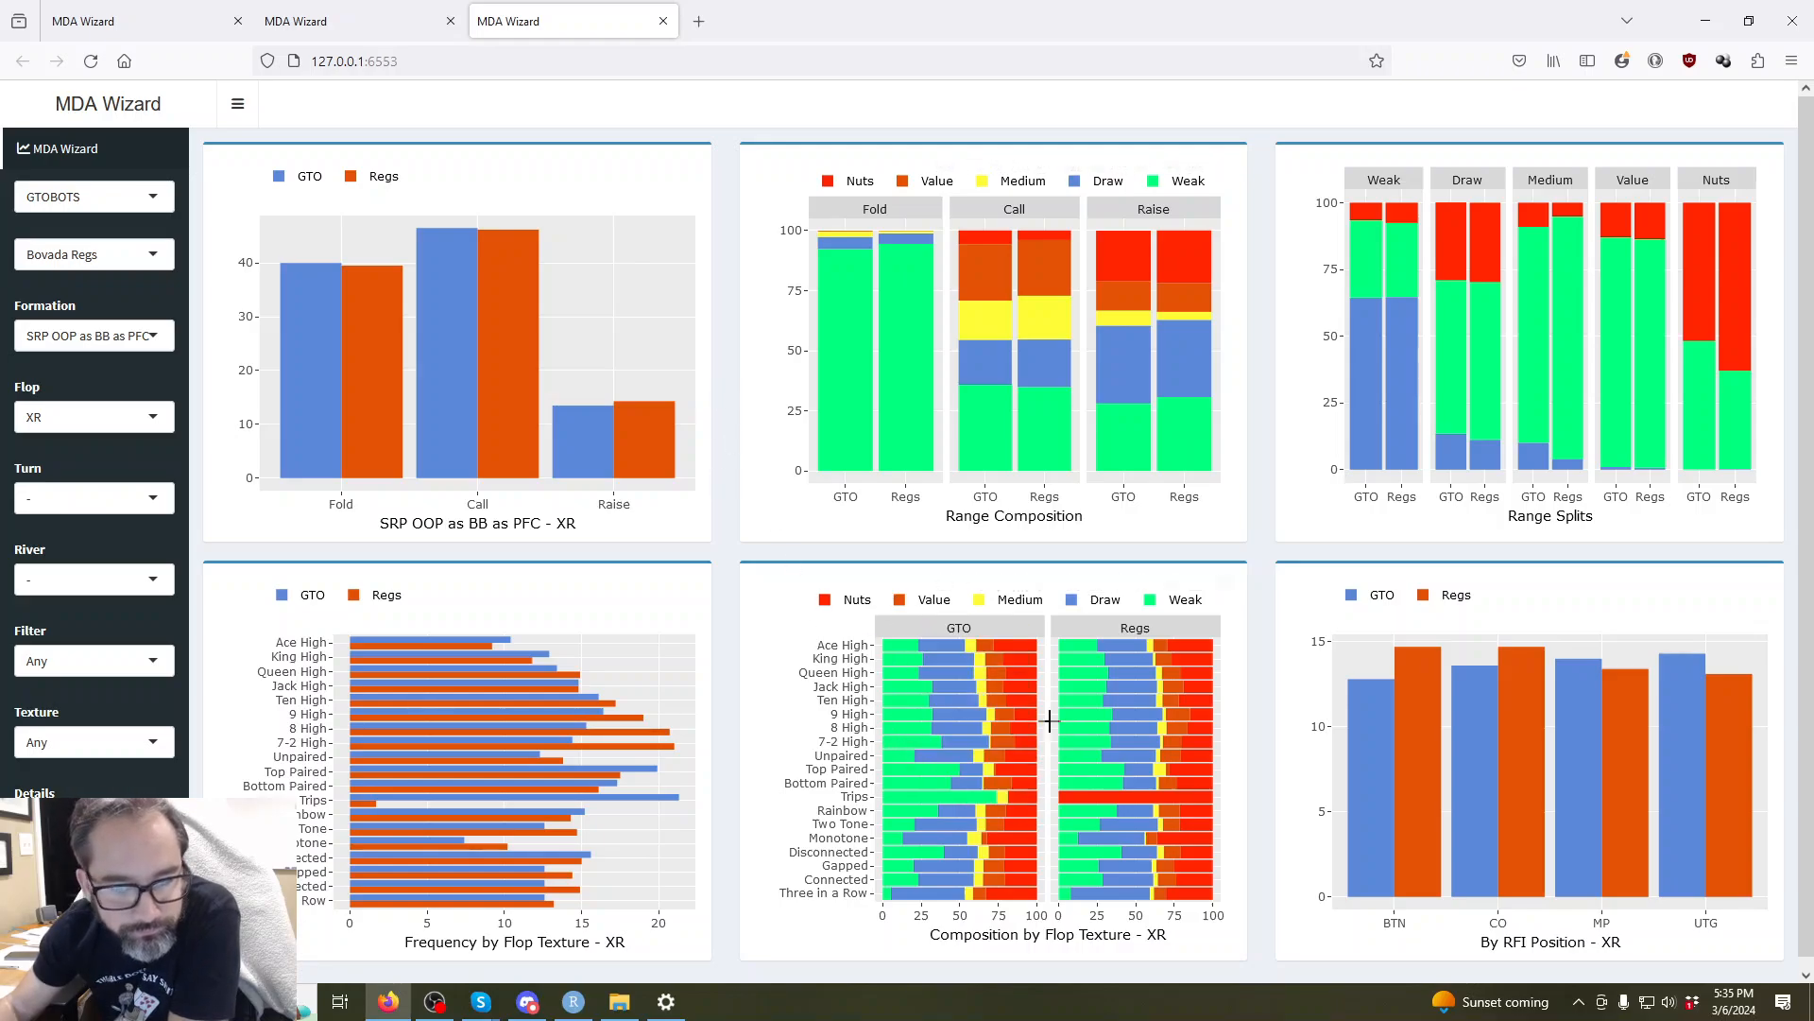
{"action": "mouse_move", "coordinate": [1155, 796]}
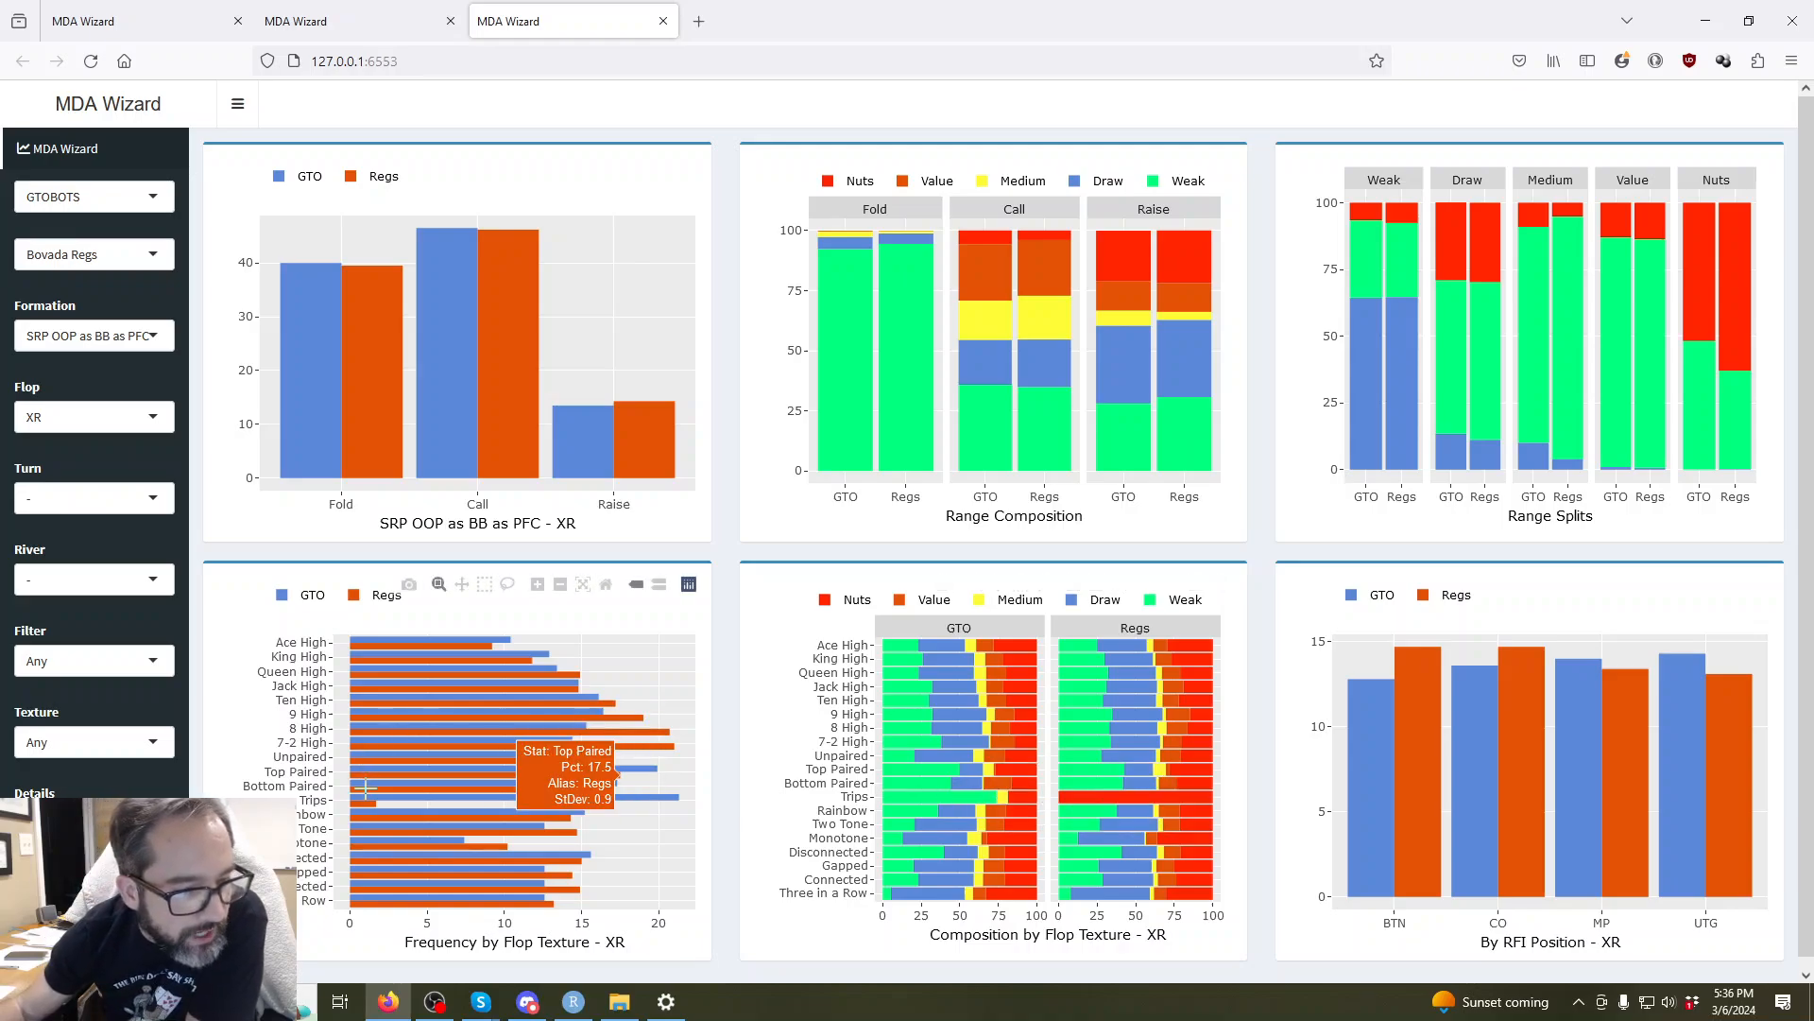
{"action": "mouse_move", "coordinate": [368, 802]}
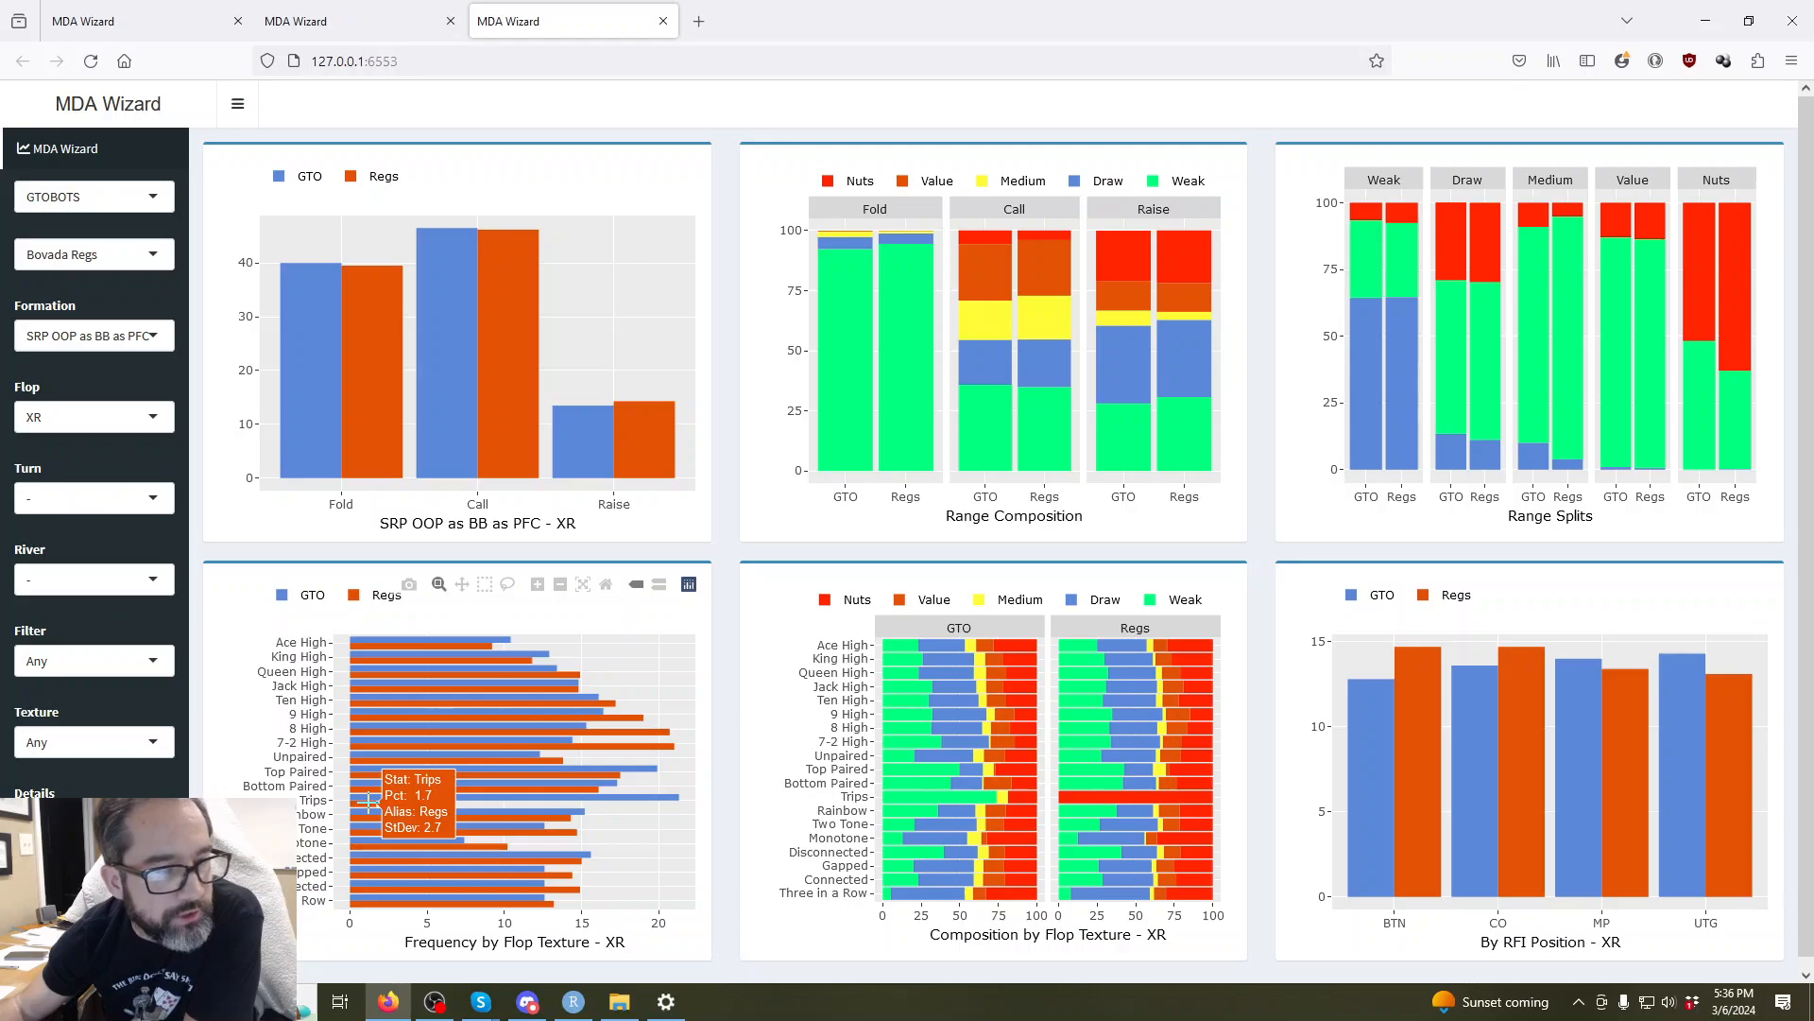
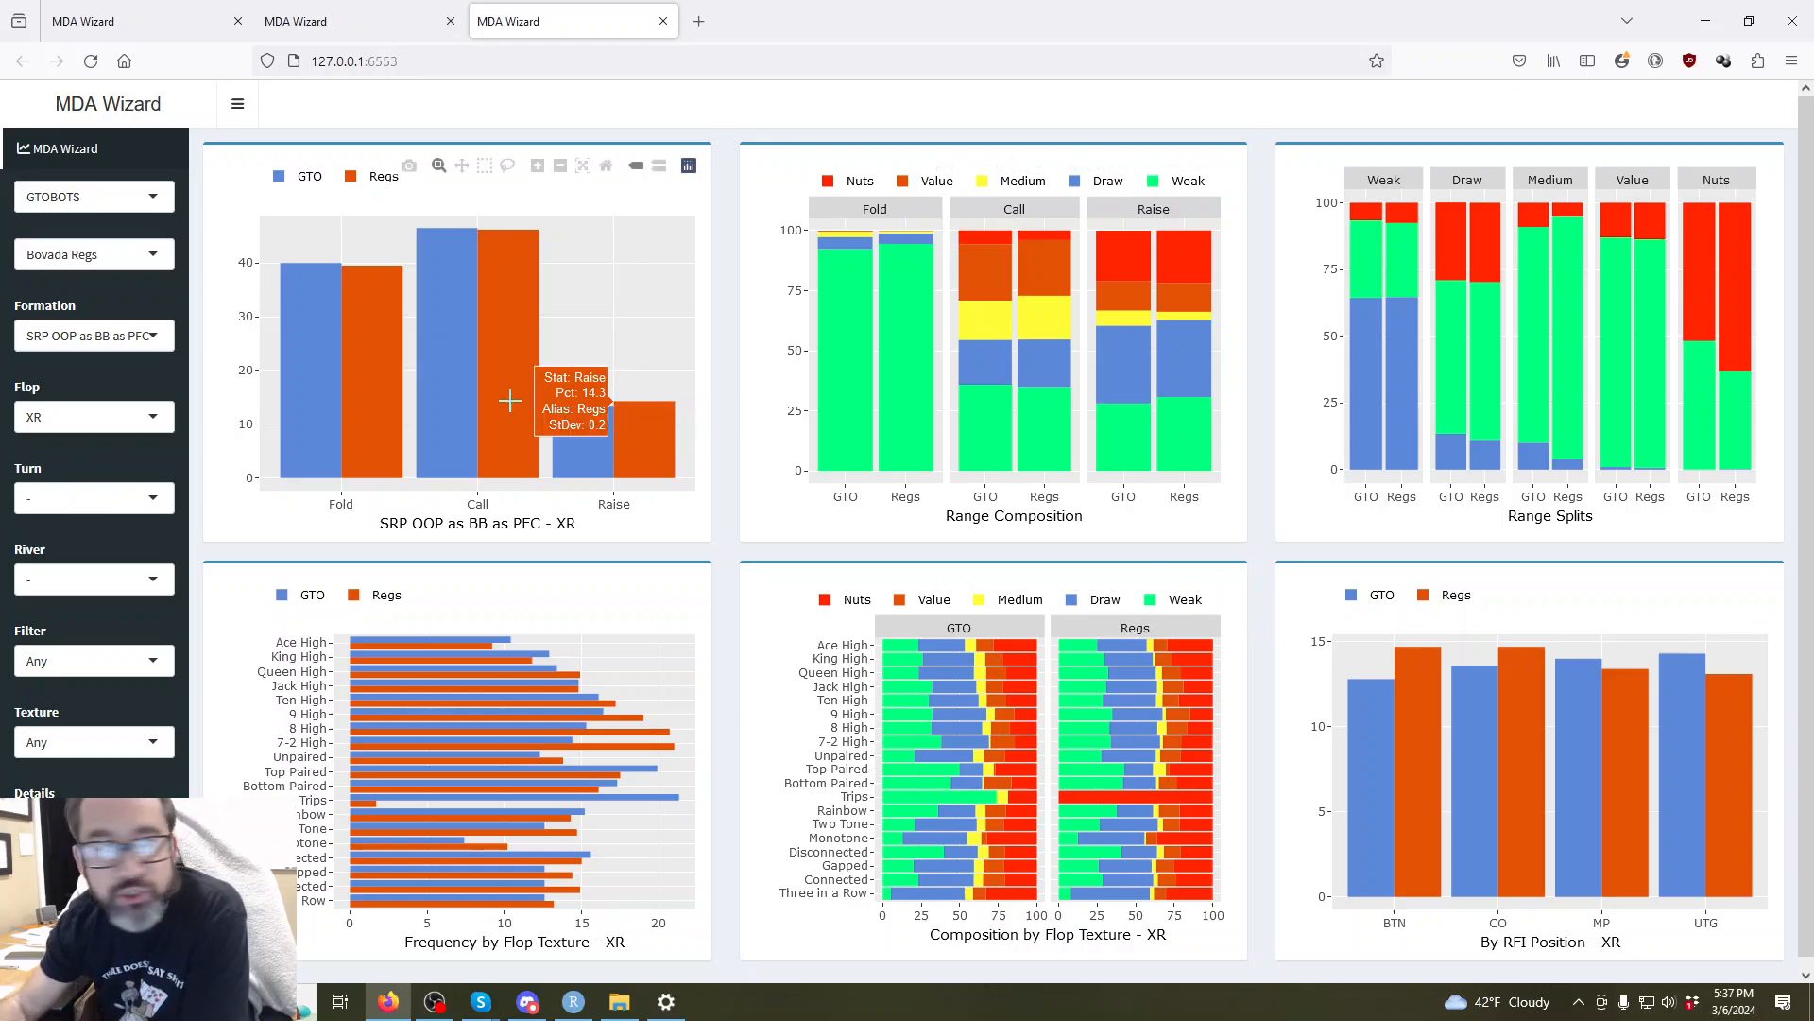
{"action": "left_click", "coordinate": [110, 337]}
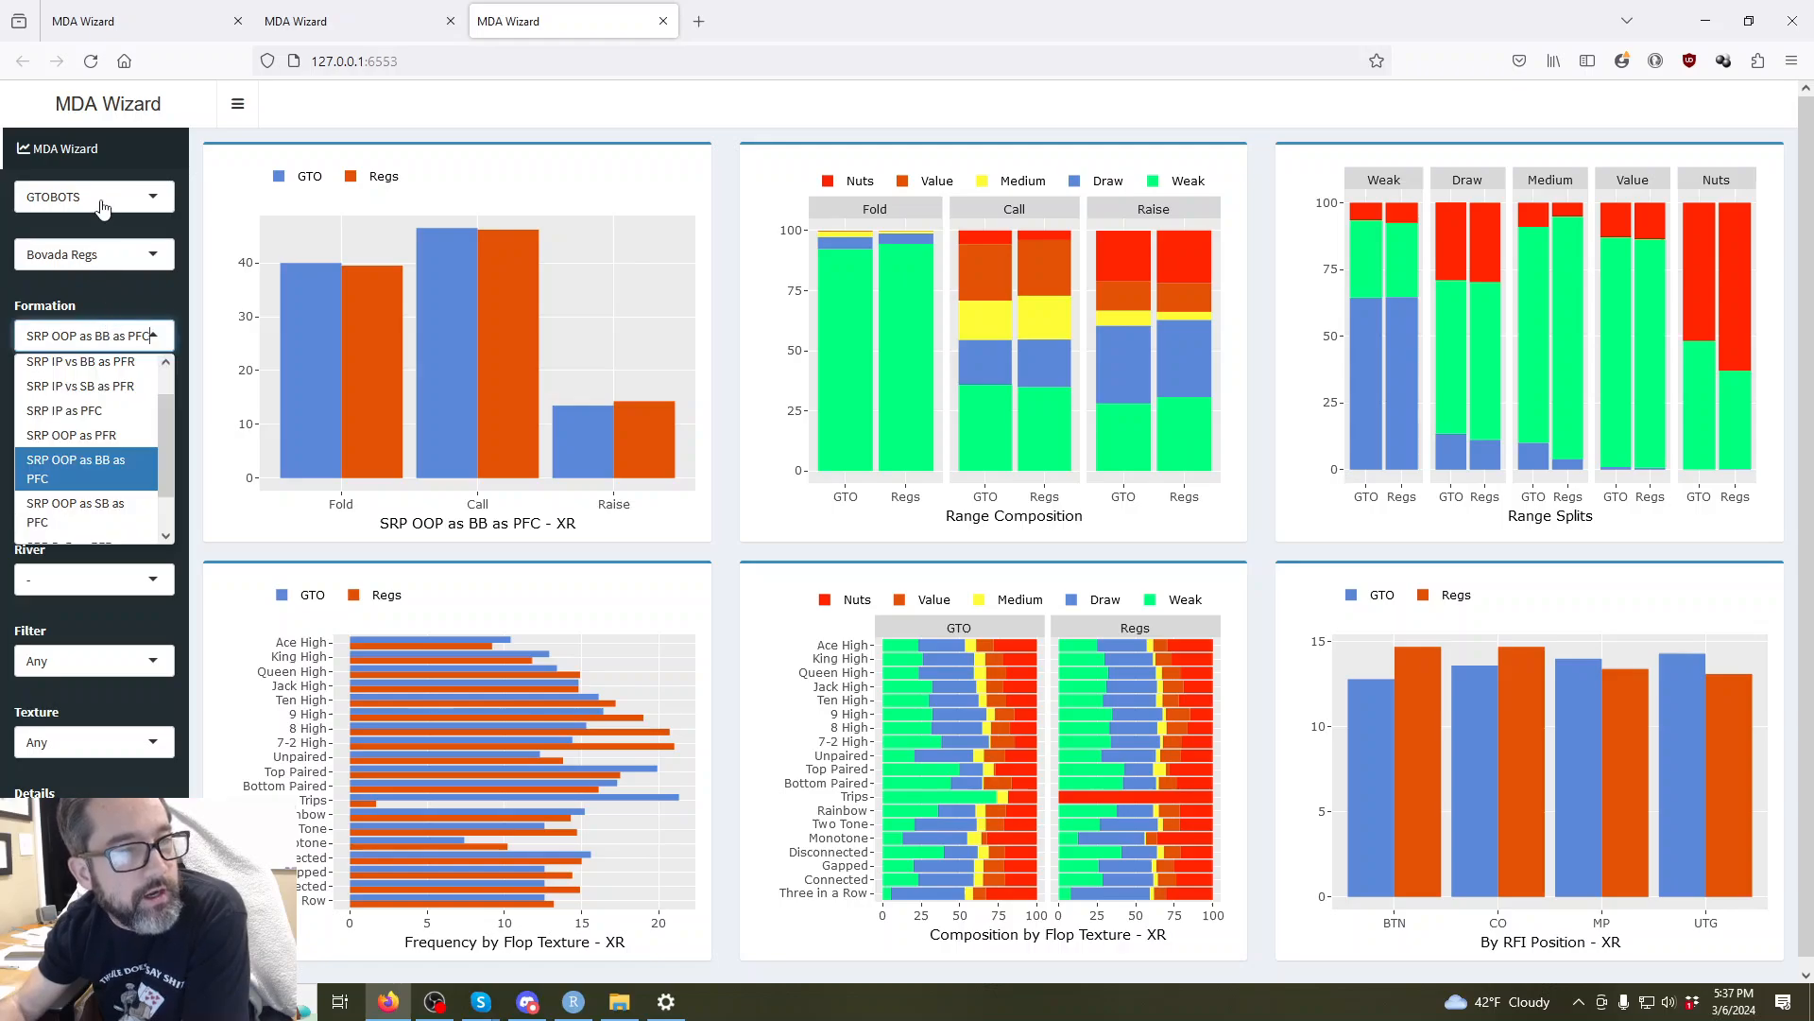
{"action": "left_click", "coordinate": [123, 305]}
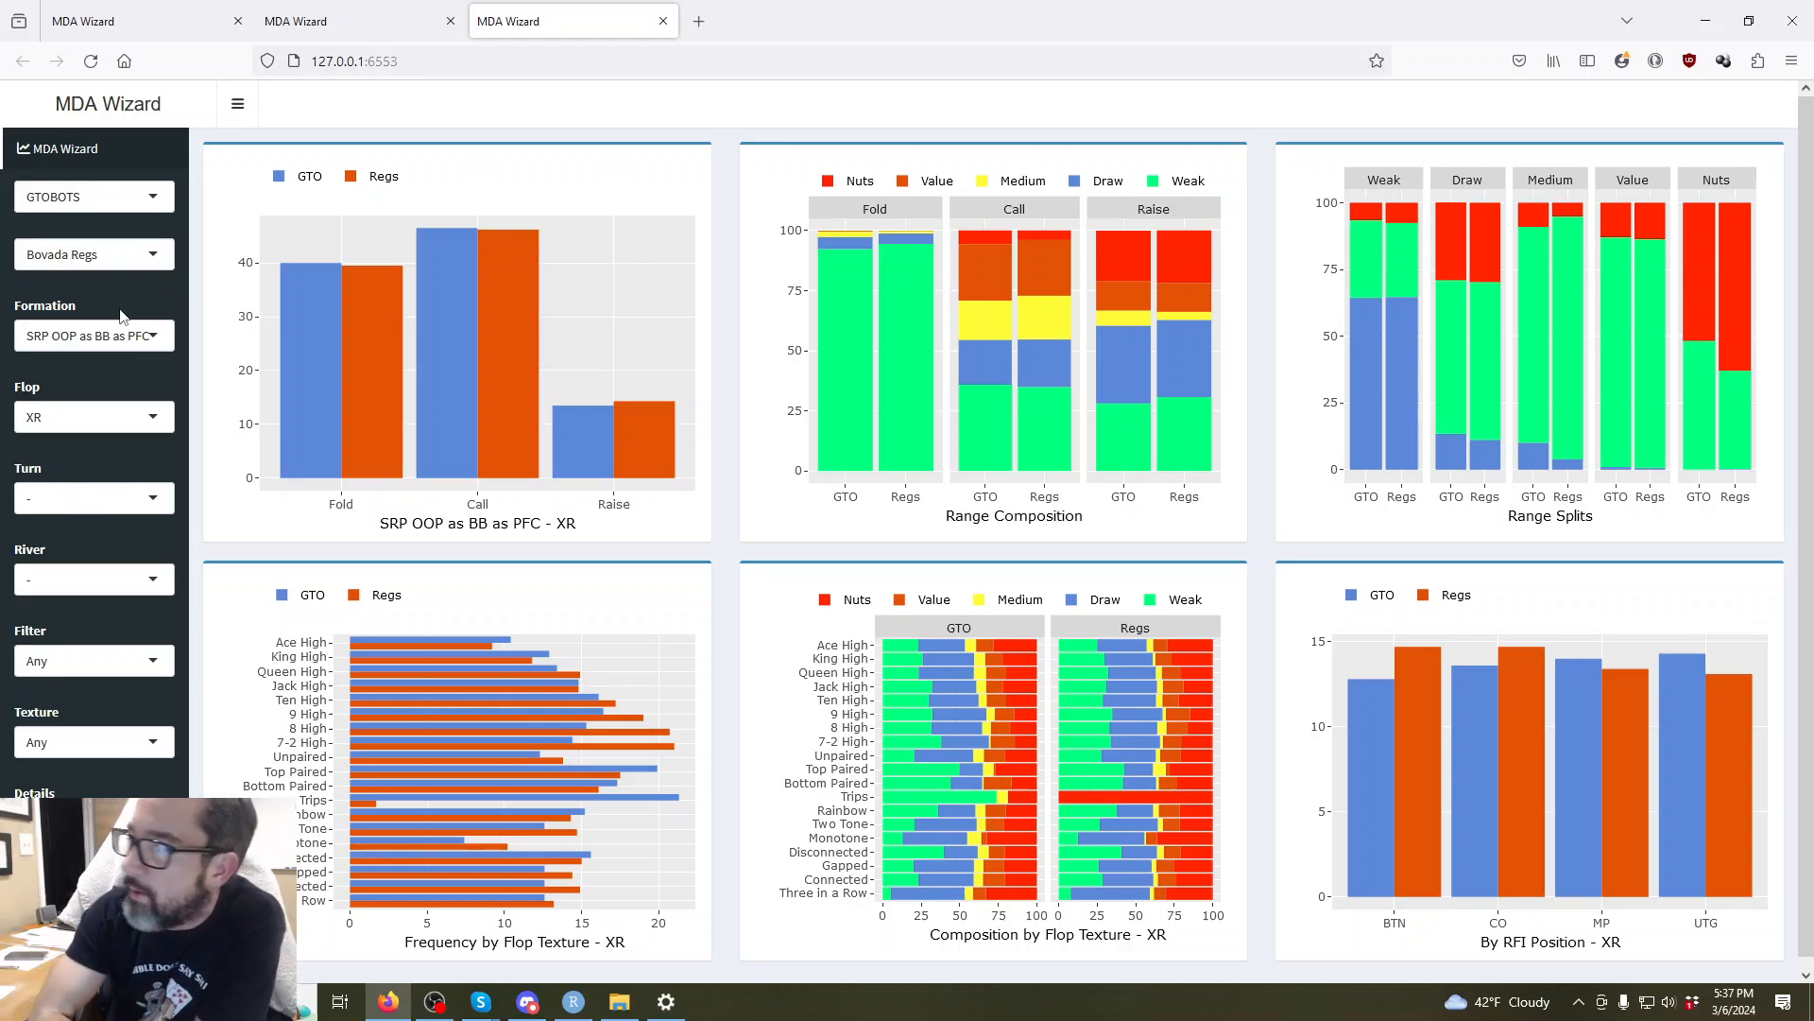
{"action": "left_click", "coordinate": [142, 255]}
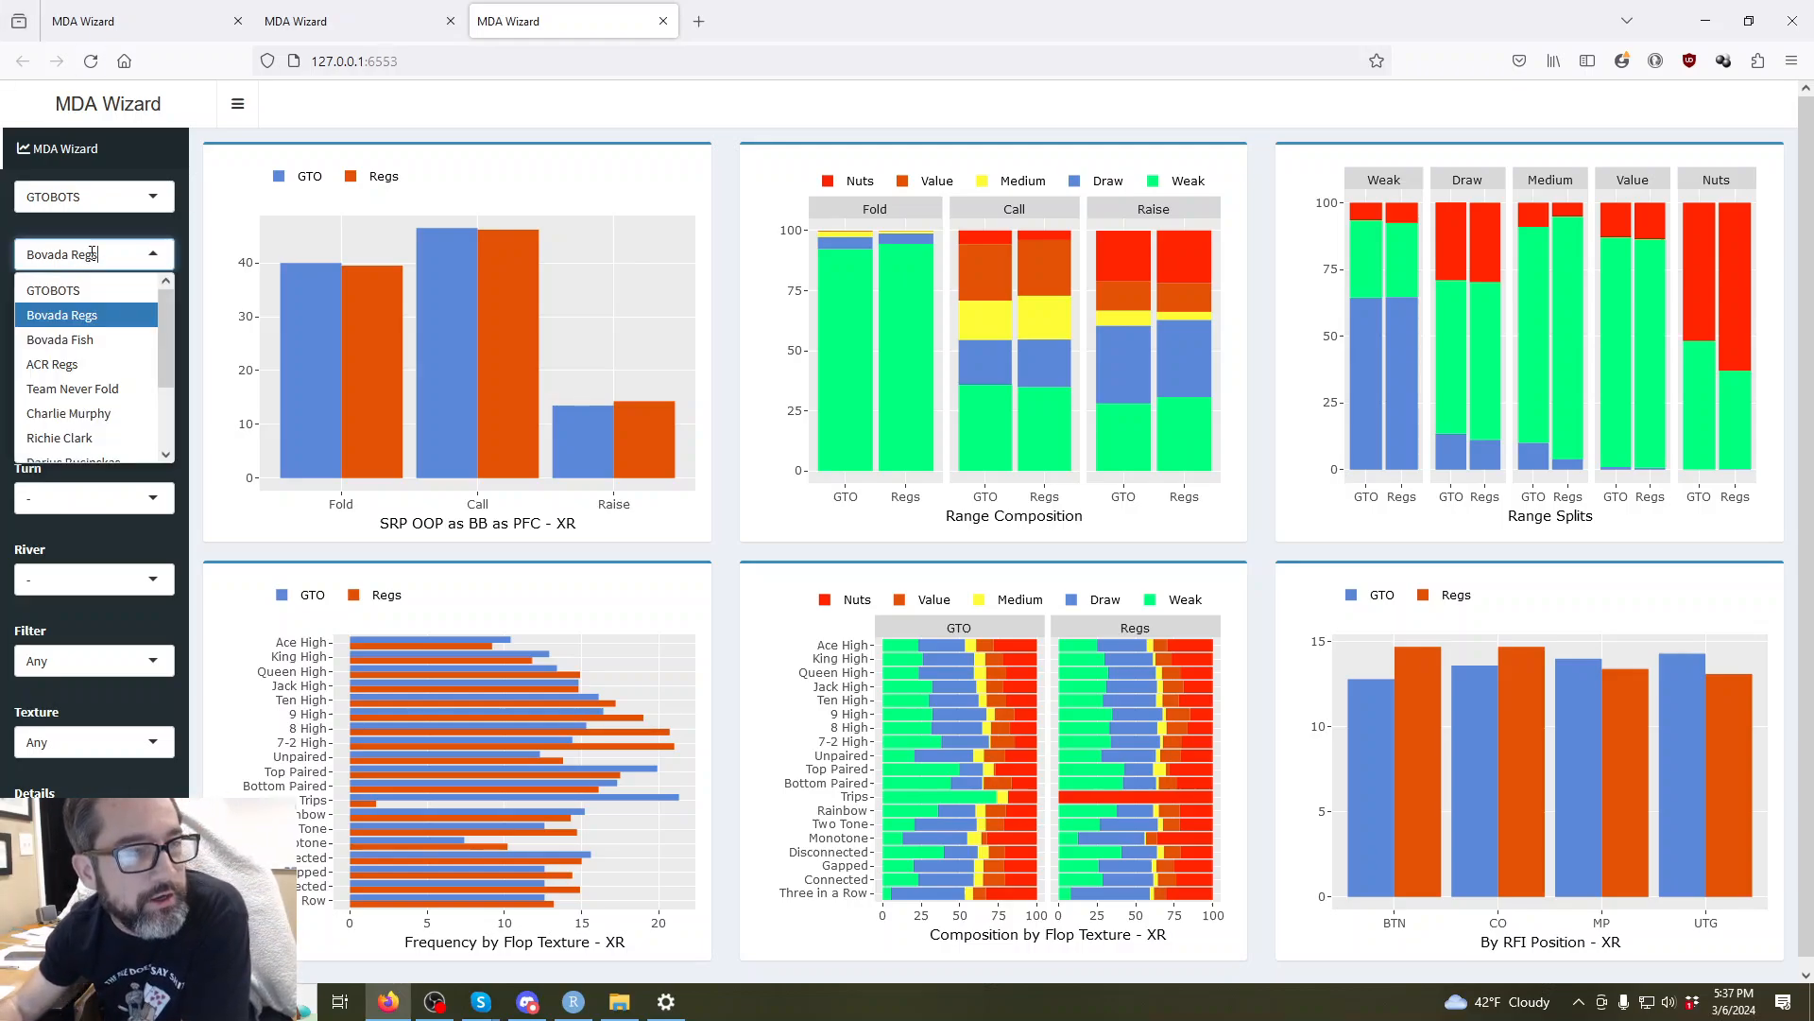
{"action": "left_click", "coordinate": [106, 232]}
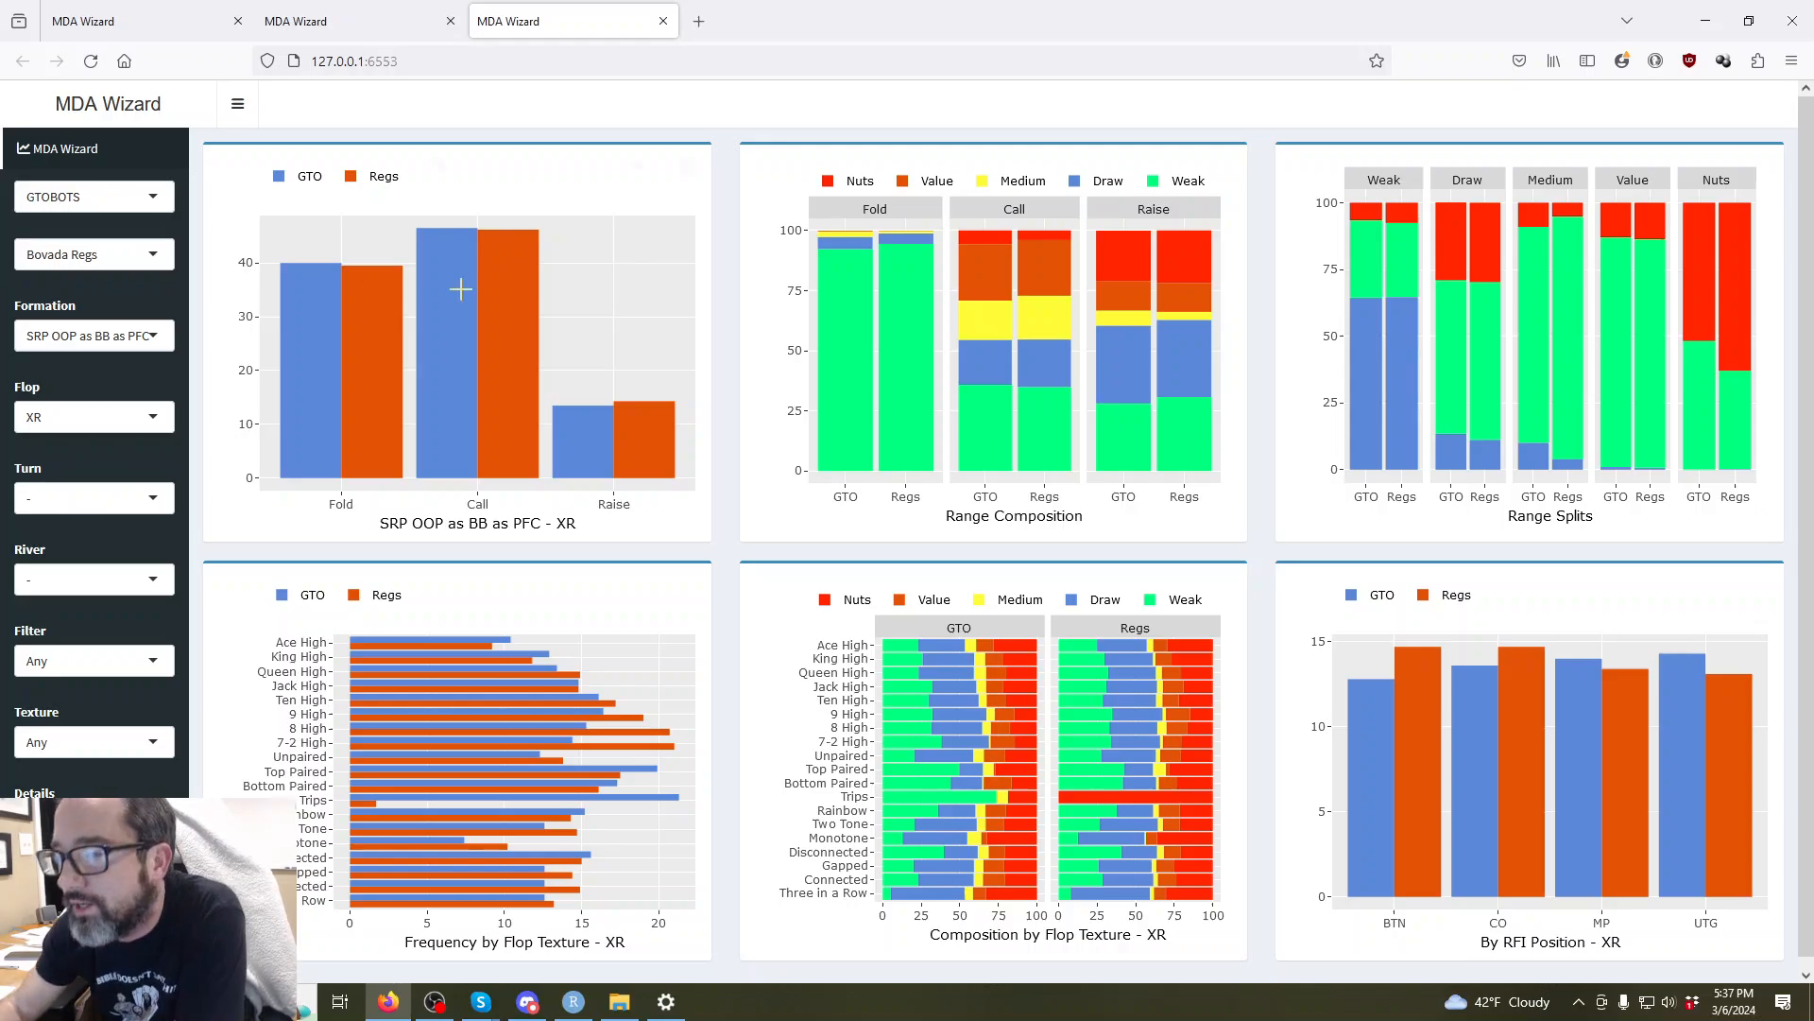
{"action": "key", "text": "alt+Tab"}
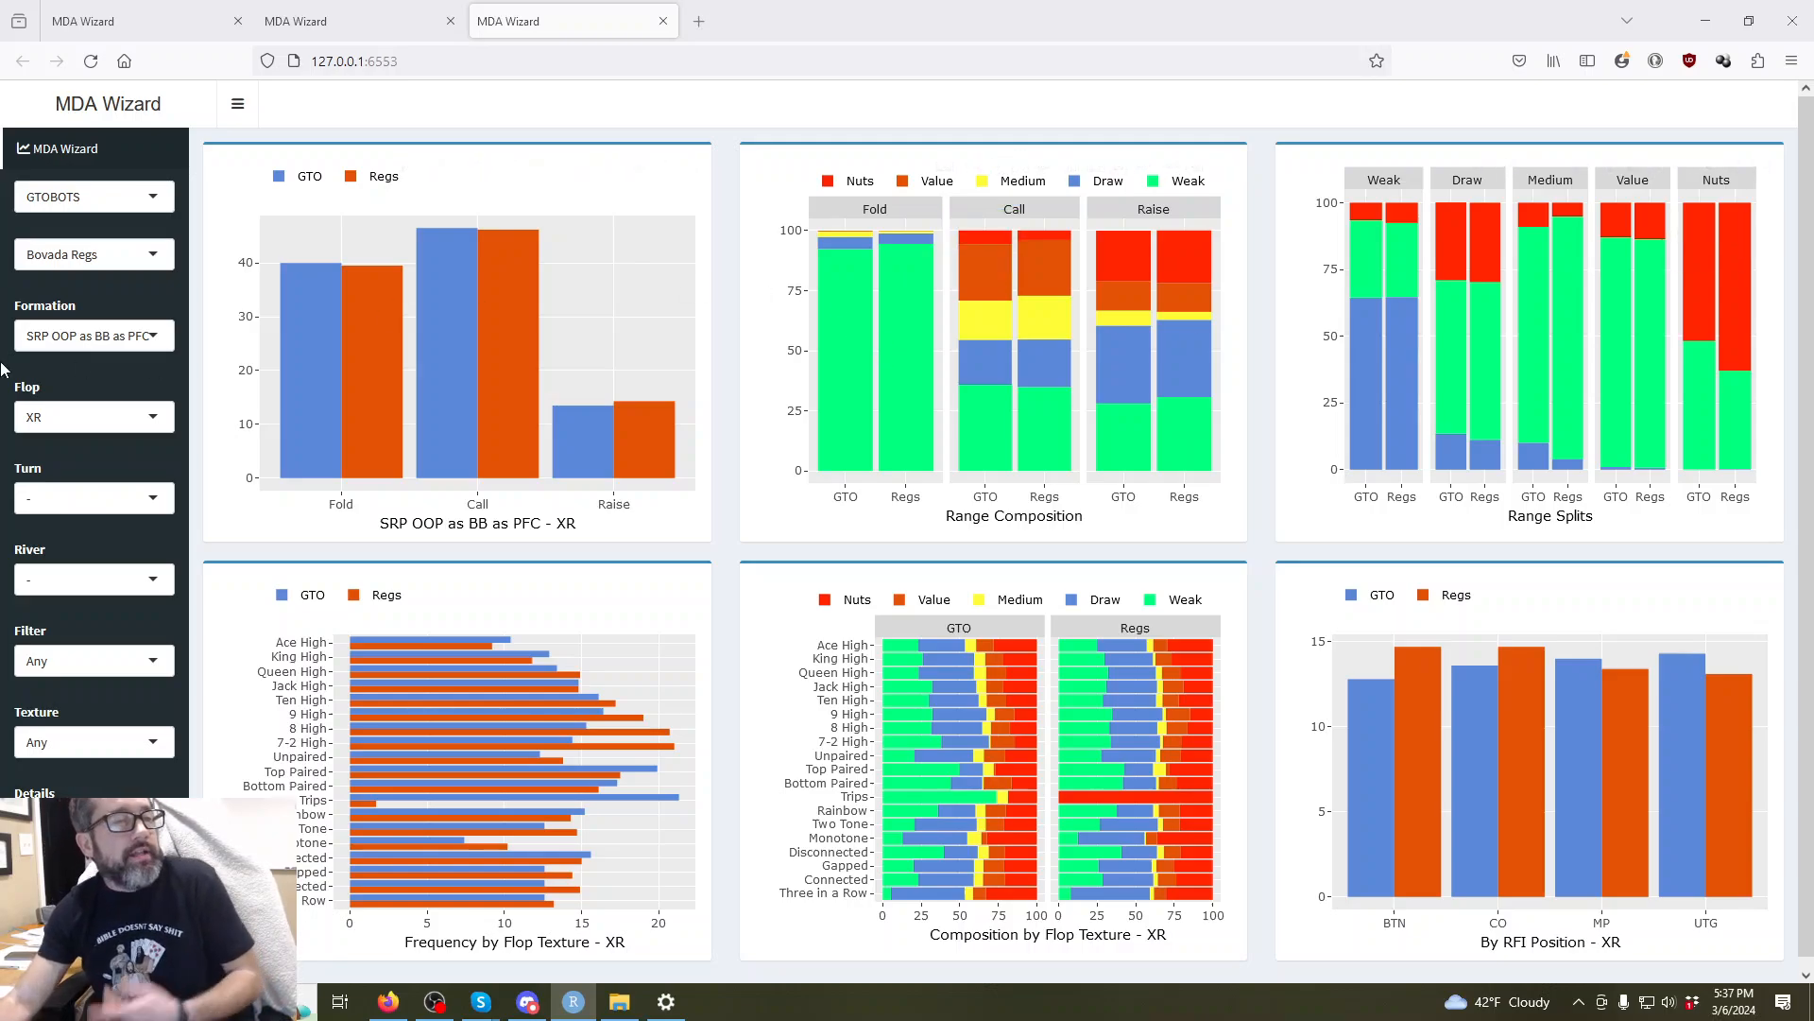
{"action": "left_click", "coordinate": [115, 342]}
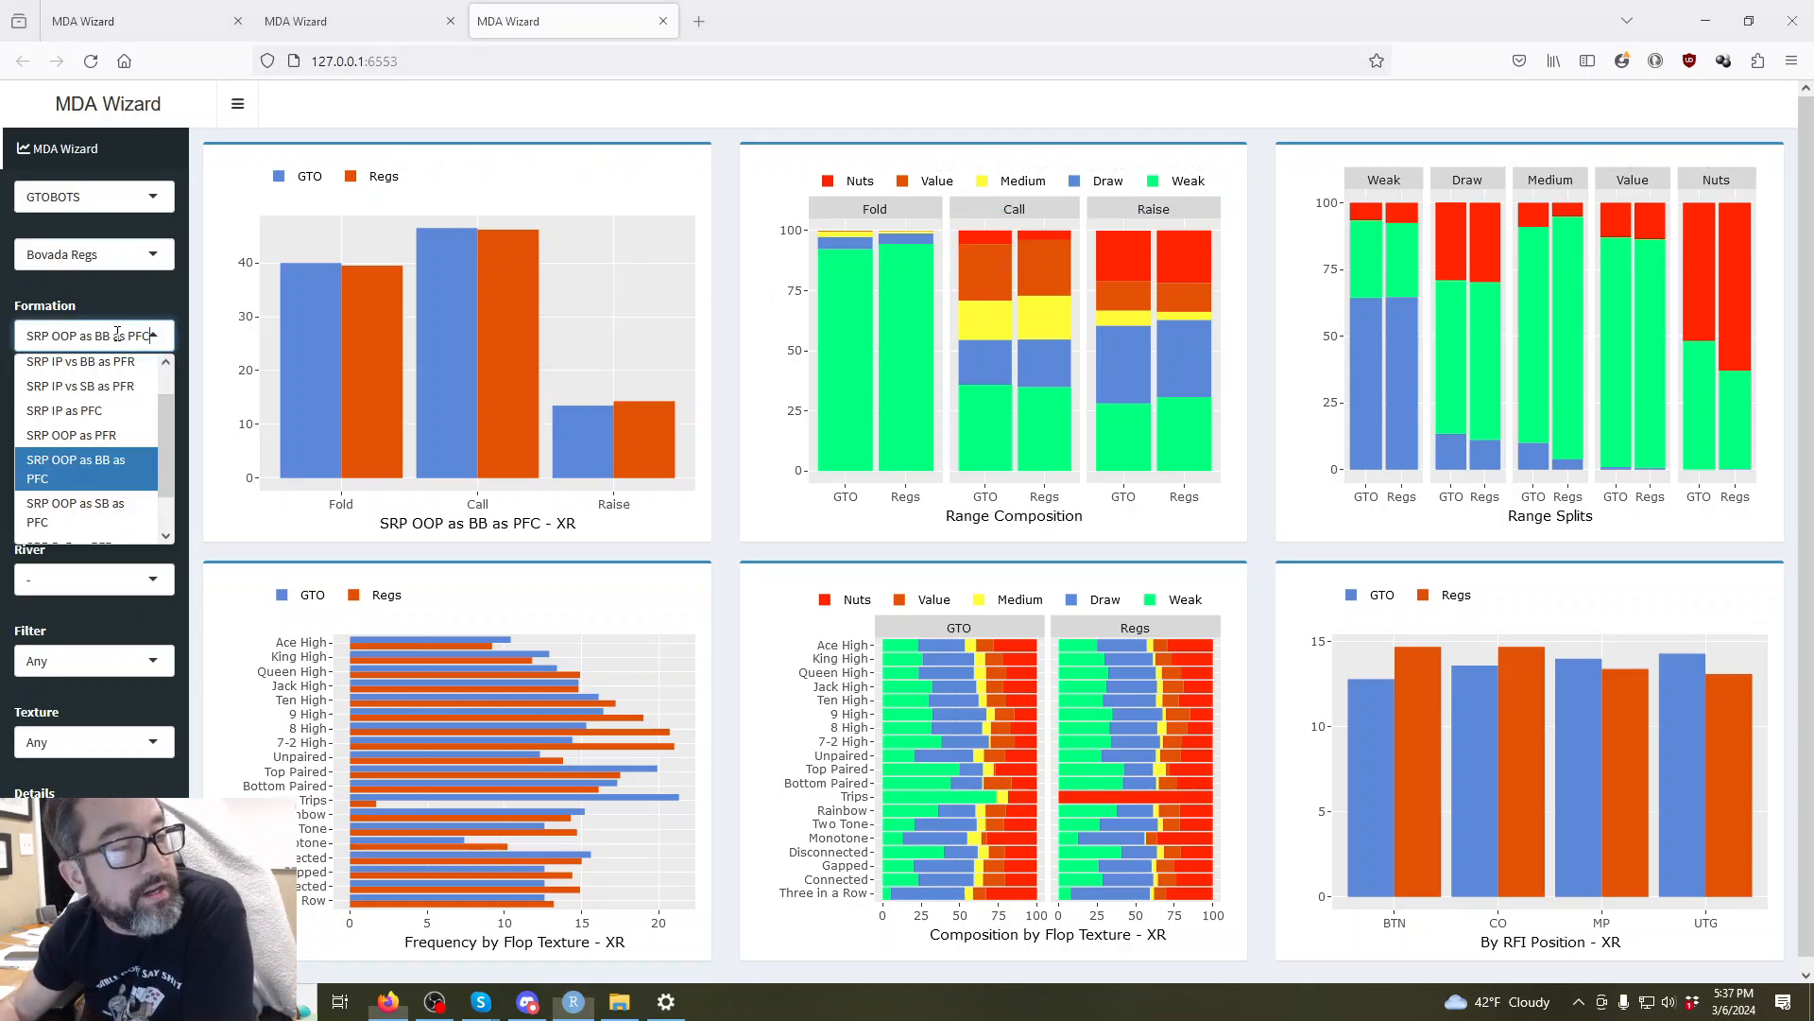
{"action": "double_click", "coordinate": [115, 295]}
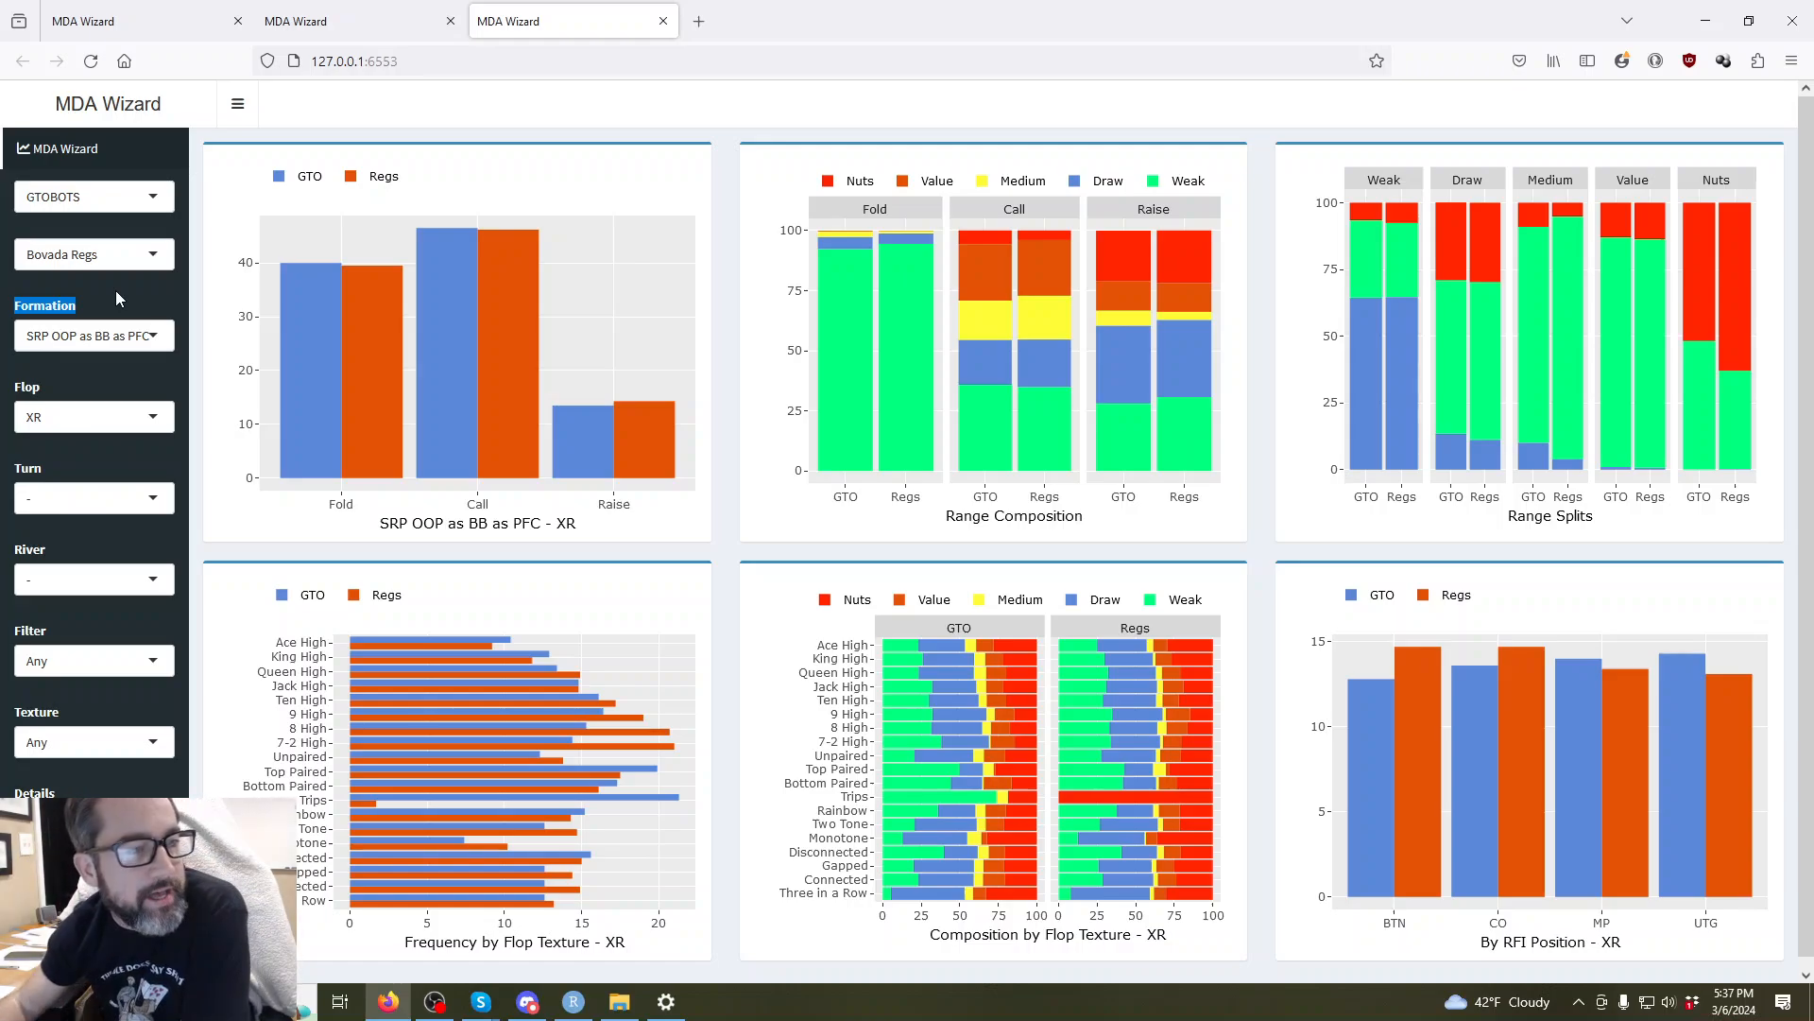
{"action": "left_click", "coordinate": [116, 299]}
{"action": "mouse_move", "coordinate": [626, 1014]}
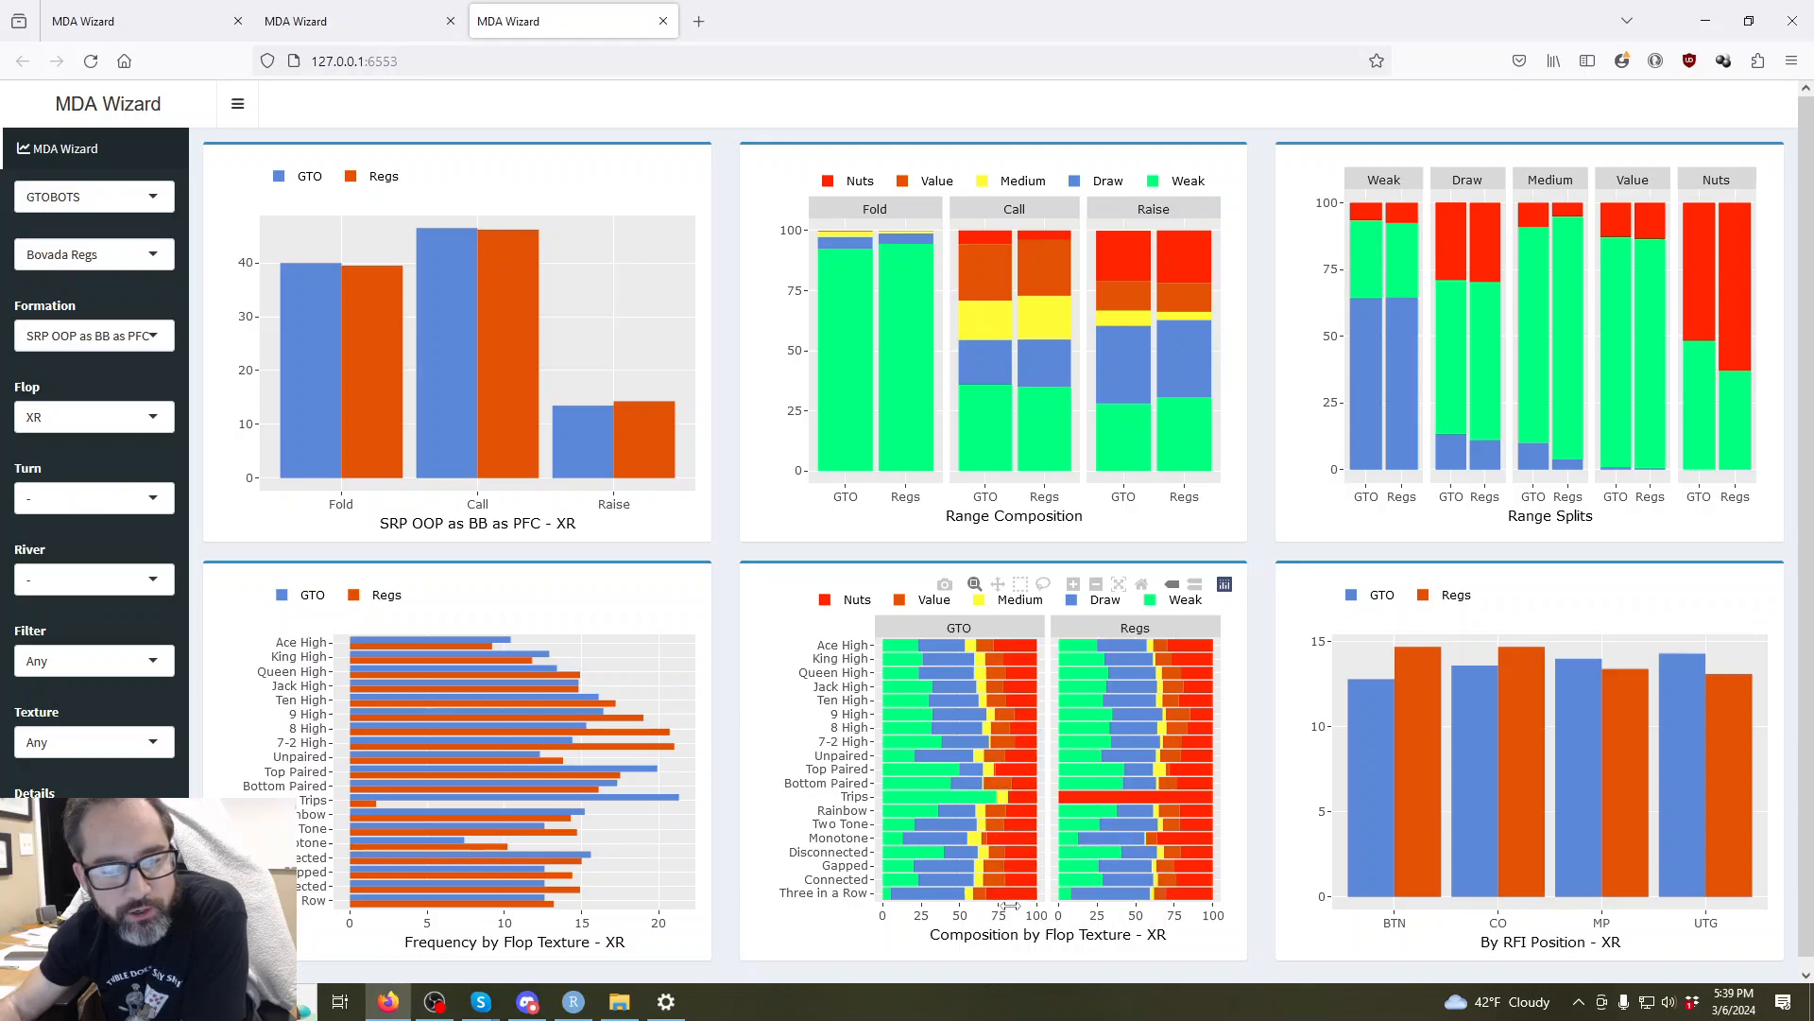
Examine the XR raise composition of GTO and Regs, including the draw share, and how each splits its Nuts range.
{"action": "mouse_move", "coordinate": [1010, 875]}
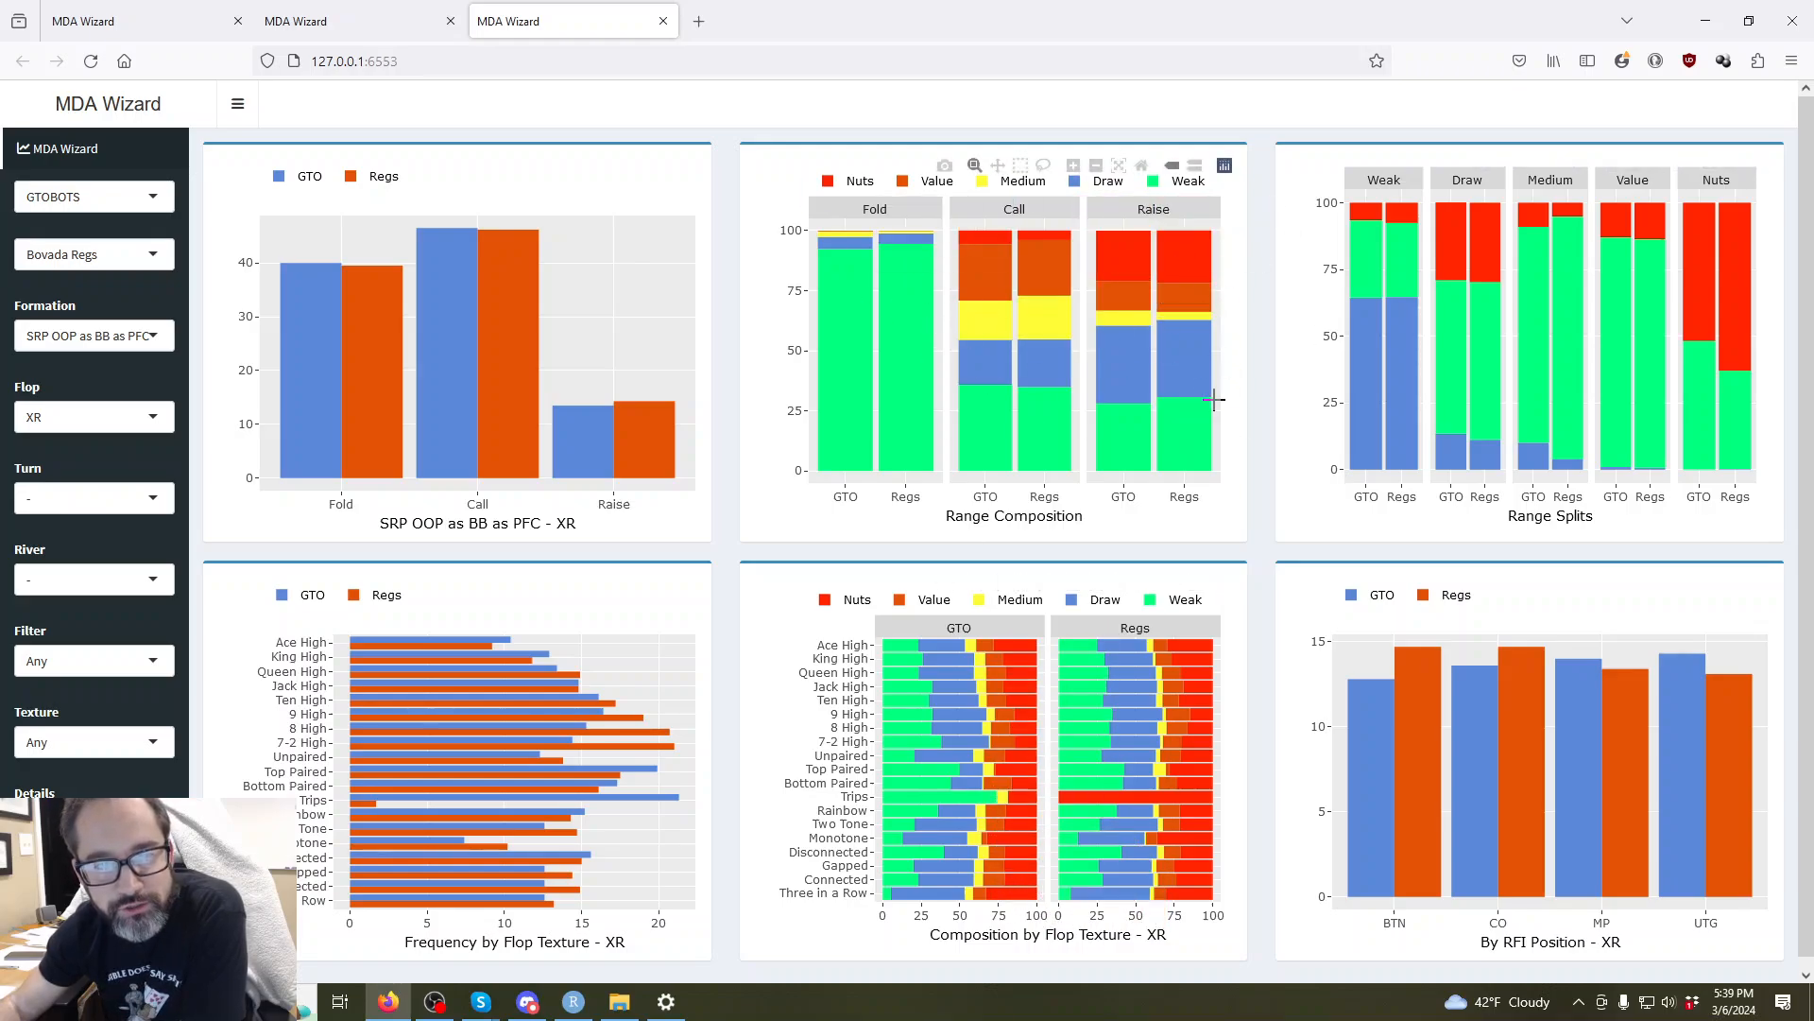
{"action": "mouse_move", "coordinate": [1172, 312]}
{"action": "mouse_move", "coordinate": [1194, 403]}
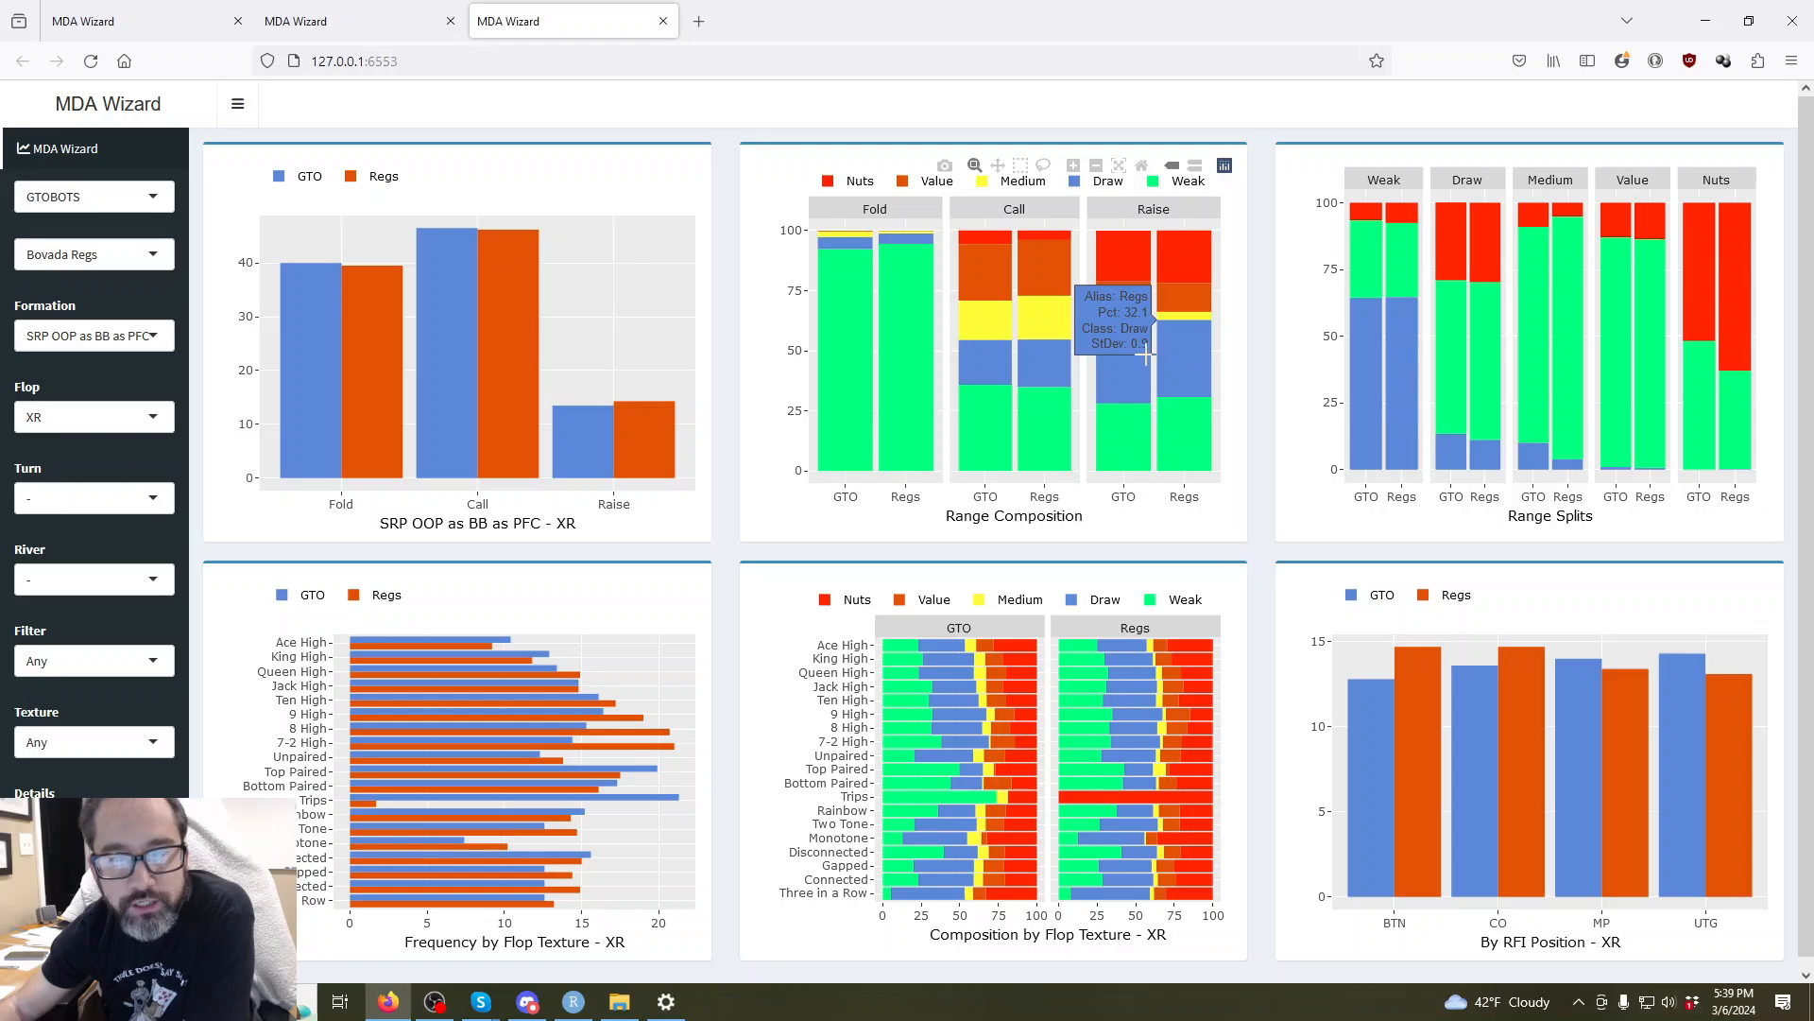
{"action": "mouse_move", "coordinate": [1140, 355]}
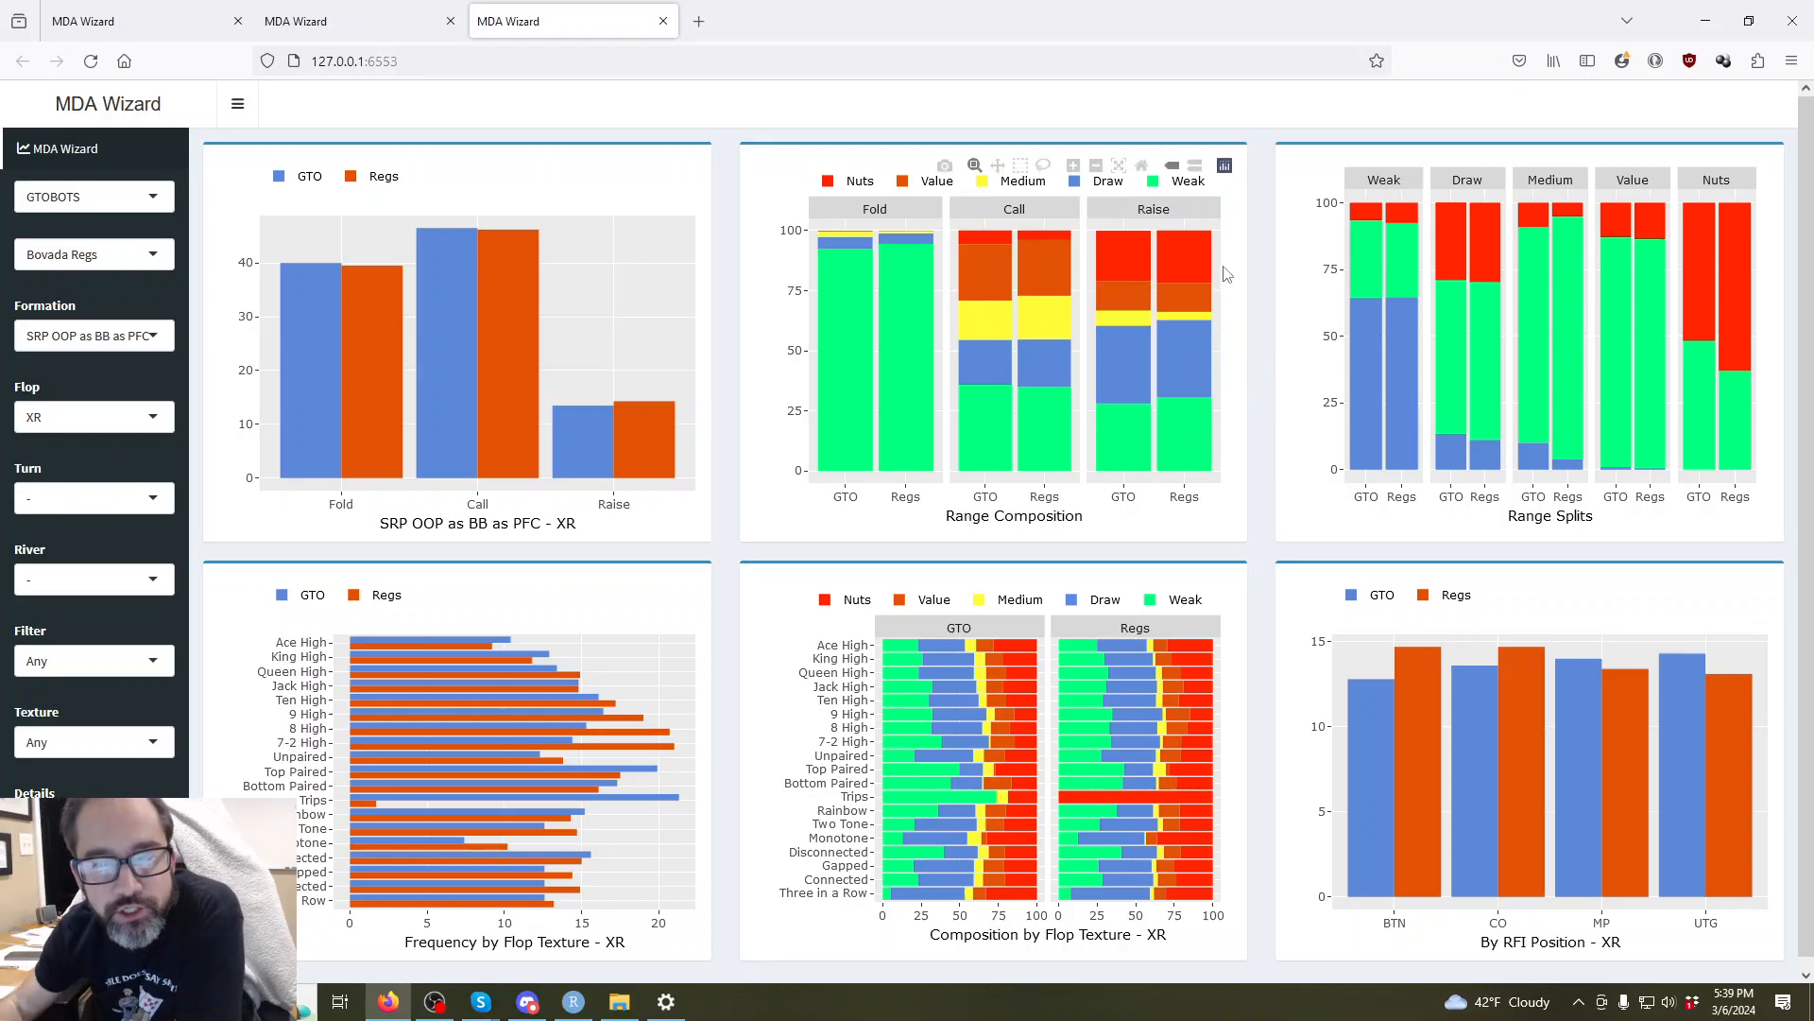
{"action": "mouse_move", "coordinate": [1138, 281]}
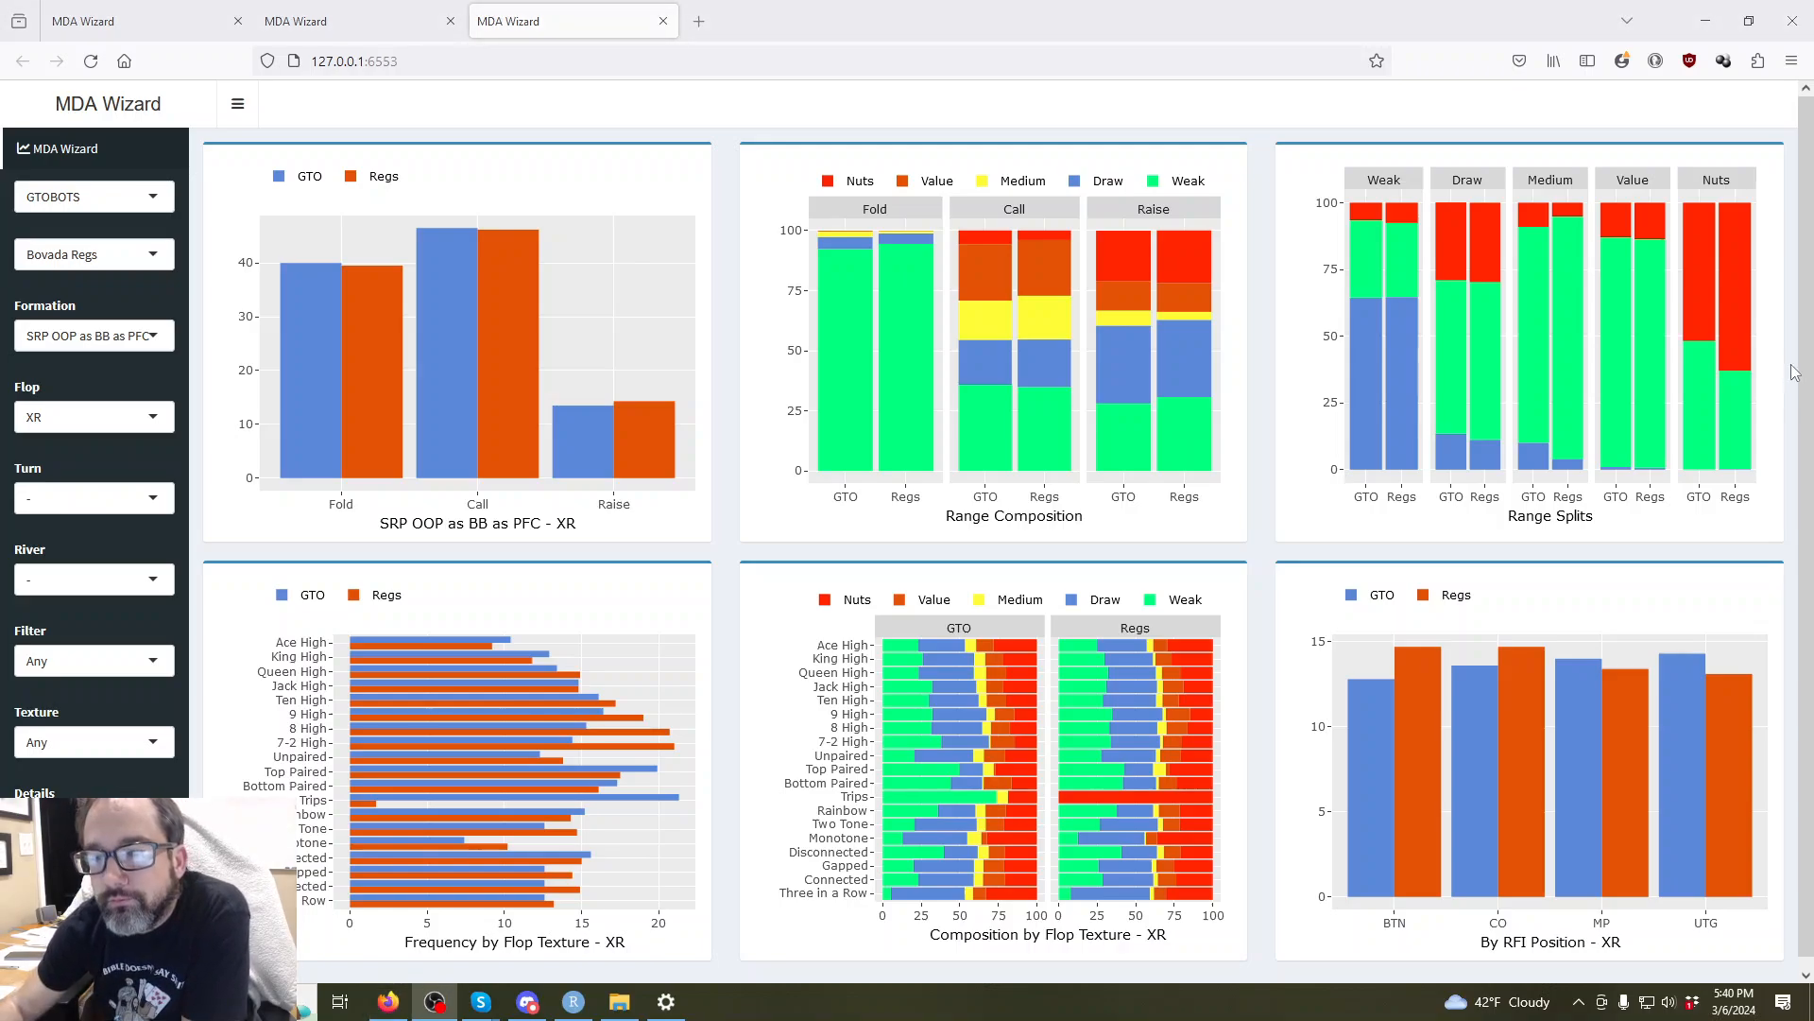
{"action": "mouse_move", "coordinate": [1740, 308]}
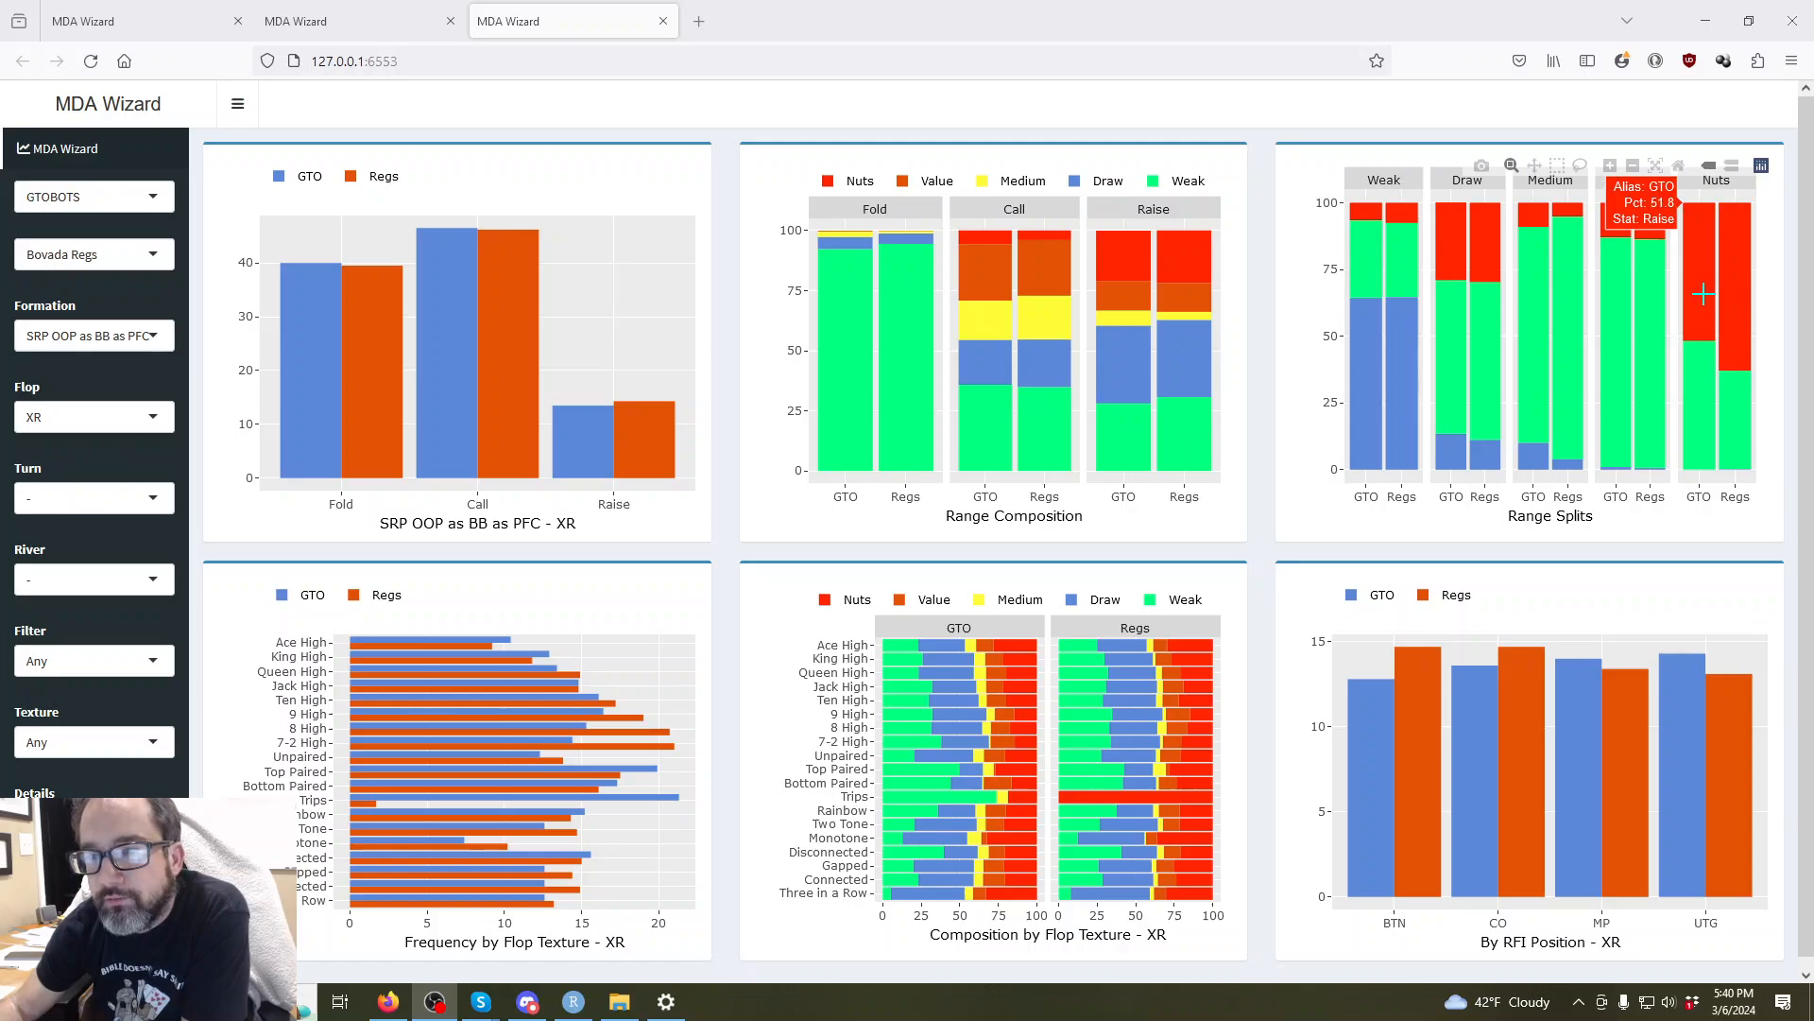
{"action": "mouse_move", "coordinate": [1728, 414]}
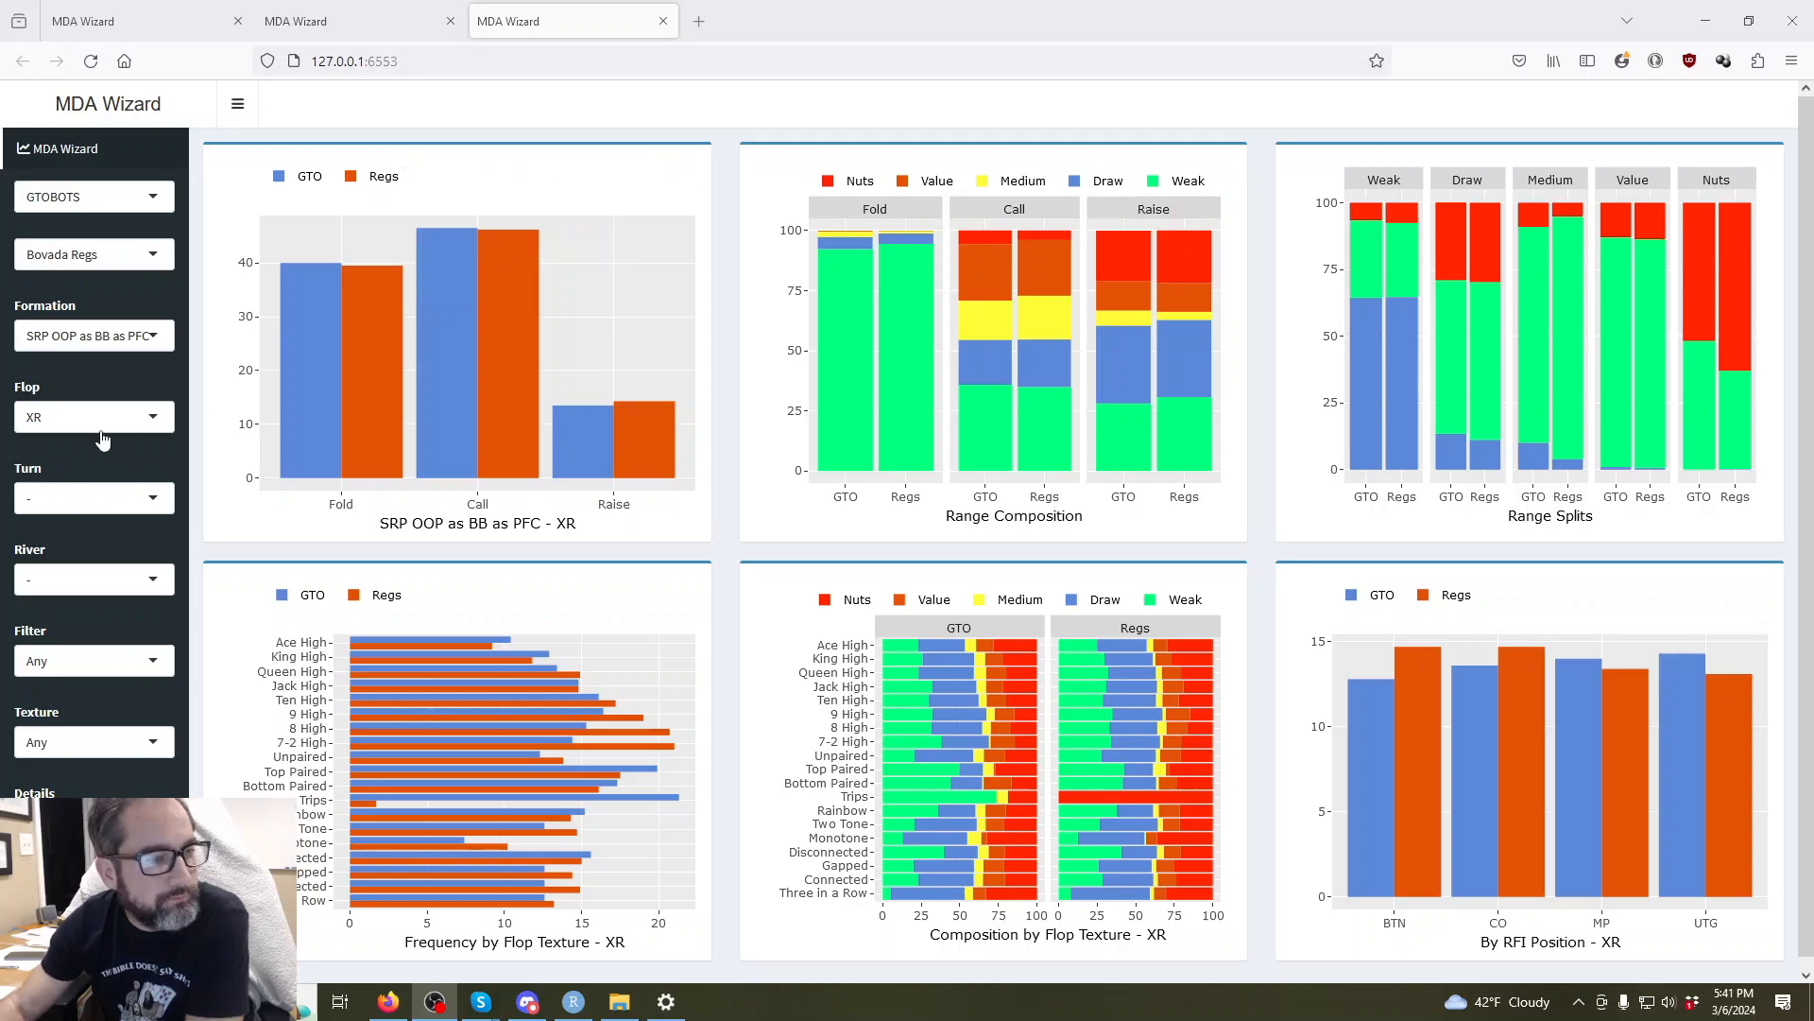
Set the Flop to A, the Turn to A and the River to XF, and reload the comparison charts.
{"action": "left_click", "coordinate": [104, 421]}
{"action": "scroll", "coordinate": [81, 529], "scroll_direction": "down", "scroll_amount": 3}
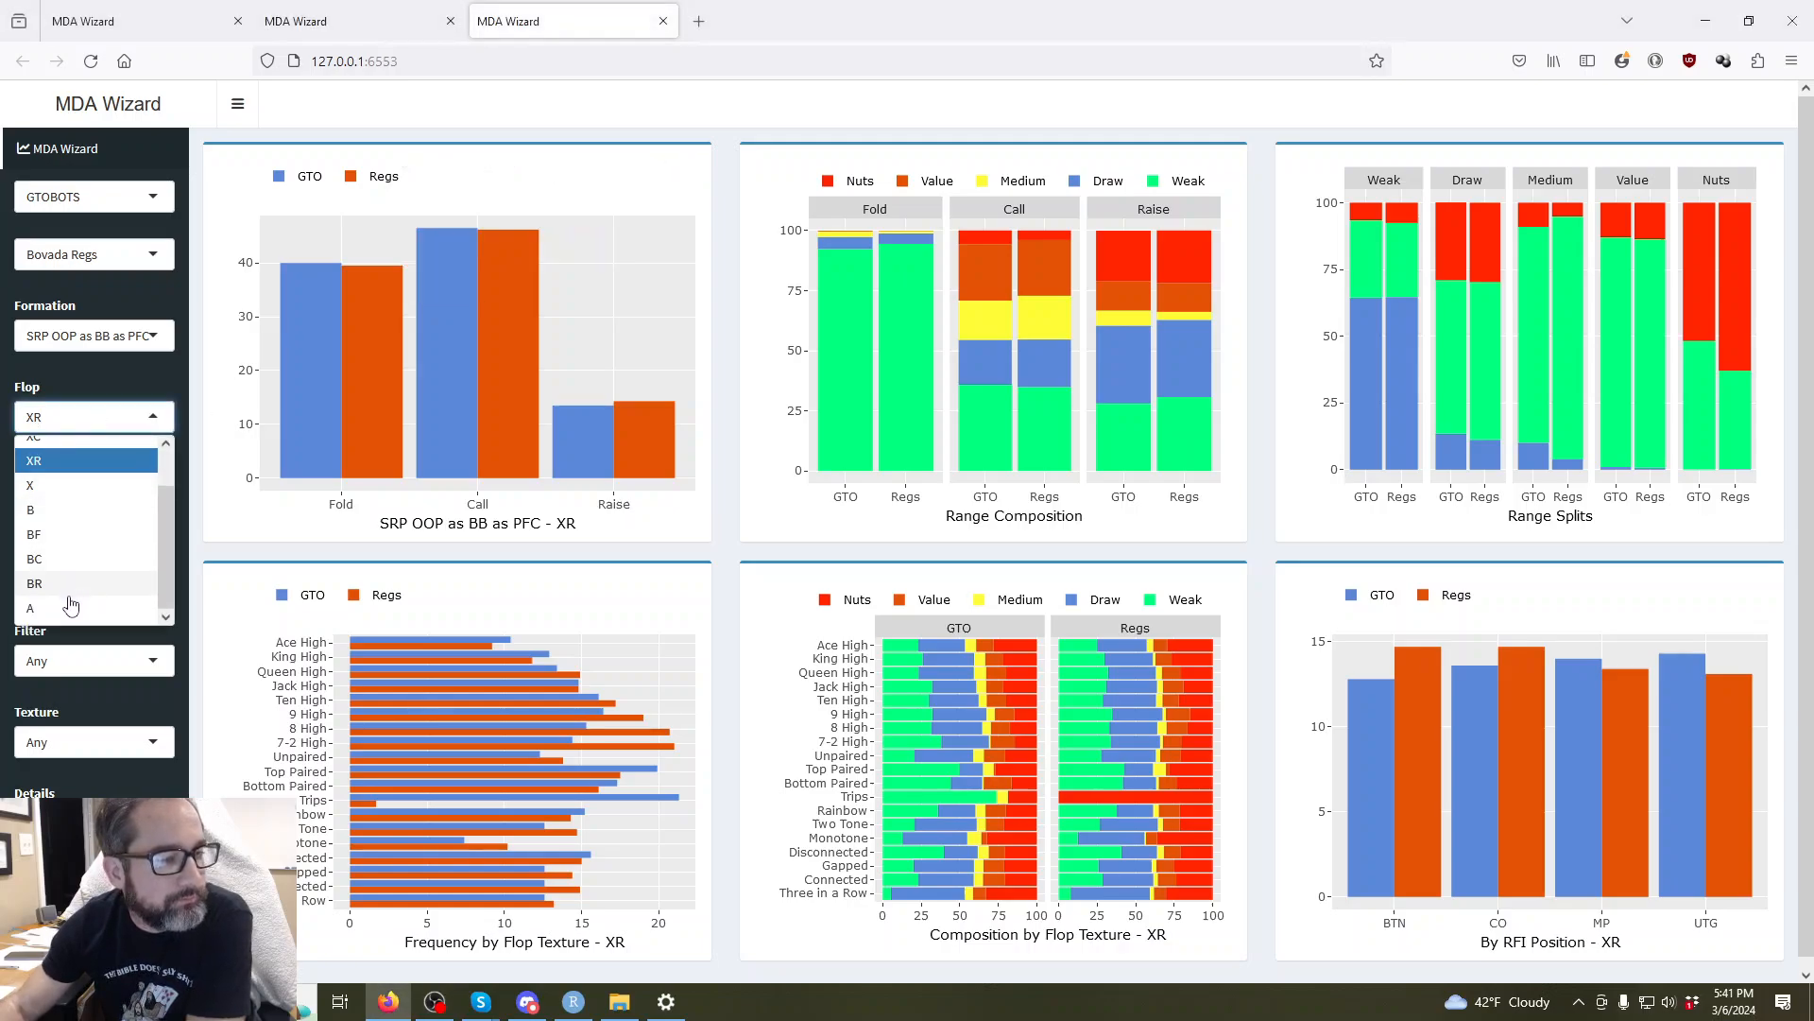
{"action": "left_click", "coordinate": [74, 601]}
{"action": "left_click", "coordinate": [80, 498]}
{"action": "scroll", "coordinate": [79, 583], "scroll_direction": "down", "scroll_amount": 3}
{"action": "left_click", "coordinate": [63, 674]}
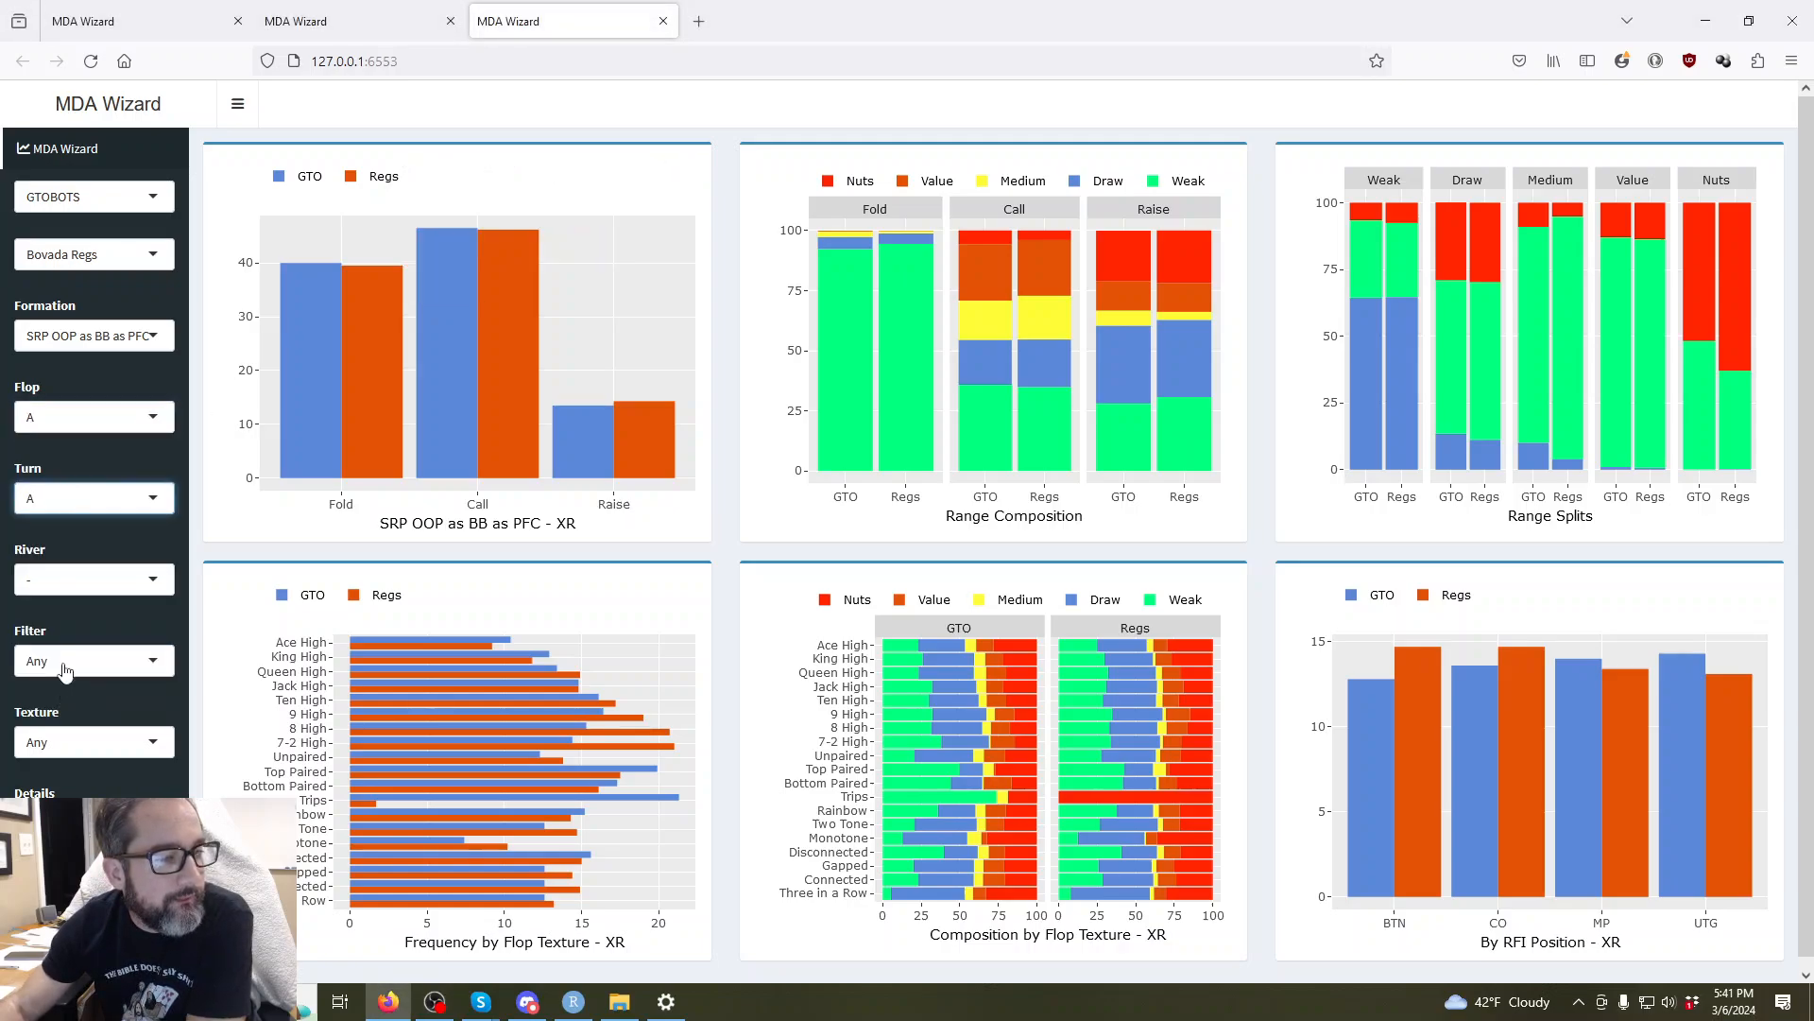
{"action": "left_click", "coordinate": [85, 579]}
{"action": "left_click", "coordinate": [83, 641]}
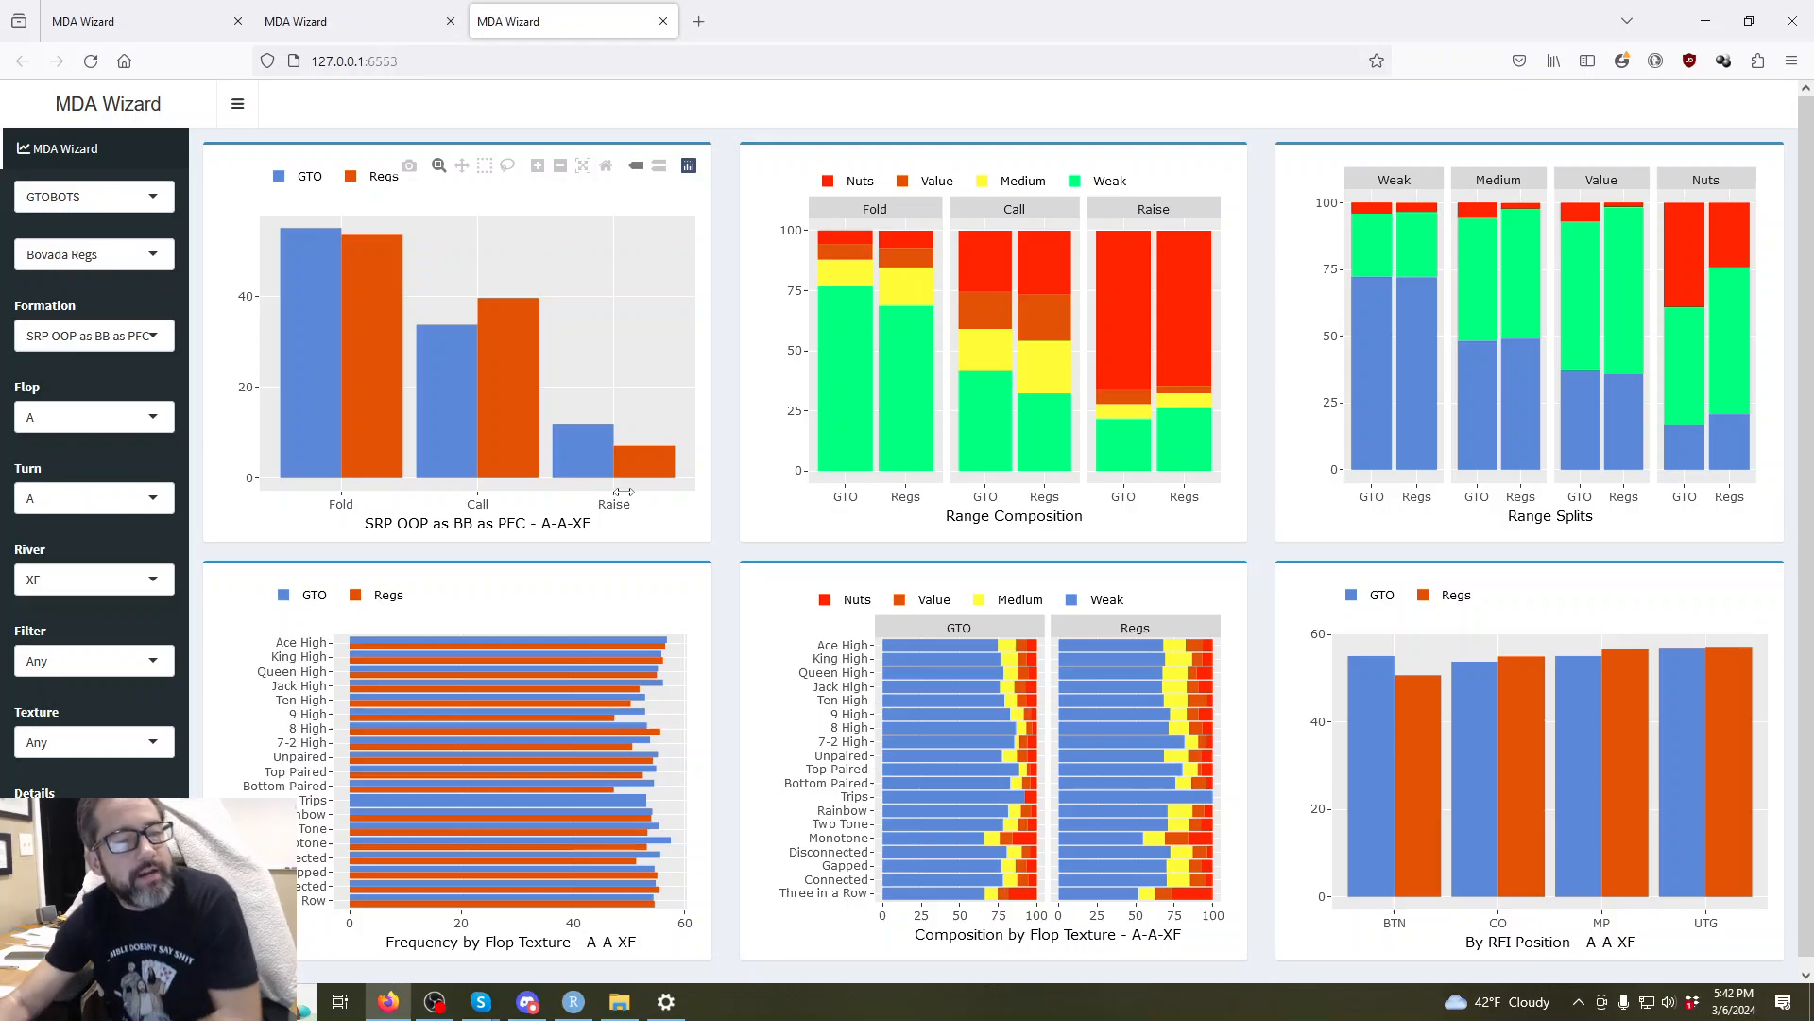
Compare the fold, call and raise frequencies of GTO and Regs on the A-A-XF line.
{"action": "left_click", "coordinate": [118, 417]}
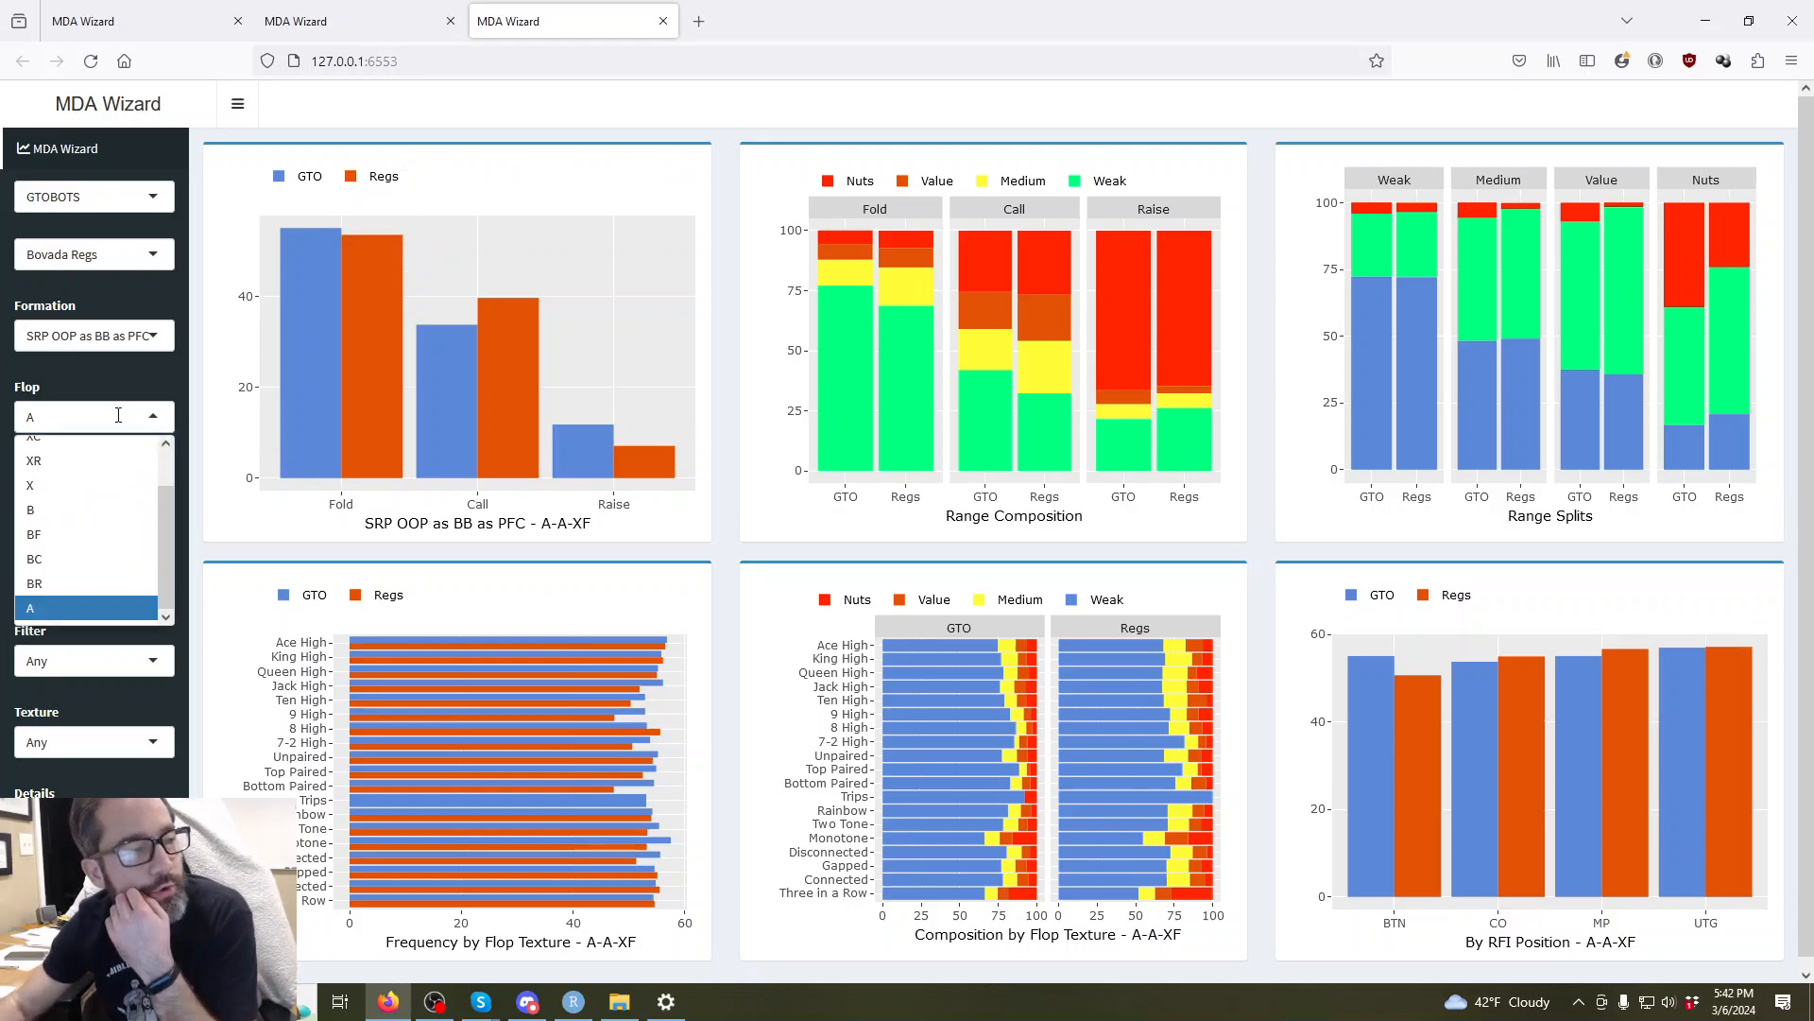
{"action": "left_click", "coordinate": [123, 387]}
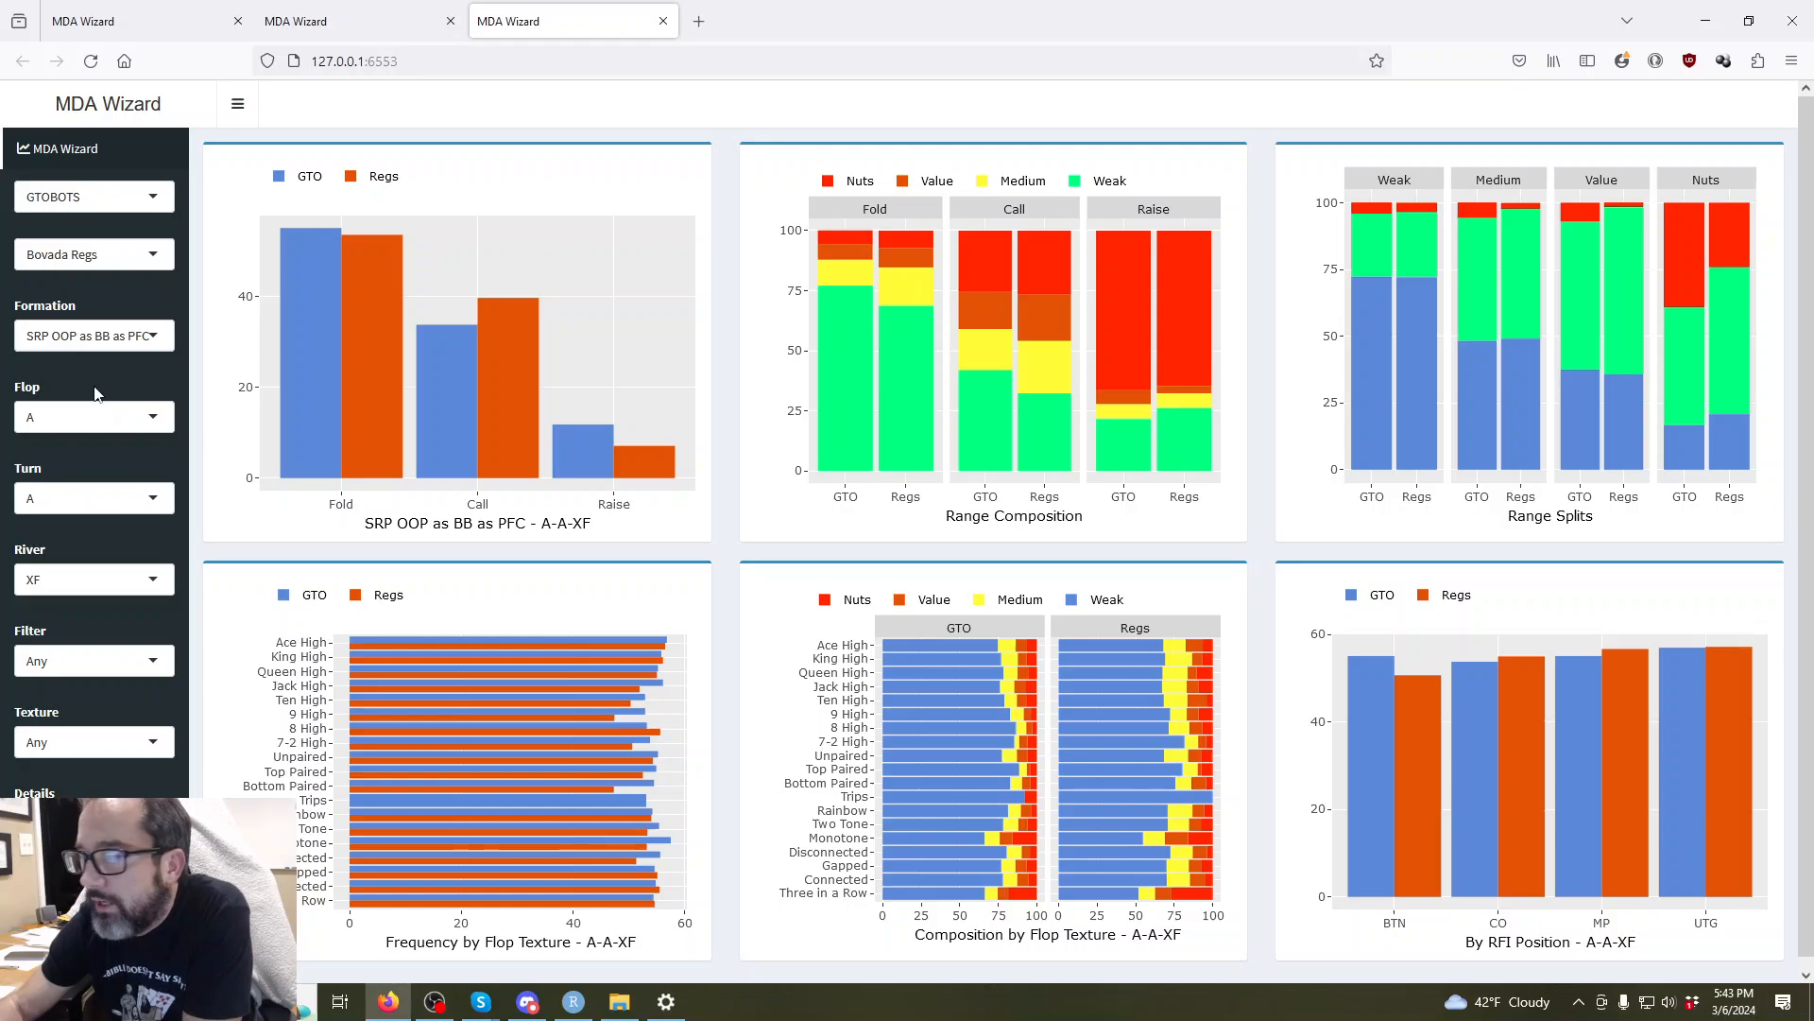
{"action": "mouse_move", "coordinate": [494, 354]}
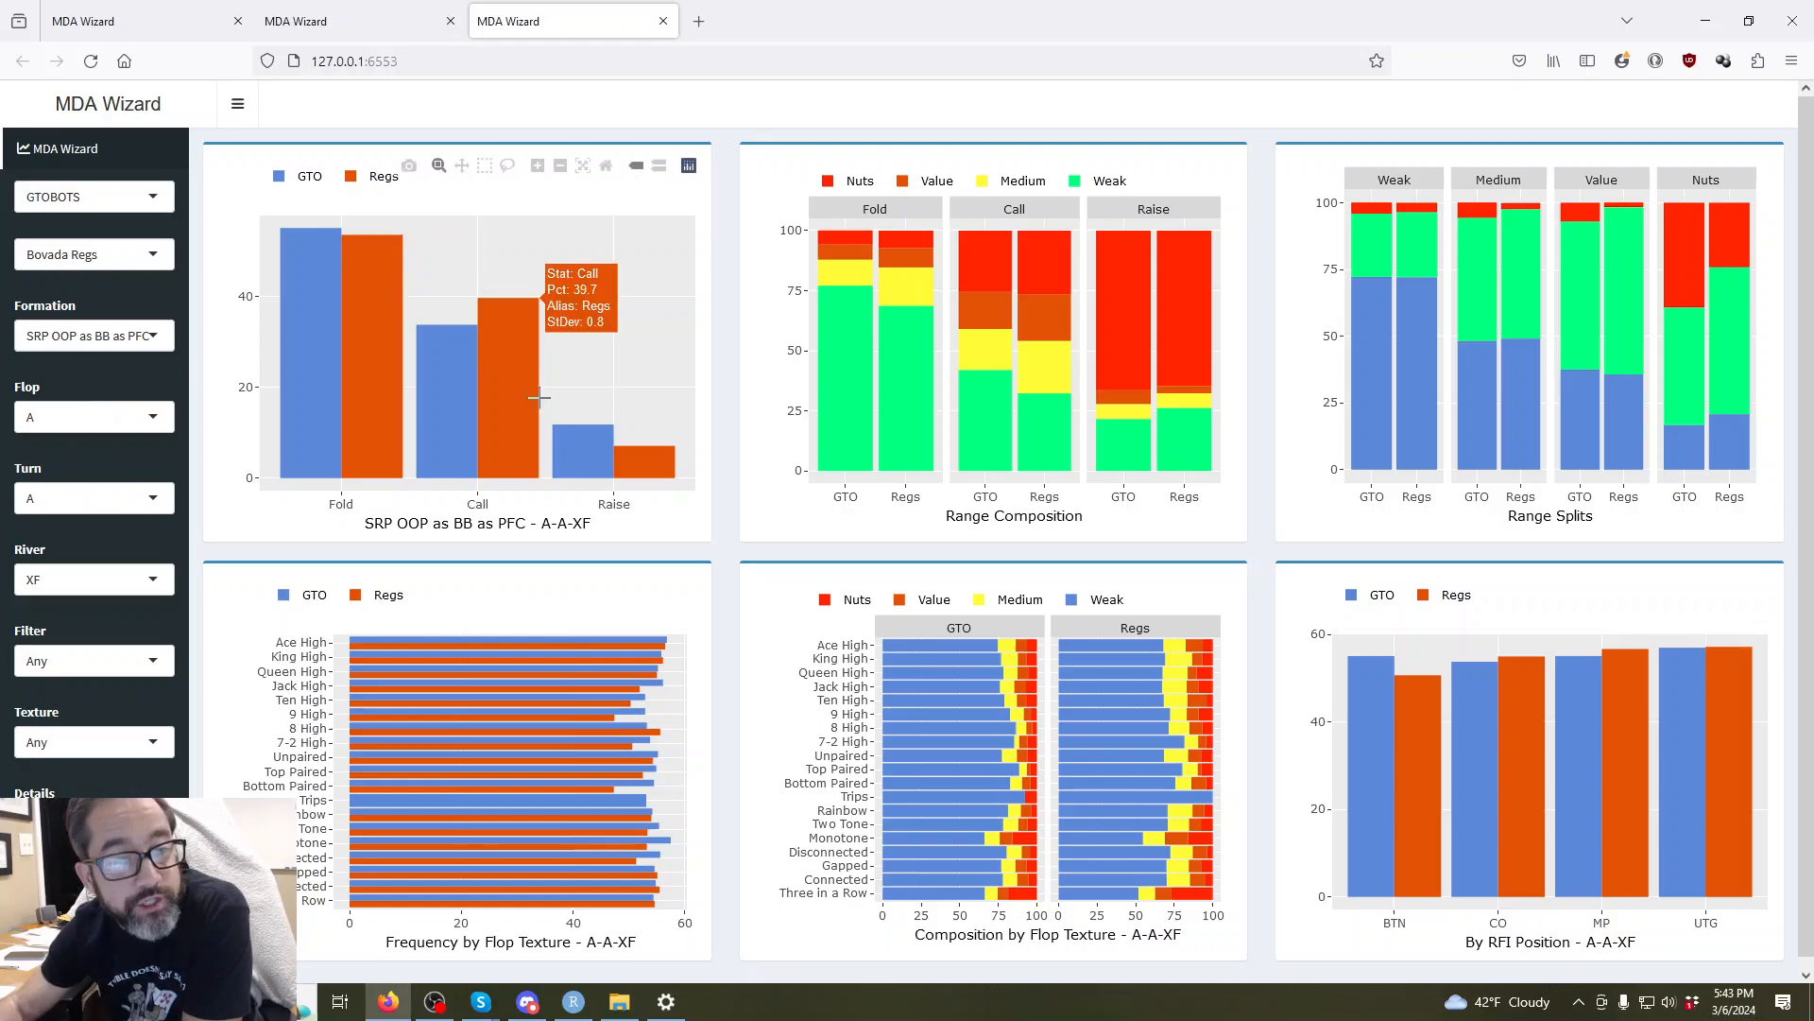
{"action": "mouse_move", "coordinate": [617, 467]}
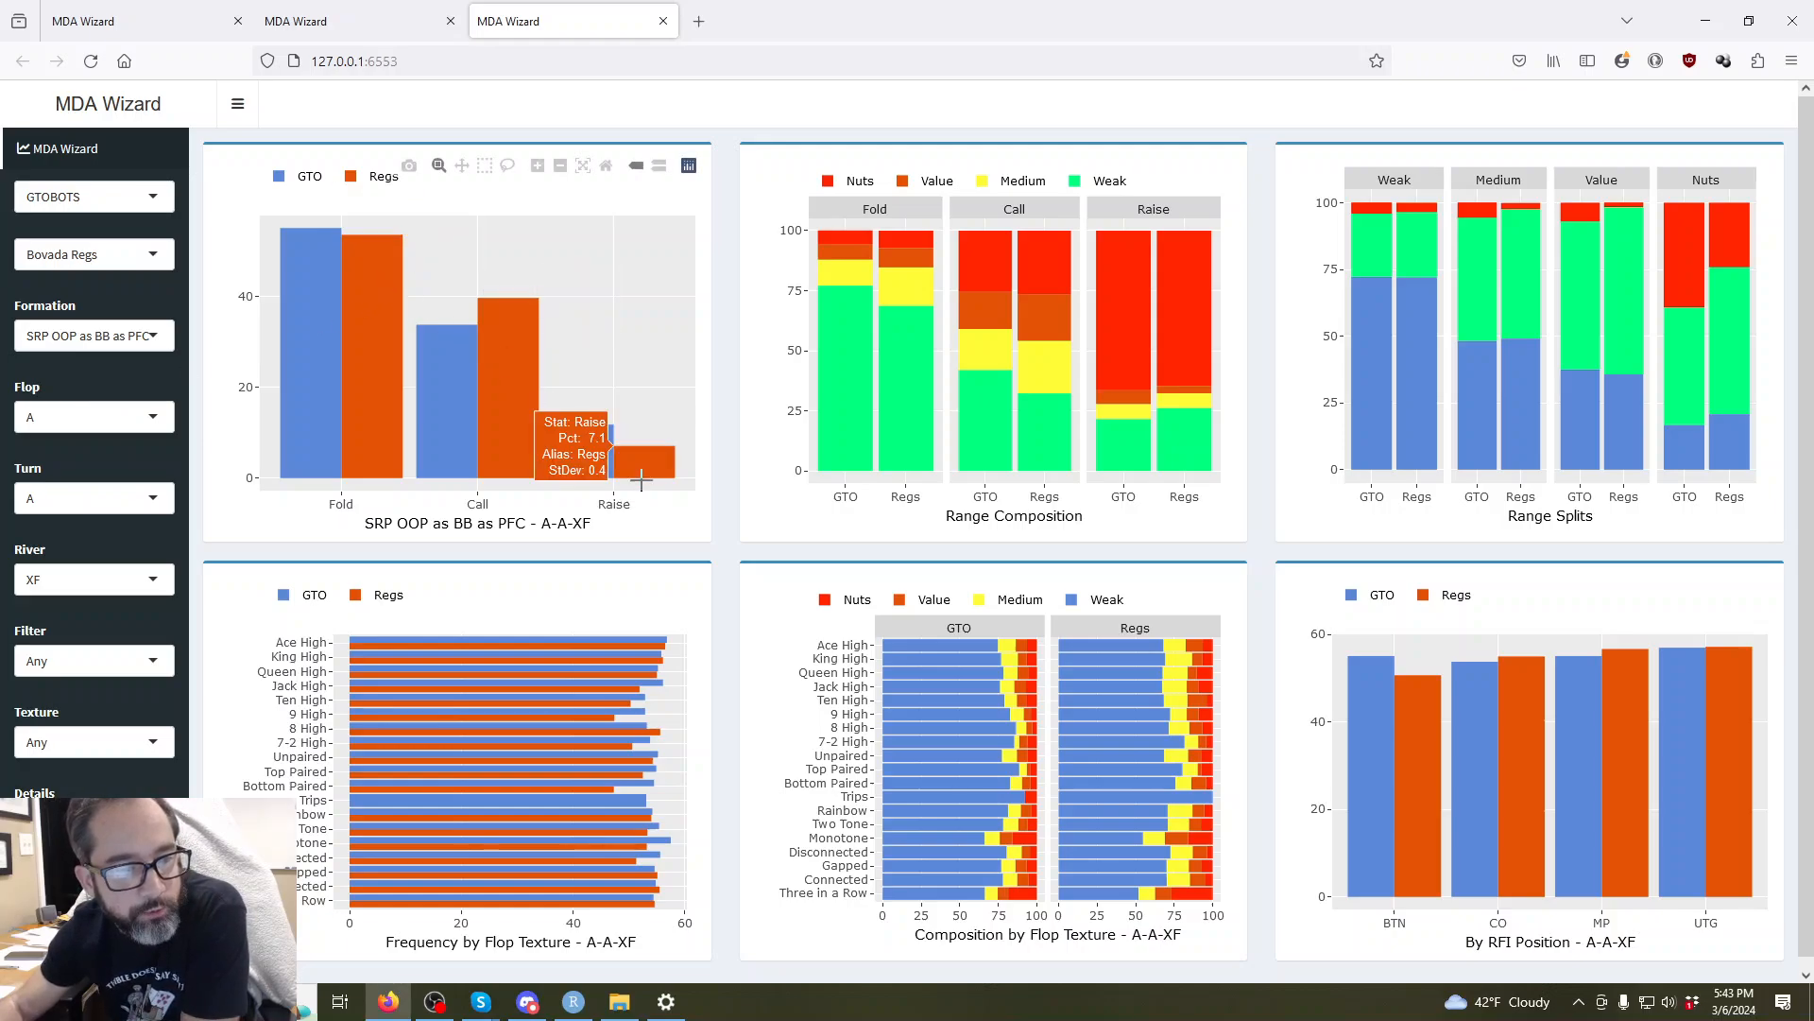
{"action": "mouse_move", "coordinate": [358, 390]}
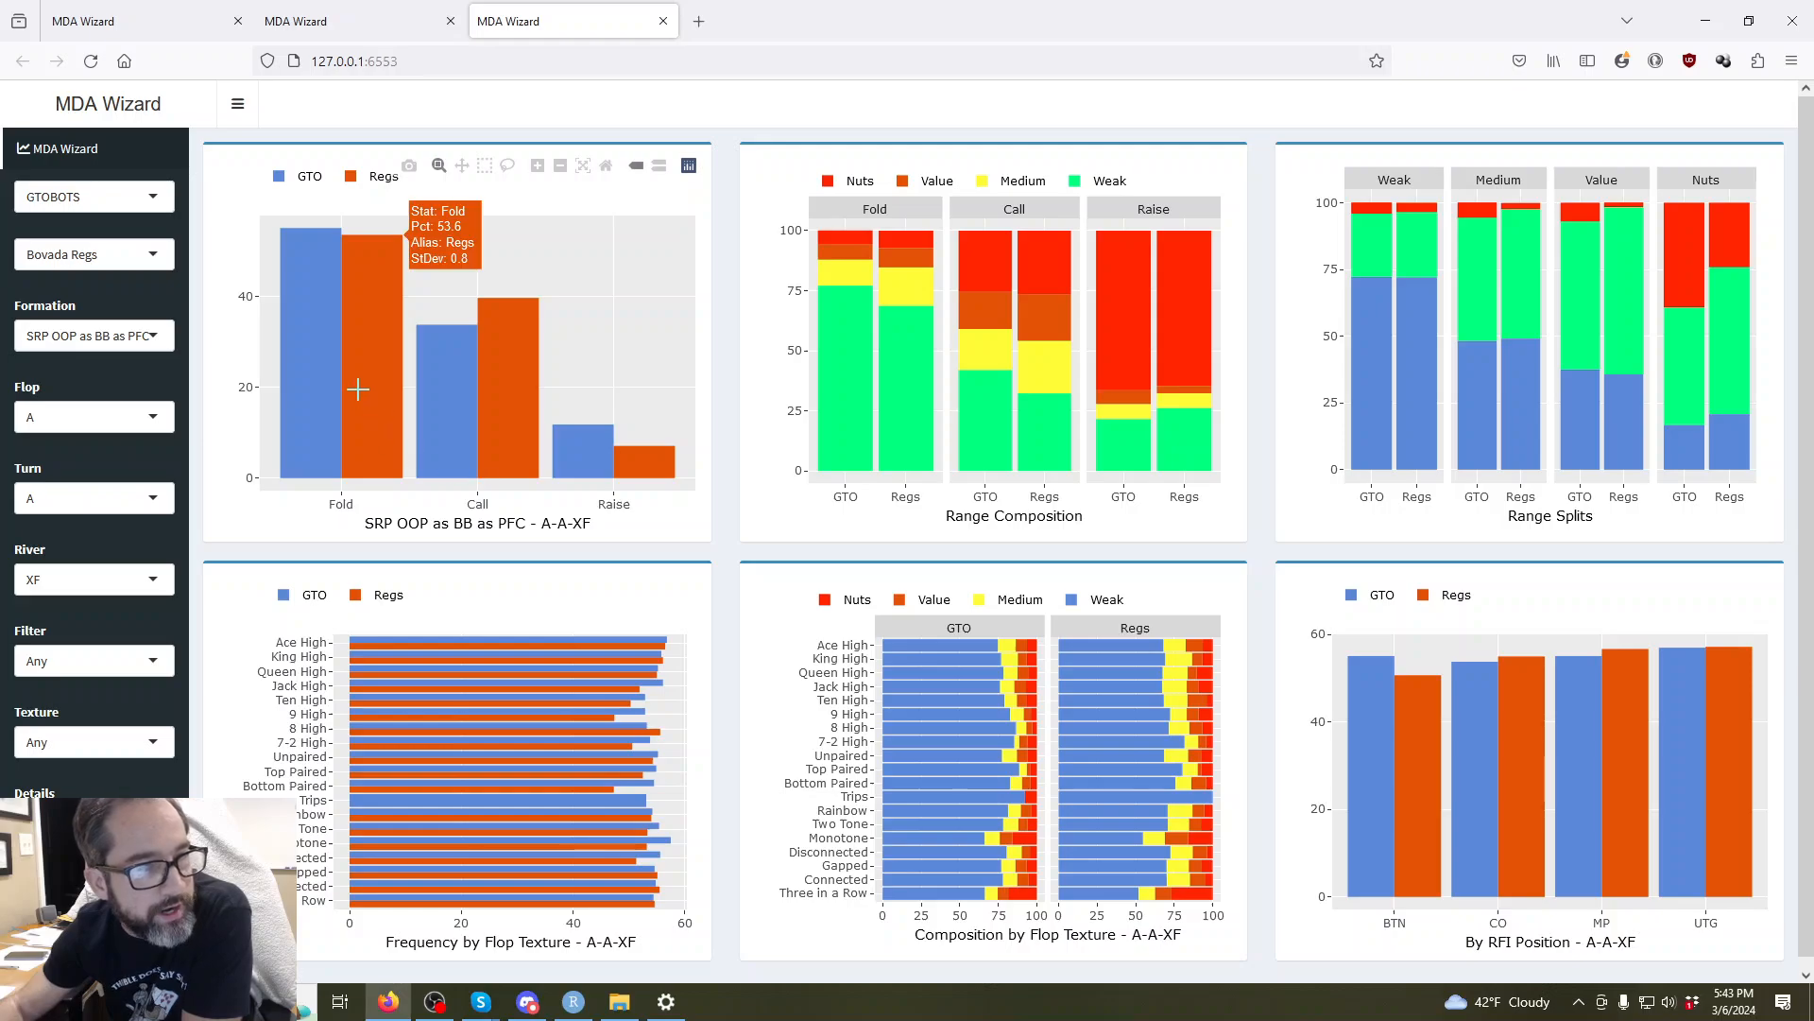
{"action": "mouse_move", "coordinate": [309, 355]}
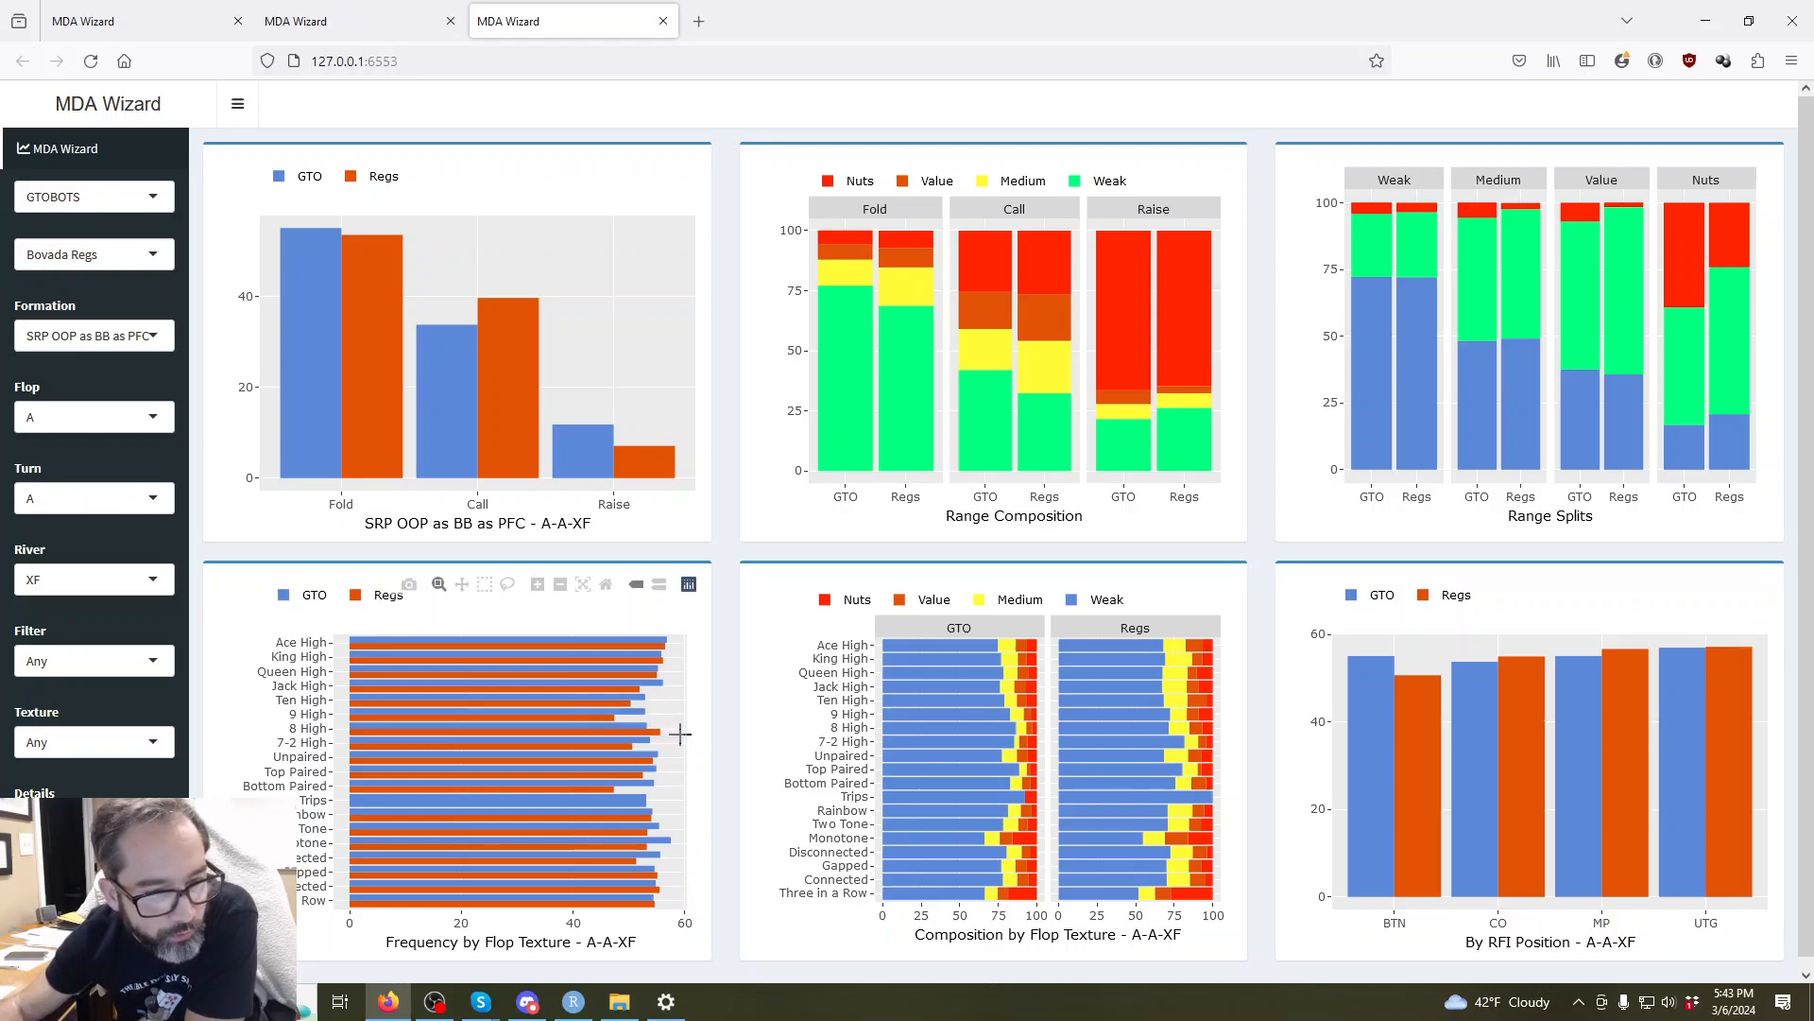
Examine the A-A-XF frequencies by flop, turn and river texture, including jack-high flops and ace-overcard turns.
{"action": "mouse_move", "coordinate": [362, 732]}
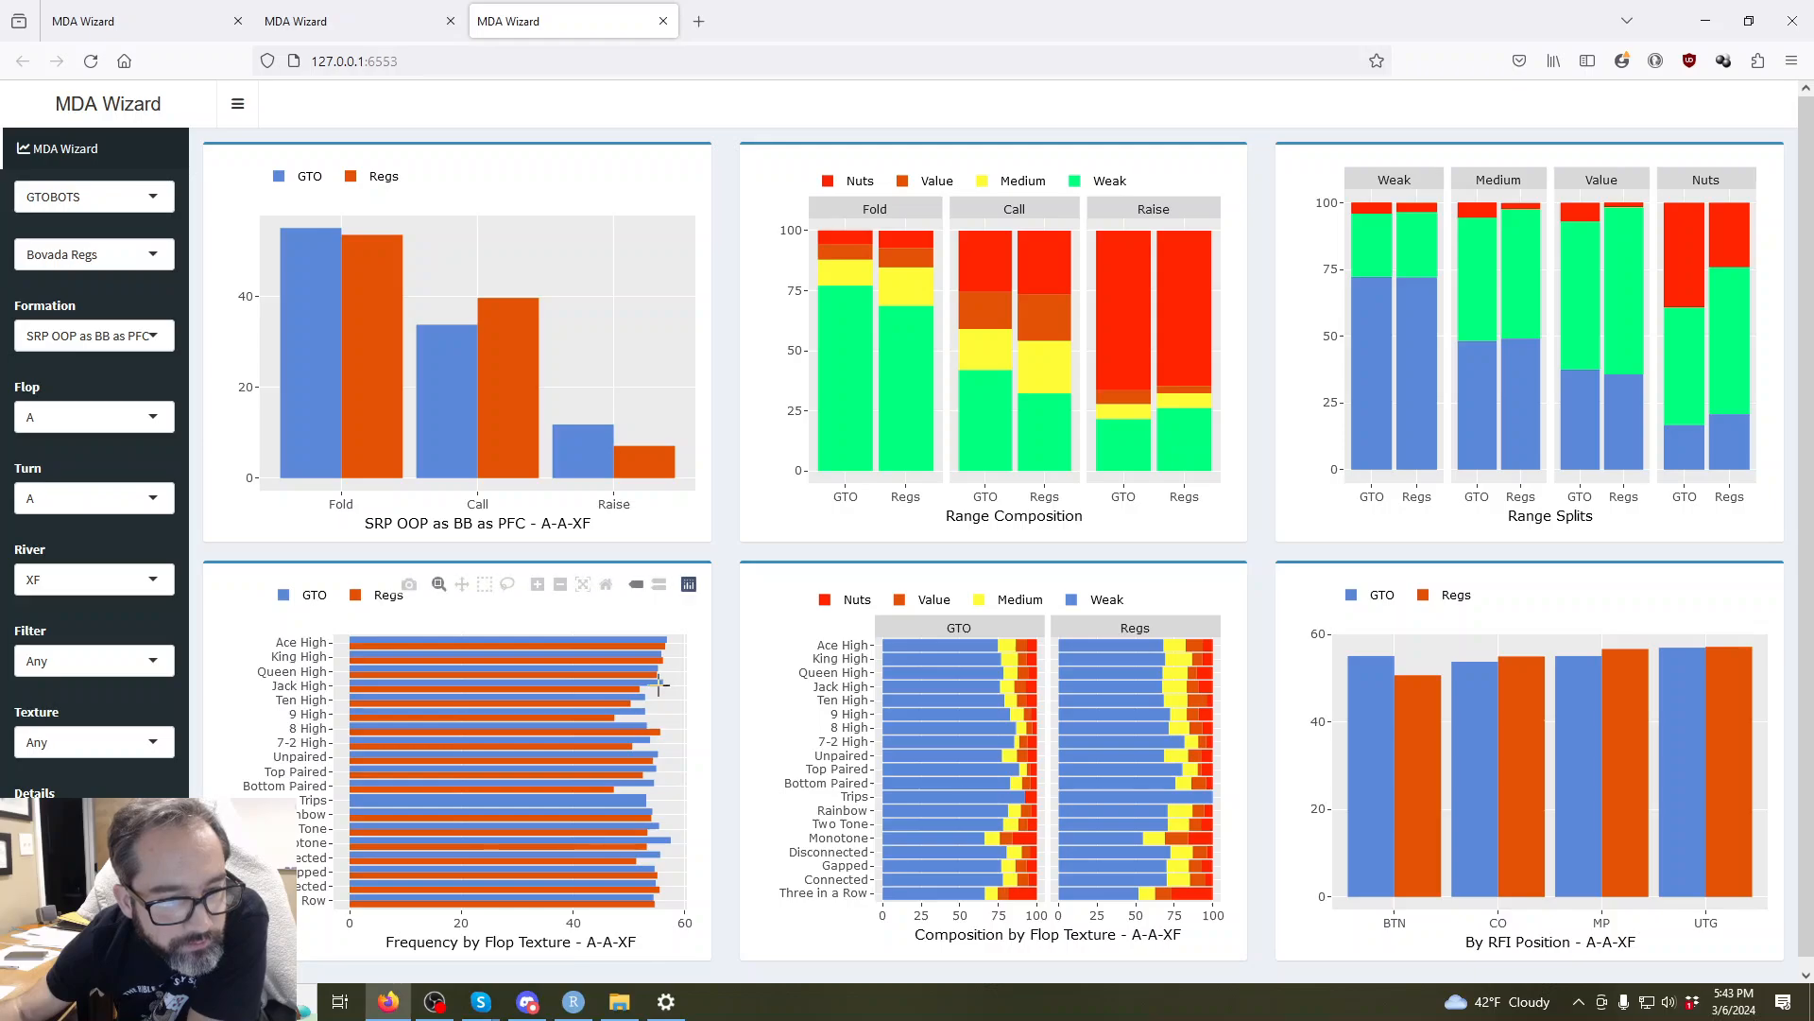
{"action": "mouse_move", "coordinate": [651, 684]}
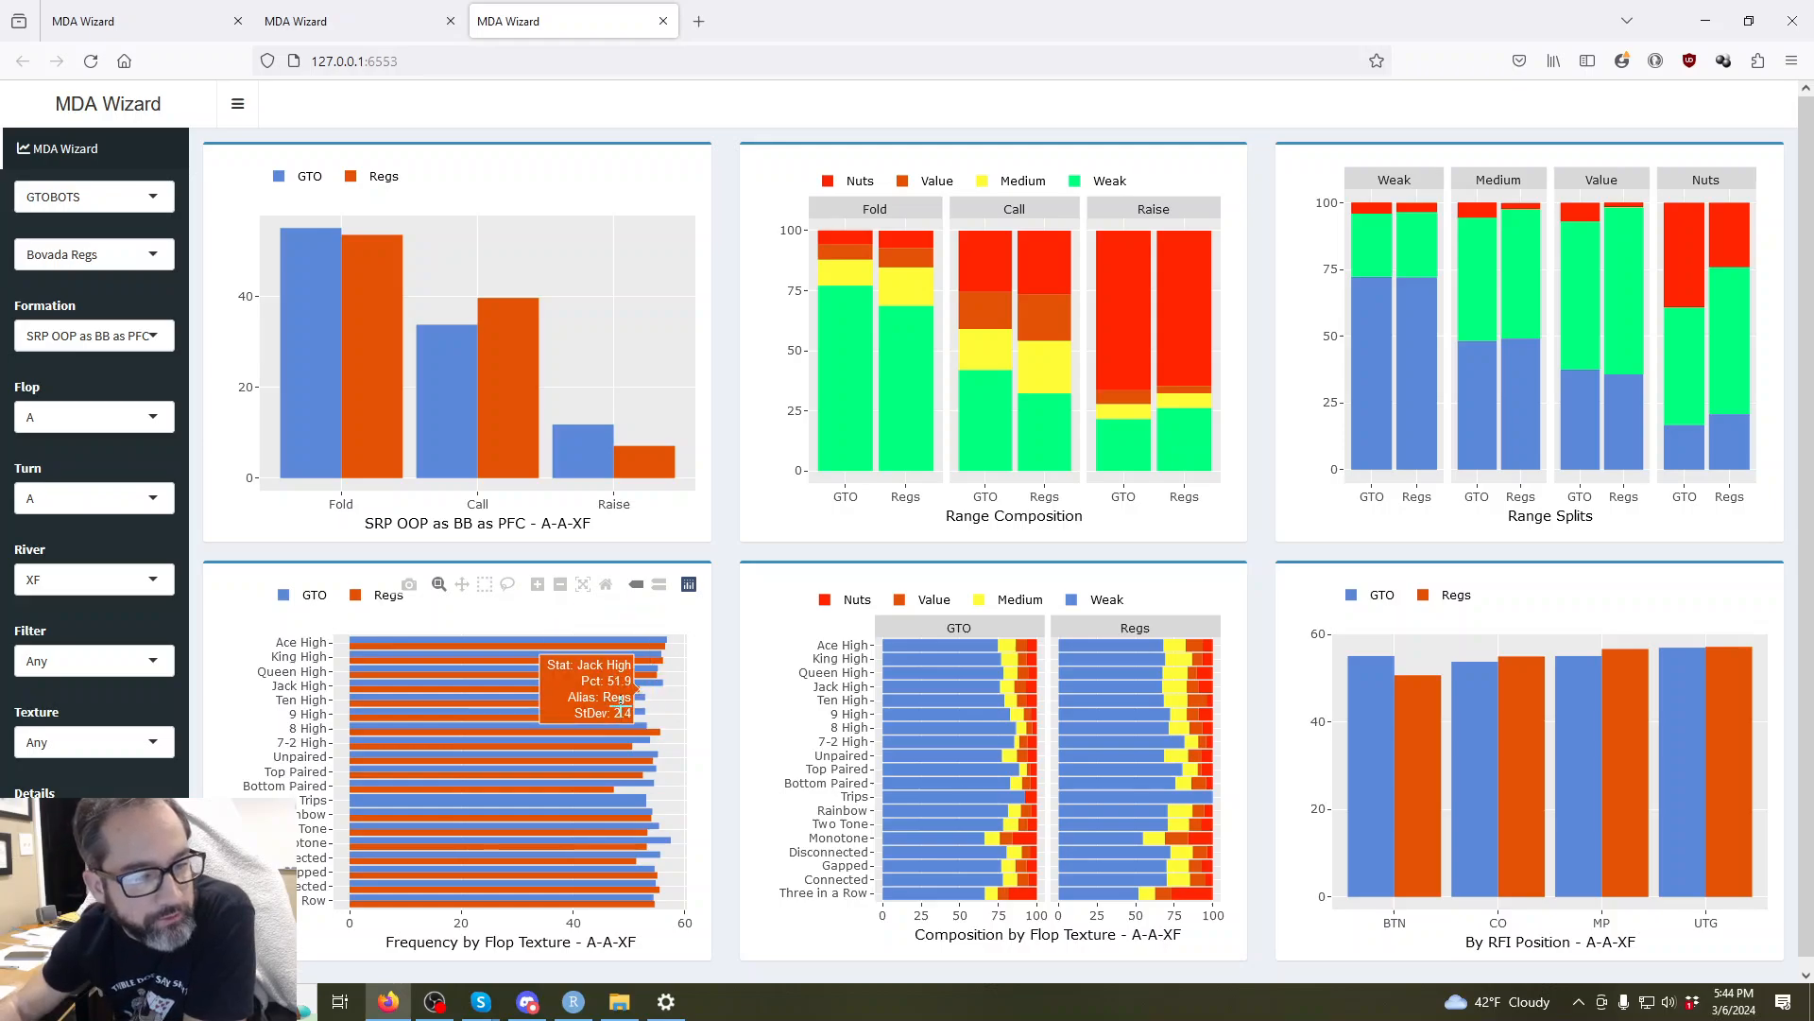
{"action": "mouse_move", "coordinate": [580, 716]}
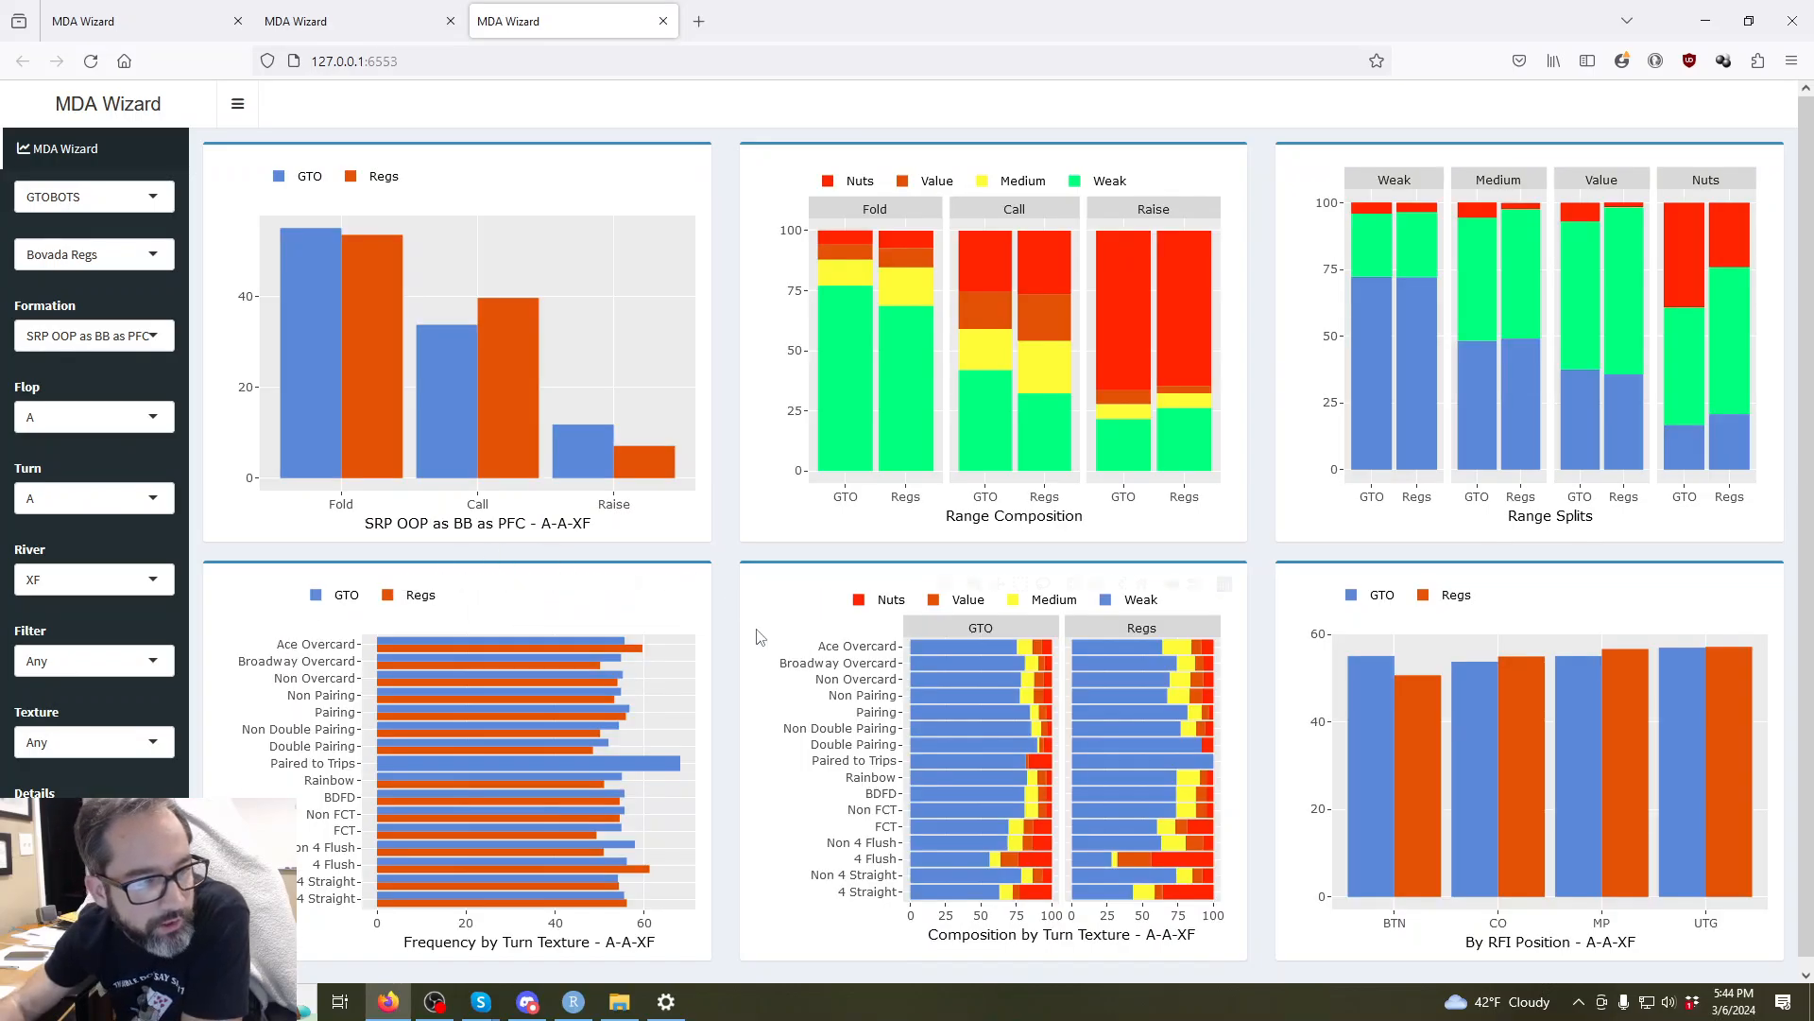
{"action": "mouse_move", "coordinate": [640, 648]}
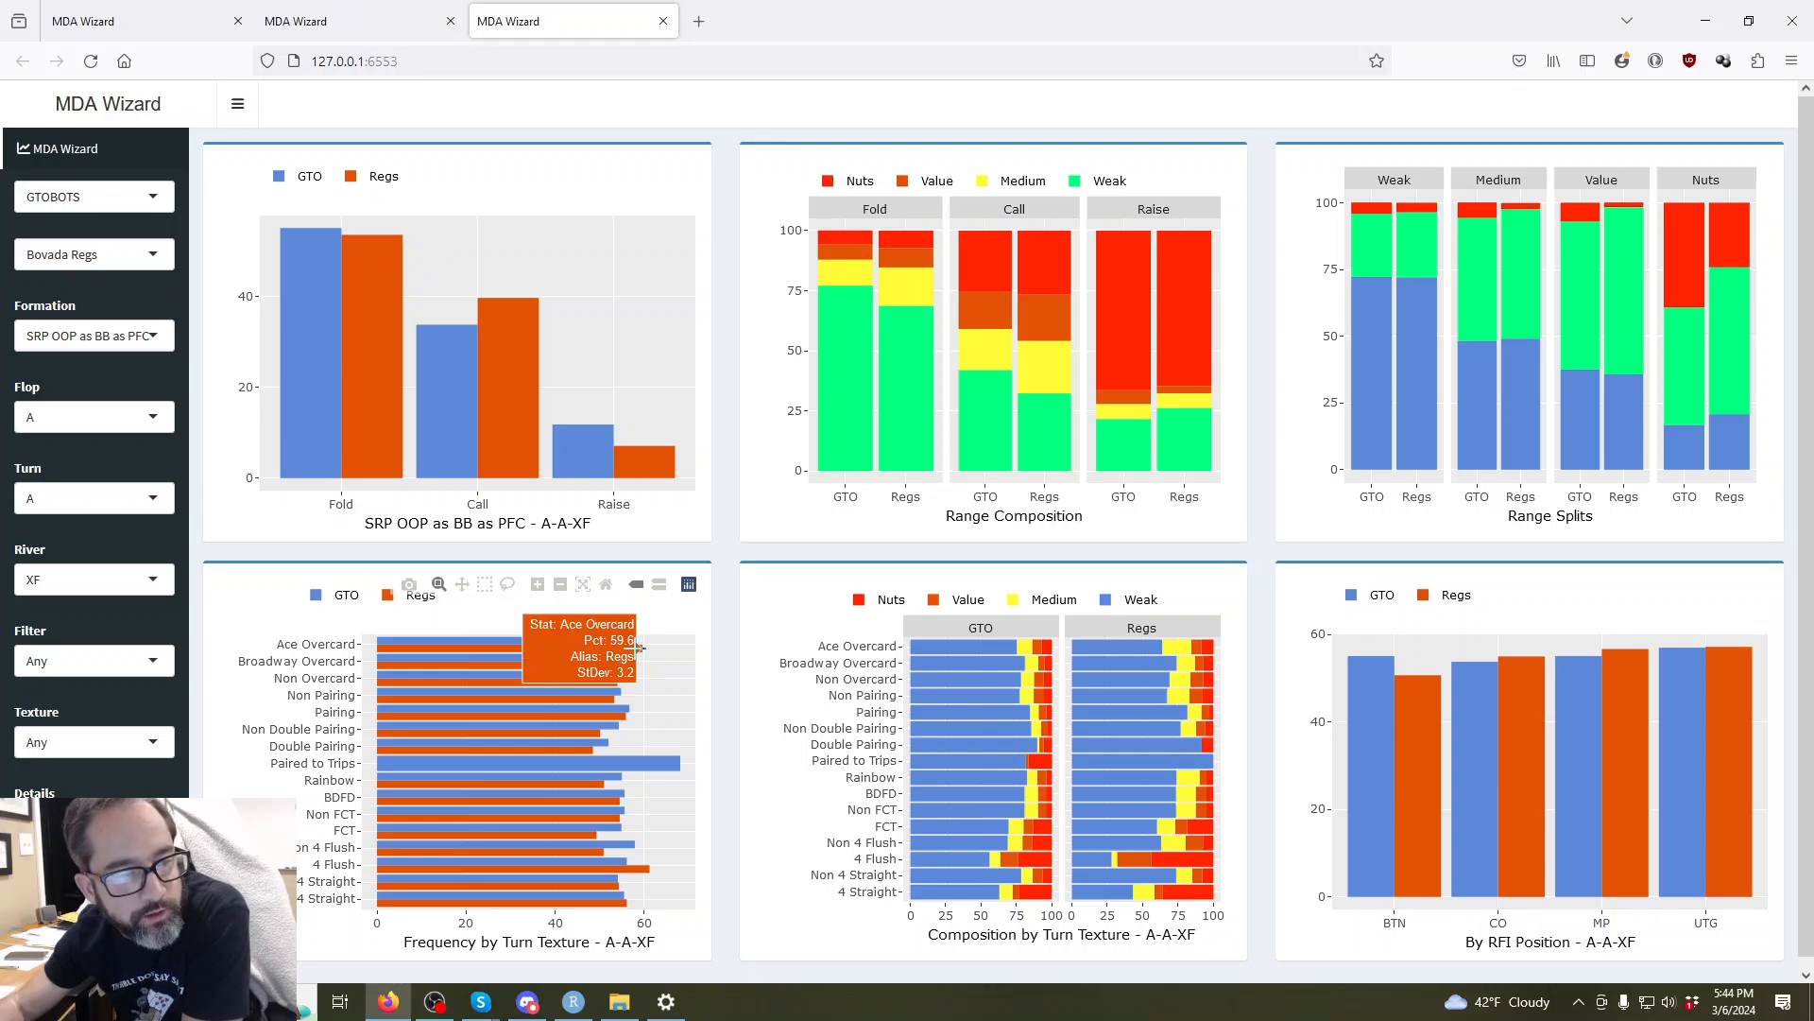
{"action": "mouse_move", "coordinate": [538, 640]}
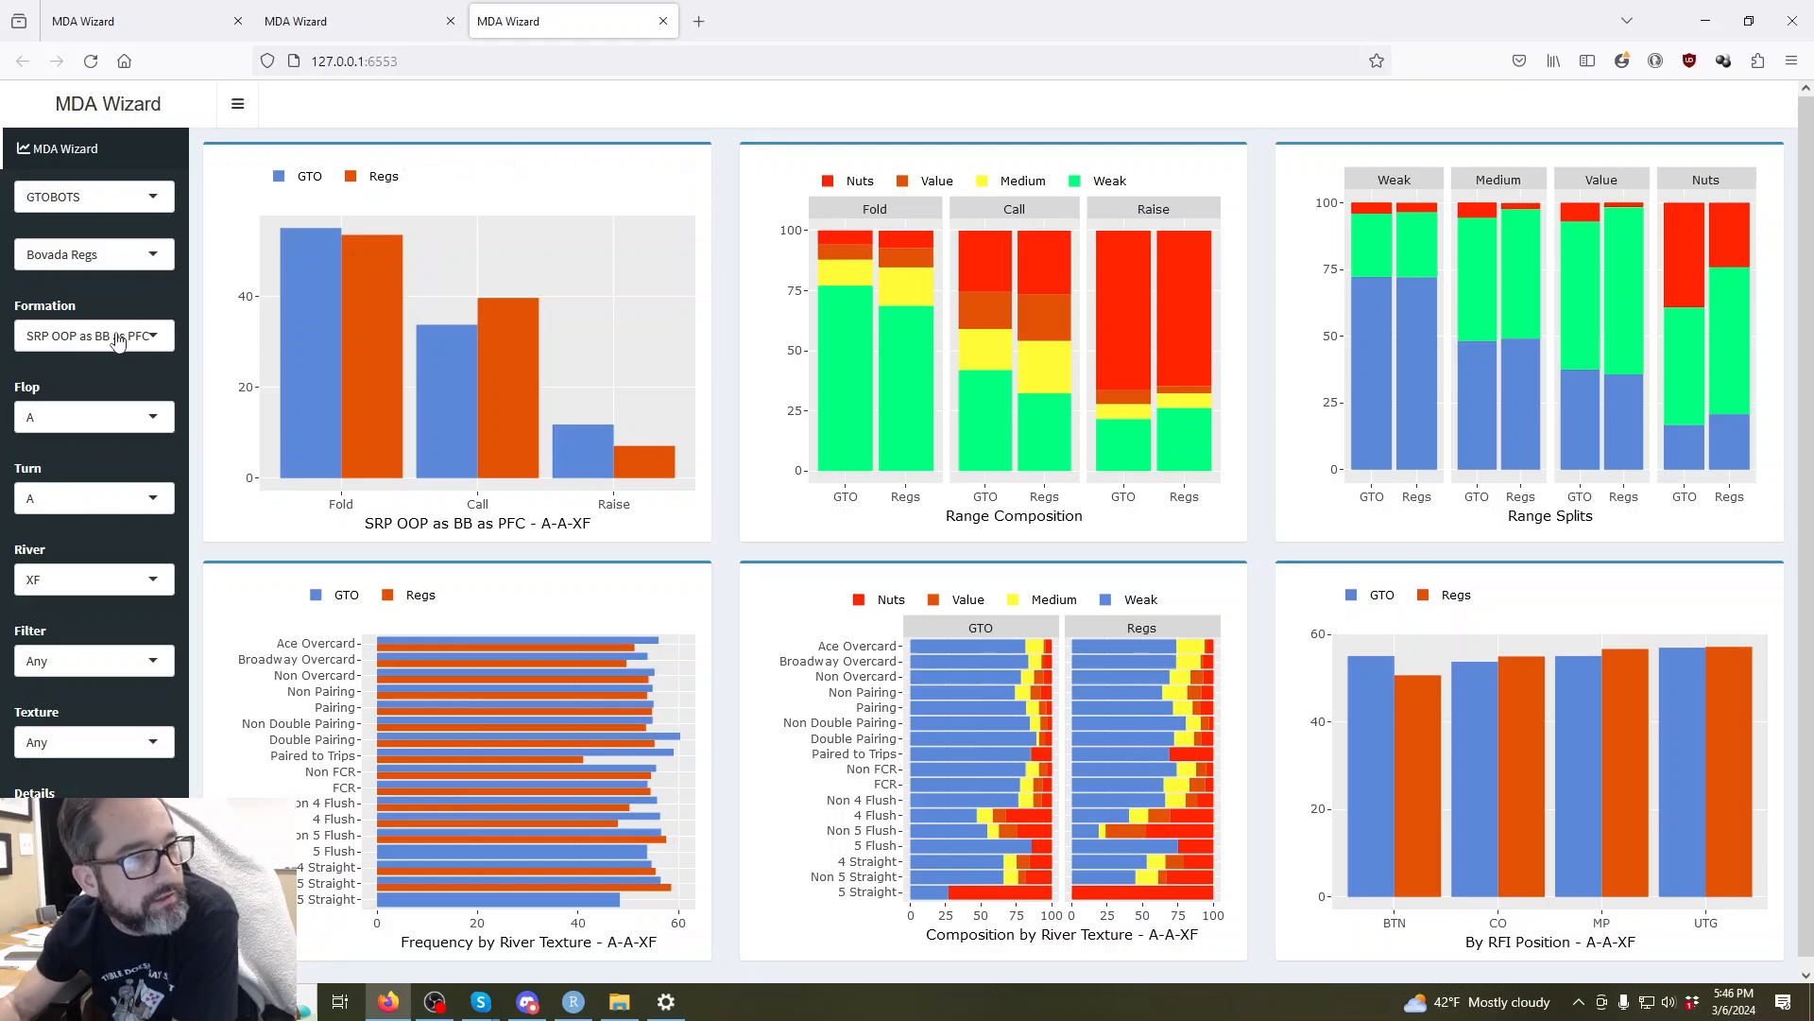
{"action": "left_click", "coordinate": [109, 257]}
{"action": "scroll", "coordinate": [112, 388], "scroll_direction": "down", "scroll_amount": 3}
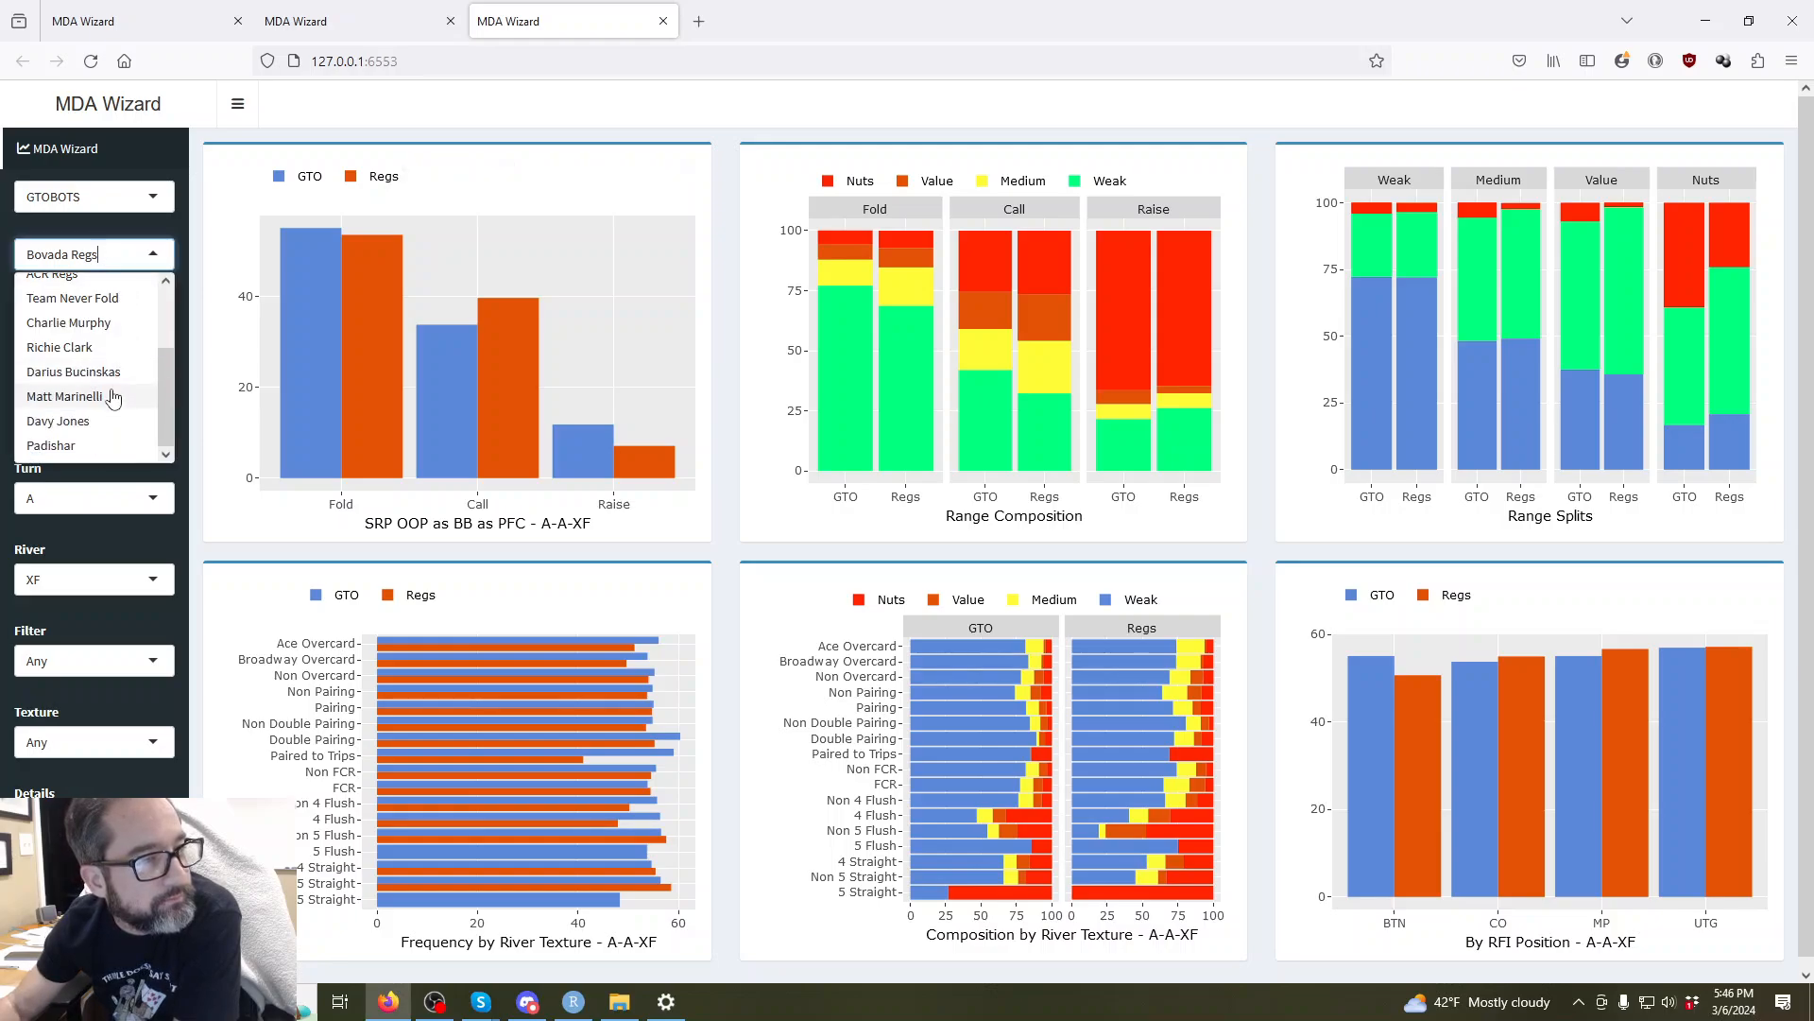
{"action": "left_click", "coordinate": [112, 398]}
{"action": "left_click", "coordinate": [110, 257]}
{"action": "scroll", "coordinate": [112, 312], "scroll_direction": "up", "scroll_amount": 4}
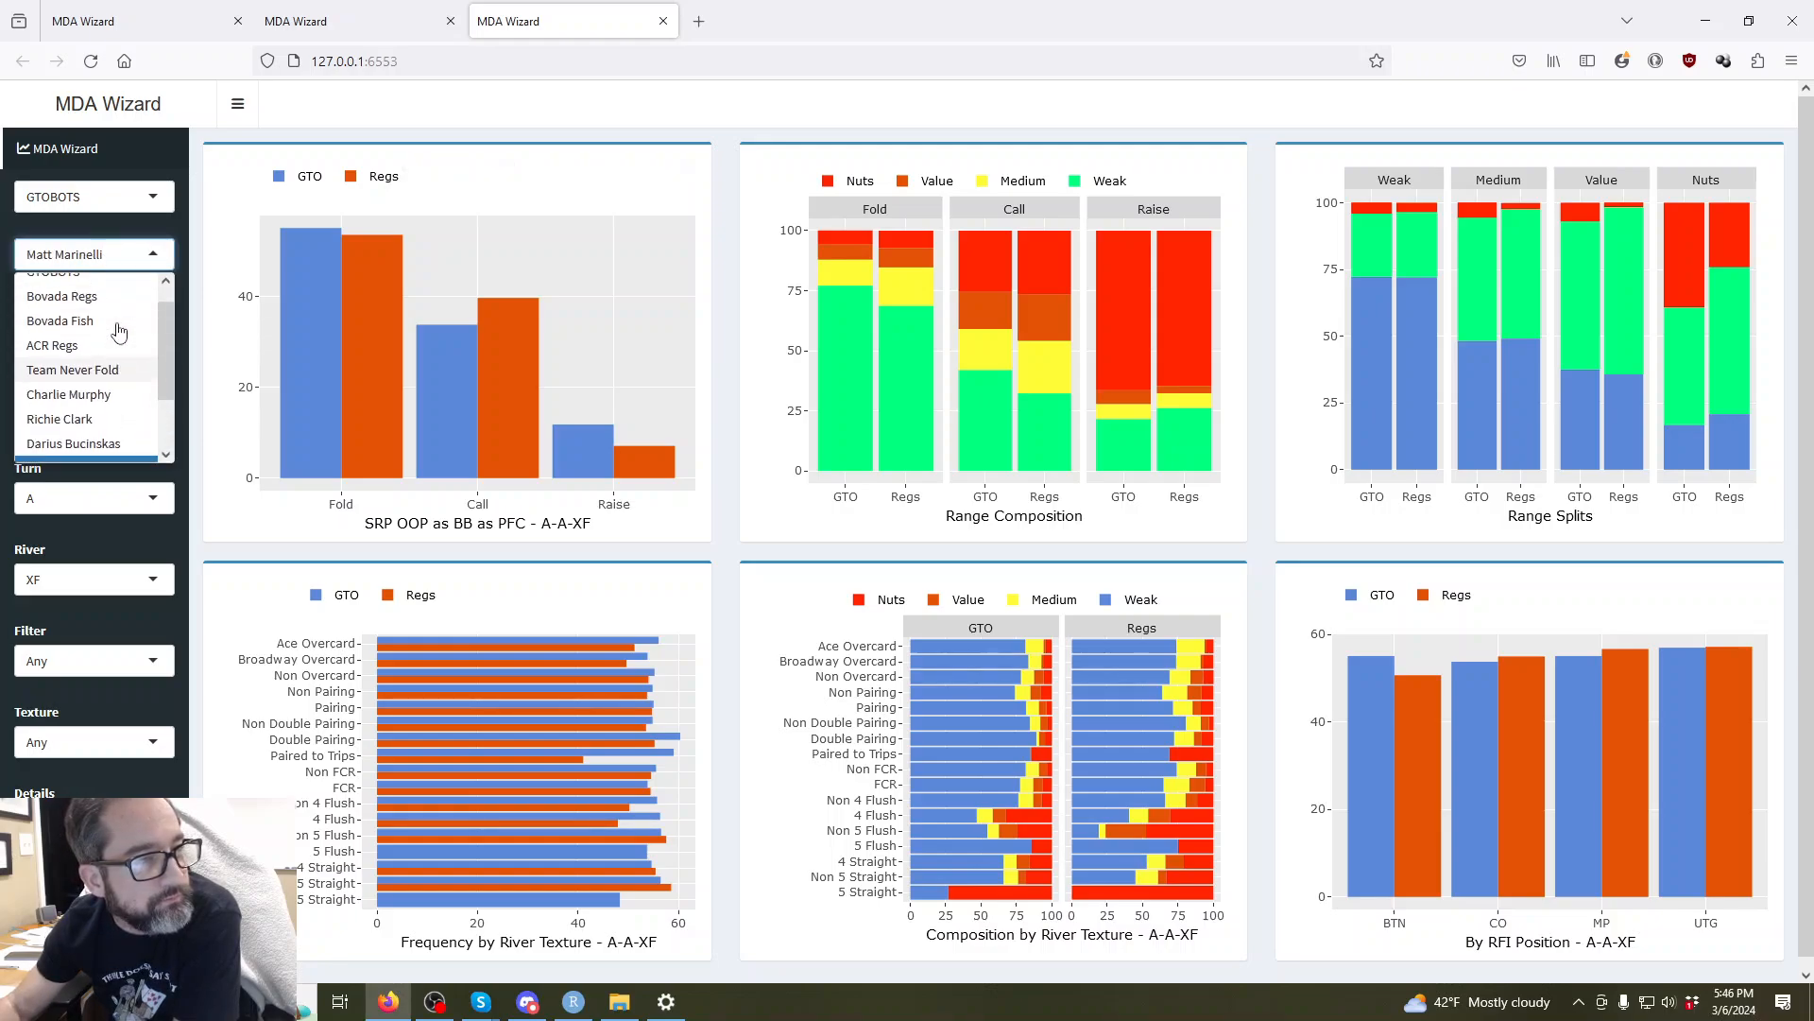
{"action": "left_click", "coordinate": [109, 340]}
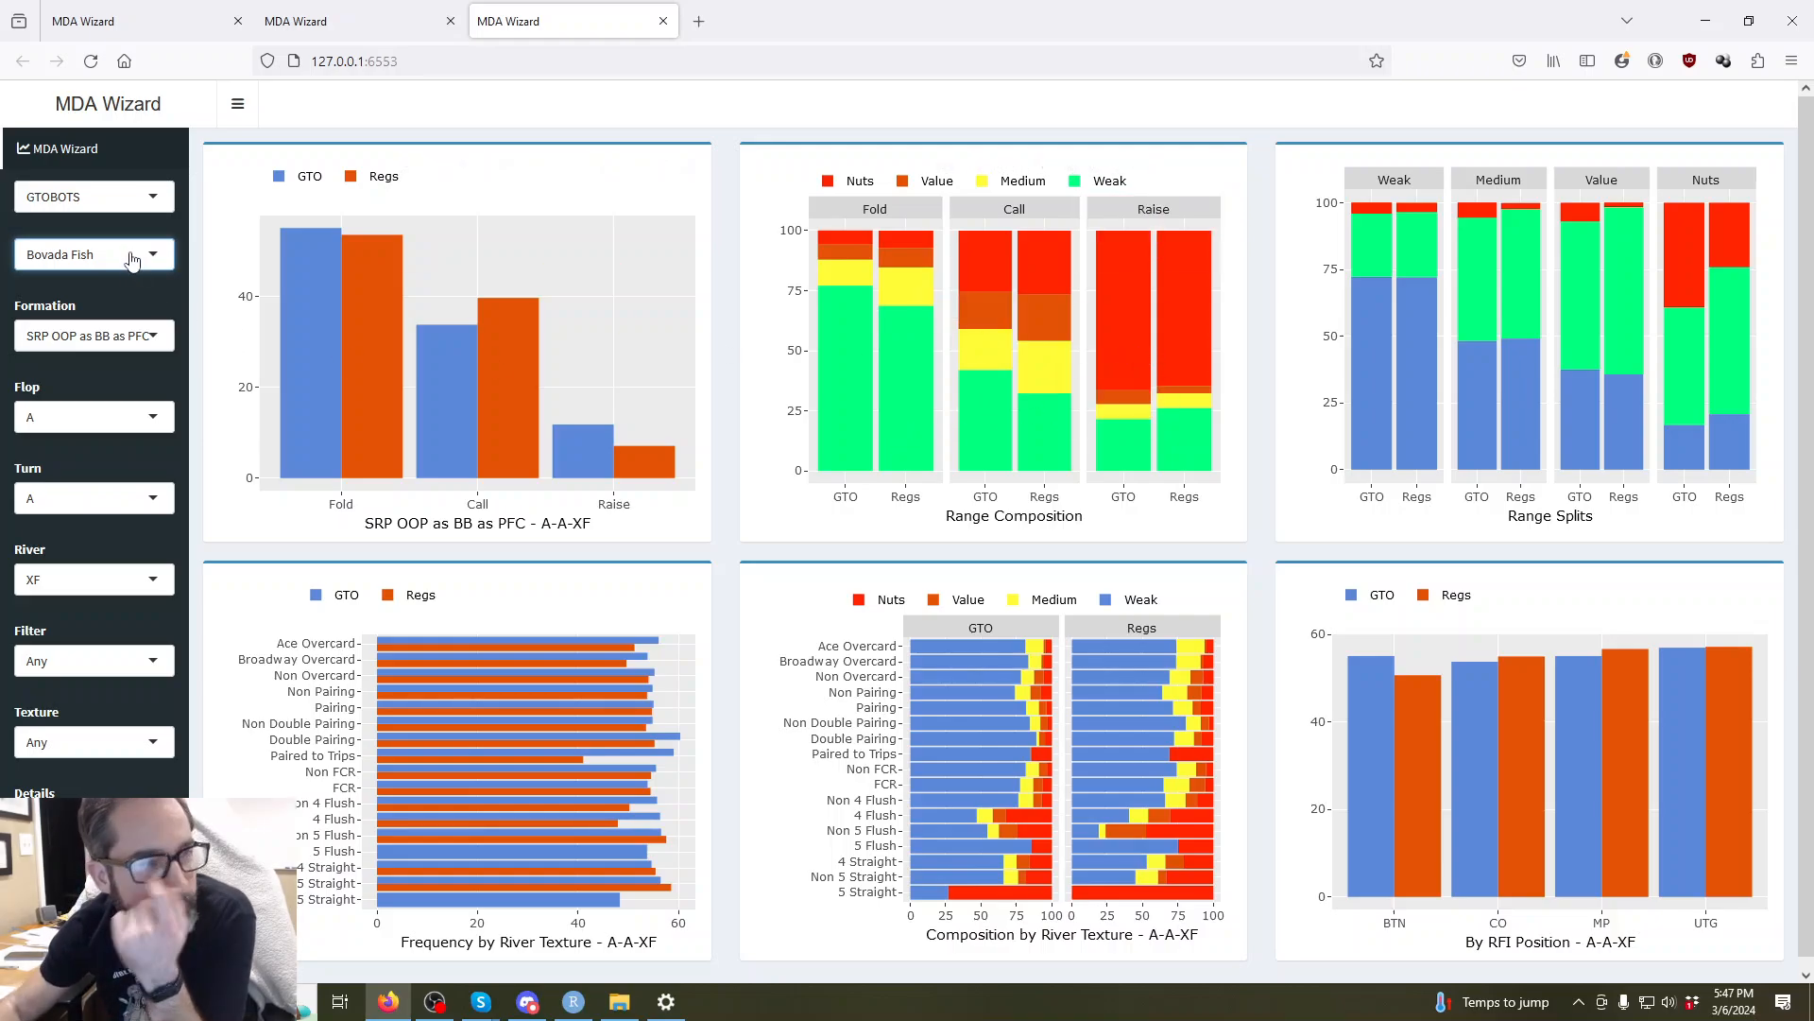
{"action": "left_click", "coordinate": [131, 261]}
{"action": "left_click", "coordinate": [104, 326]}
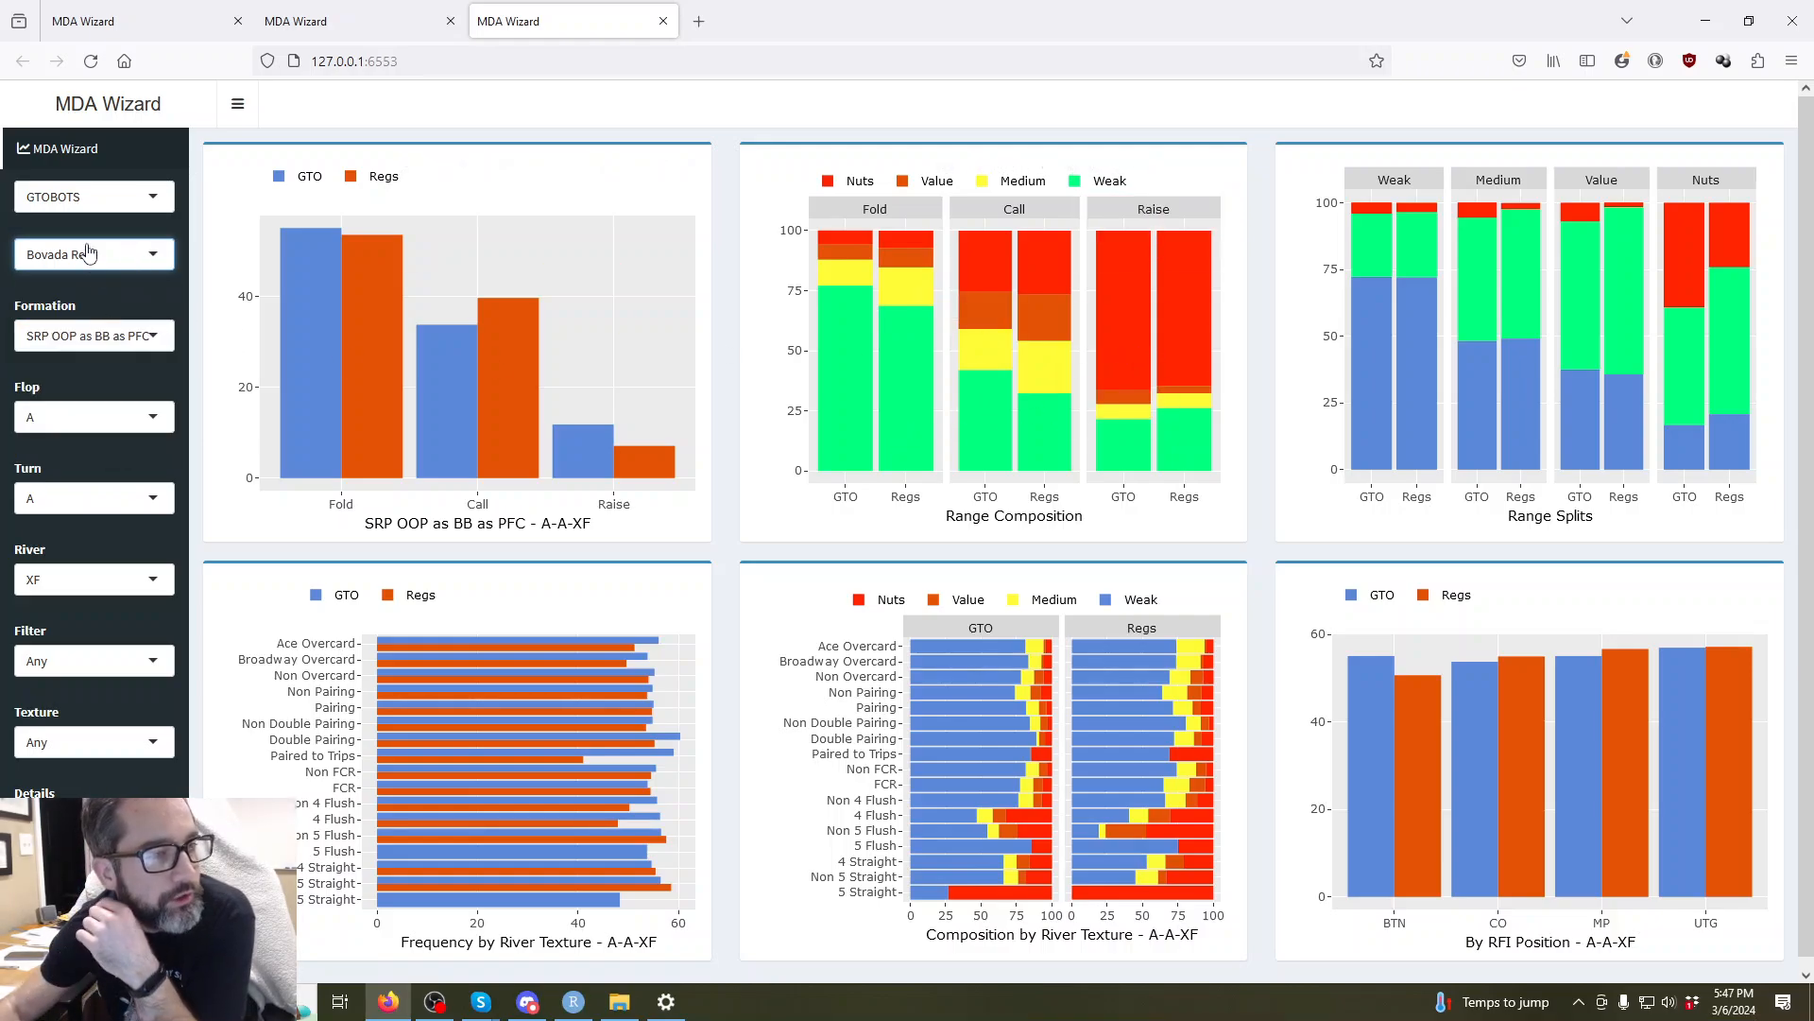
Set the first player pool to ACR Regs and compare its A-A-XF fold and call frequencies with Bovada Regs.
{"action": "left_click", "coordinate": [93, 200]}
{"action": "left_click", "coordinate": [98, 308]}
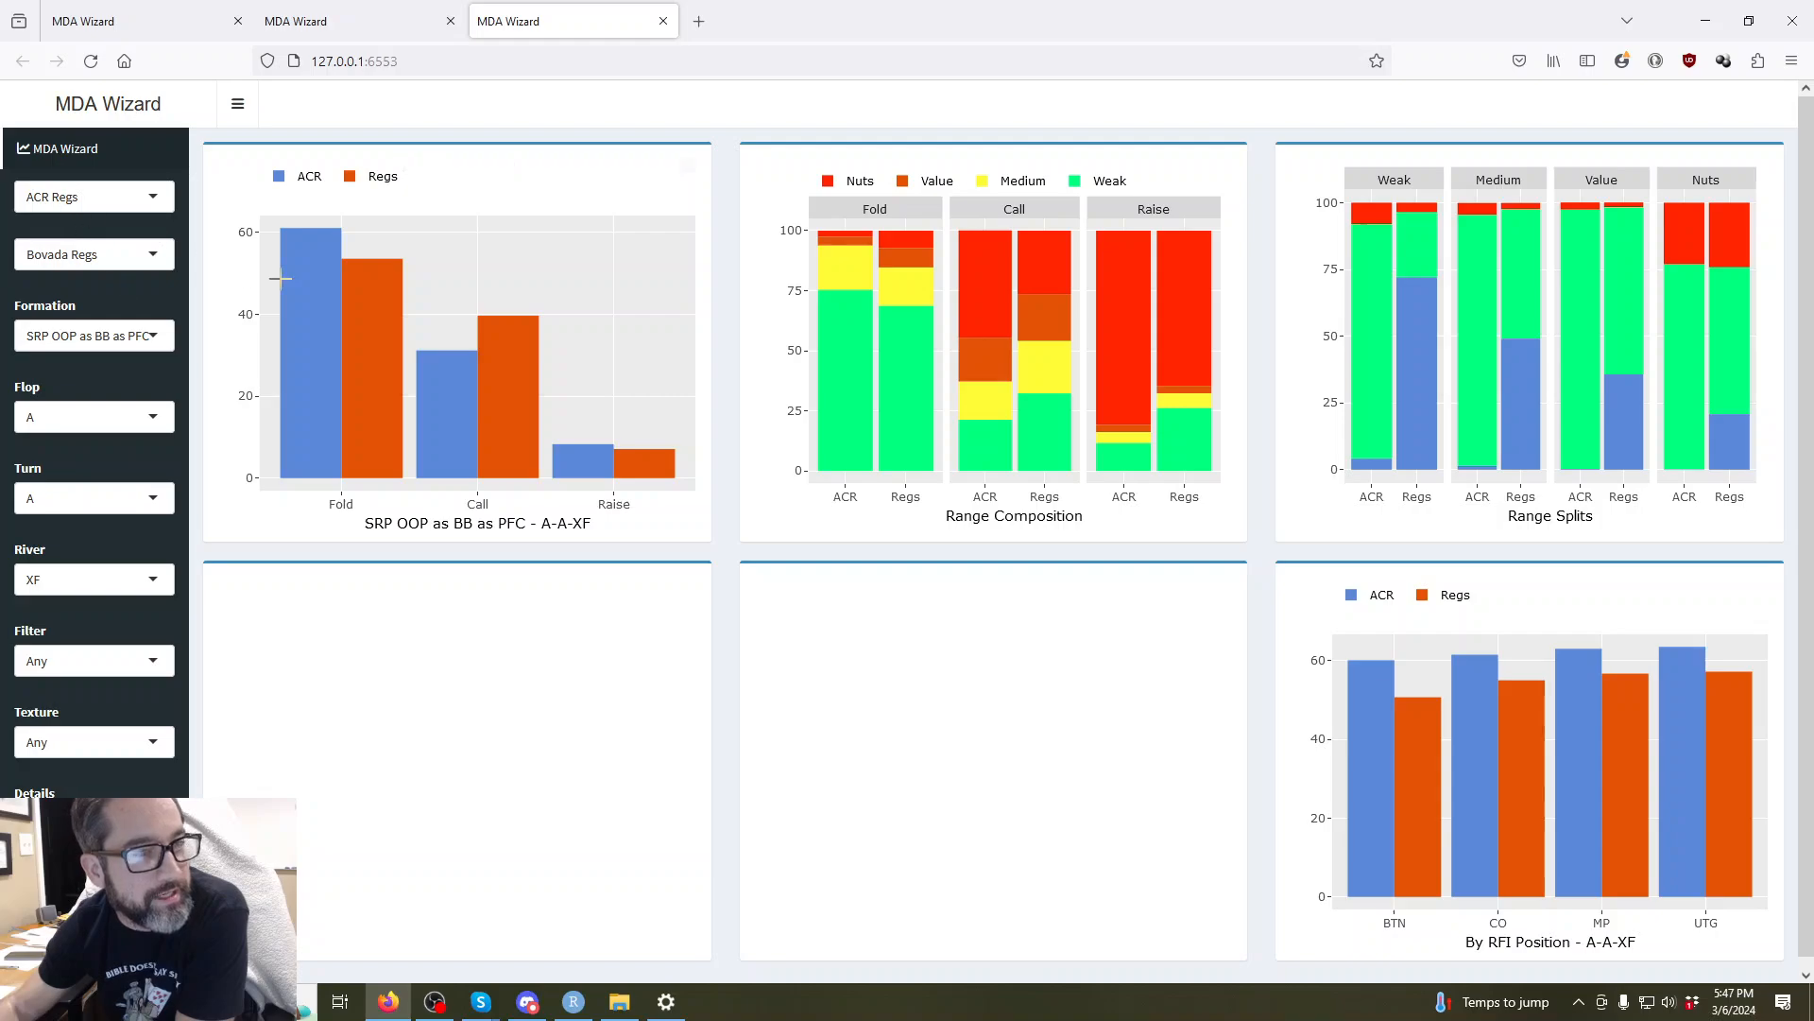
{"action": "mouse_move", "coordinate": [330, 288]}
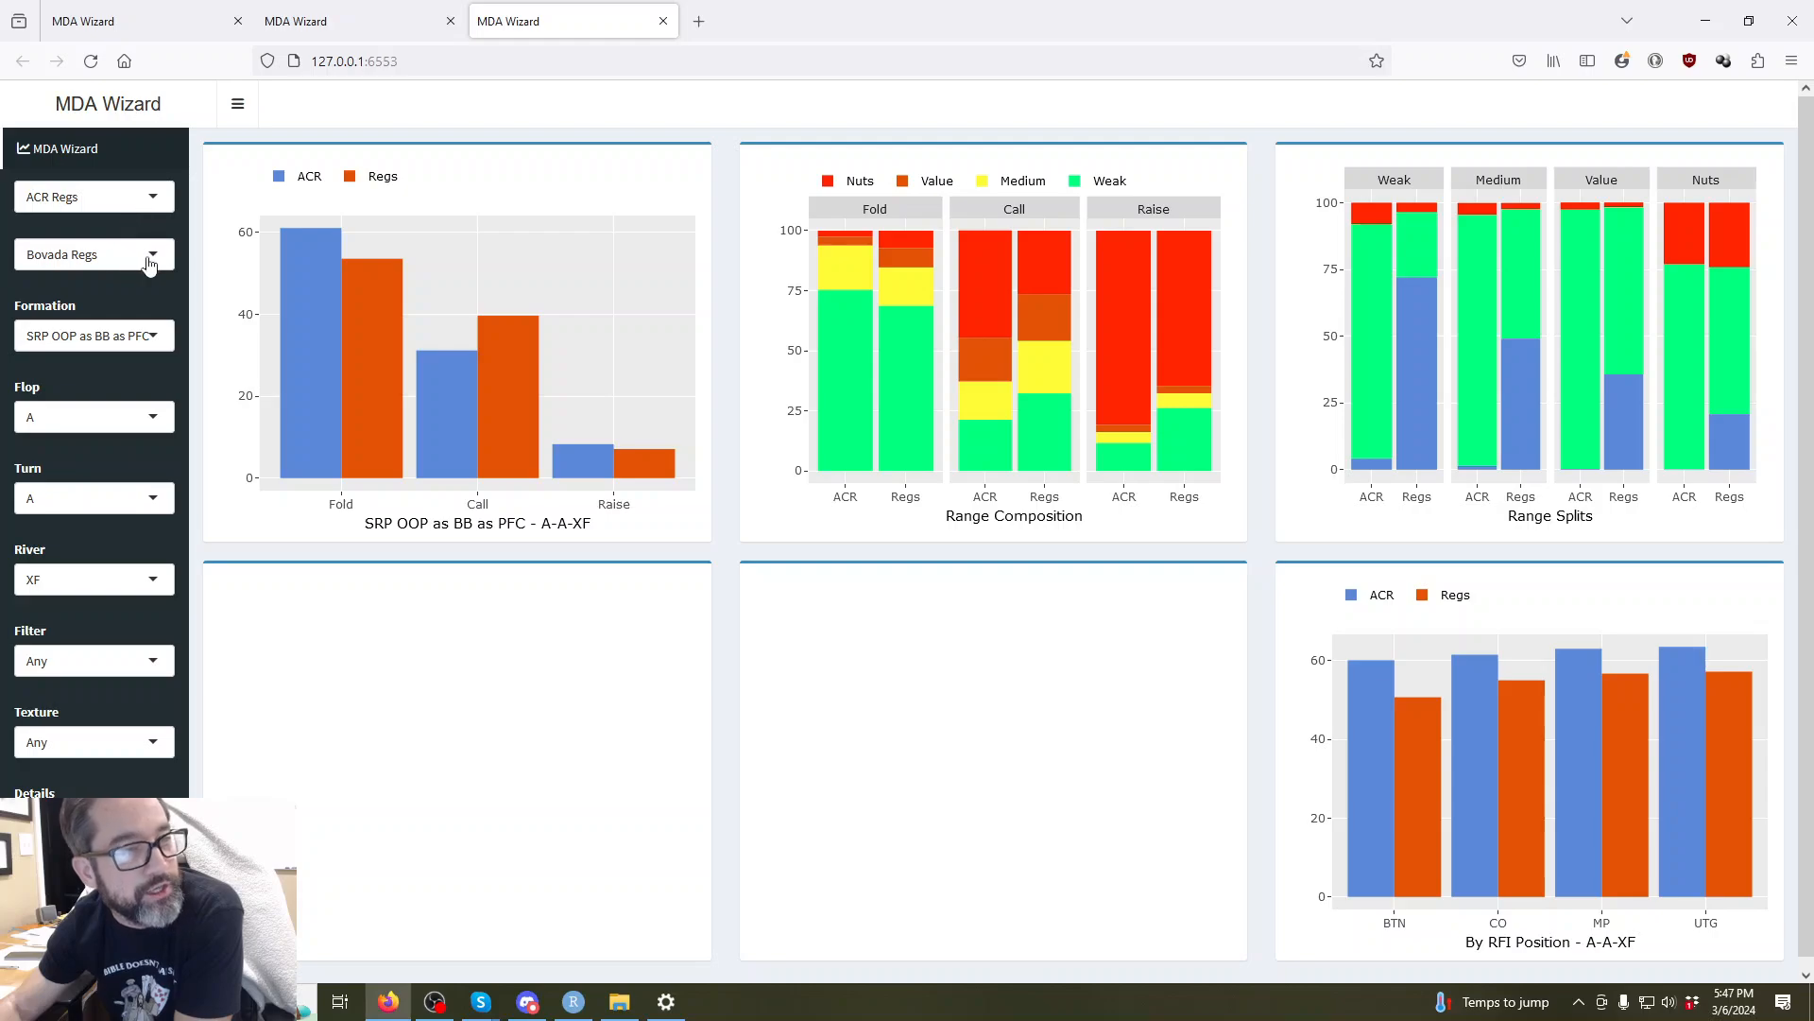
{"action": "mouse_move", "coordinate": [299, 244]}
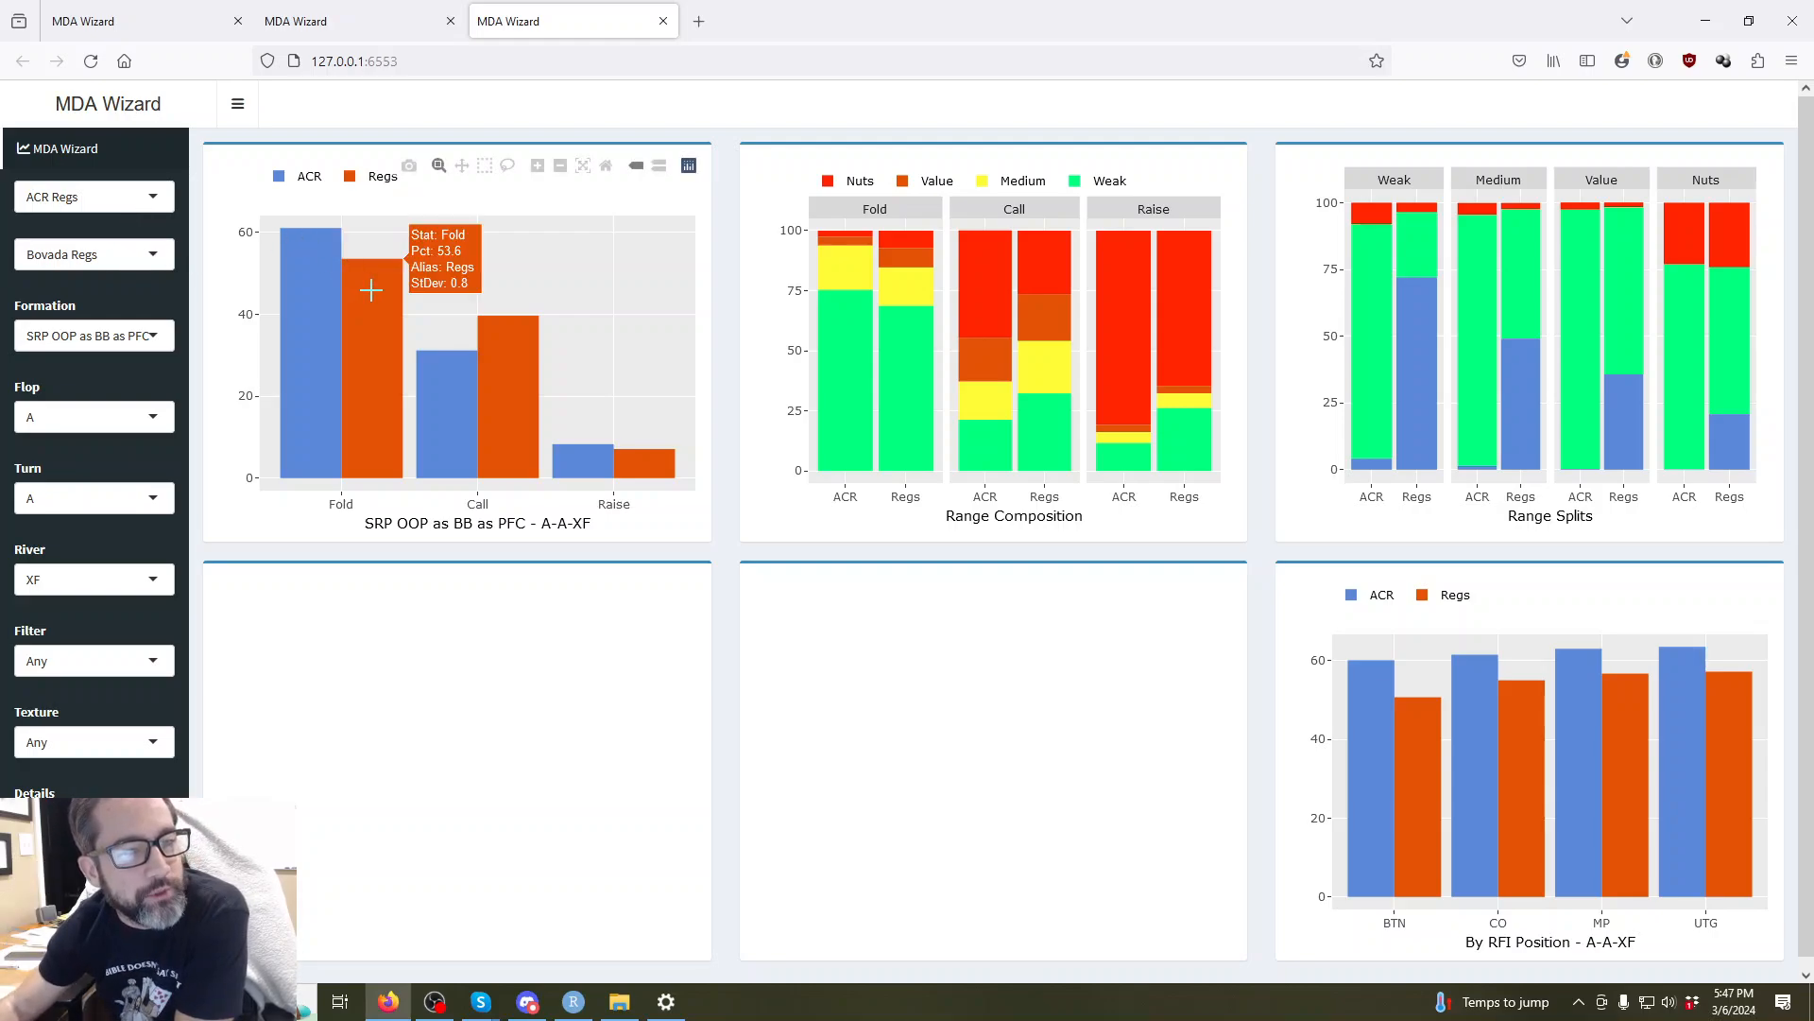
{"action": "mouse_move", "coordinate": [523, 388]}
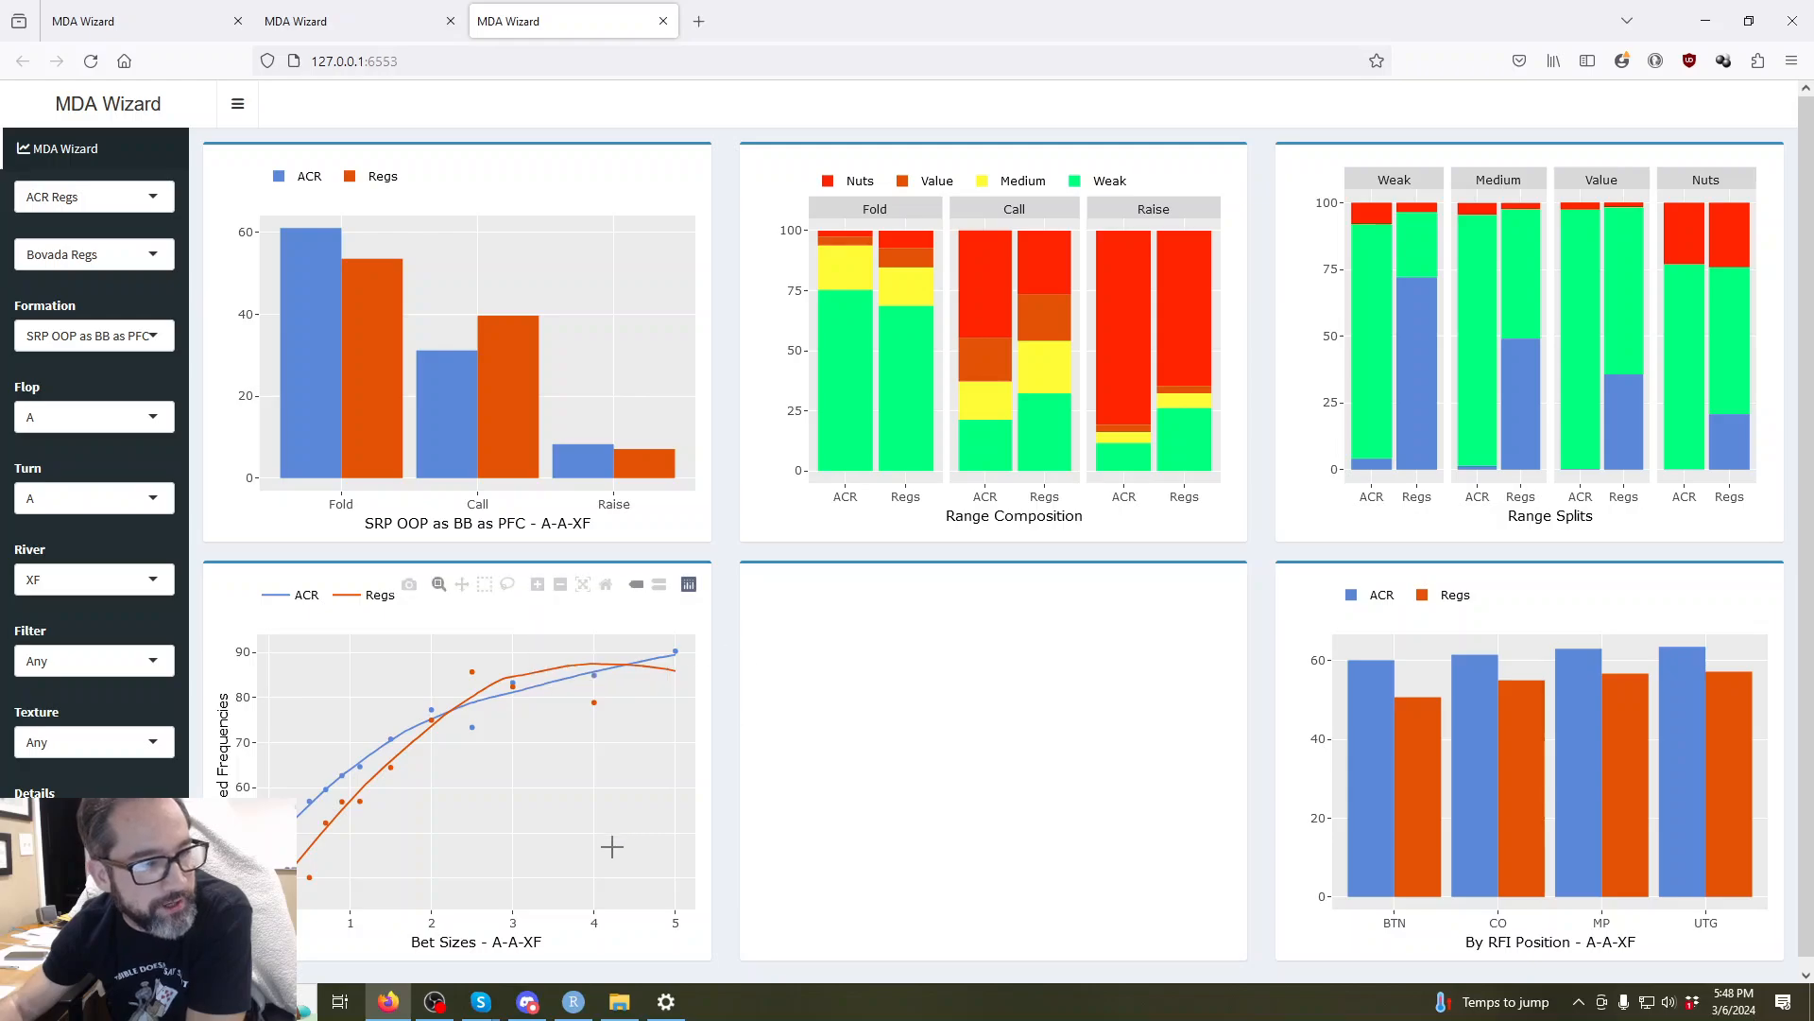
Compare the A-A-XF curves by bet size for ACR Regs and Bovada Regs, from small bets to large overbets.
{"action": "mouse_move", "coordinate": [336, 803]}
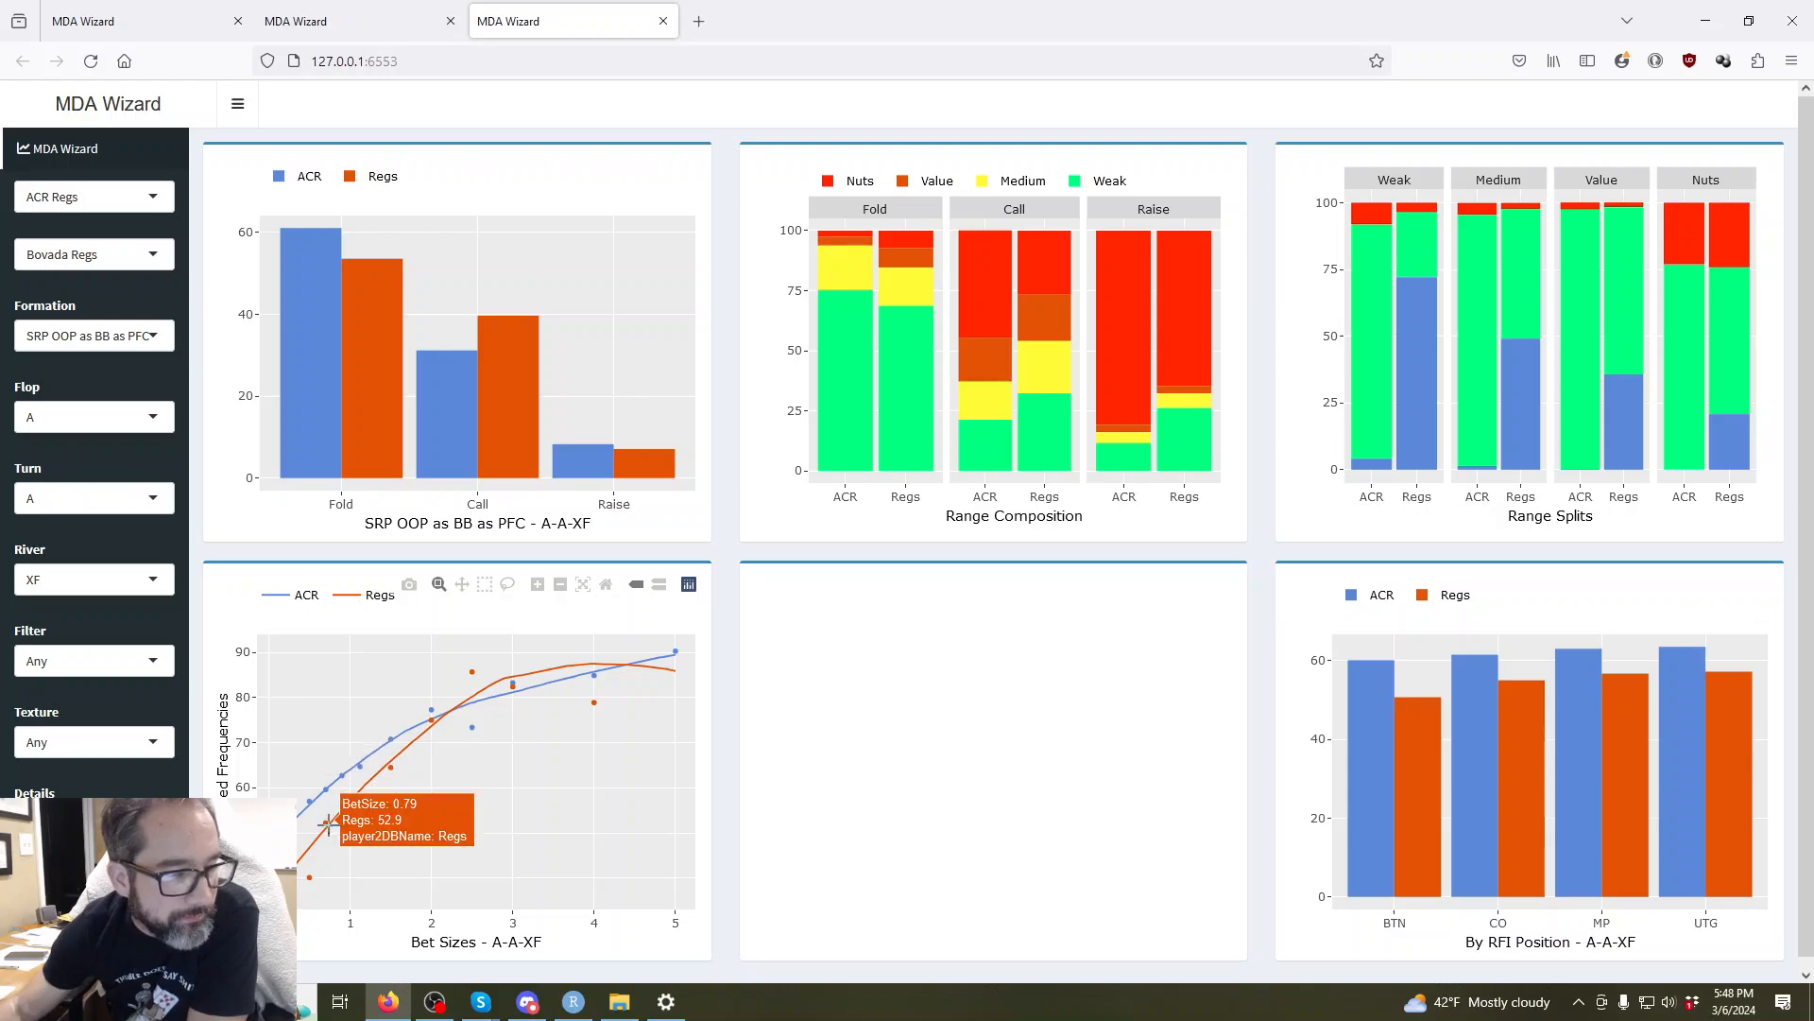
{"action": "mouse_move", "coordinate": [279, 852]}
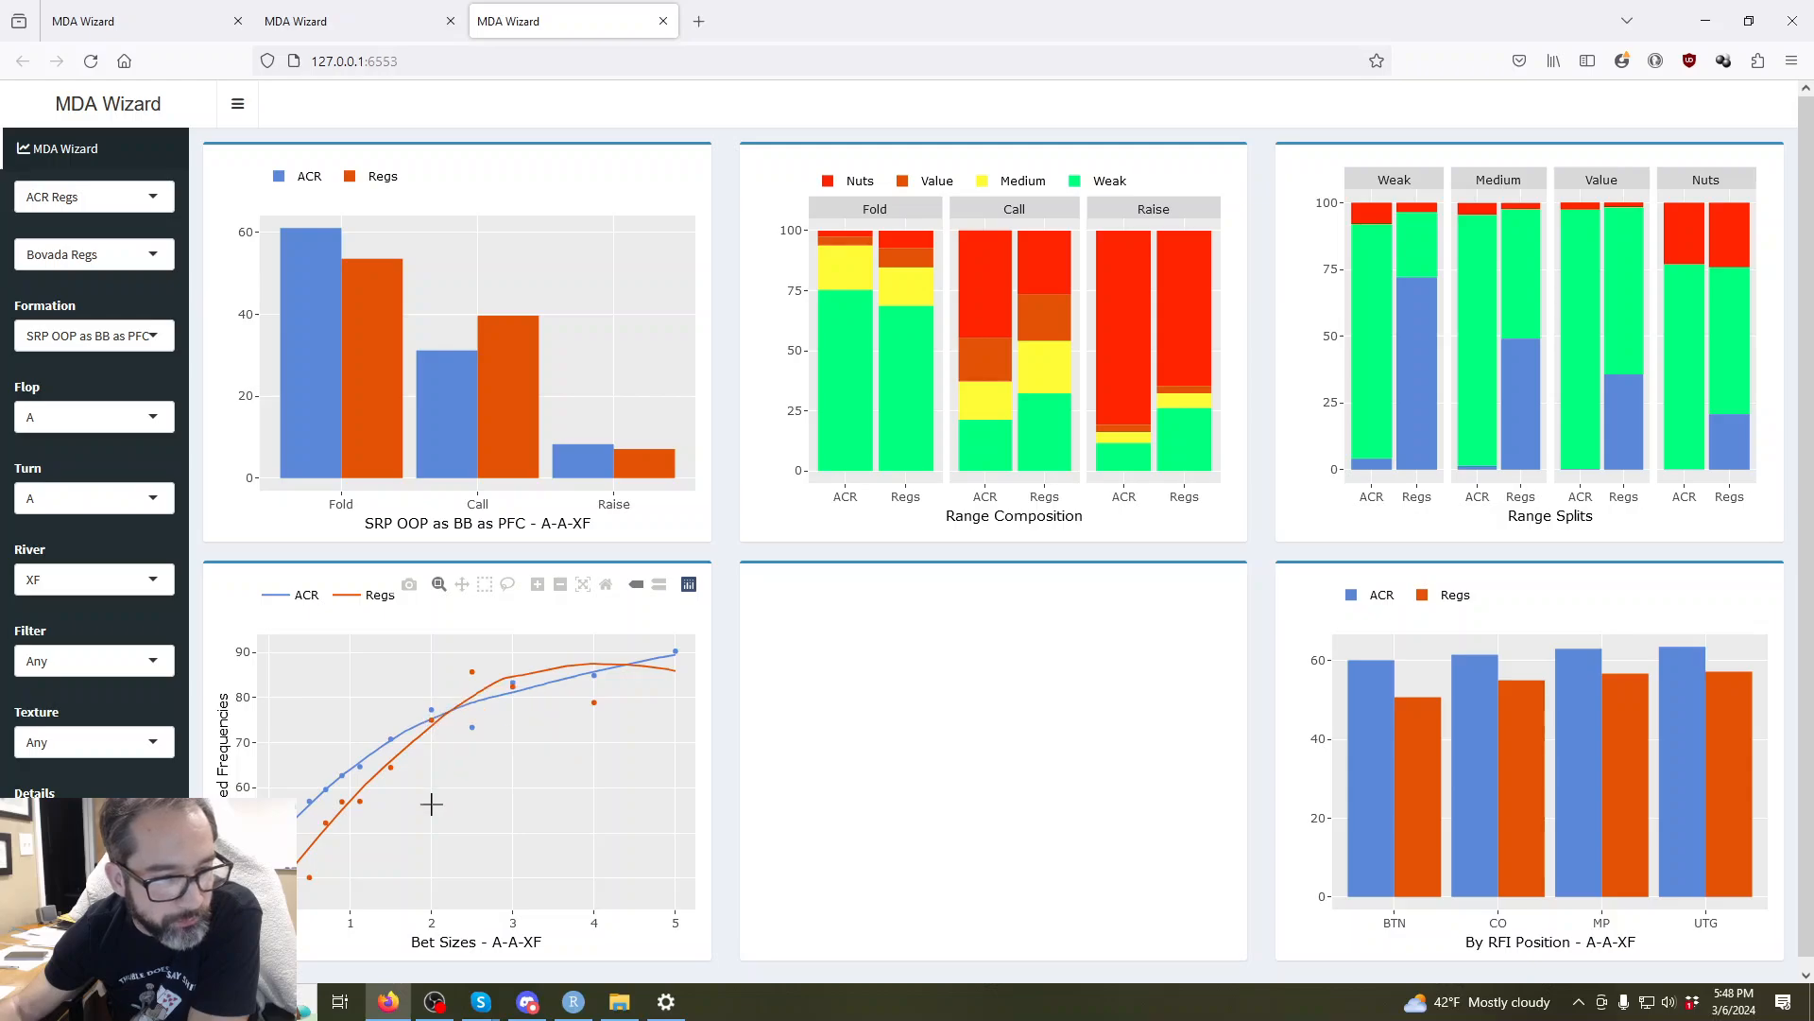
{"action": "mouse_move", "coordinate": [437, 720]}
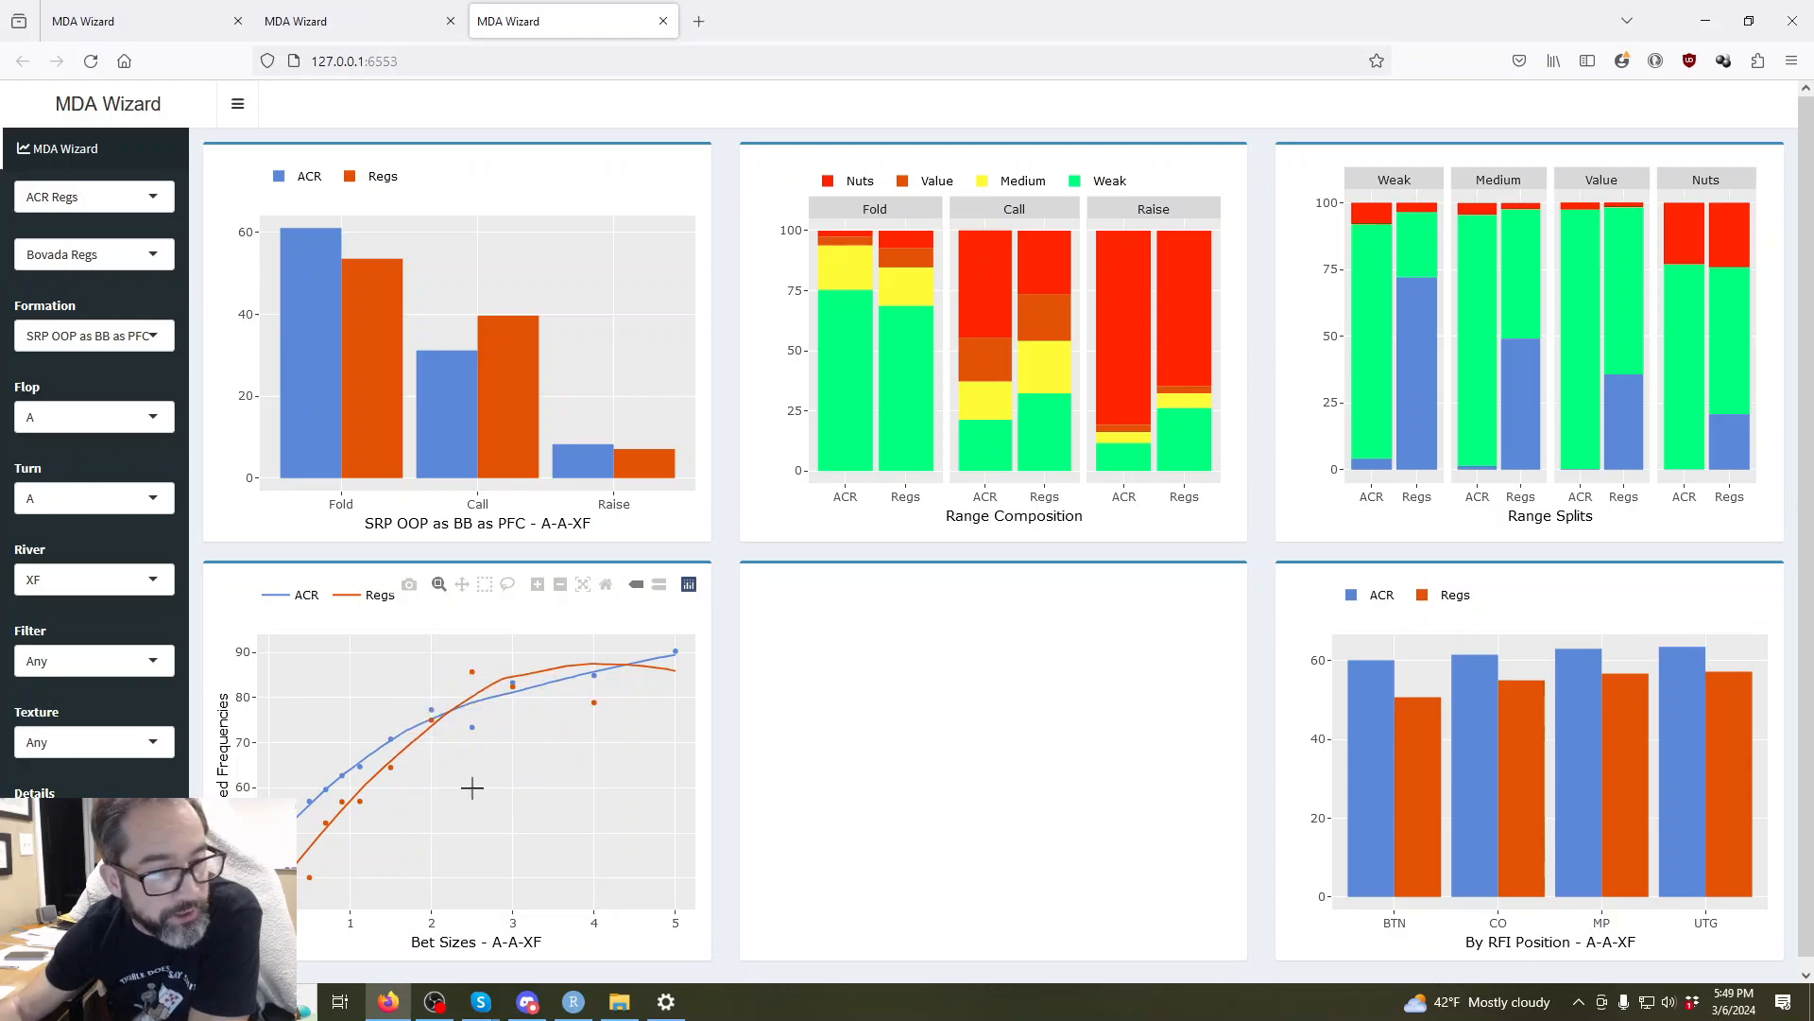
{"action": "mouse_move", "coordinate": [574, 669]}
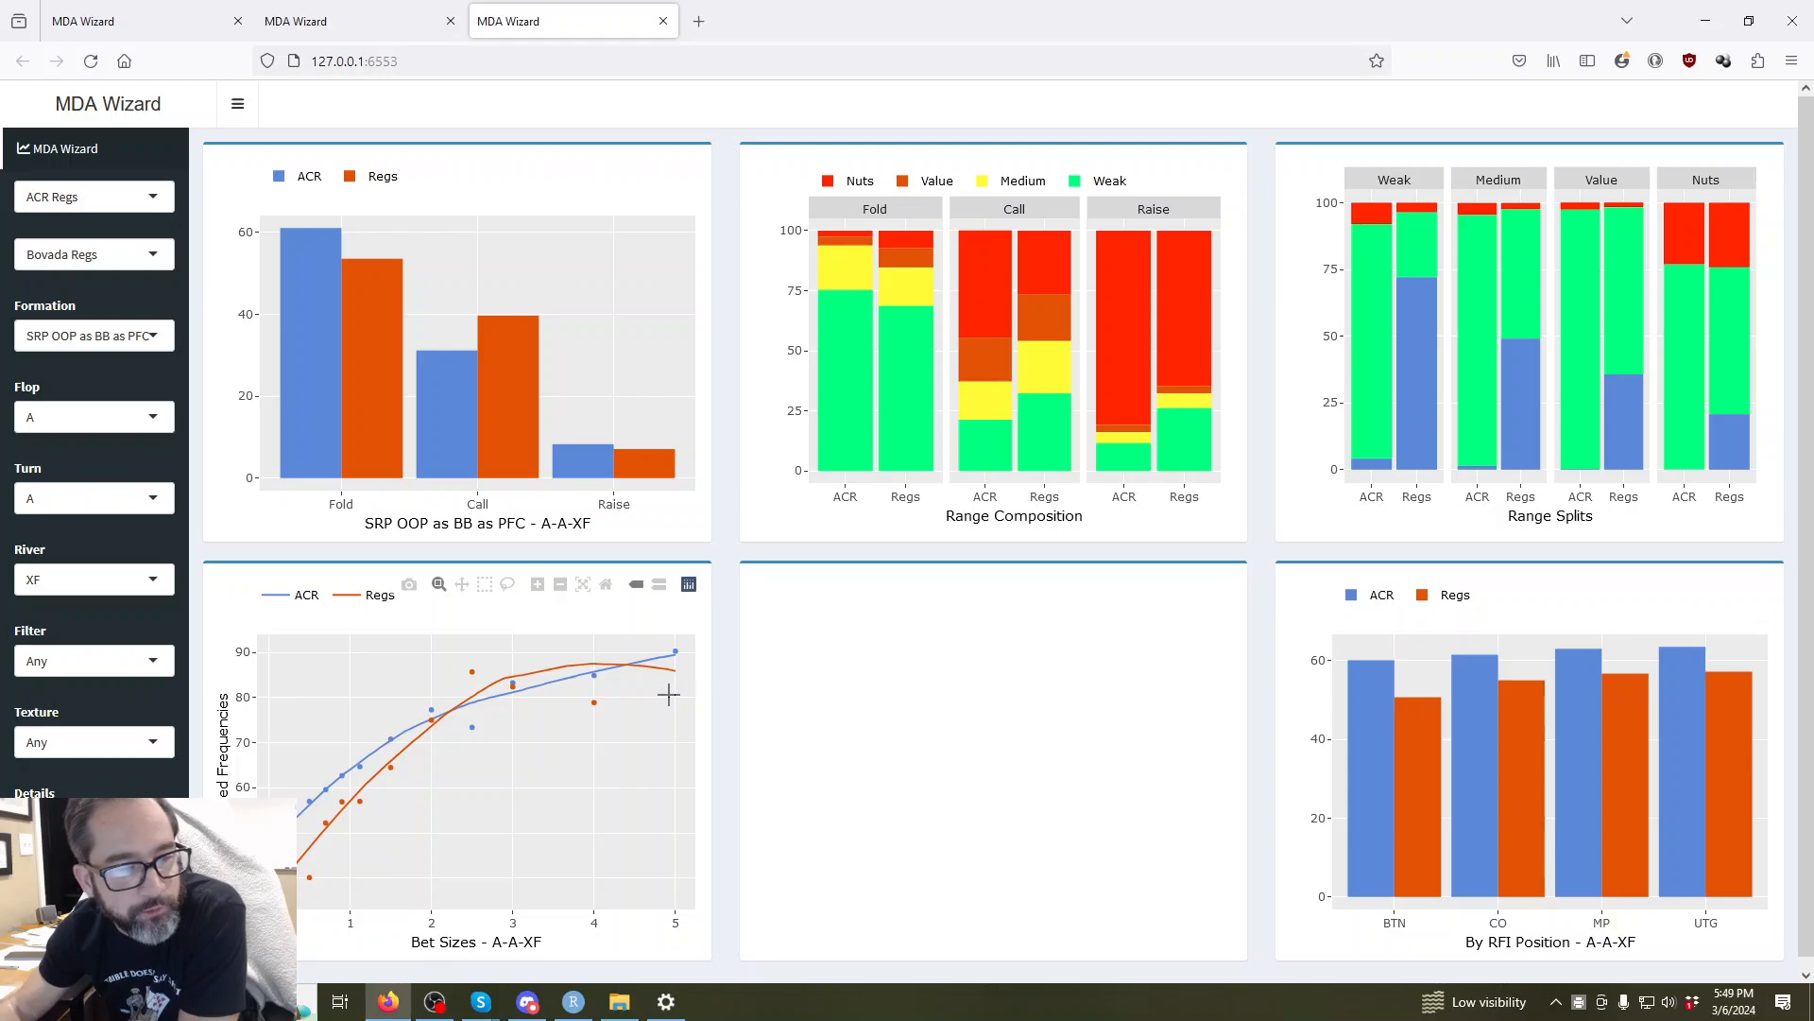
Read the A-A-XF fold frequencies of ACR and Regs at individual bet sizes, including 5, 3 and 2.5 times pot.
{"action": "mouse_move", "coordinate": [676, 650]}
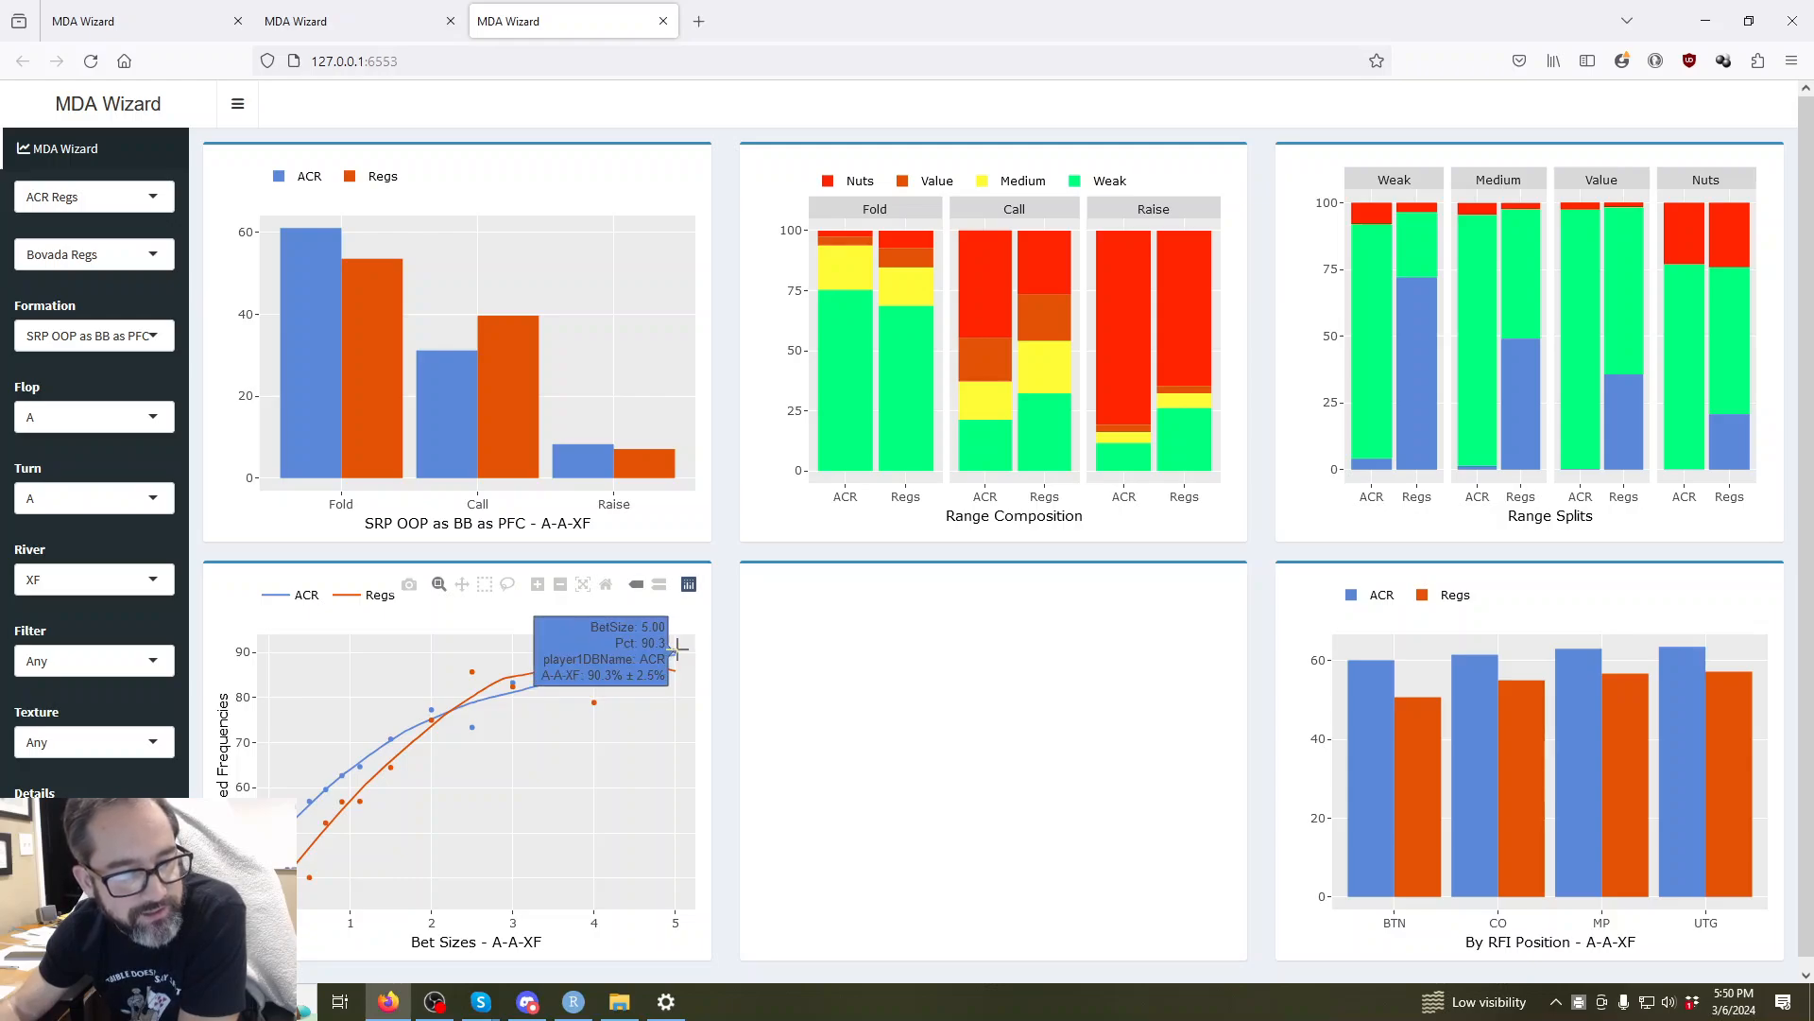
{"action": "mouse_move", "coordinate": [610, 704]}
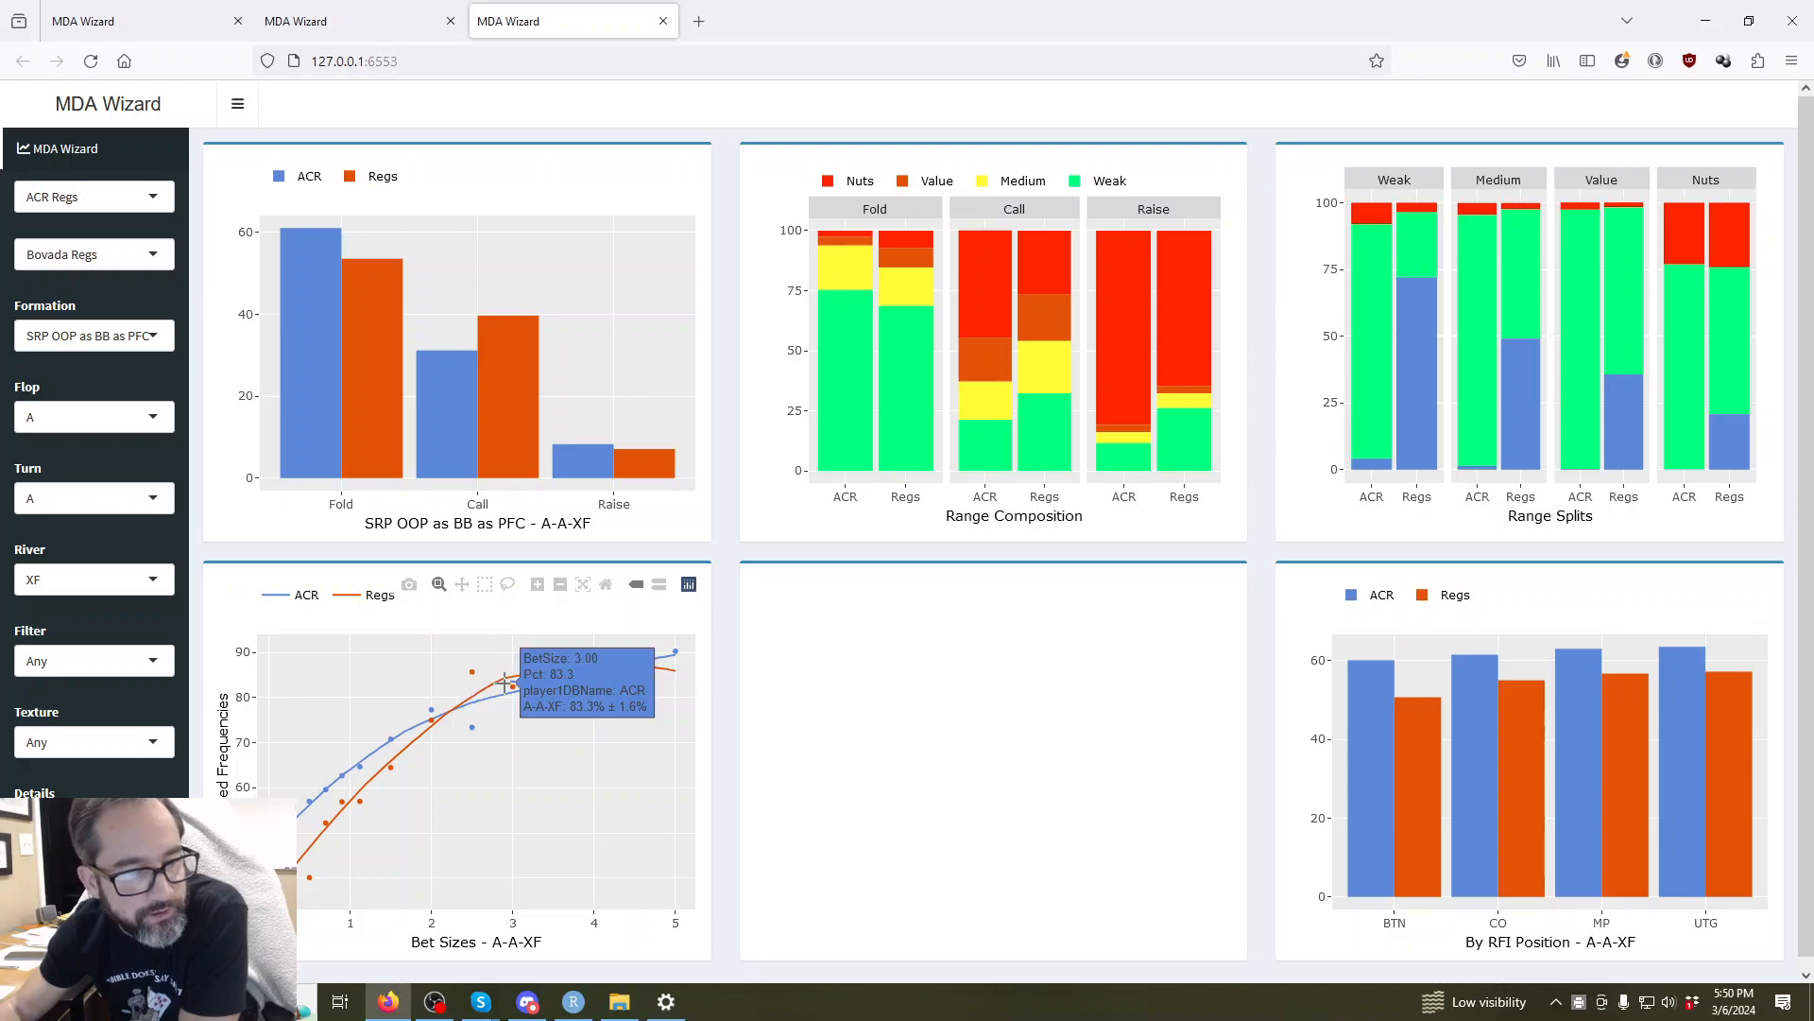
{"action": "mouse_move", "coordinate": [554, 657]}
{"action": "mouse_move", "coordinate": [476, 670]}
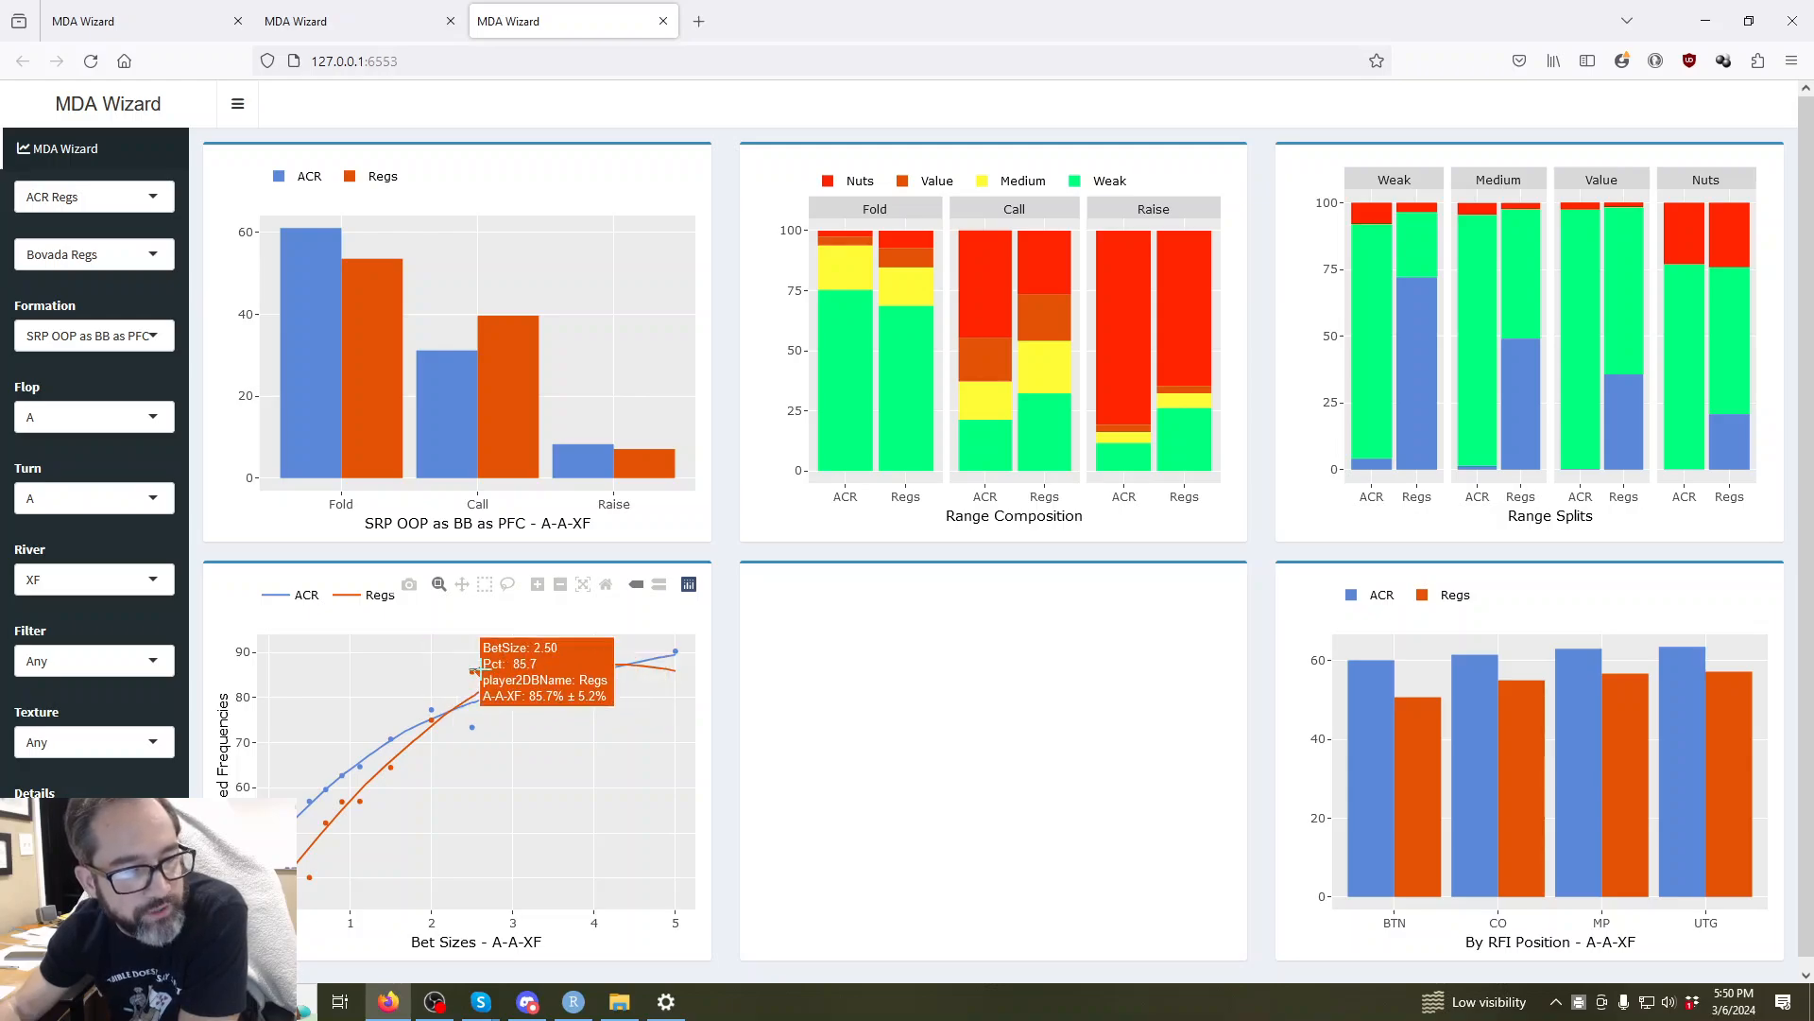
{"action": "mouse_move", "coordinate": [368, 724]}
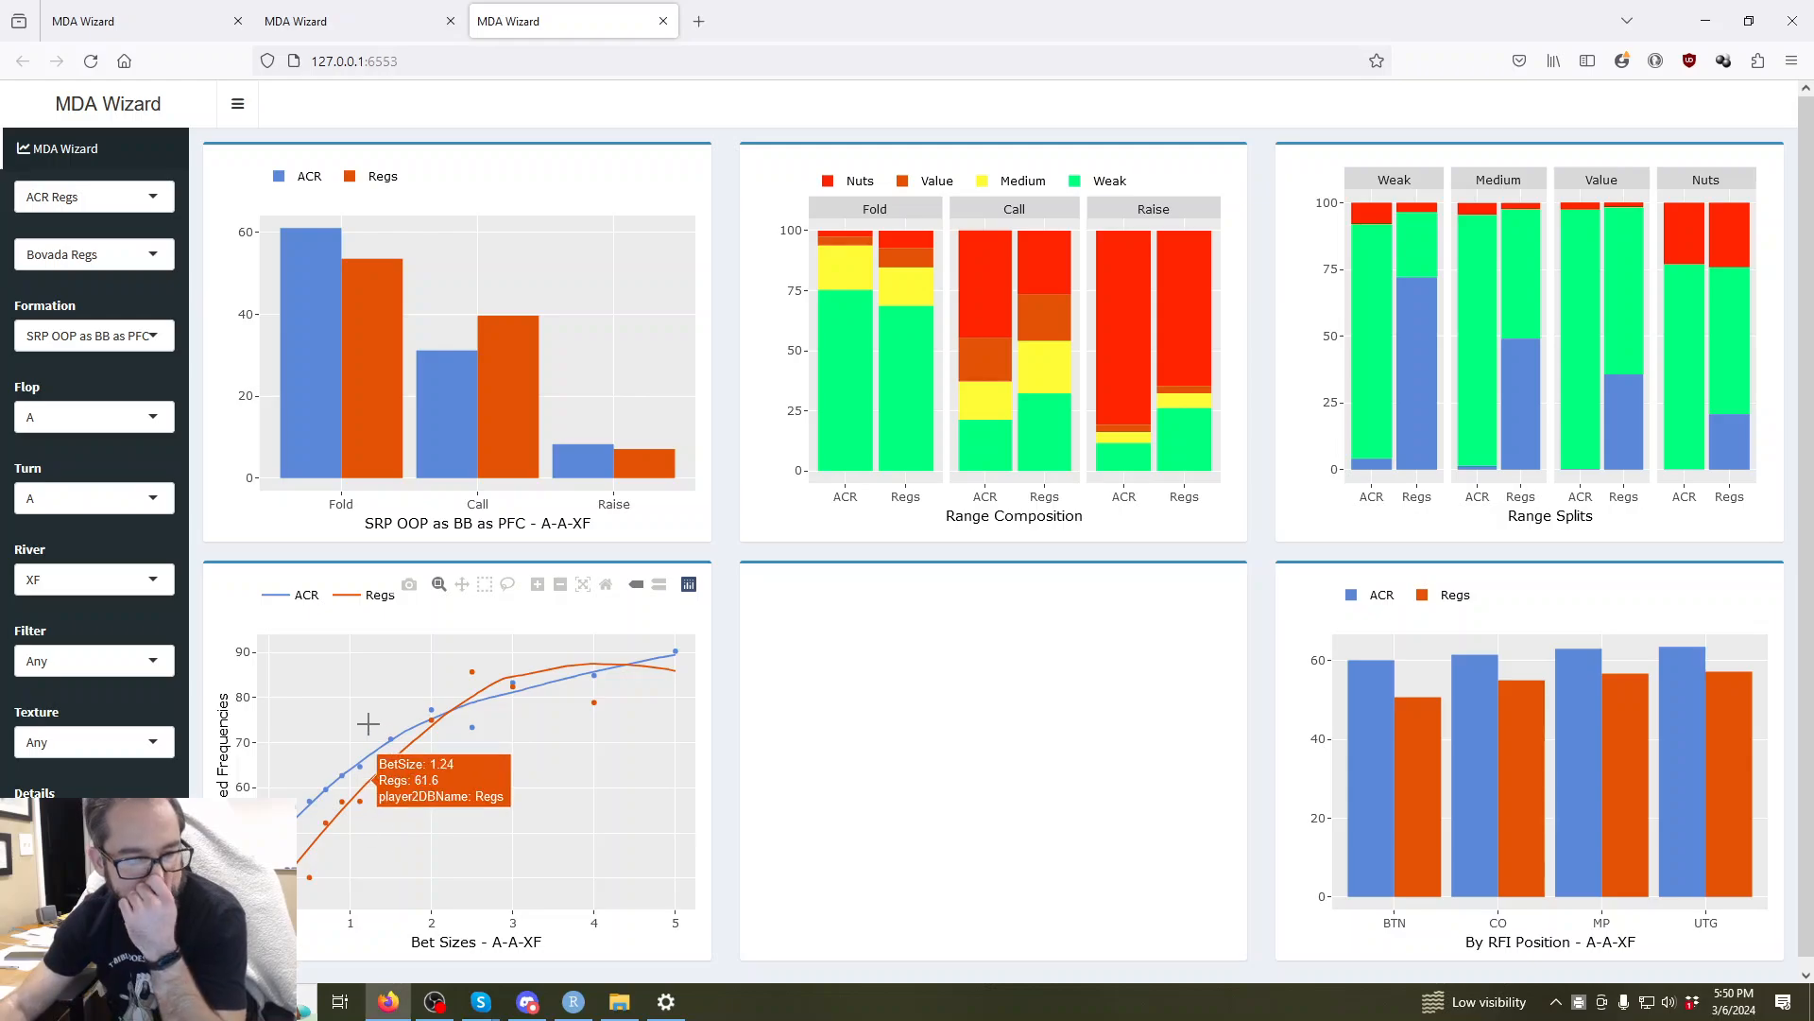
{"action": "mouse_move", "coordinate": [359, 773]}
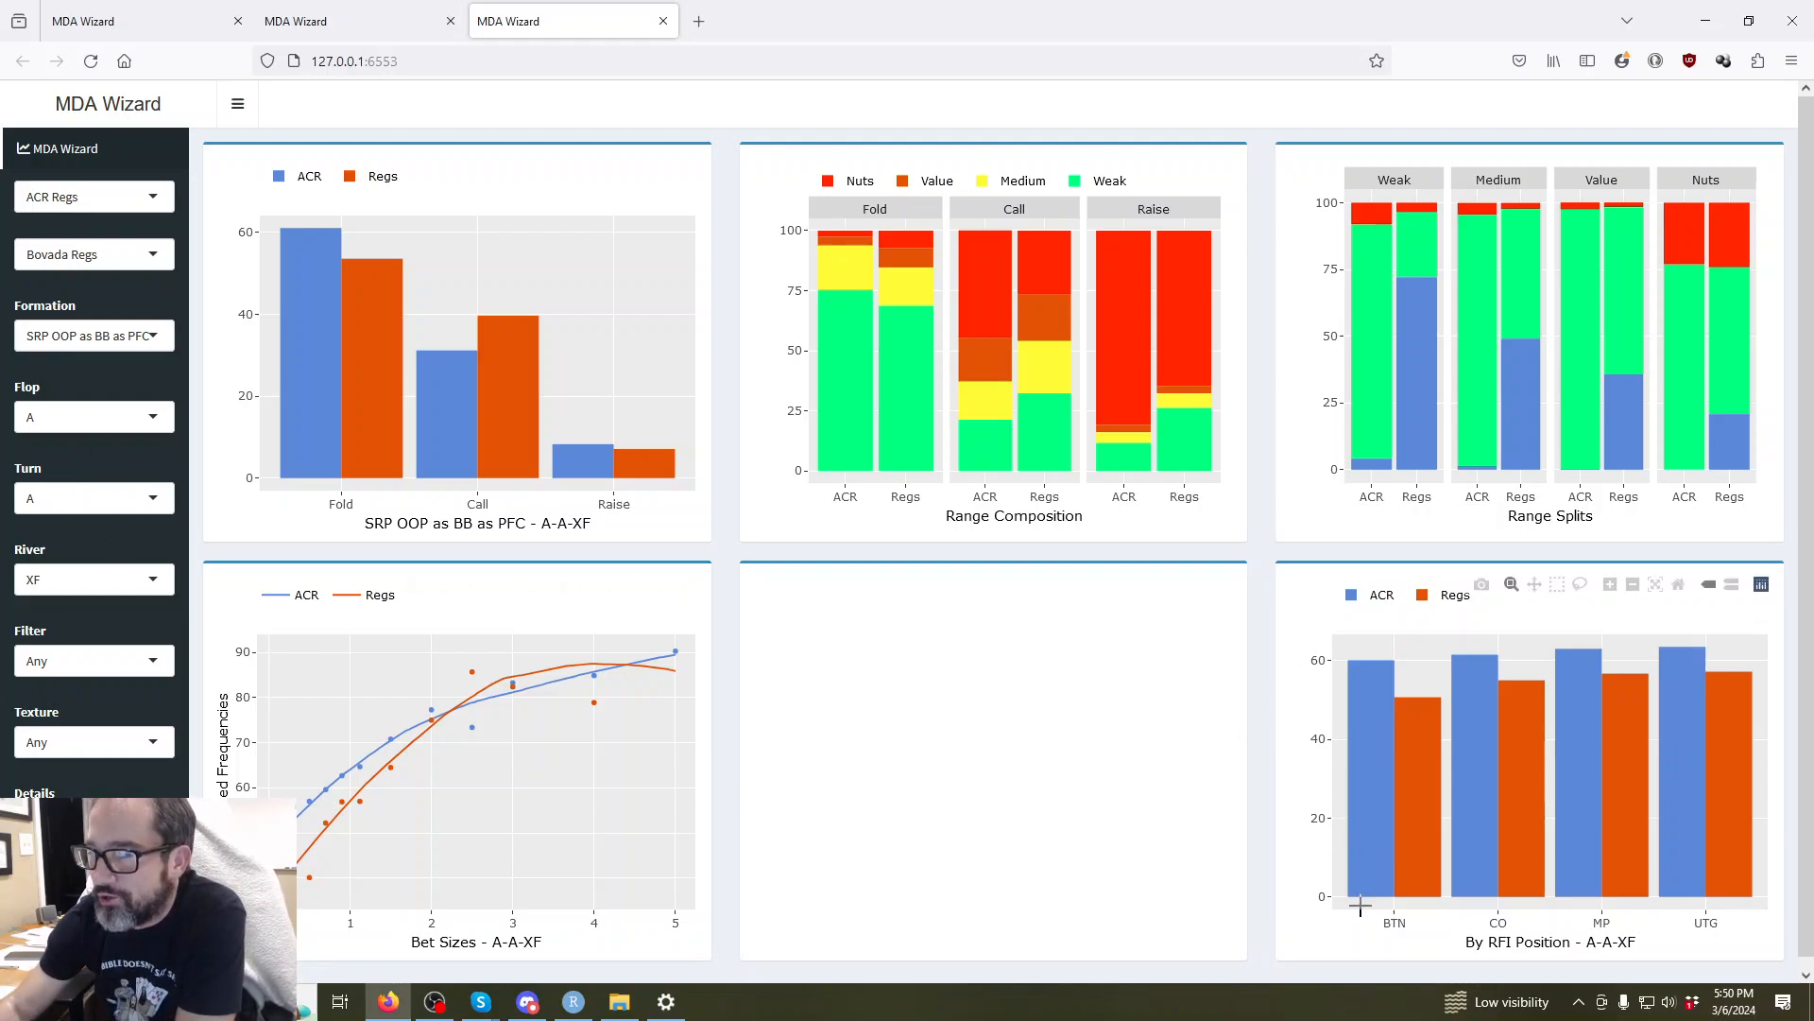
Set the first player pool to Bovada Fish and compare its A-A-XF charts with Bovada Regs.
{"action": "mouse_move", "coordinate": [341, 350]}
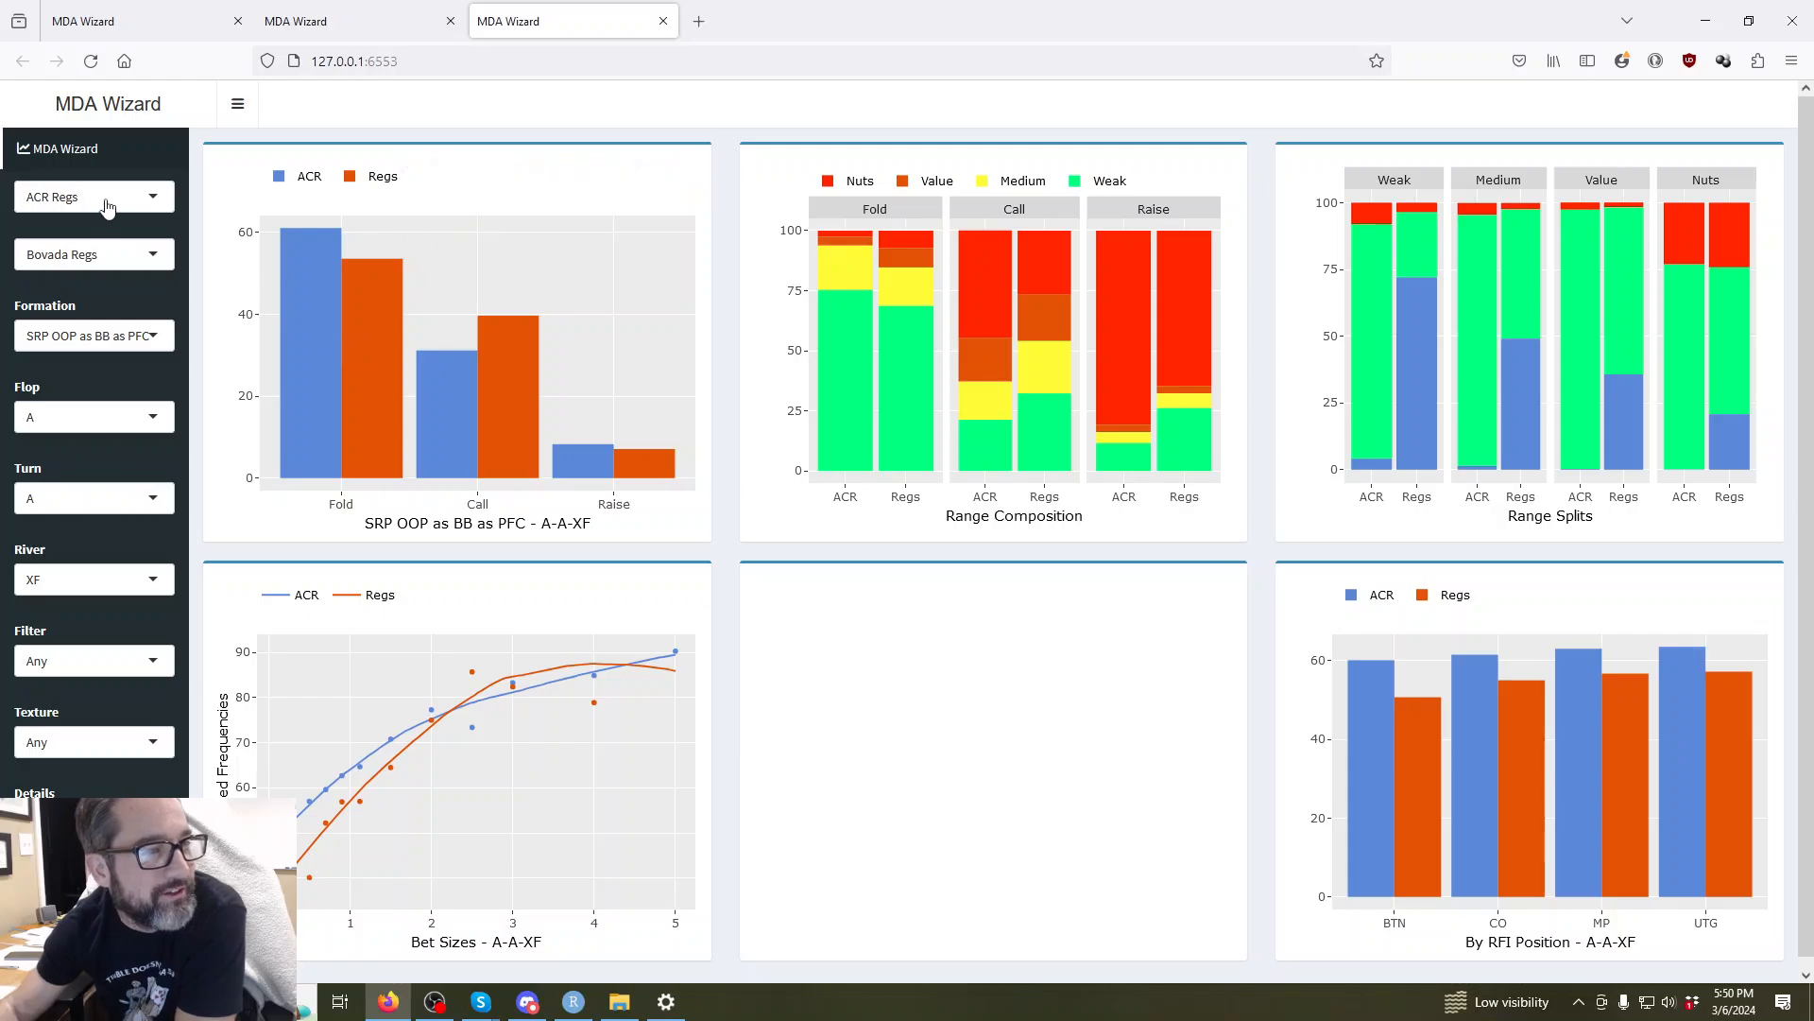
{"action": "left_click", "coordinate": [103, 199]}
{"action": "left_click", "coordinate": [104, 282]}
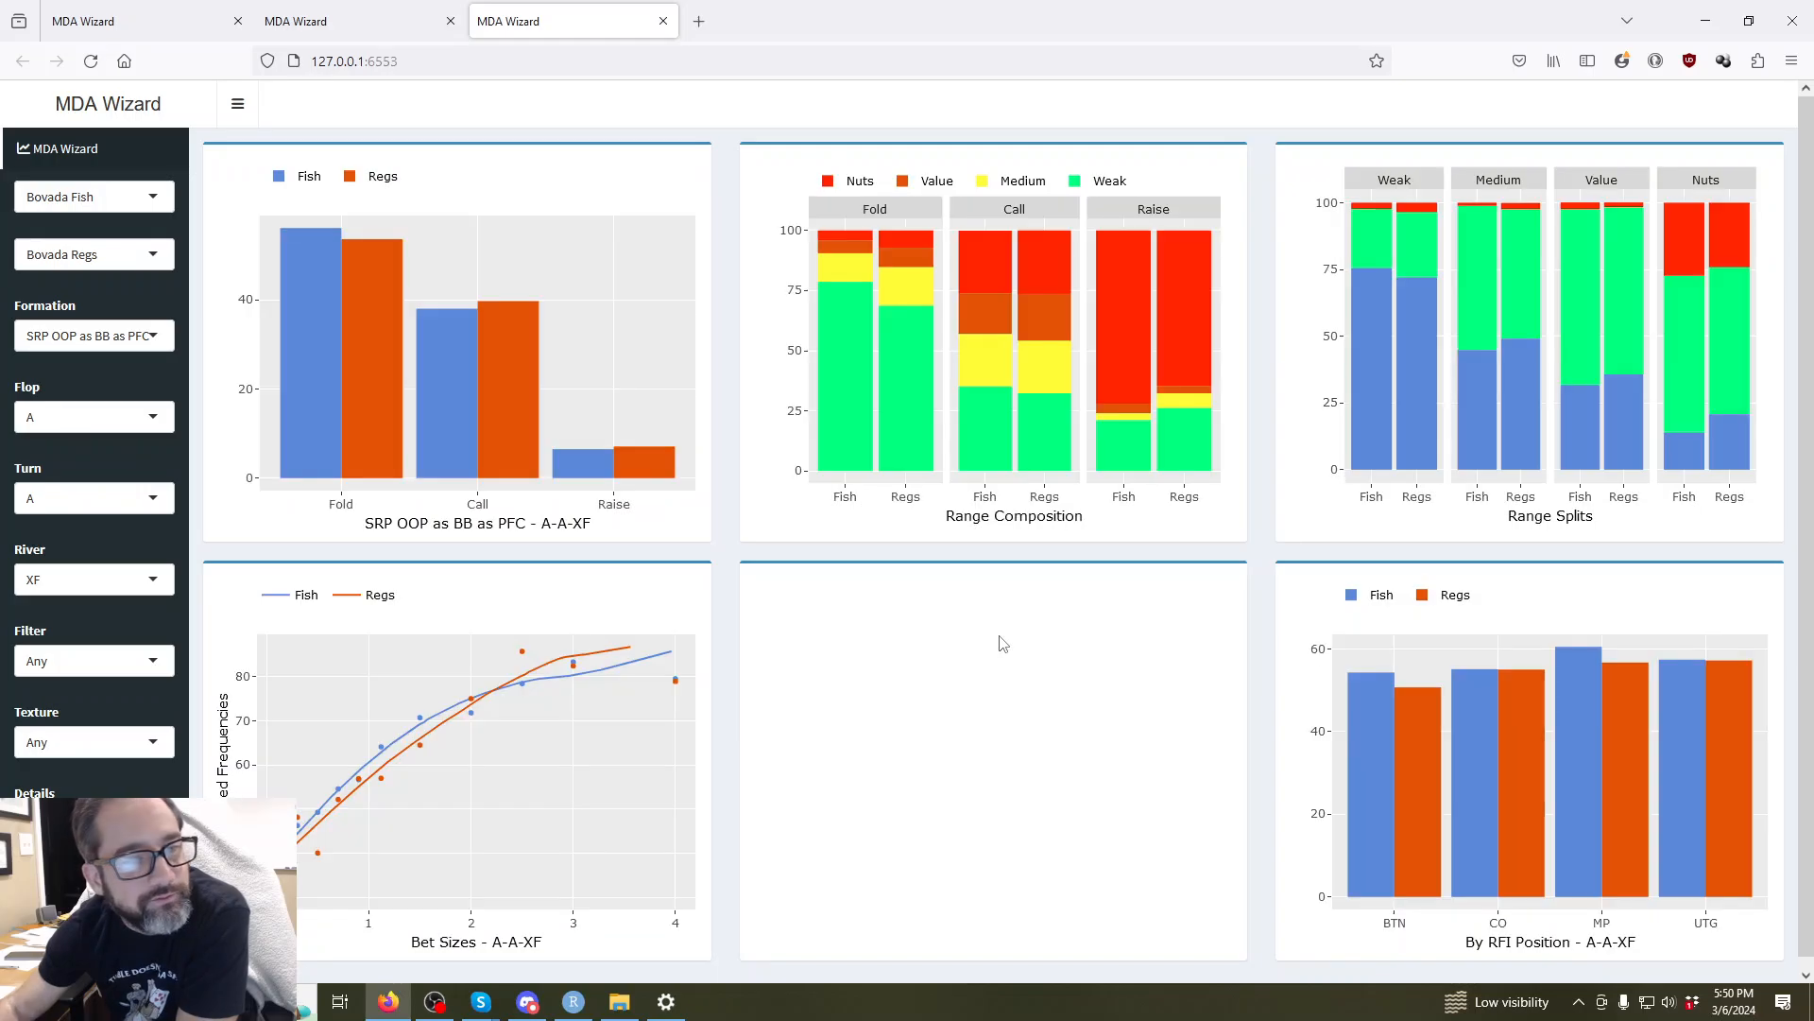
{"action": "mouse_move", "coordinate": [308, 261]}
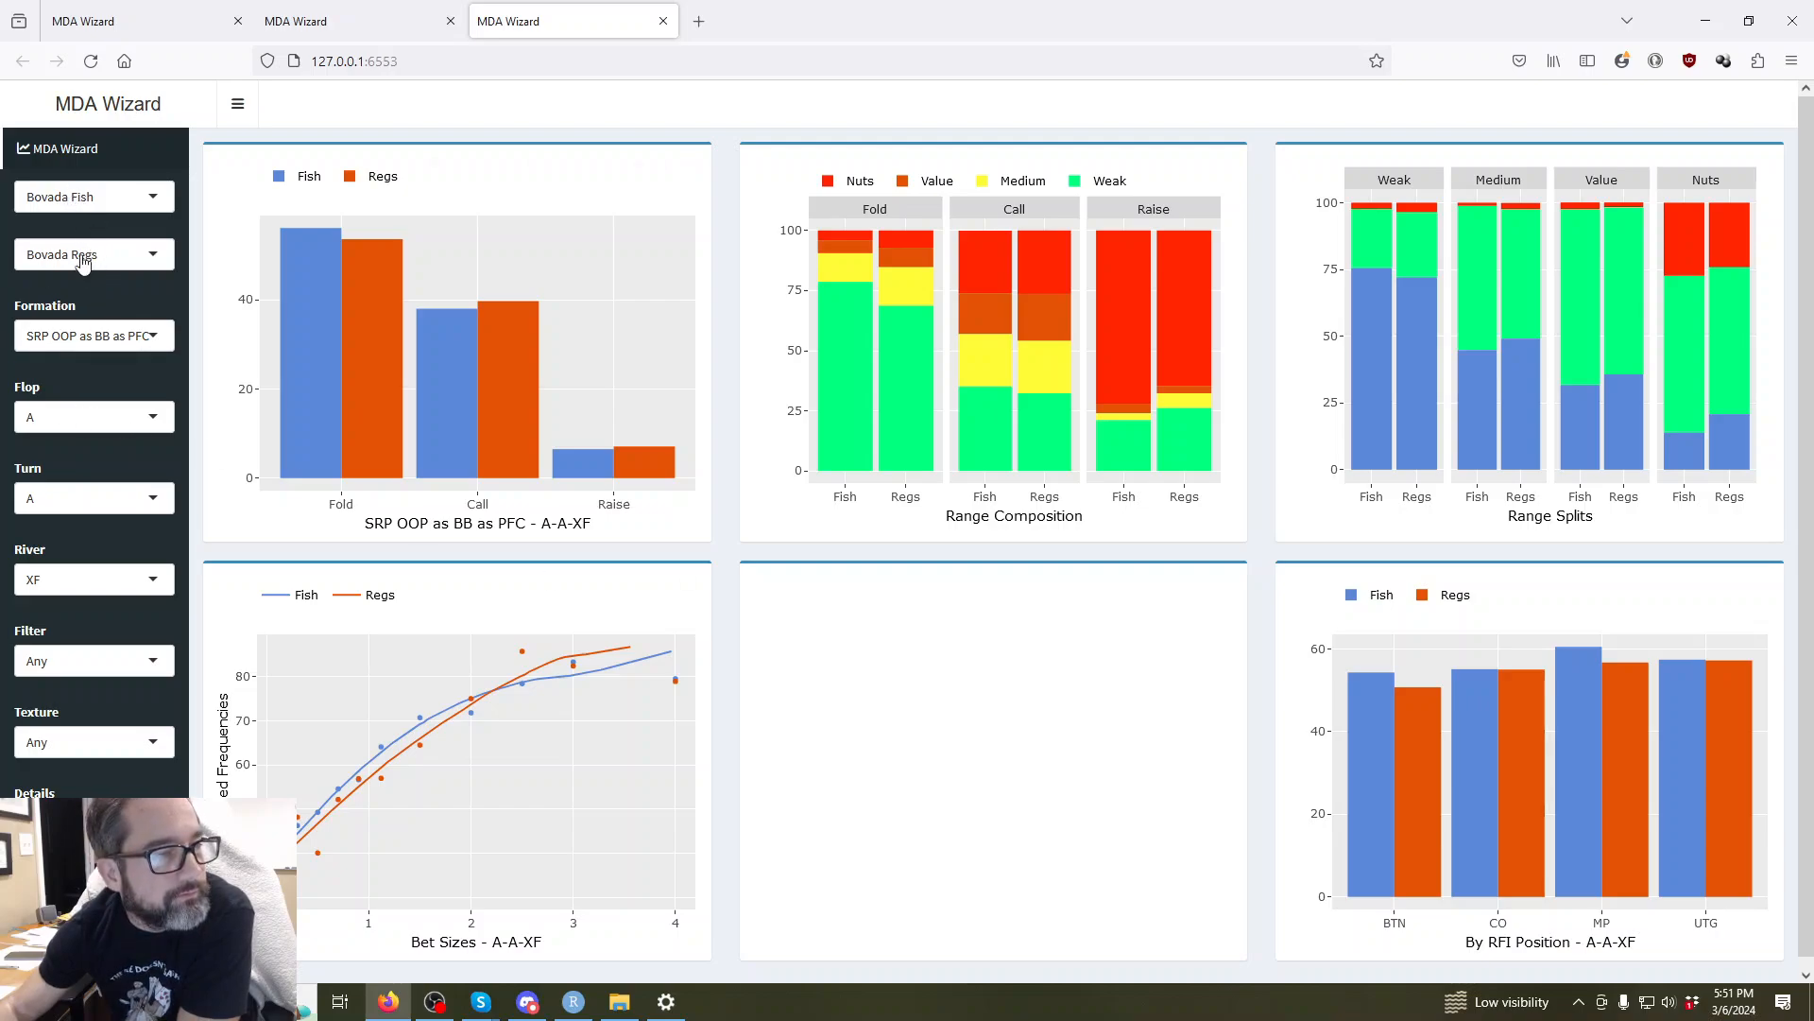
{"action": "left_click", "coordinate": [83, 199]}
{"action": "left_click", "coordinate": [116, 172]}
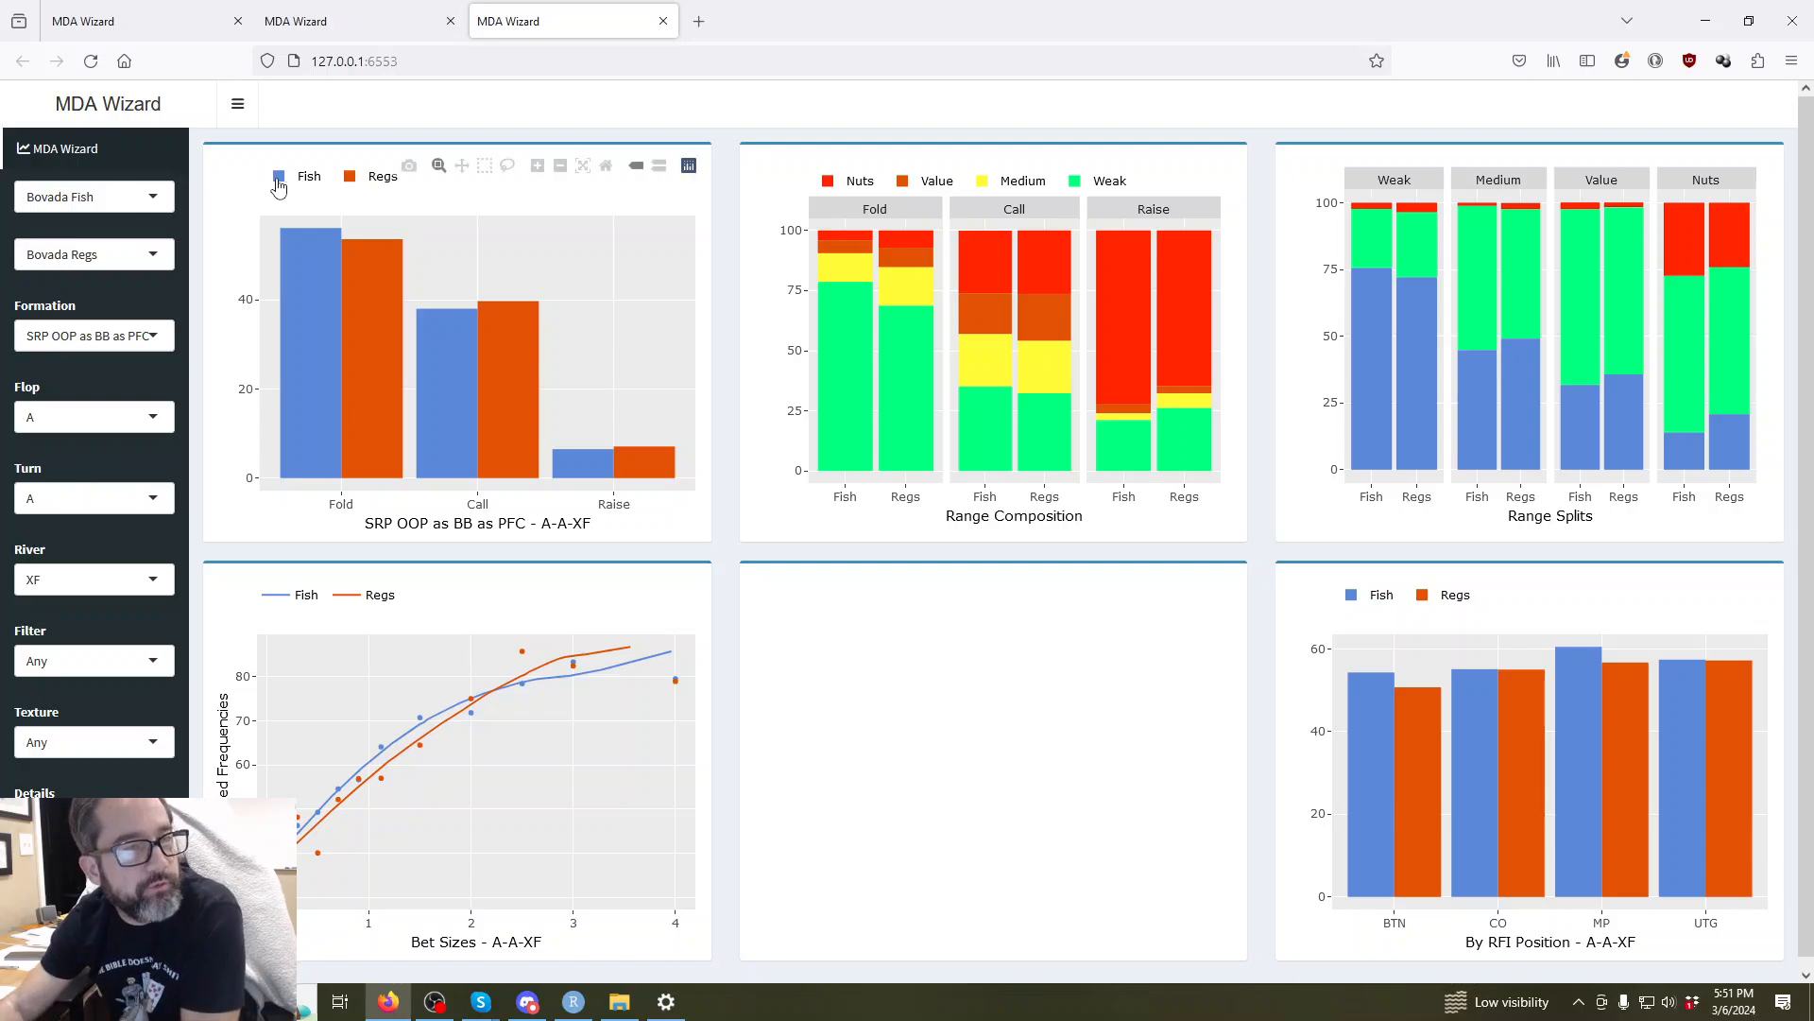
{"action": "left_click", "coordinate": [111, 335]}
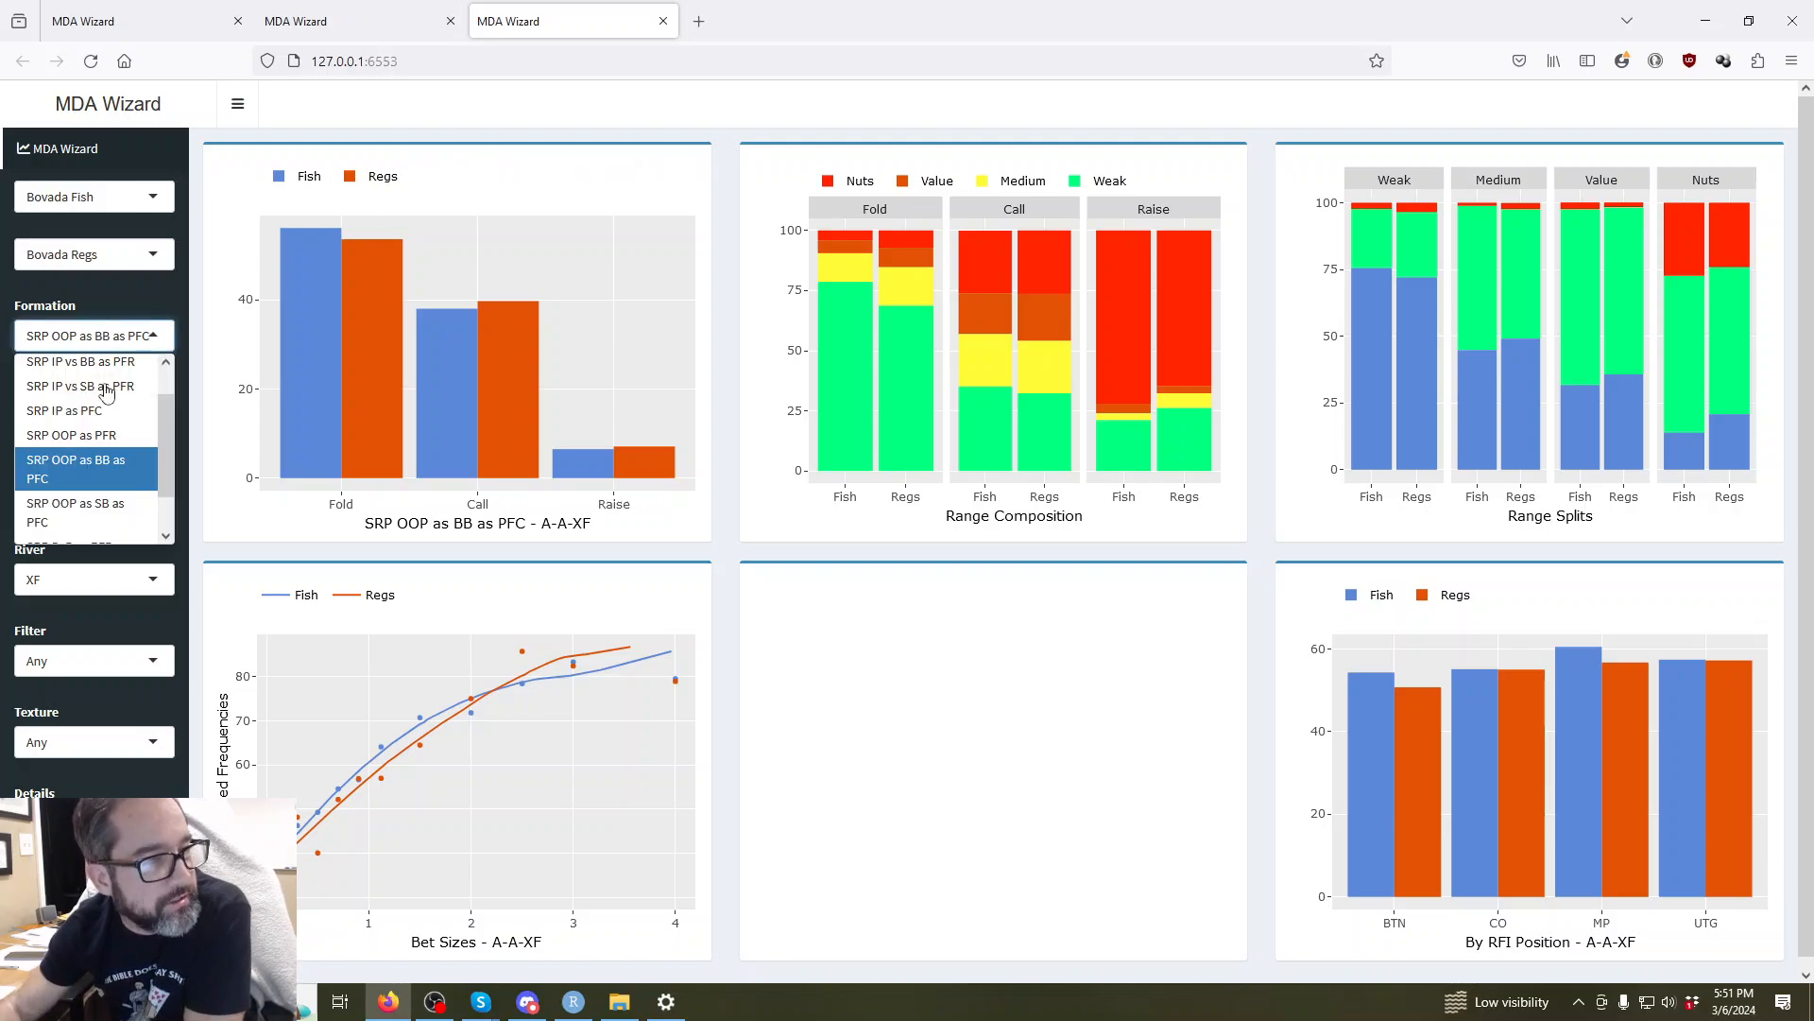
{"action": "scroll", "coordinate": [104, 416], "scroll_direction": "up", "scroll_amount": 2}
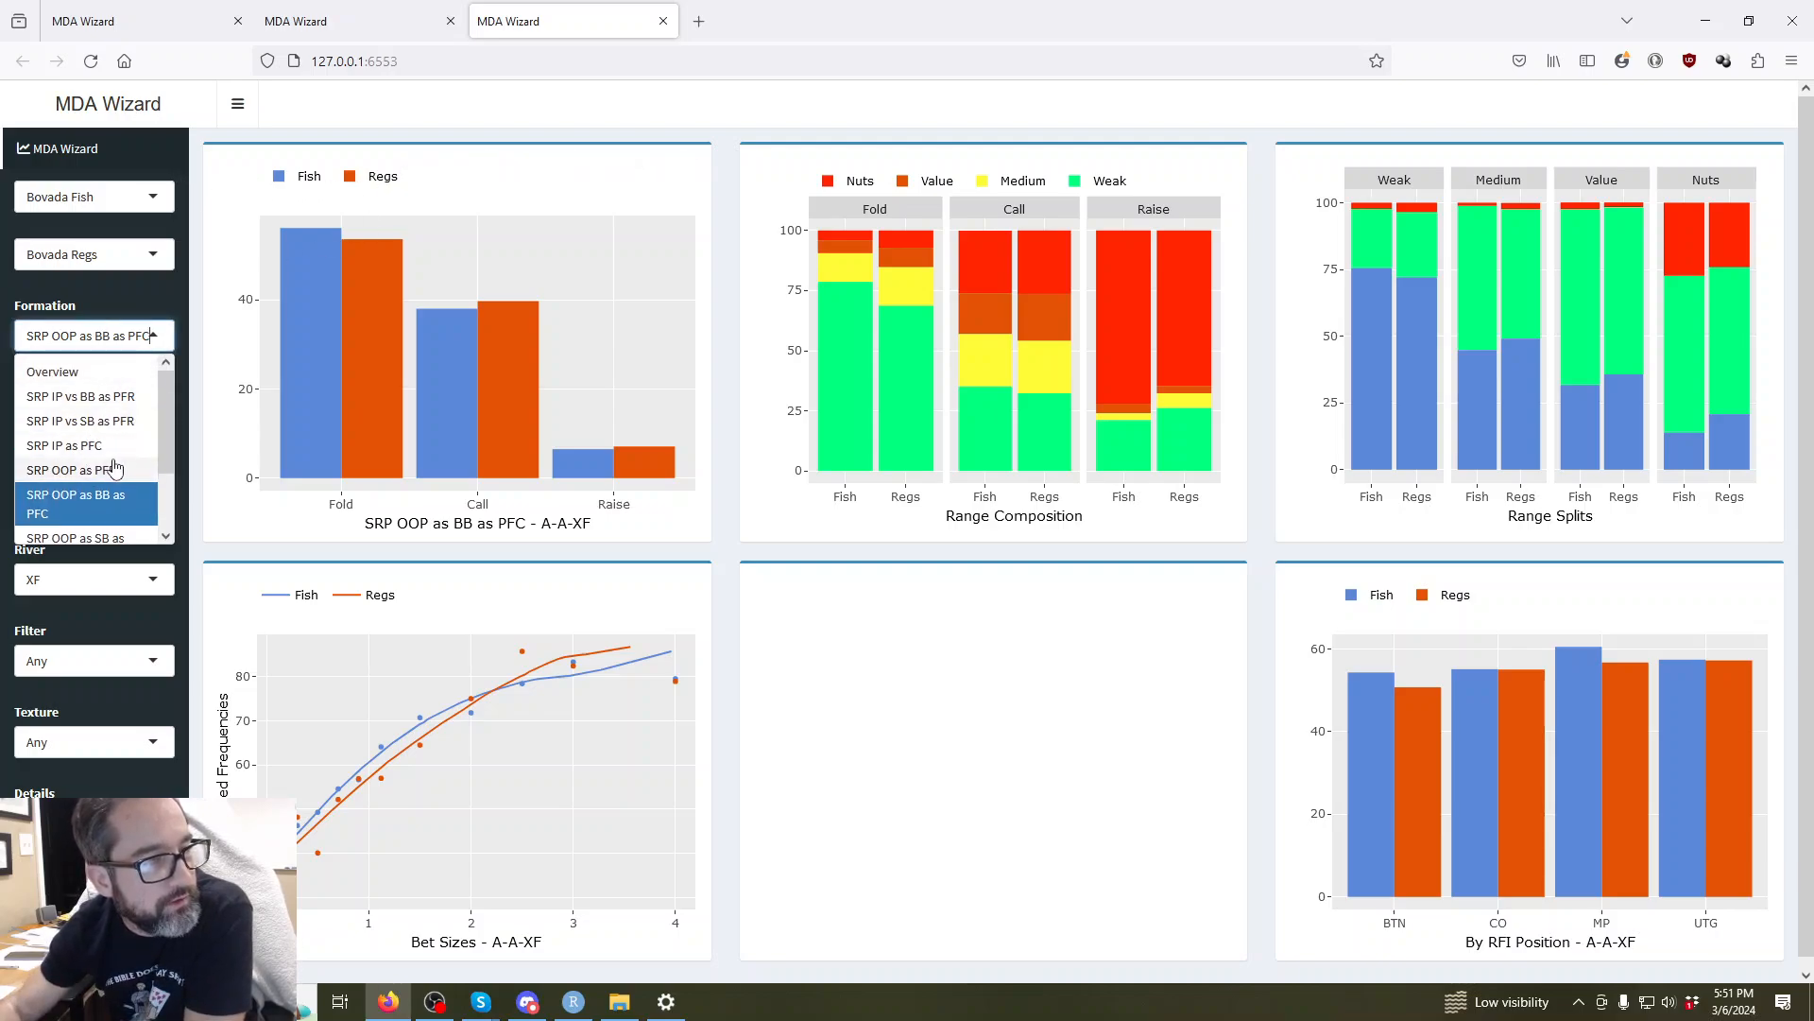
{"action": "left_click", "coordinate": [132, 298]}
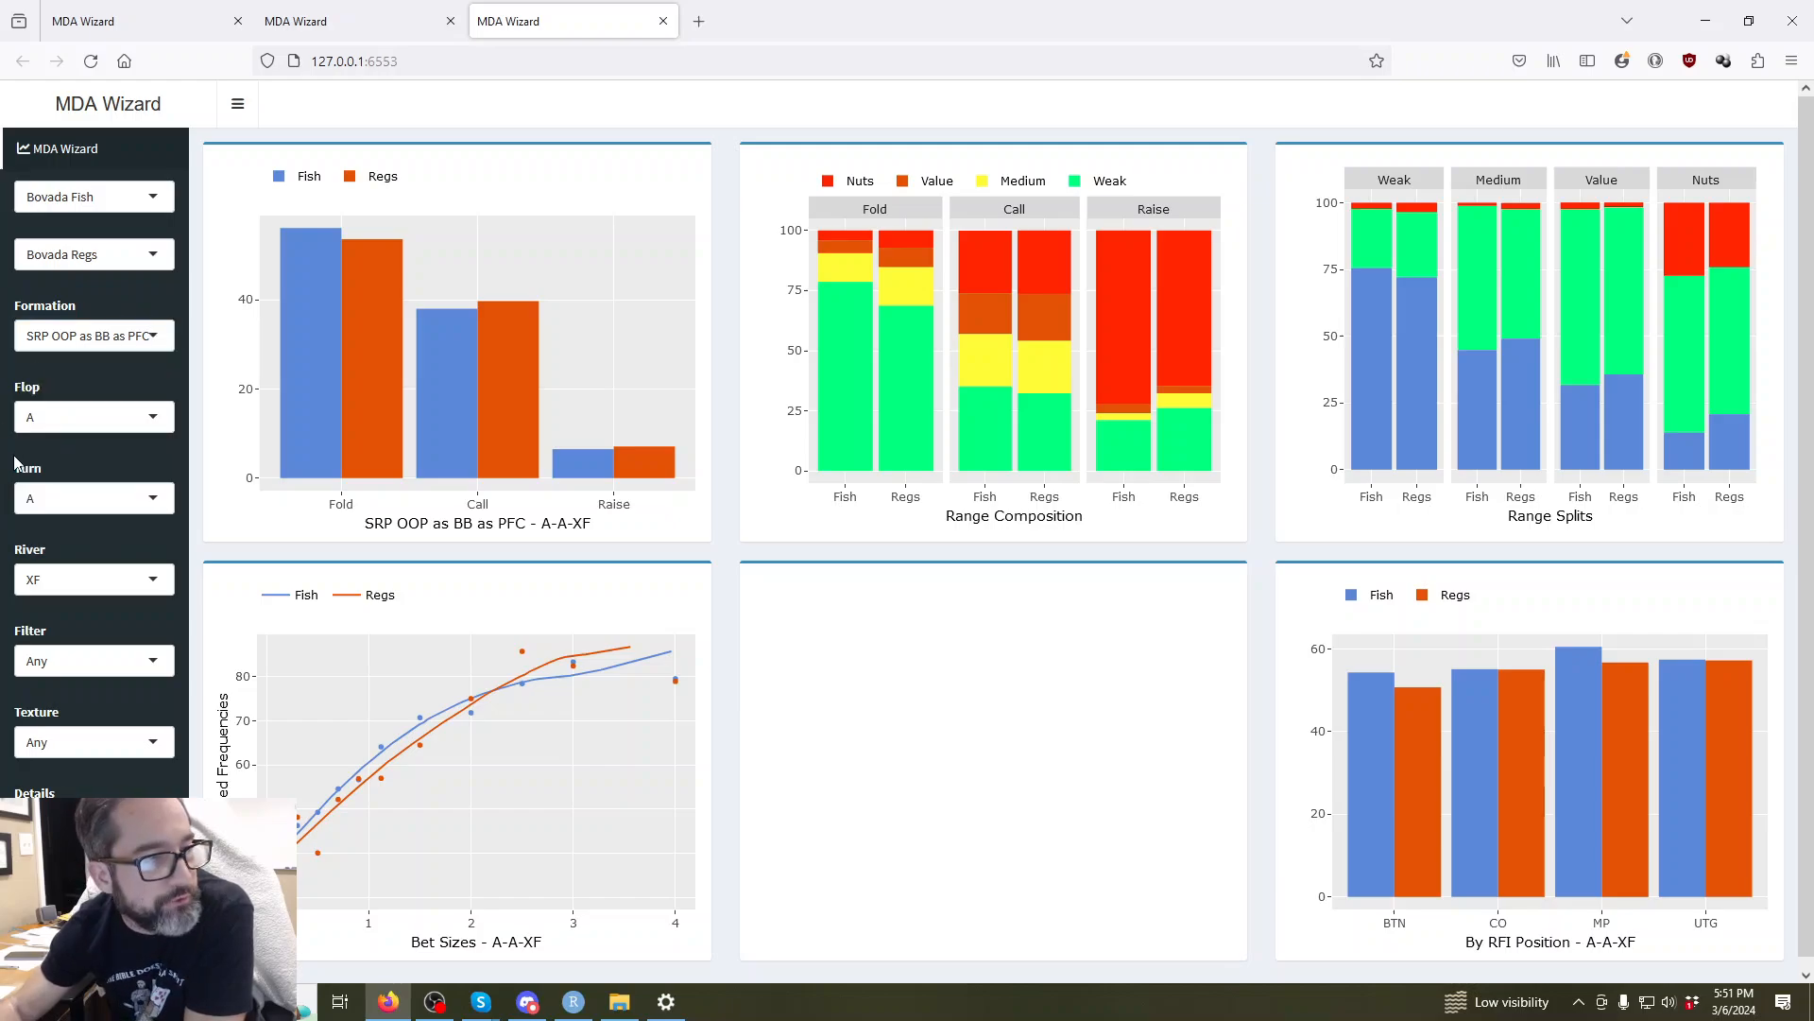
Set the action line to flop X, turn B and no river action for the BB as preflop caller.
{"action": "left_click", "coordinate": [66, 417]}
{"action": "left_click", "coordinate": [69, 484]}
{"action": "left_click", "coordinate": [68, 498]}
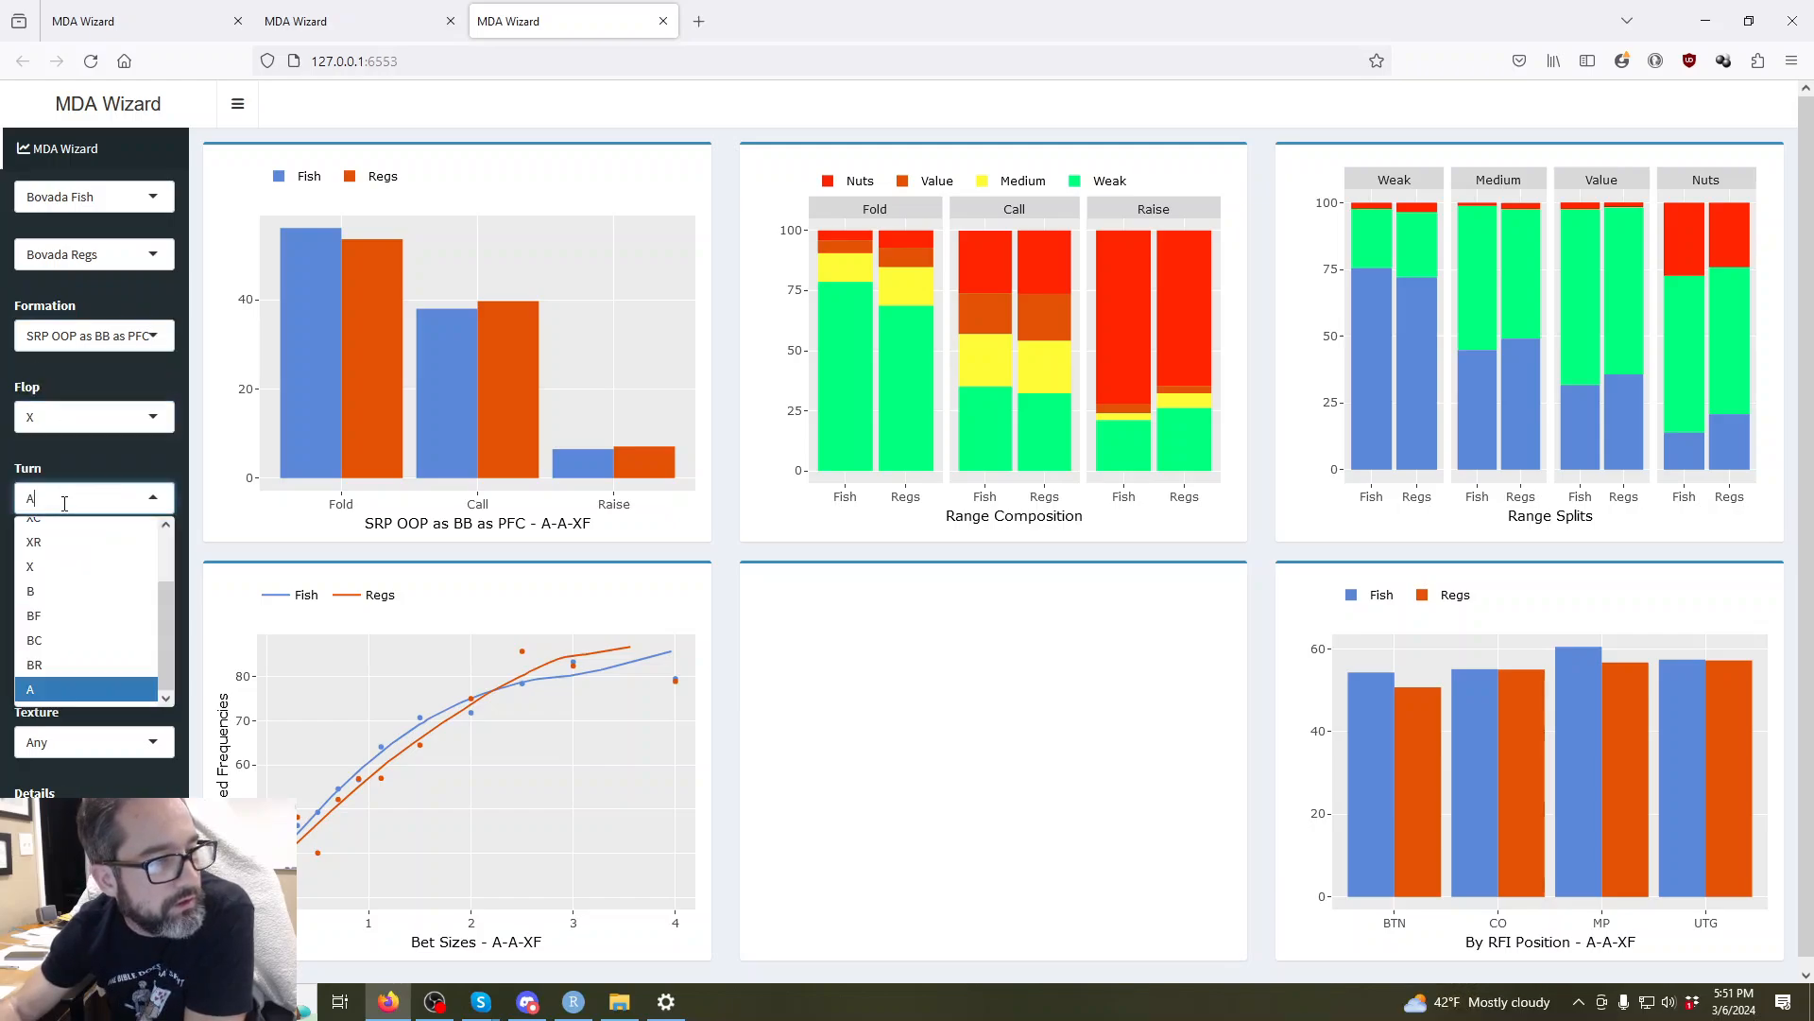
{"action": "left_click", "coordinate": [68, 602]}
{"action": "left_click", "coordinate": [104, 581]}
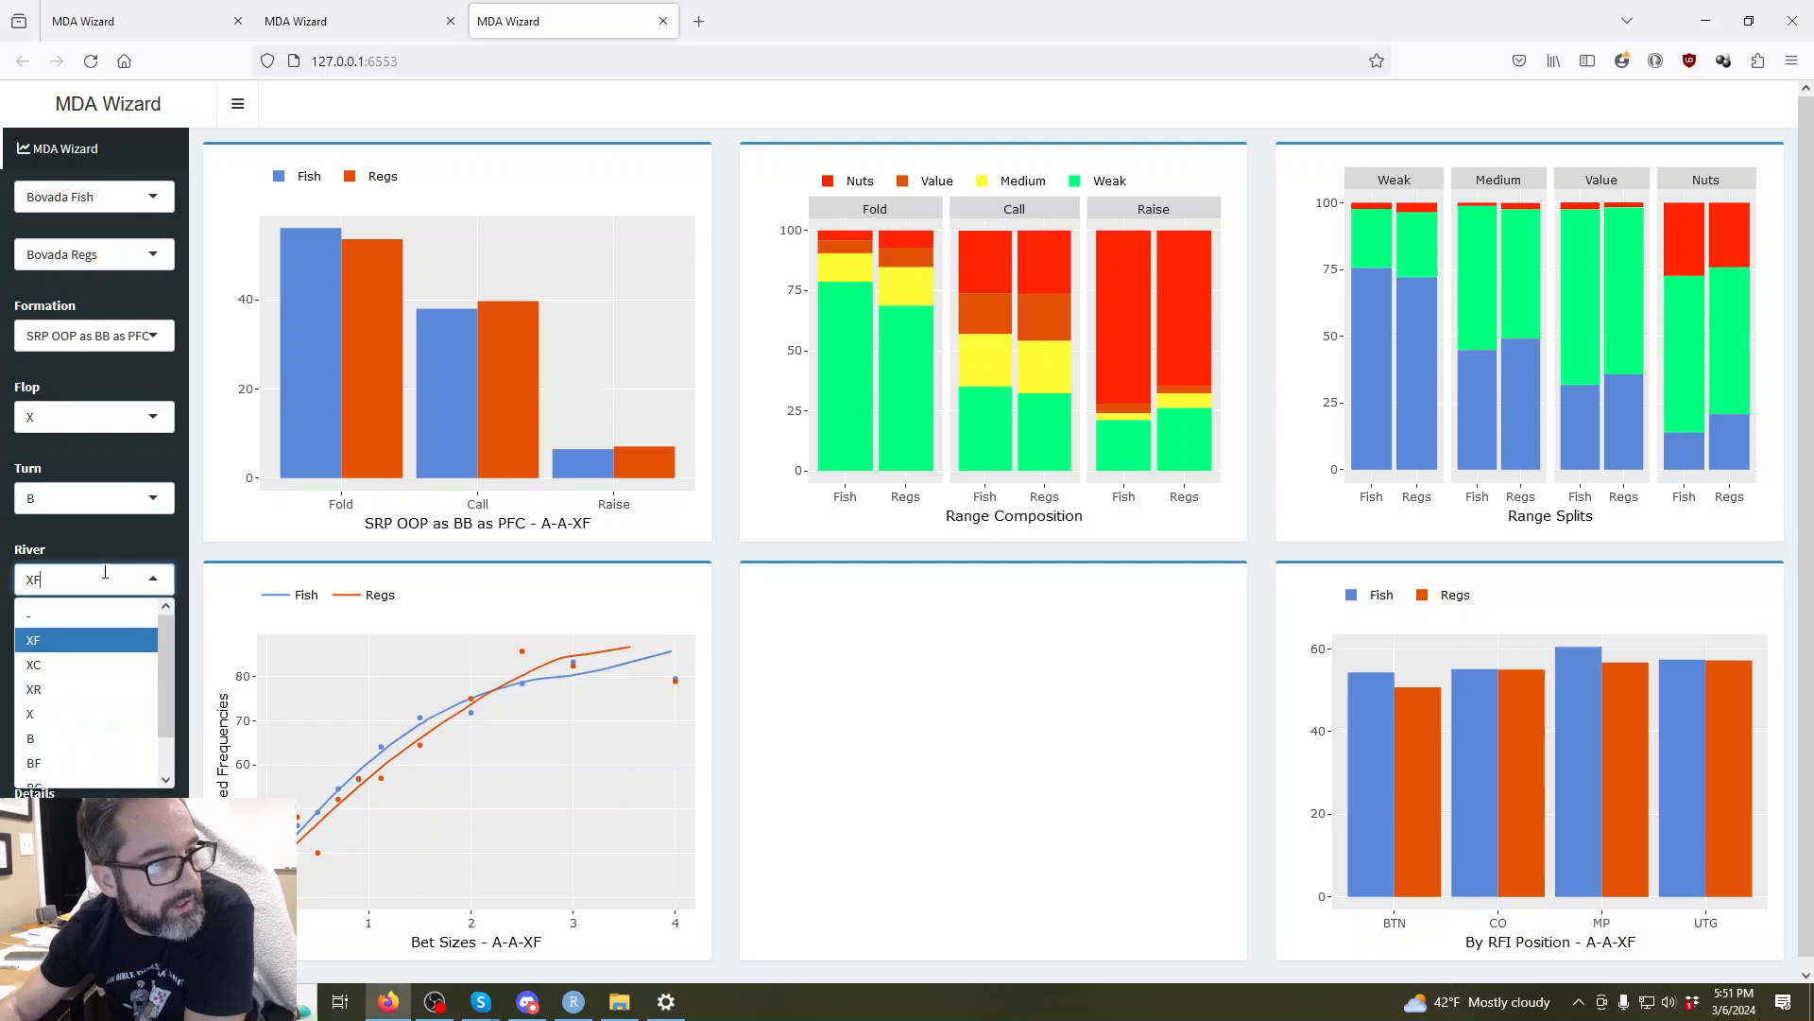
{"action": "left_click", "coordinate": [85, 619]}
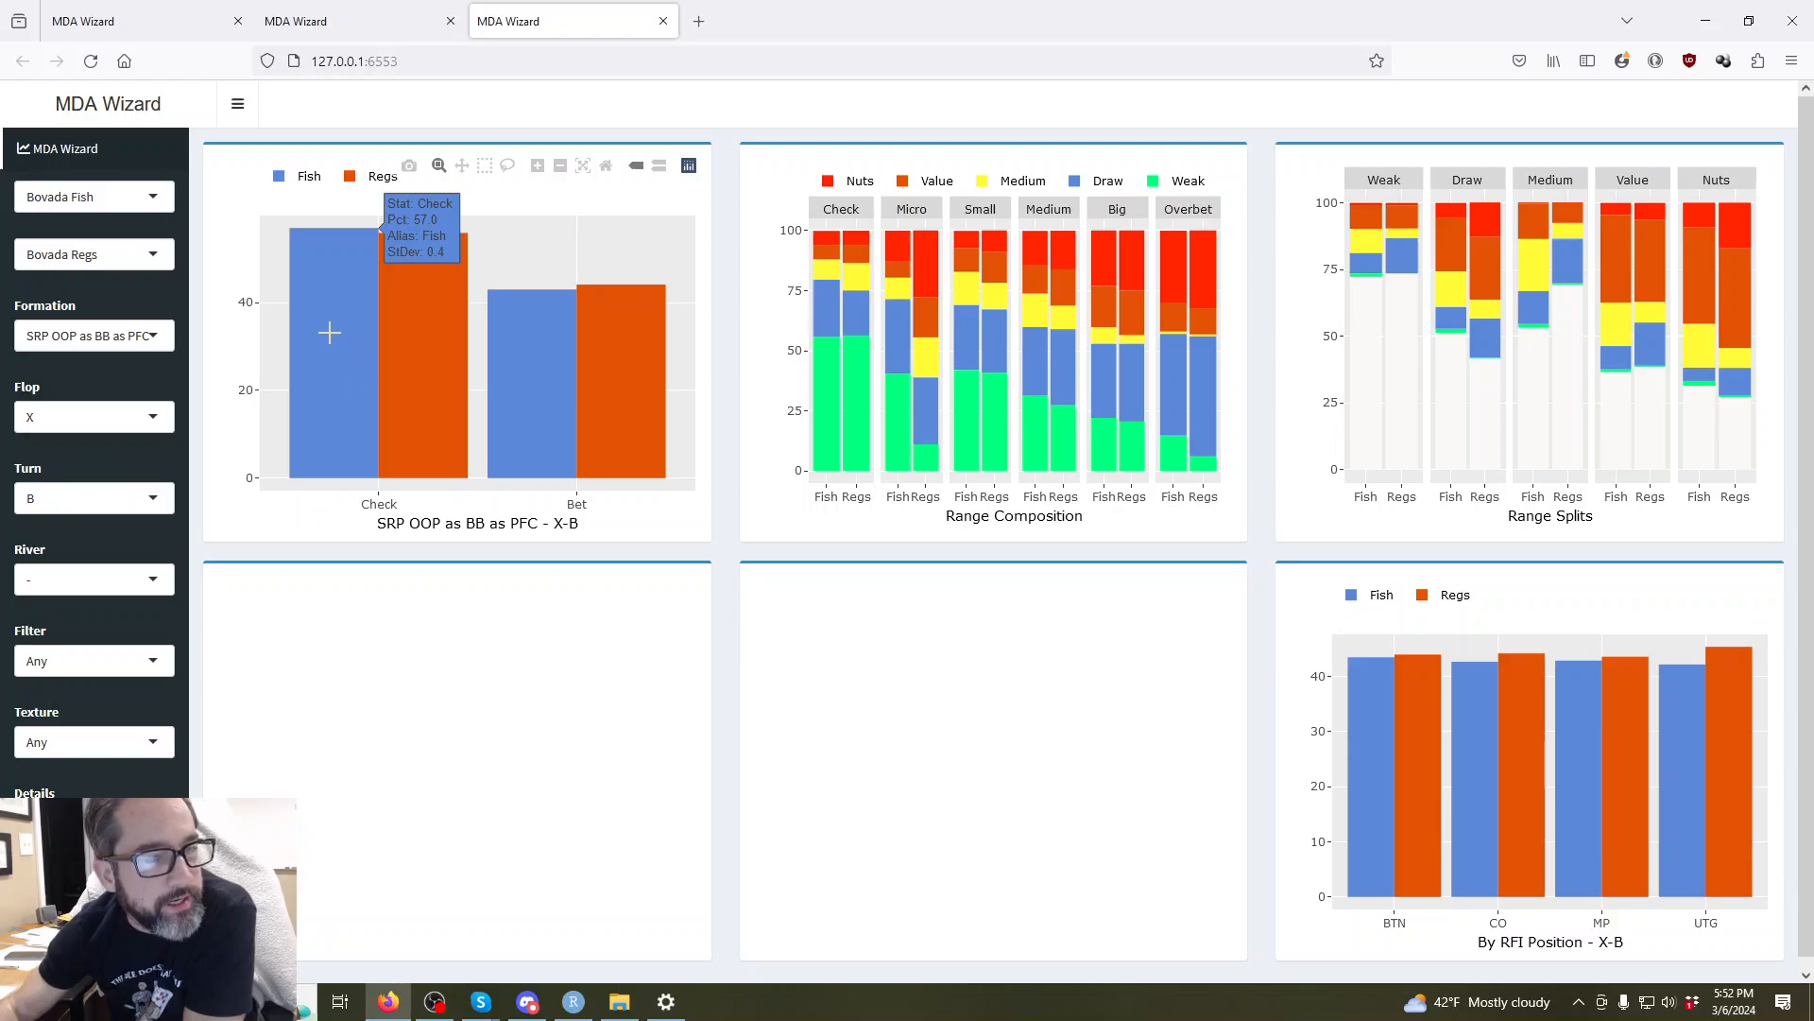
Compare the X-B check and bet frequencies of Fish and Regs, plus their weak, draw and nuts shares when overbetting.
{"action": "mouse_move", "coordinate": [434, 334]}
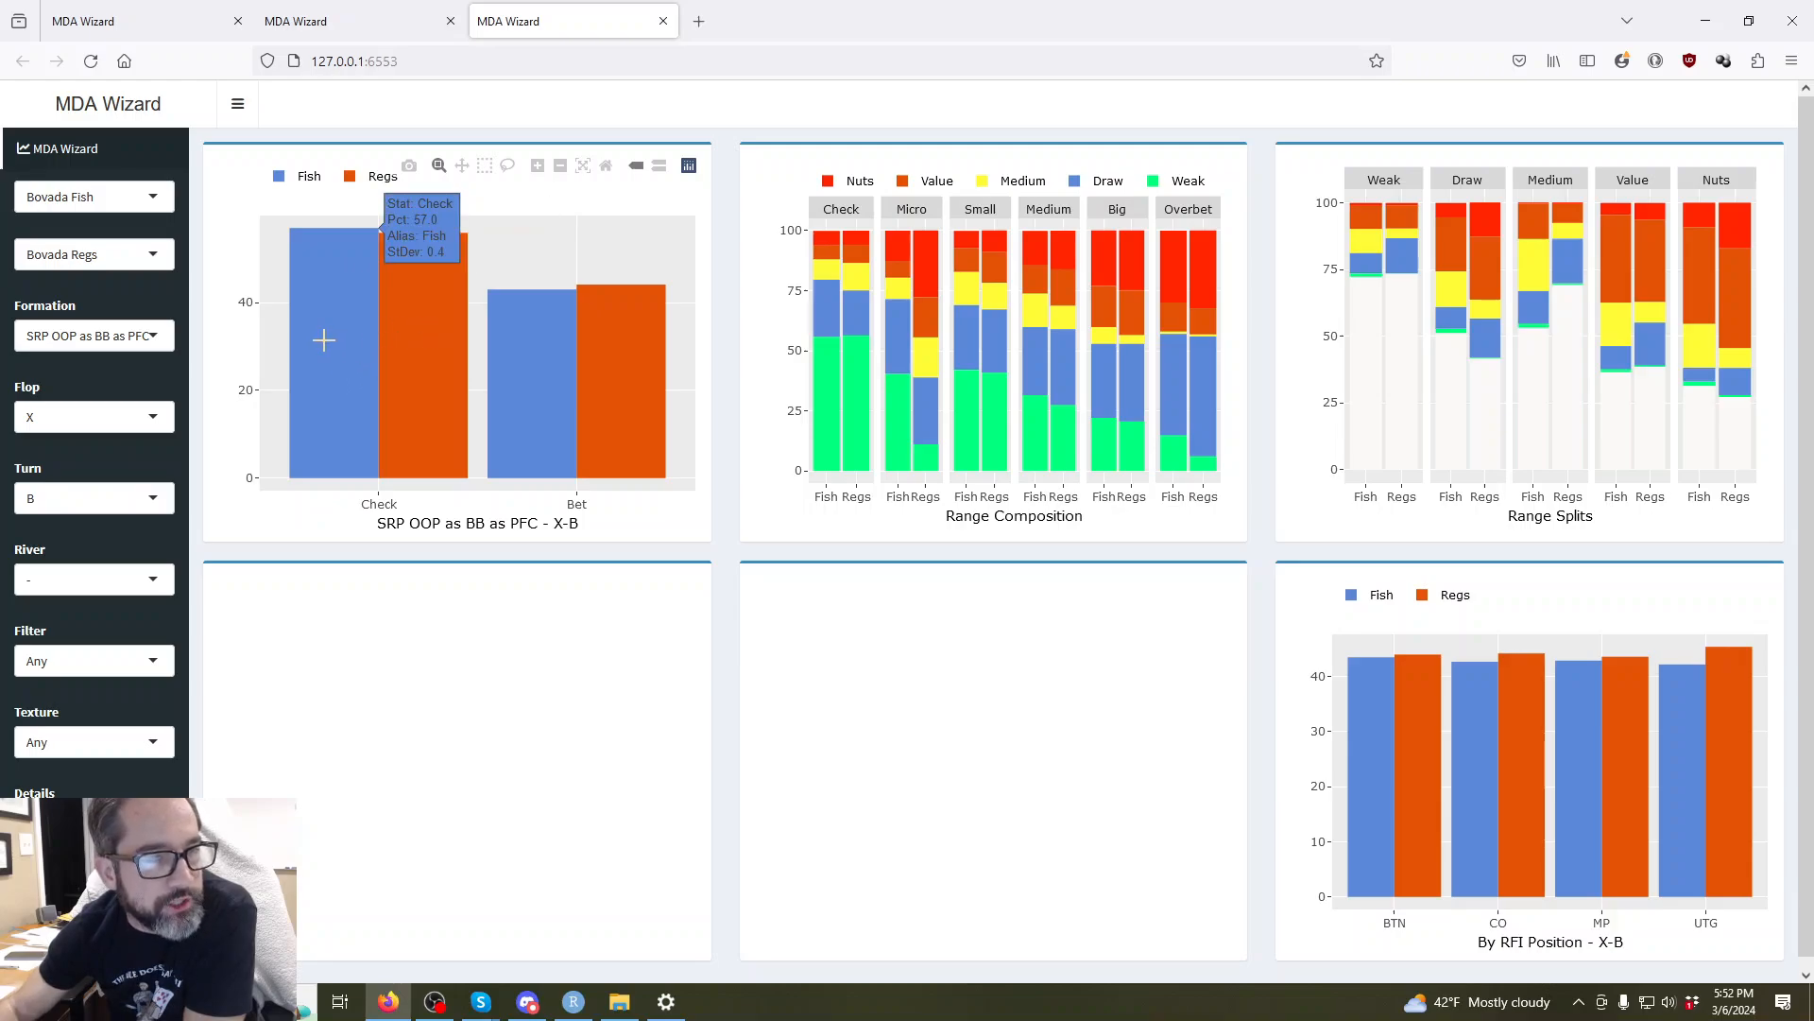
{"action": "mouse_move", "coordinate": [606, 338]}
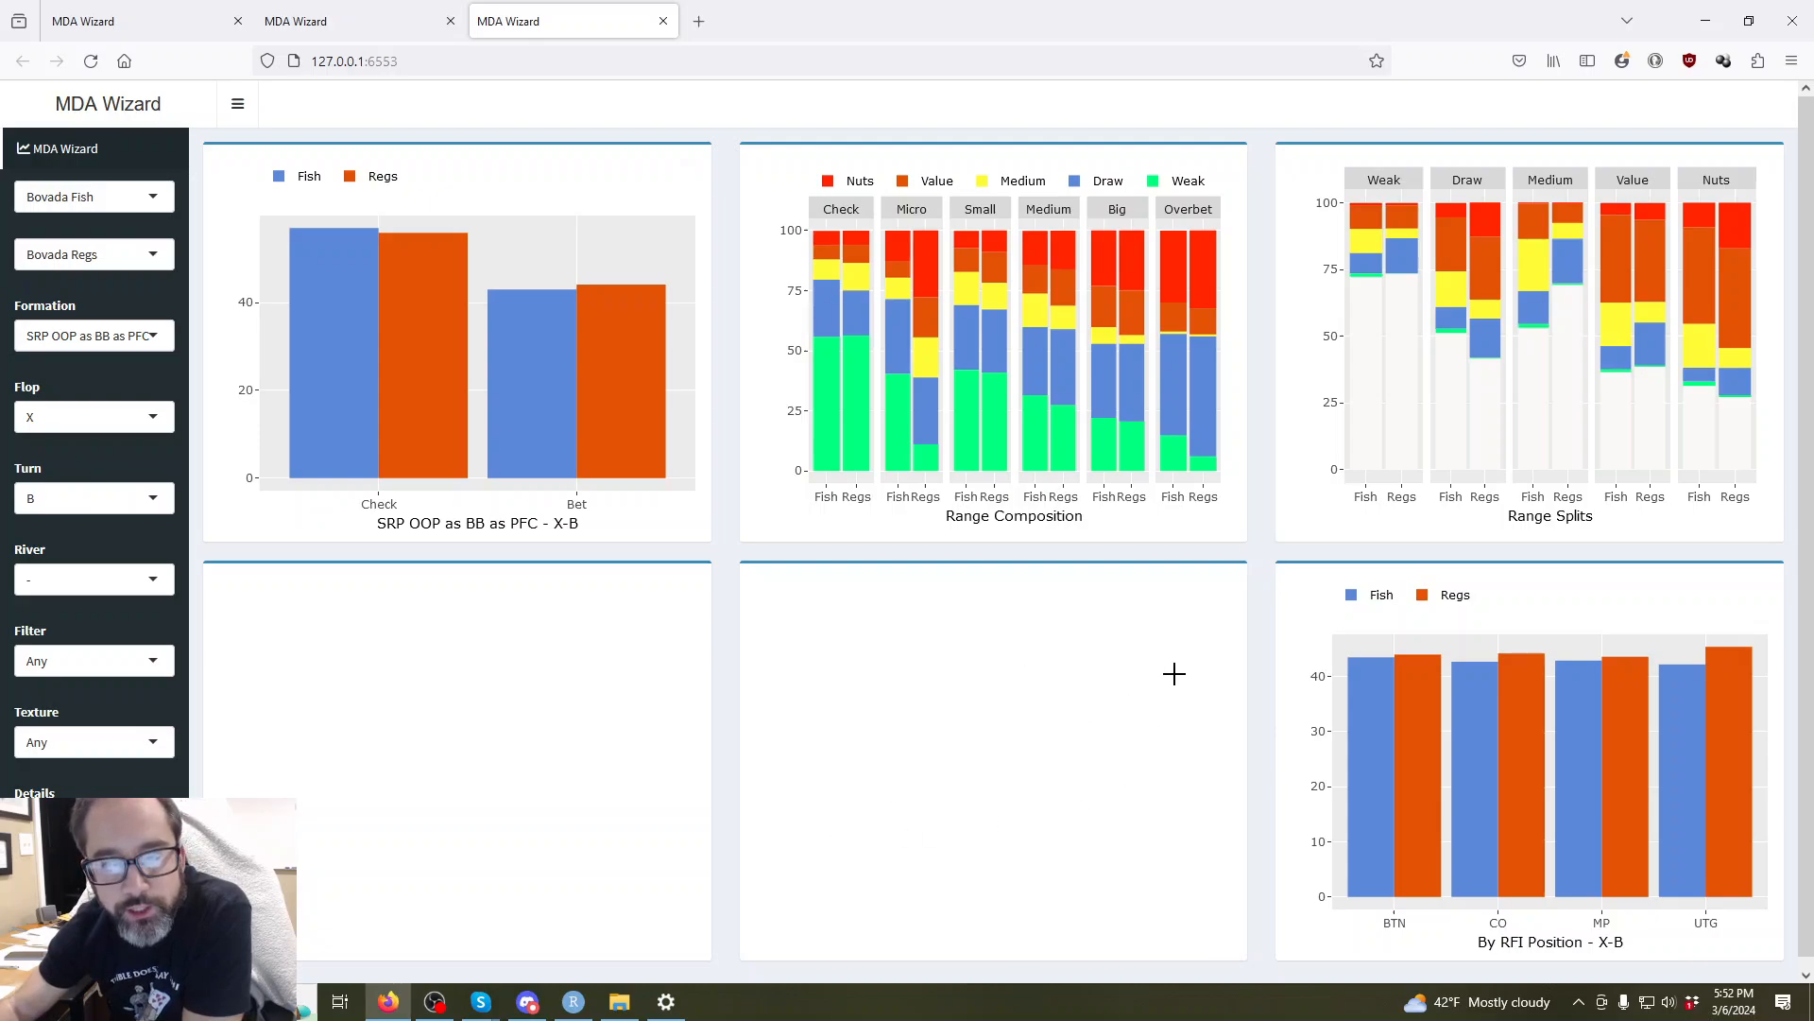
{"action": "mouse_move", "coordinate": [1181, 462]}
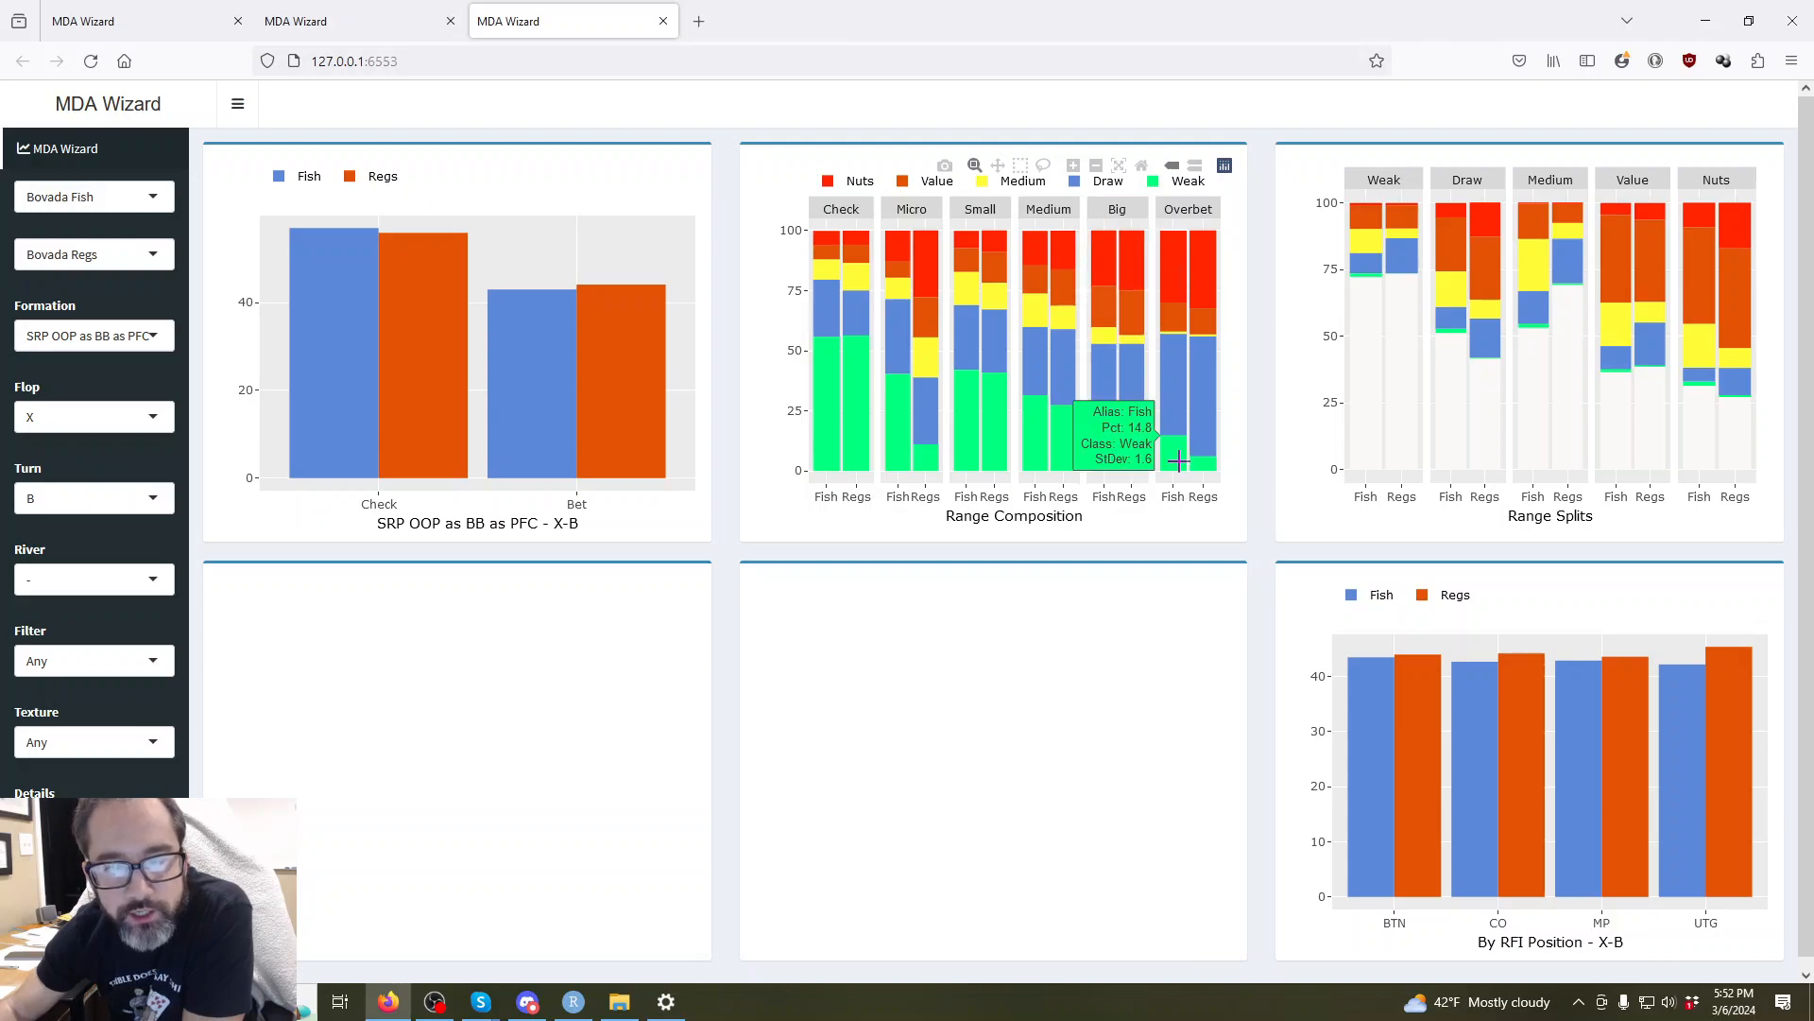
{"action": "mouse_move", "coordinate": [1171, 410]}
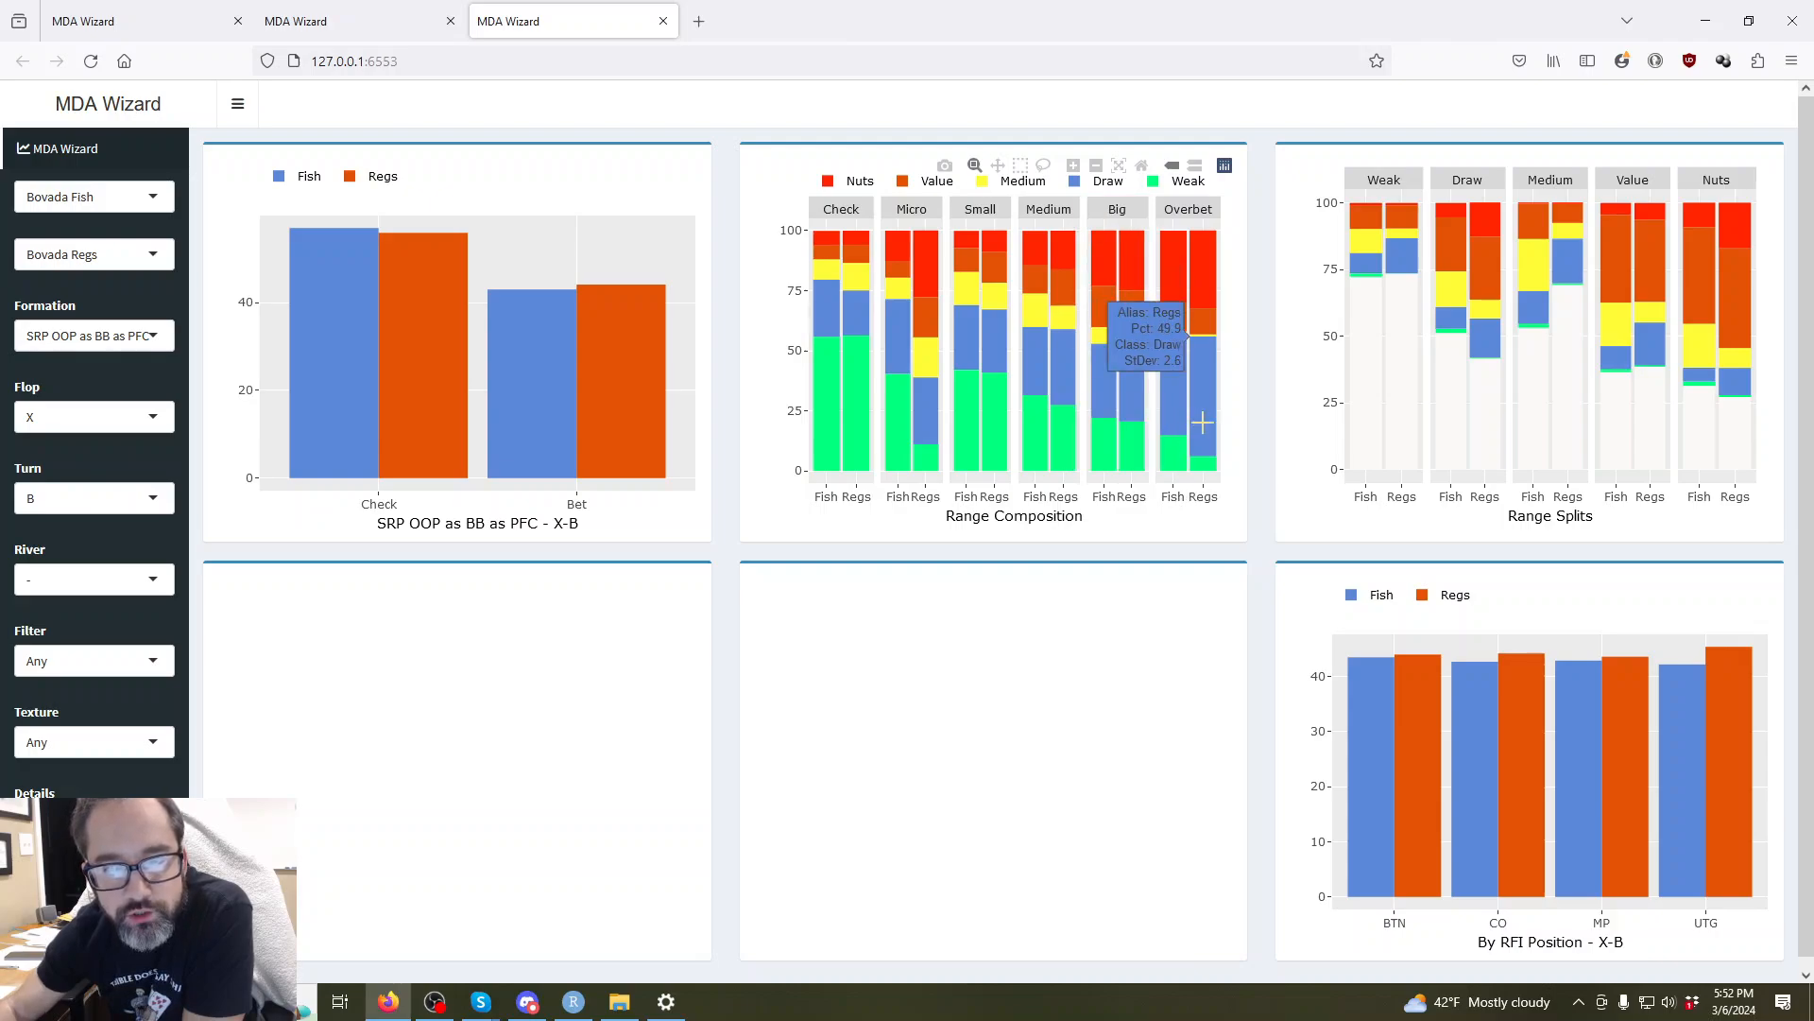
{"action": "mouse_move", "coordinate": [1172, 260]}
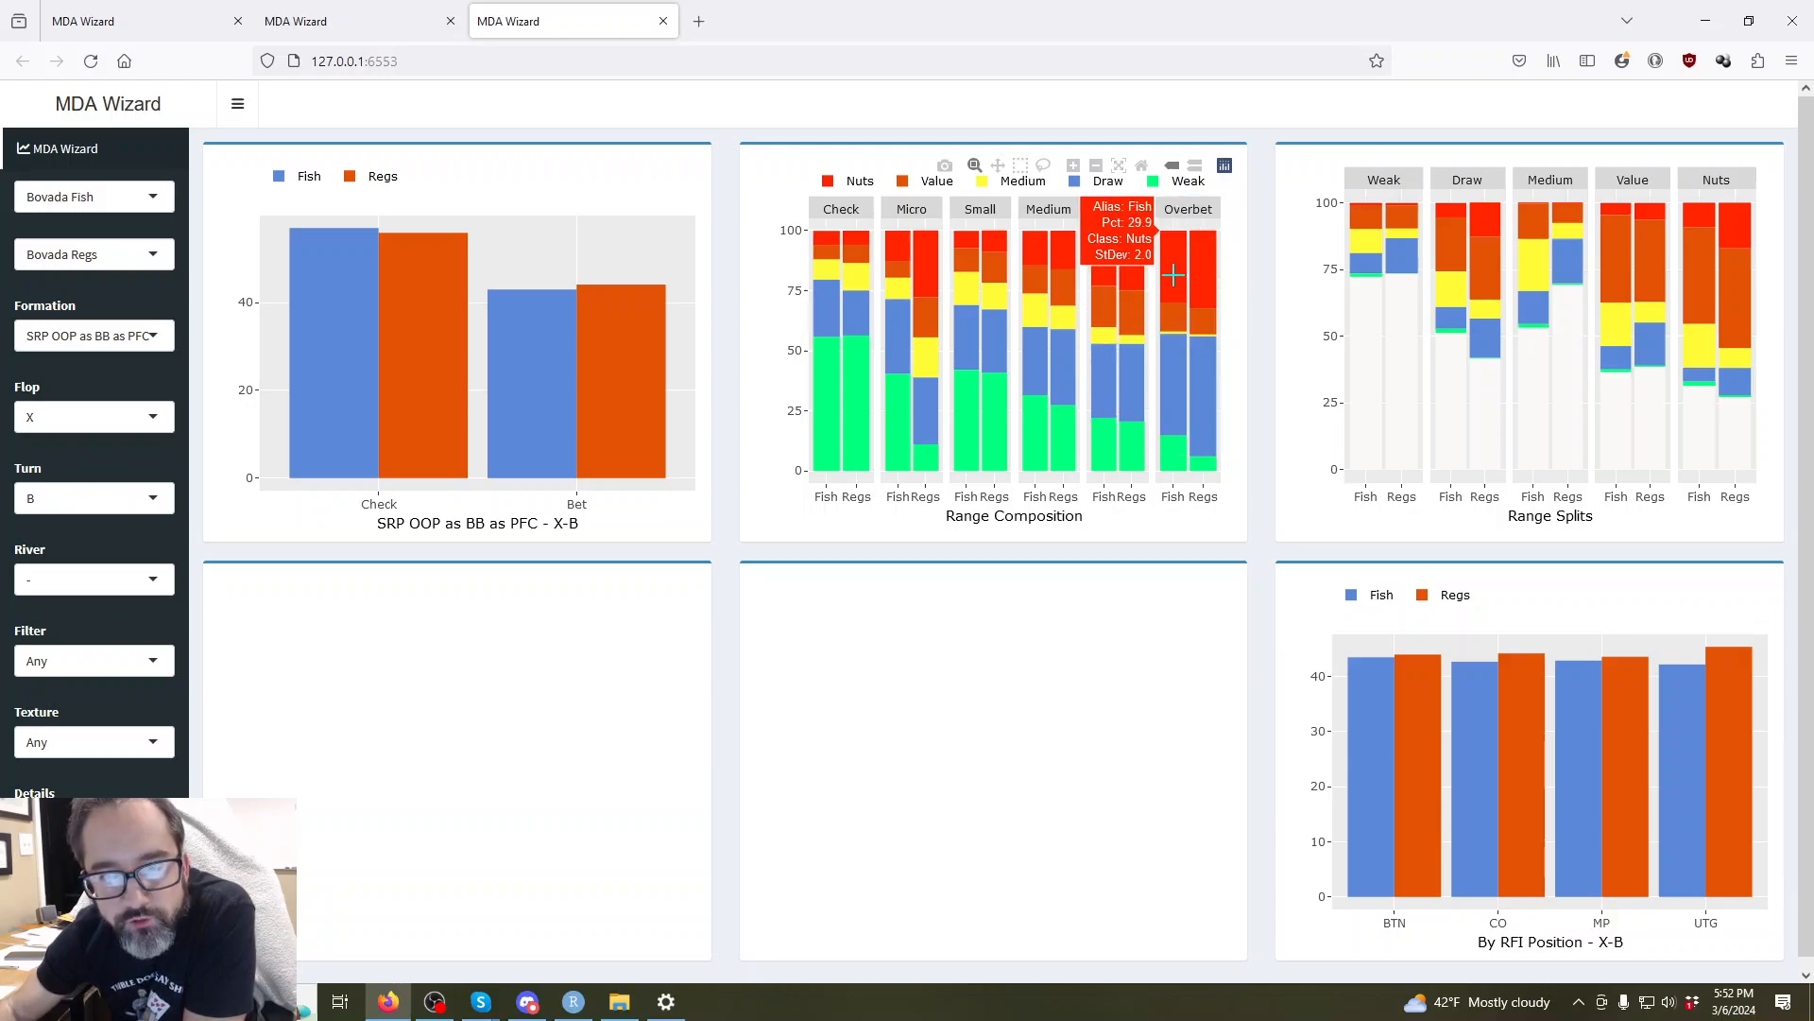
{"action": "mouse_move", "coordinate": [1204, 286]}
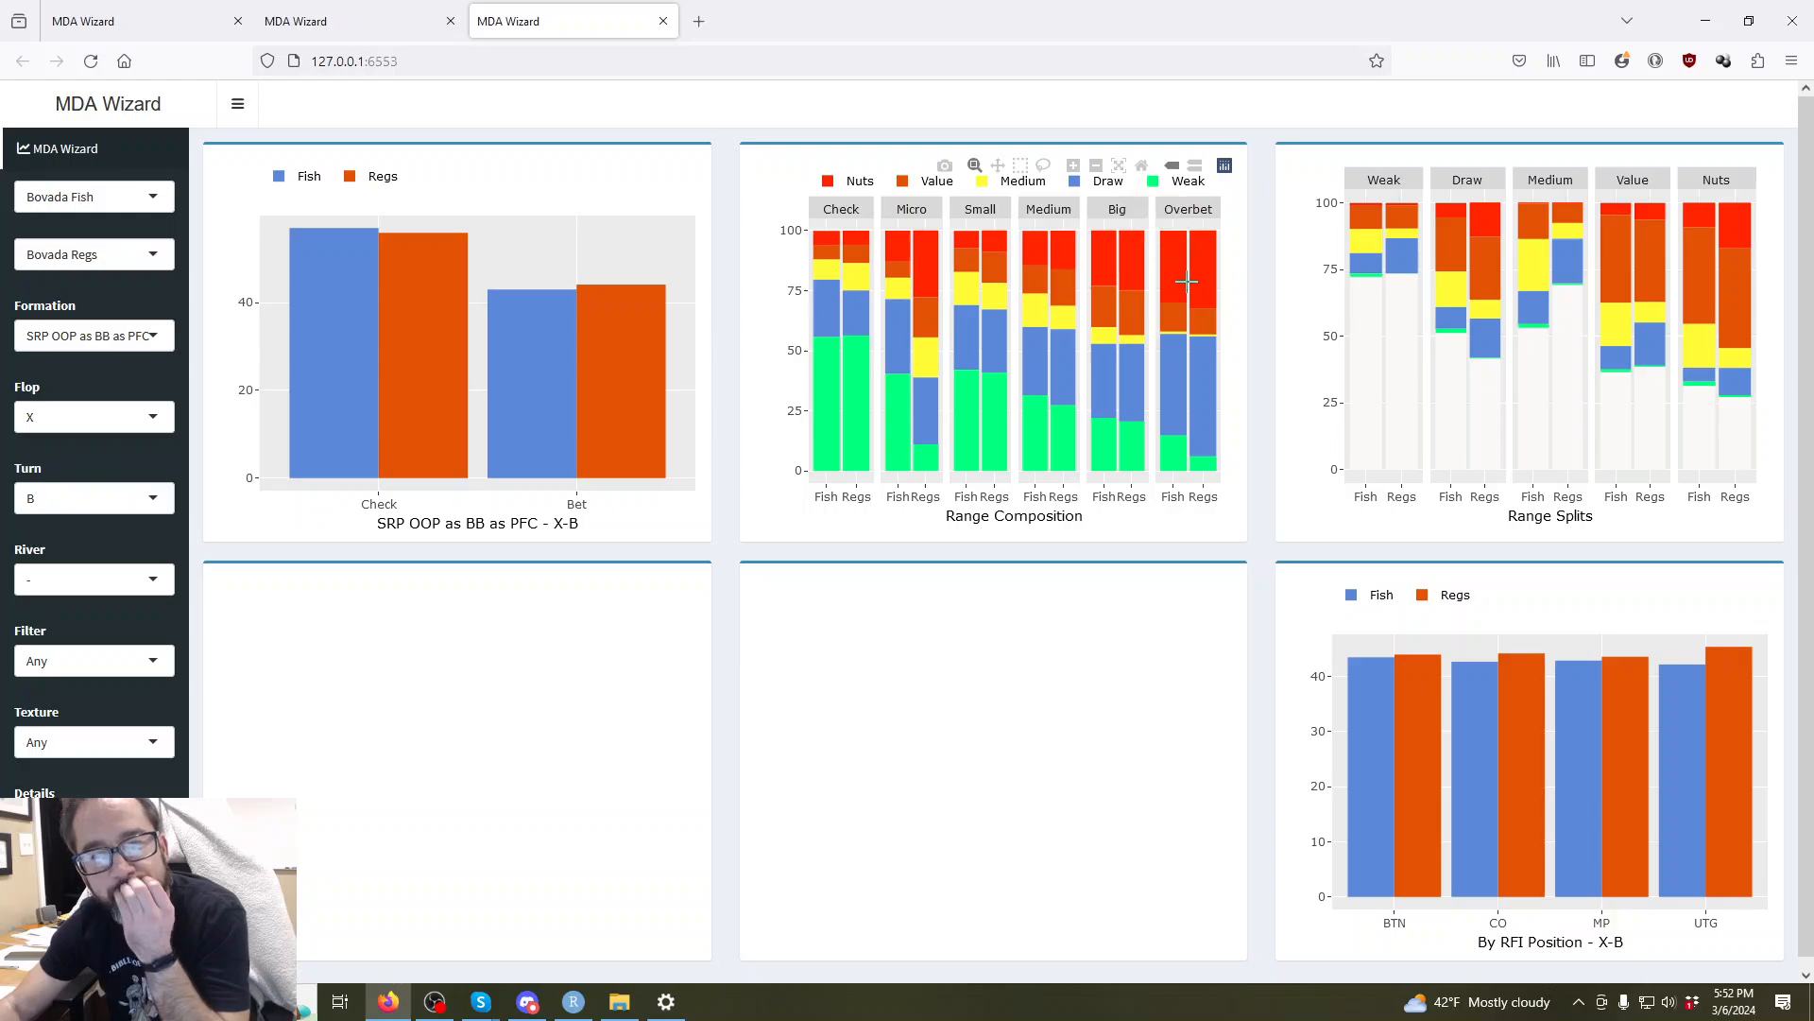
{"action": "mouse_move", "coordinate": [1198, 328]}
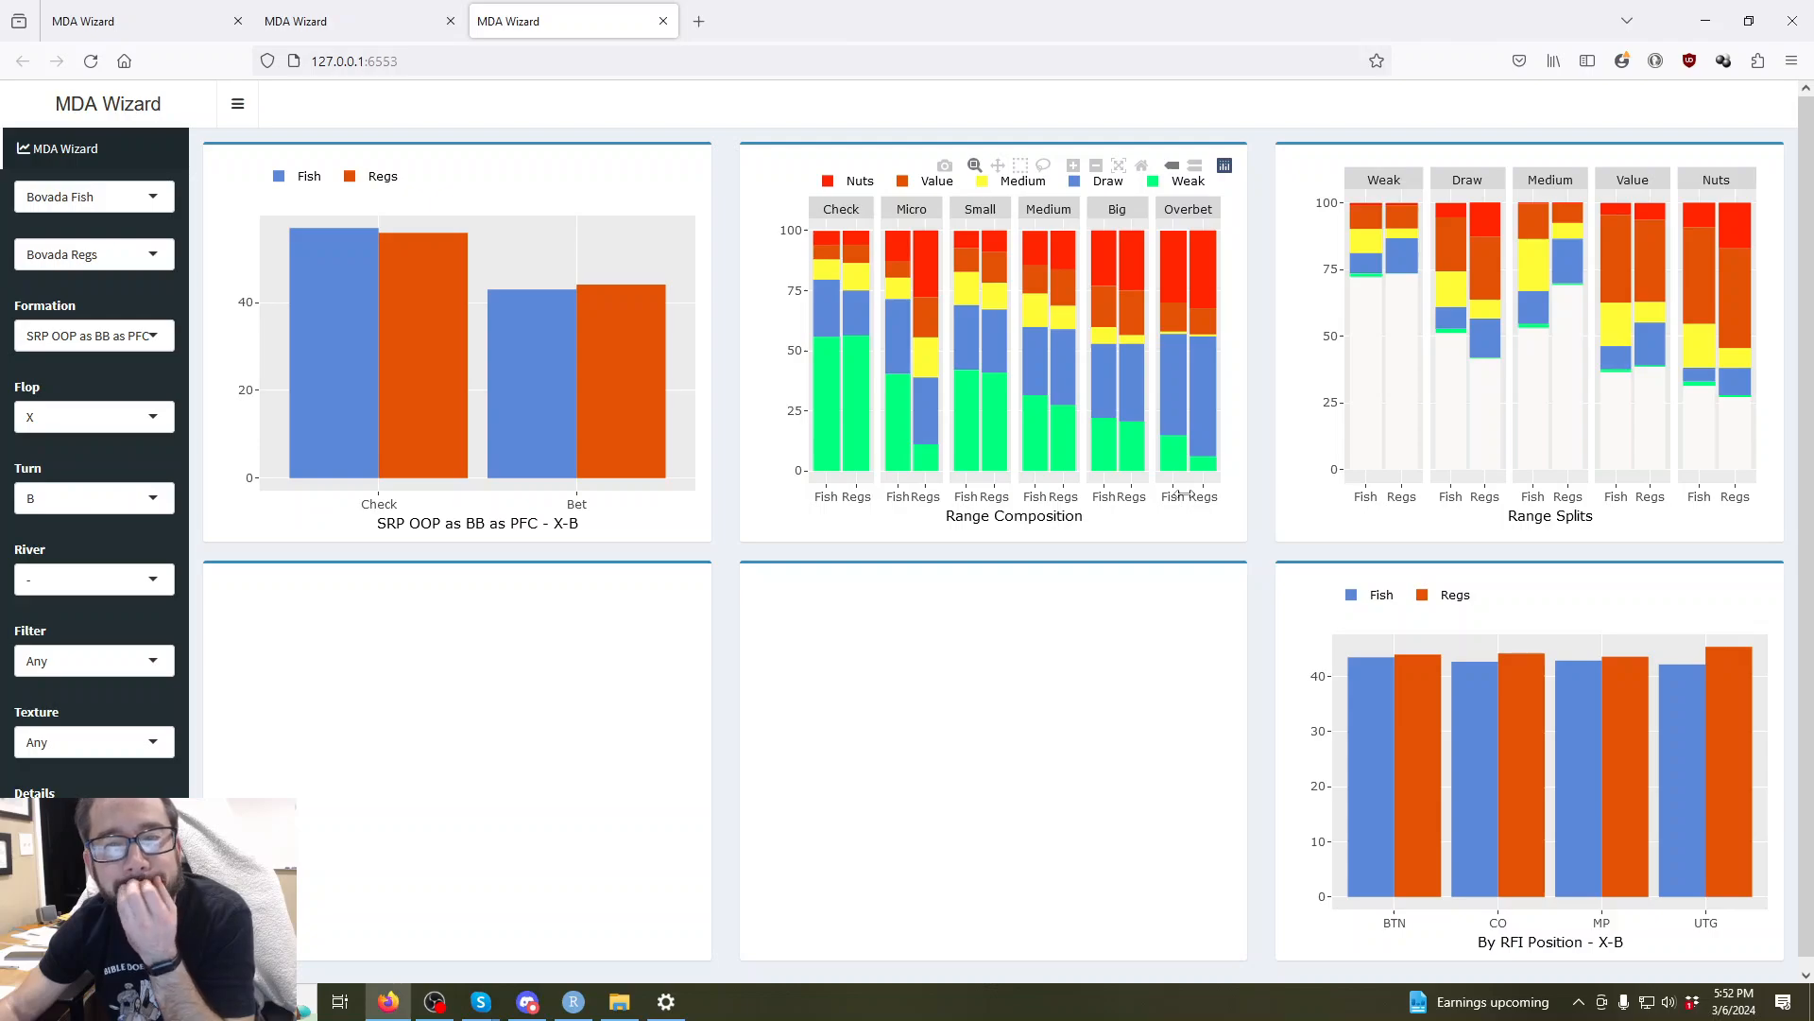
Set the river action to B and open a fresh MDA Wizard session in a new tab.
{"action": "left_click", "coordinate": [104, 579]}
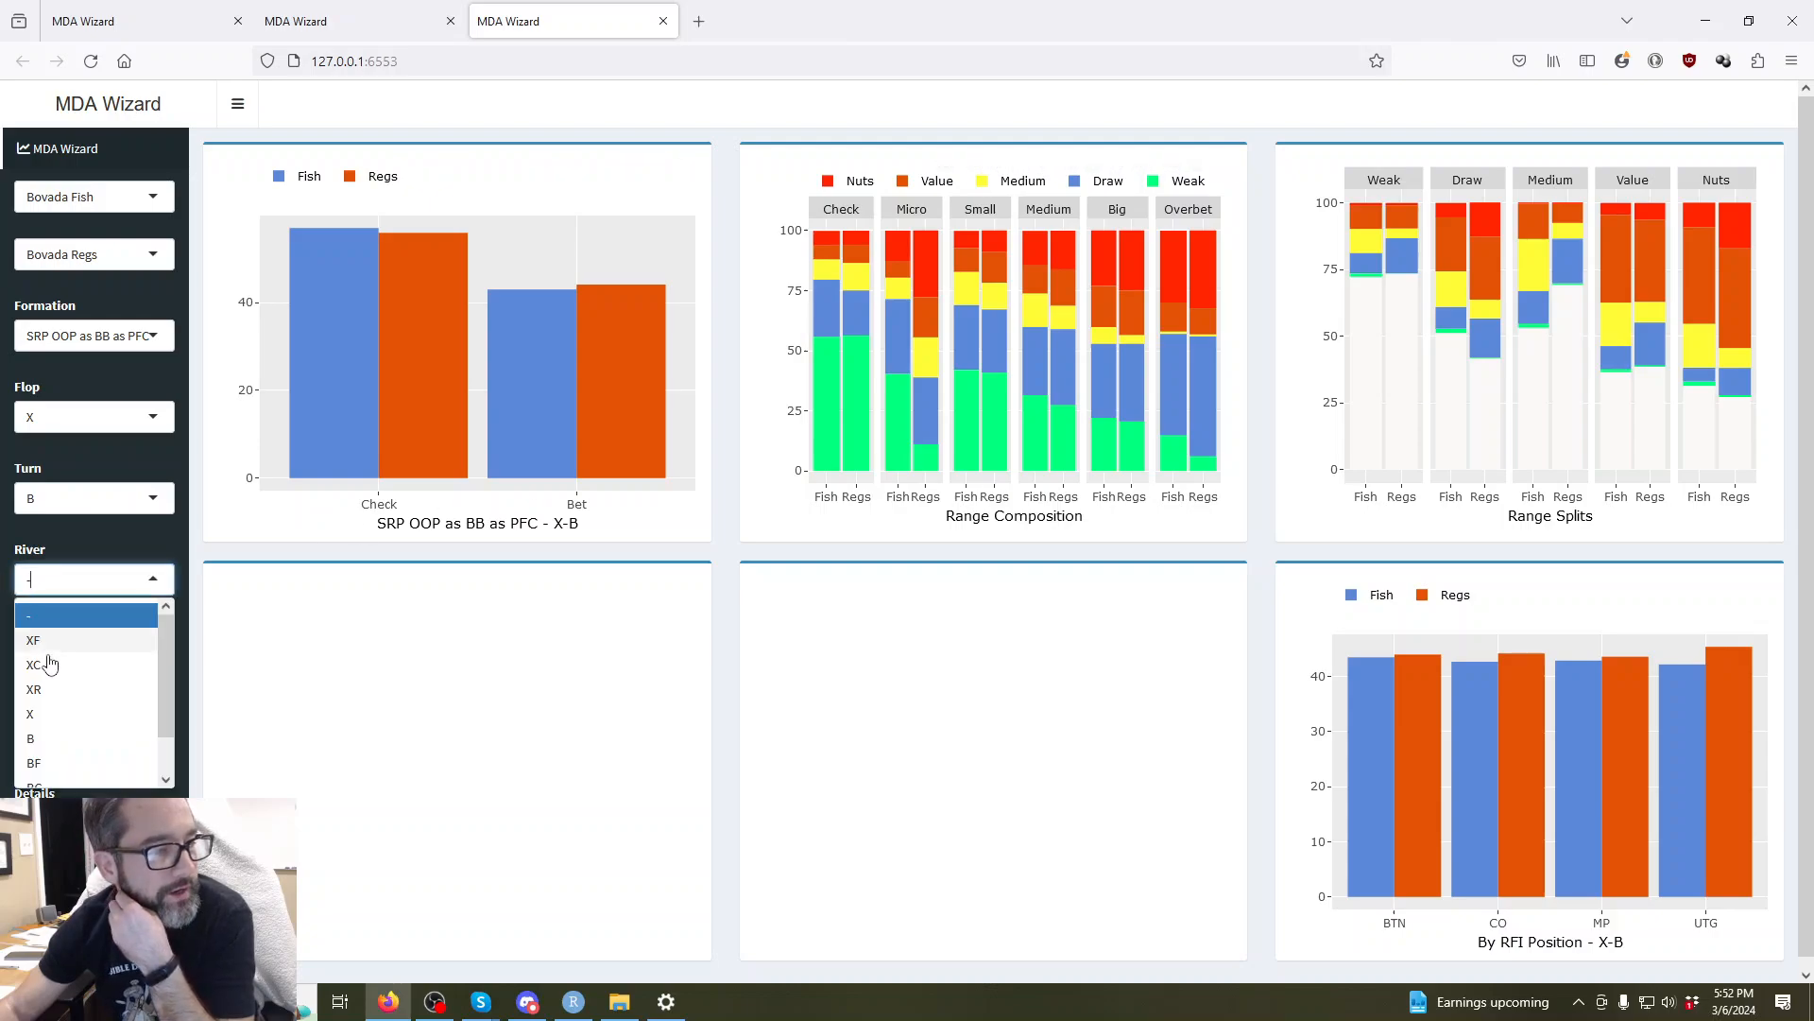
{"action": "left_click", "coordinate": [128, 699]}
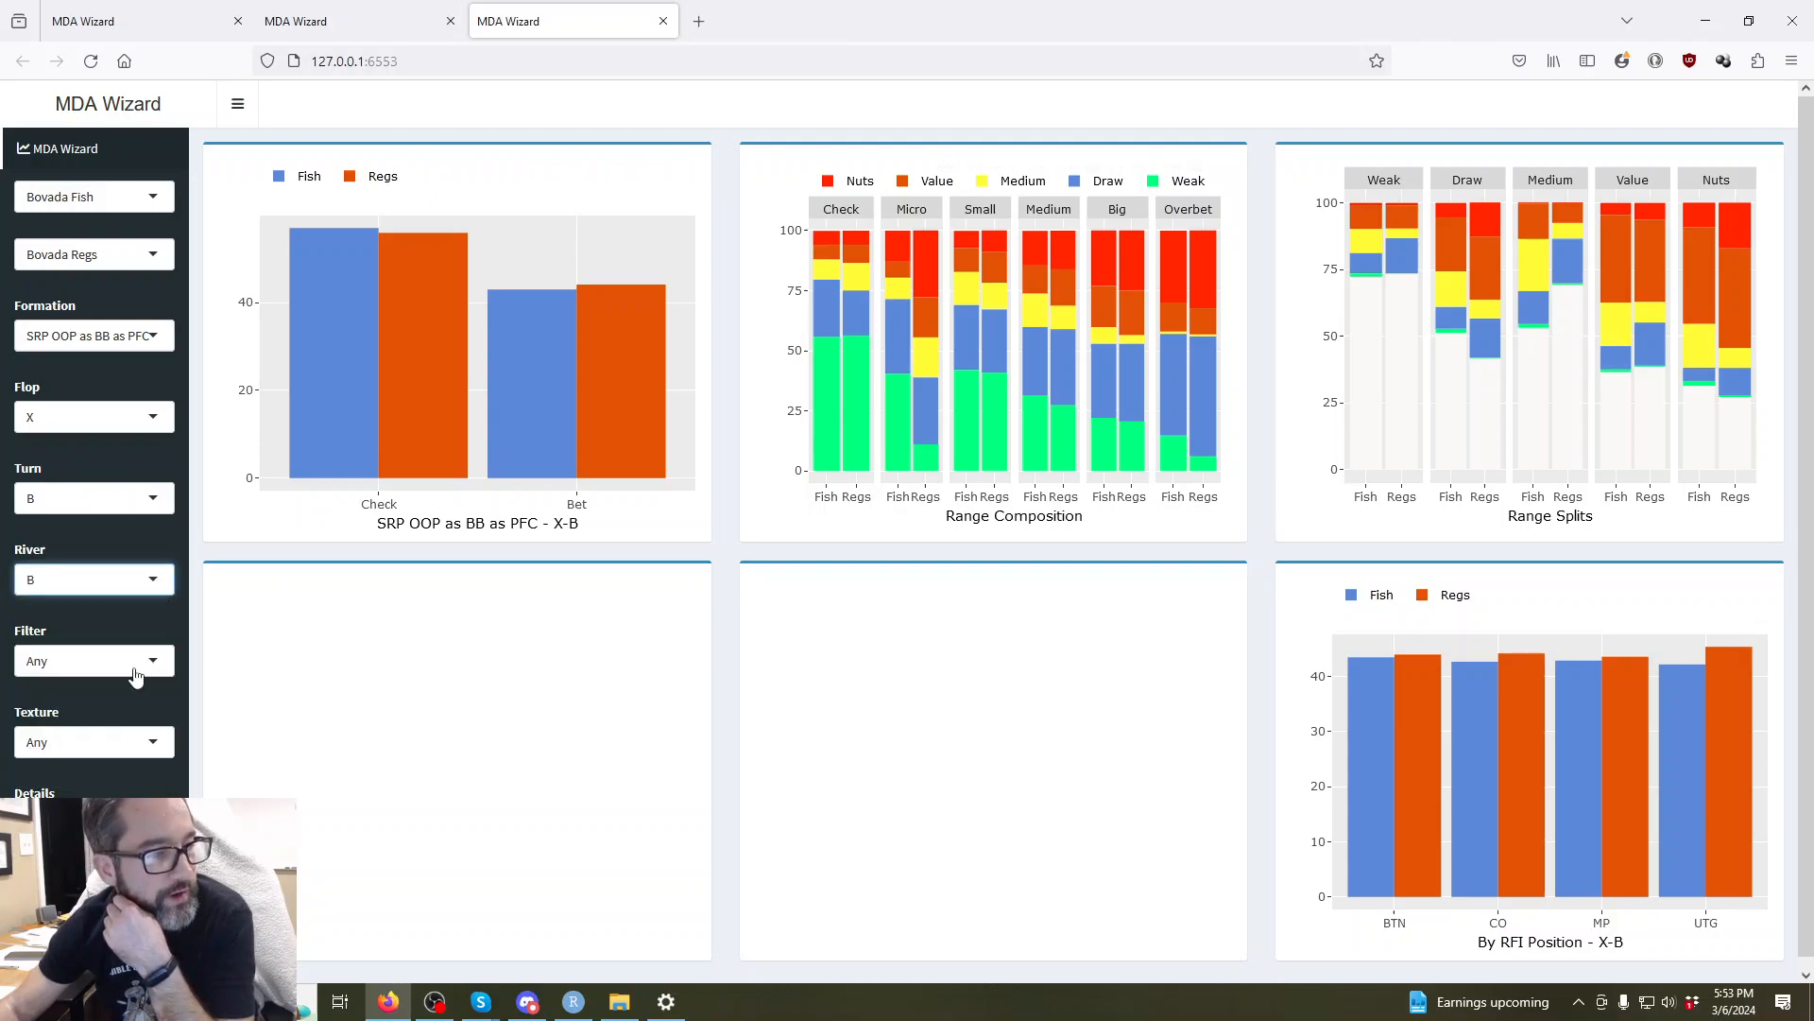
{"action": "left_click", "coordinate": [116, 739]}
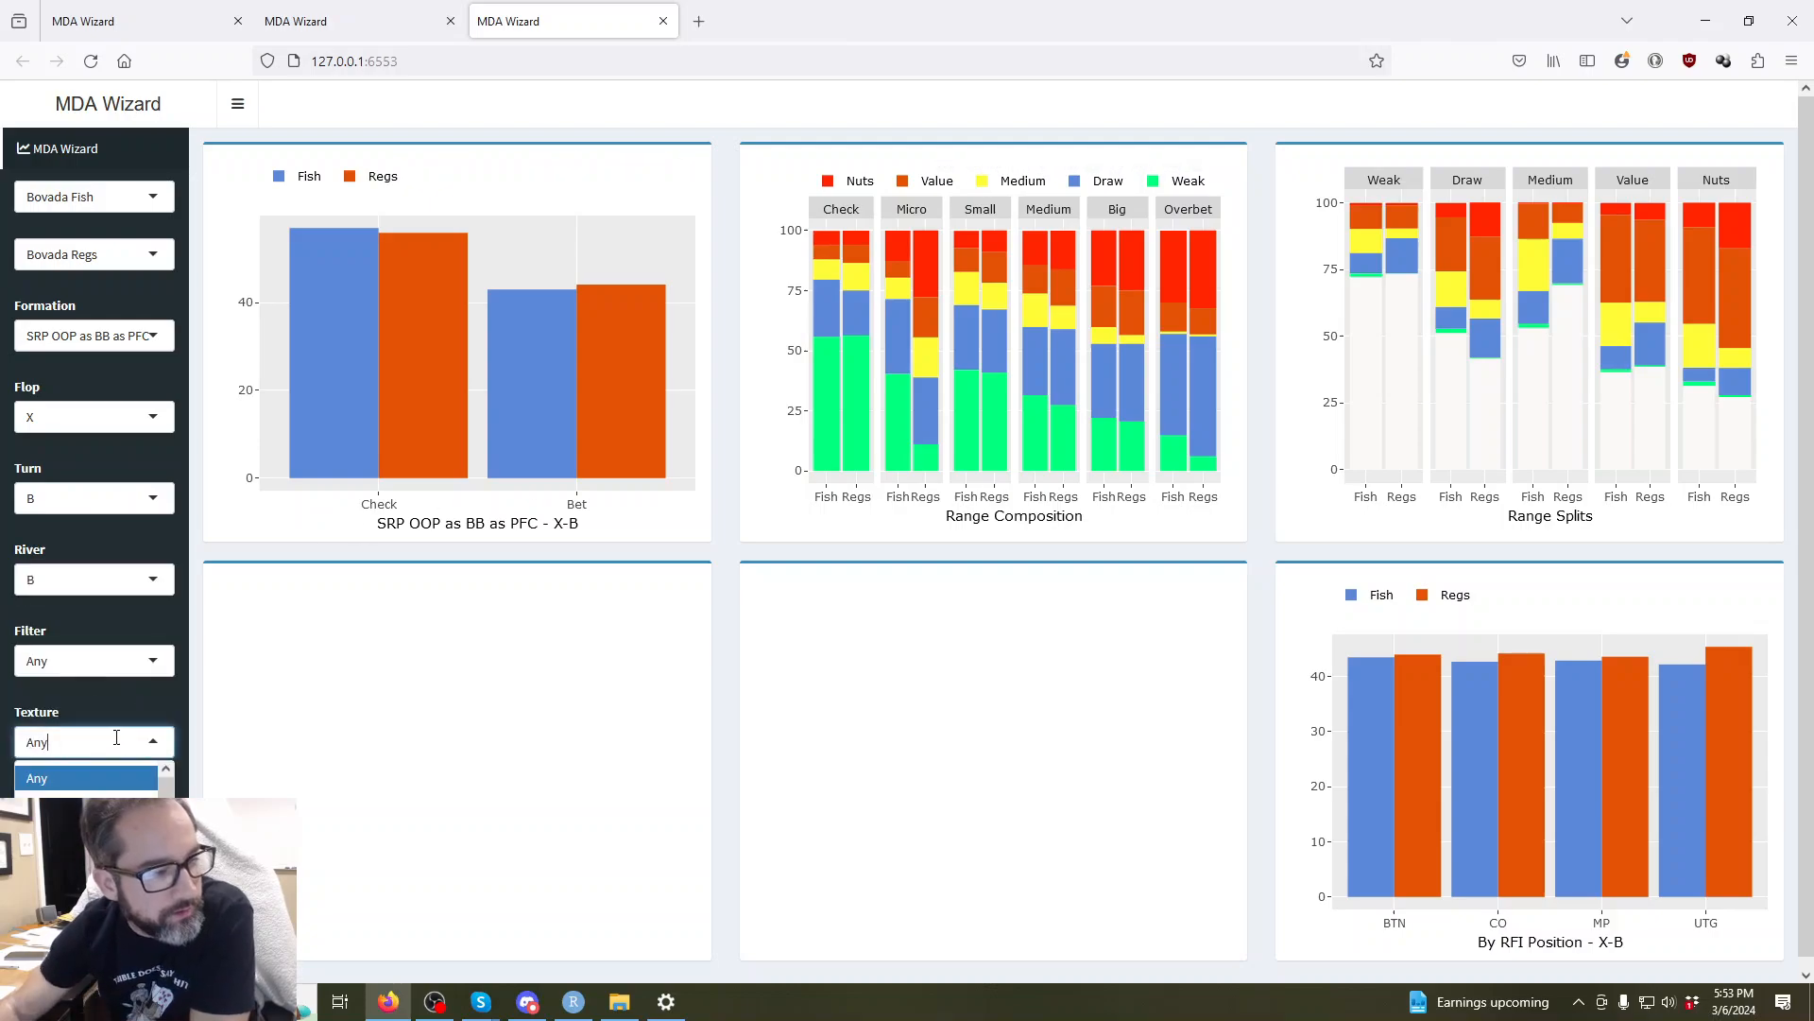
{"action": "left_click", "coordinate": [116, 661]}
{"action": "left_click", "coordinate": [85, 844]}
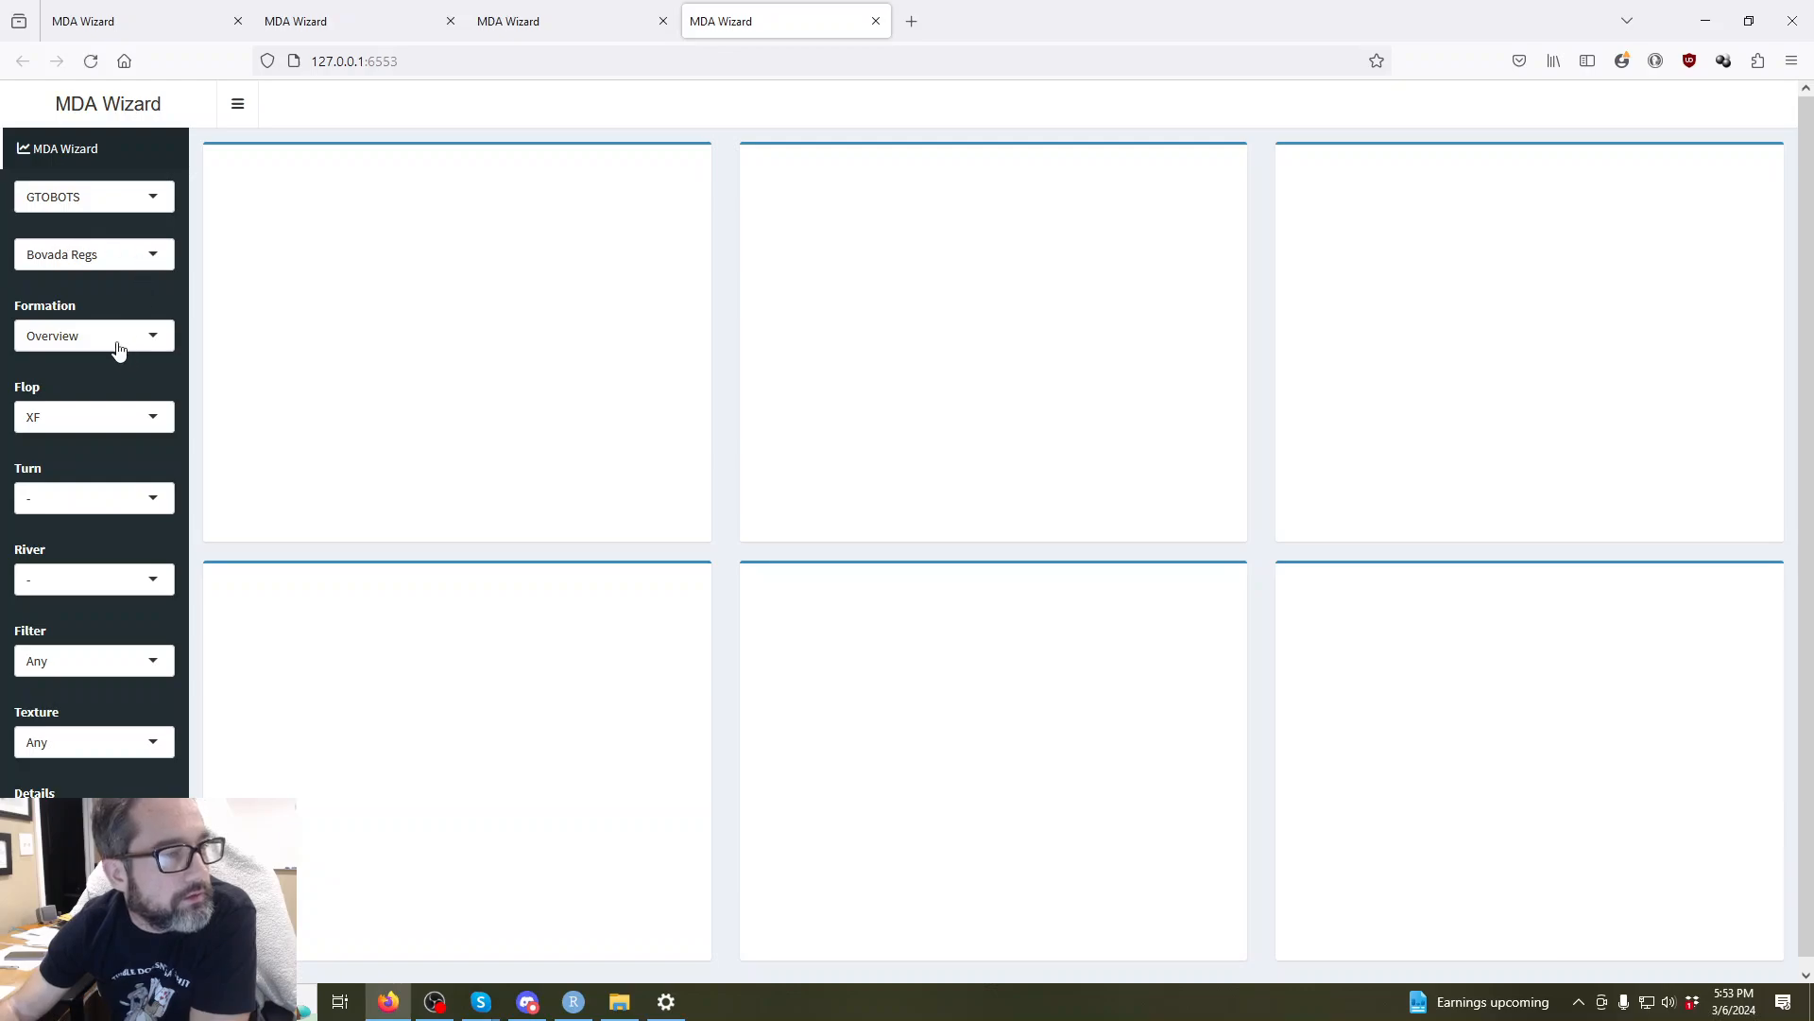
Set the first player pool to Bovada Fish against Bovada Regs in the new session.
{"action": "left_click", "coordinate": [97, 253]}
{"action": "left_click", "coordinate": [92, 201]}
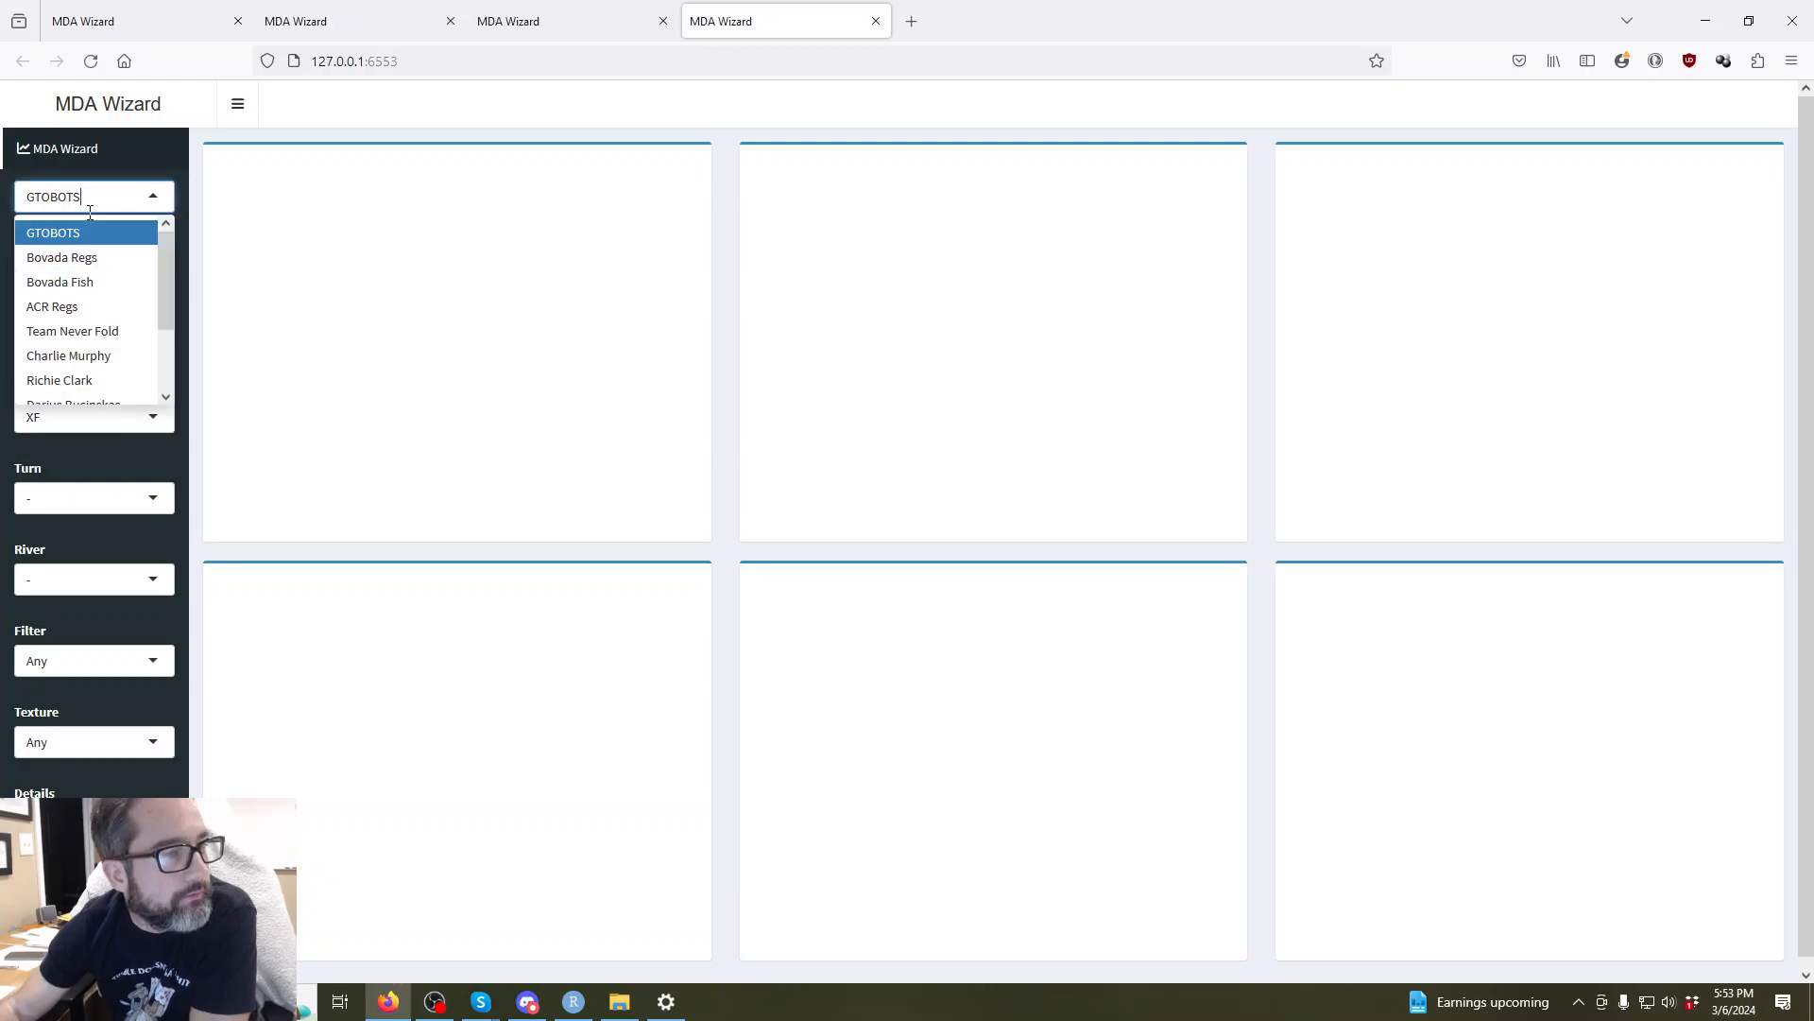
{"action": "left_click", "coordinate": [95, 281]}
Set the action line to flop X, turn B and river B.
{"action": "left_click", "coordinate": [85, 416]}
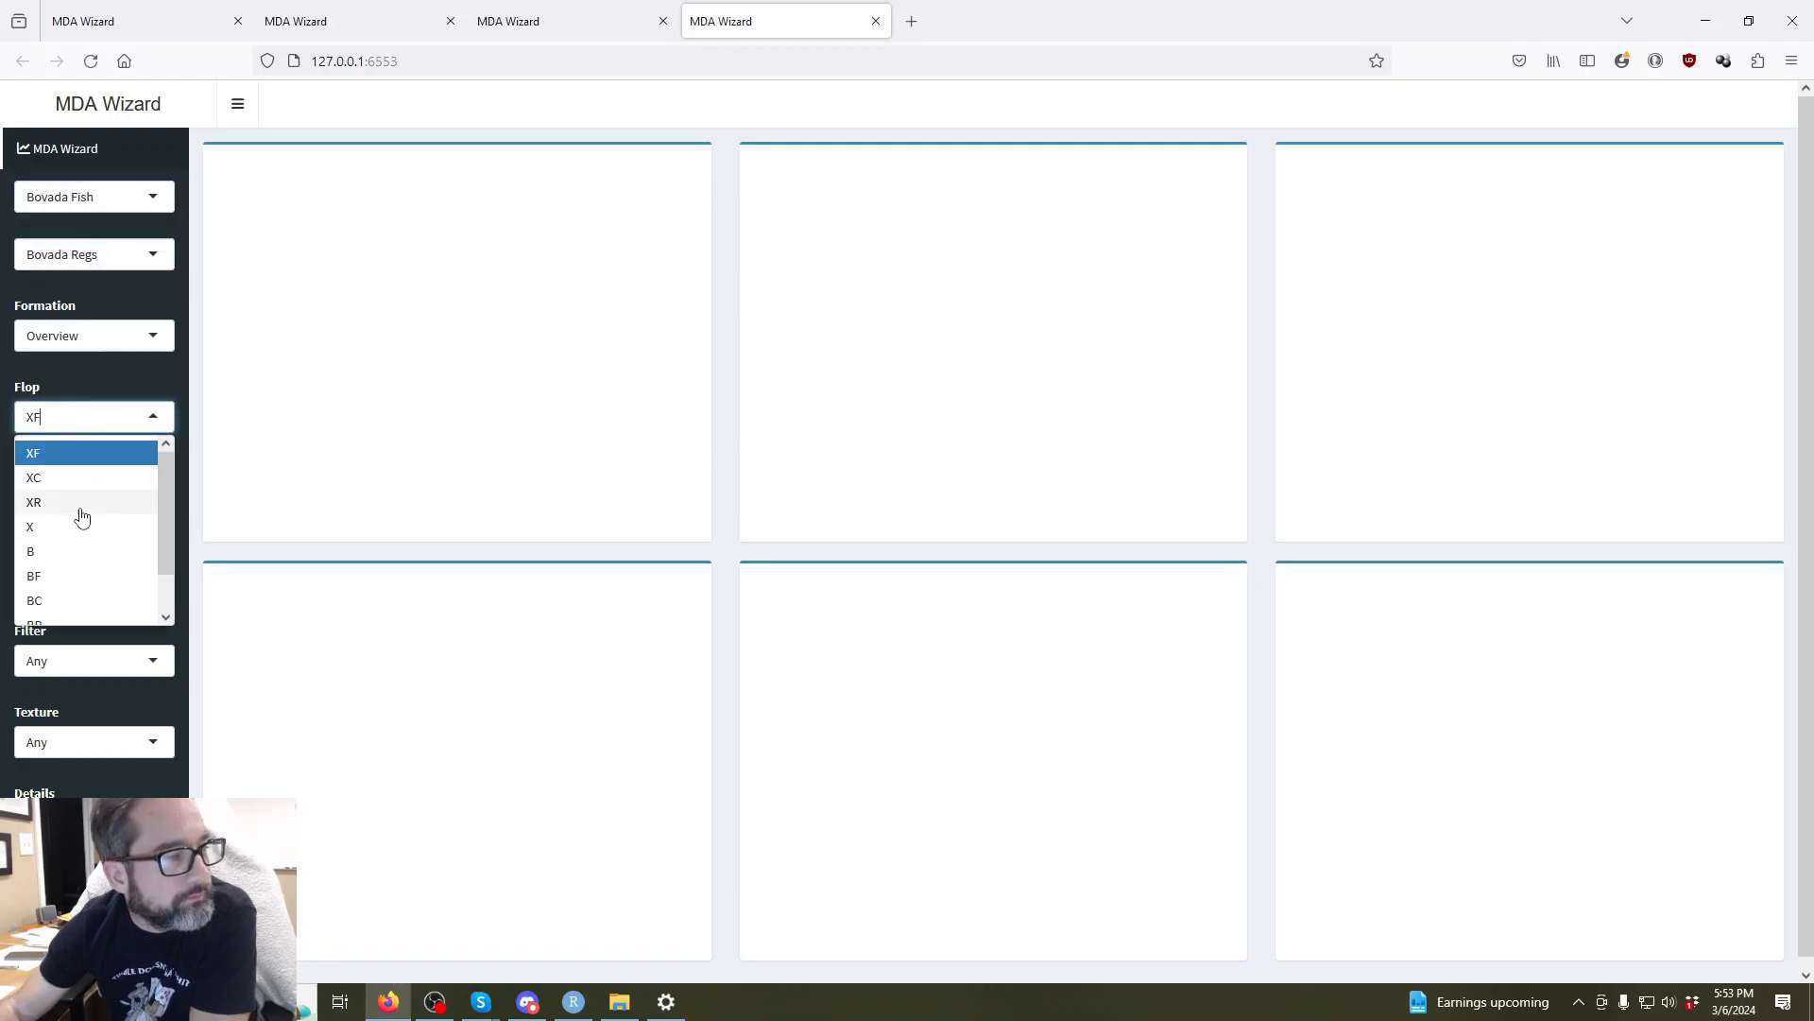
{"action": "left_click", "coordinate": [81, 517]}
{"action": "left_click", "coordinate": [76, 503]}
{"action": "left_click", "coordinate": [58, 657]}
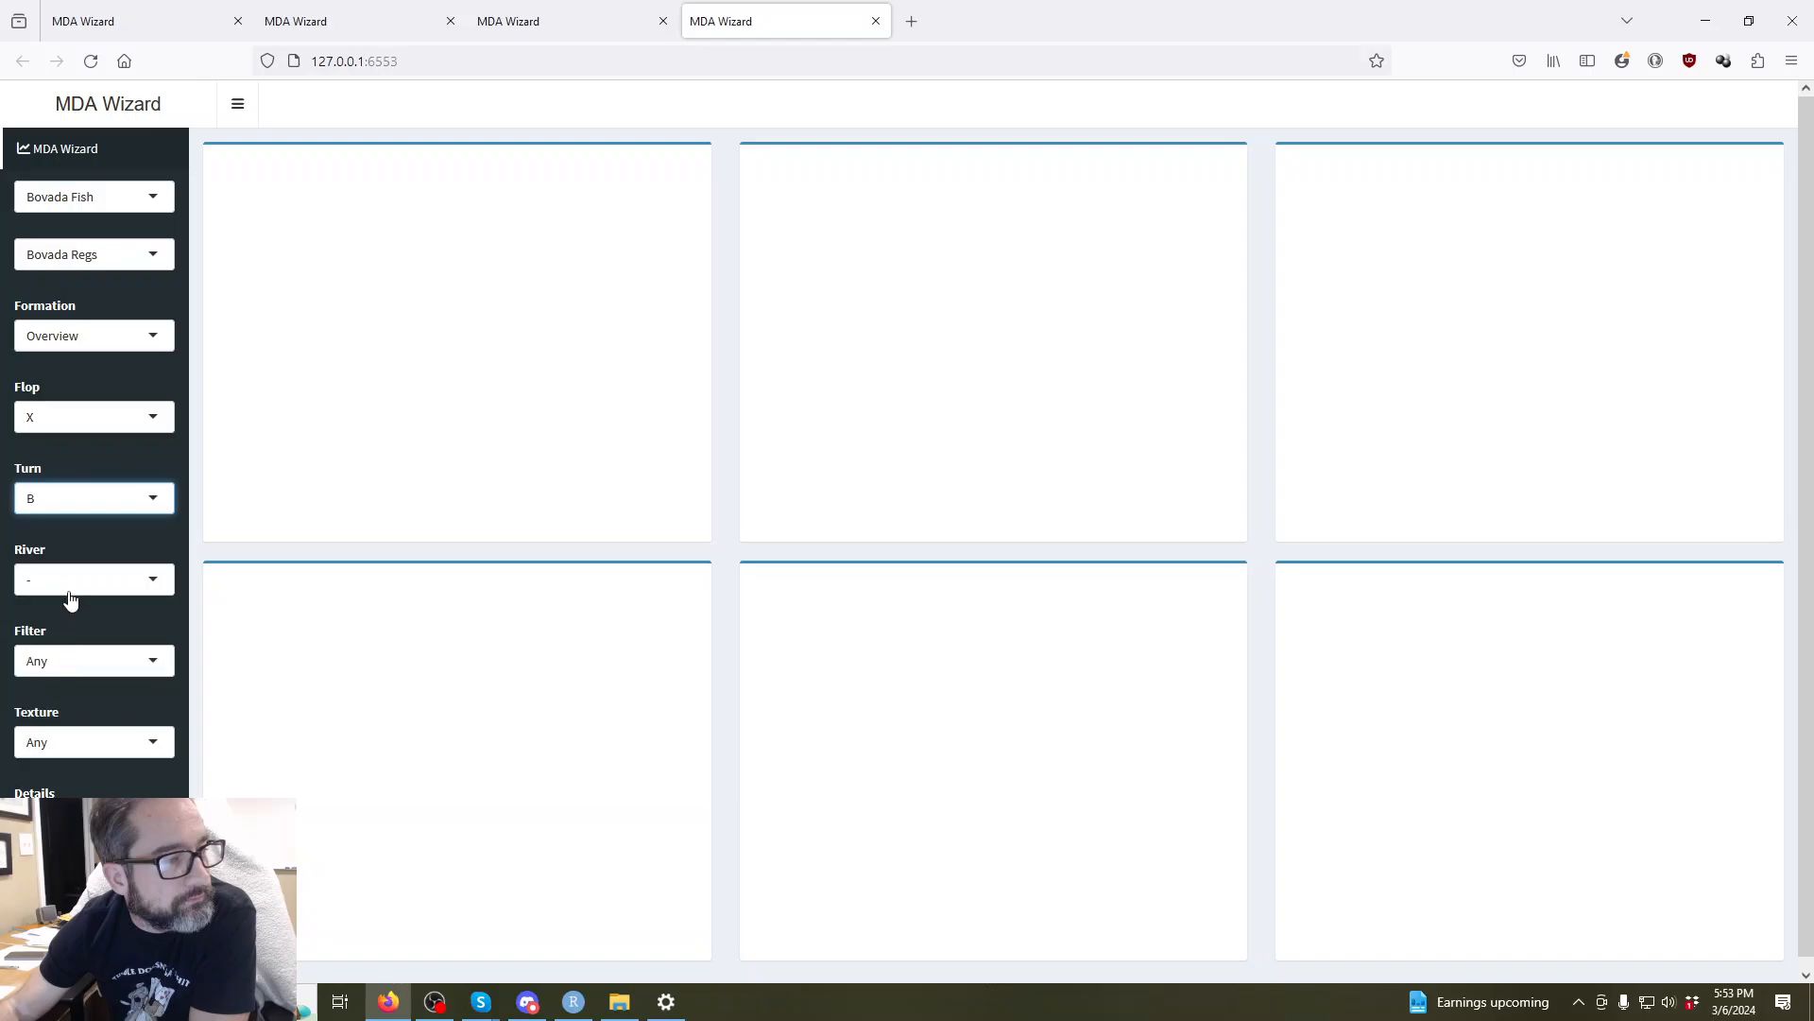
{"action": "left_click", "coordinate": [75, 578]}
{"action": "left_click", "coordinate": [74, 739]}
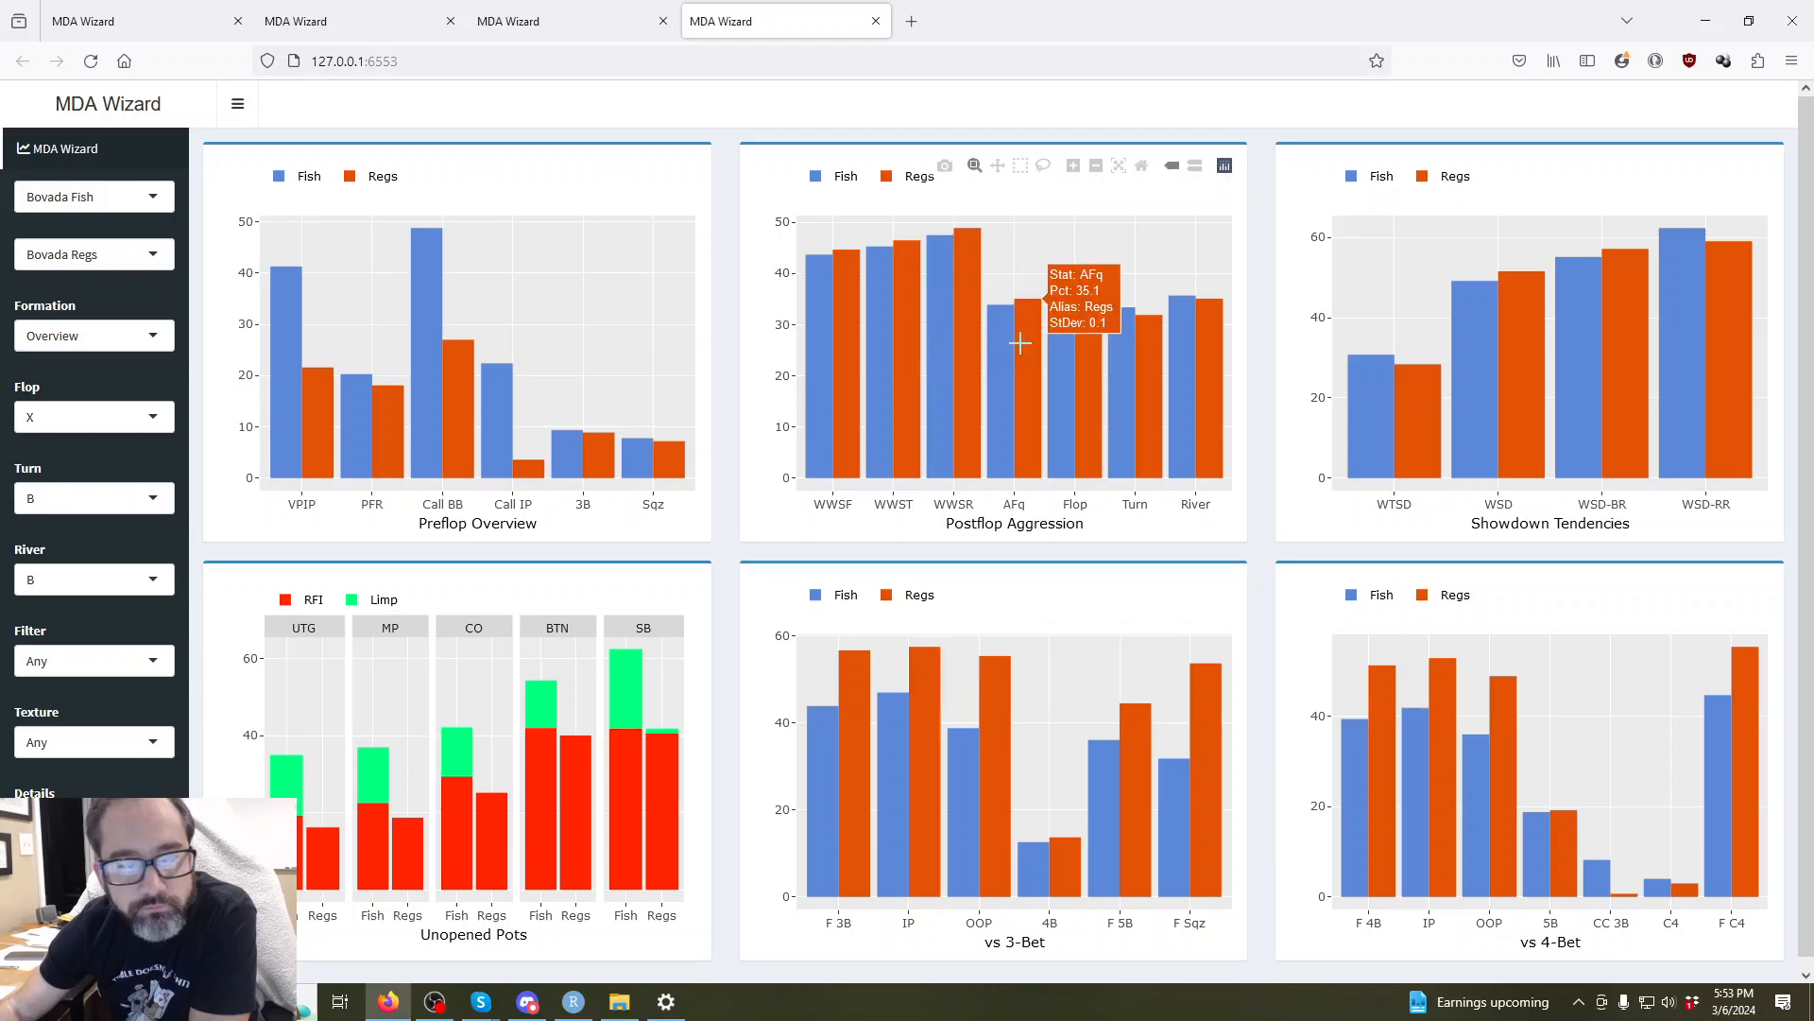
Set the formation to SRP OOP as BB as PFC and compare the X-B-B bet frequencies and range composition of both pools.
{"action": "left_click", "coordinate": [74, 338]}
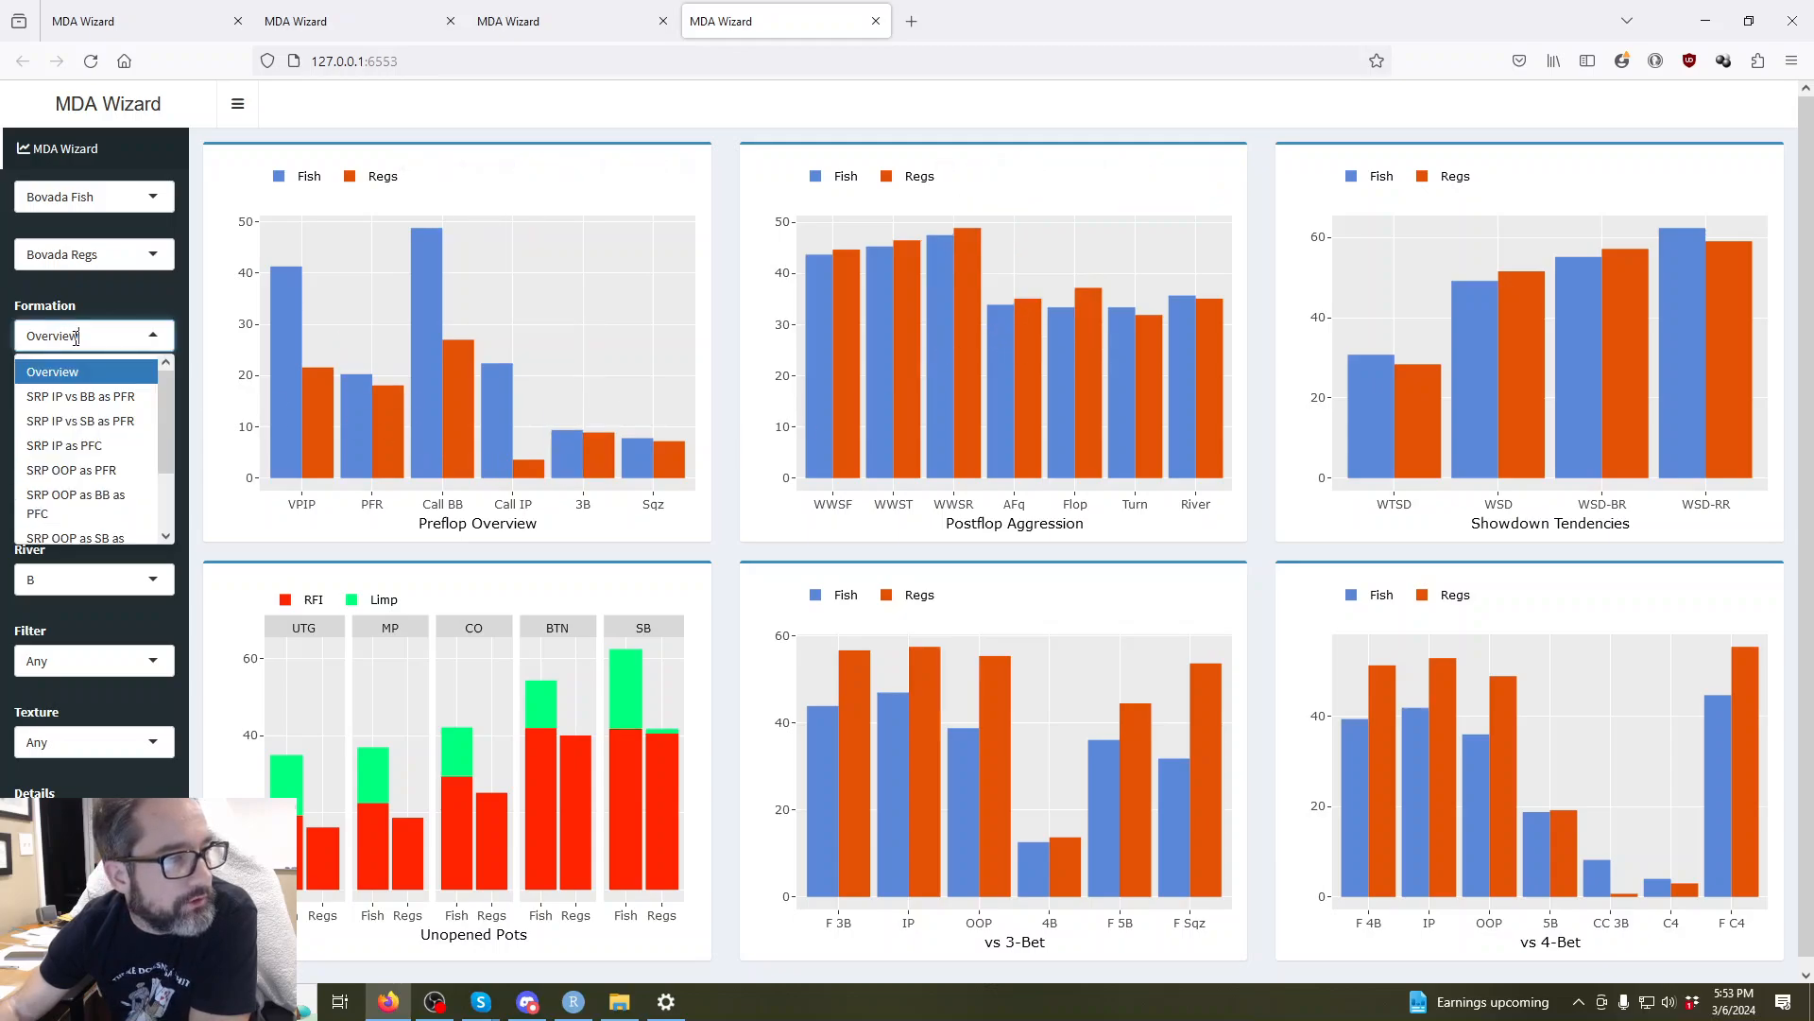
{"action": "left_click", "coordinate": [121, 501]}
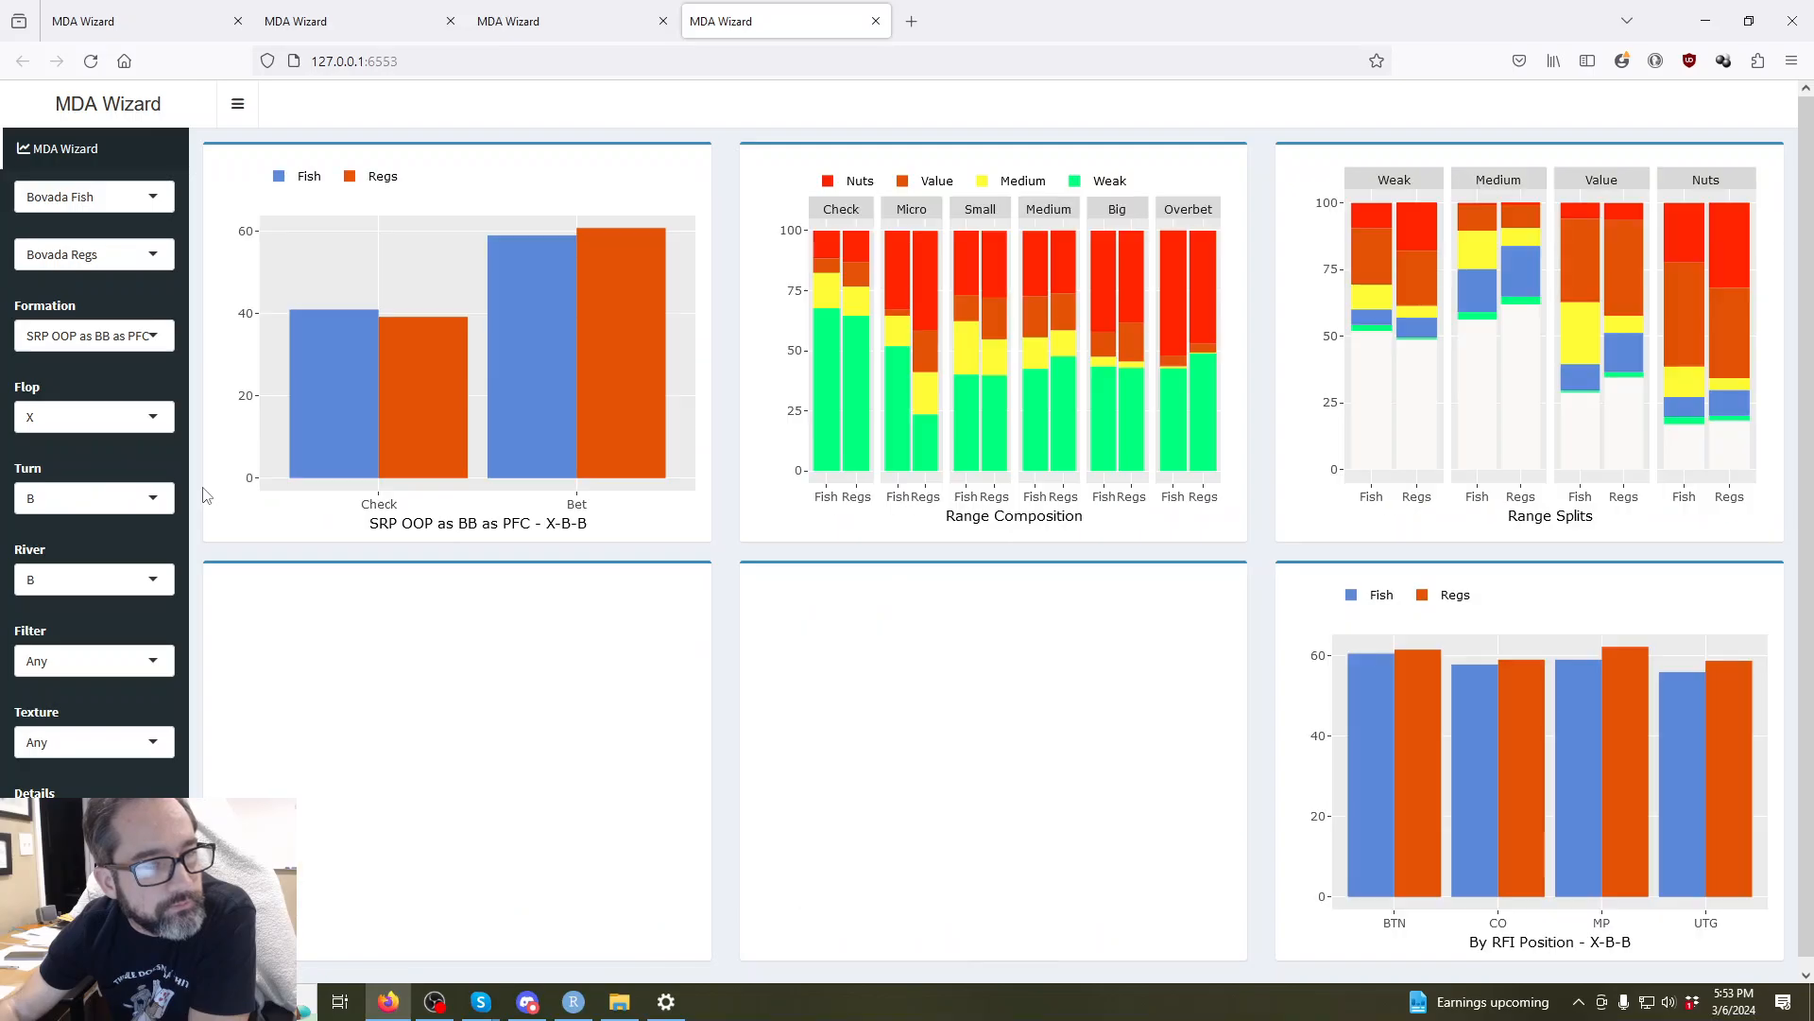
{"action": "mouse_move", "coordinate": [623, 354]}
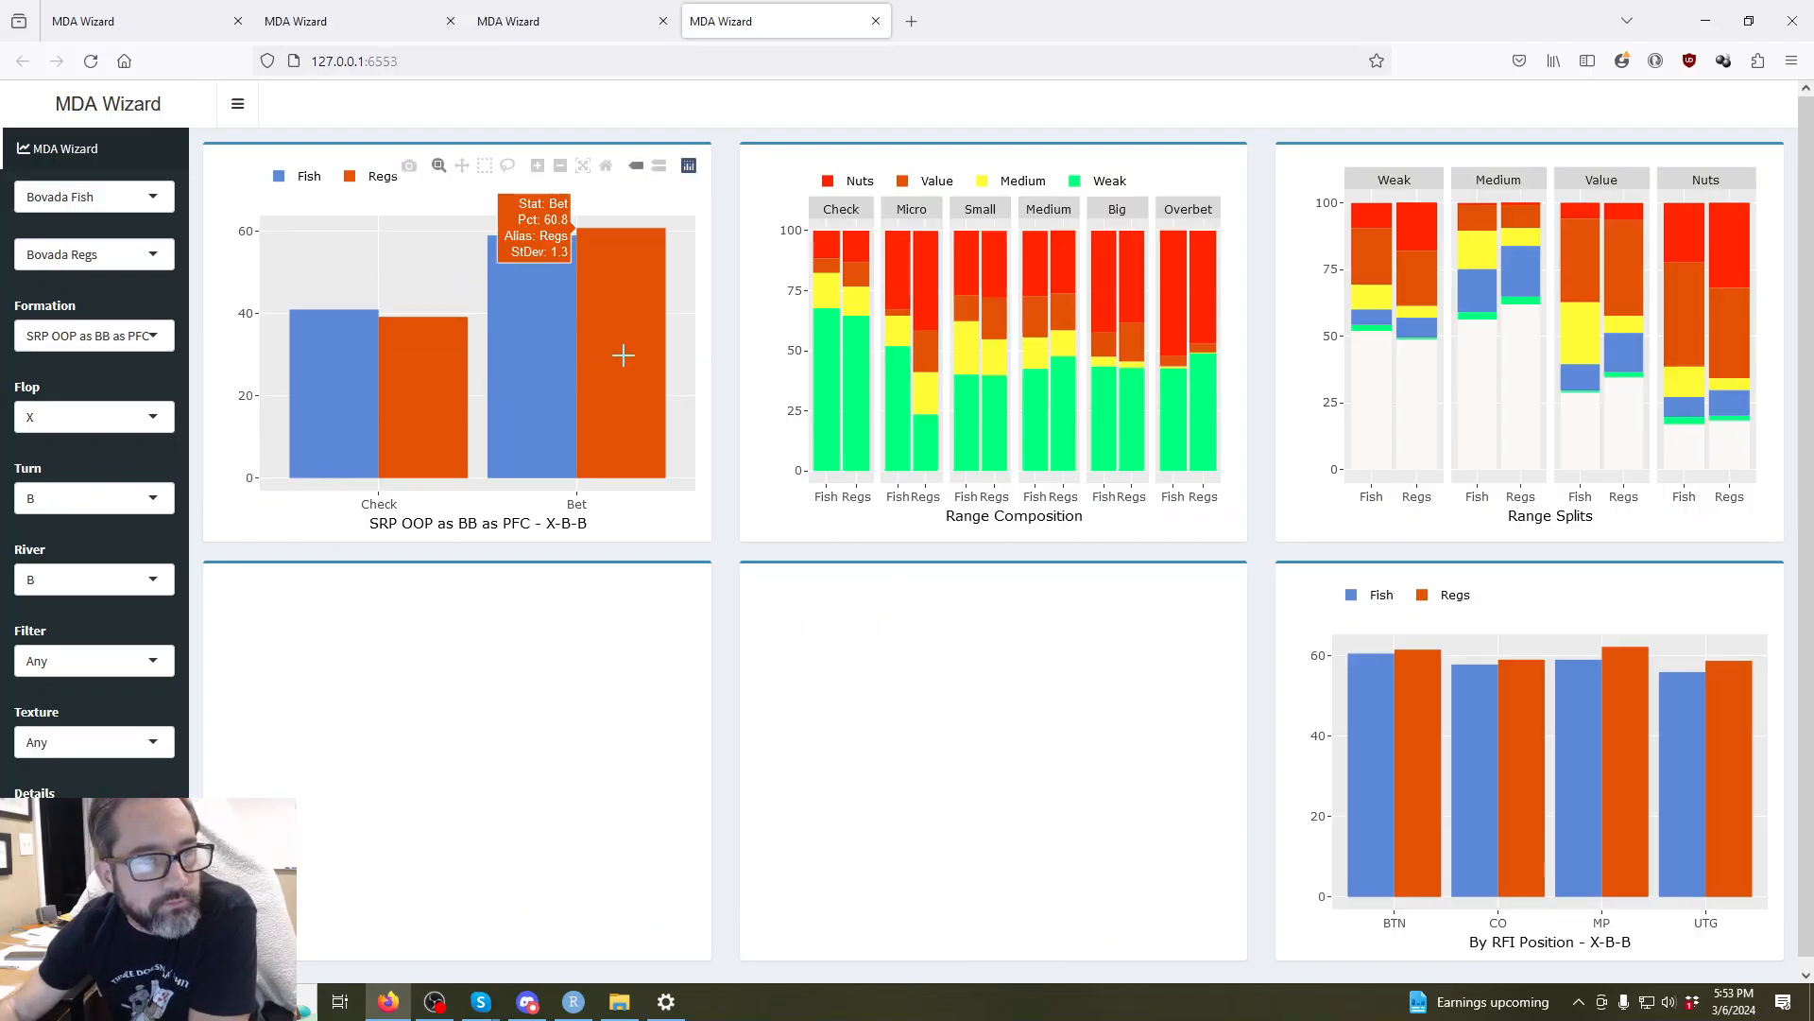
{"action": "mouse_move", "coordinate": [820, 459]}
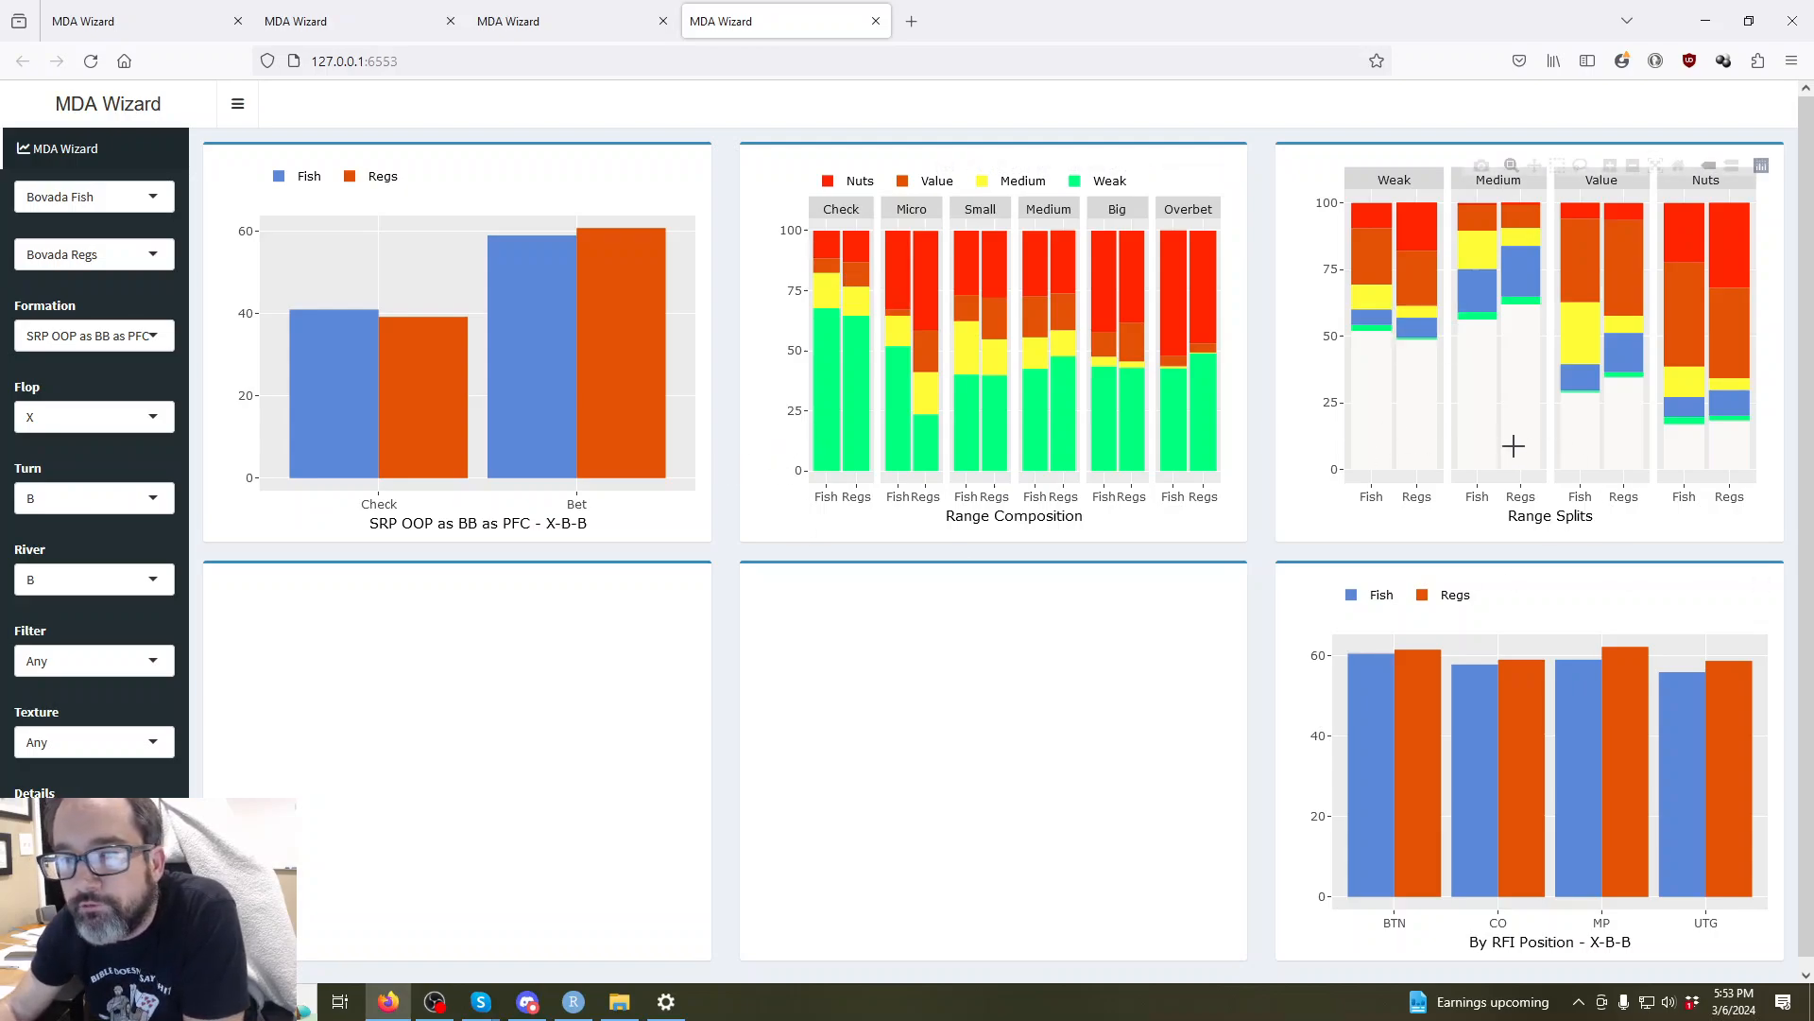
{"action": "mouse_move", "coordinate": [1169, 312]}
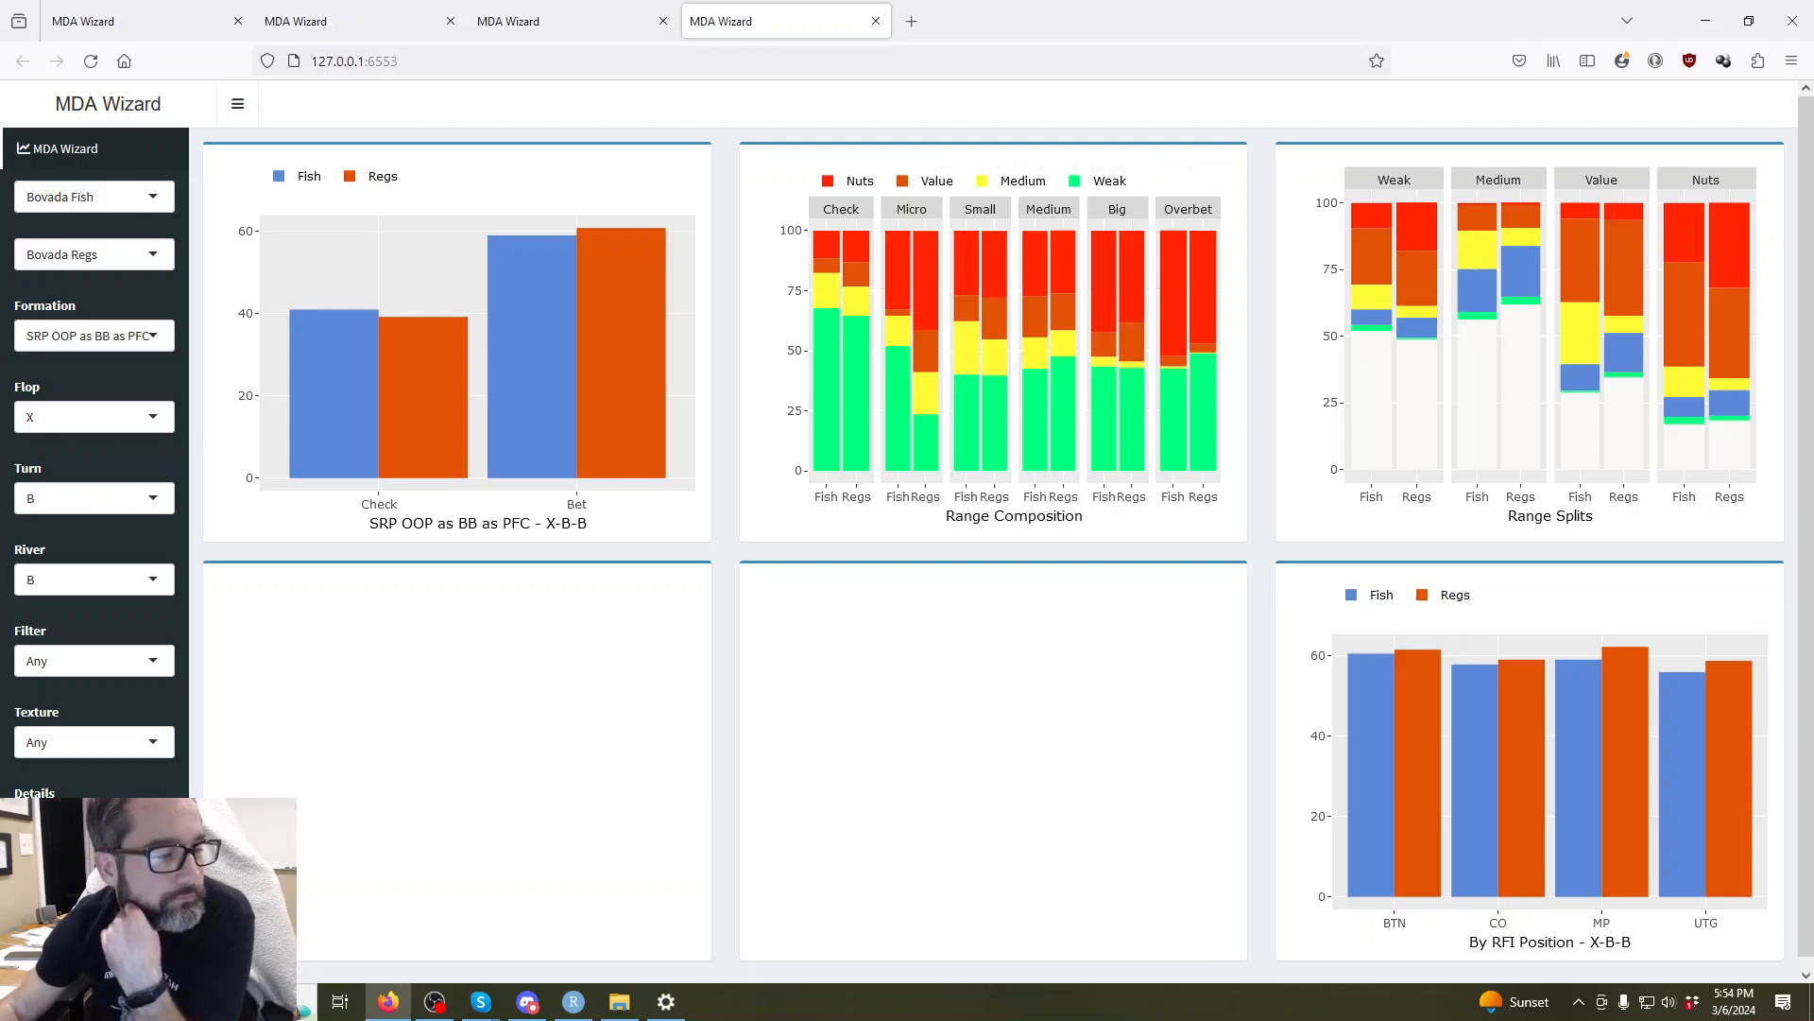
Try to filter the X-B-B comparison of Bovada Fish and Bovada Regs to After Overbet.
{"action": "left_click", "coordinate": [131, 662]}
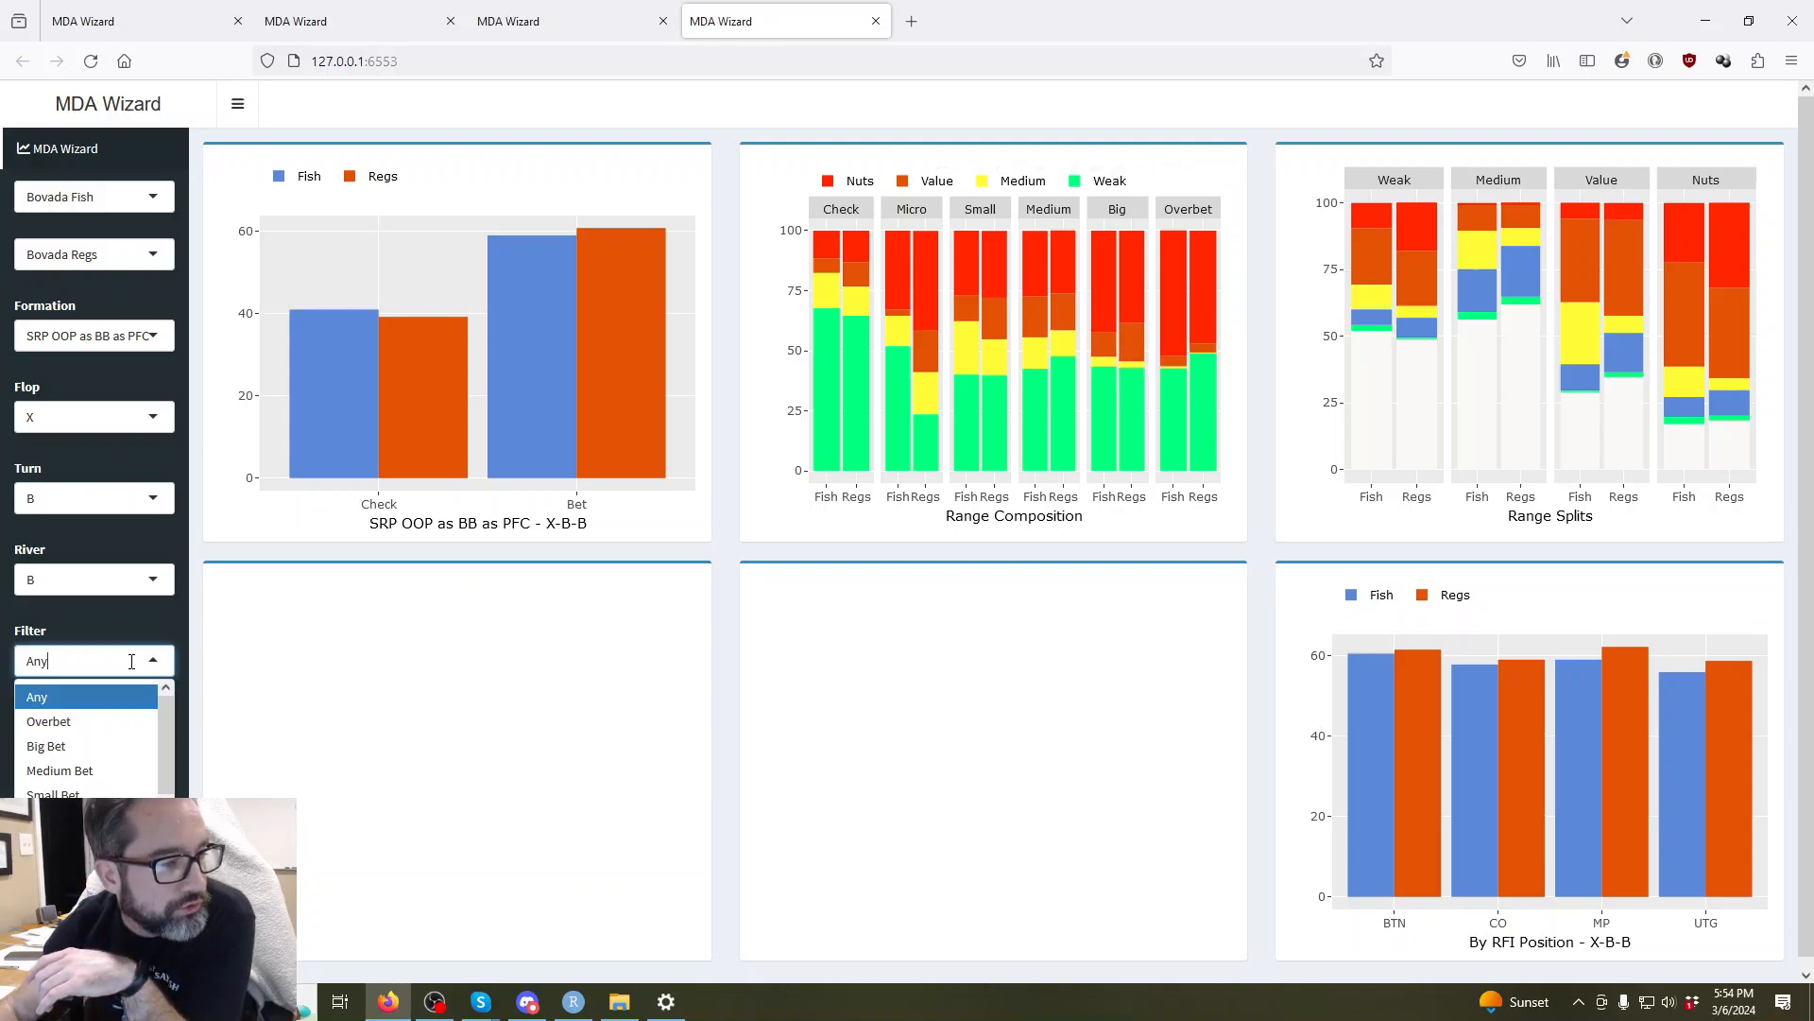
{"action": "left_click", "coordinate": [132, 640]}
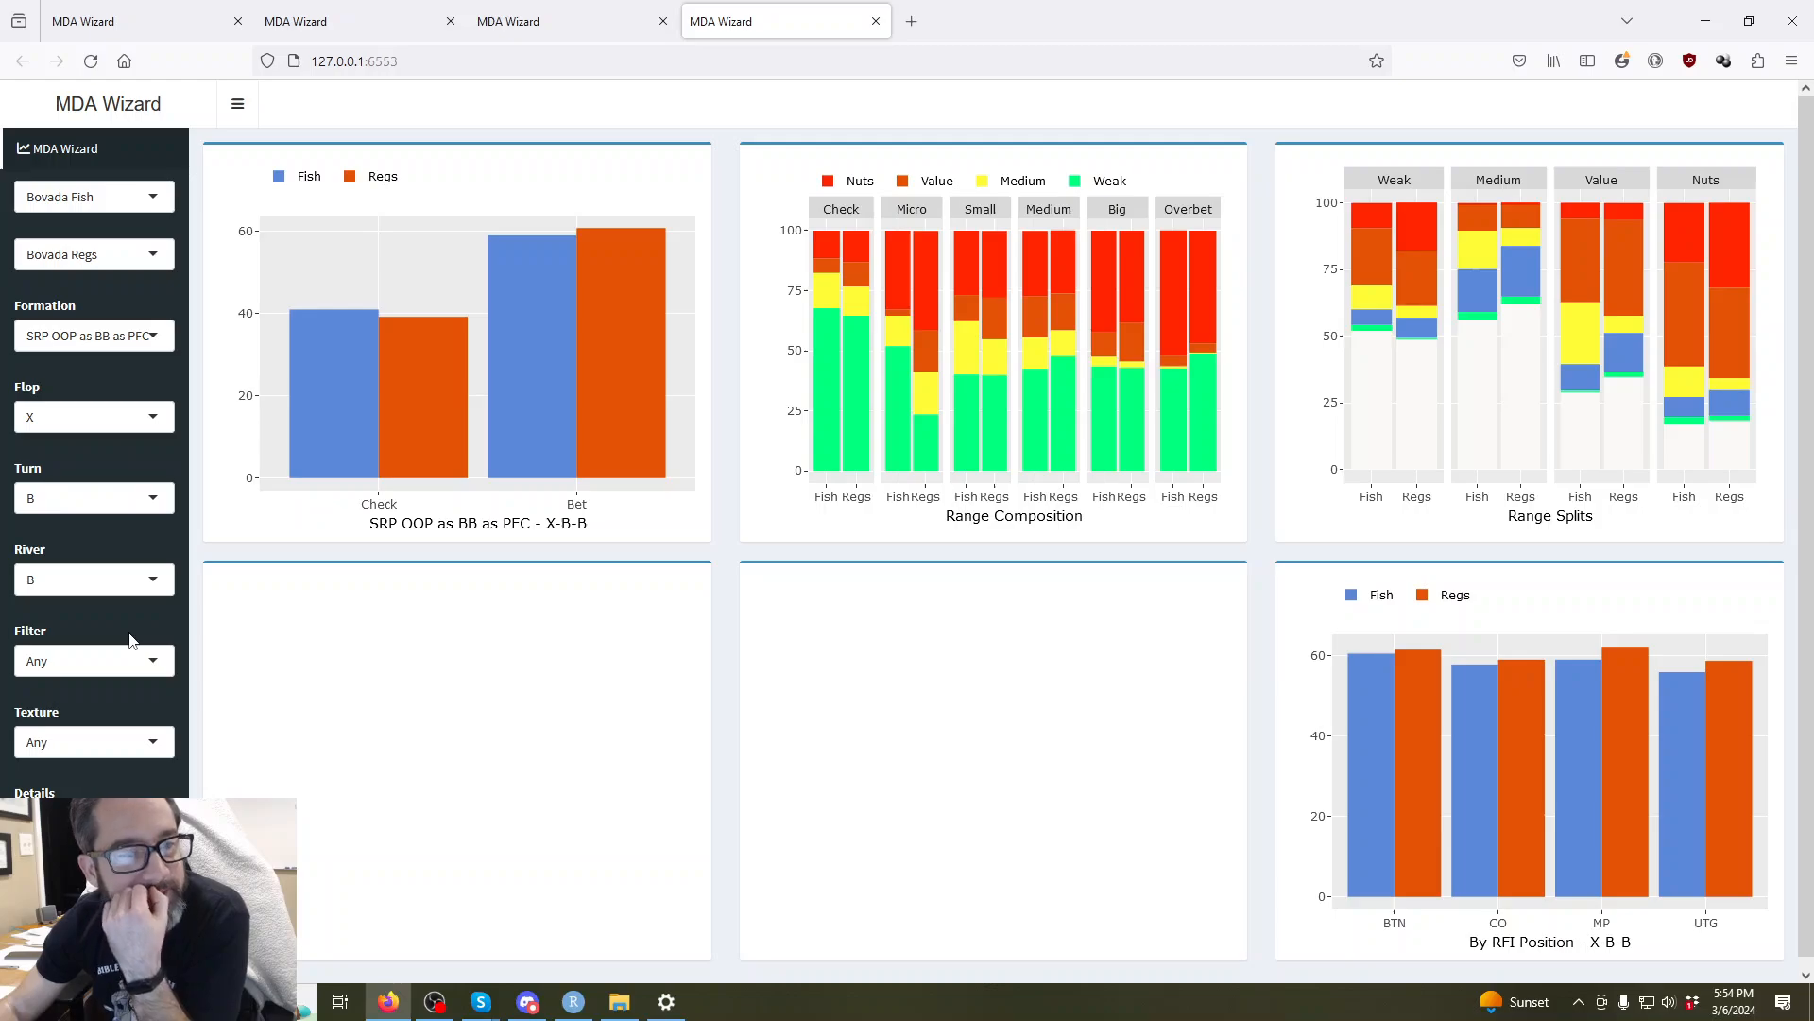
{"action": "left_click", "coordinate": [104, 659]}
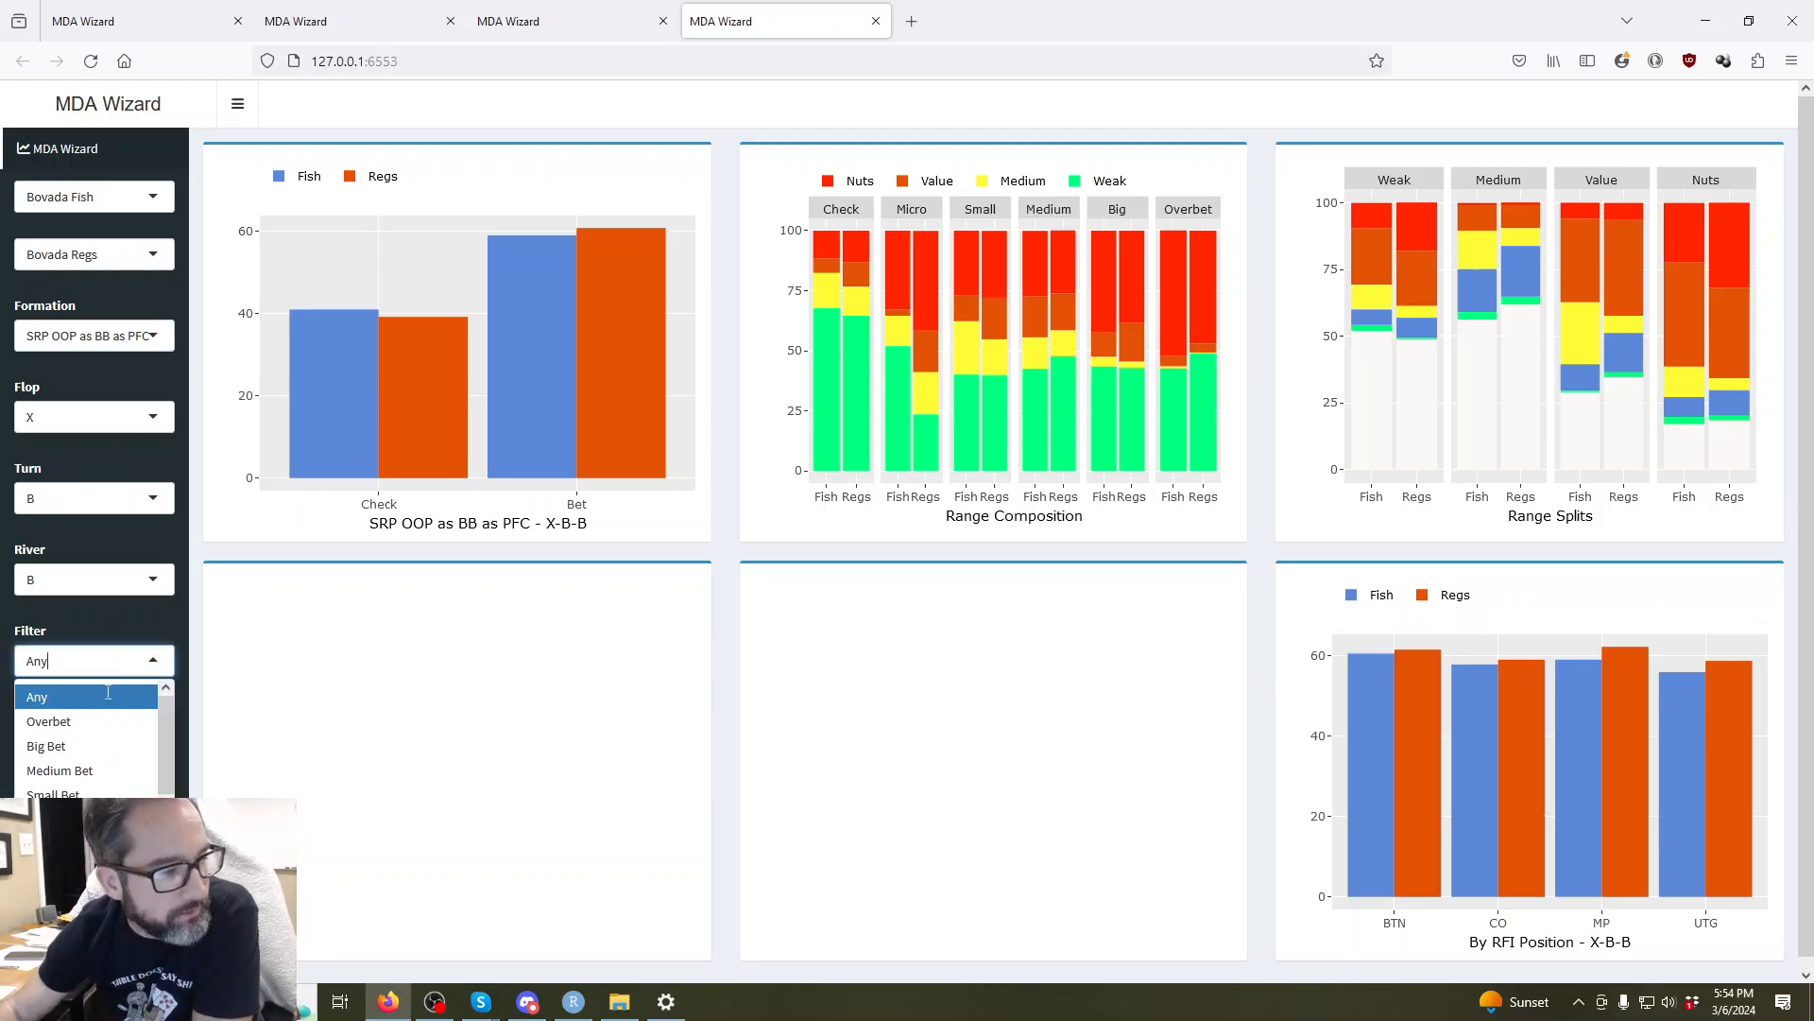
{"action": "left_click", "coordinate": [96, 790]}
{"action": "left_click", "coordinate": [118, 710]}
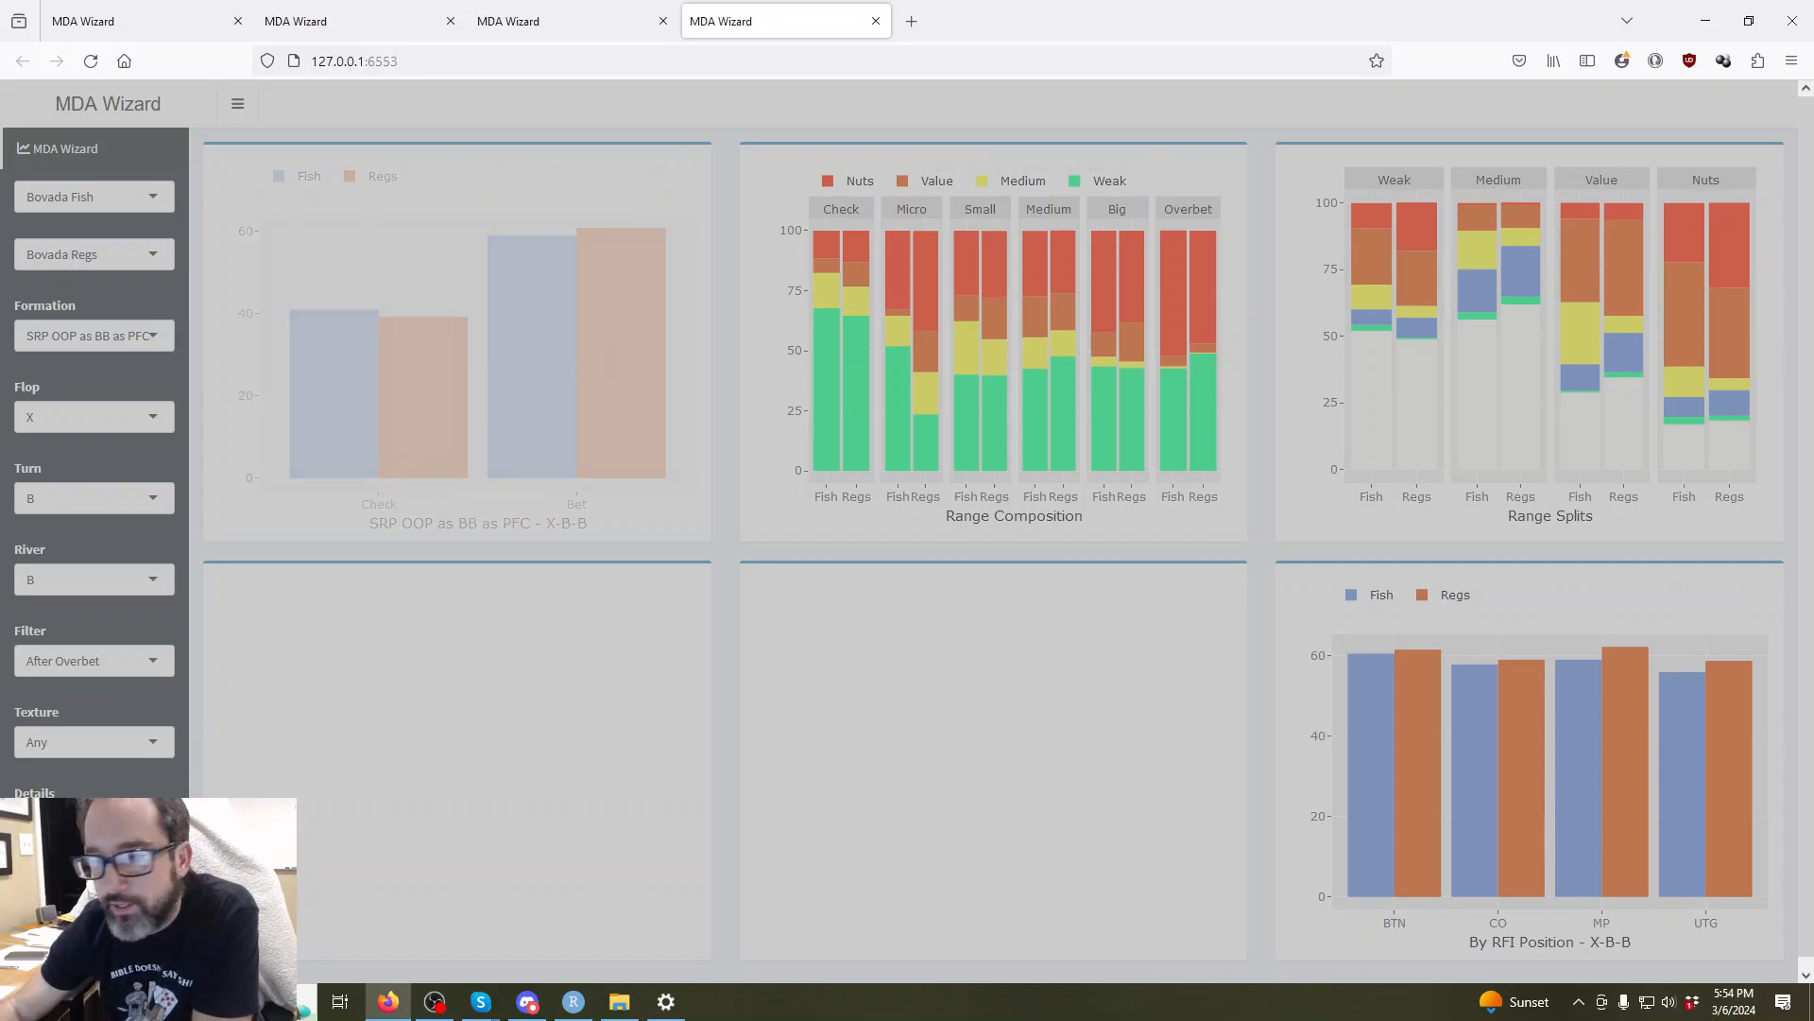
Start a fresh MDA Wizard session and close the surplus sessions, including the stalled X-B-B one.
{"action": "key", "text": "alt+Tab"}
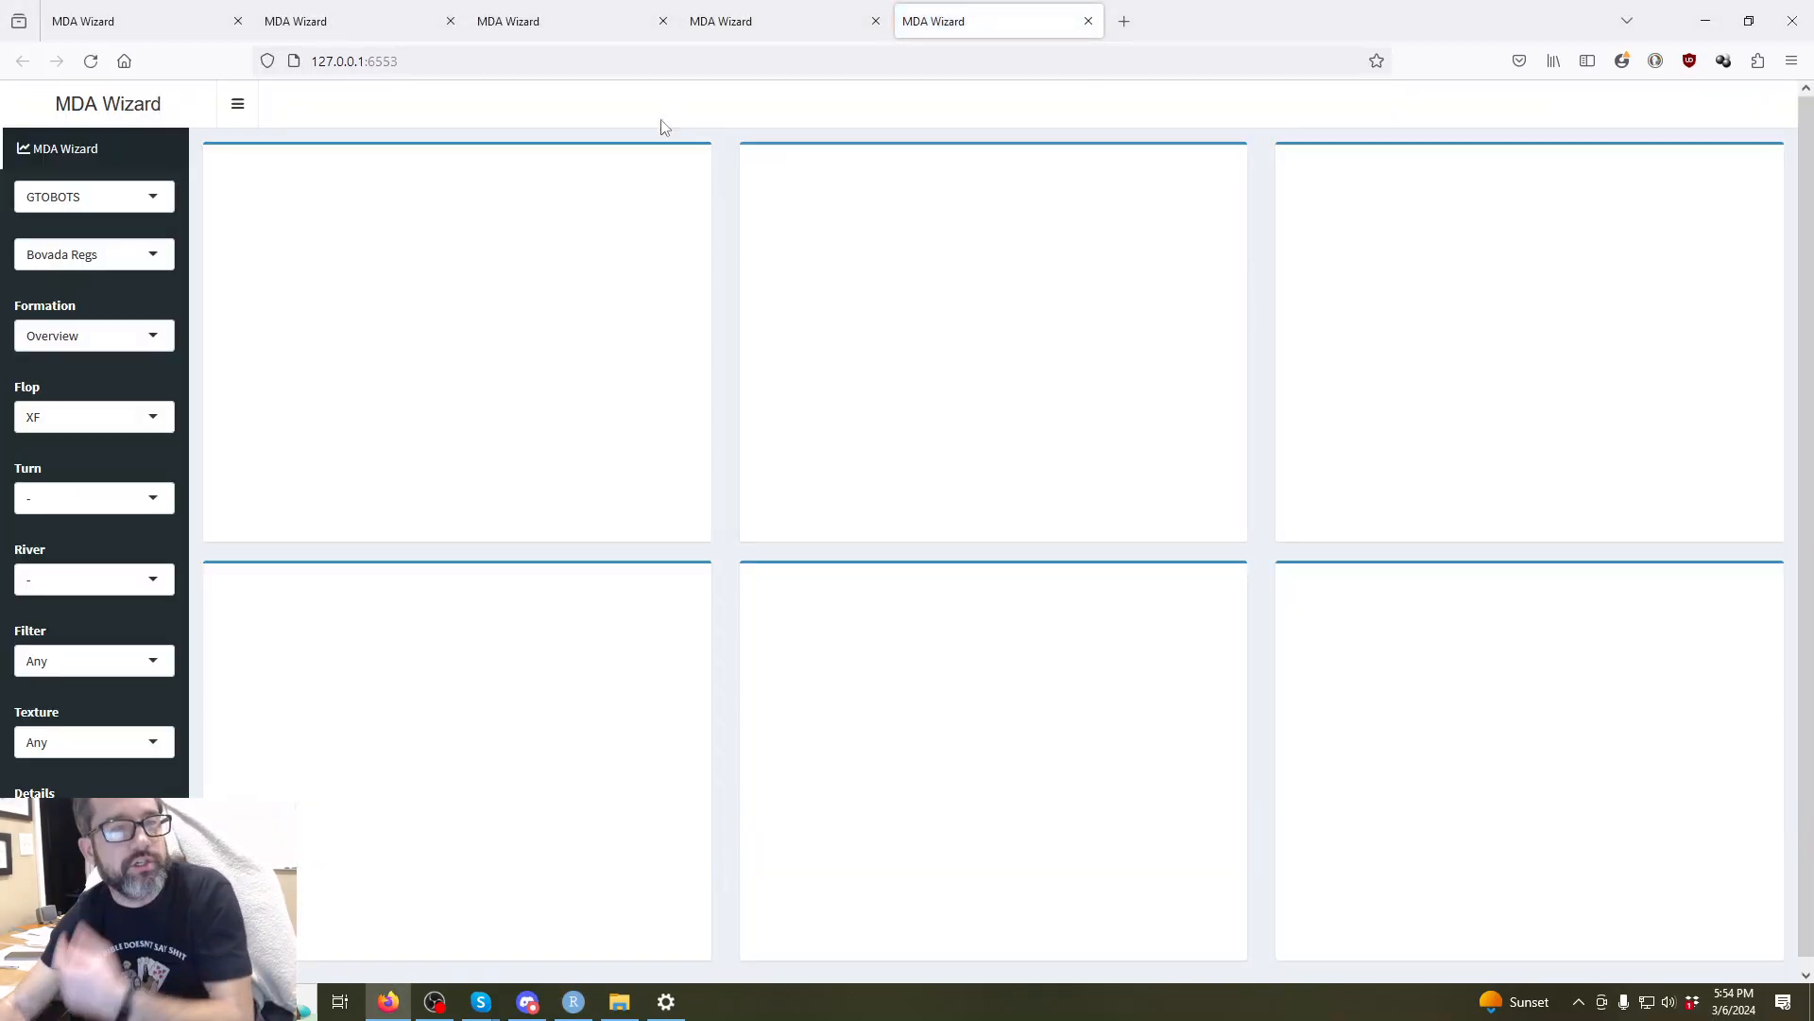
{"action": "left_click", "coordinate": [552, 25]}
{"action": "left_click", "coordinate": [453, 20]}
{"action": "left_click", "coordinate": [454, 20]}
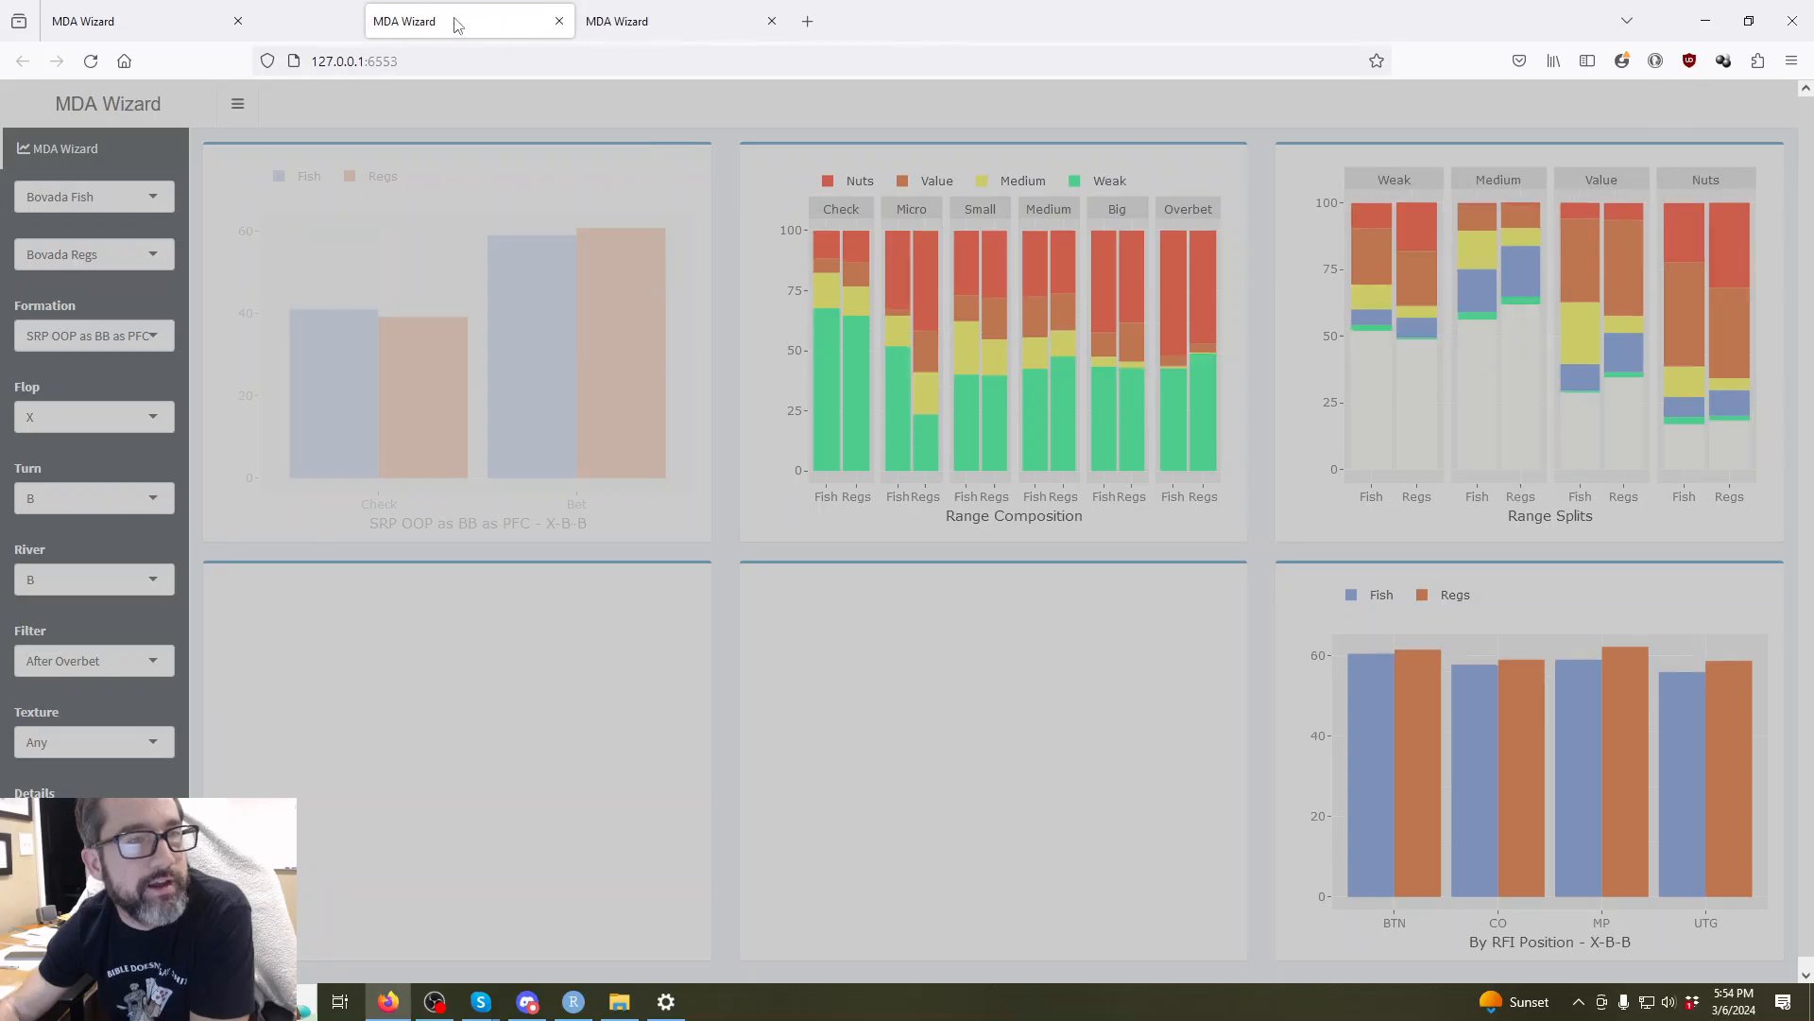
{"action": "left_click", "coordinate": [454, 20]}
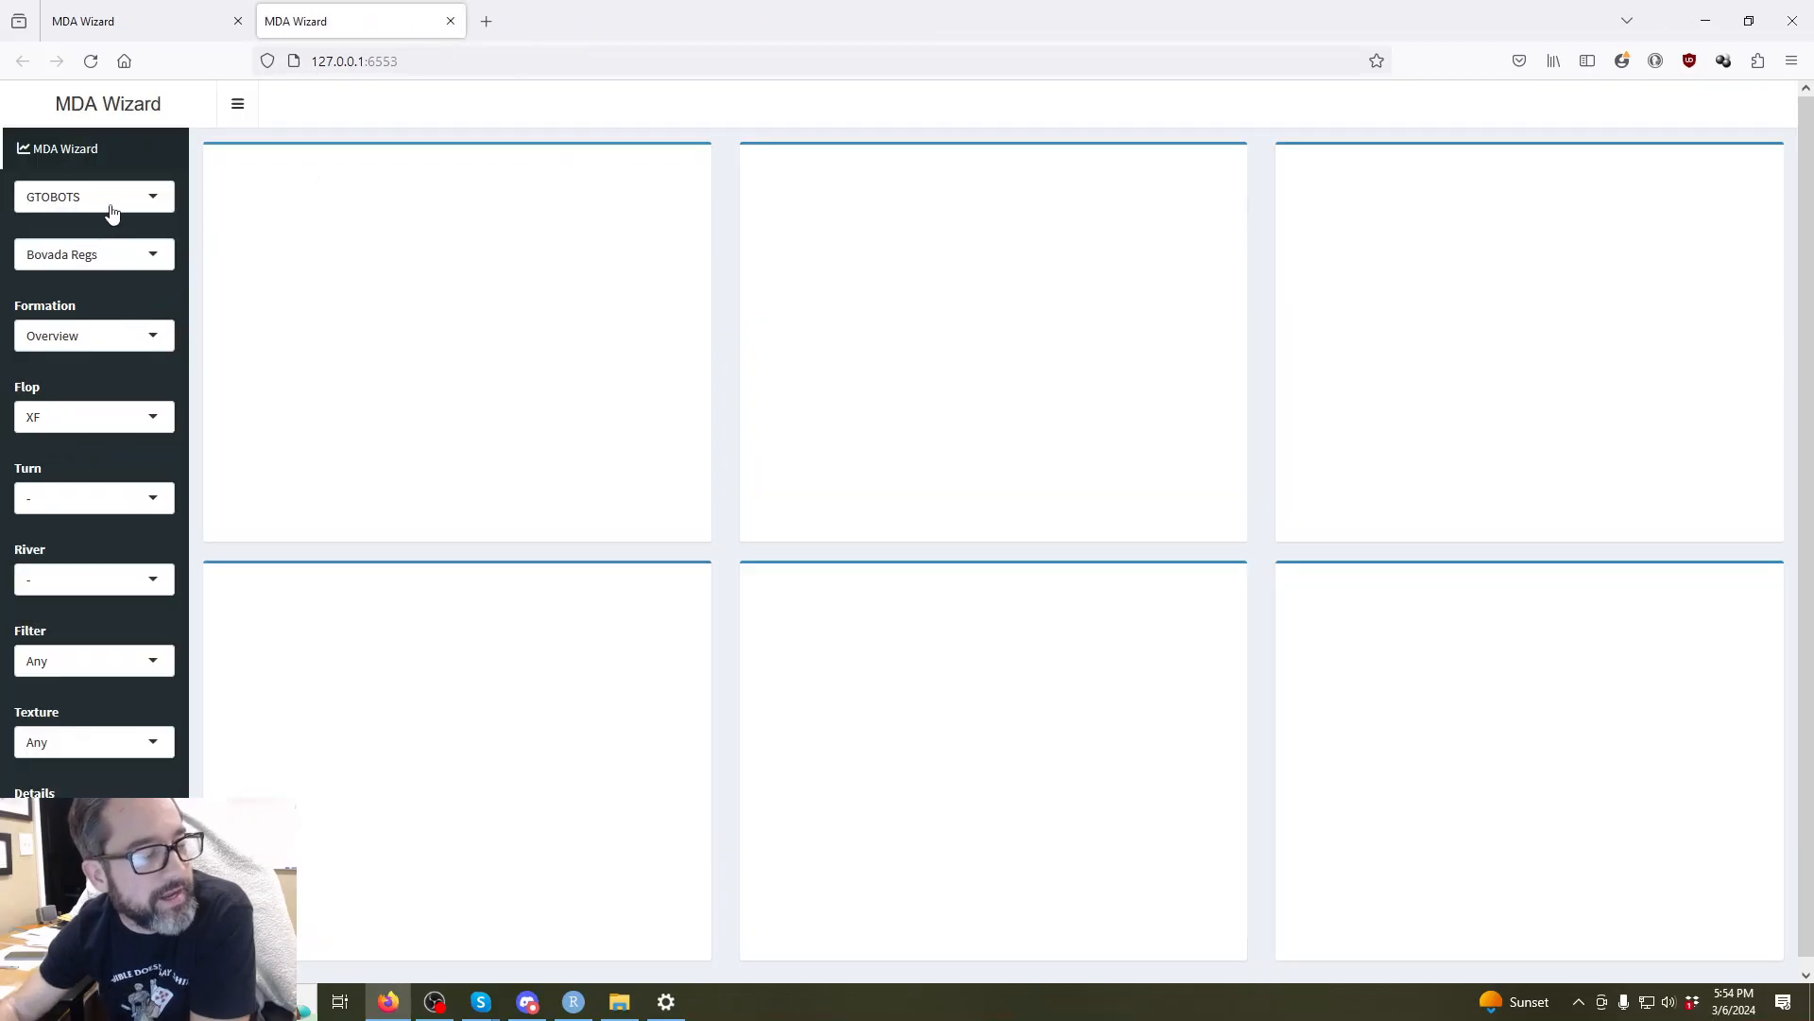
Set the player pools to Bovada Regs against Bovada Fish in the fresh session.
{"action": "left_click", "coordinate": [91, 257]}
{"action": "left_click", "coordinate": [90, 342]}
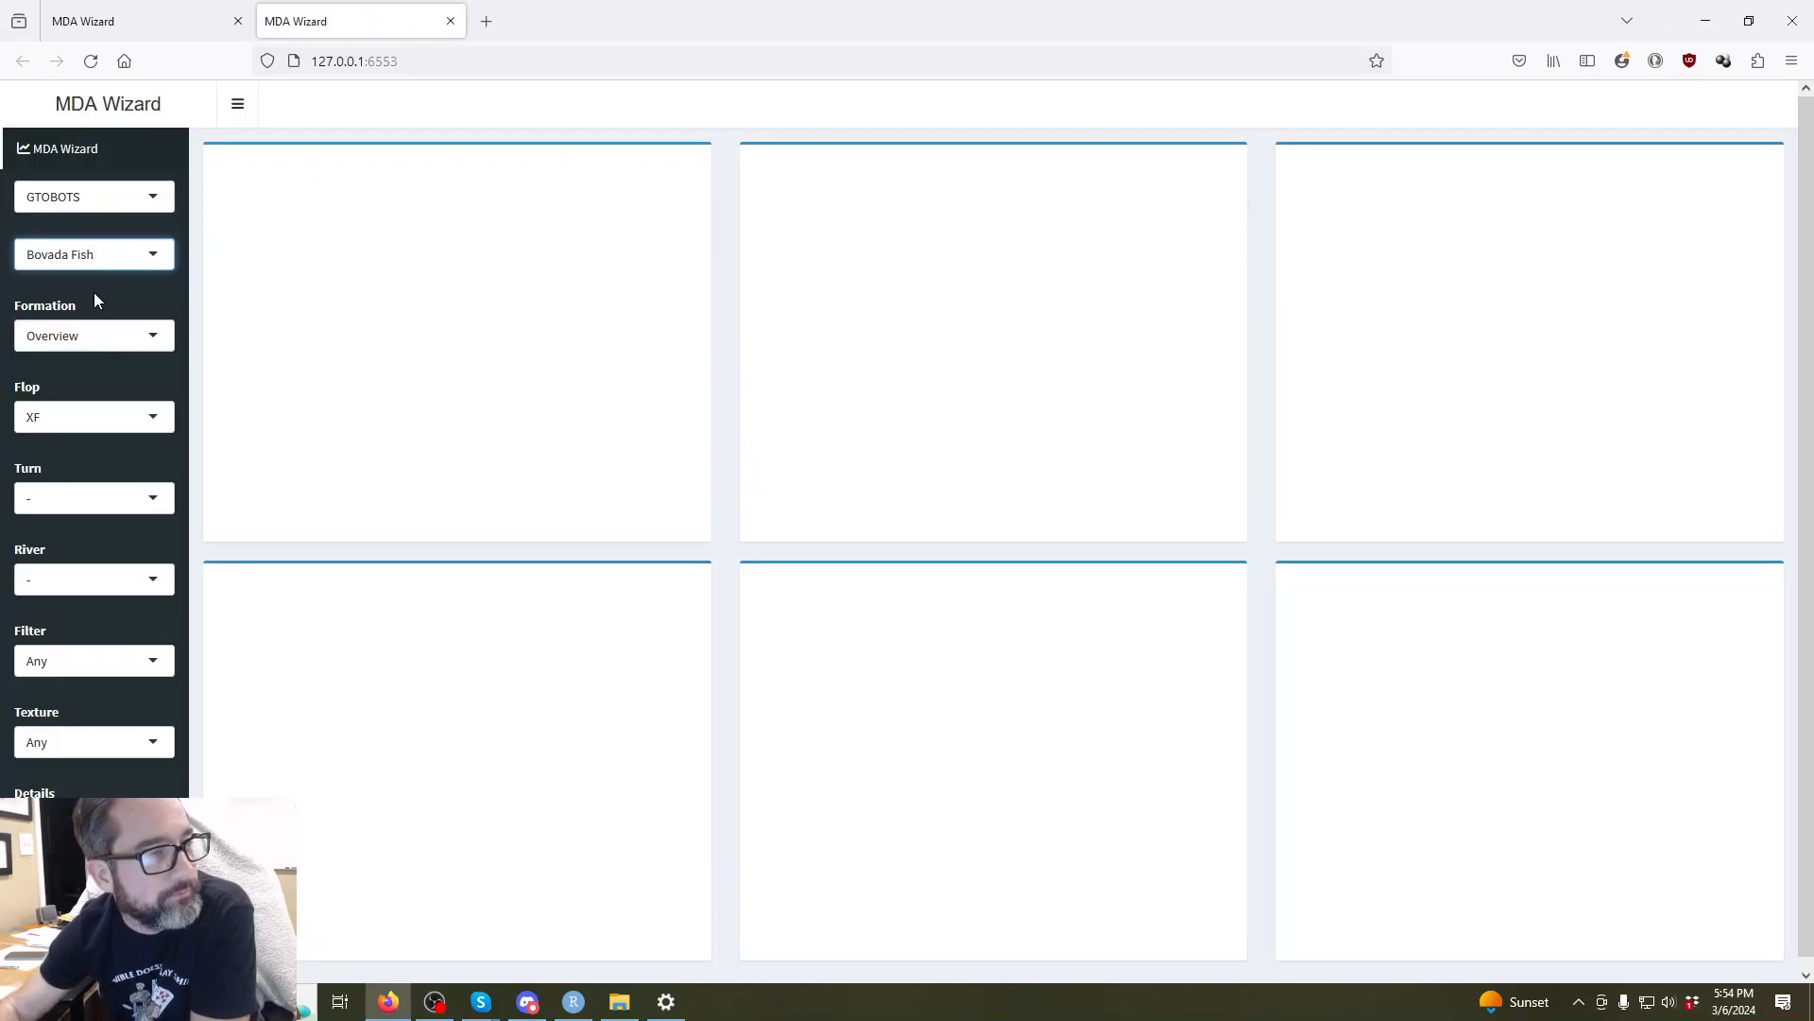
{"action": "left_click", "coordinate": [58, 669]}
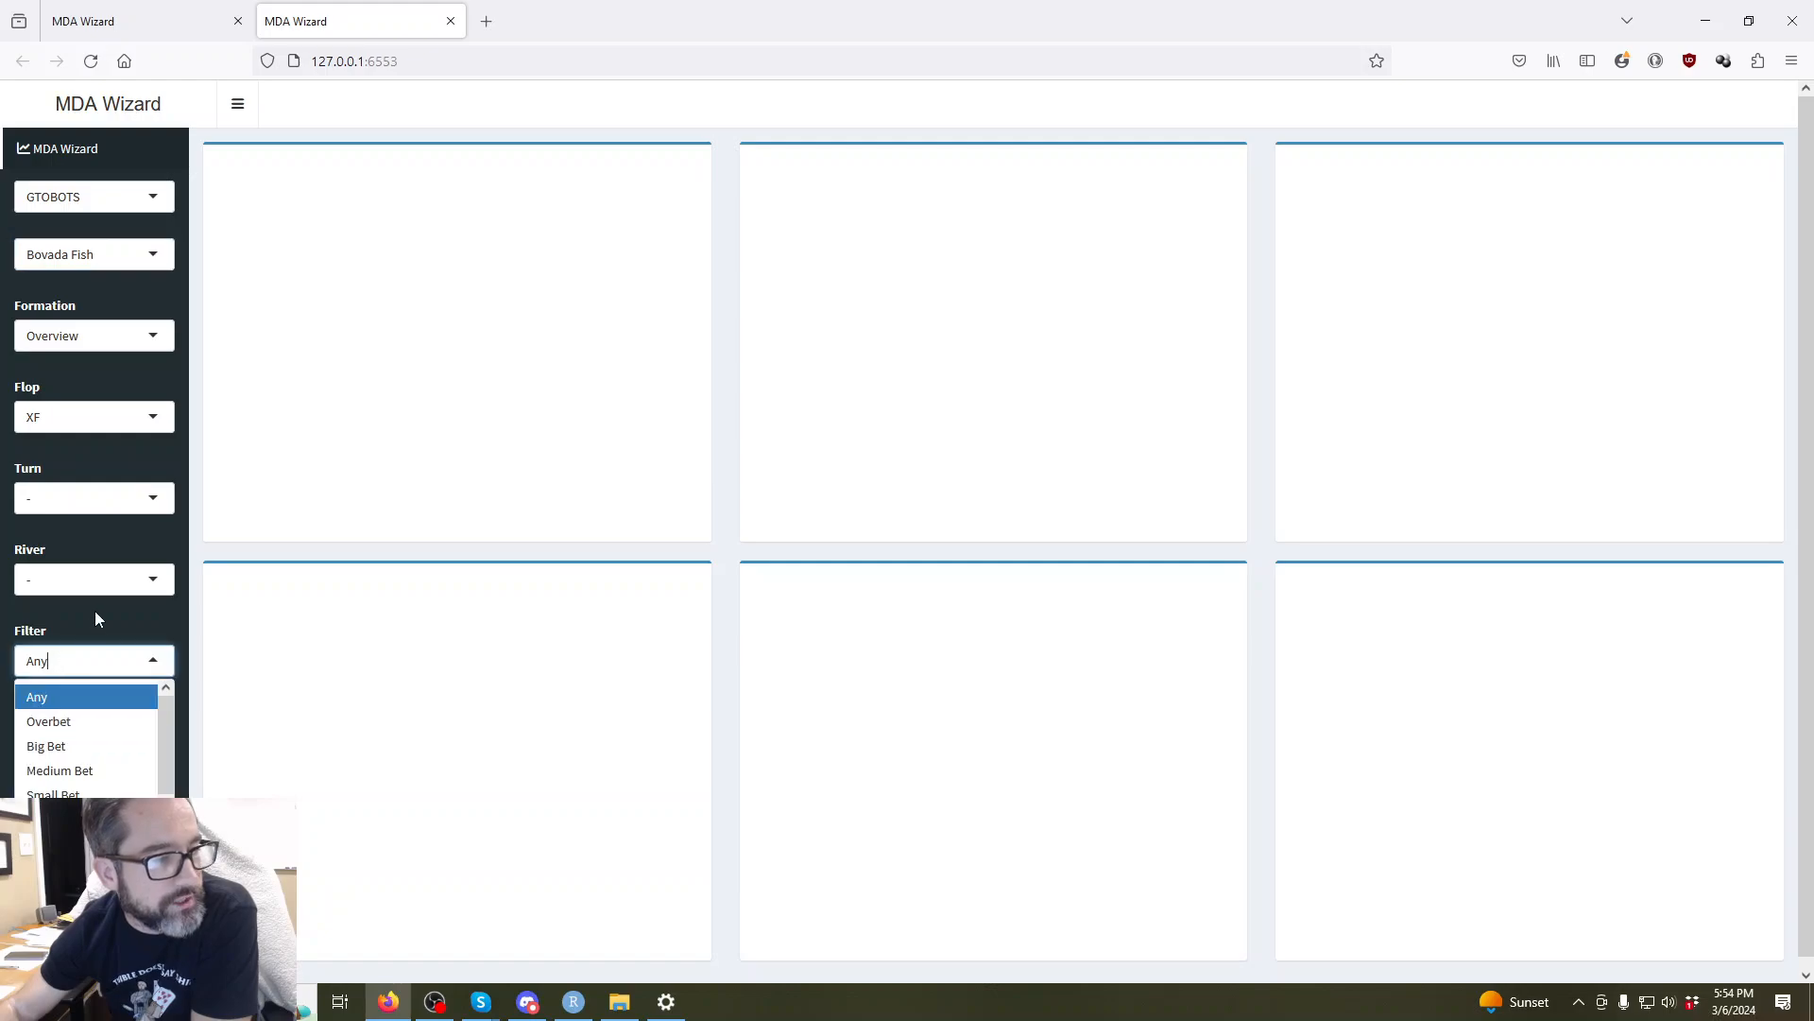
{"action": "left_click", "coordinate": [97, 613]}
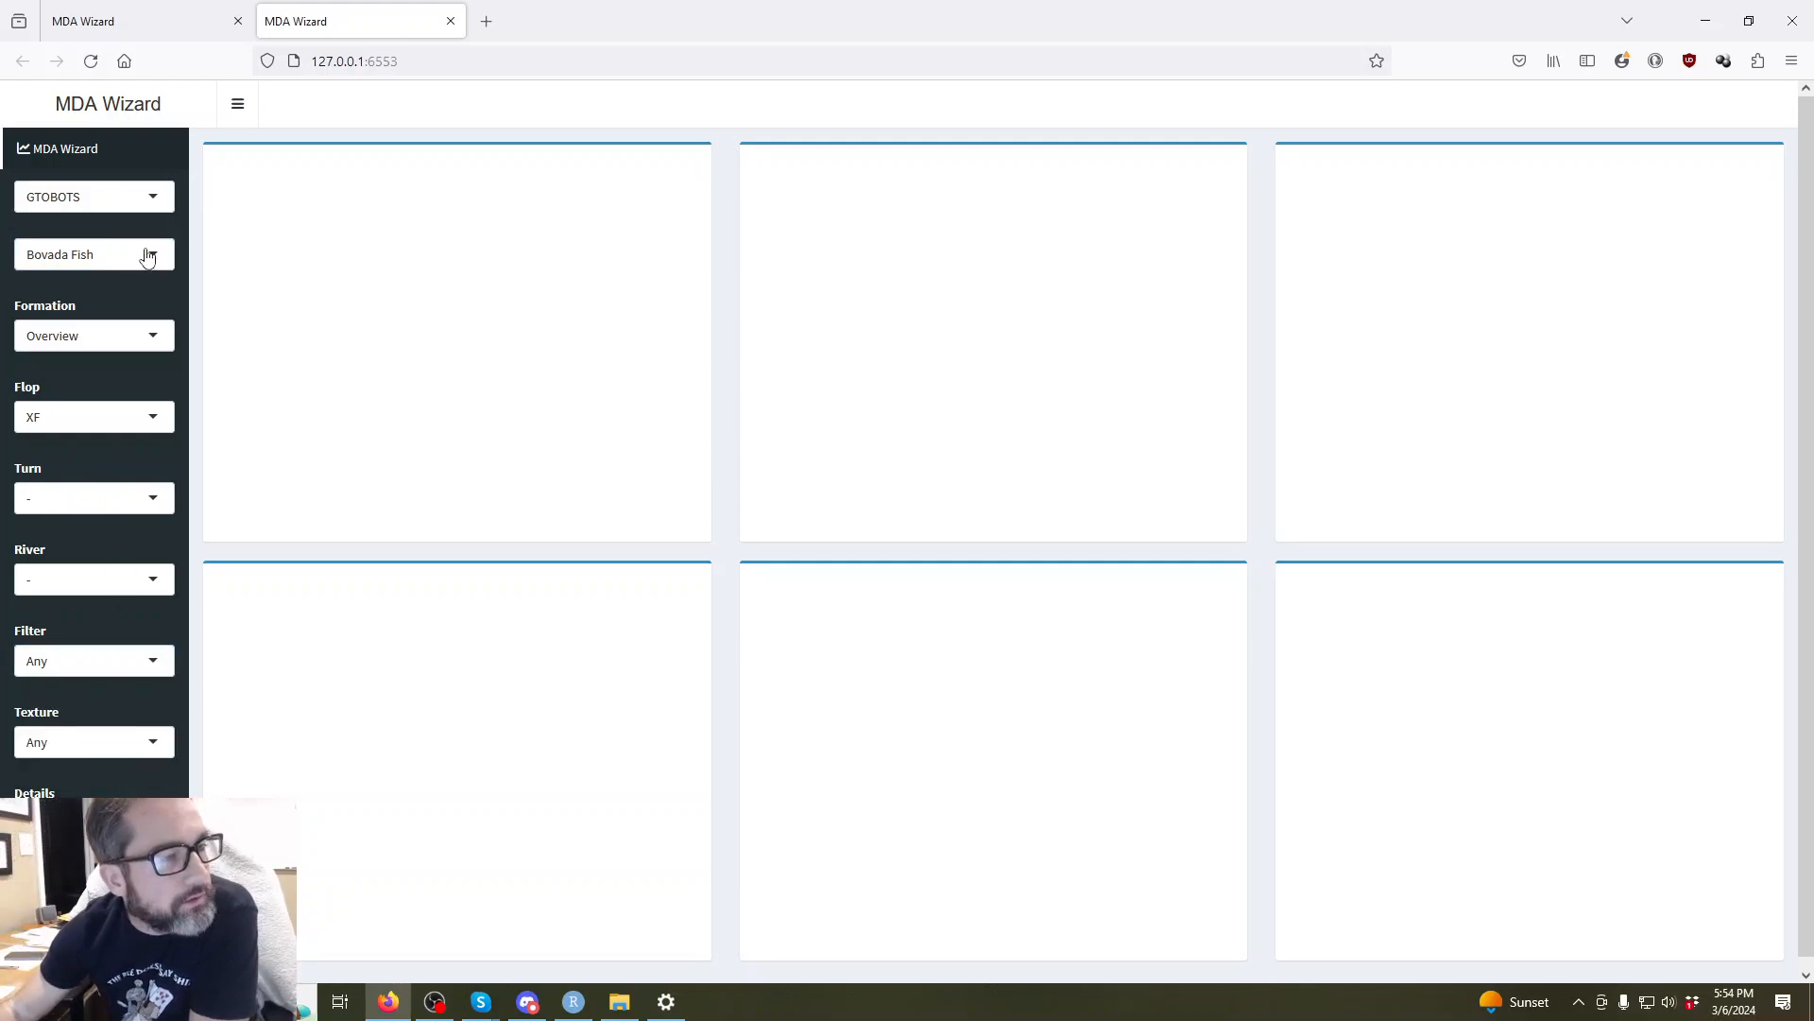
{"action": "left_click", "coordinate": [94, 195]}
{"action": "left_click", "coordinate": [81, 256]}
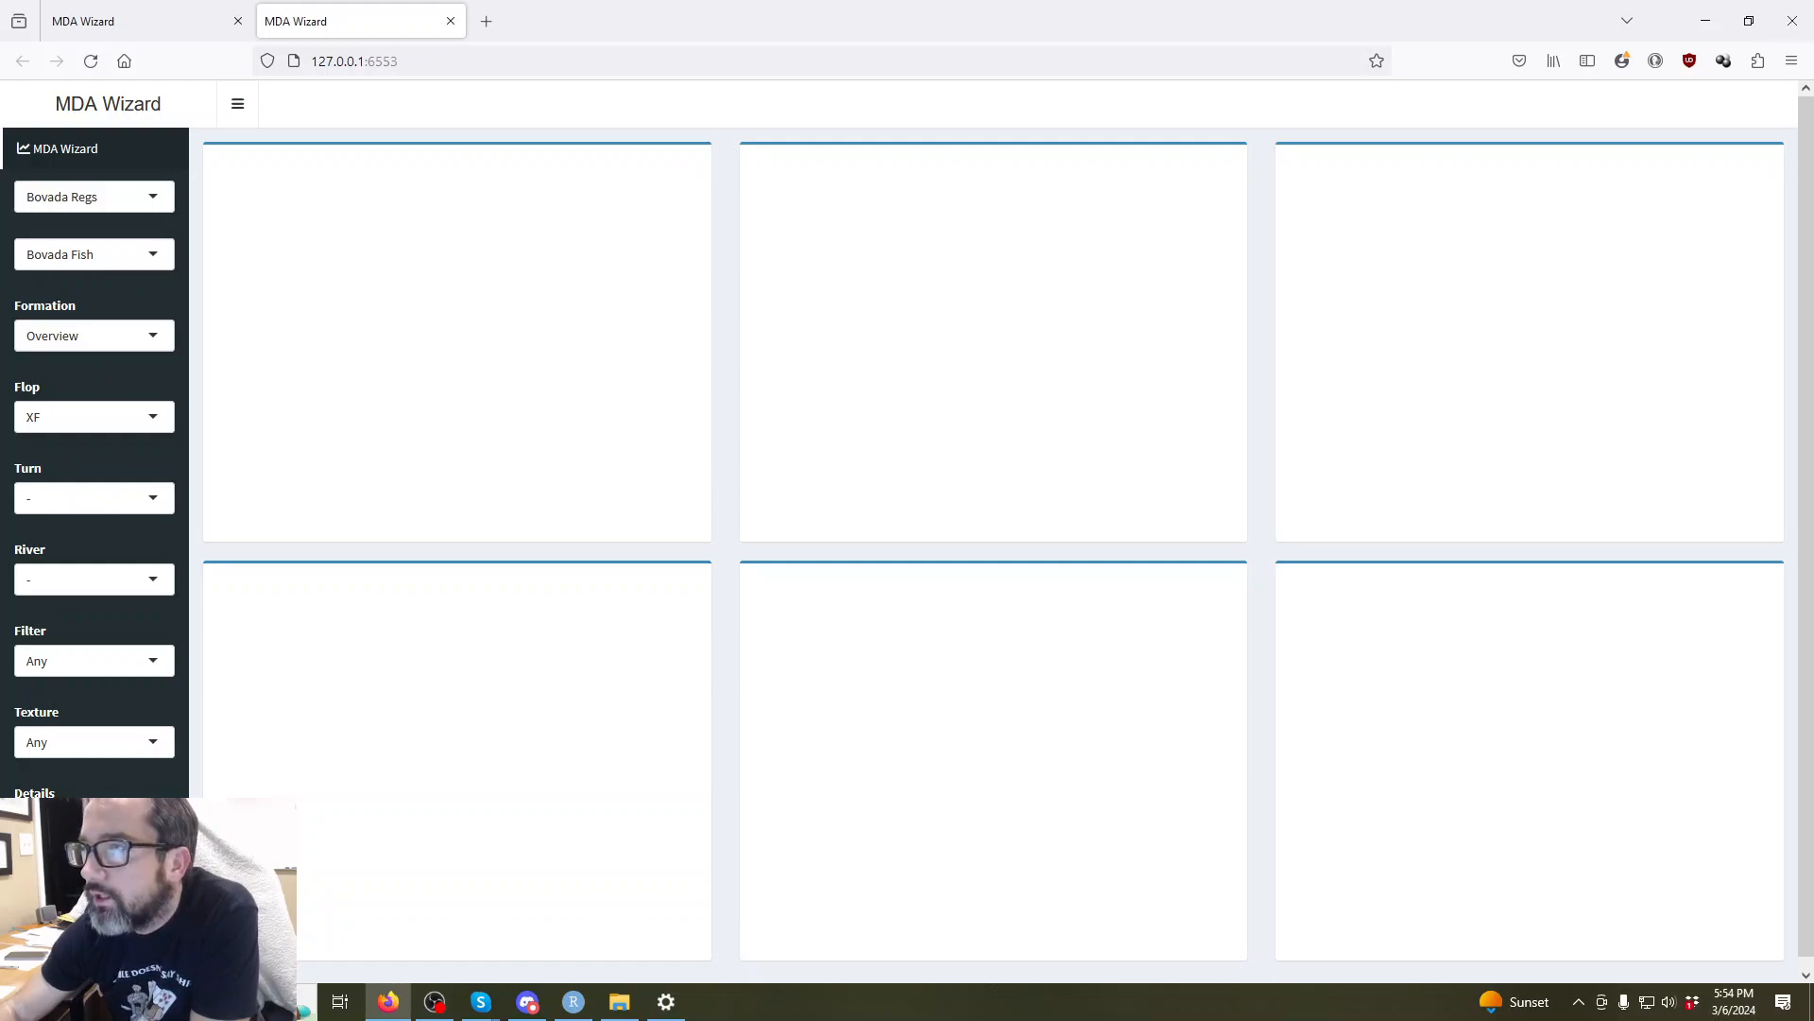
Set the formation to SRP OOP as SB as PFC with flop B and compare both pools' check and bet frequencies.
{"action": "left_click", "coordinate": [75, 348]}
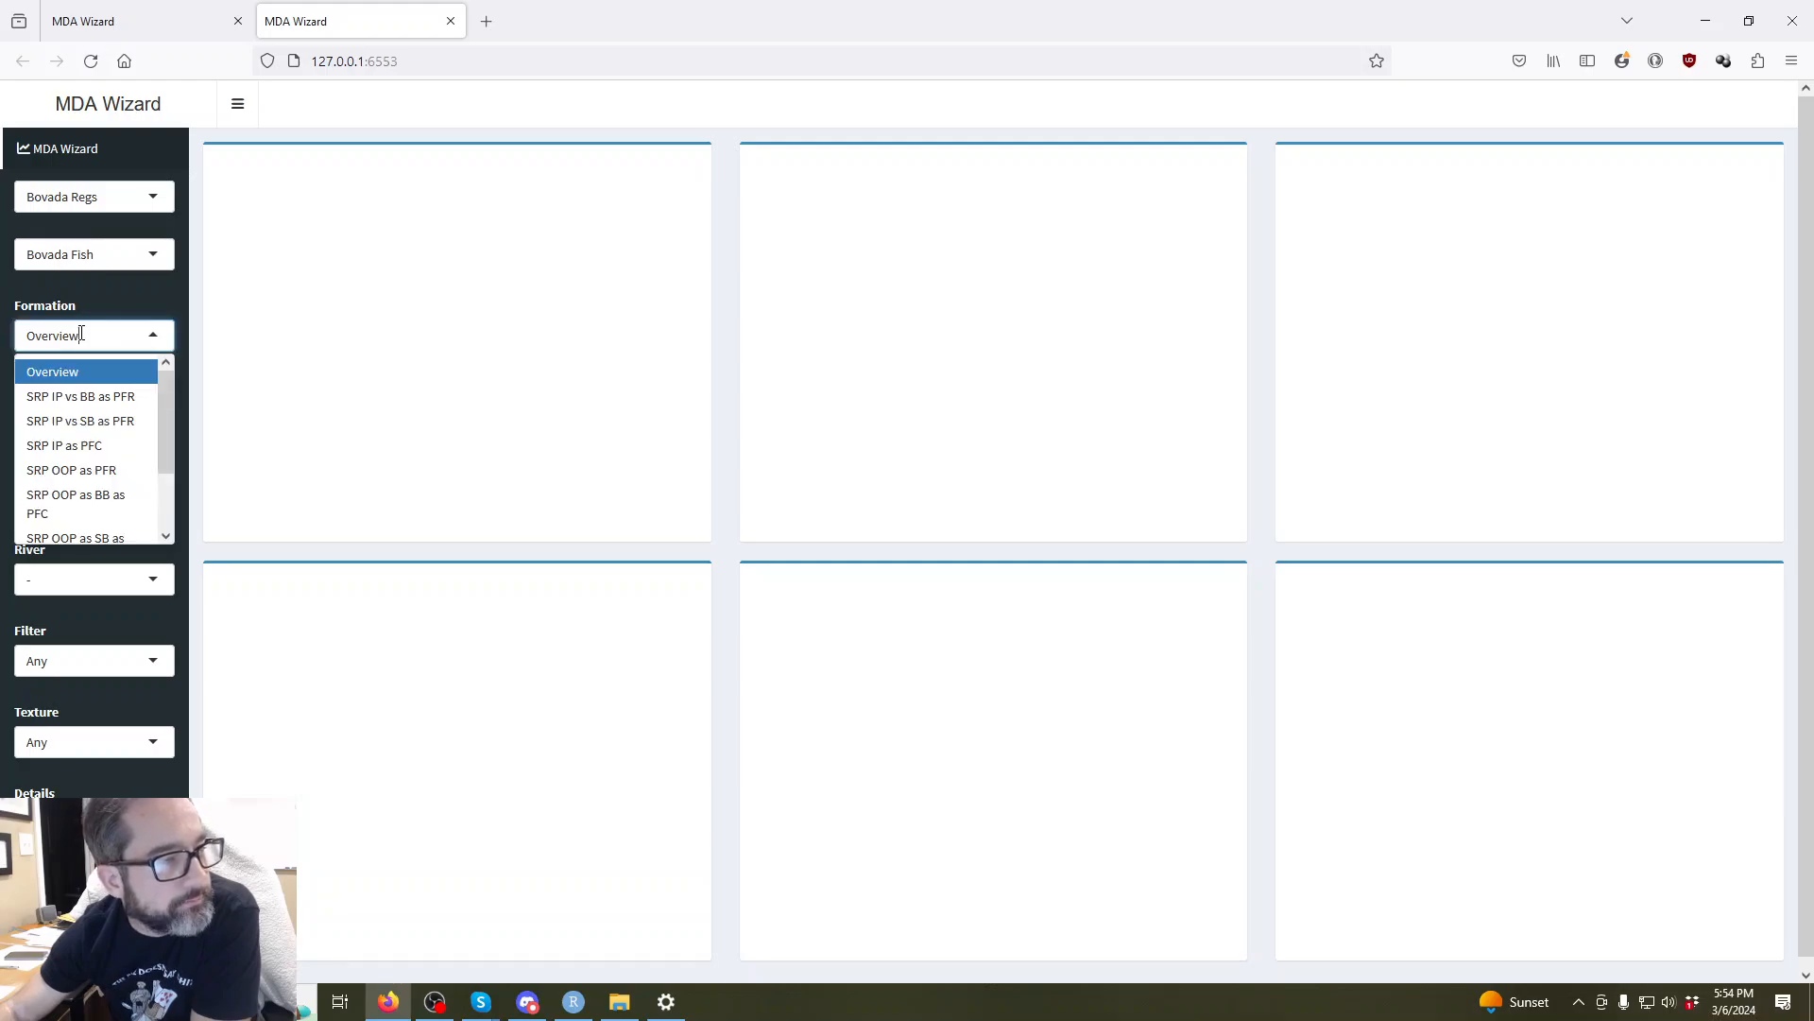
{"action": "scroll", "coordinate": [105, 454], "scroll_direction": "down", "scroll_amount": 2}
{"action": "left_click", "coordinate": [110, 463]}
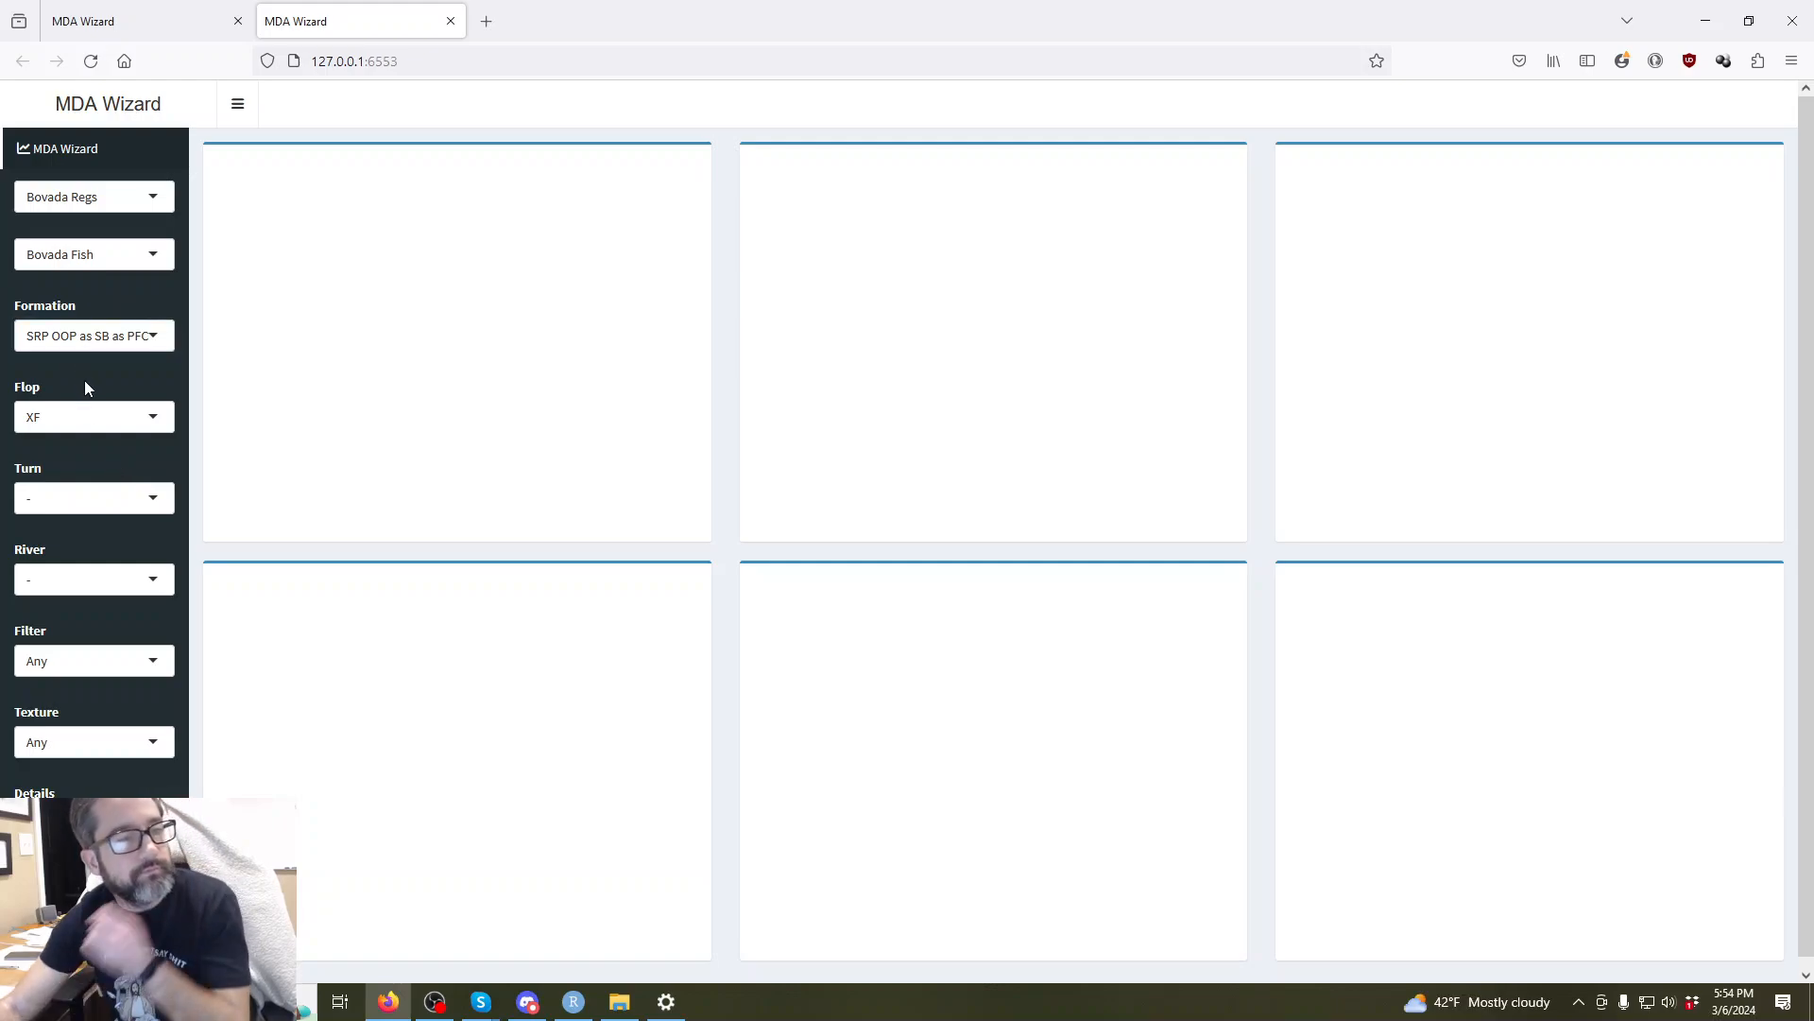
{"action": "left_click", "coordinate": [93, 428]}
{"action": "left_click", "coordinate": [56, 550]}
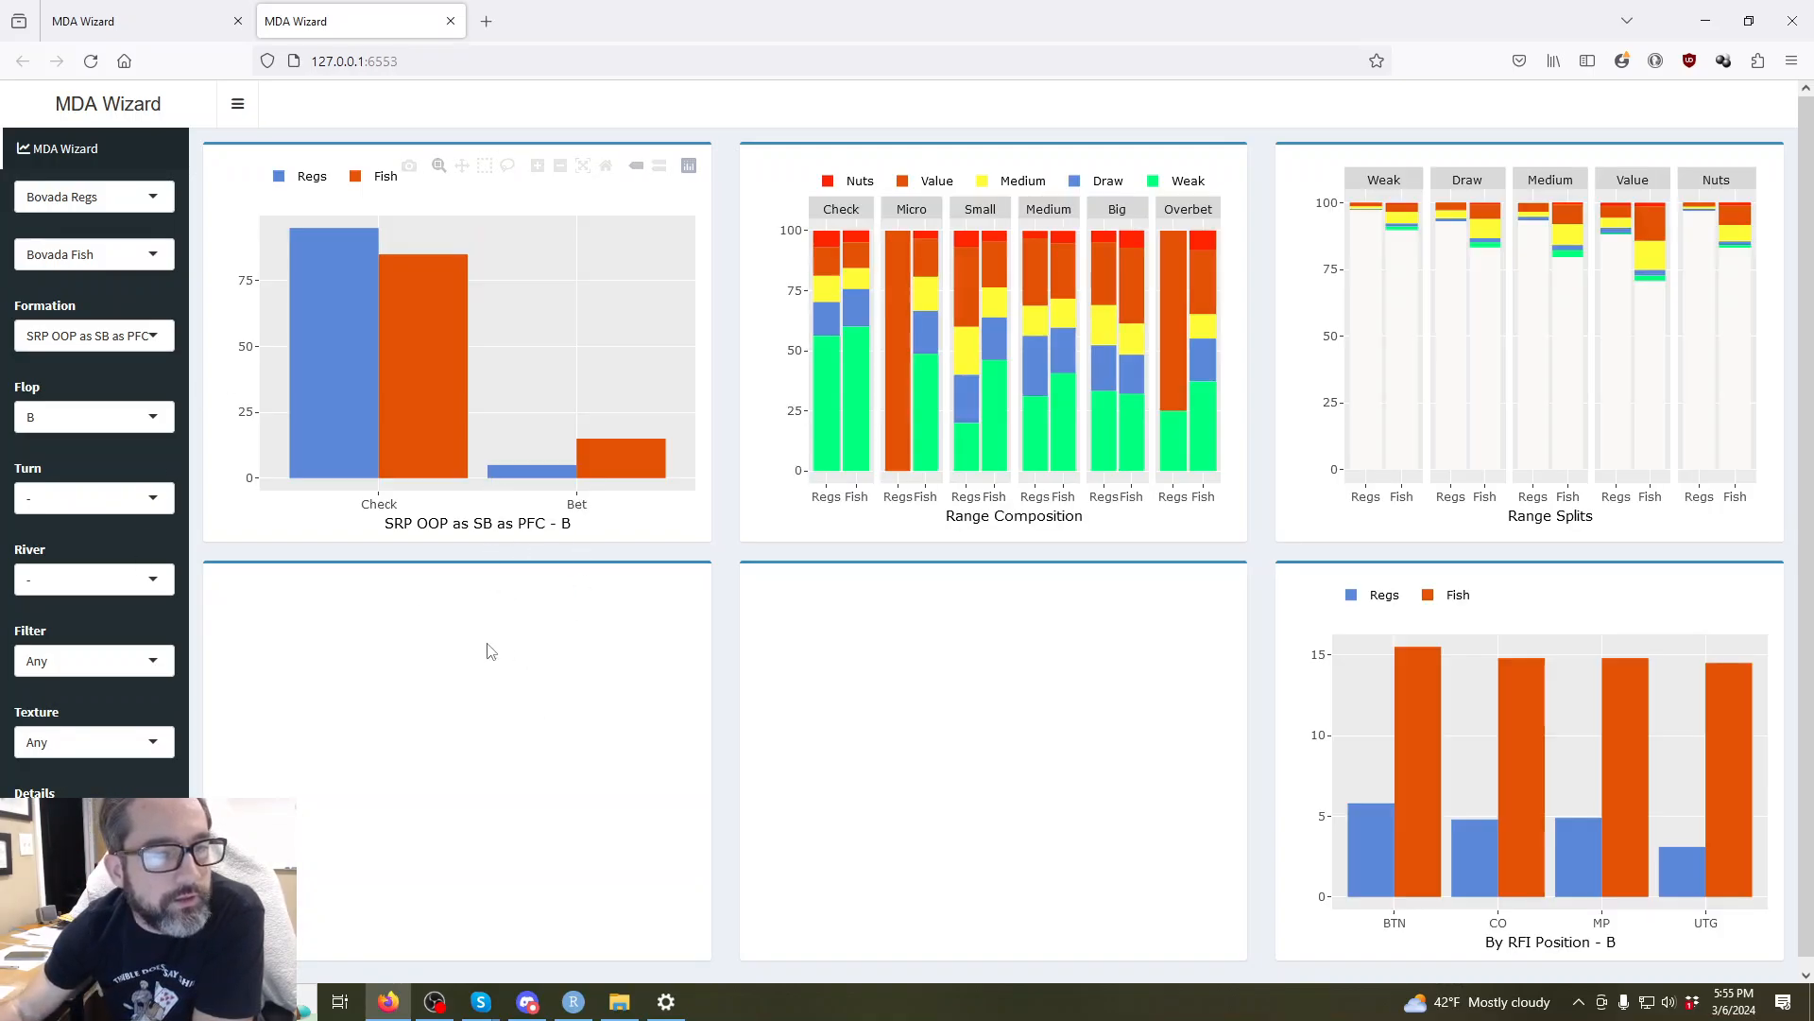
{"action": "mouse_move", "coordinate": [626, 461]}
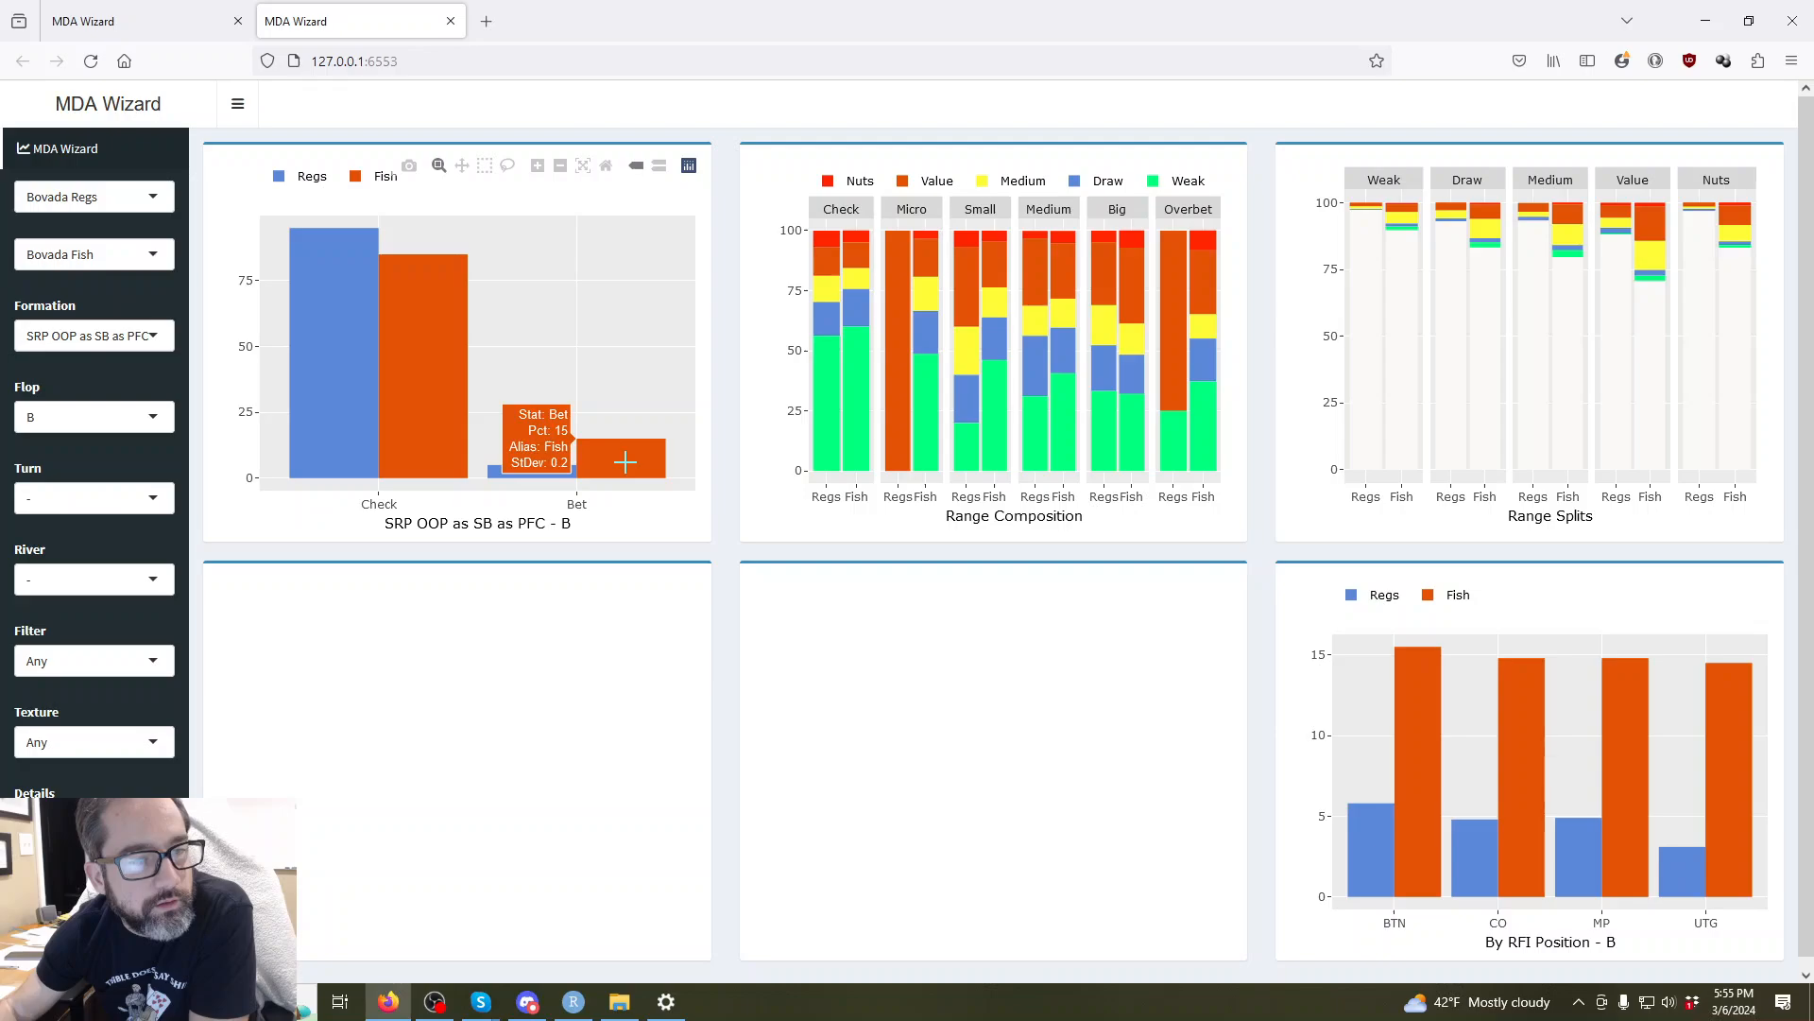
{"action": "mouse_move", "coordinate": [445, 377]}
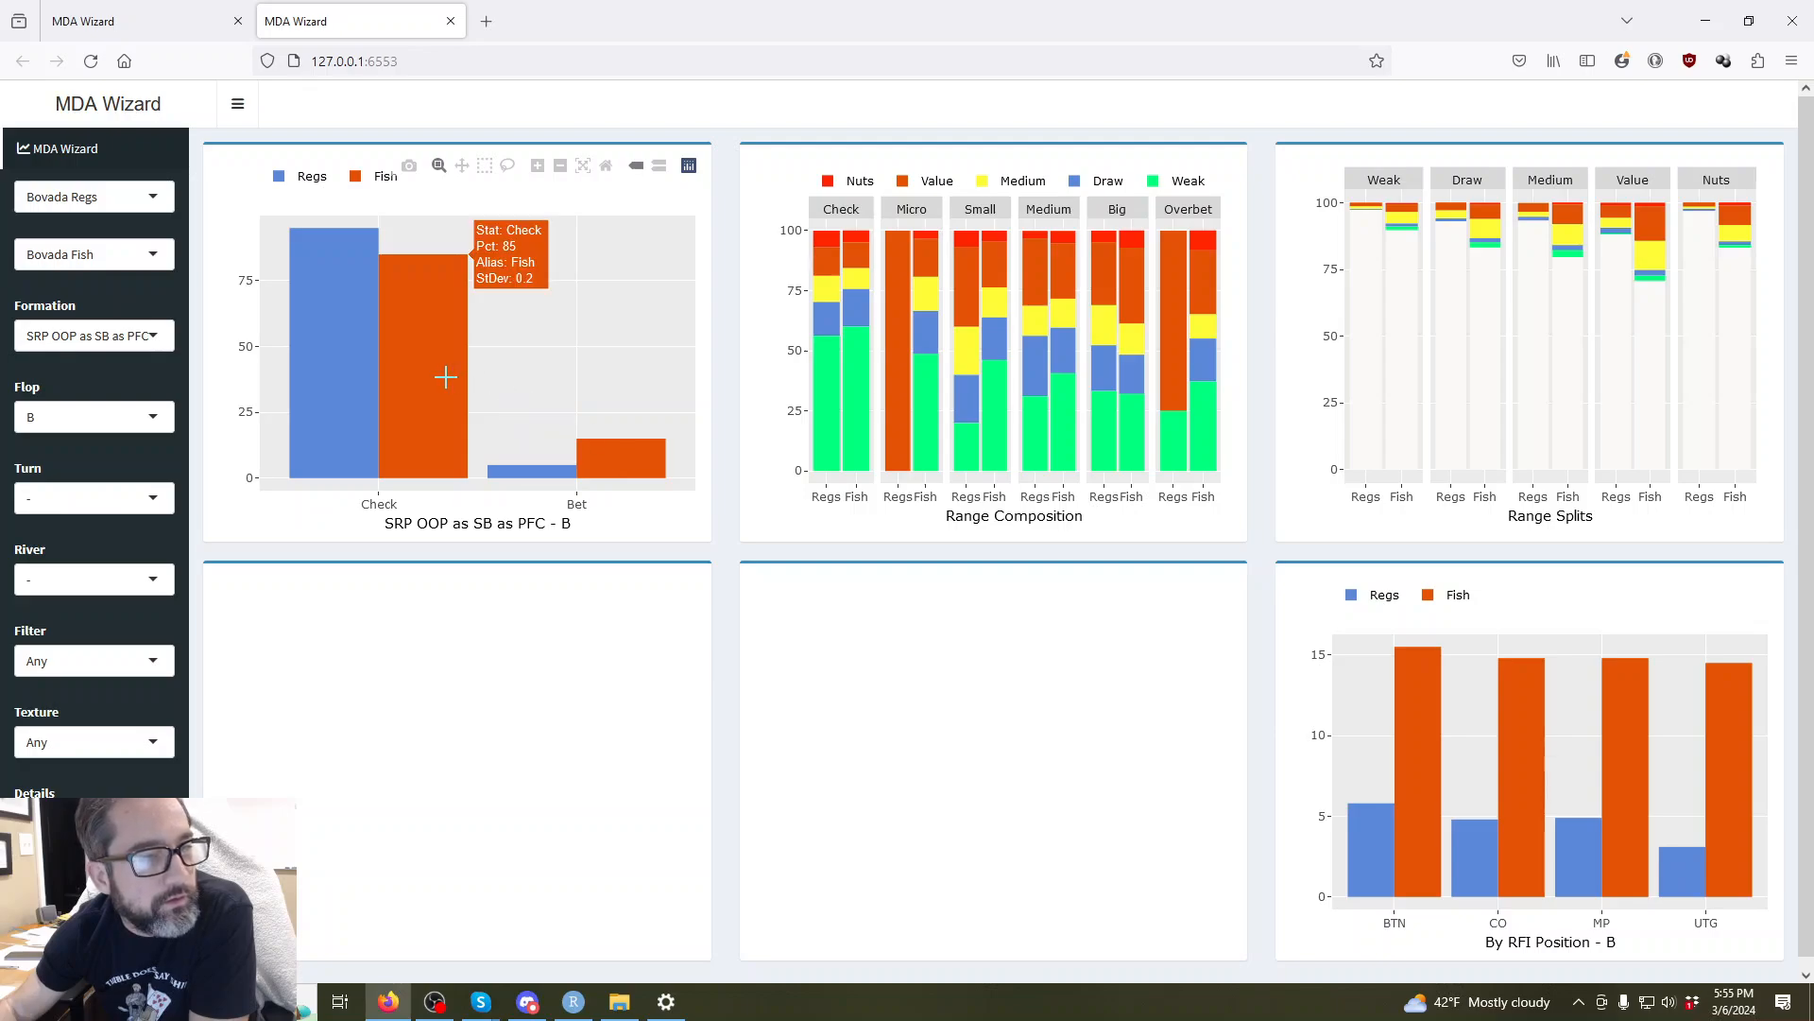
{"action": "mouse_move", "coordinate": [325, 371]}
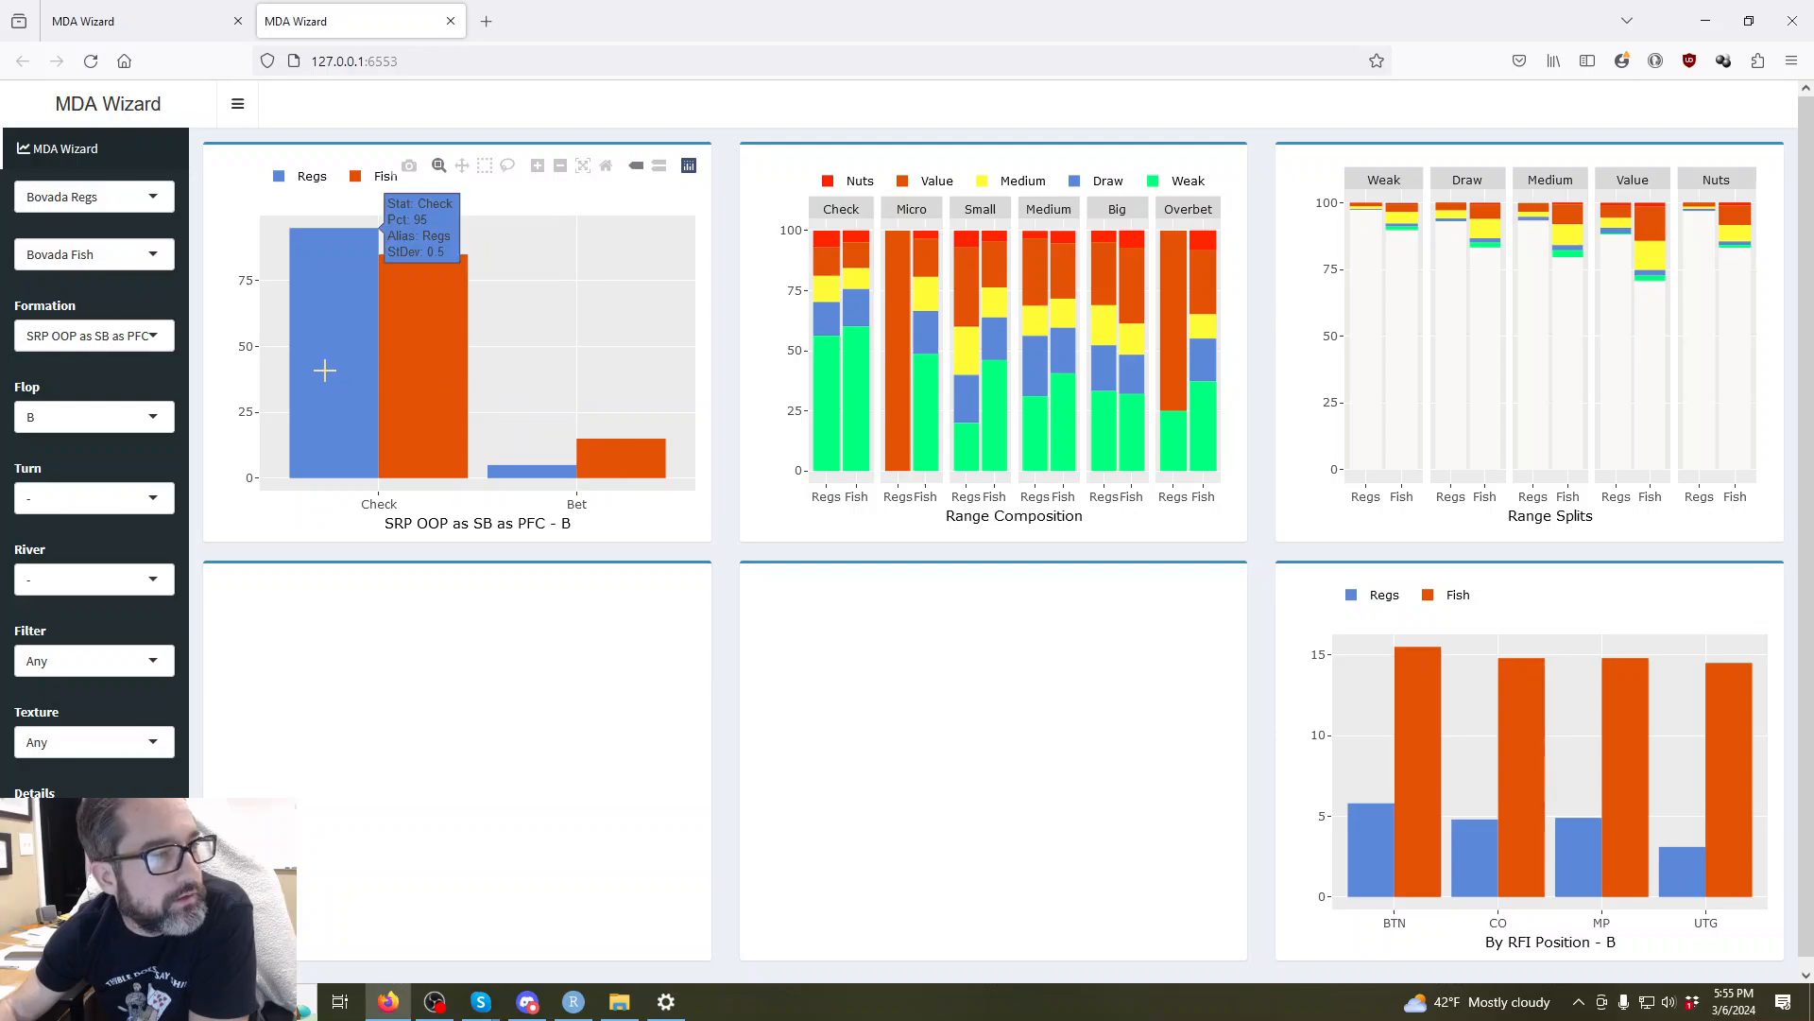
Switch the formation to SRP BvB as PFR and compare both pools' flop check and bet frequencies.
{"action": "left_click", "coordinate": [78, 342]}
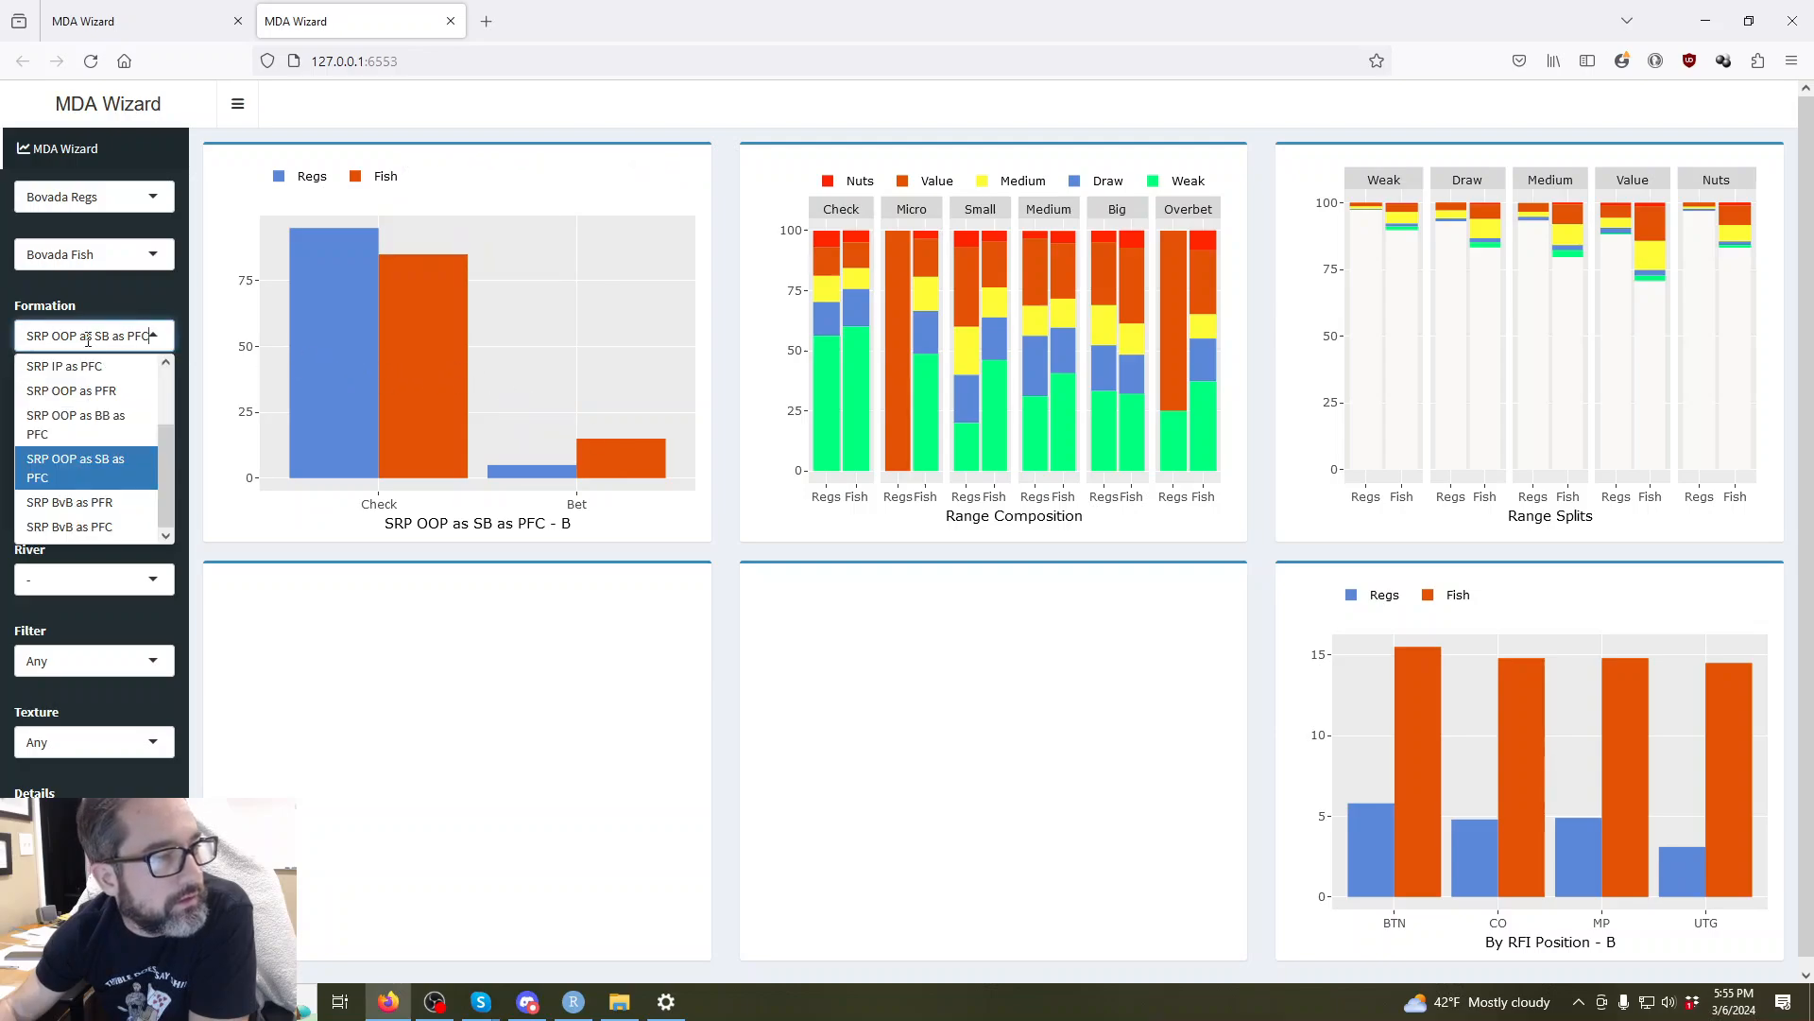
{"action": "left_click", "coordinate": [98, 505]}
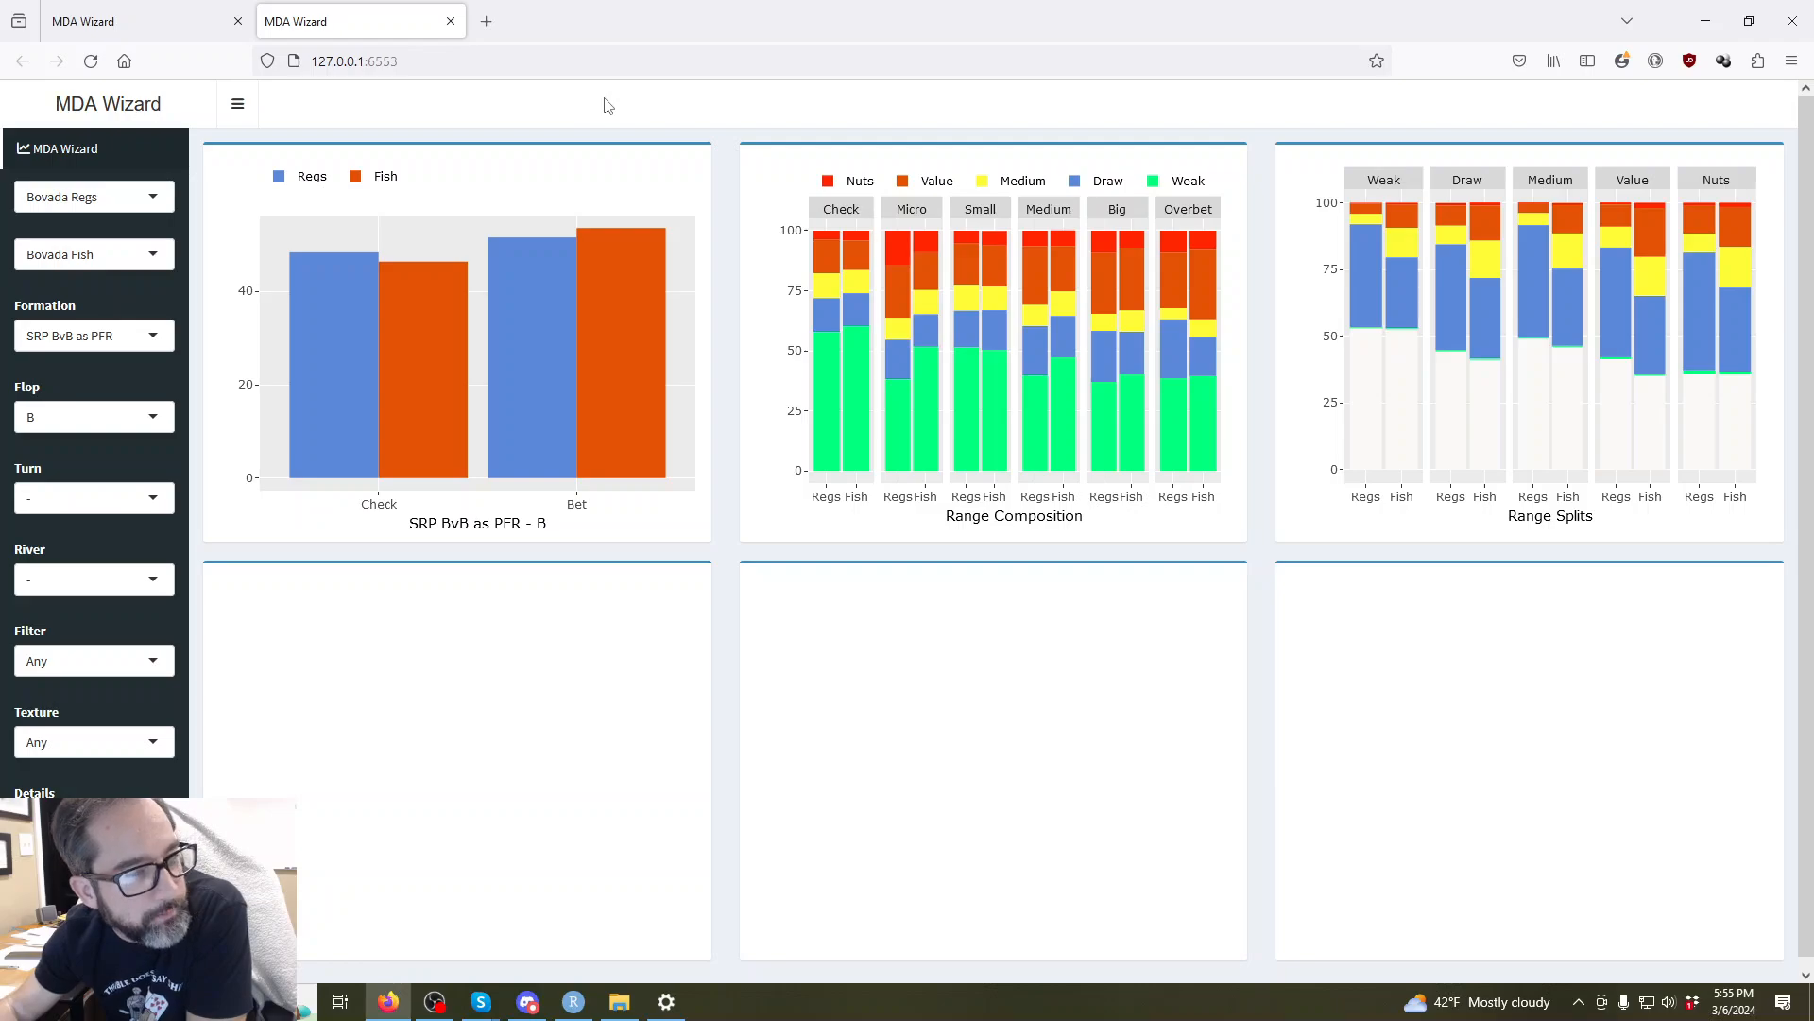
{"action": "mouse_move", "coordinate": [429, 330]}
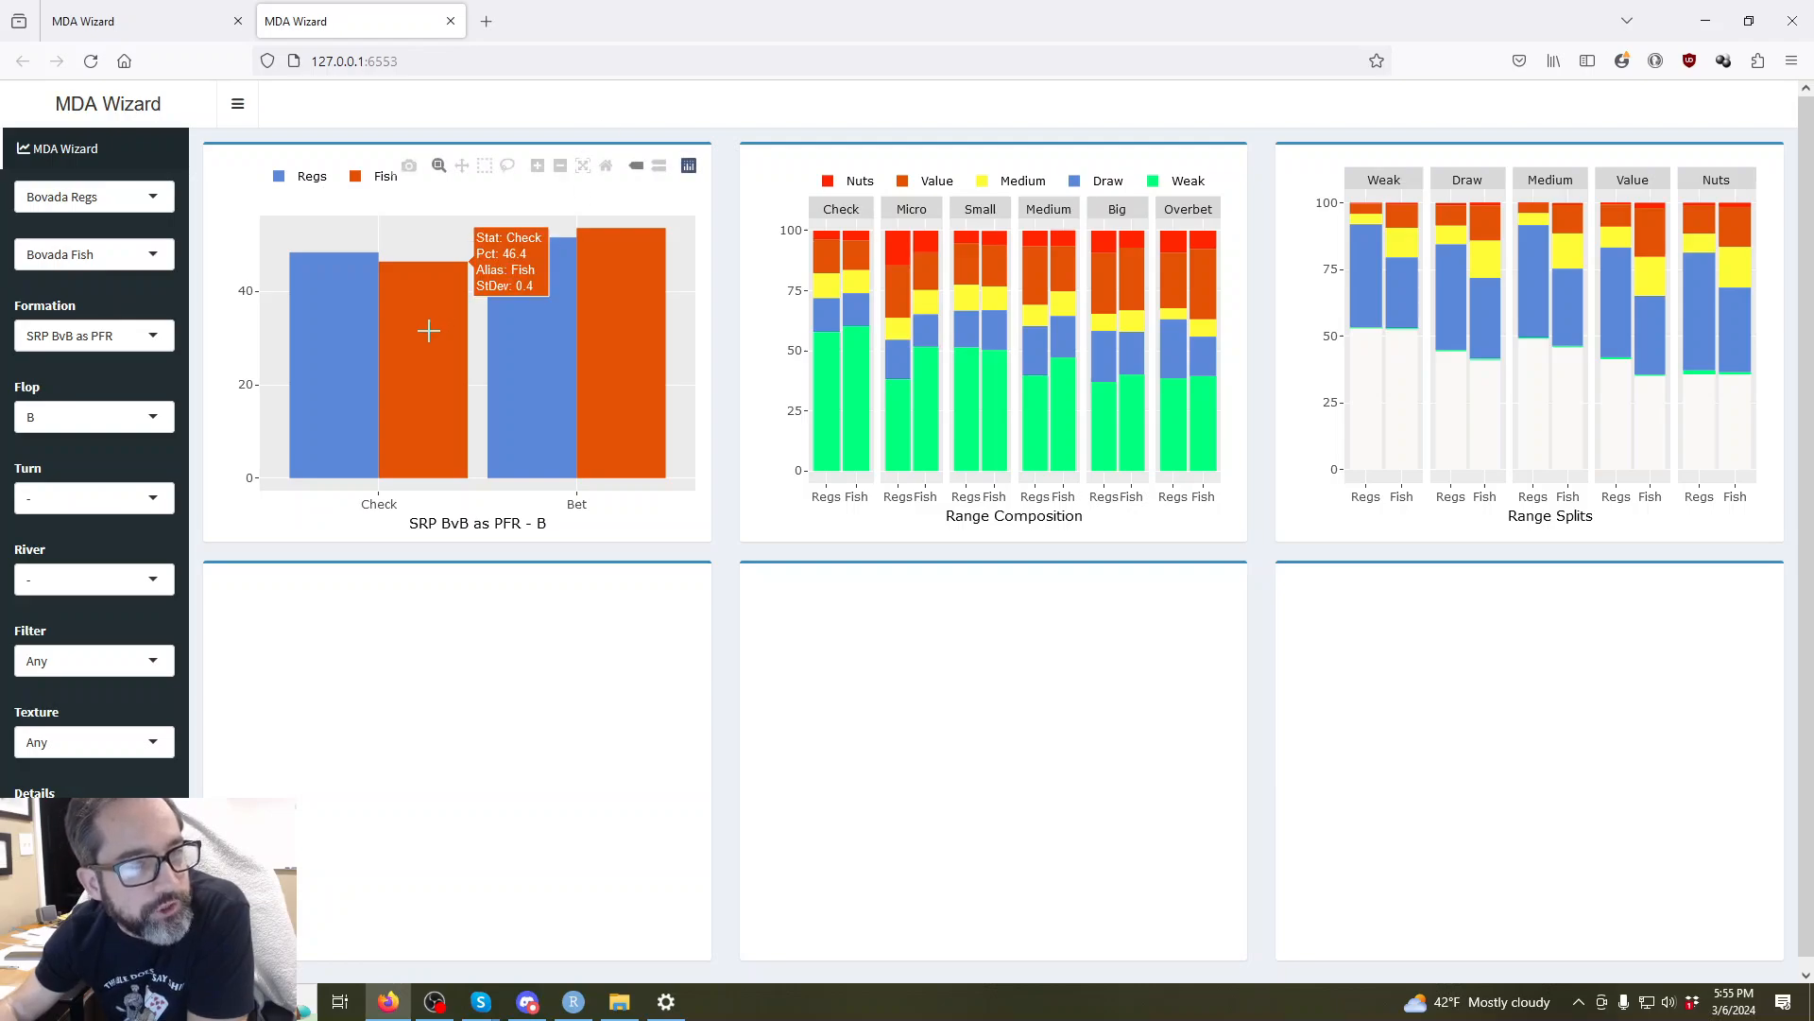
{"action": "mouse_move", "coordinate": [636, 340]}
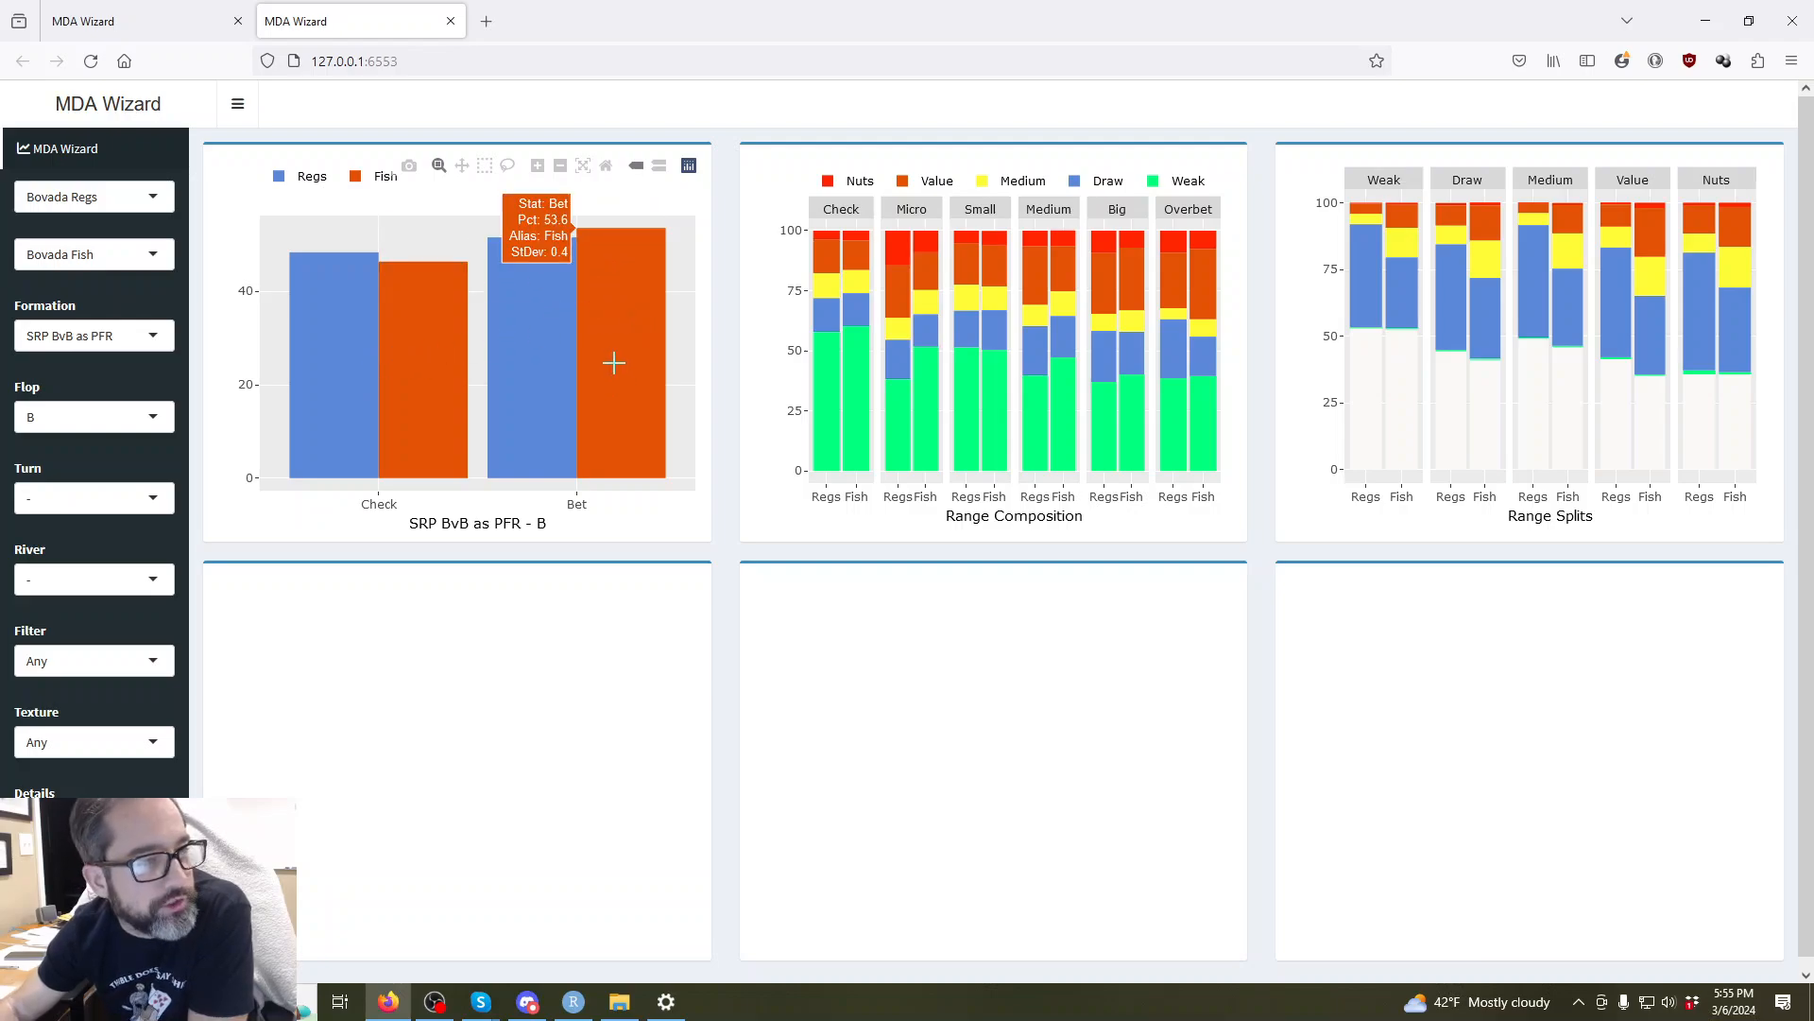
Set the turn action to B for the BvB line and apply a bet-size filter to the B-B comparison.
{"action": "left_click", "coordinate": [113, 498]}
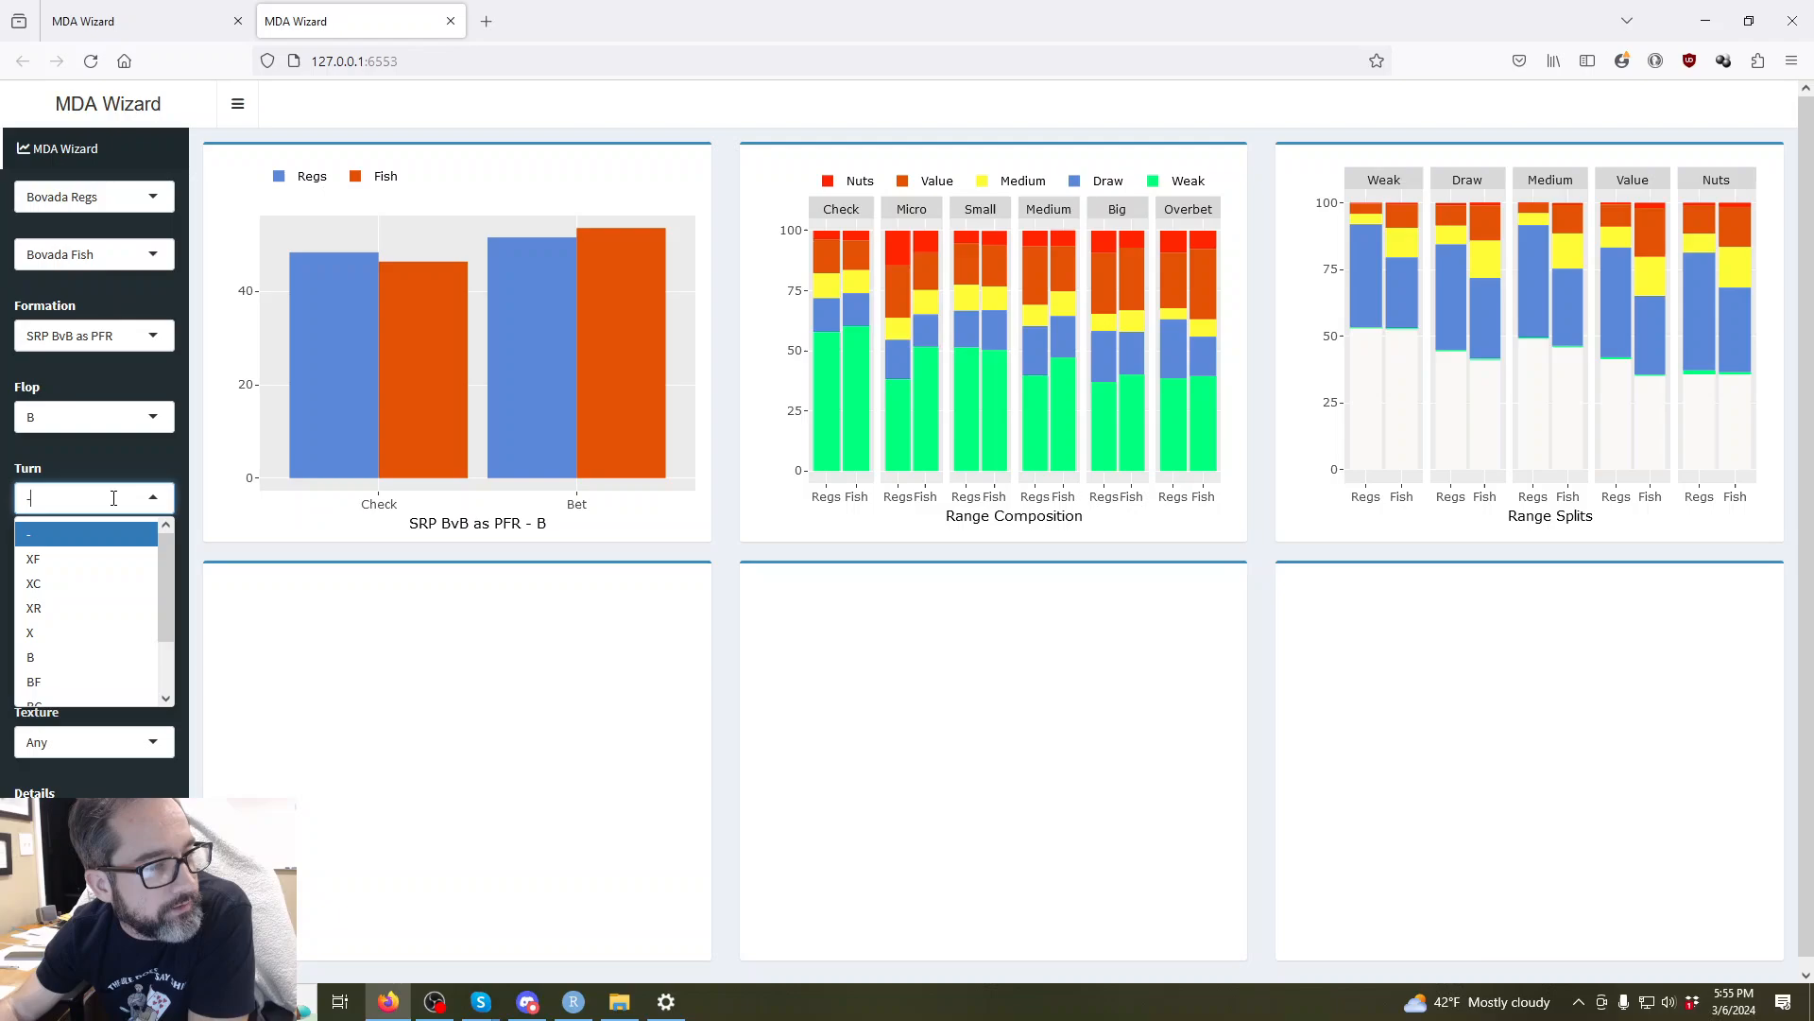
{"action": "left_click", "coordinate": [84, 657]}
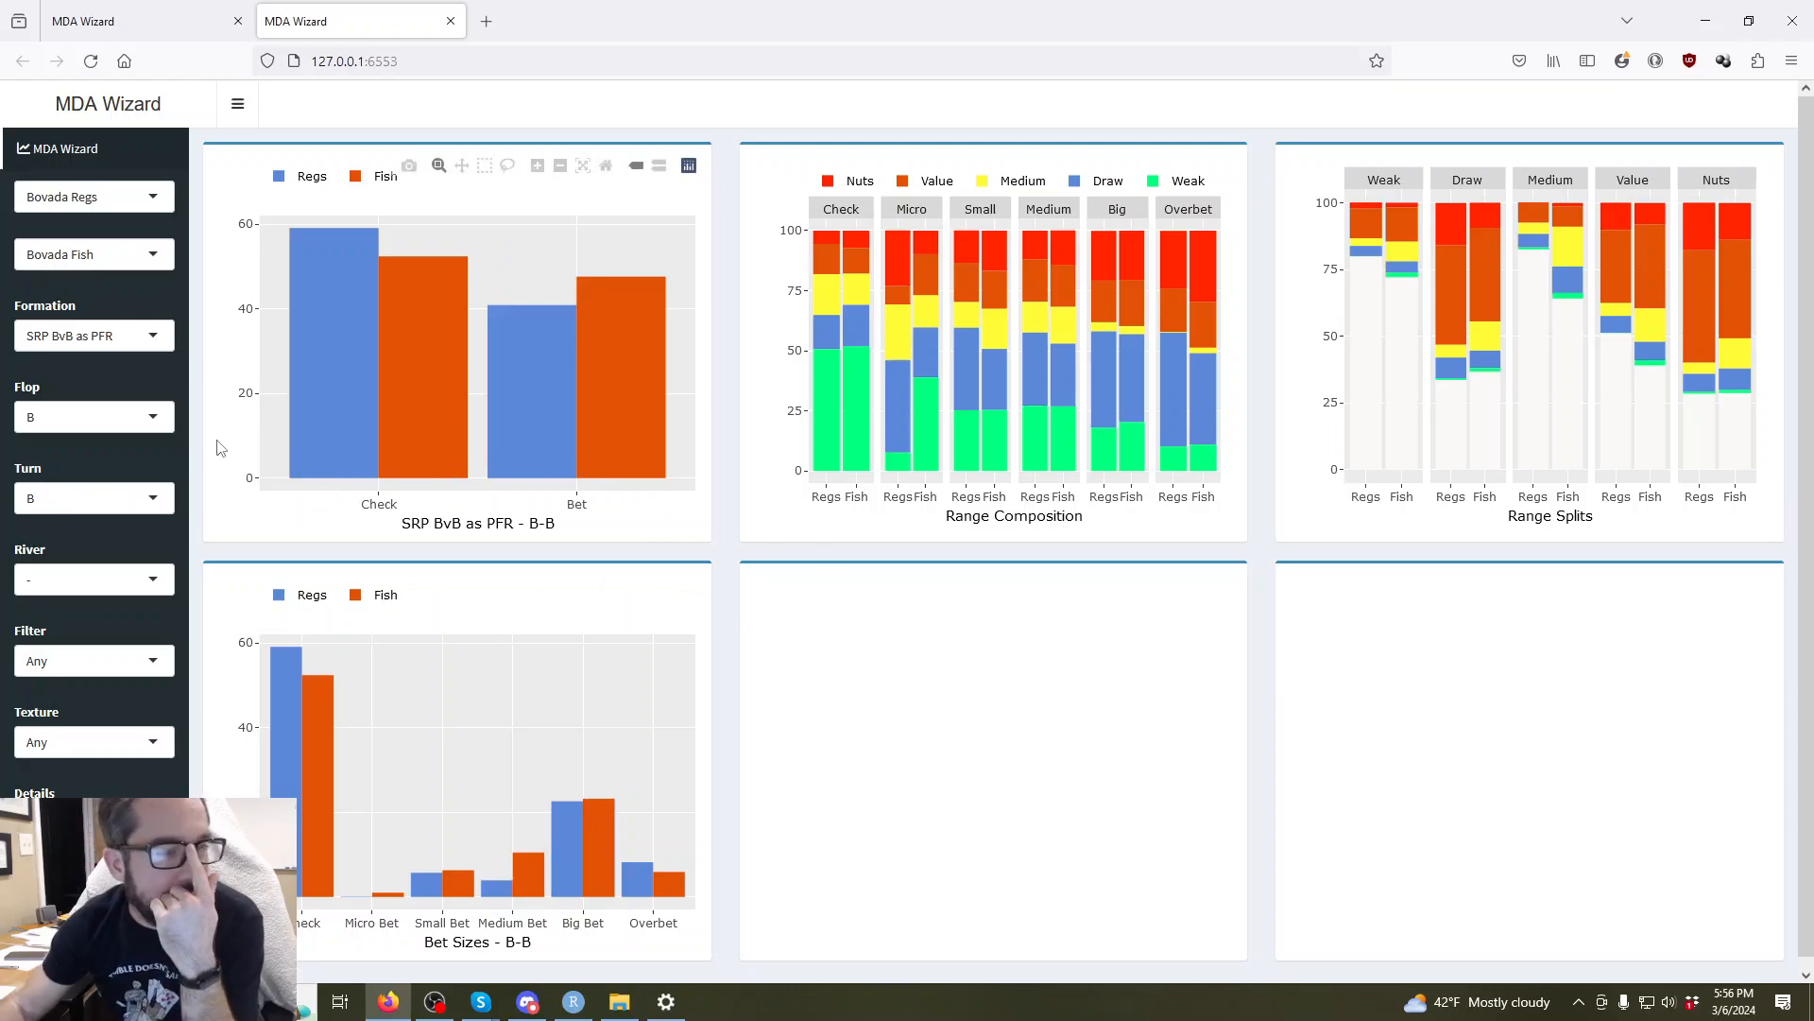
{"action": "left_click", "coordinate": [159, 659]}
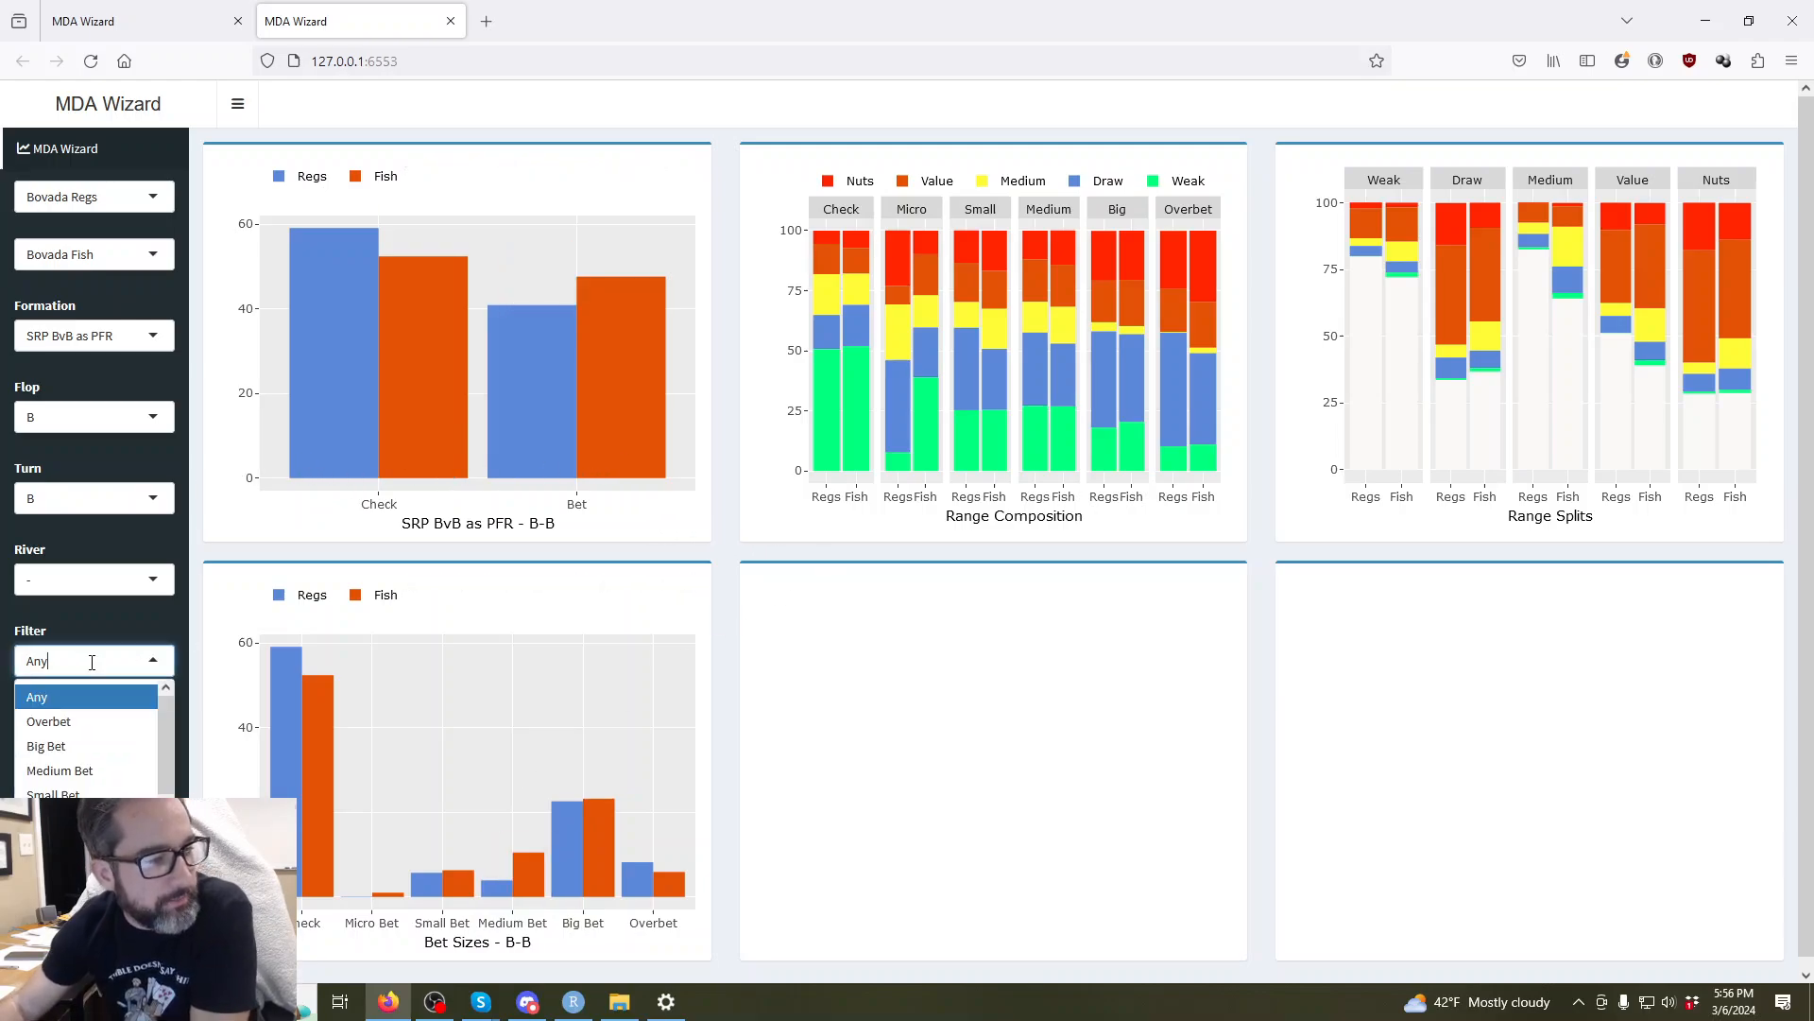
{"action": "left_click", "coordinate": [94, 723]}
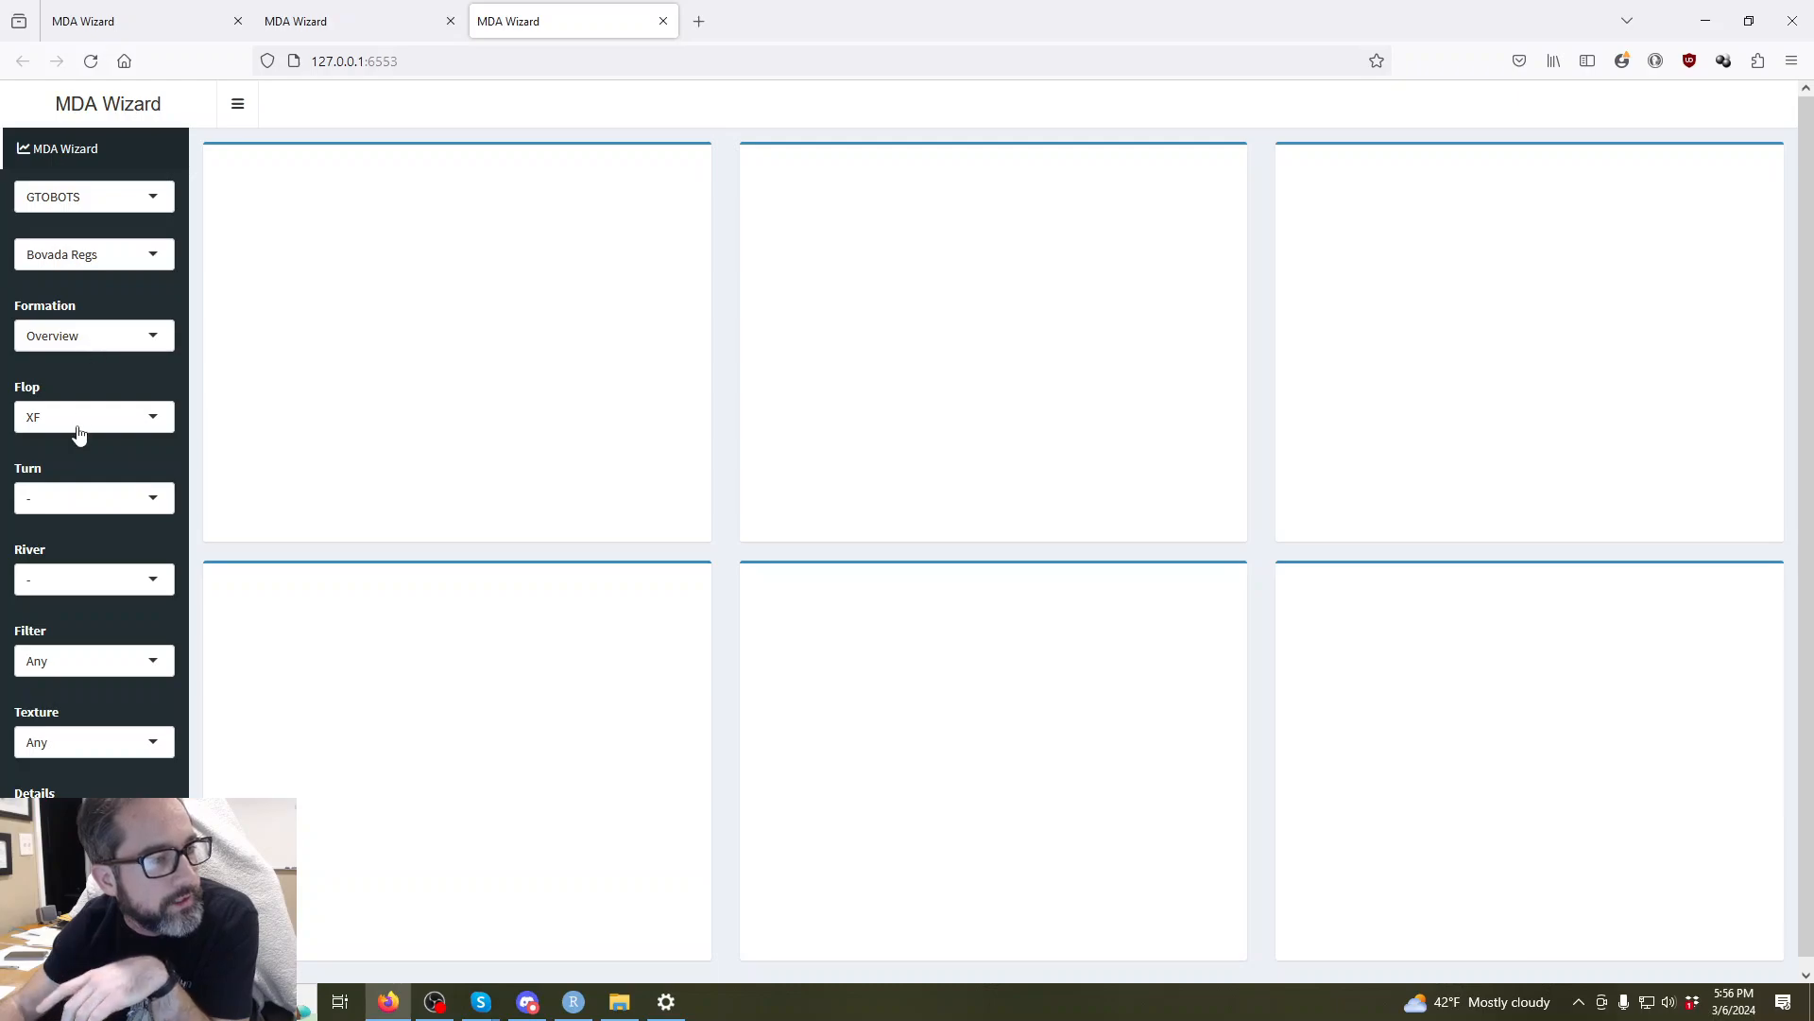
Set the turn to X, the river to B and the filter to After Small Bet in a new session.
{"action": "left_click", "coordinate": [81, 500]}
{"action": "left_click", "coordinate": [56, 632]}
{"action": "left_click", "coordinate": [60, 579]}
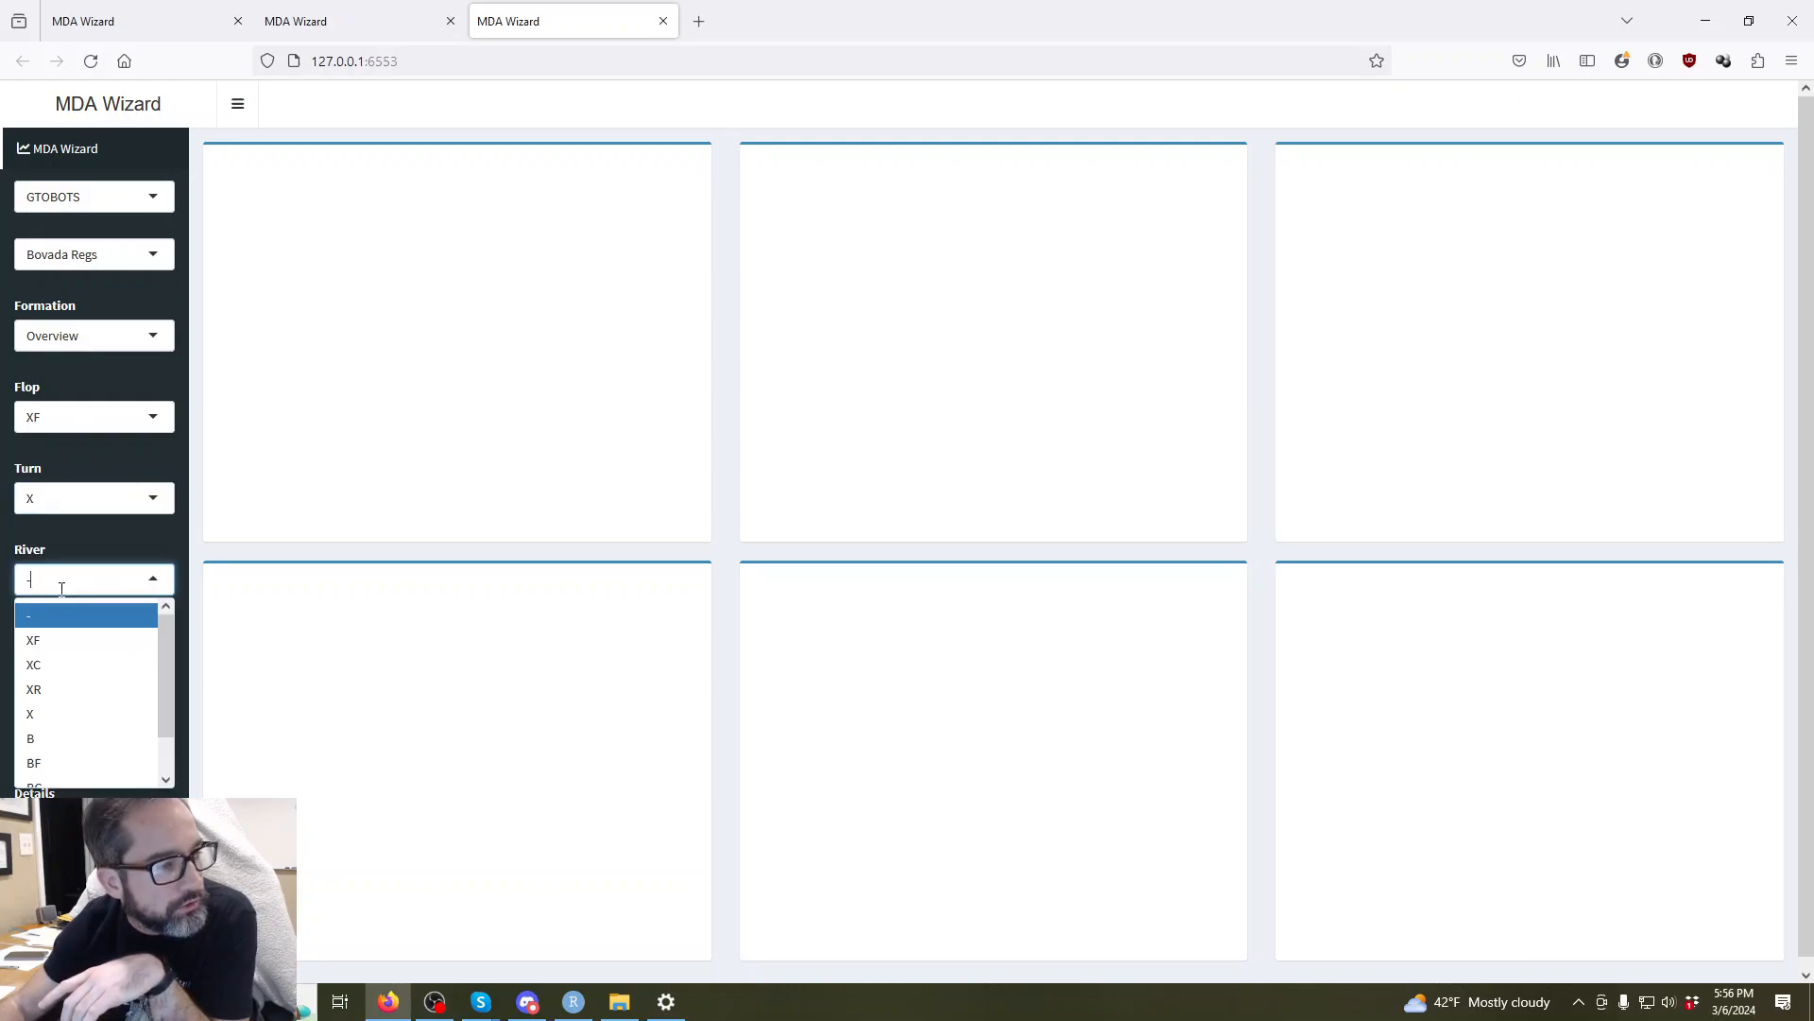
{"action": "left_click", "coordinate": [61, 741]}
{"action": "left_click", "coordinate": [54, 754]}
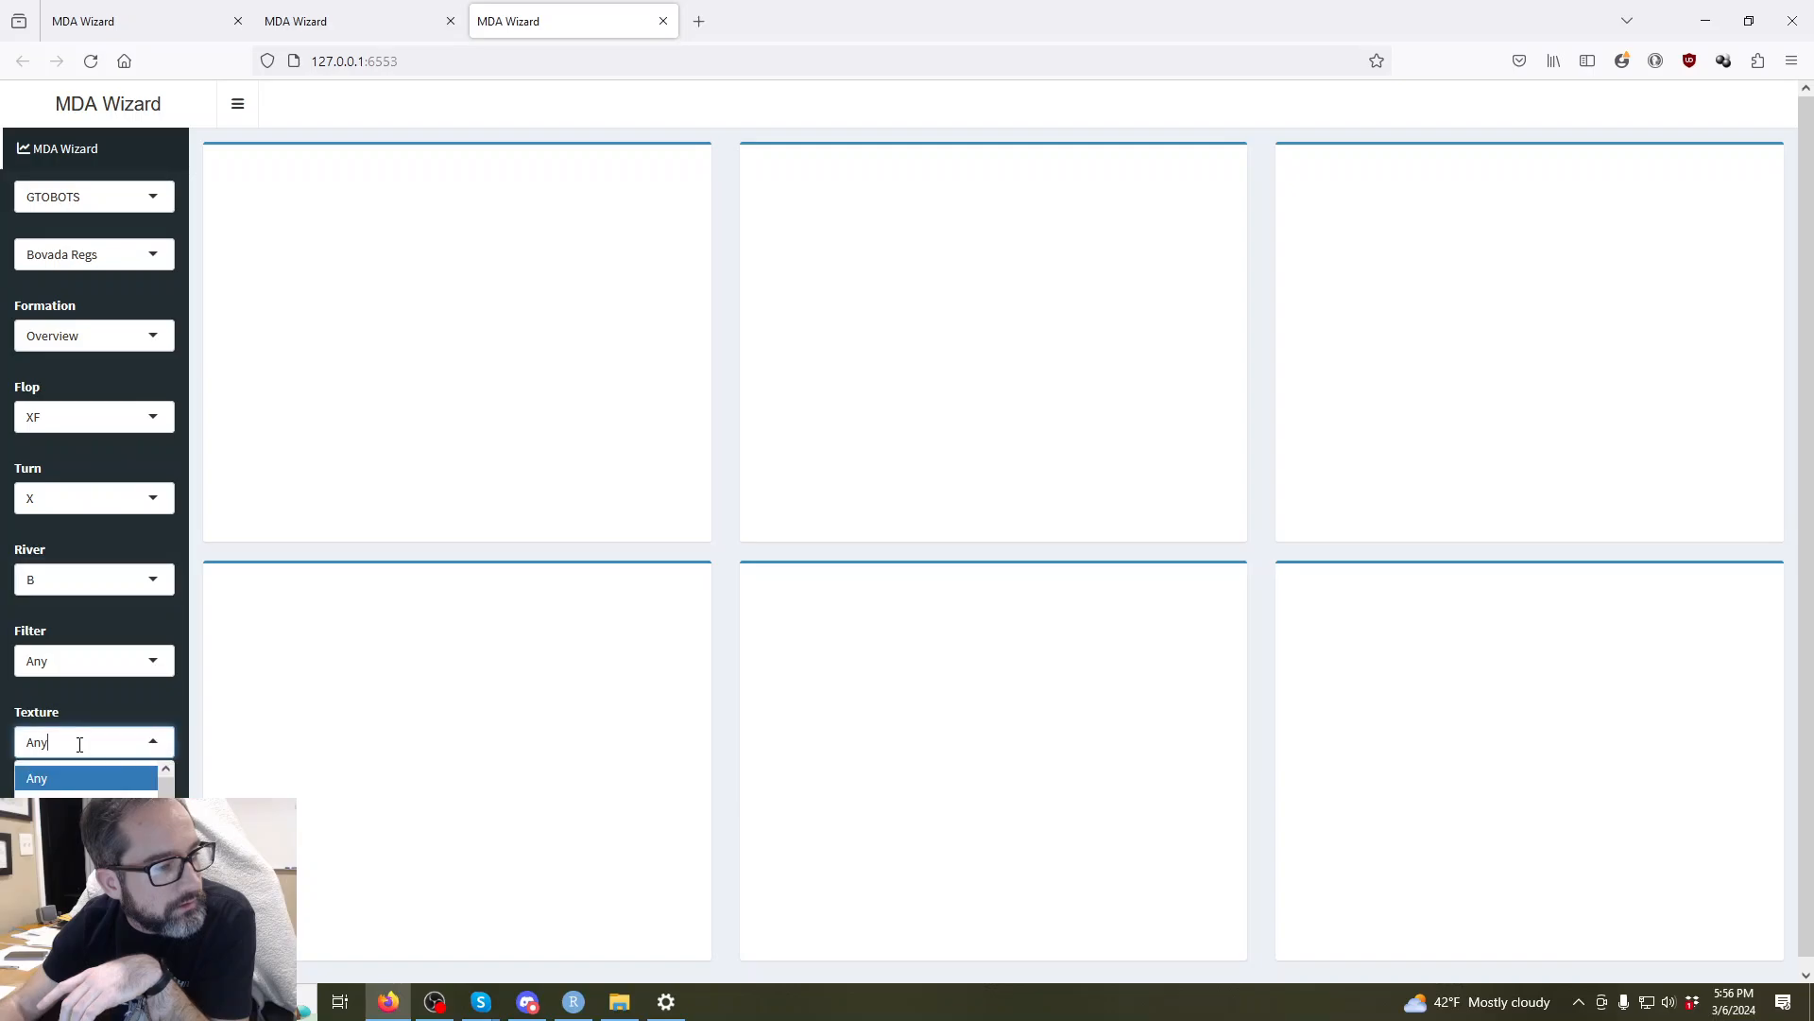
{"action": "left_click", "coordinate": [83, 714]}
{"action": "left_click", "coordinate": [81, 661]}
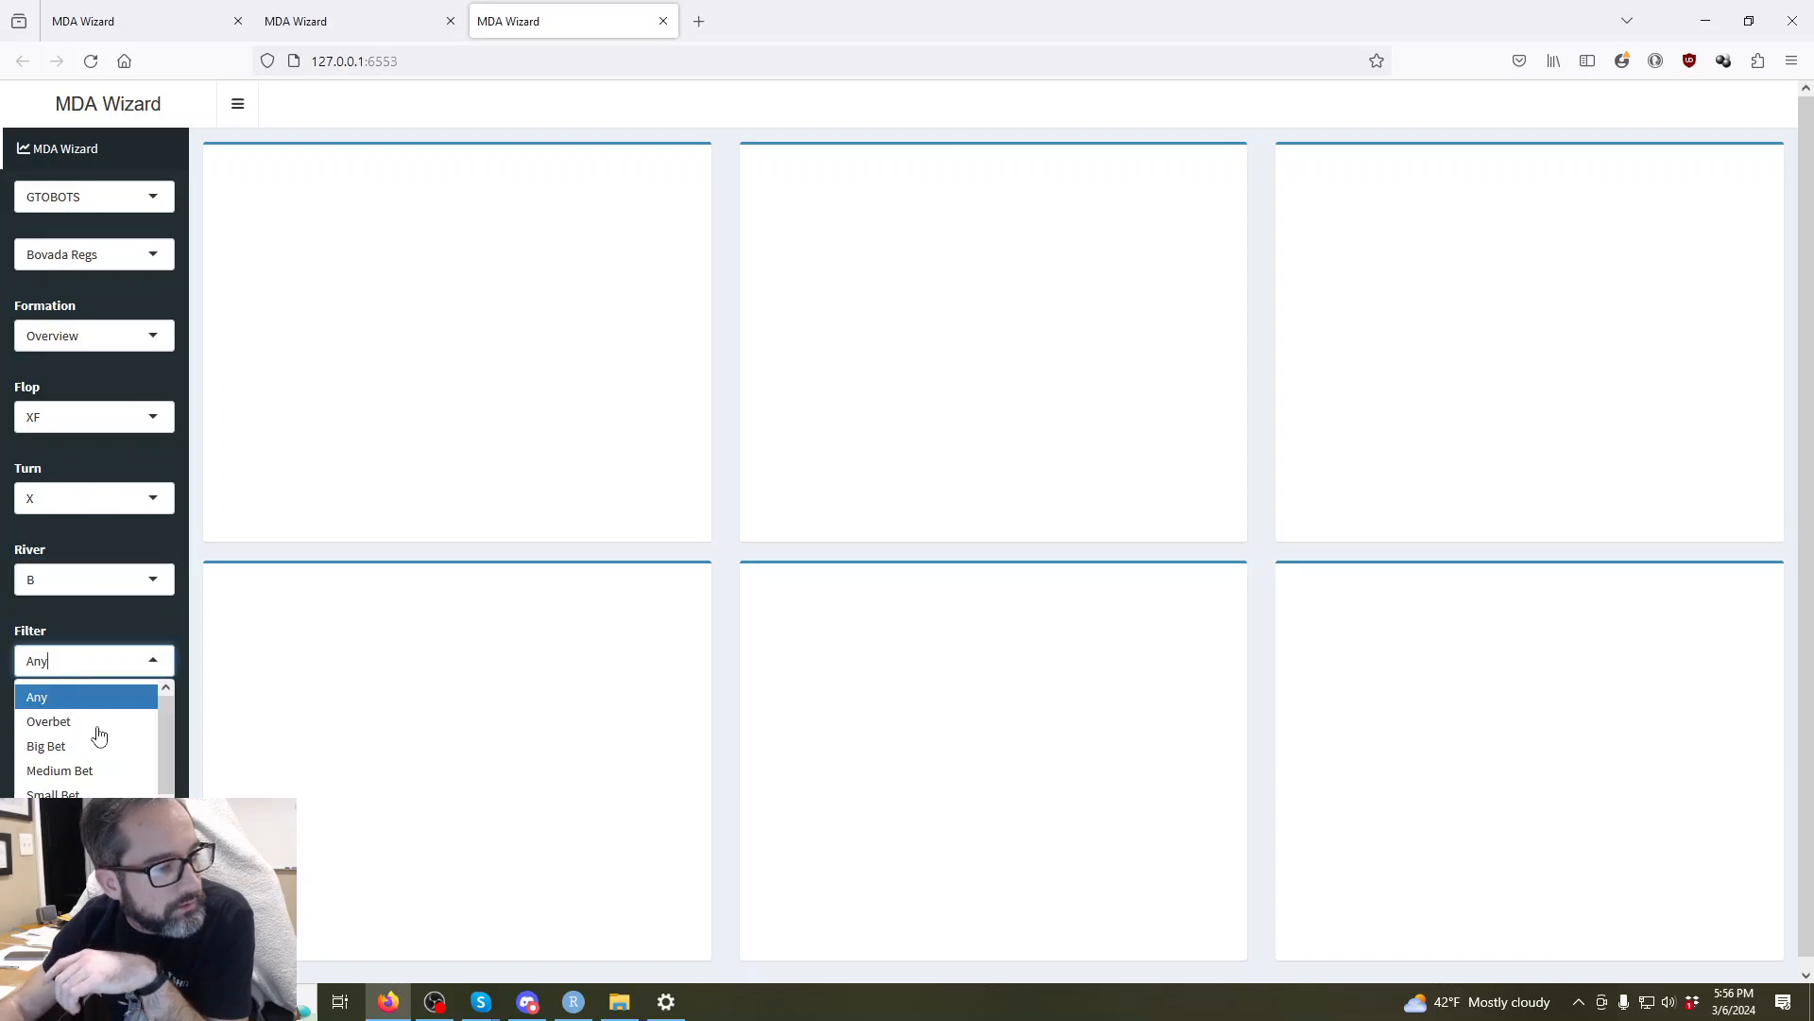
{"action": "left_click", "coordinate": [66, 718]}
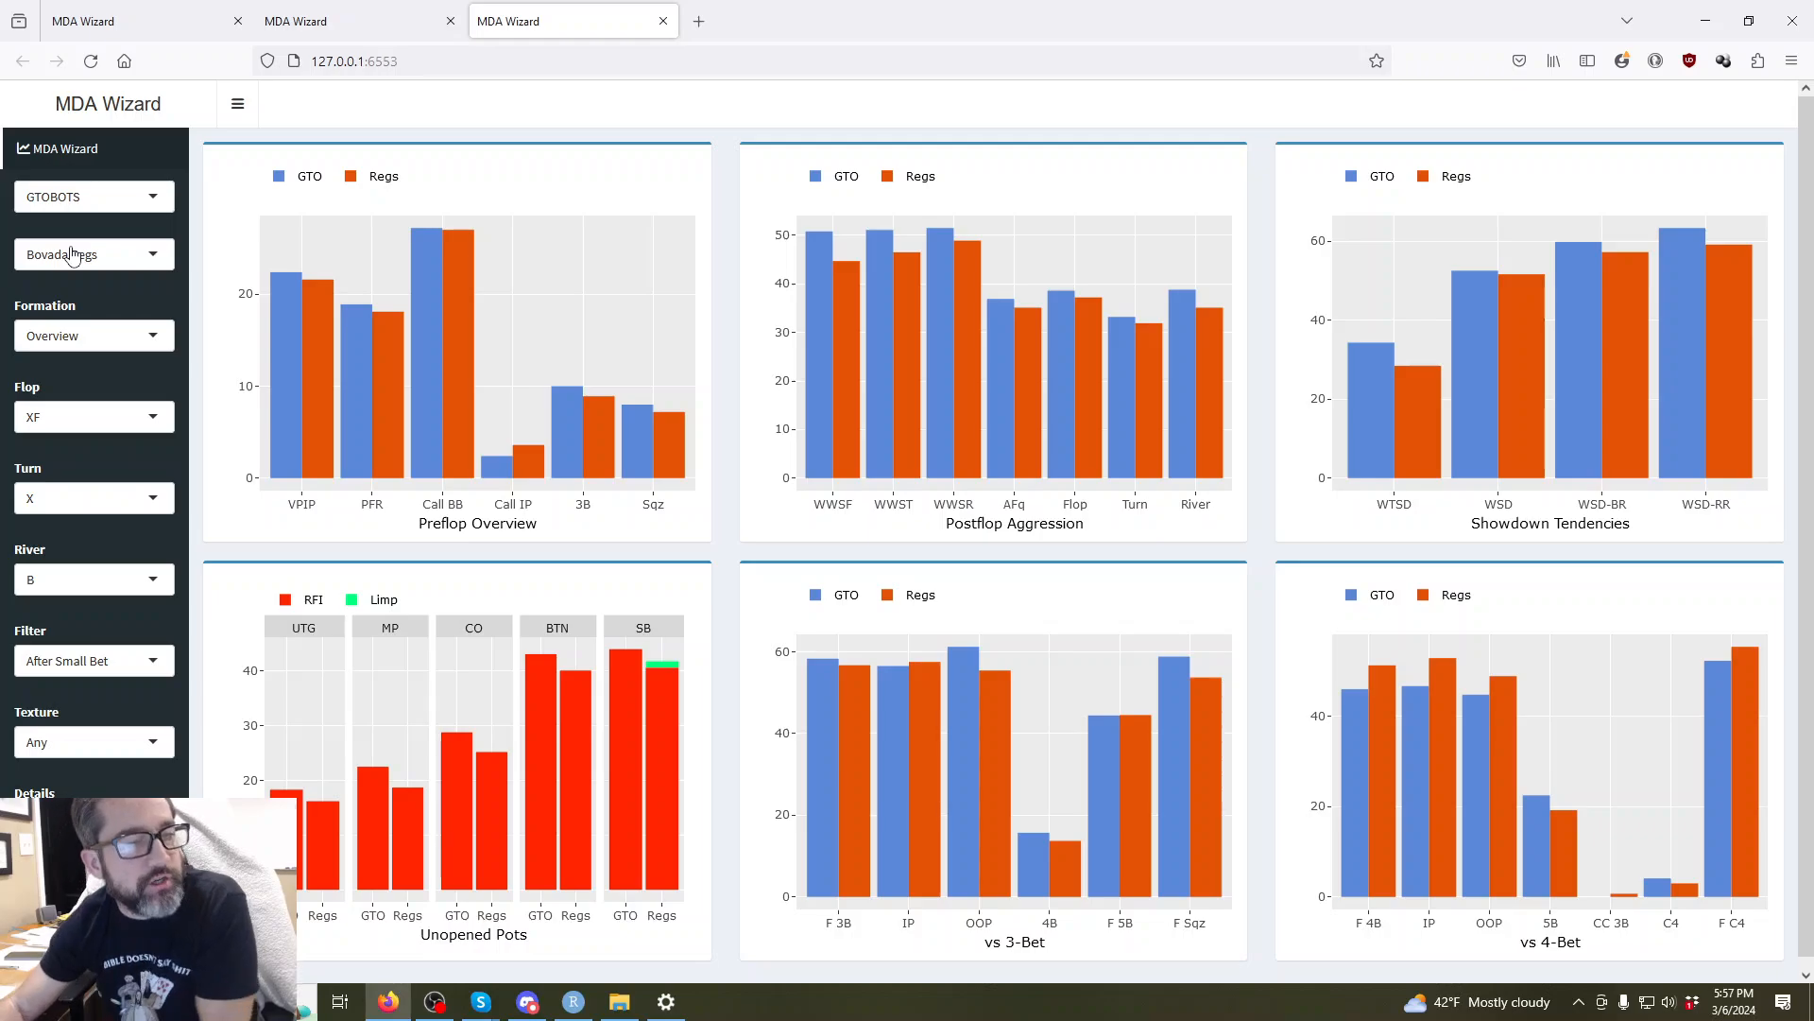
Try to load the SRP OOP as BB as PFC formation for GTOBOTS against Bovada Regs with the After Small Bet filter.
{"action": "left_click", "coordinate": [106, 338]}
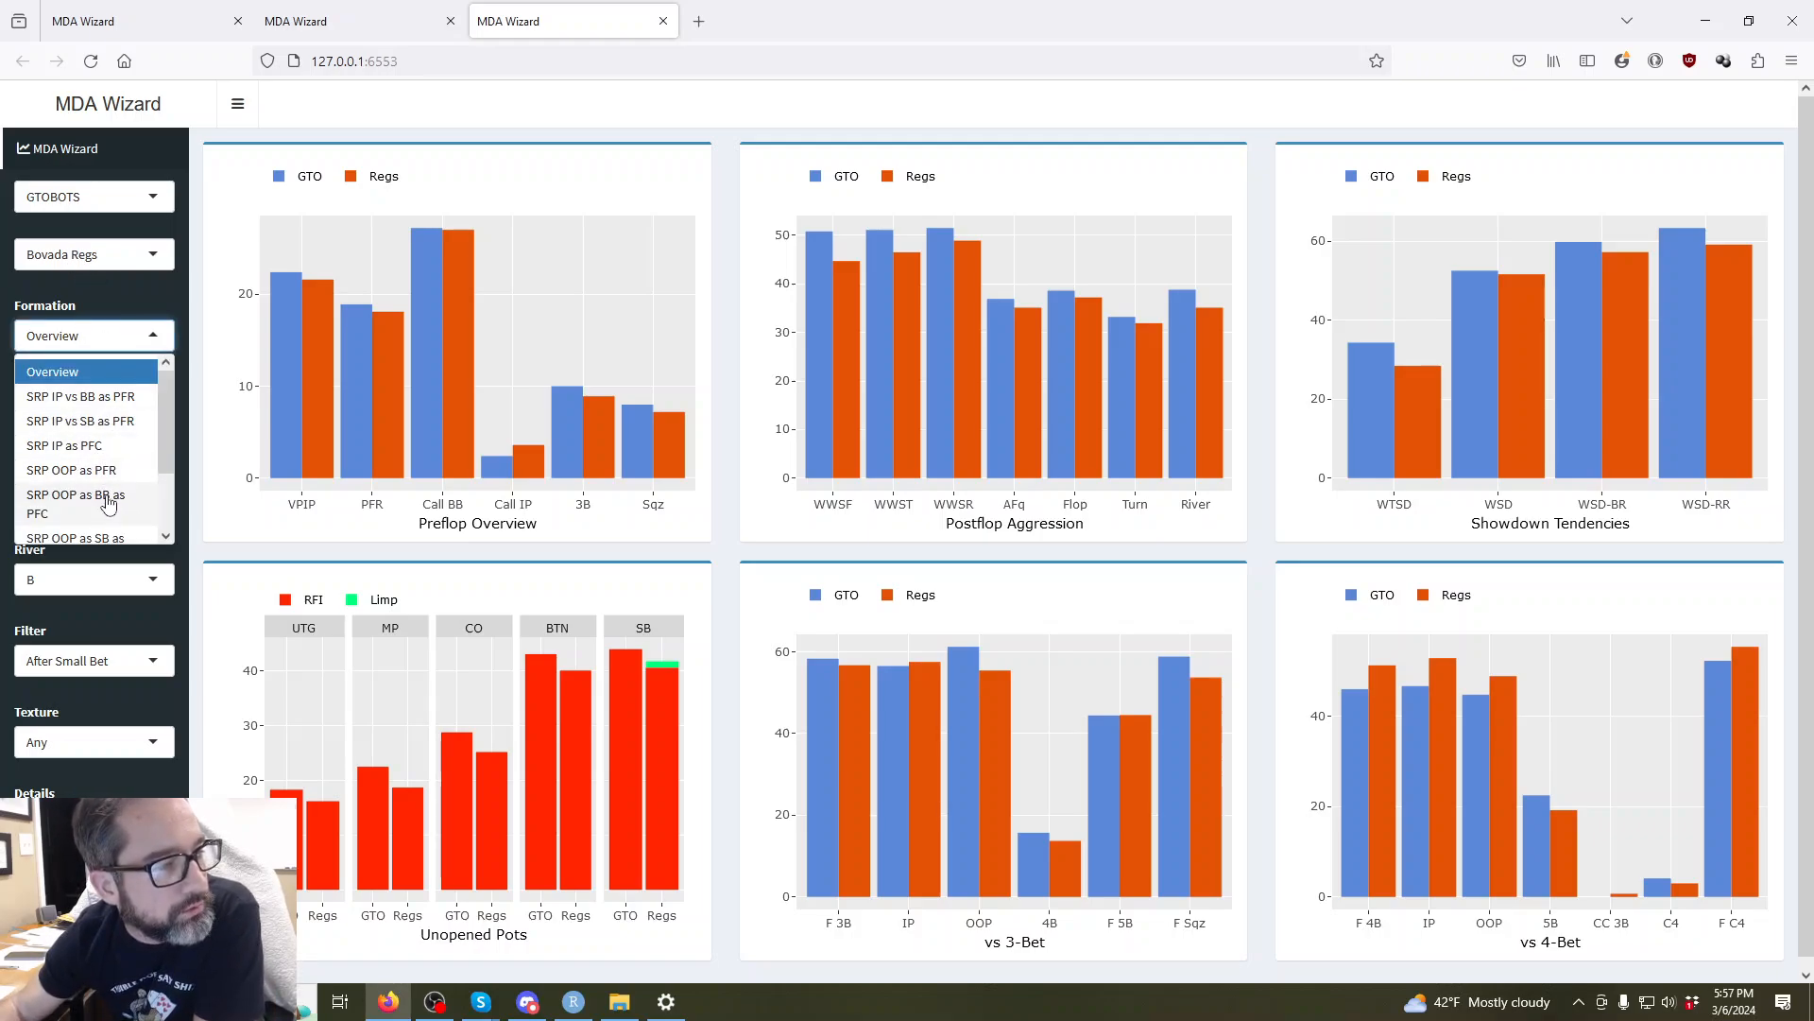
{"action": "left_click", "coordinate": [76, 501]}
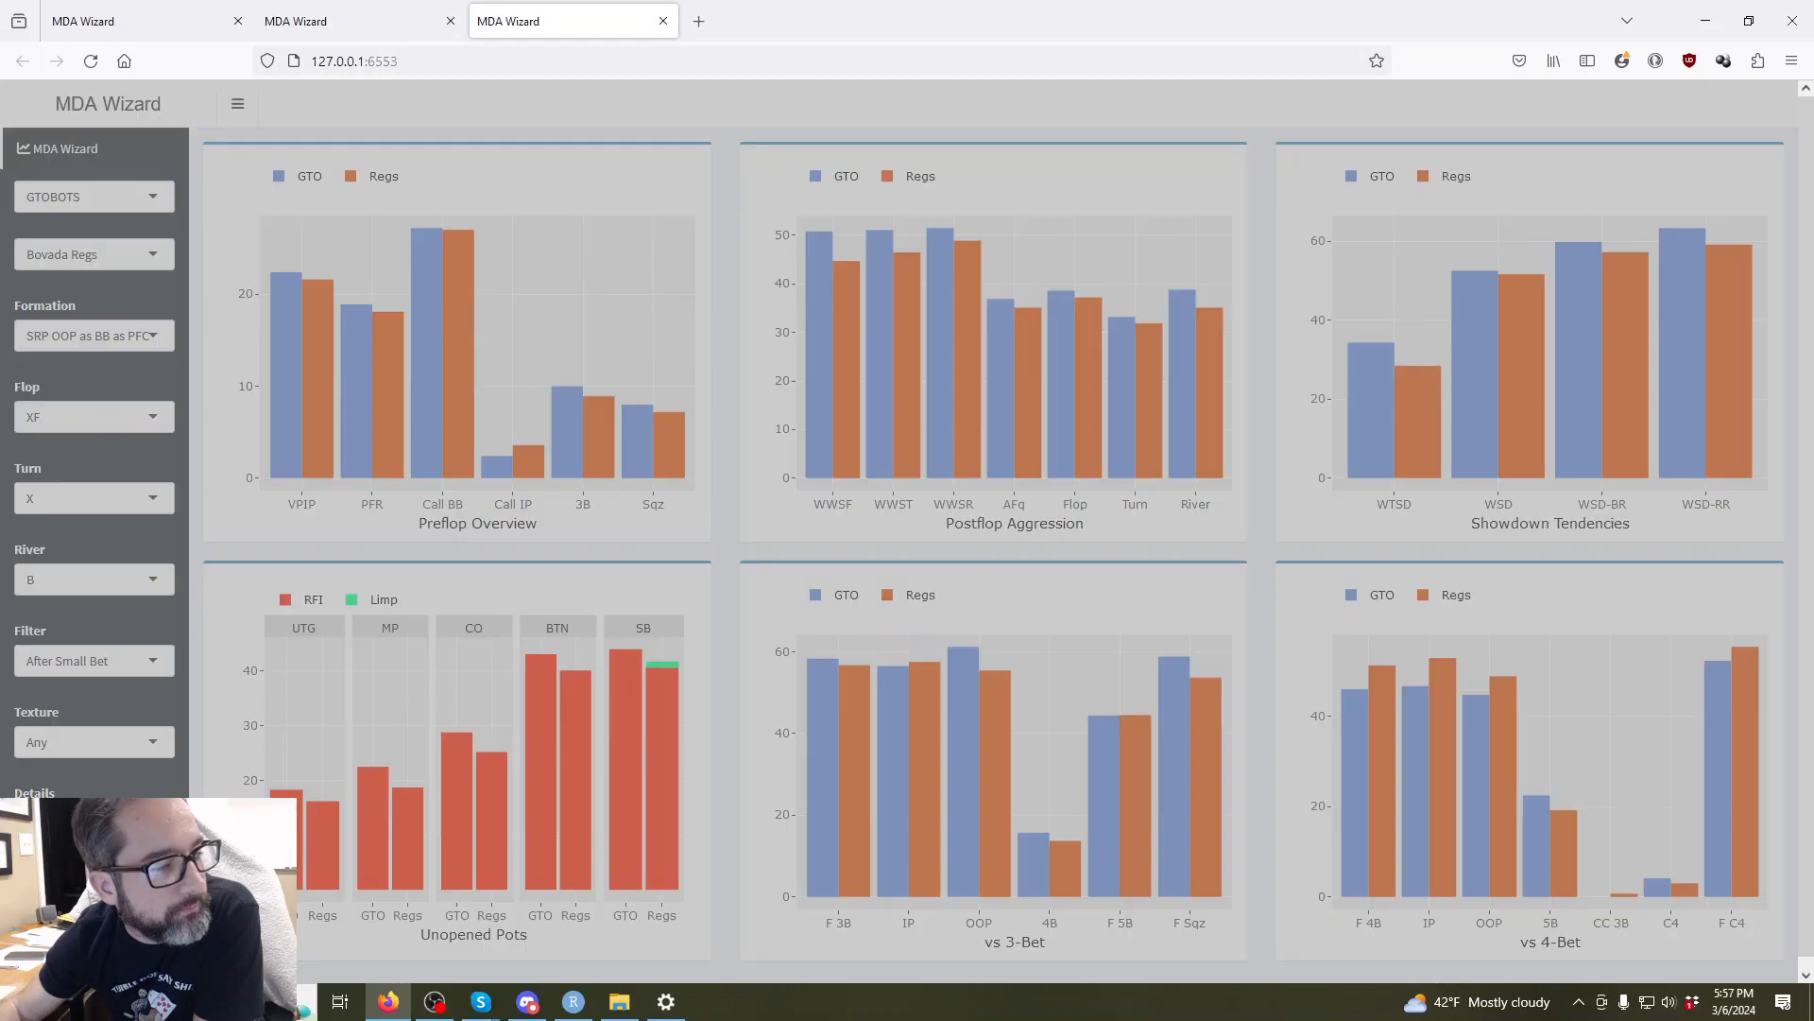
{"action": "left_click", "coordinate": [93, 659]}
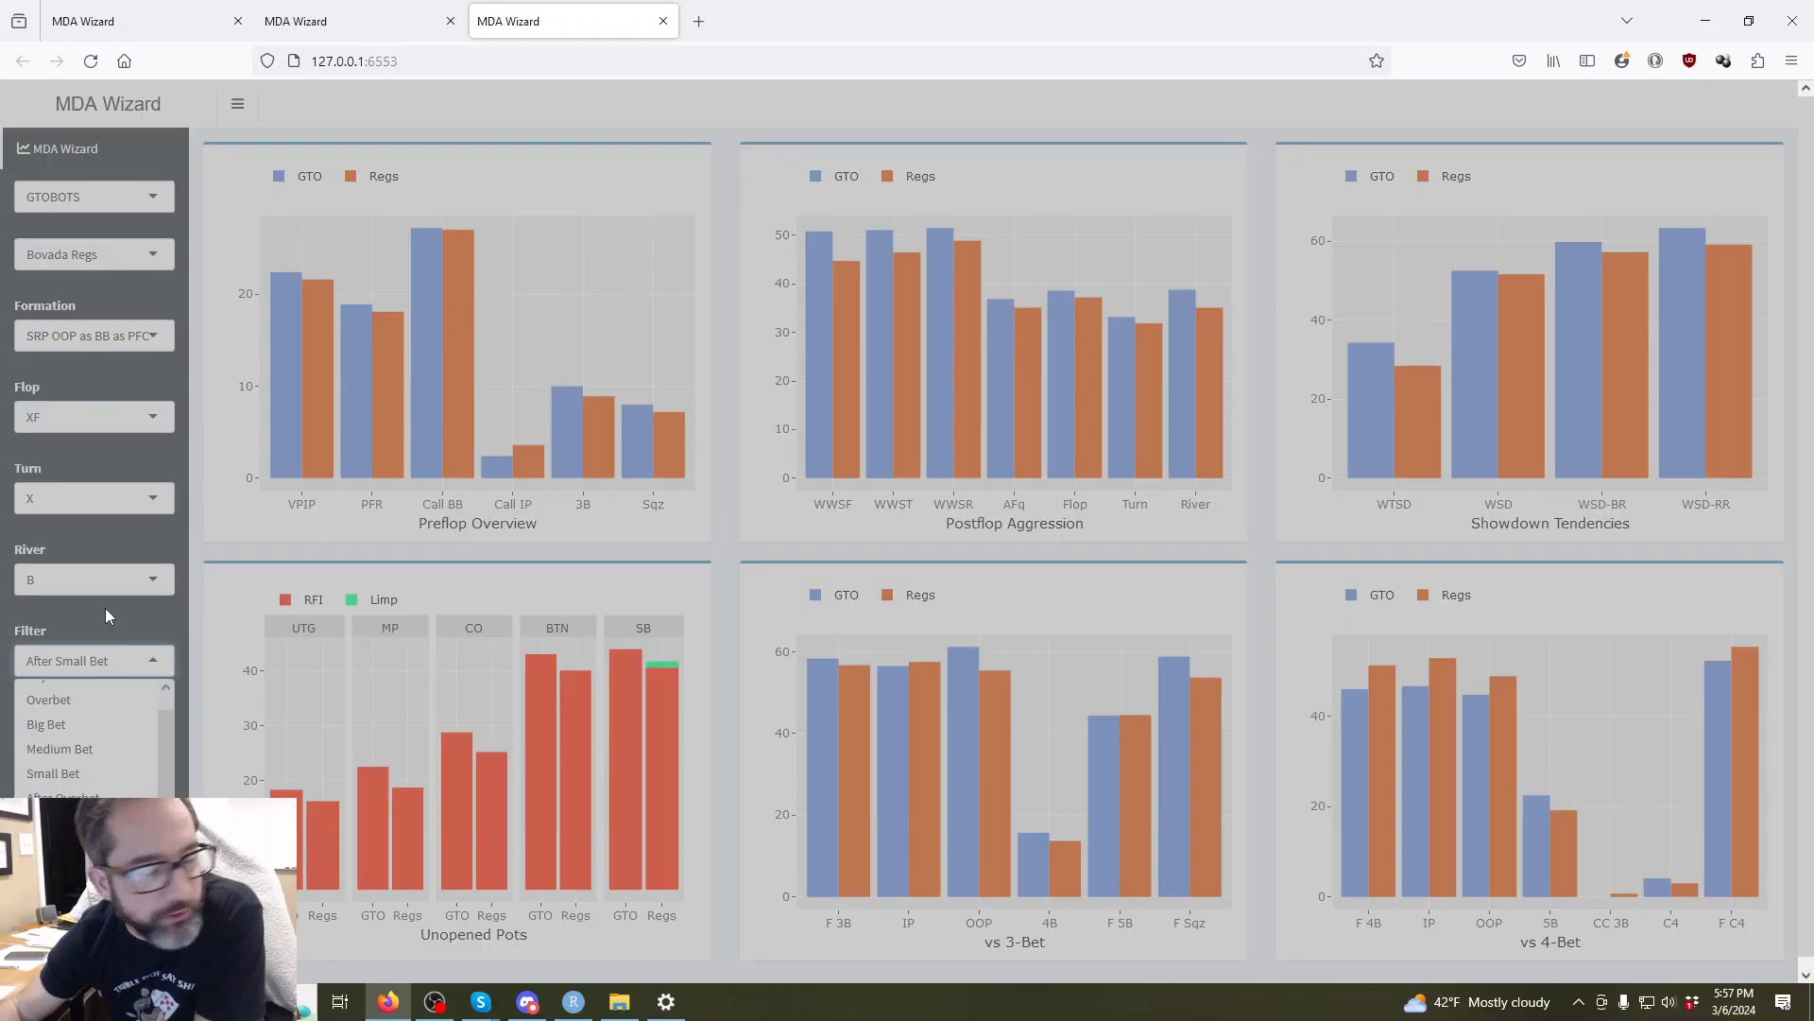
In a fresh MDA Wizard session, set the flop to XC, the turn to X and the river to B.
{"action": "key", "text": "alt+Tab"}
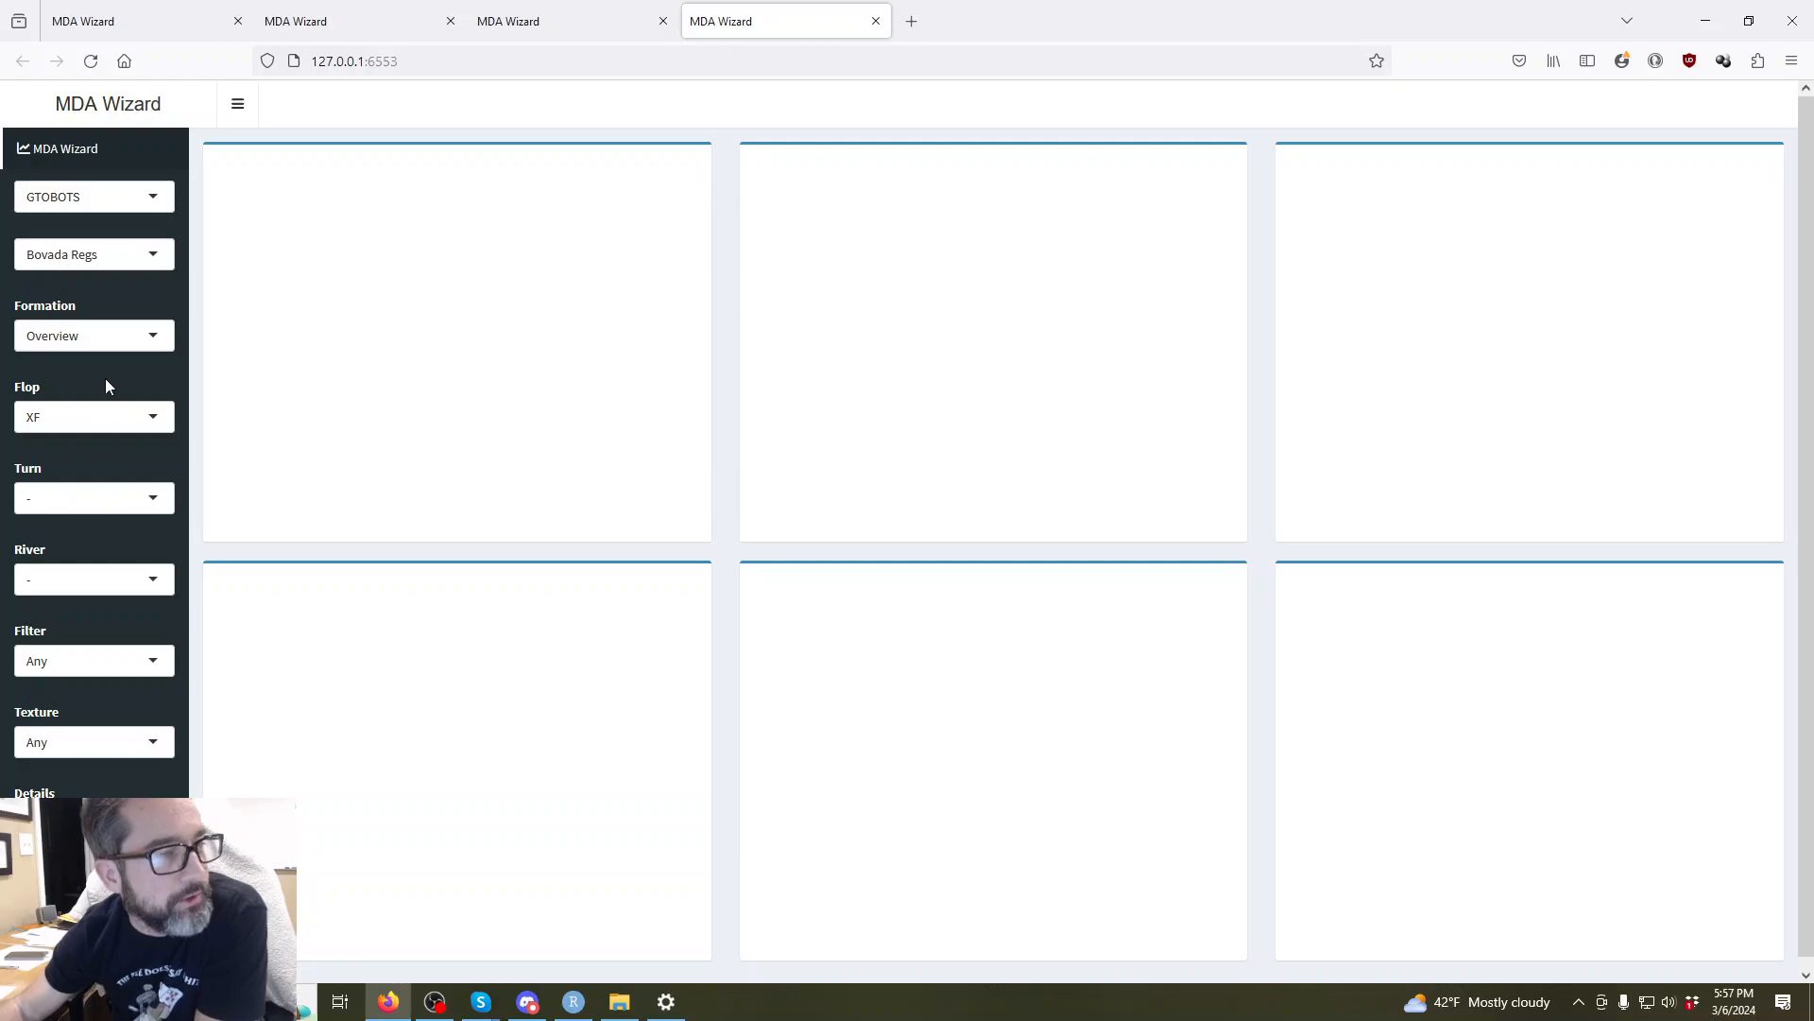
{"action": "left_click", "coordinate": [81, 419]}
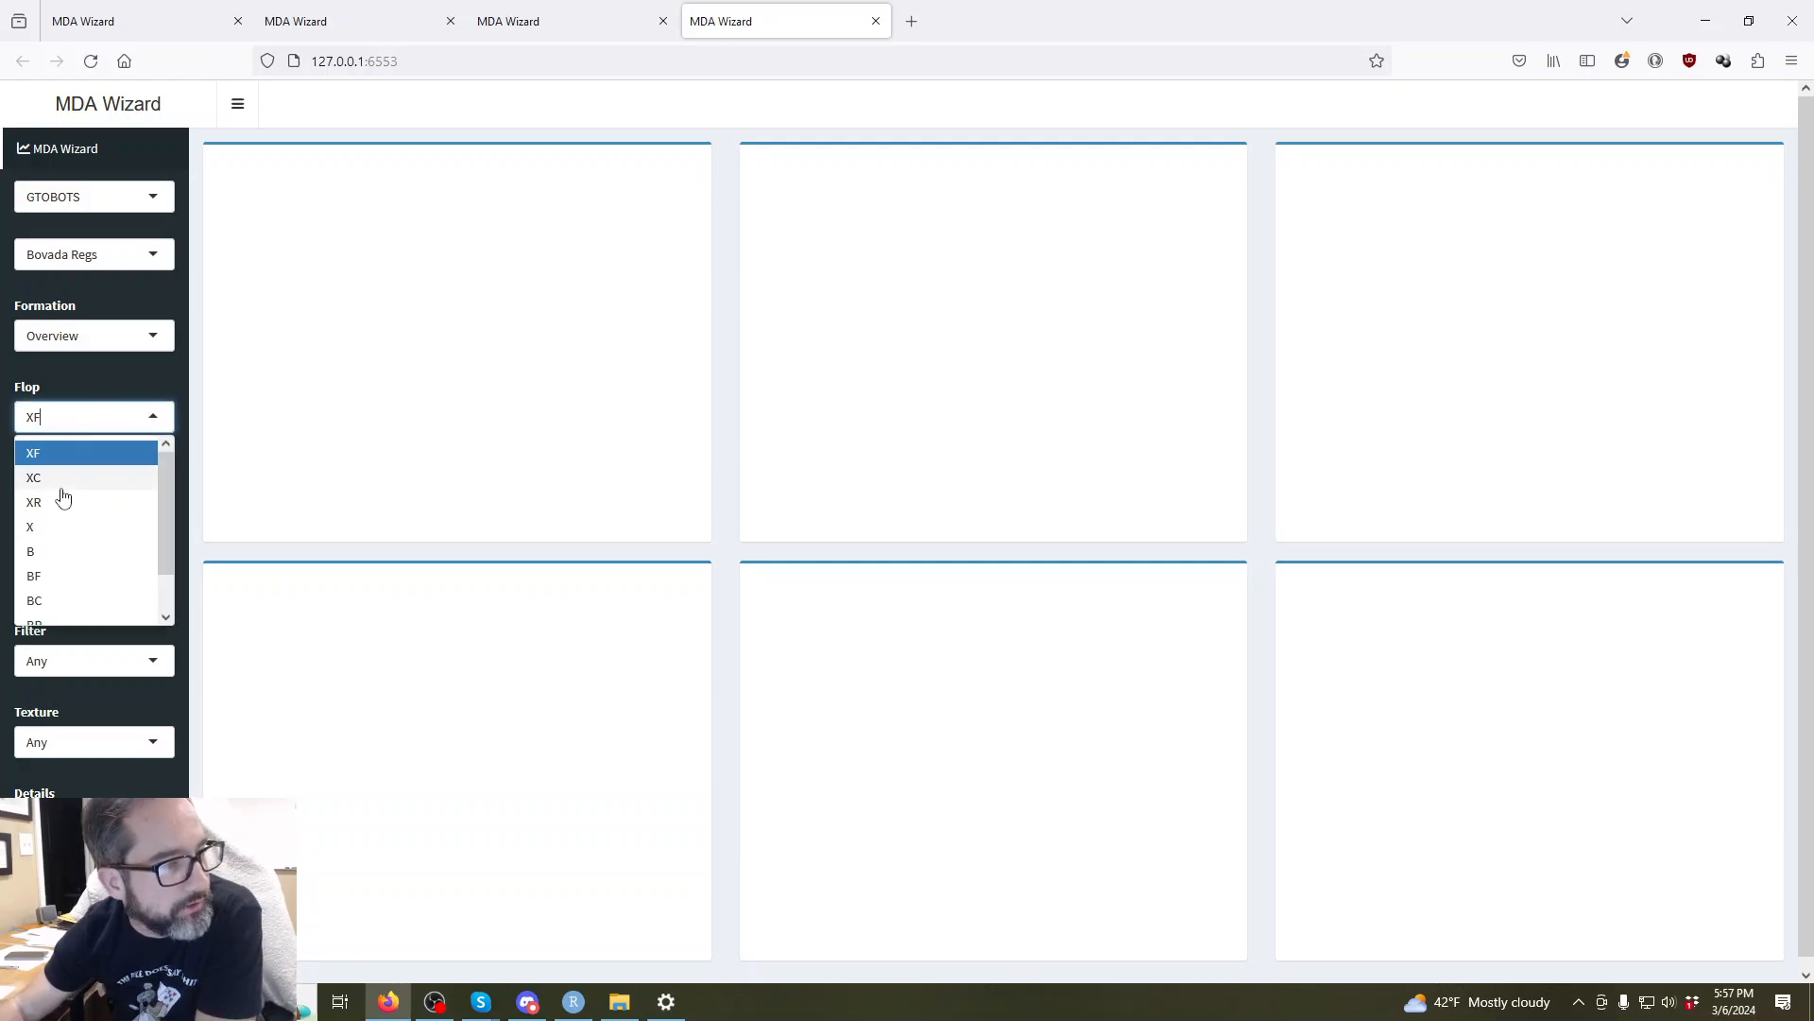
{"action": "left_click", "coordinate": [64, 501]}
{"action": "left_click", "coordinate": [42, 633]}
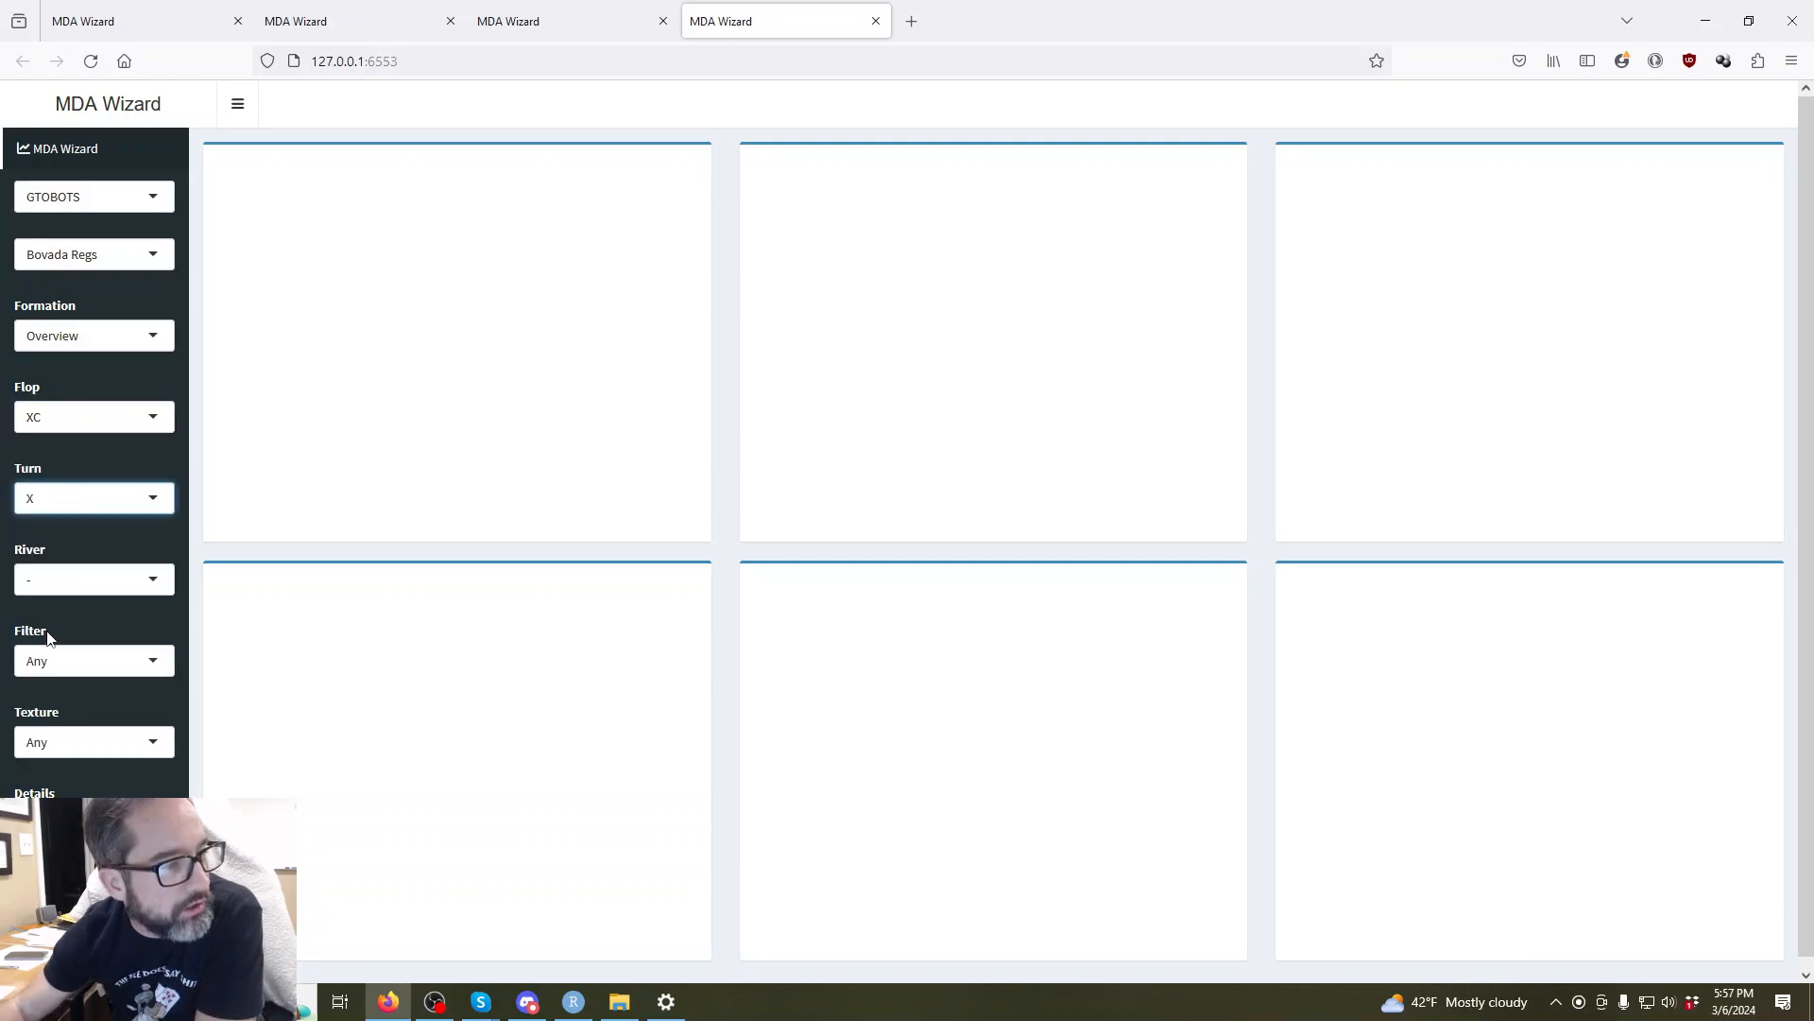
{"action": "left_click", "coordinate": [56, 580]}
{"action": "left_click", "coordinate": [62, 751]}
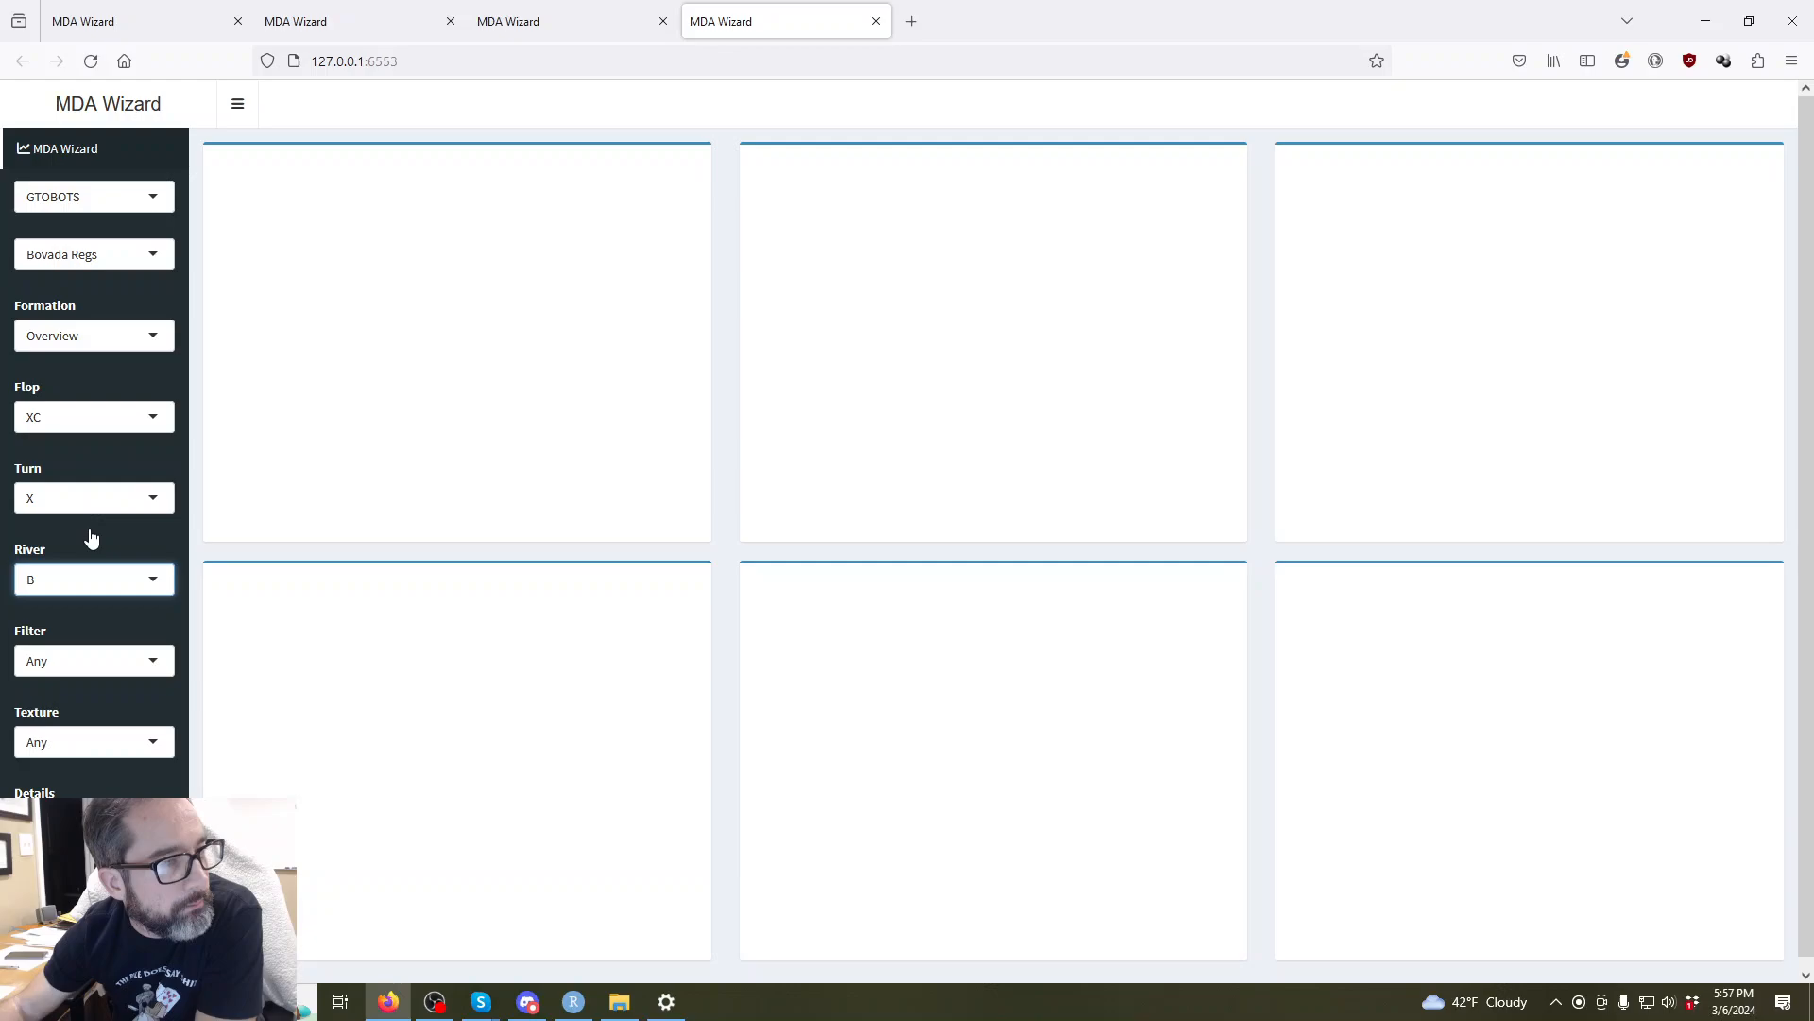
Select Bovada Fish to compare against Bovada Regs and load the SRP OOP as BB as PFC formation.
{"action": "left_click", "coordinate": [78, 248]}
{"action": "left_click", "coordinate": [76, 245]}
{"action": "left_click", "coordinate": [58, 194]}
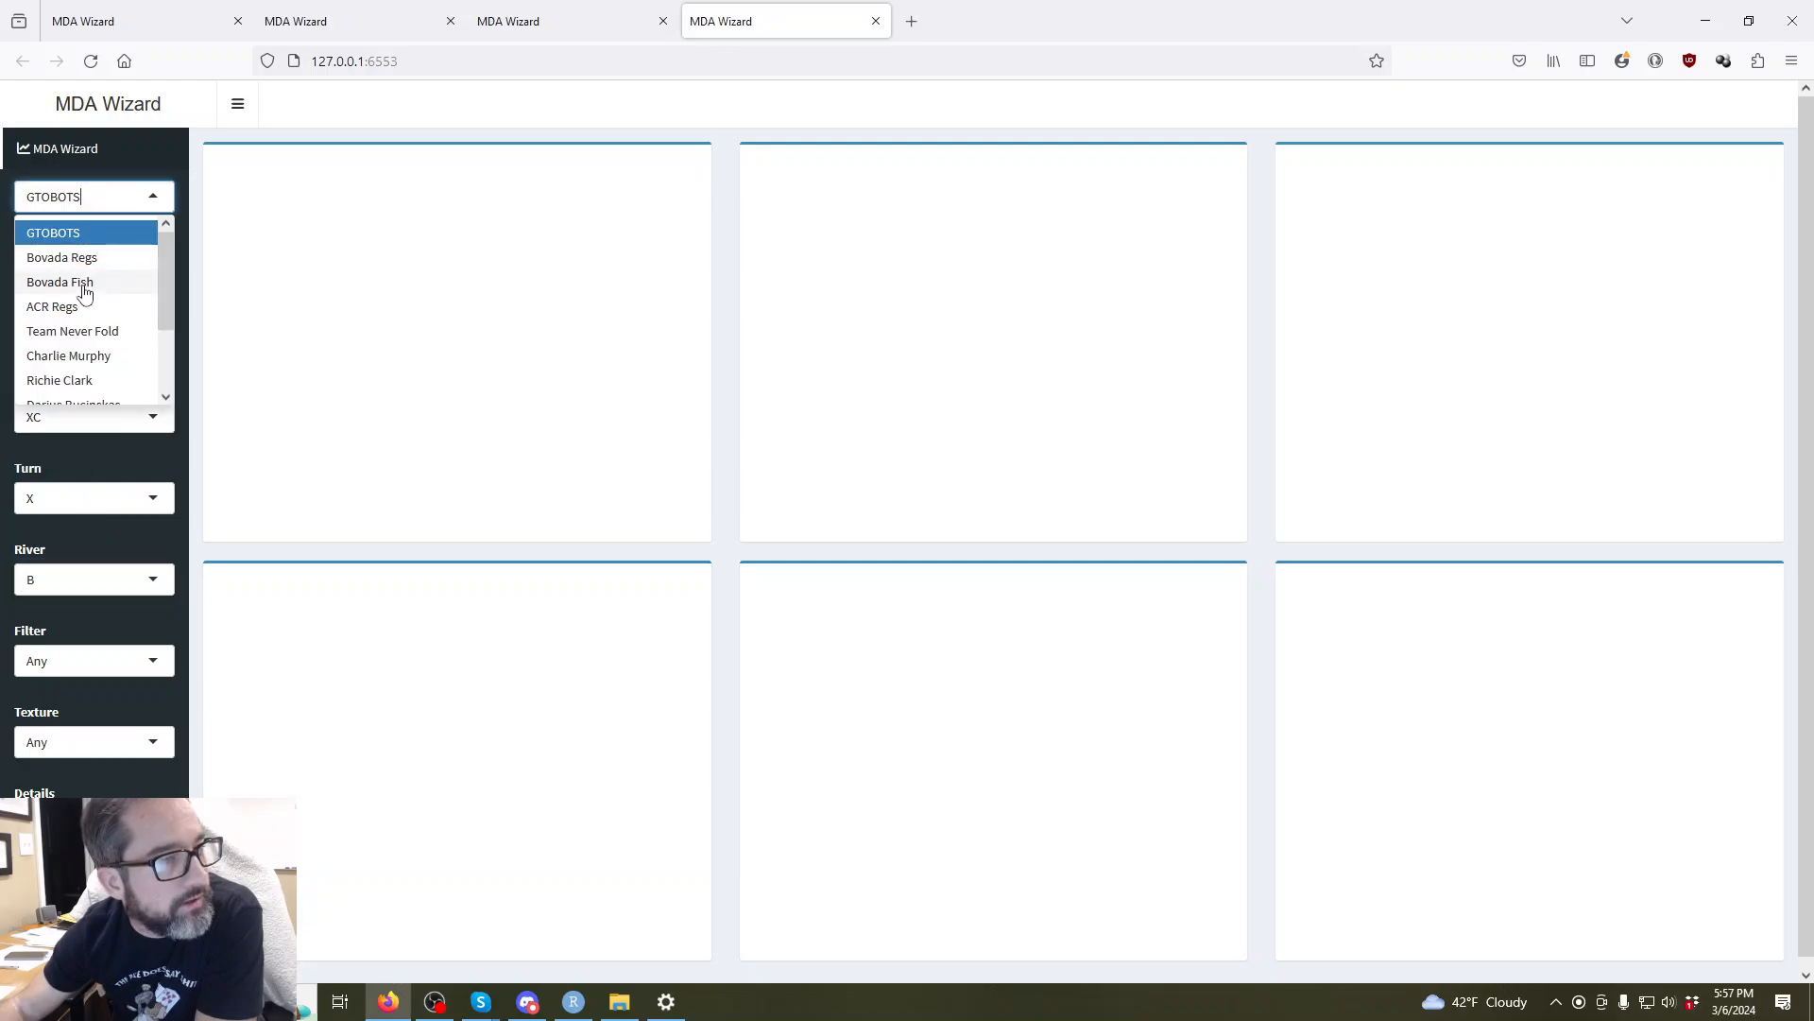
{"action": "left_click", "coordinate": [81, 282]}
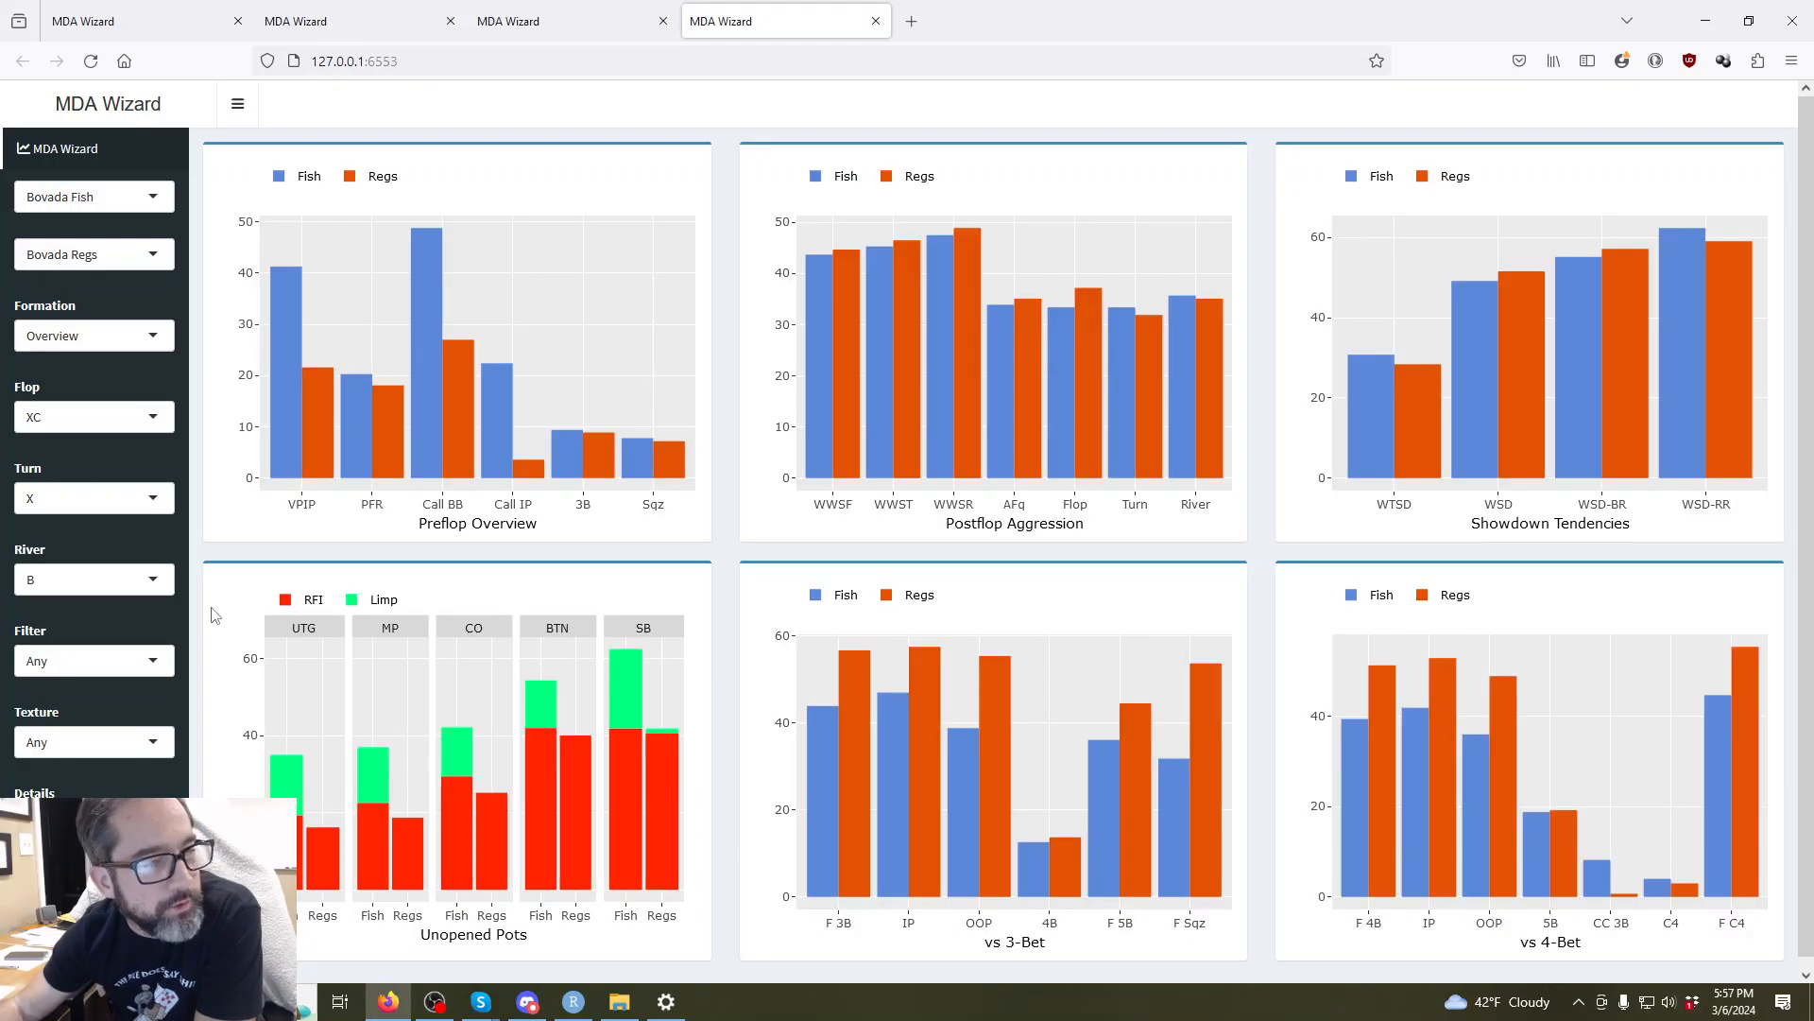
{"action": "left_click", "coordinate": [79, 340]}
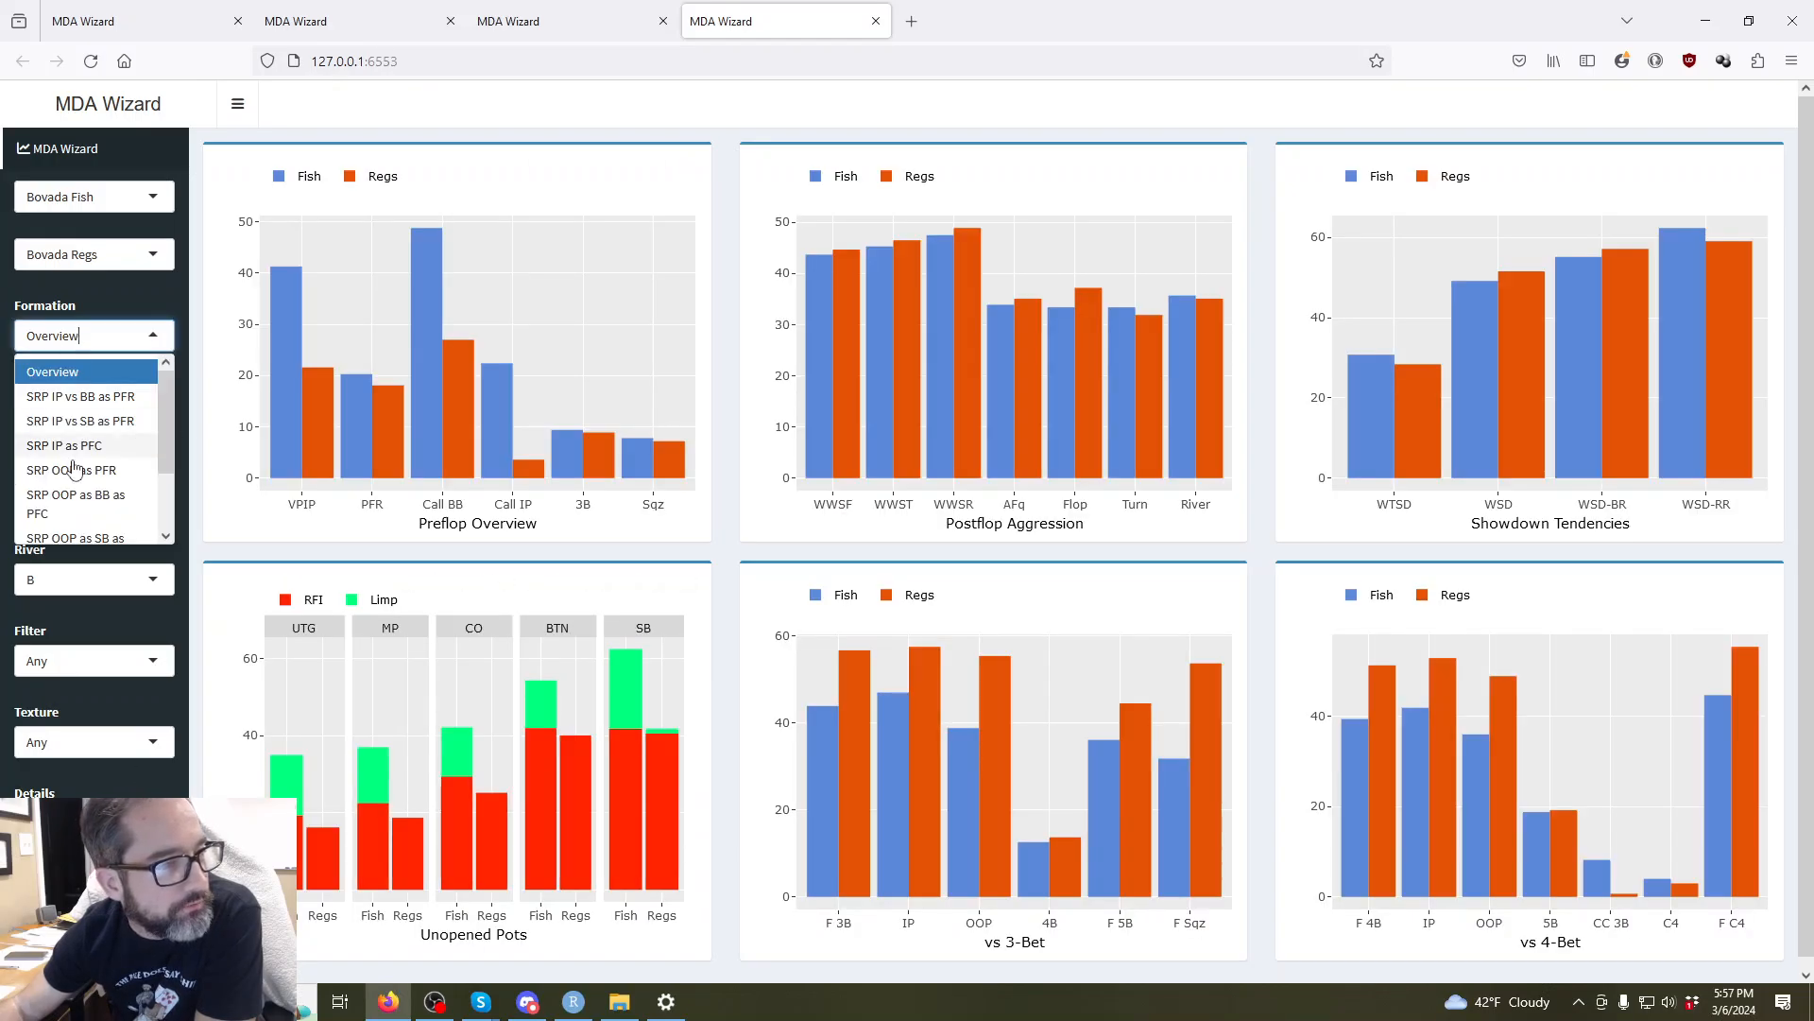
{"action": "left_click", "coordinate": [72, 510]}
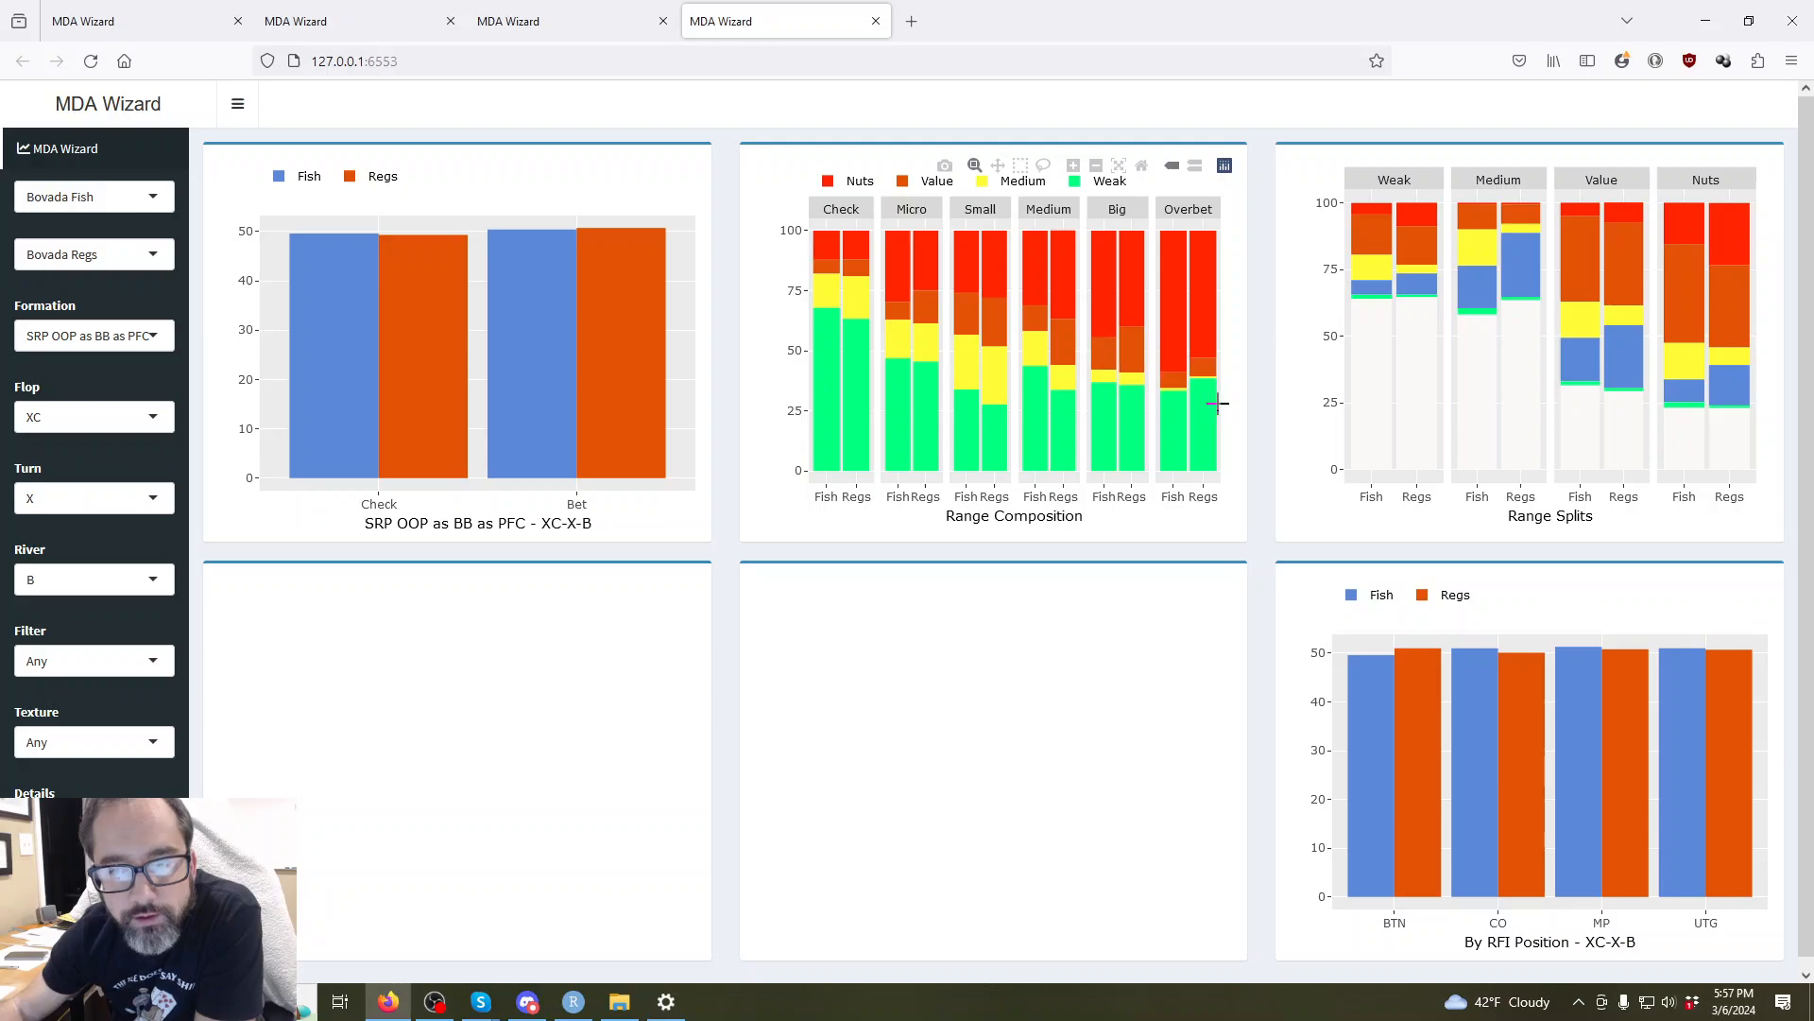
Examine the weak-hand shares of Fish and Regs across bet sizes in the XC-X-B Range Composition chart.
{"action": "mouse_move", "coordinate": [1206, 405]}
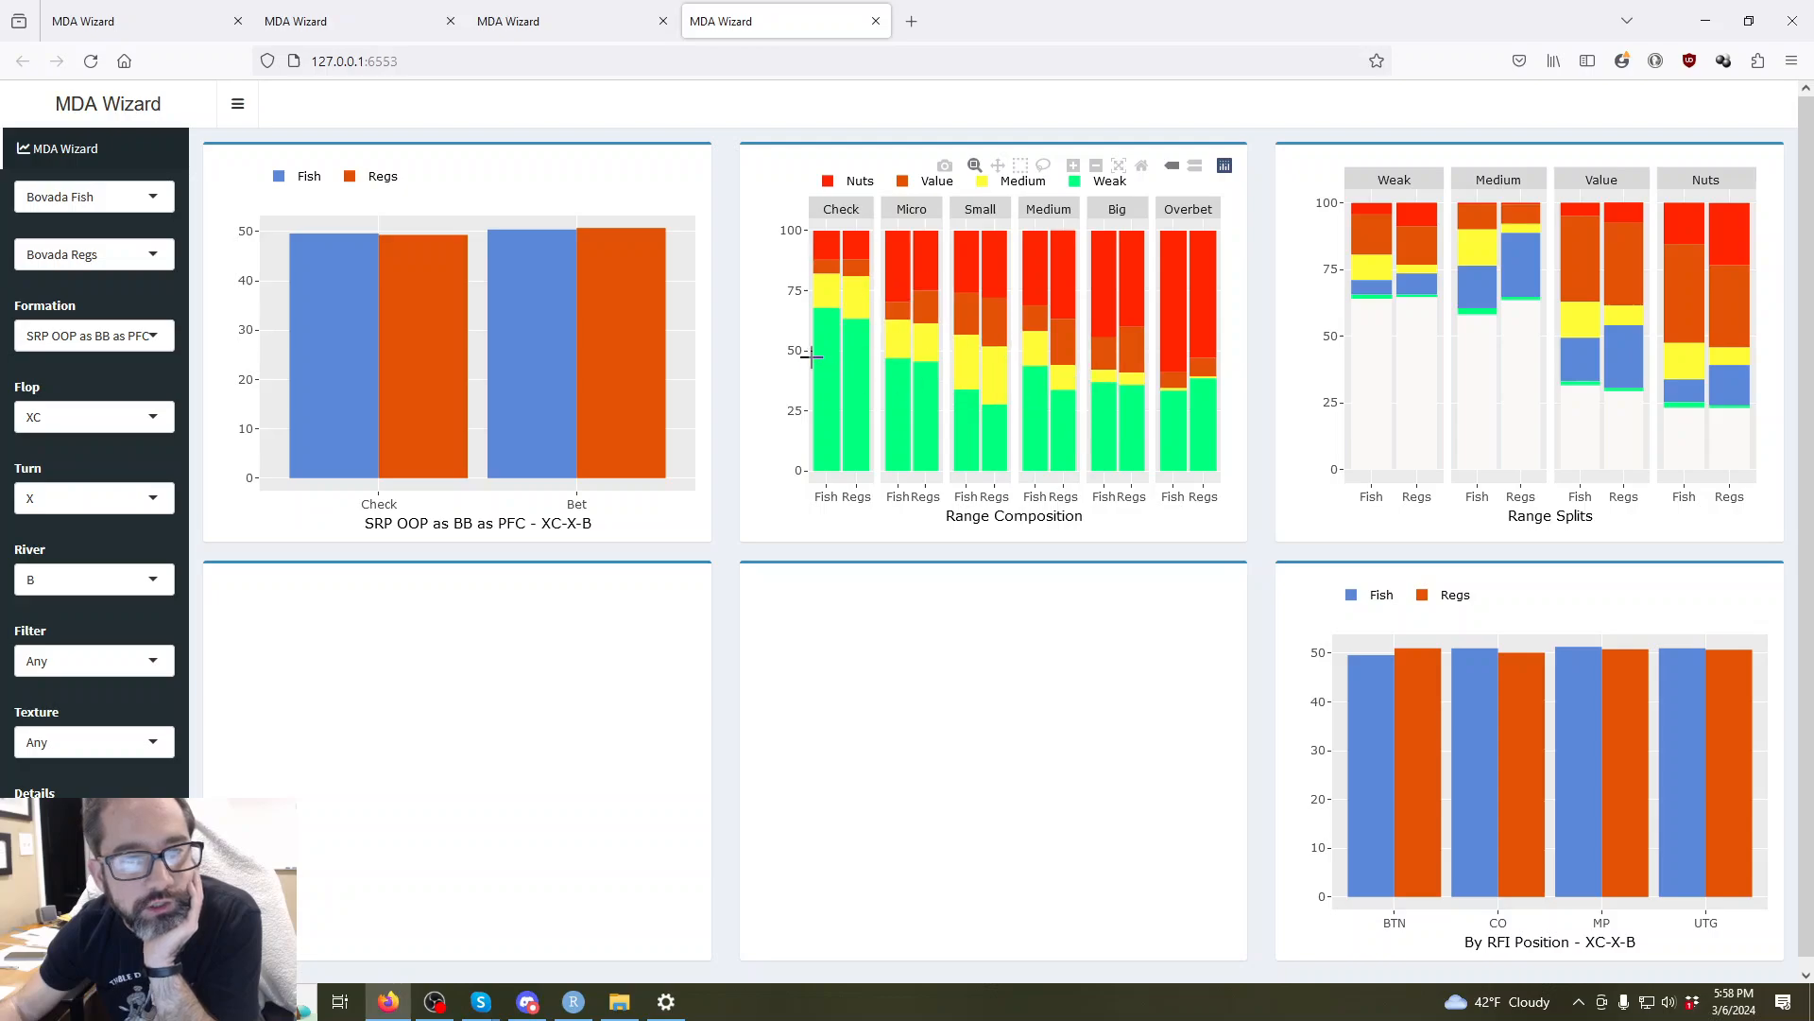
{"action": "mouse_move", "coordinate": [828, 356]}
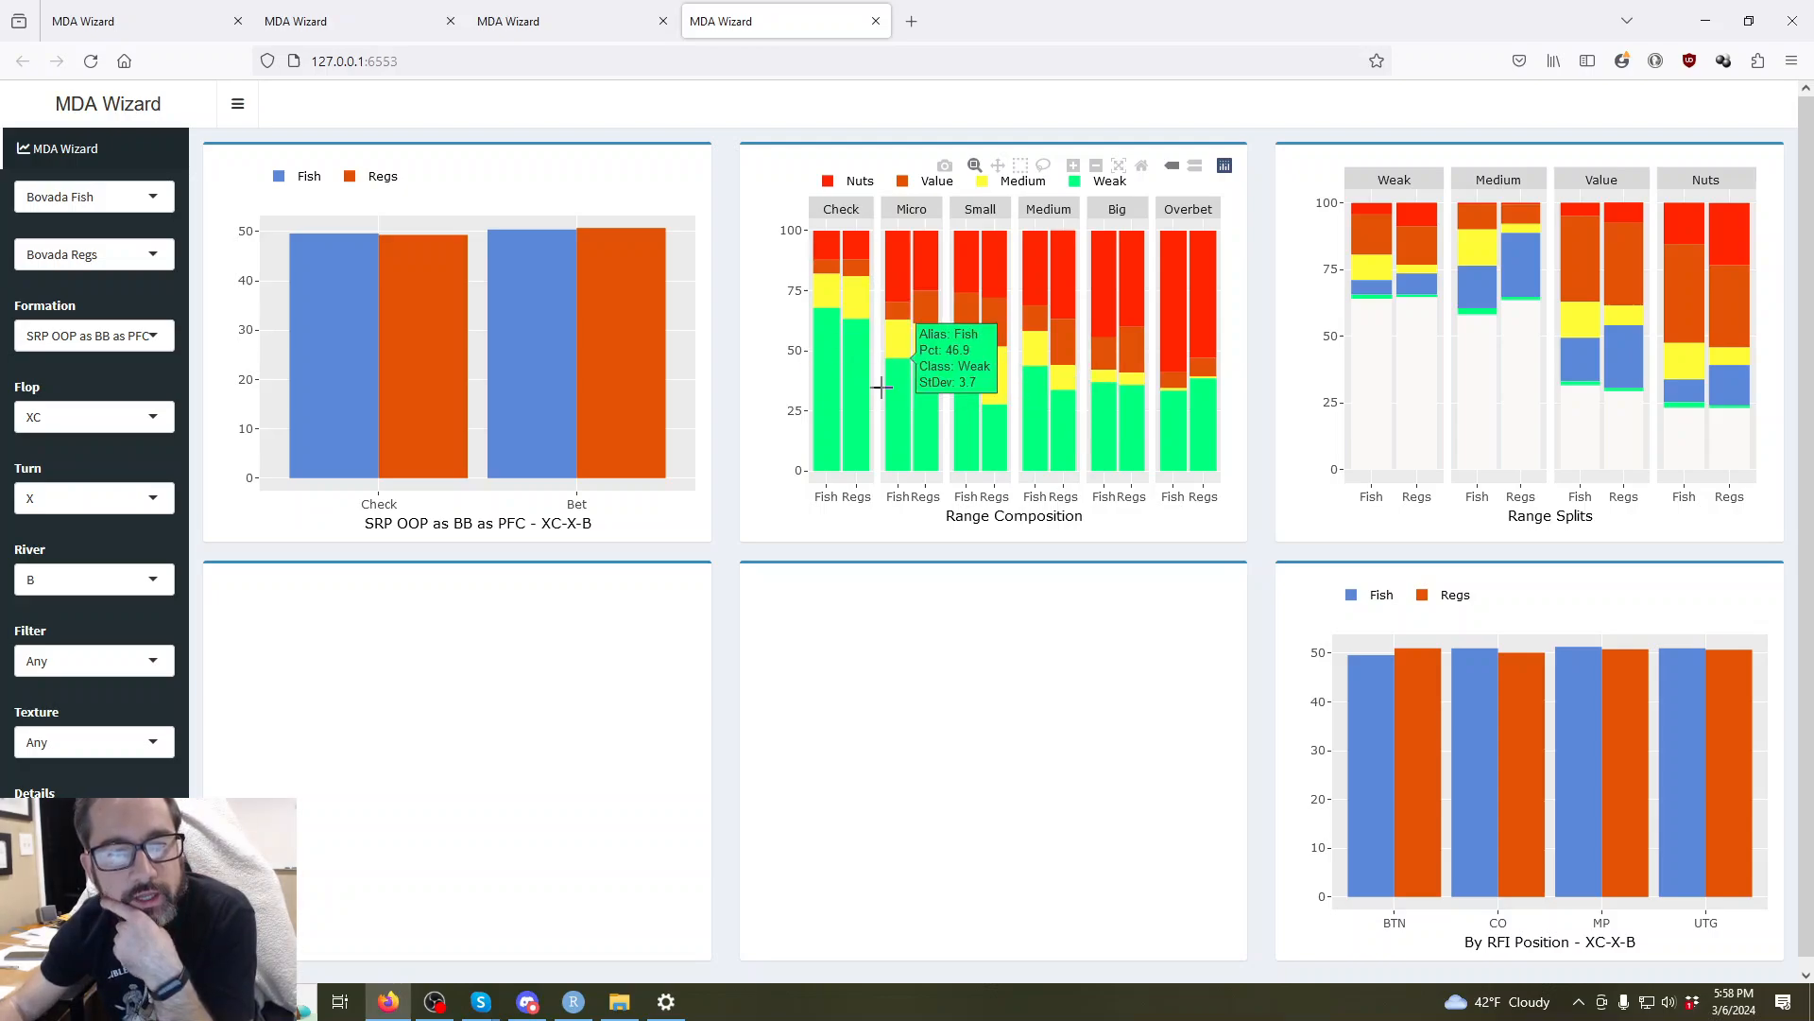
{"action": "mouse_move", "coordinate": [997, 451]}
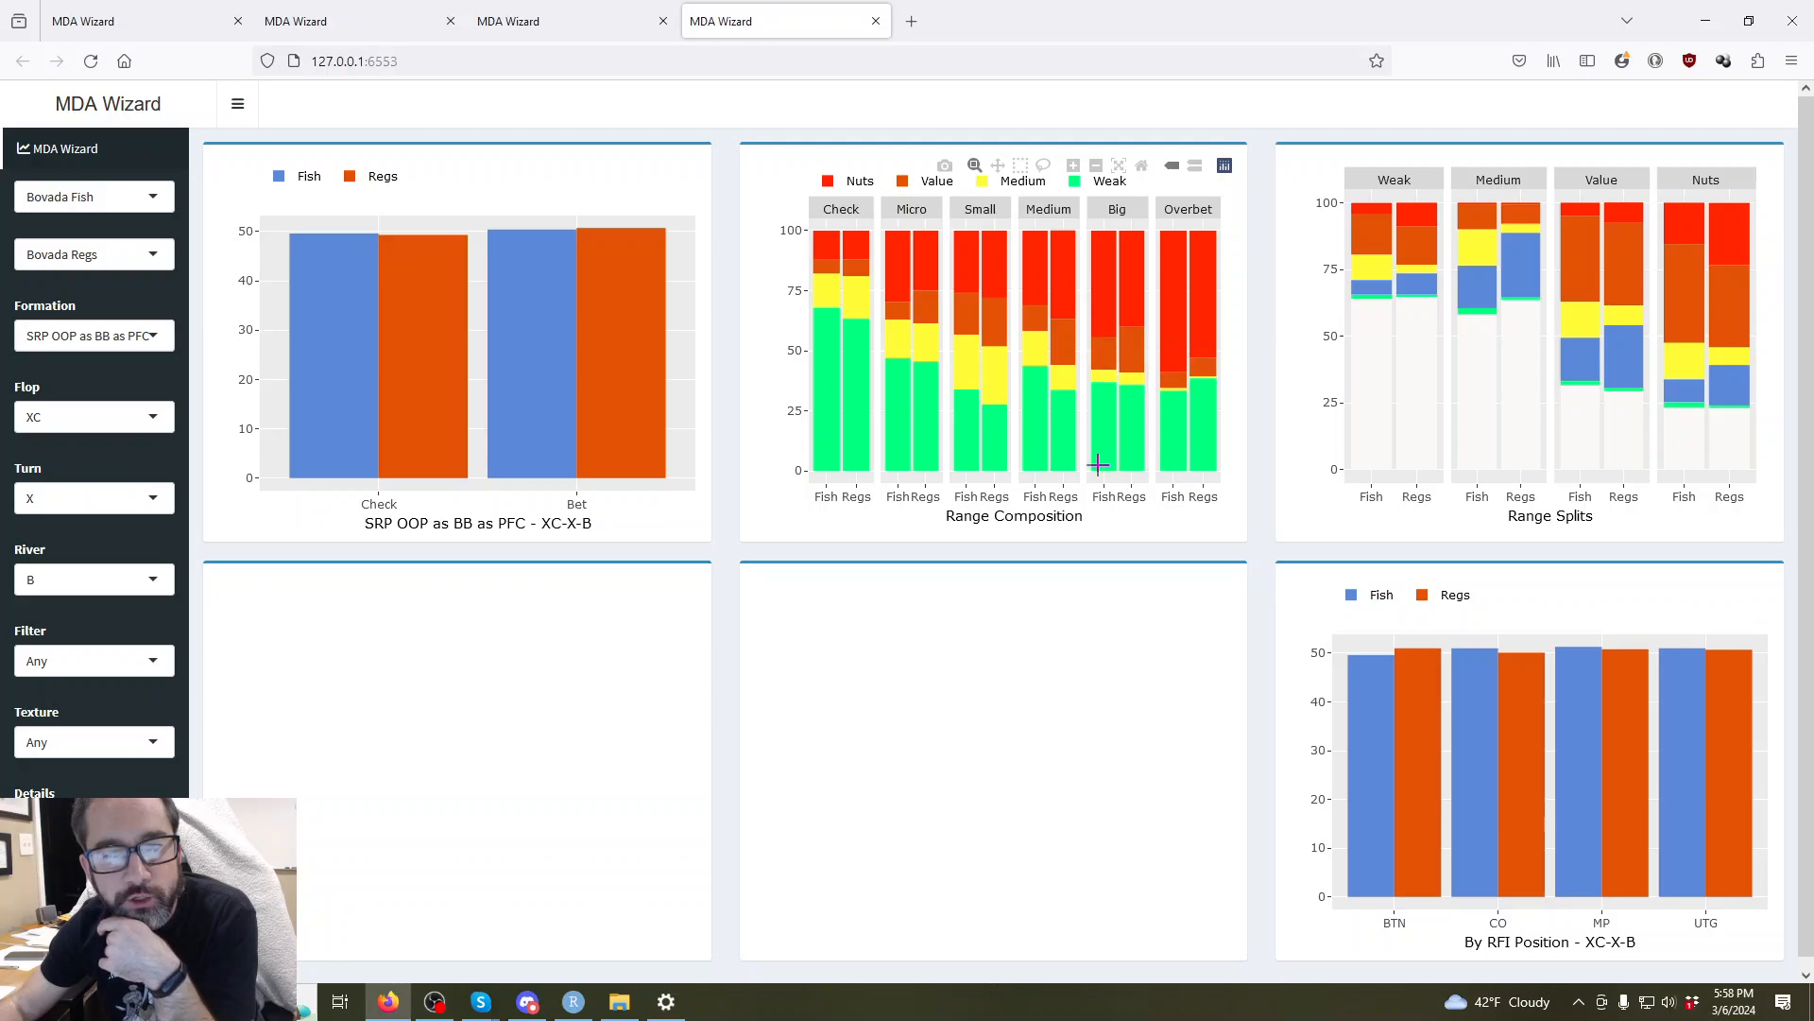
{"action": "mouse_move", "coordinate": [1125, 423]}
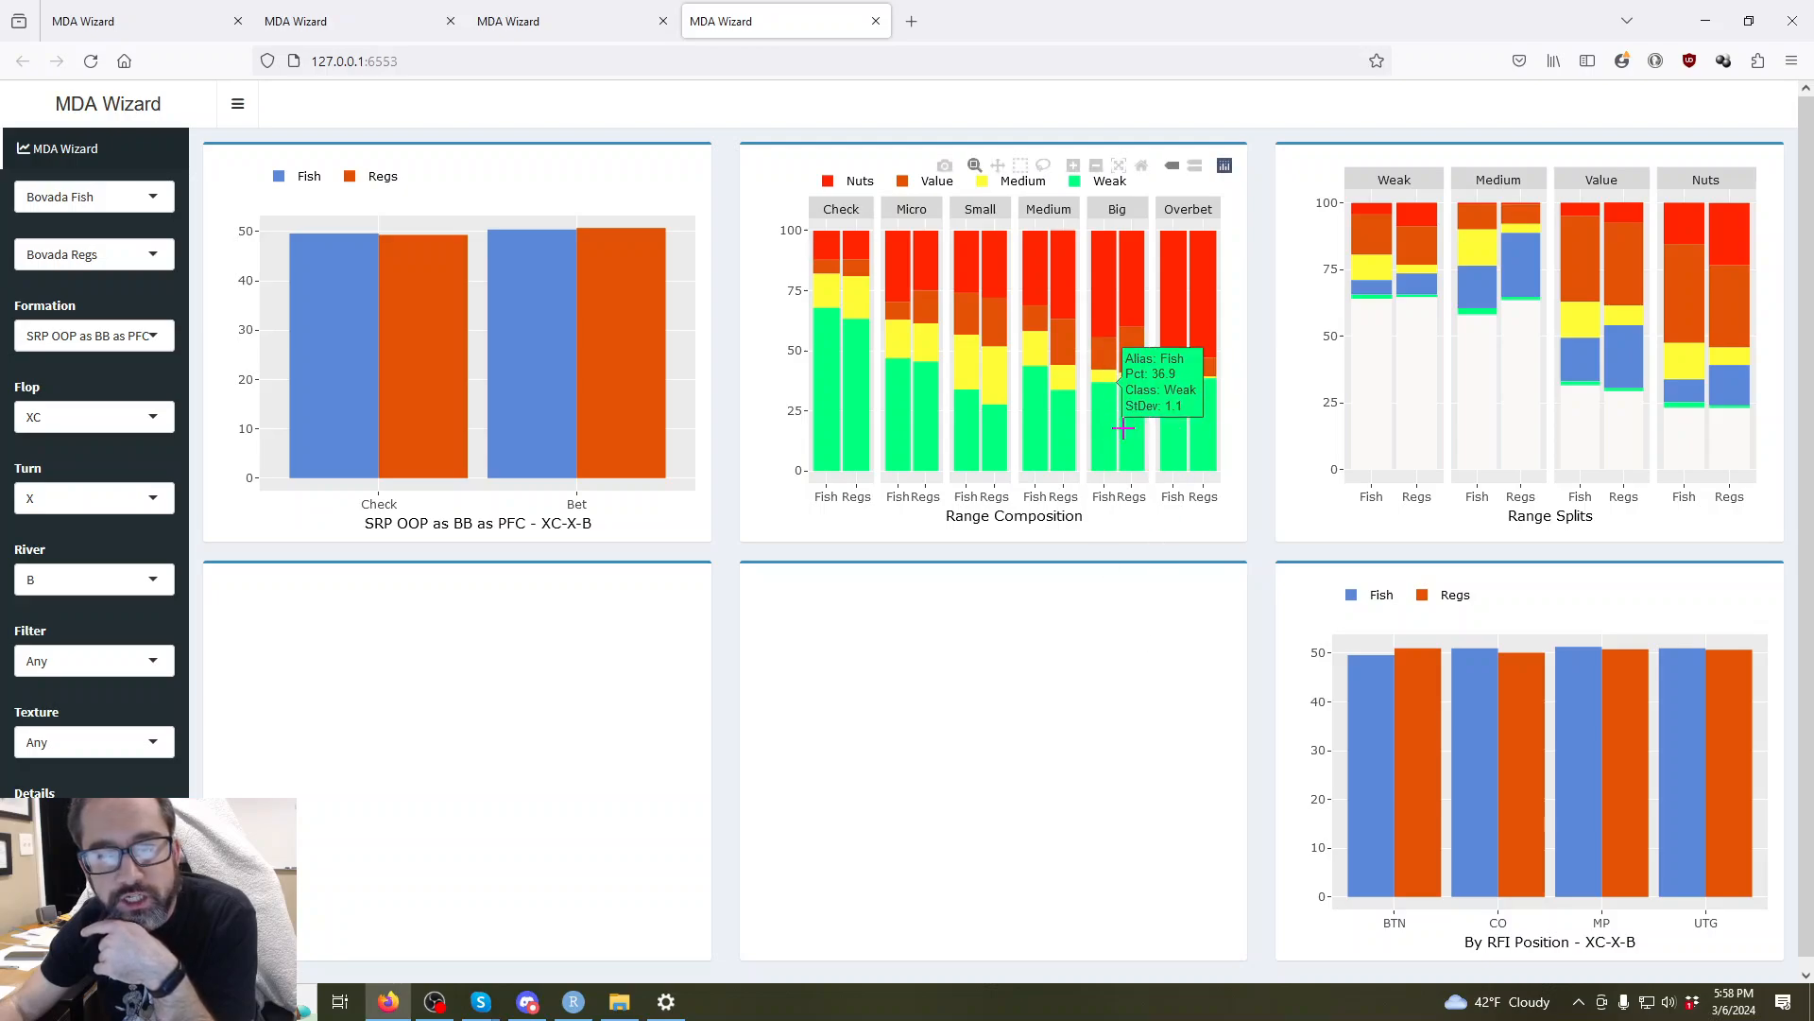
{"action": "mouse_move", "coordinate": [1125, 346]}
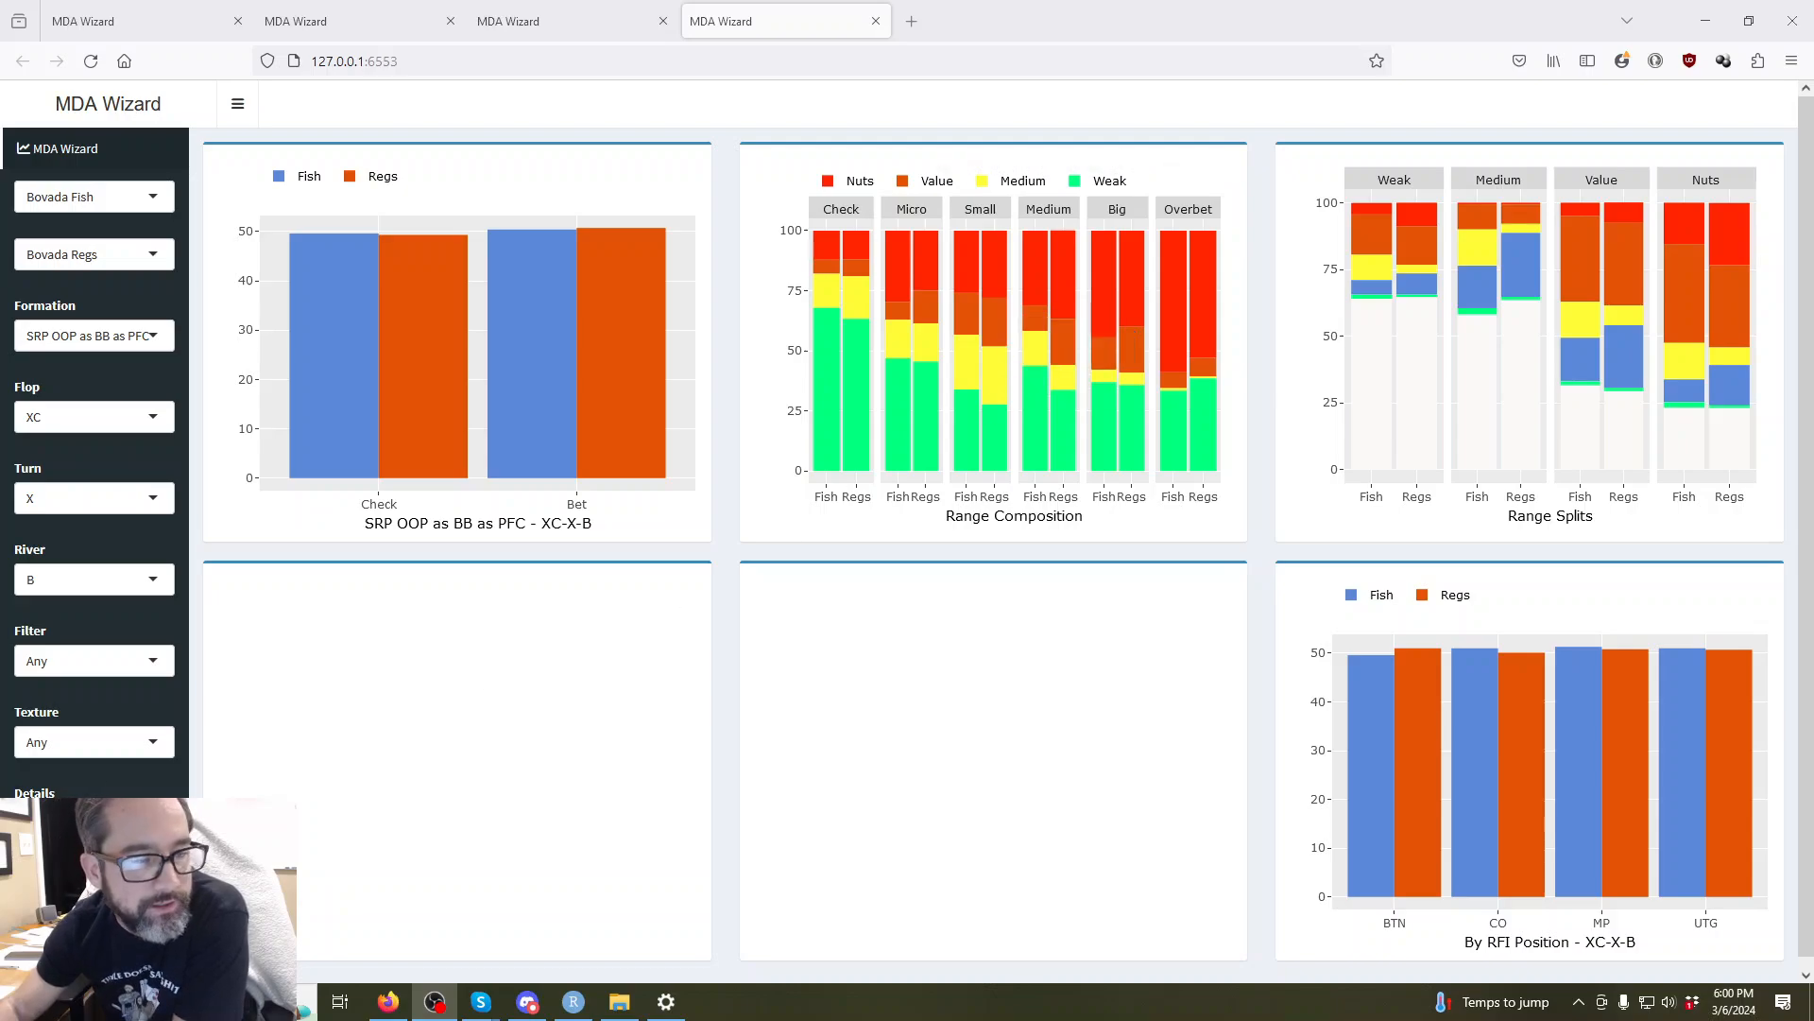
Try to filter the XC-X-B comparison by BTN RFI.
{"action": "left_click", "coordinate": [94, 661]}
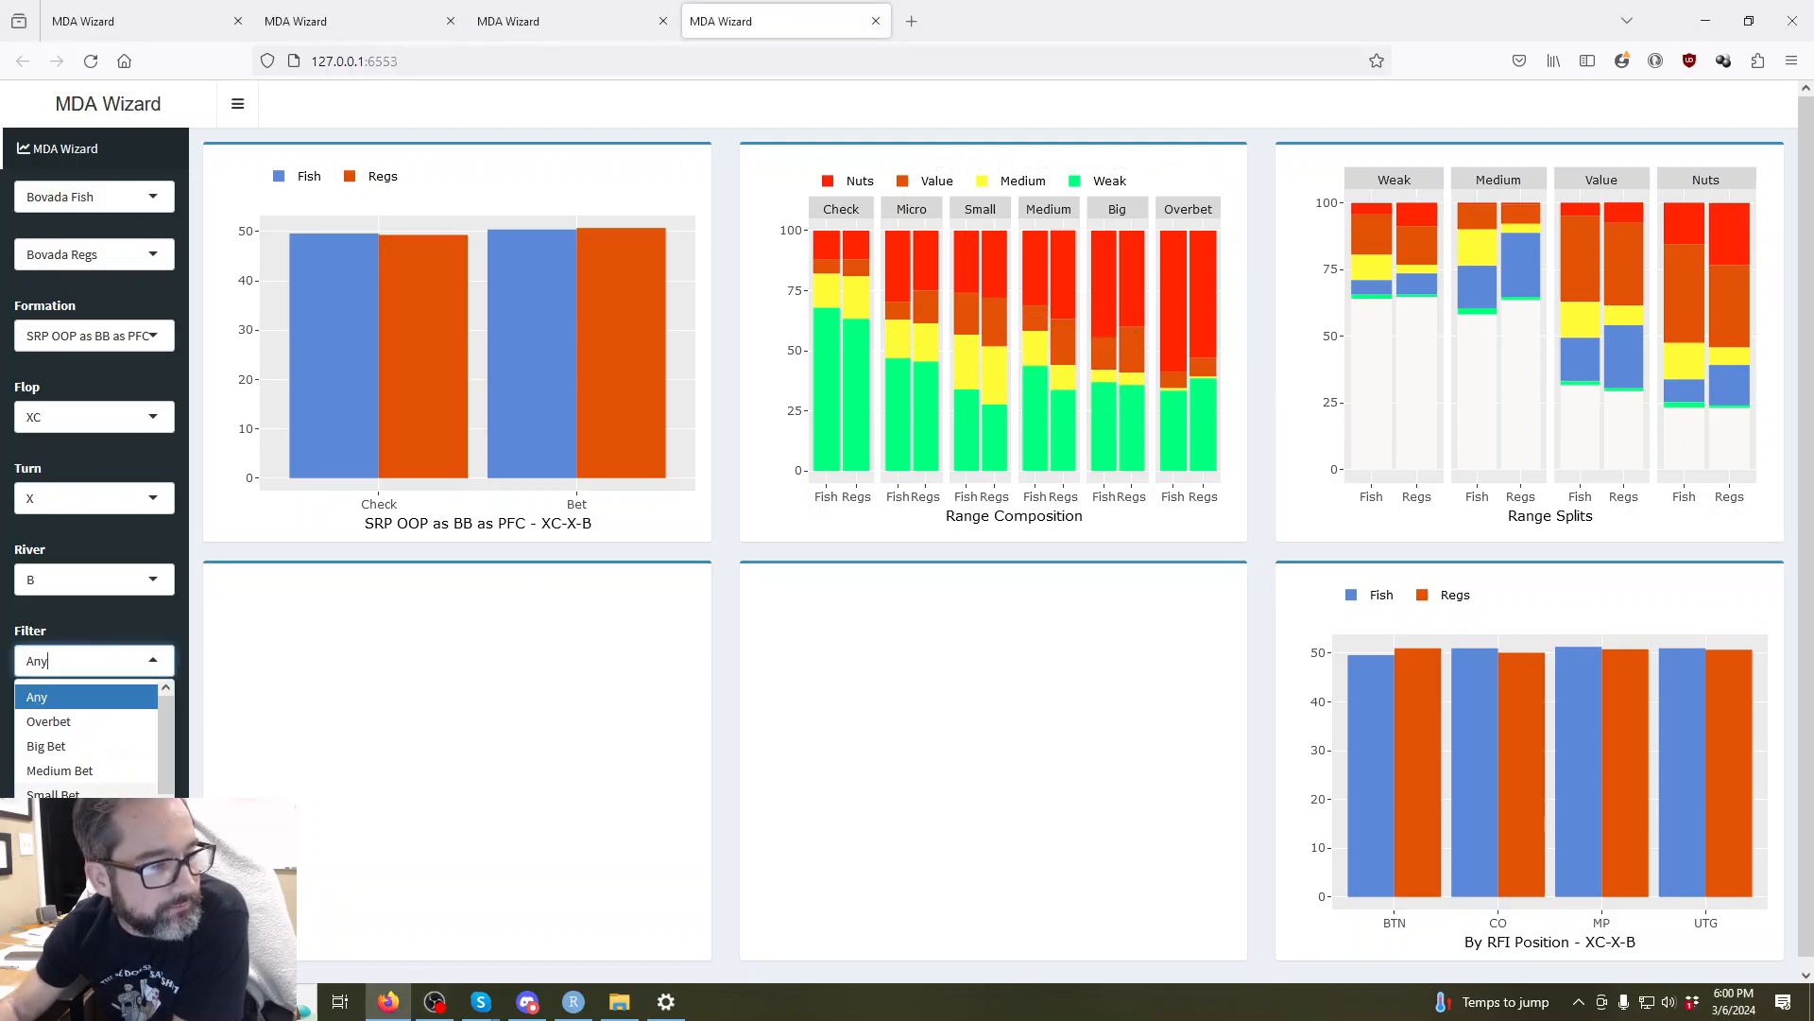
{"action": "scroll", "coordinate": [82, 746], "scroll_direction": "down", "scroll_amount": 3}
{"action": "left_click", "coordinate": [82, 780]}
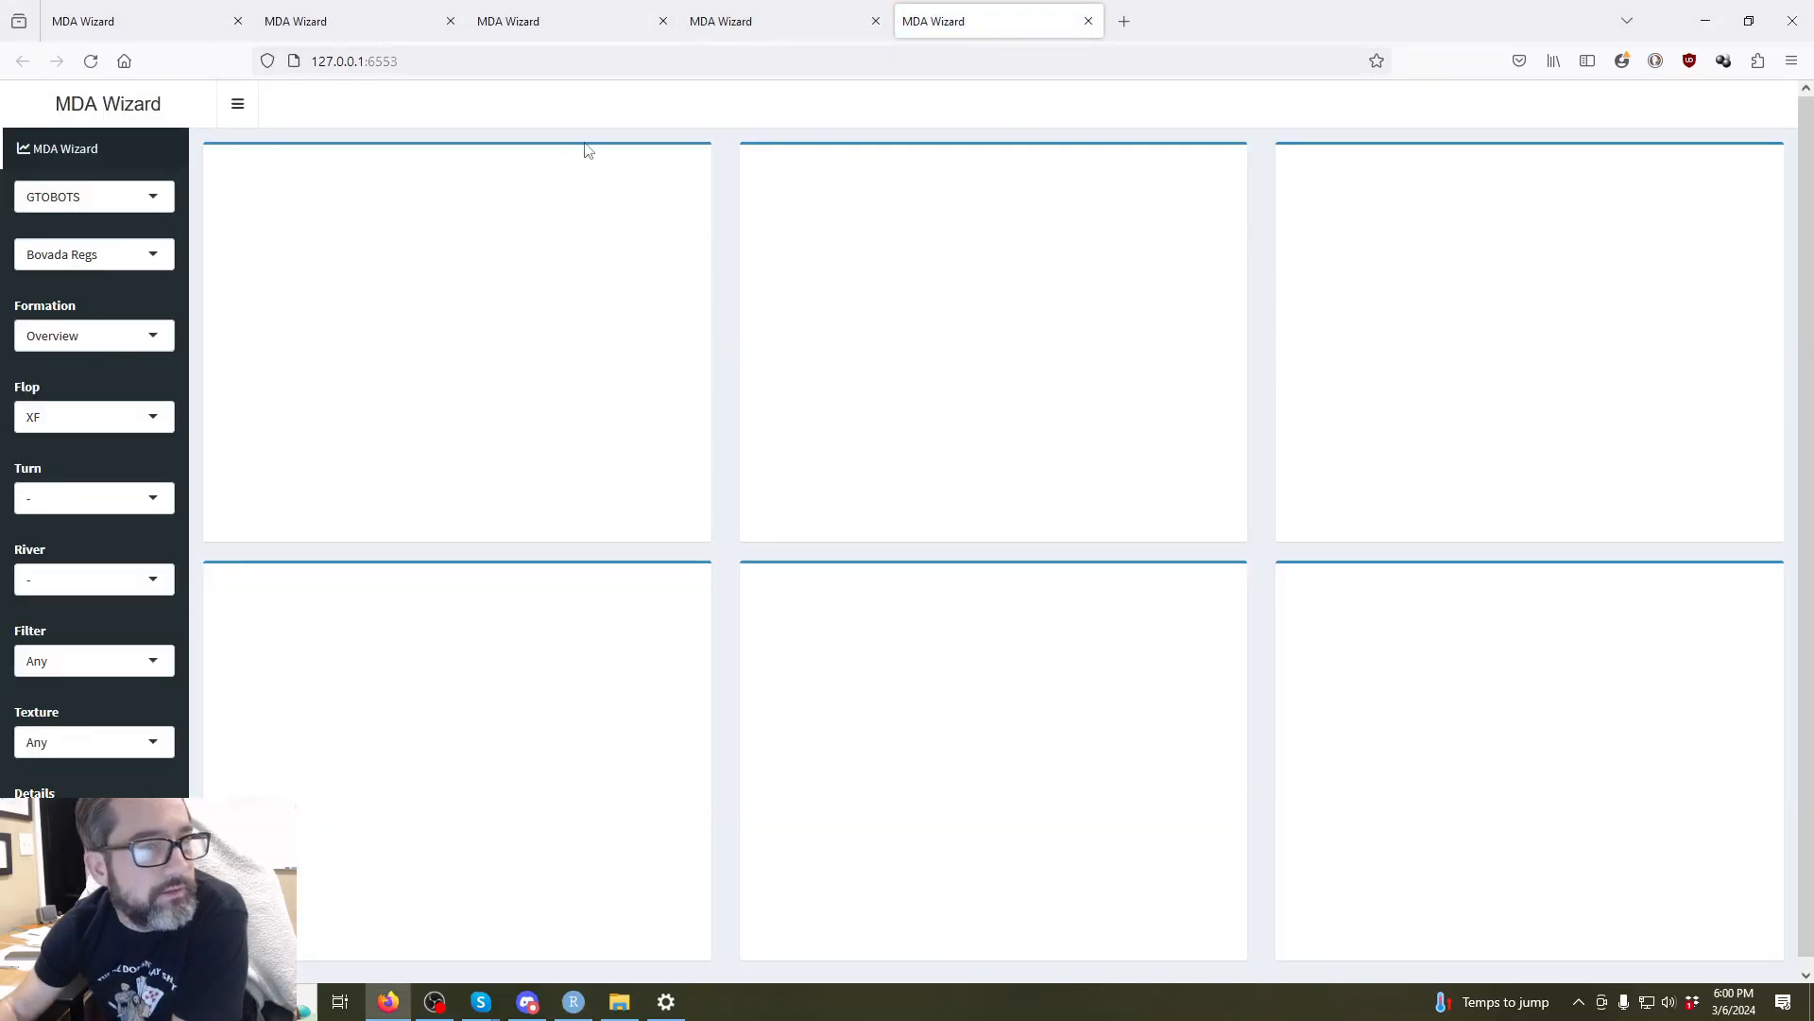
Look through the filter options in a new session, then return to the XC-X-B session with the BTN RFI filter.
{"action": "left_click", "coordinate": [77, 661]}
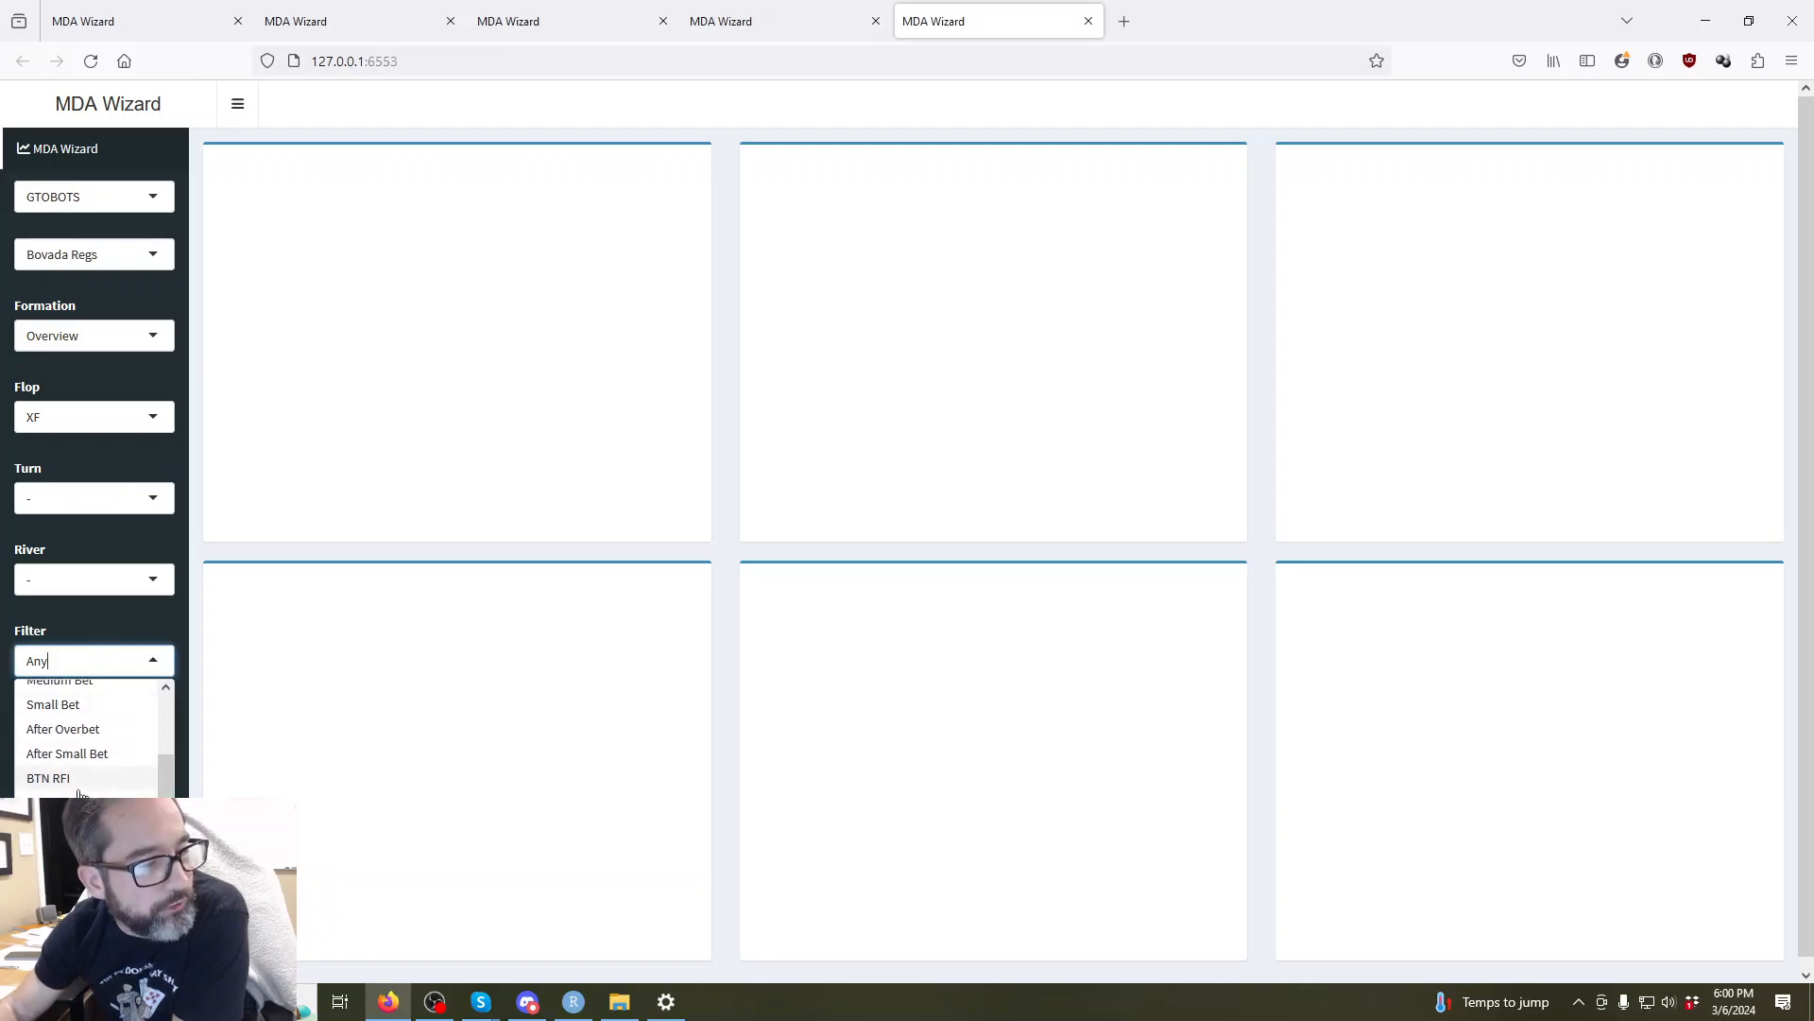
{"action": "scroll", "coordinate": [79, 775], "scroll_direction": "up", "scroll_amount": 2}
{"action": "left_click", "coordinate": [87, 613]}
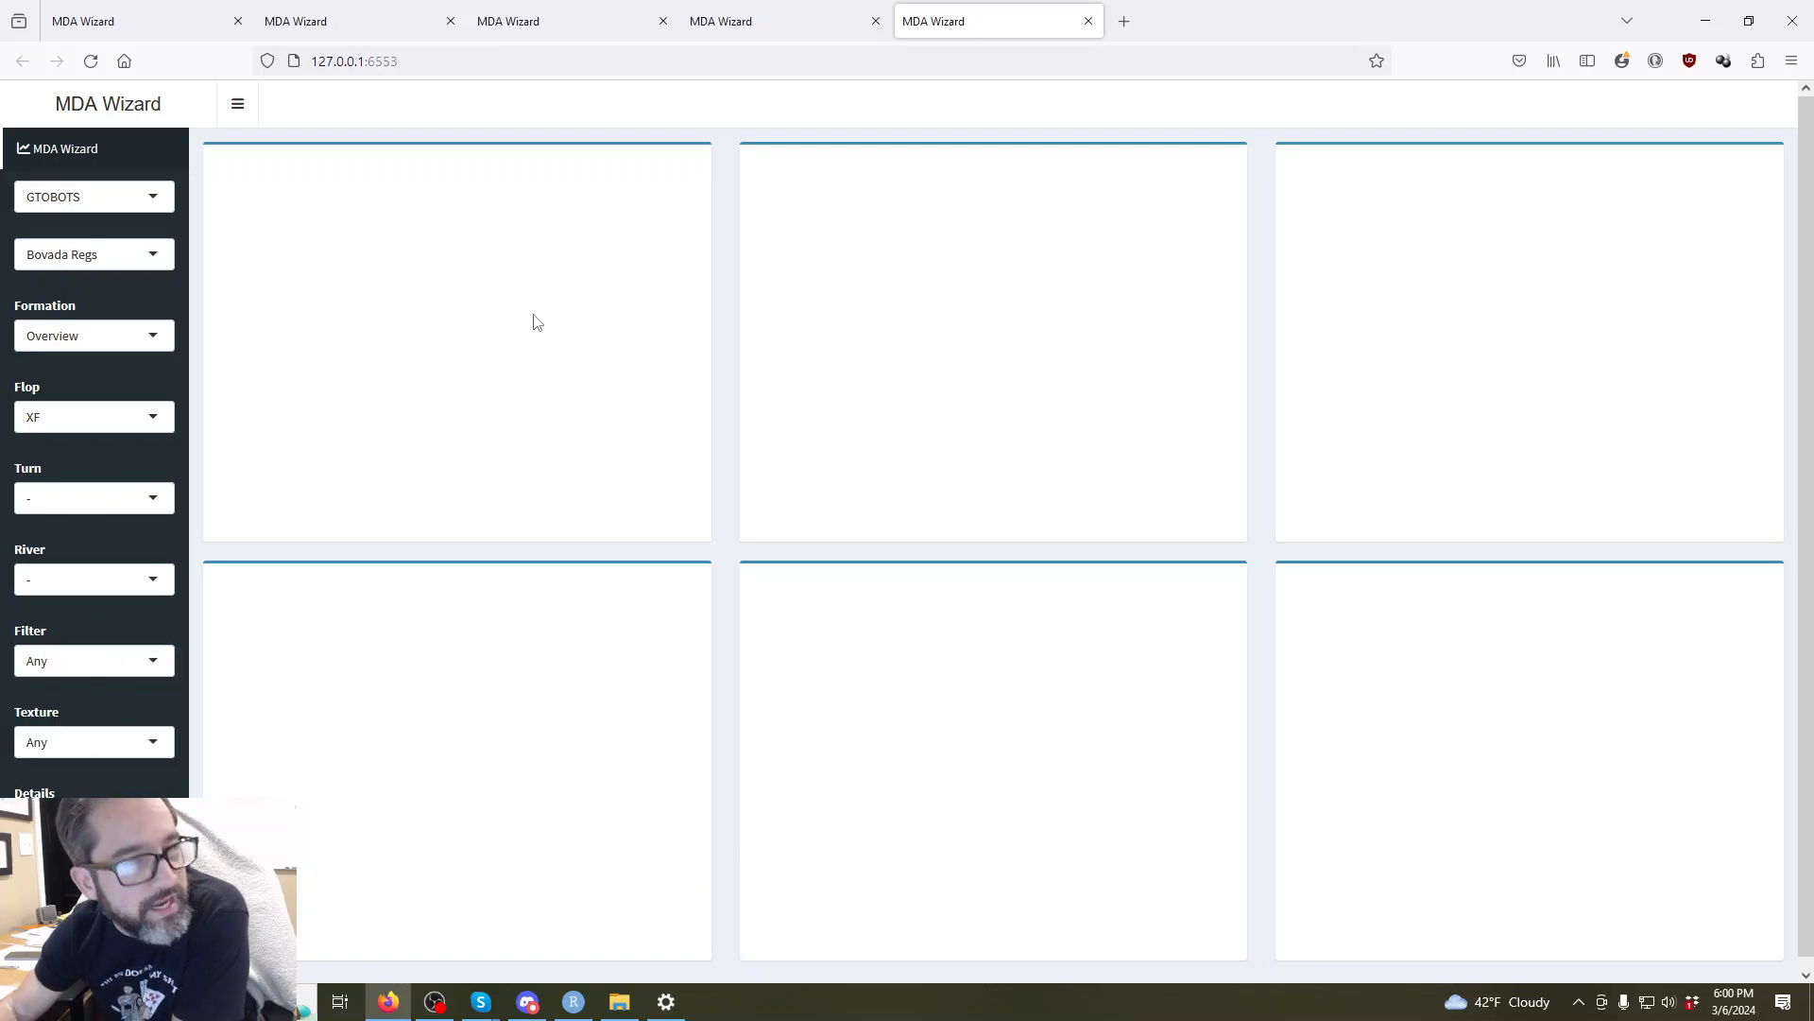
{"action": "left_click", "coordinate": [785, 18]}
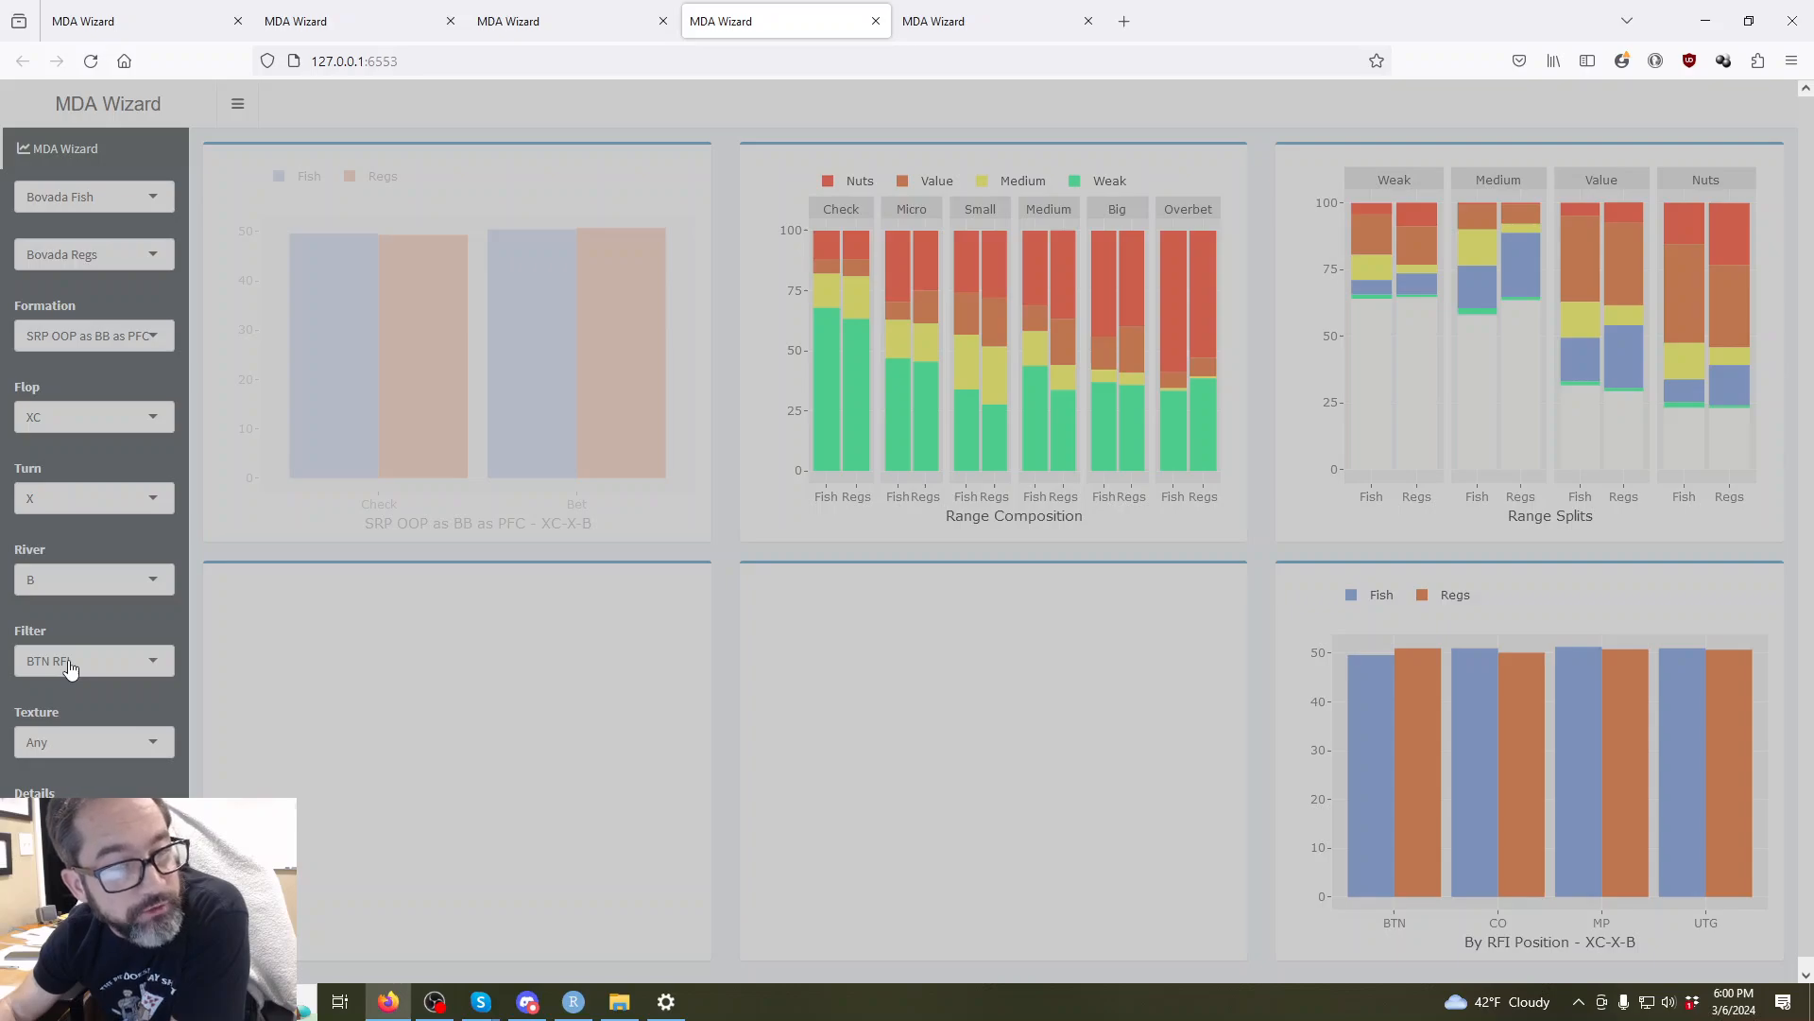
{"action": "mouse_move", "coordinate": [913, 284]}
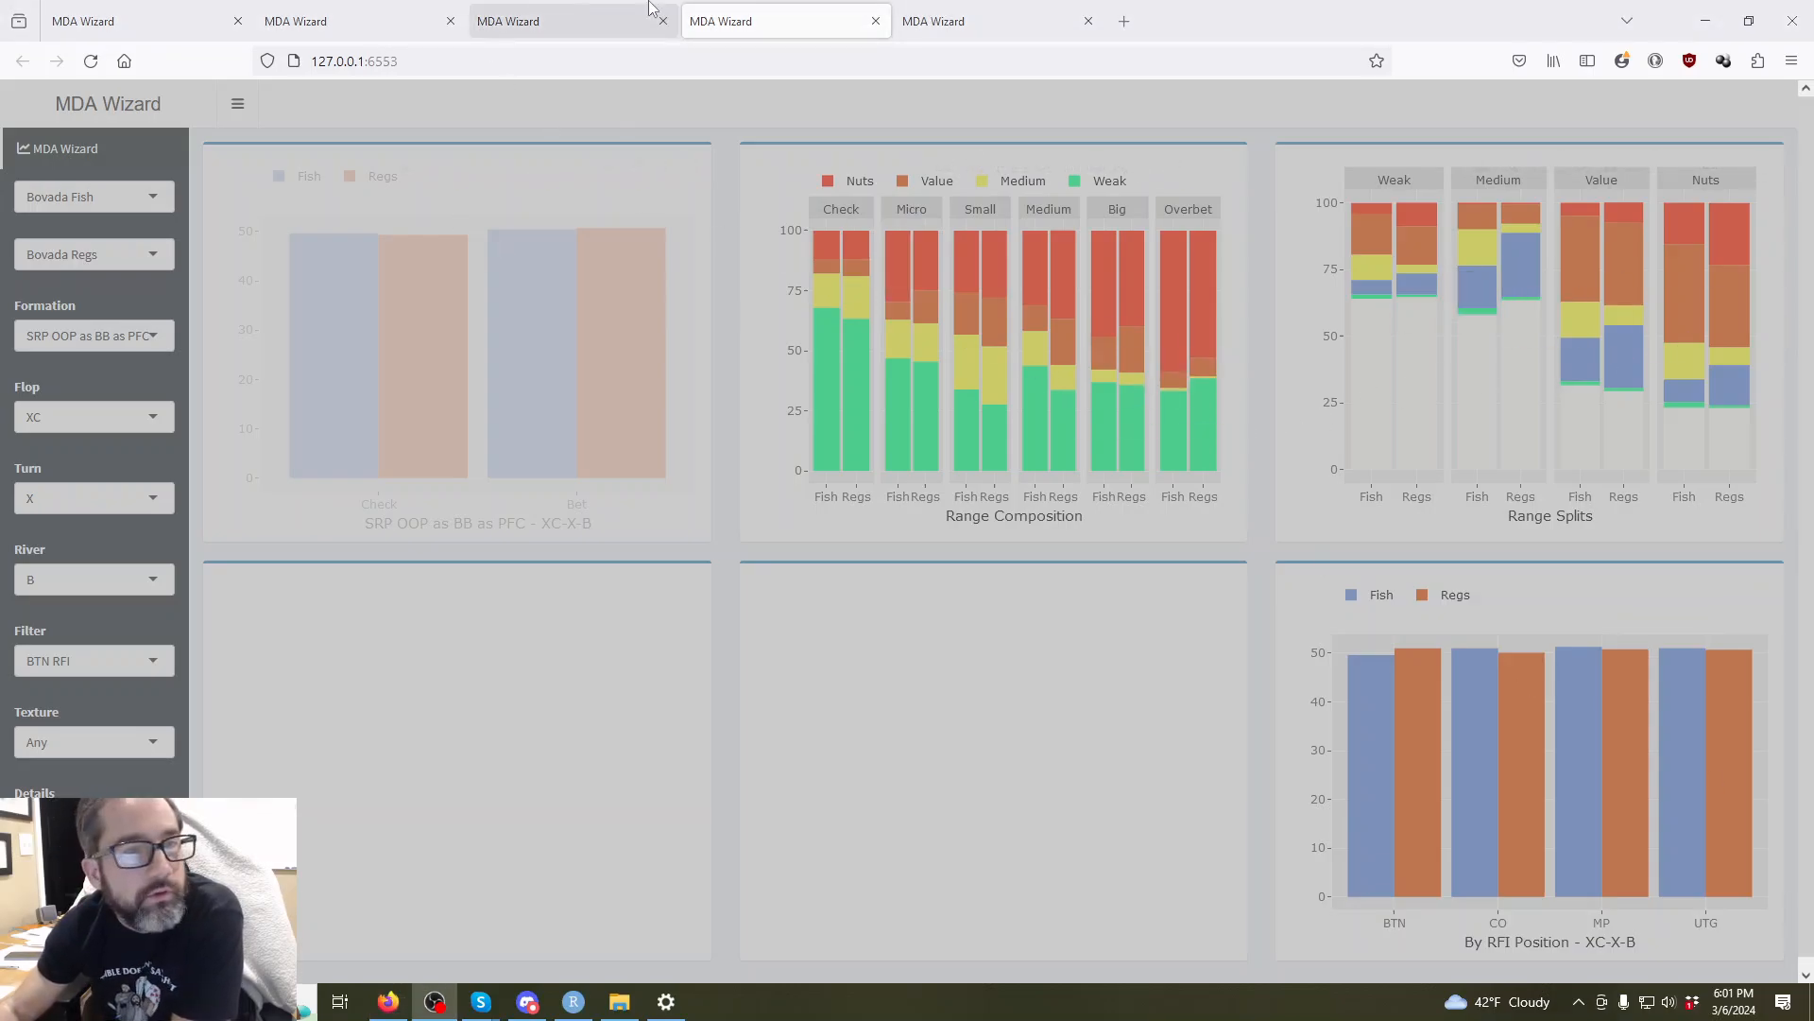
In the newest blank session, browse the available player pools and select Bovada Fish to compare against Bovada Regs.
{"action": "left_click", "coordinate": [992, 21]}
{"action": "left_click", "coordinate": [88, 253]}
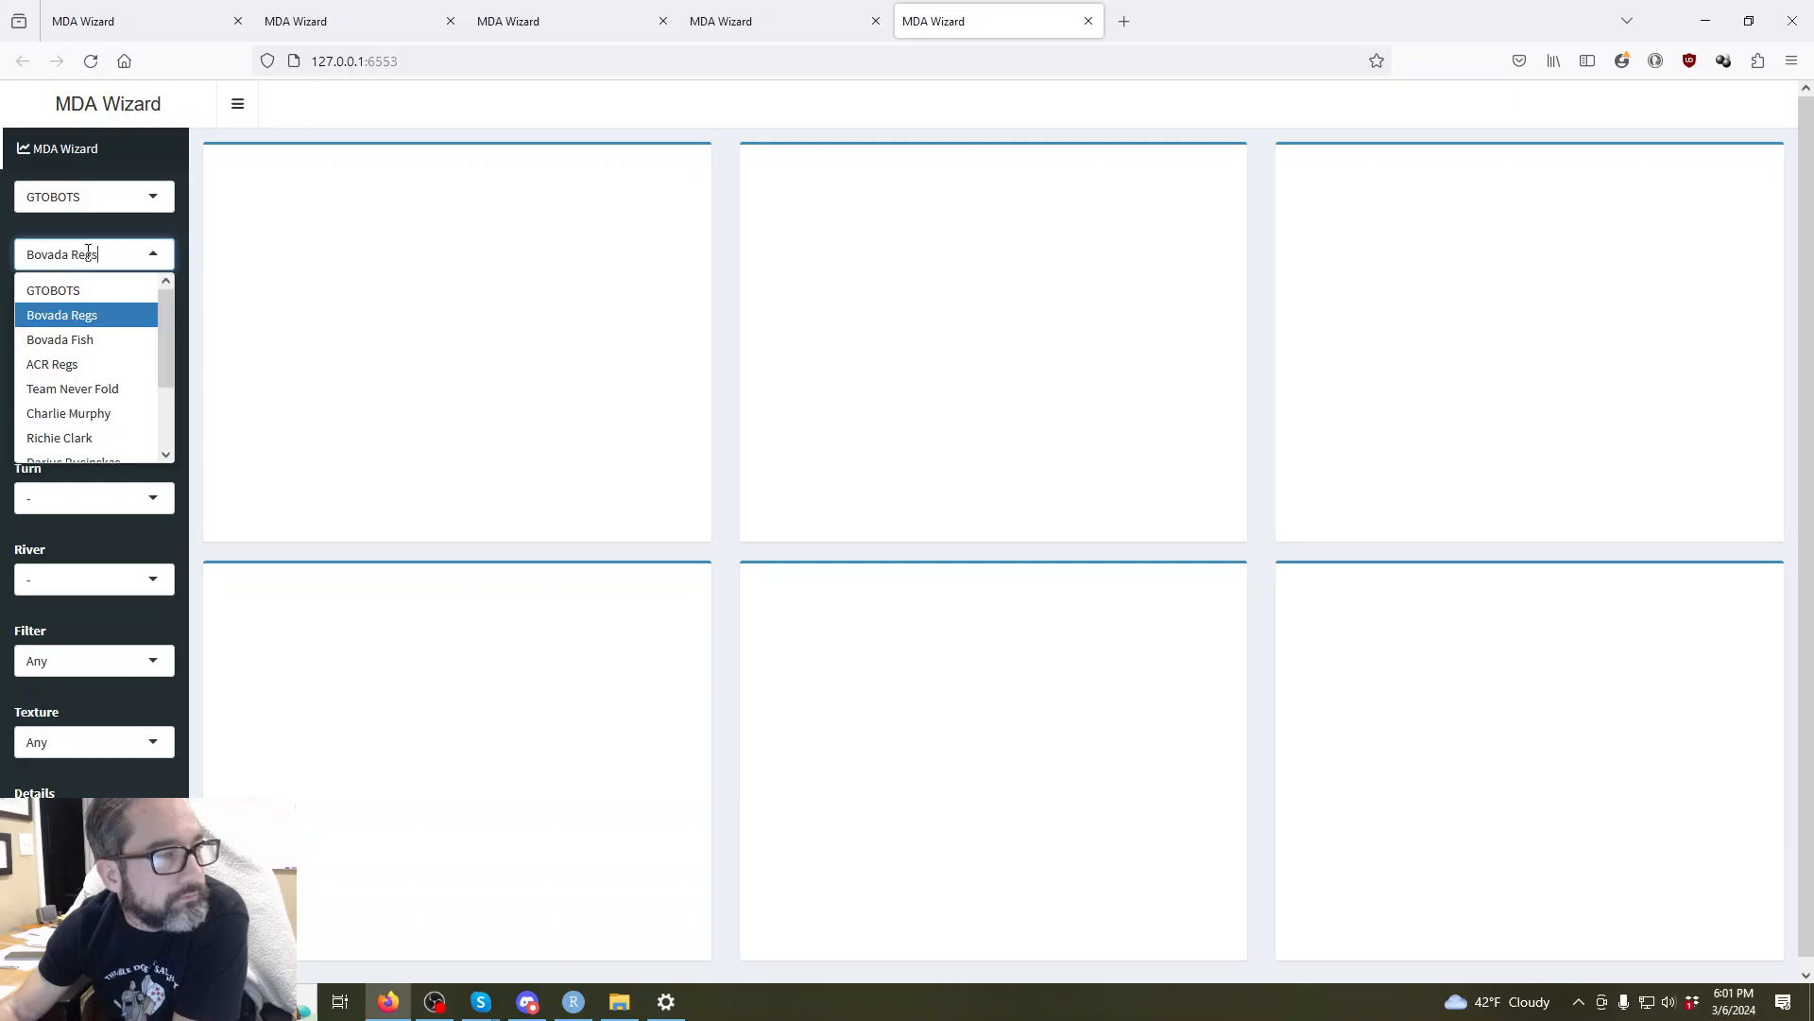
{"action": "scroll", "coordinate": [87, 368], "scroll_direction": "down", "scroll_amount": 3}
{"action": "scroll", "coordinate": [83, 373], "scroll_direction": "up", "scroll_amount": 3}
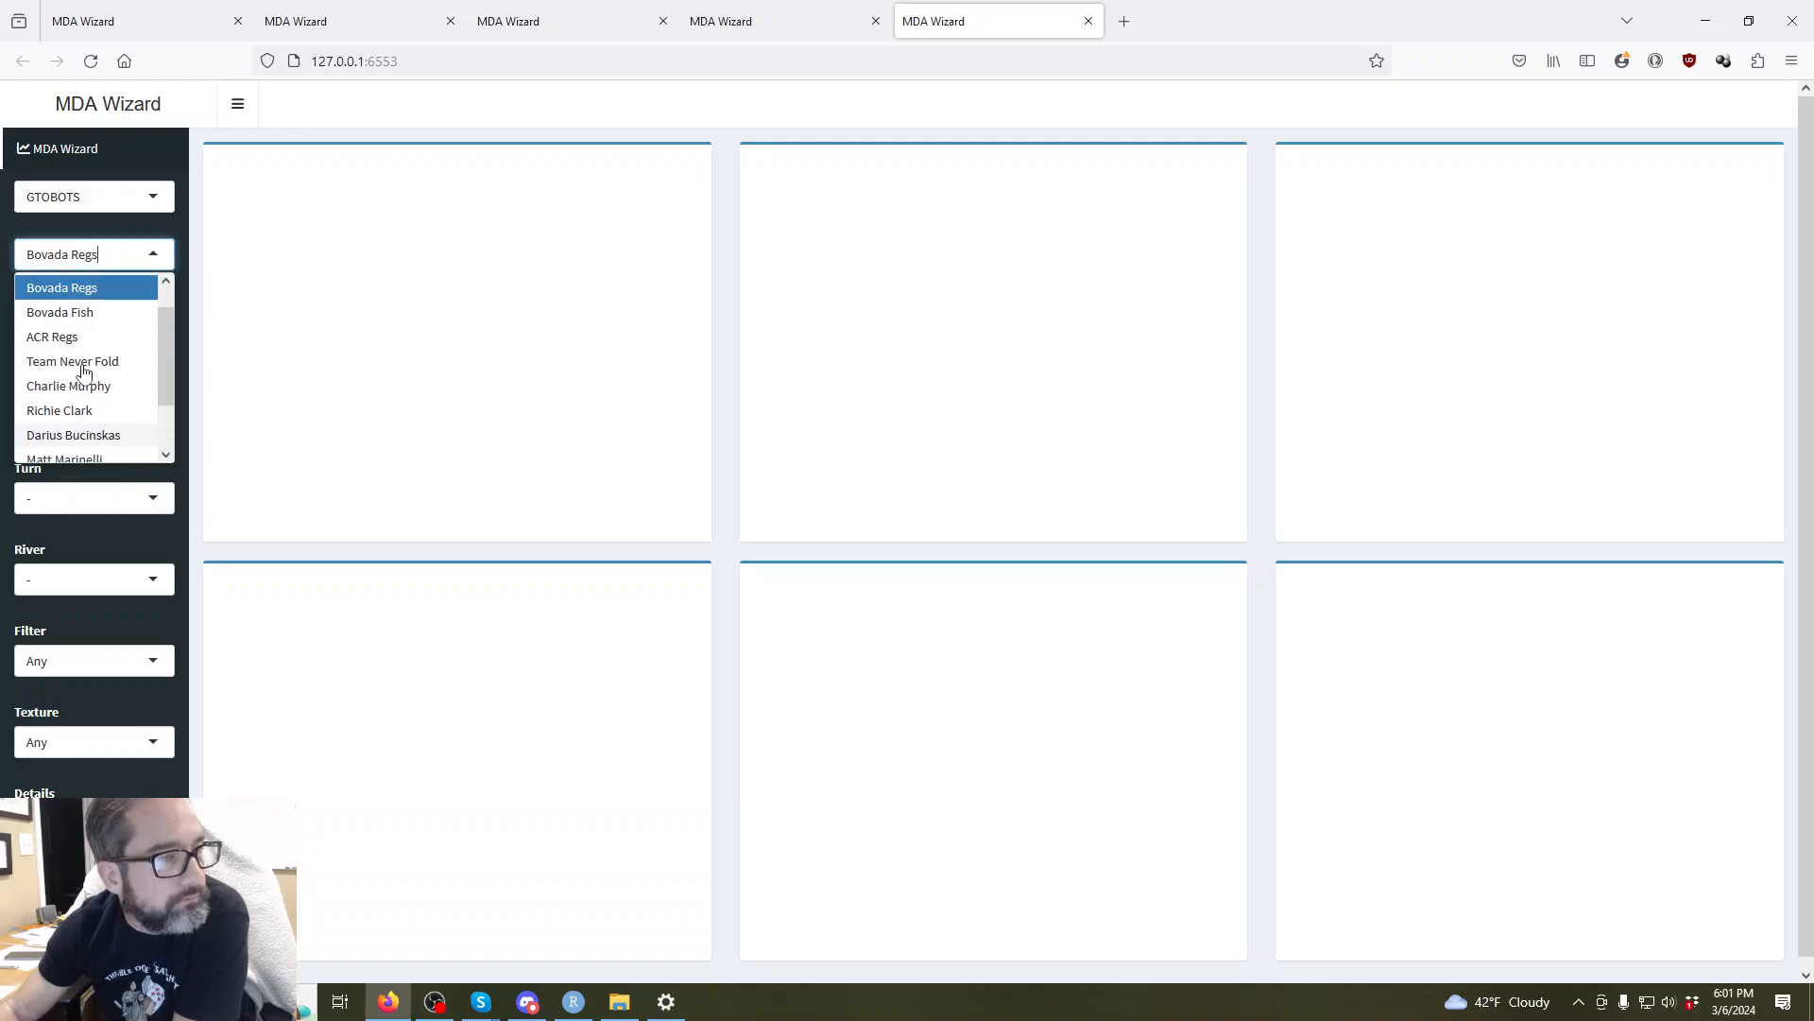
{"action": "left_click", "coordinate": [57, 230]}
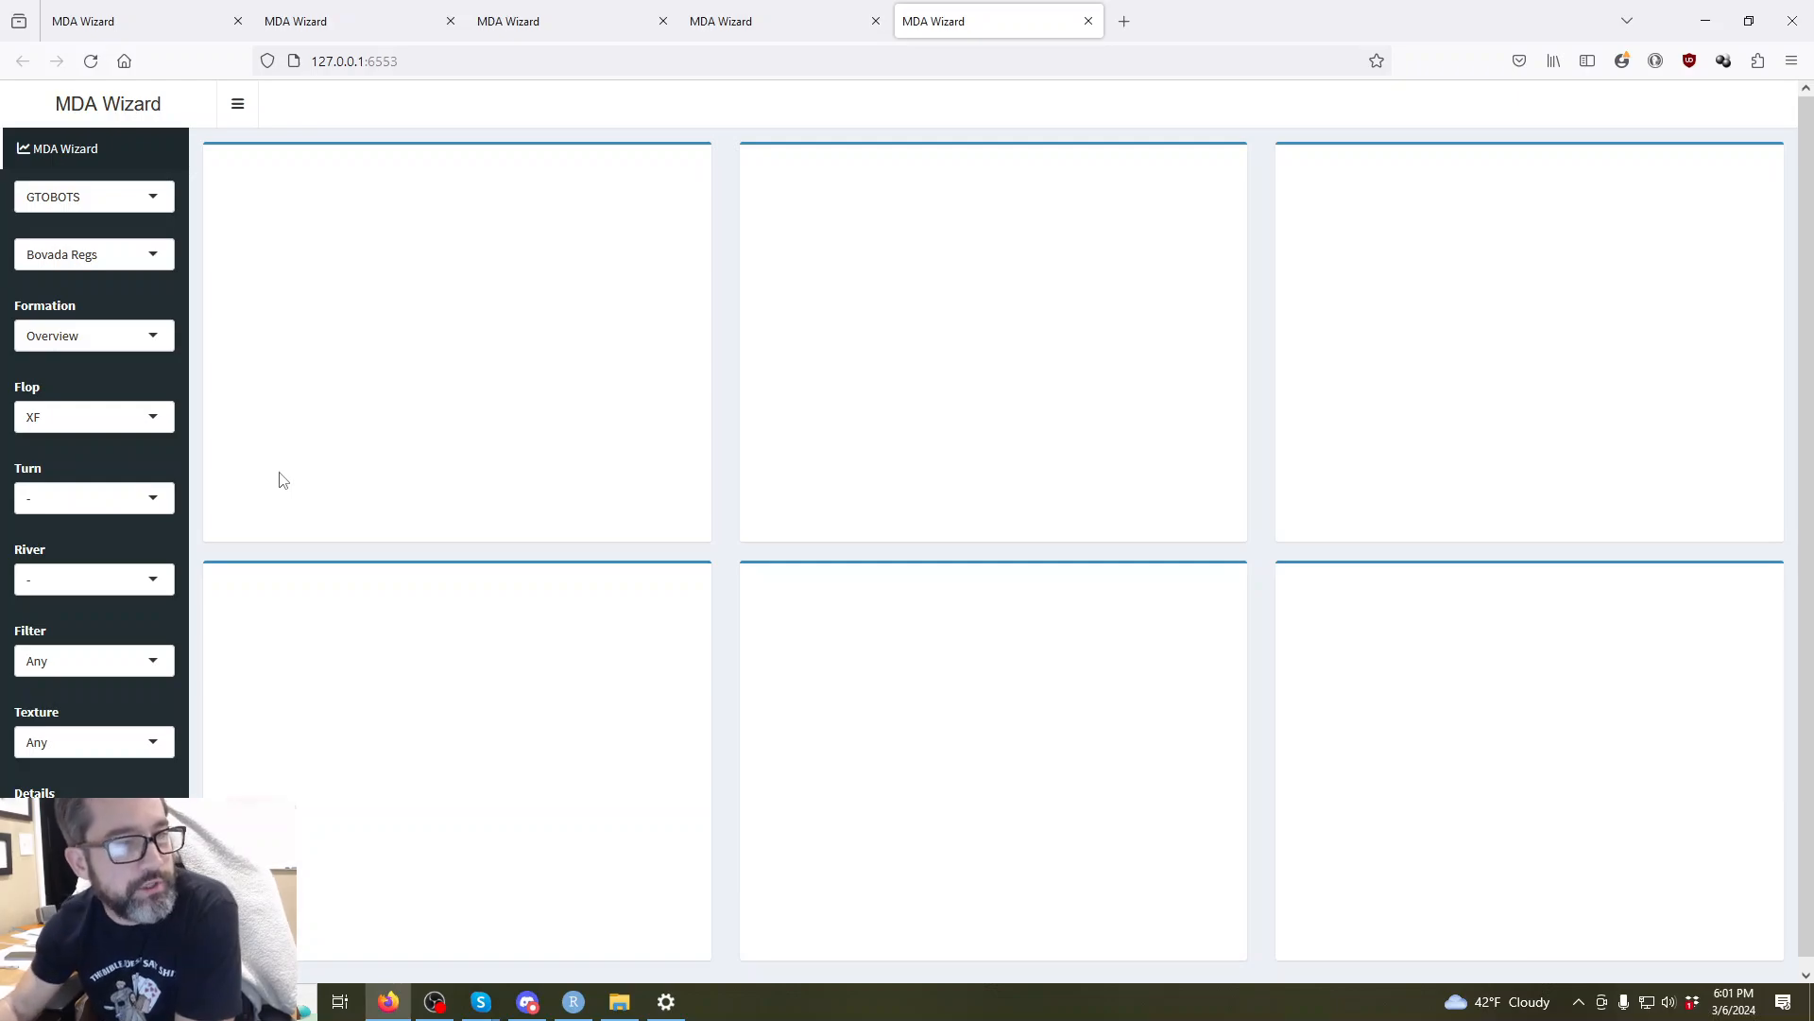
{"action": "left_click", "coordinate": [90, 196]}
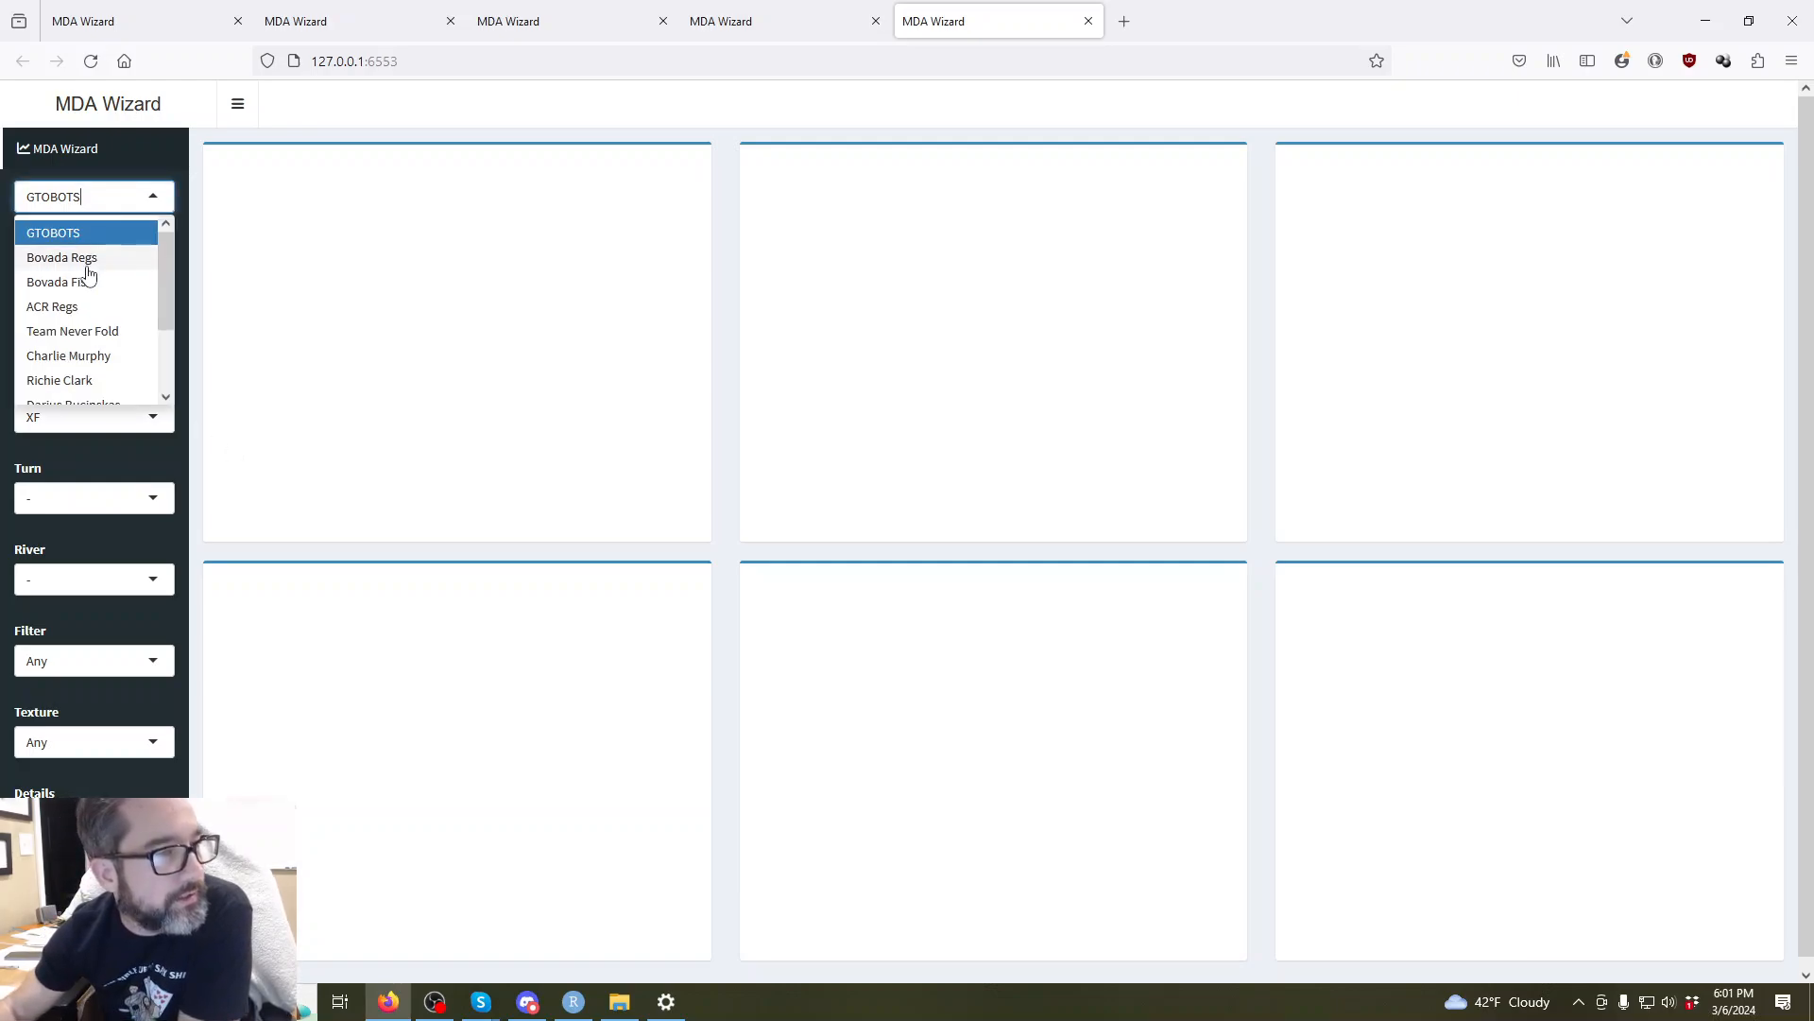
{"action": "left_click", "coordinate": [85, 282]}
Set the flop and turn actions to A and the river action to B.
{"action": "left_click", "coordinate": [75, 416]}
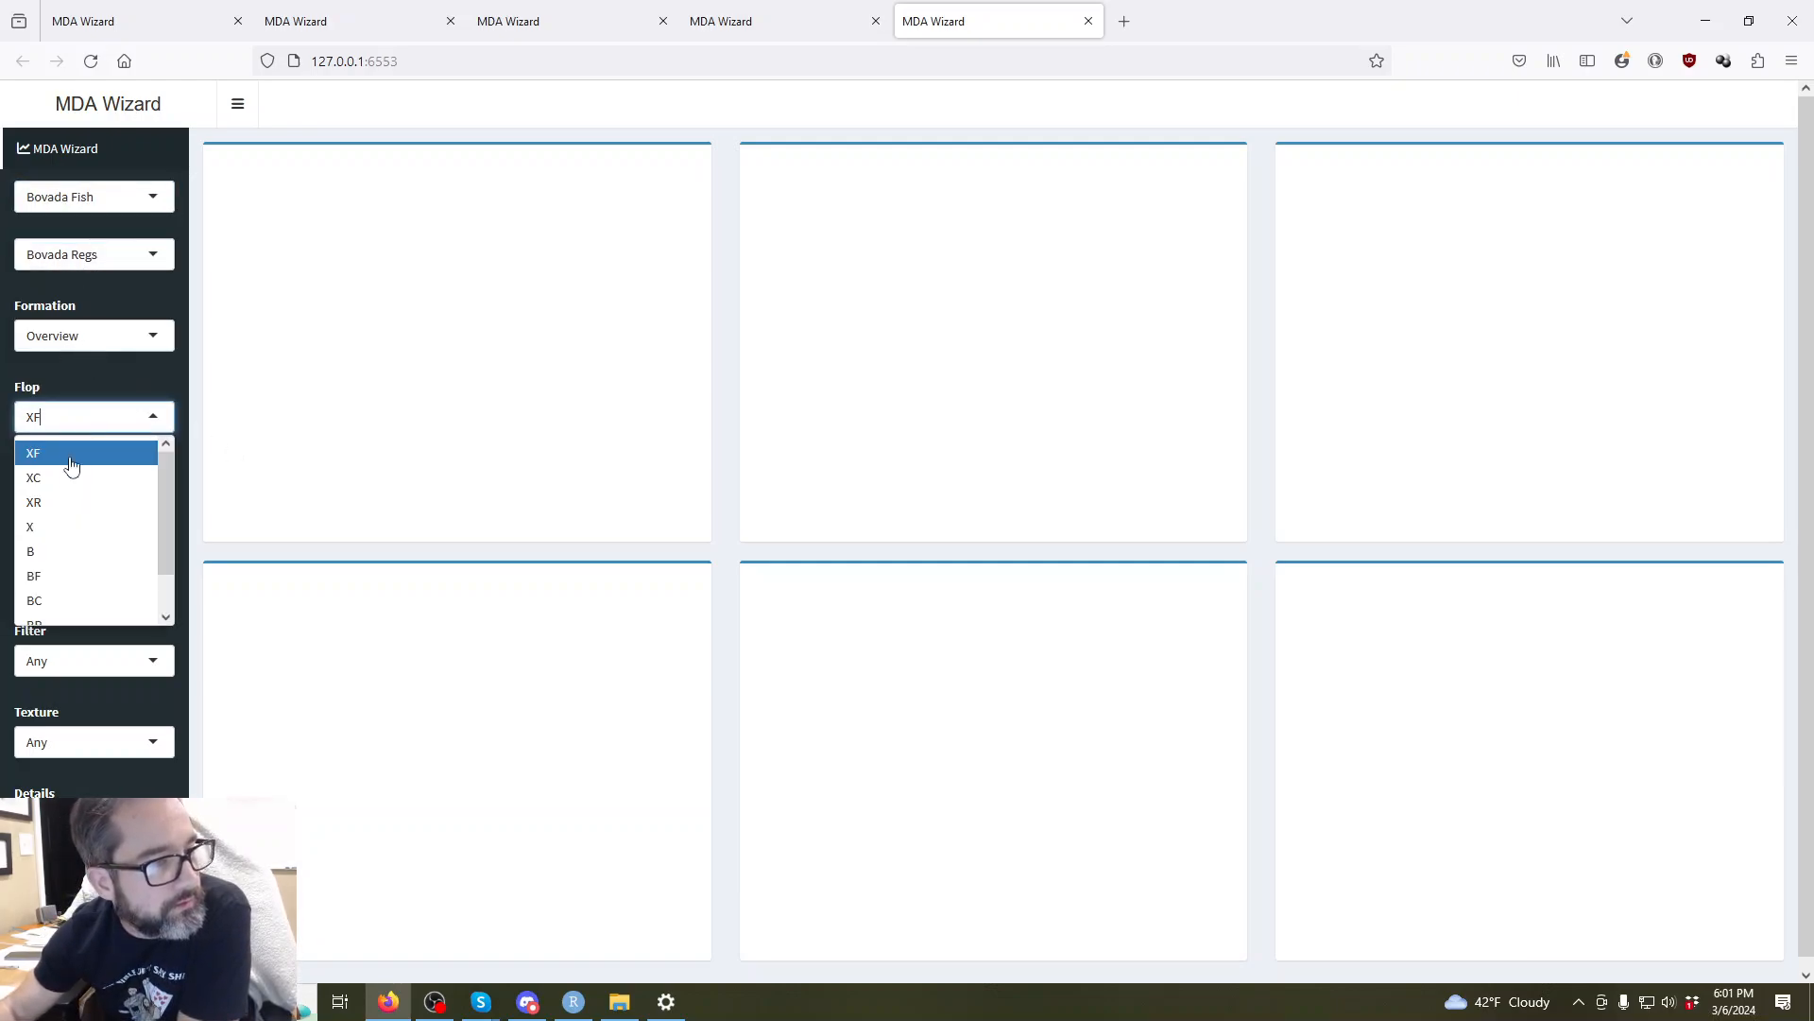
{"action": "left_click", "coordinate": [58, 528]}
{"action": "left_click", "coordinate": [54, 414]}
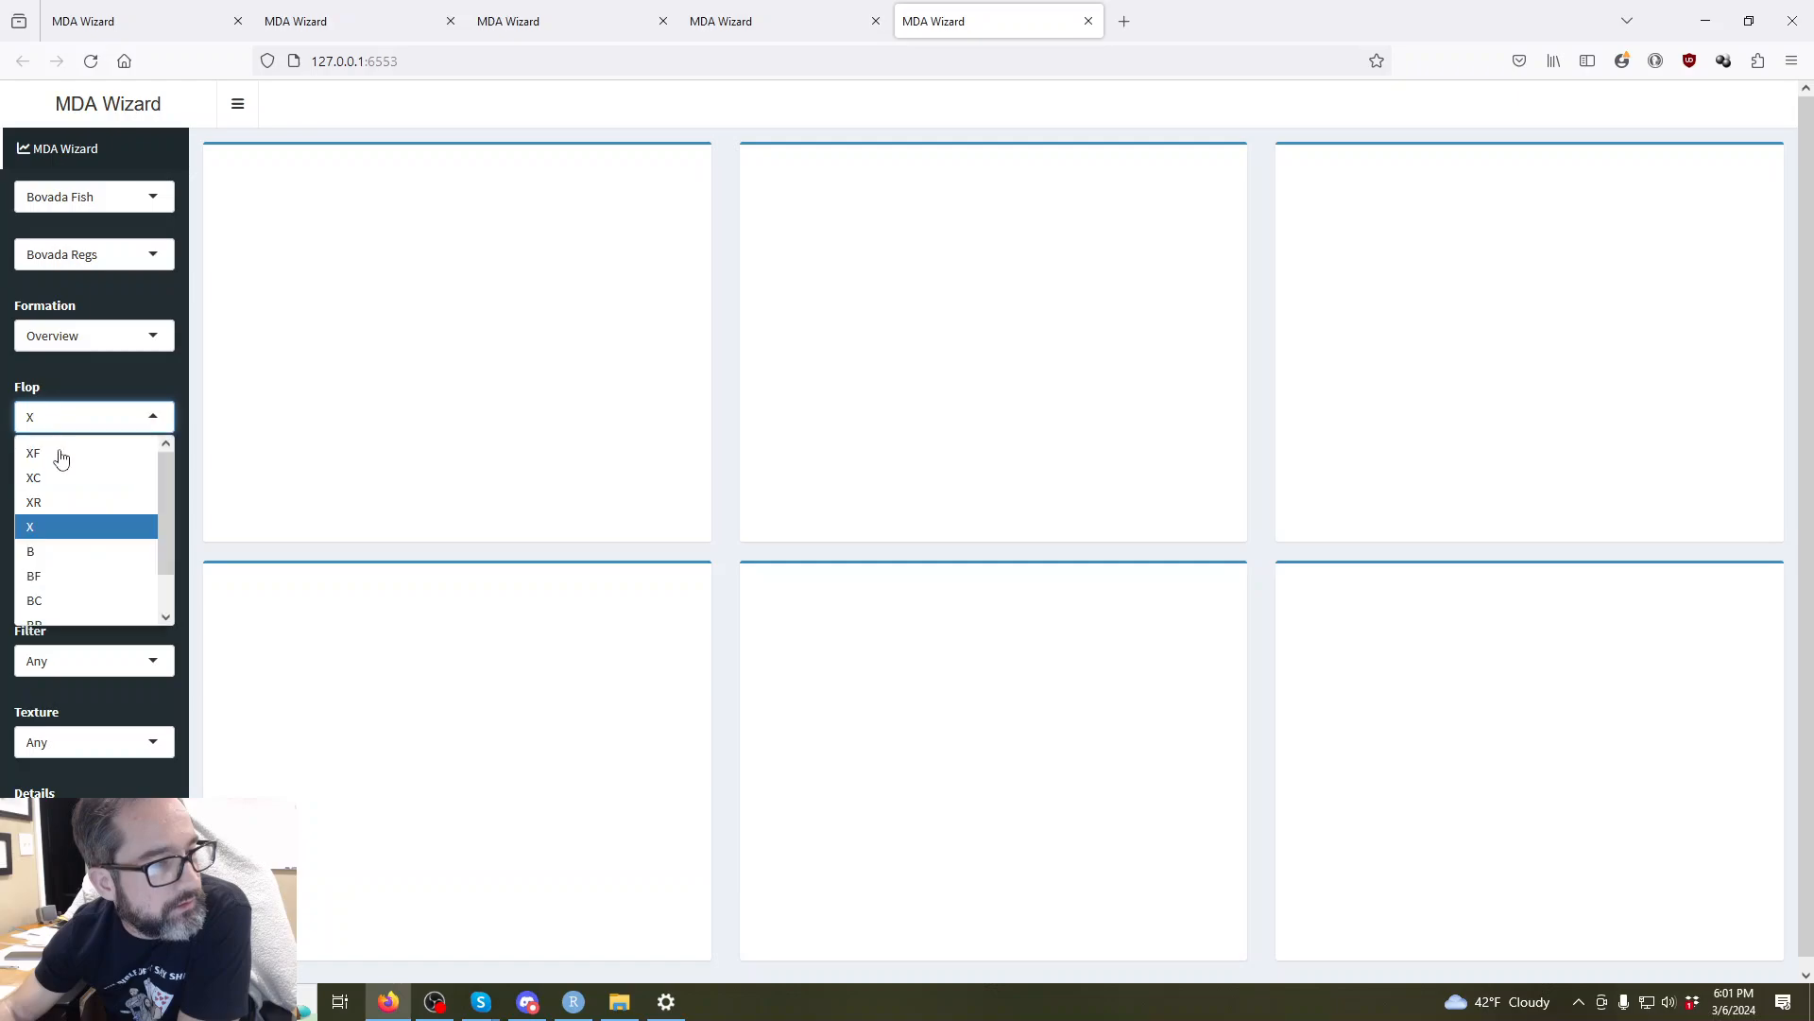
{"action": "left_click", "coordinate": [60, 608]}
{"action": "left_click", "coordinate": [67, 501]}
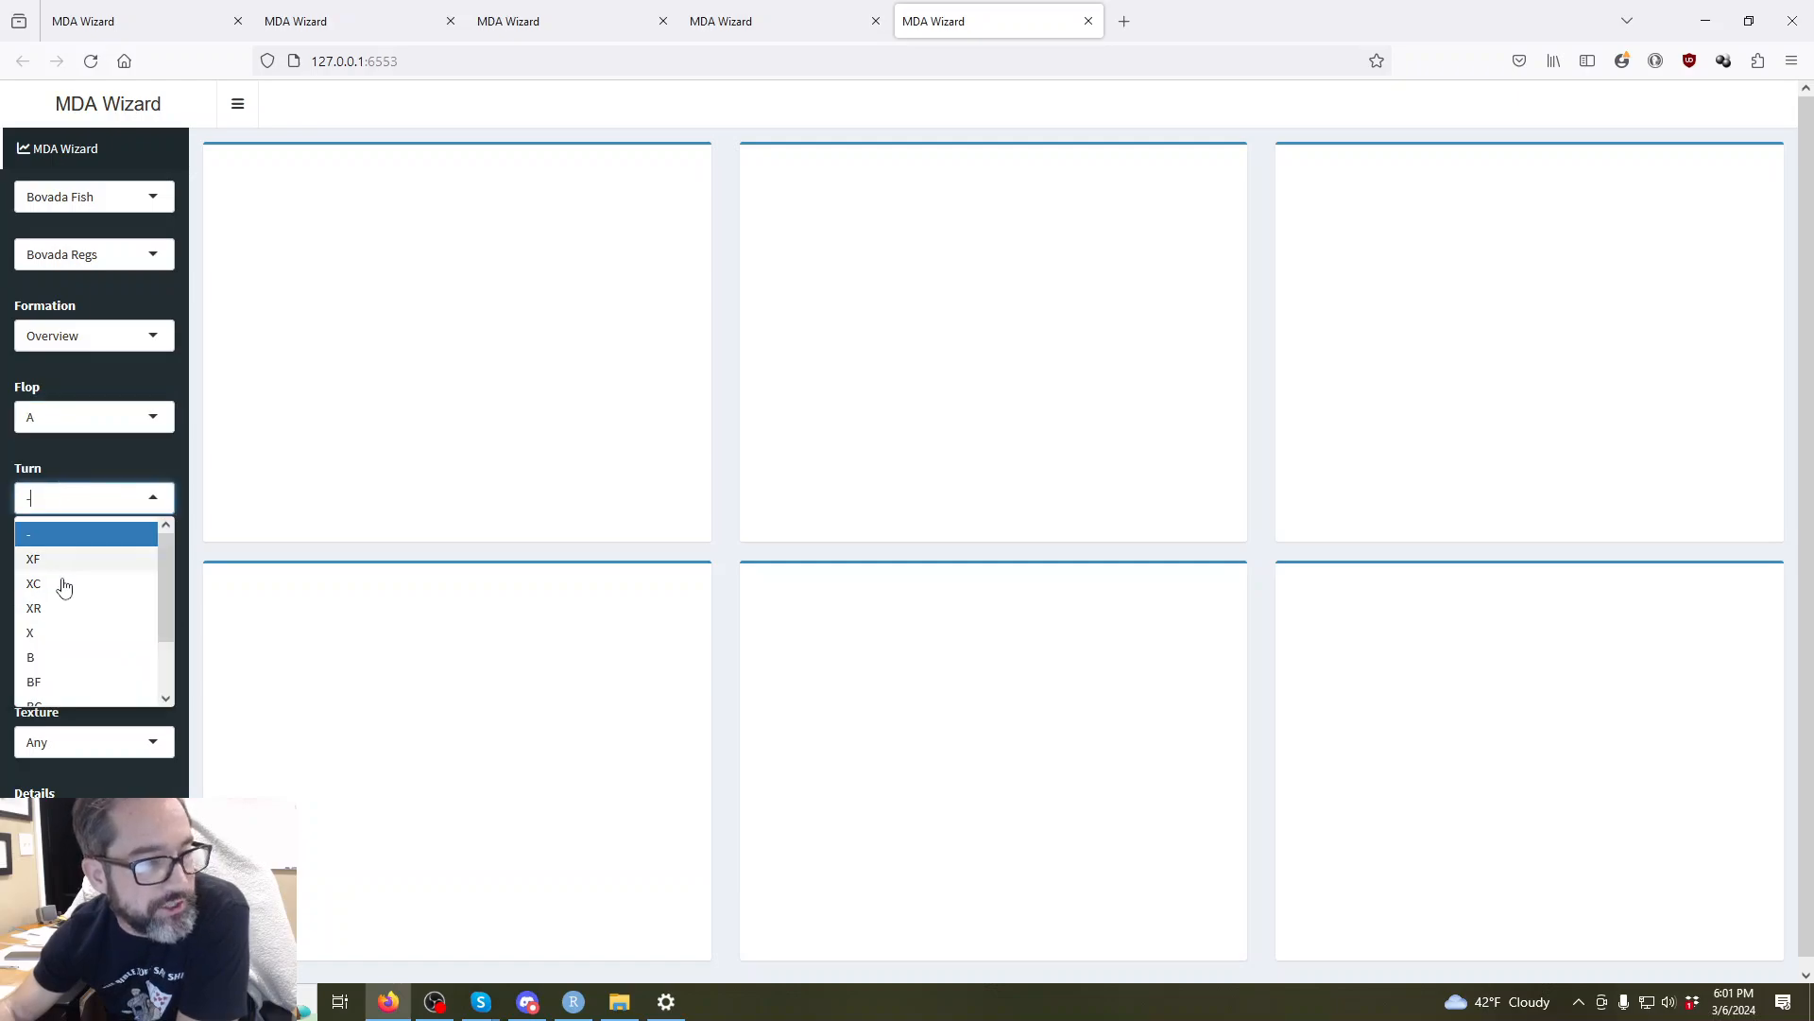
{"action": "left_click", "coordinate": [45, 684]}
{"action": "left_click", "coordinate": [80, 580]}
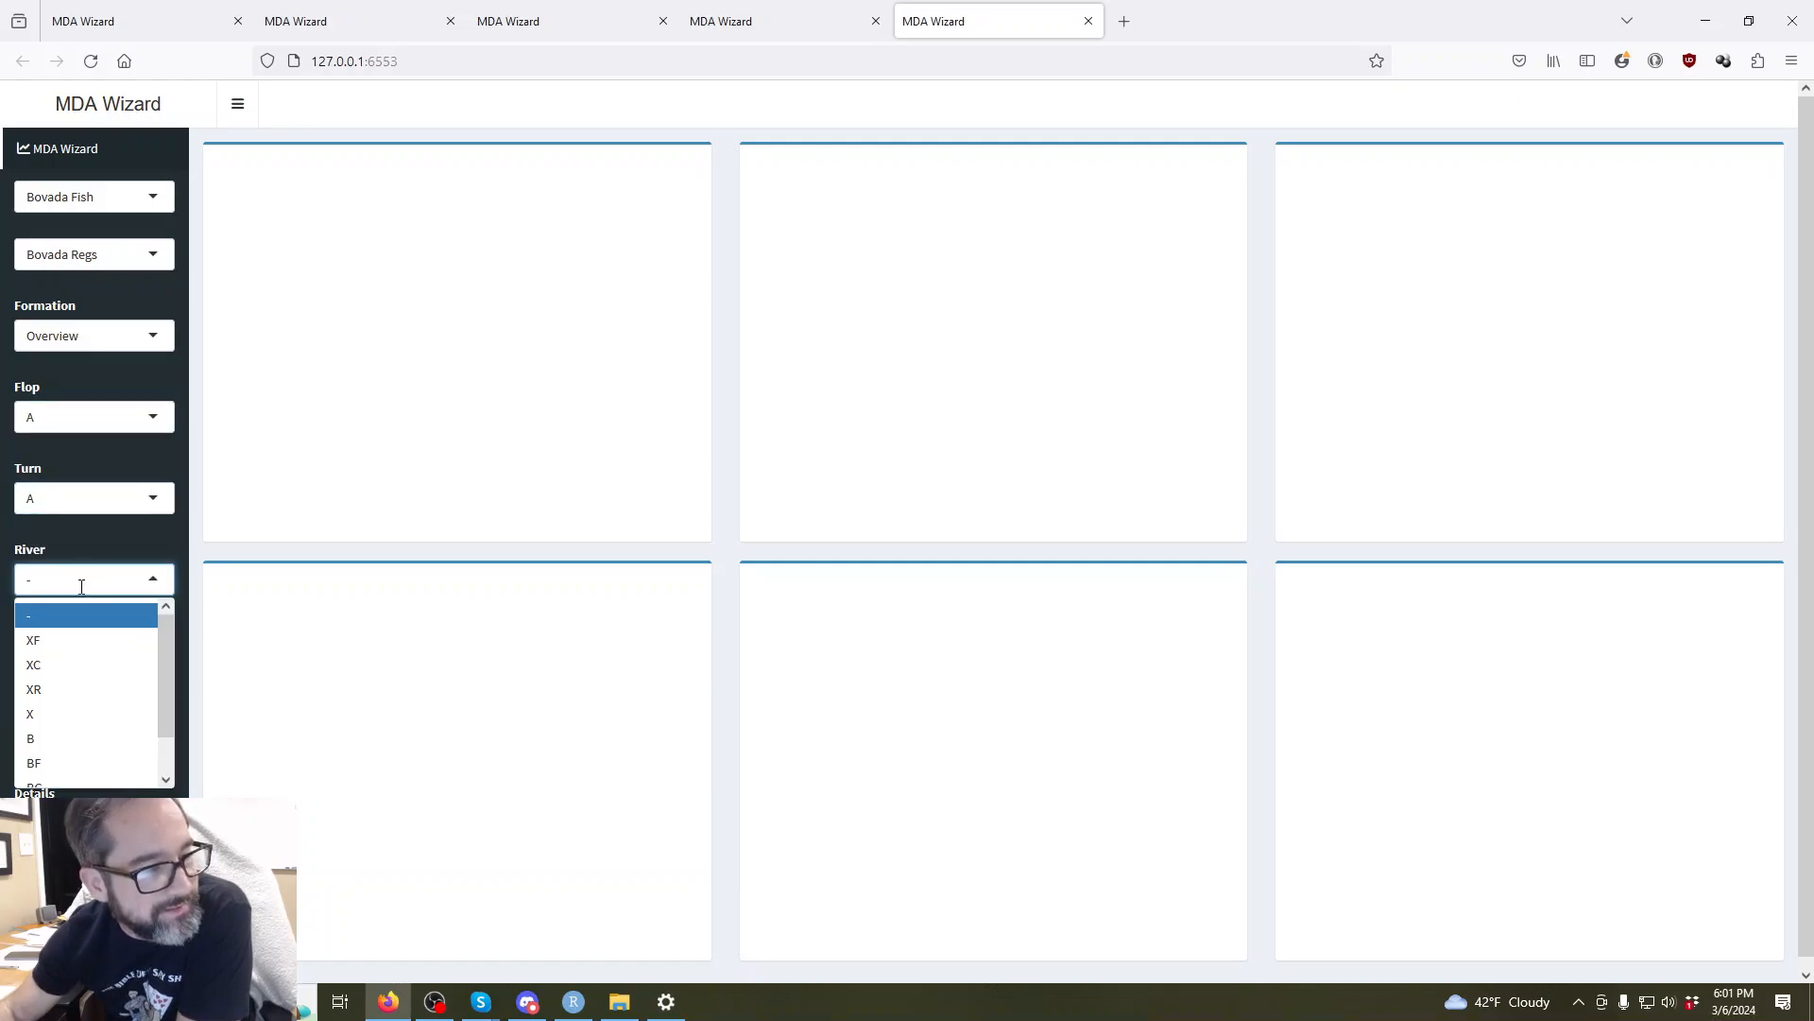
{"action": "scroll", "coordinate": [60, 723], "scroll_direction": "down", "scroll_amount": 2}
{"action": "scroll", "coordinate": [62, 675], "scroll_direction": "up", "scroll_amount": 2}
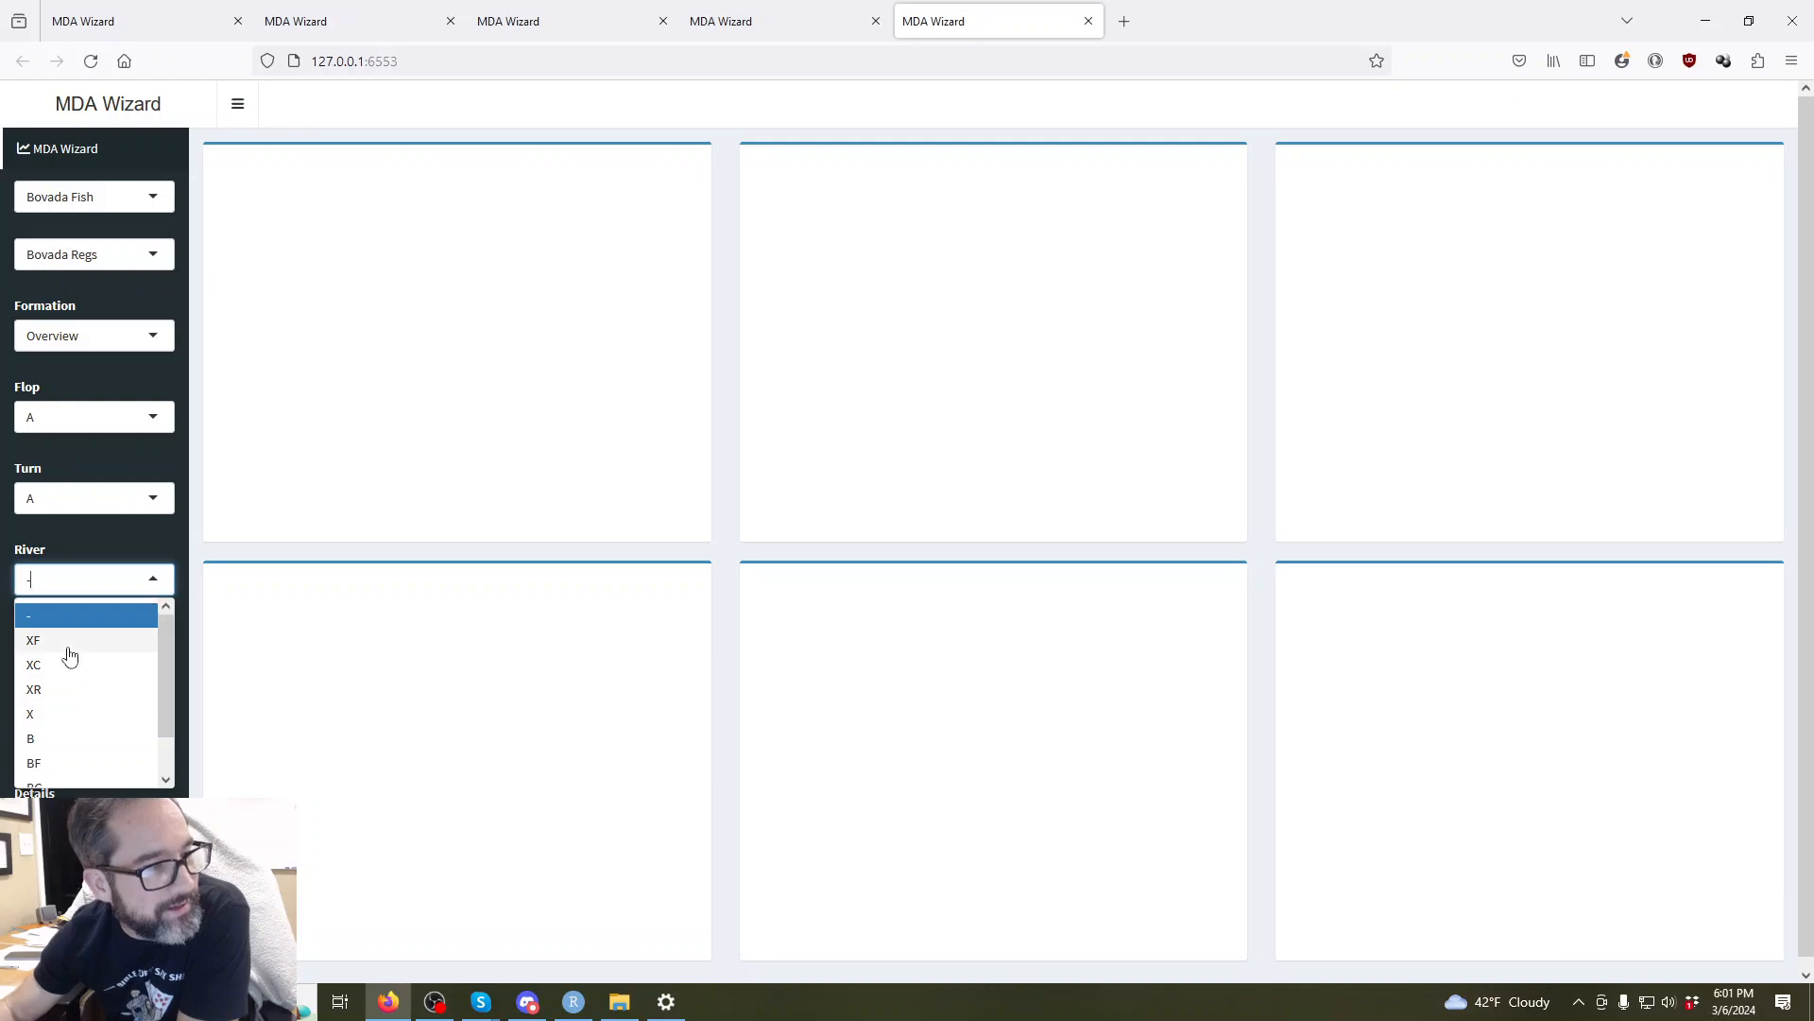
{"action": "left_click", "coordinate": [54, 738]}
Load the SRP IP vs BB as PFR formation for the A-A-B line.
{"action": "left_click", "coordinate": [94, 335]}
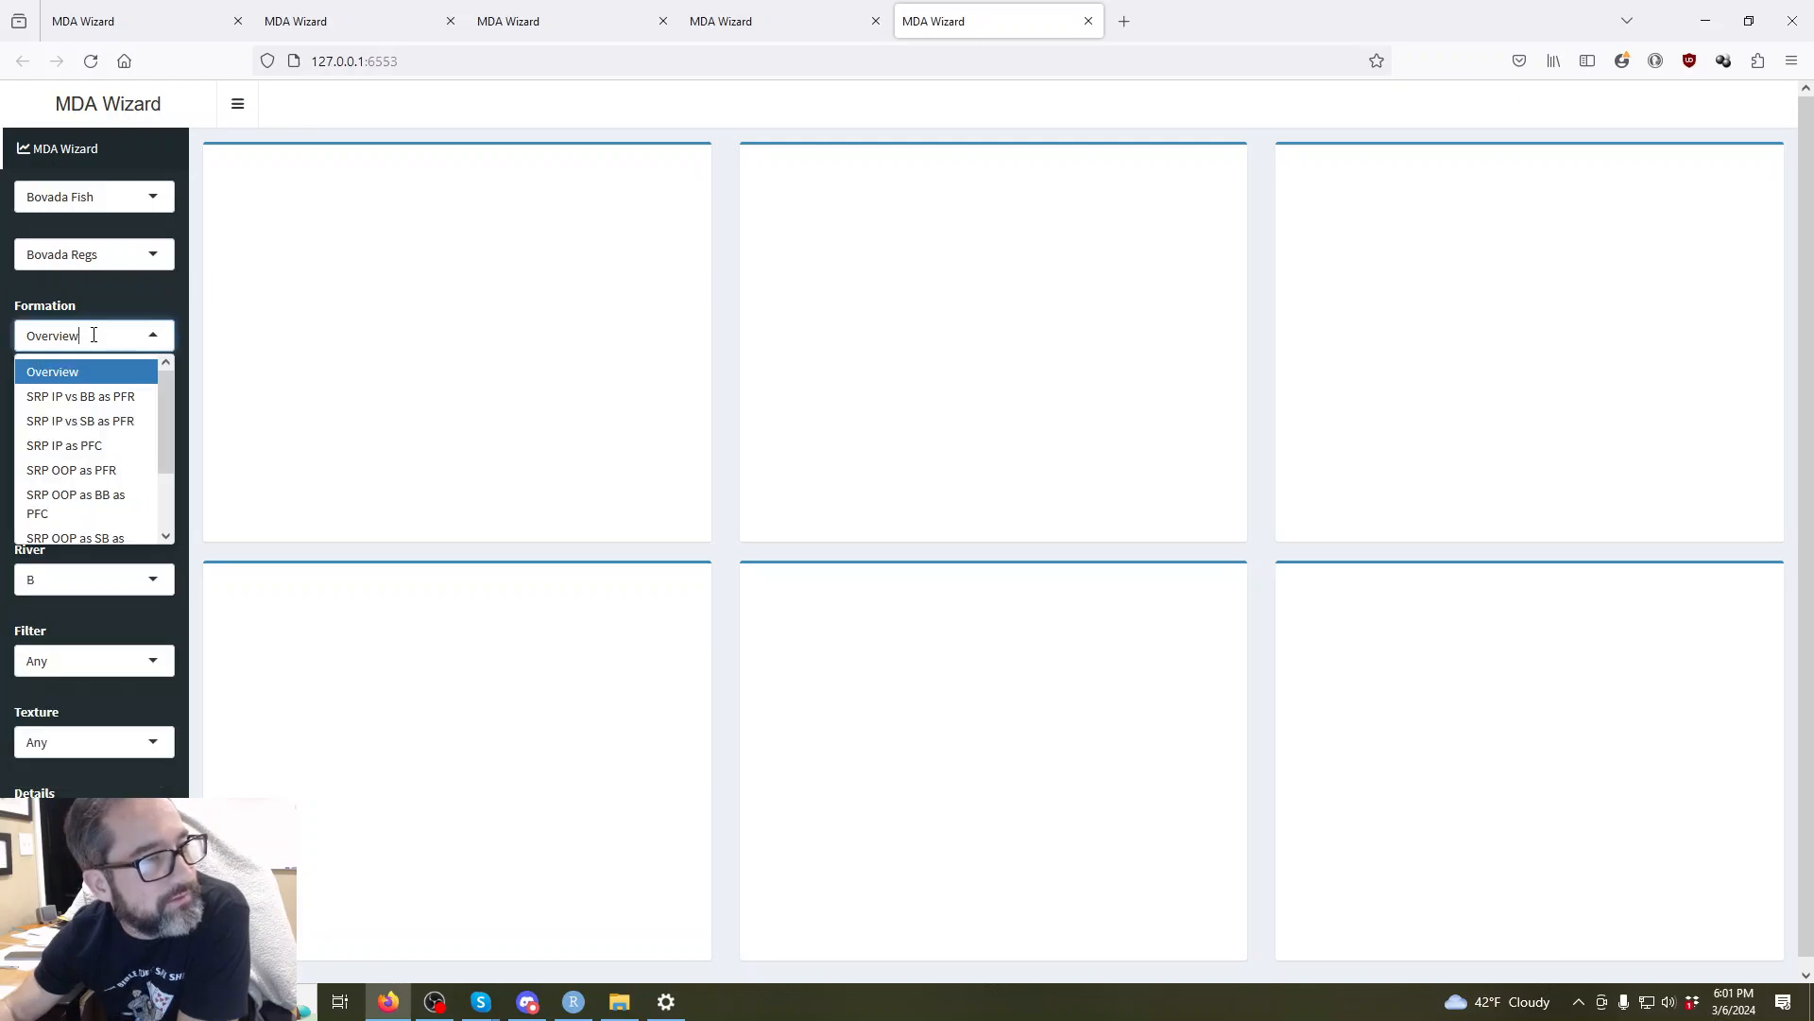
{"action": "scroll", "coordinate": [110, 451], "scroll_direction": "down", "scroll_amount": 2}
{"action": "scroll", "coordinate": [114, 446], "scroll_direction": "up", "scroll_amount": 2}
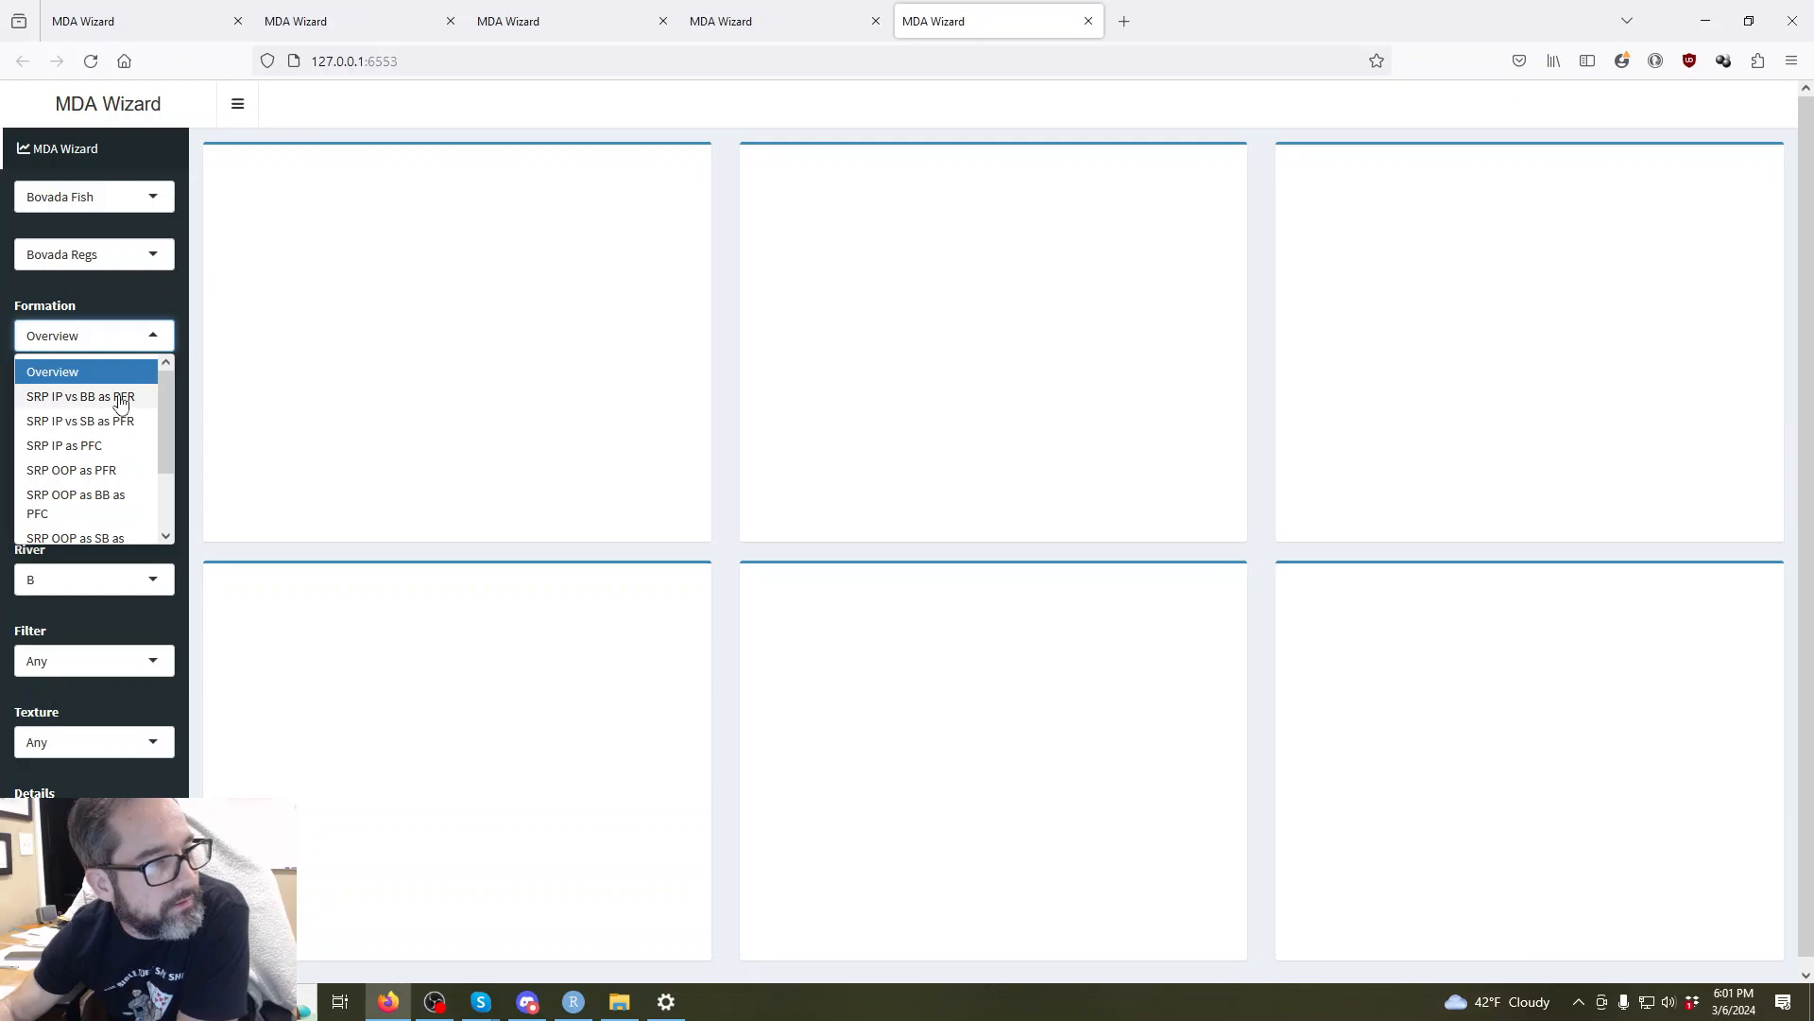
{"action": "left_click", "coordinate": [120, 400]}
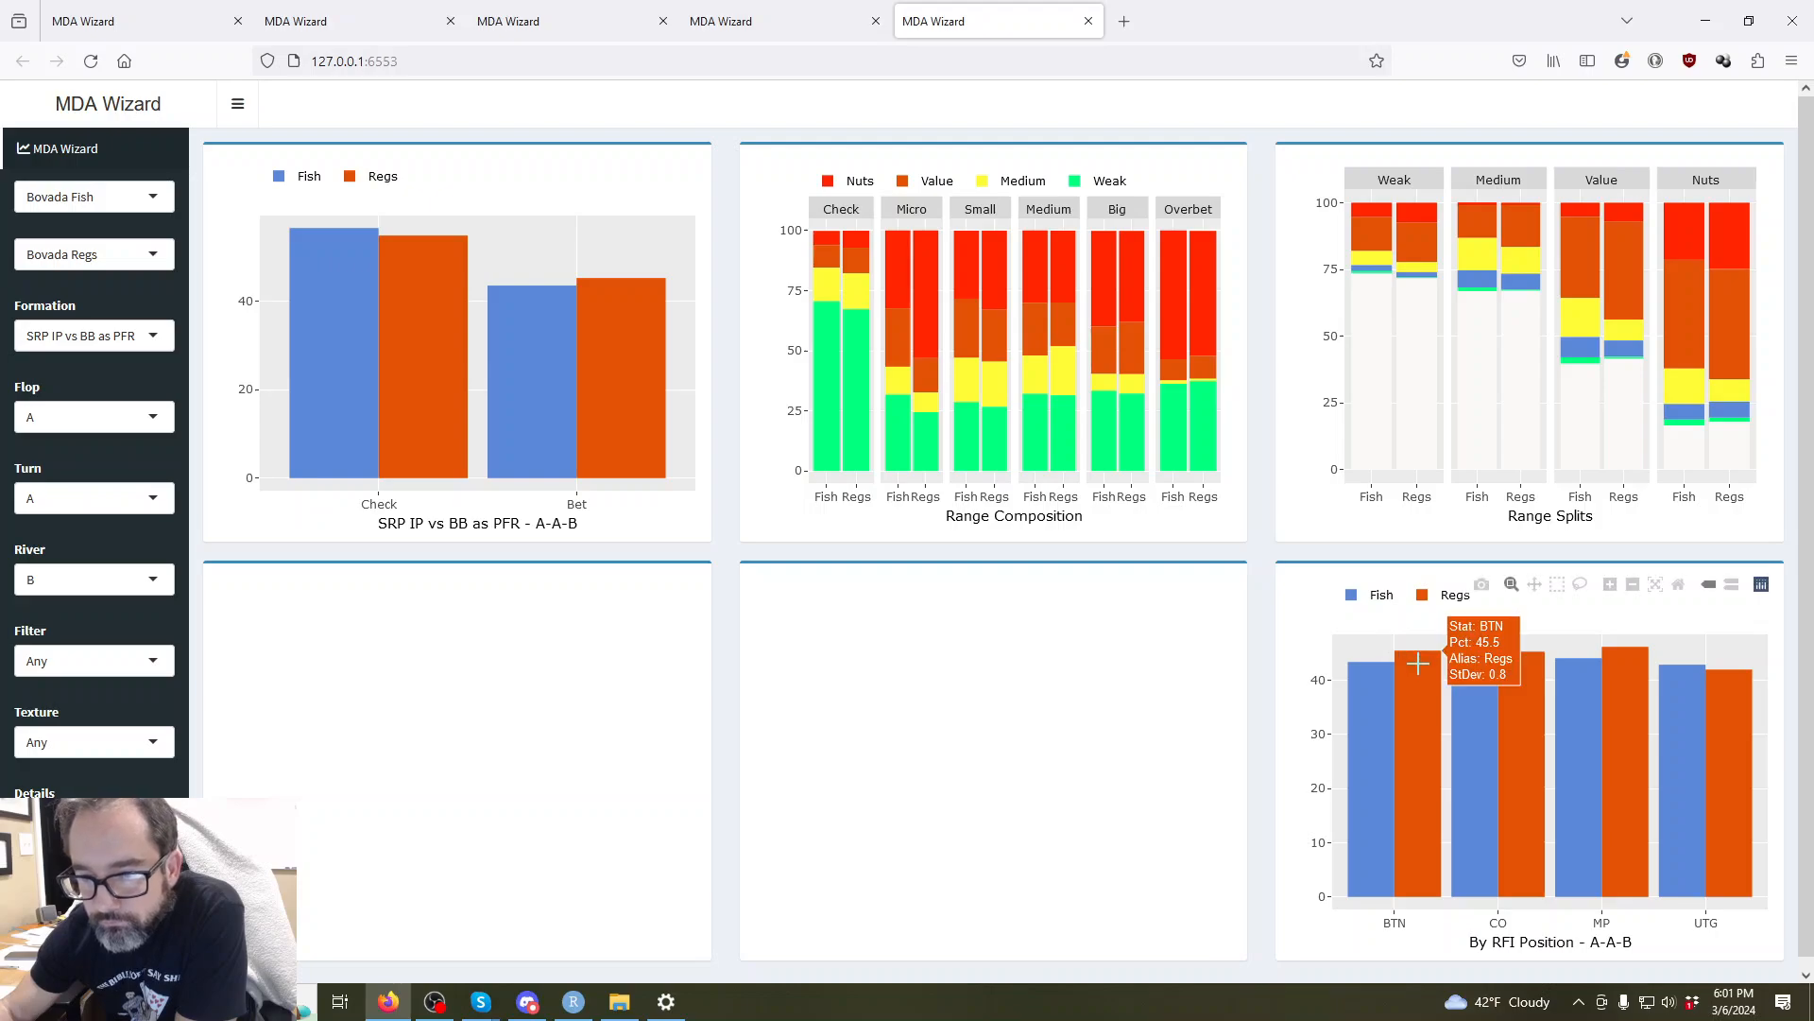
Compare the Fish and Regs A-A-B betting frequencies by RFI position from BTN to UTG.
{"action": "mouse_move", "coordinate": [1393, 697]}
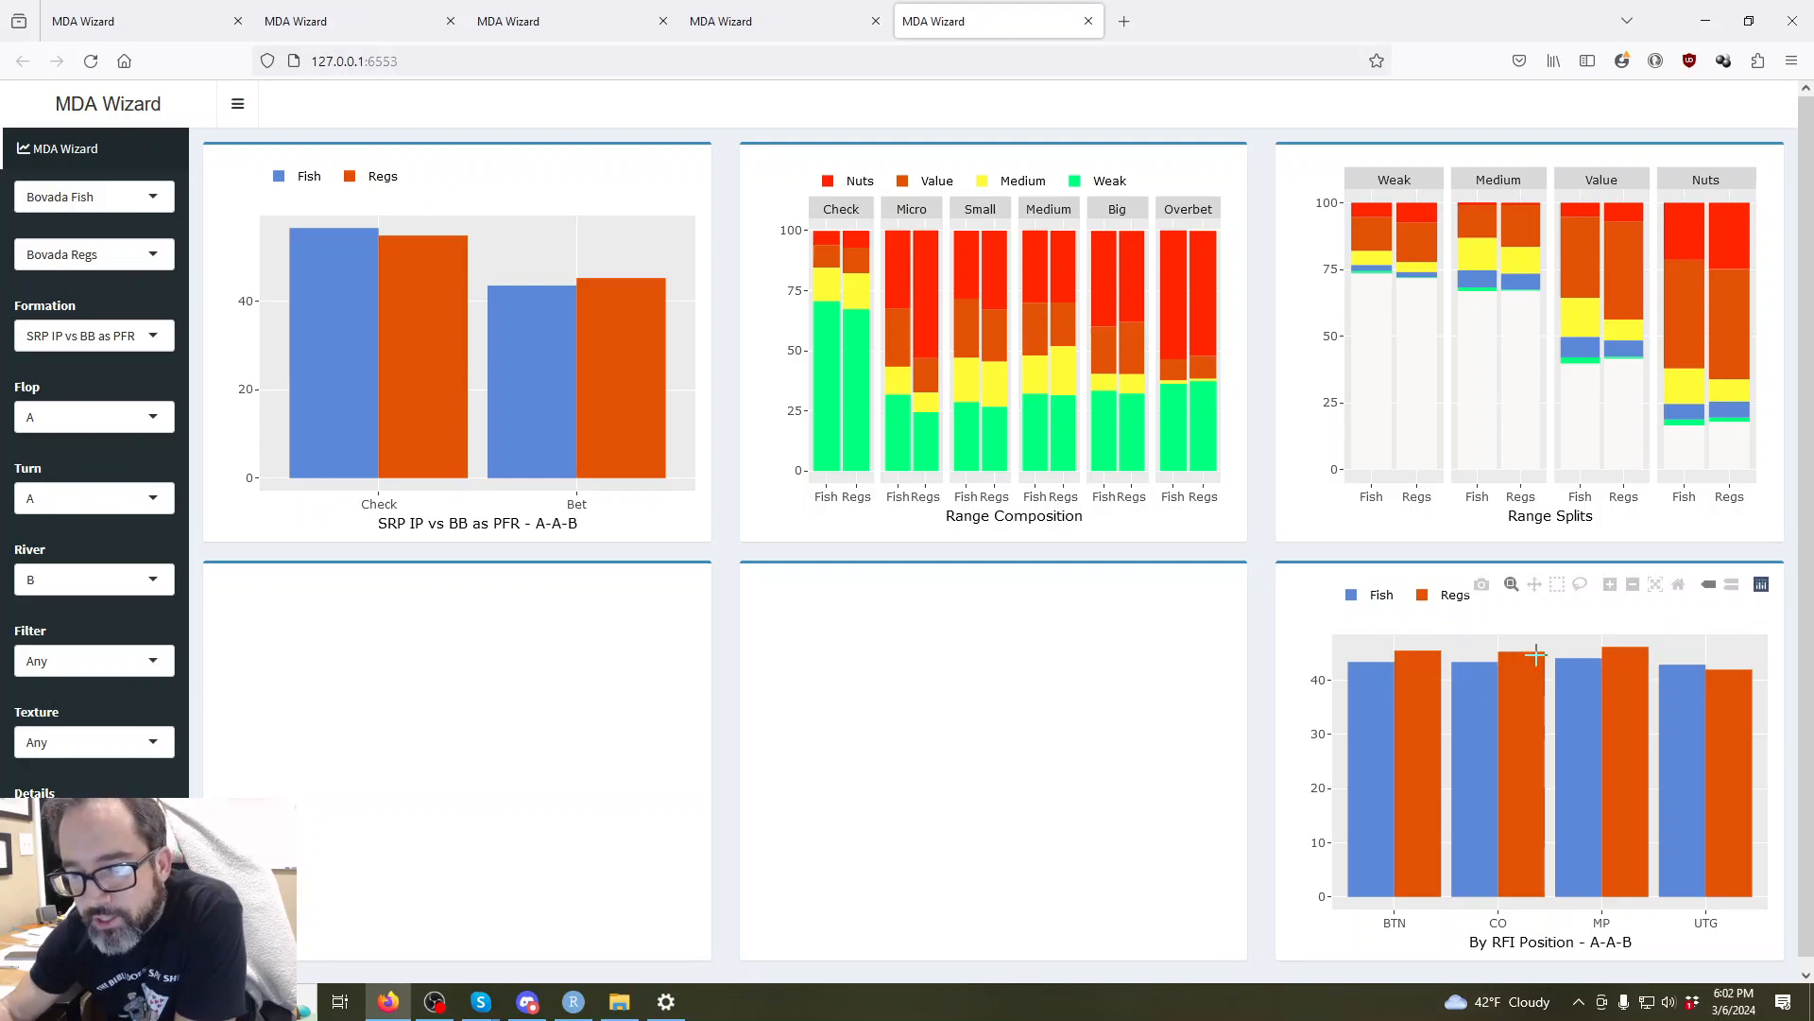
{"action": "mouse_move", "coordinate": [1699, 672]}
{"action": "mouse_move", "coordinate": [1578, 695]}
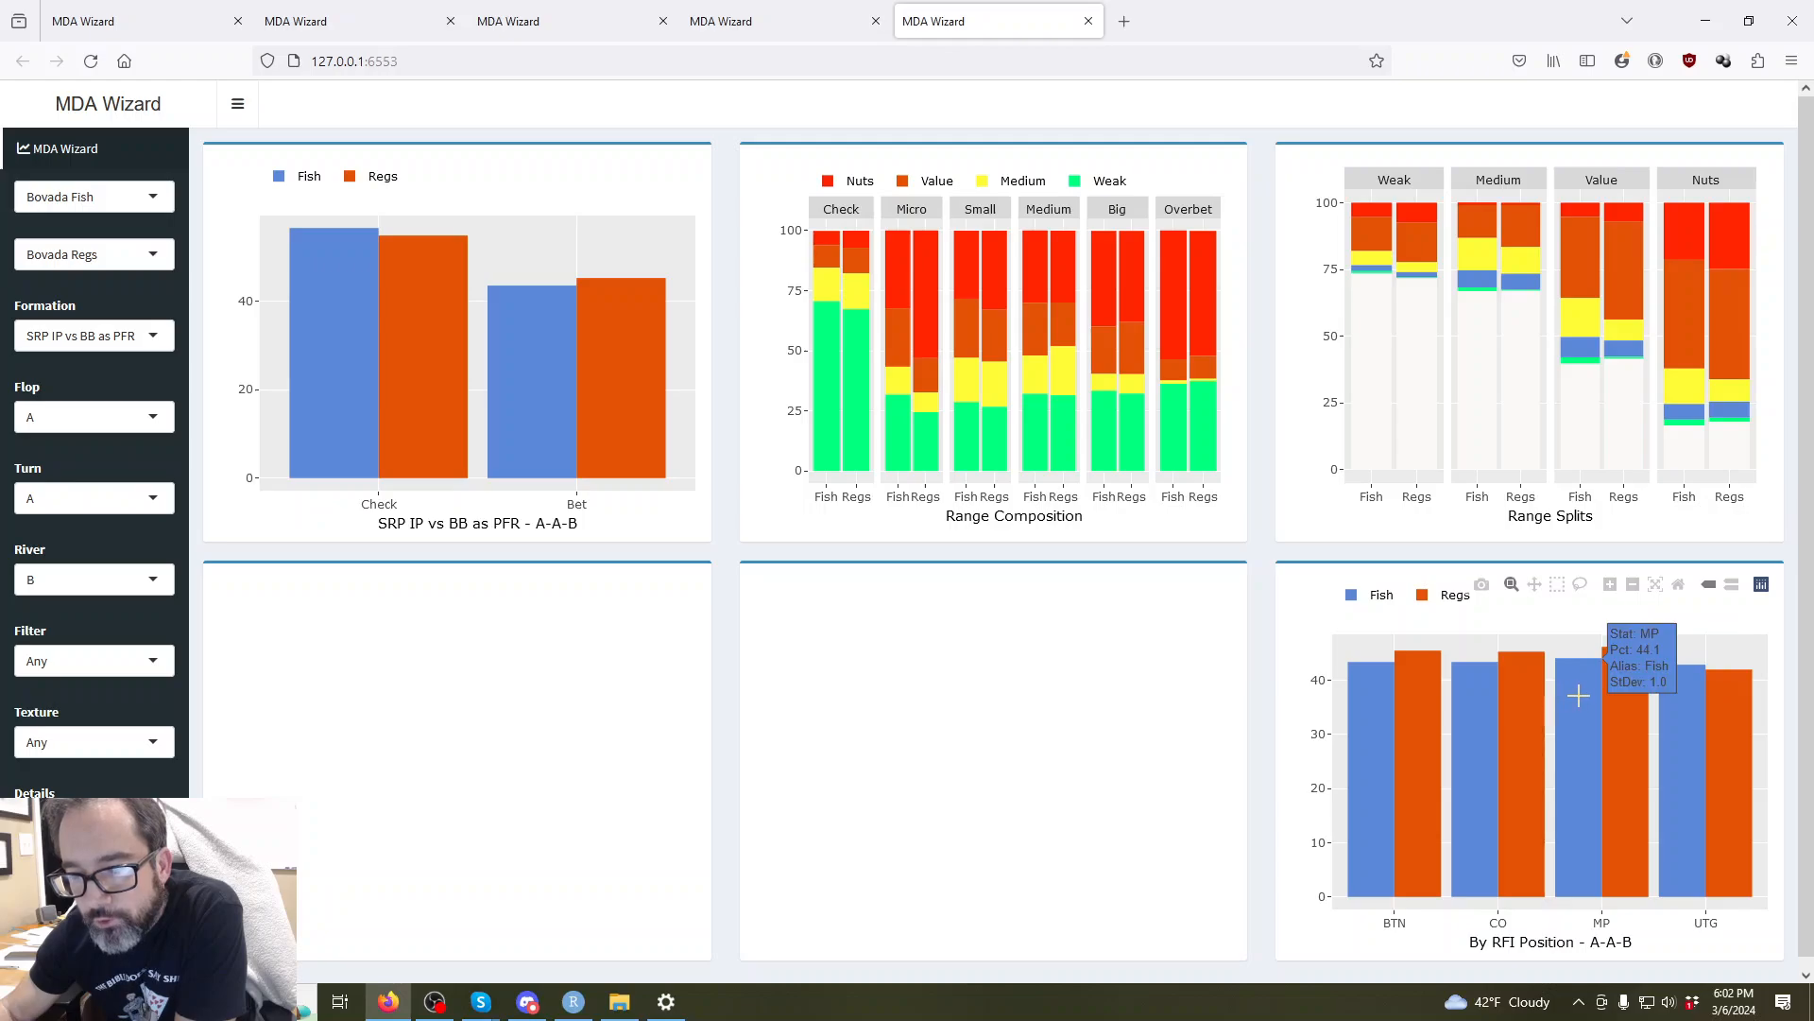
{"action": "mouse_move", "coordinate": [1482, 703]}
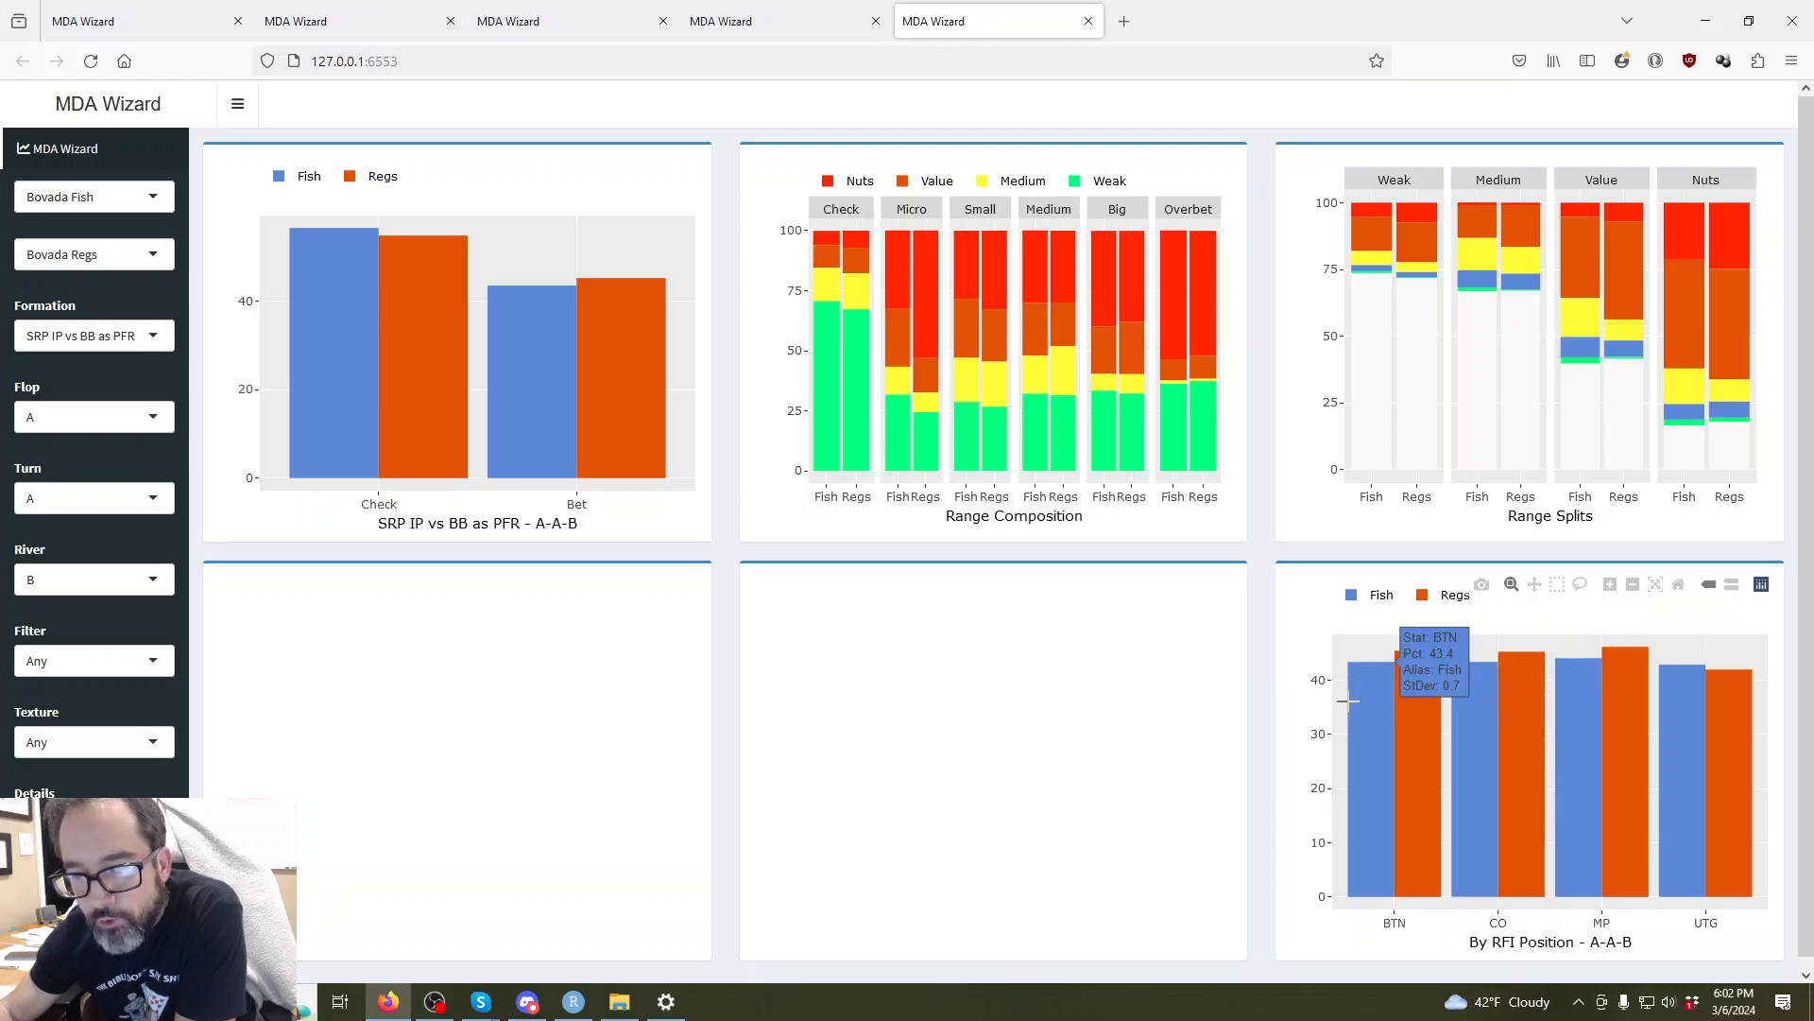
{"action": "mouse_move", "coordinate": [1428, 659]}
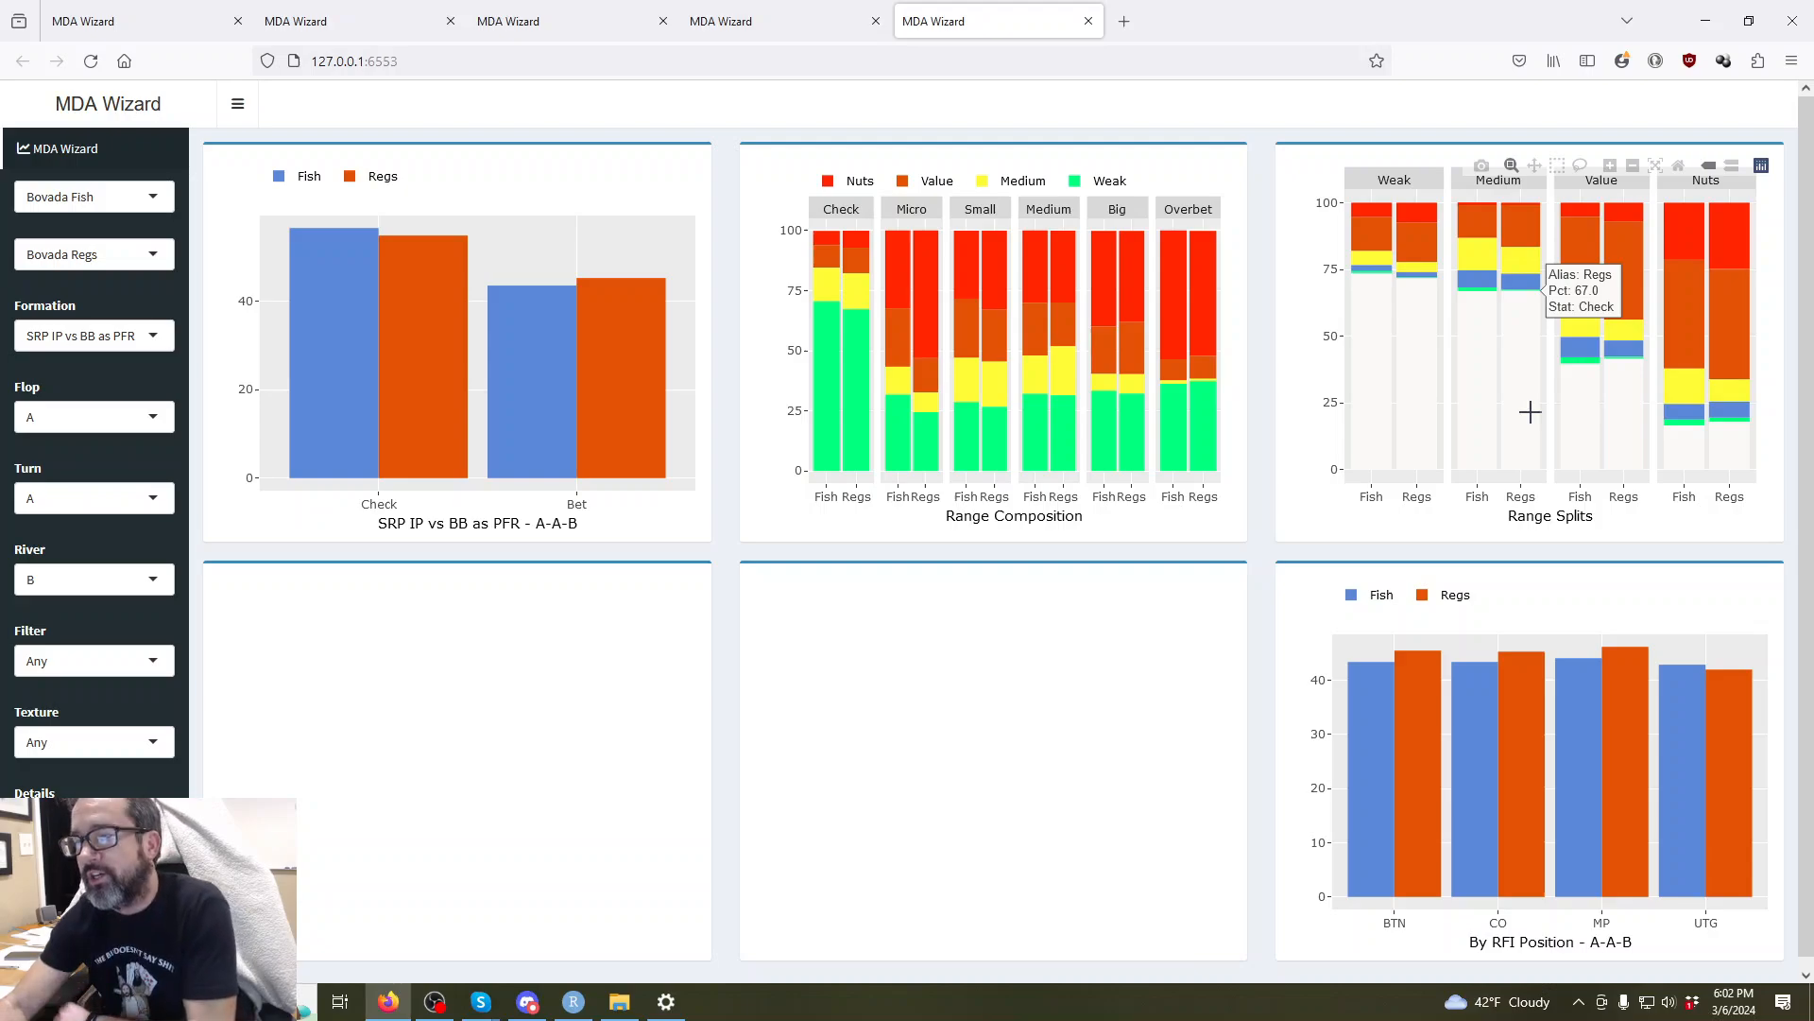
Load the SRP OOP as BB as PFC formation for the A-A-B line, comparing Bovada Fish with Bovada Regs.
{"action": "left_click", "coordinate": [94, 337]}
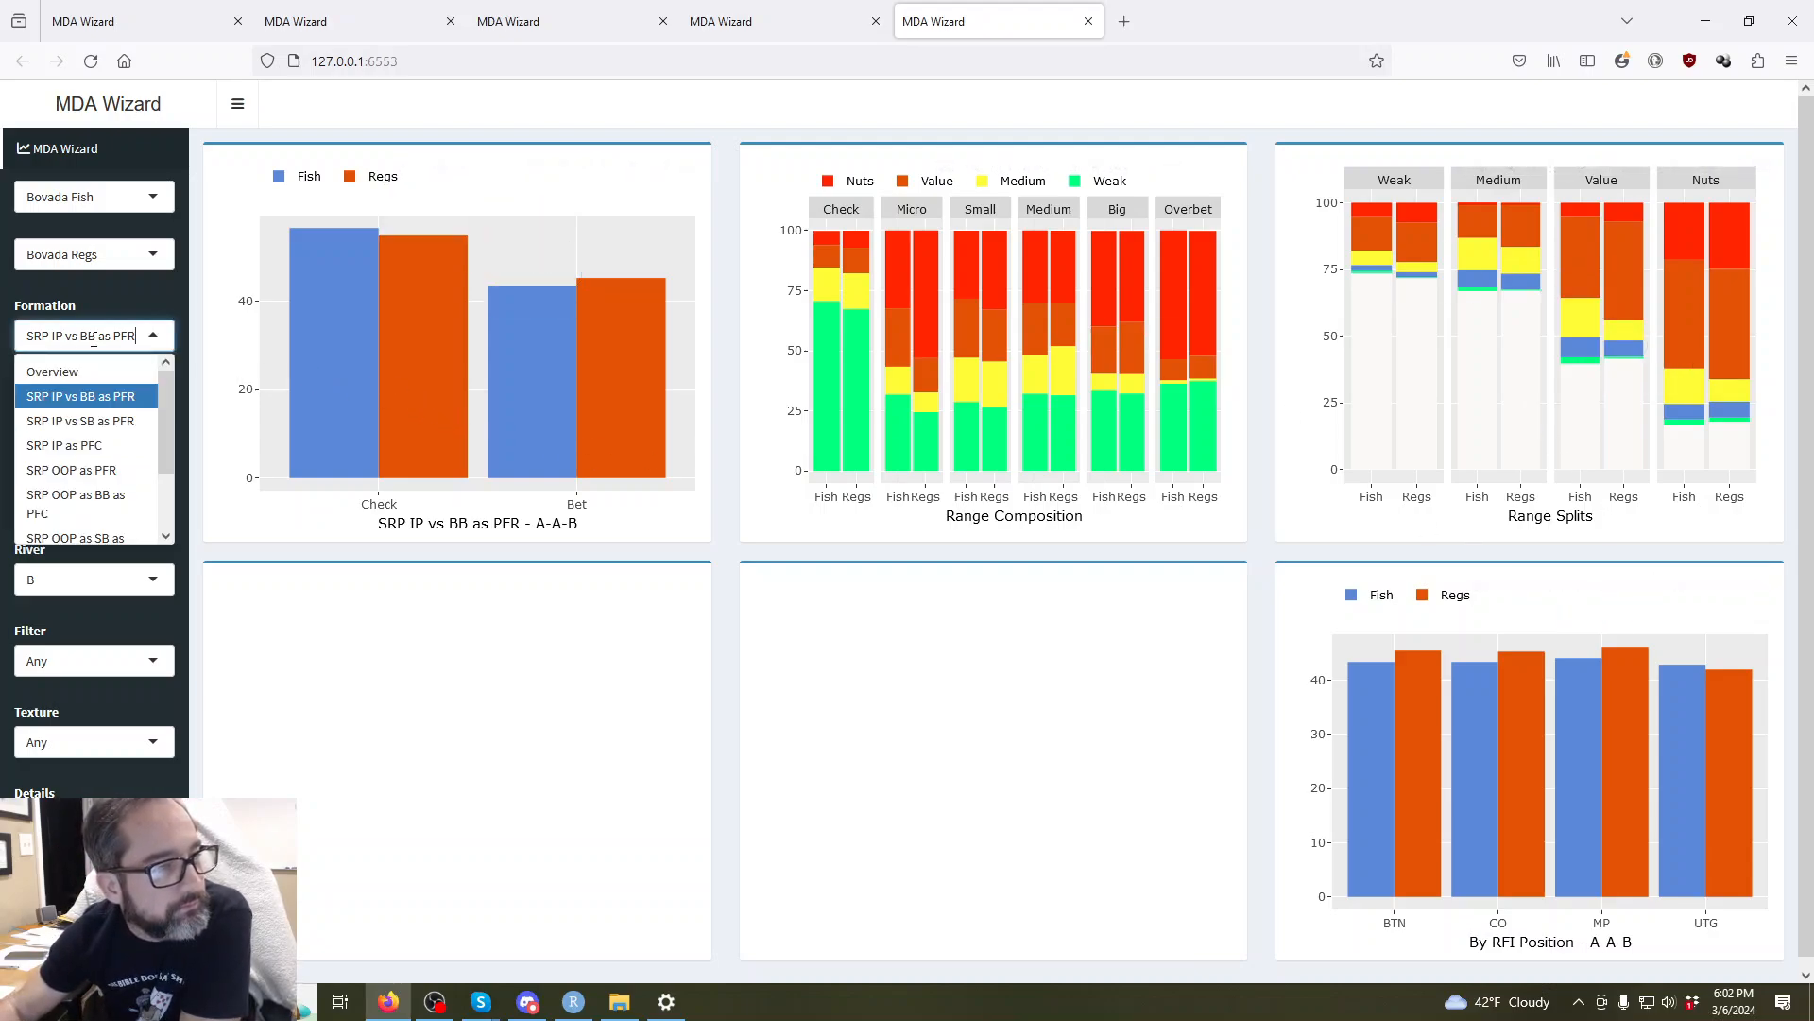
{"action": "left_click", "coordinate": [104, 314]}
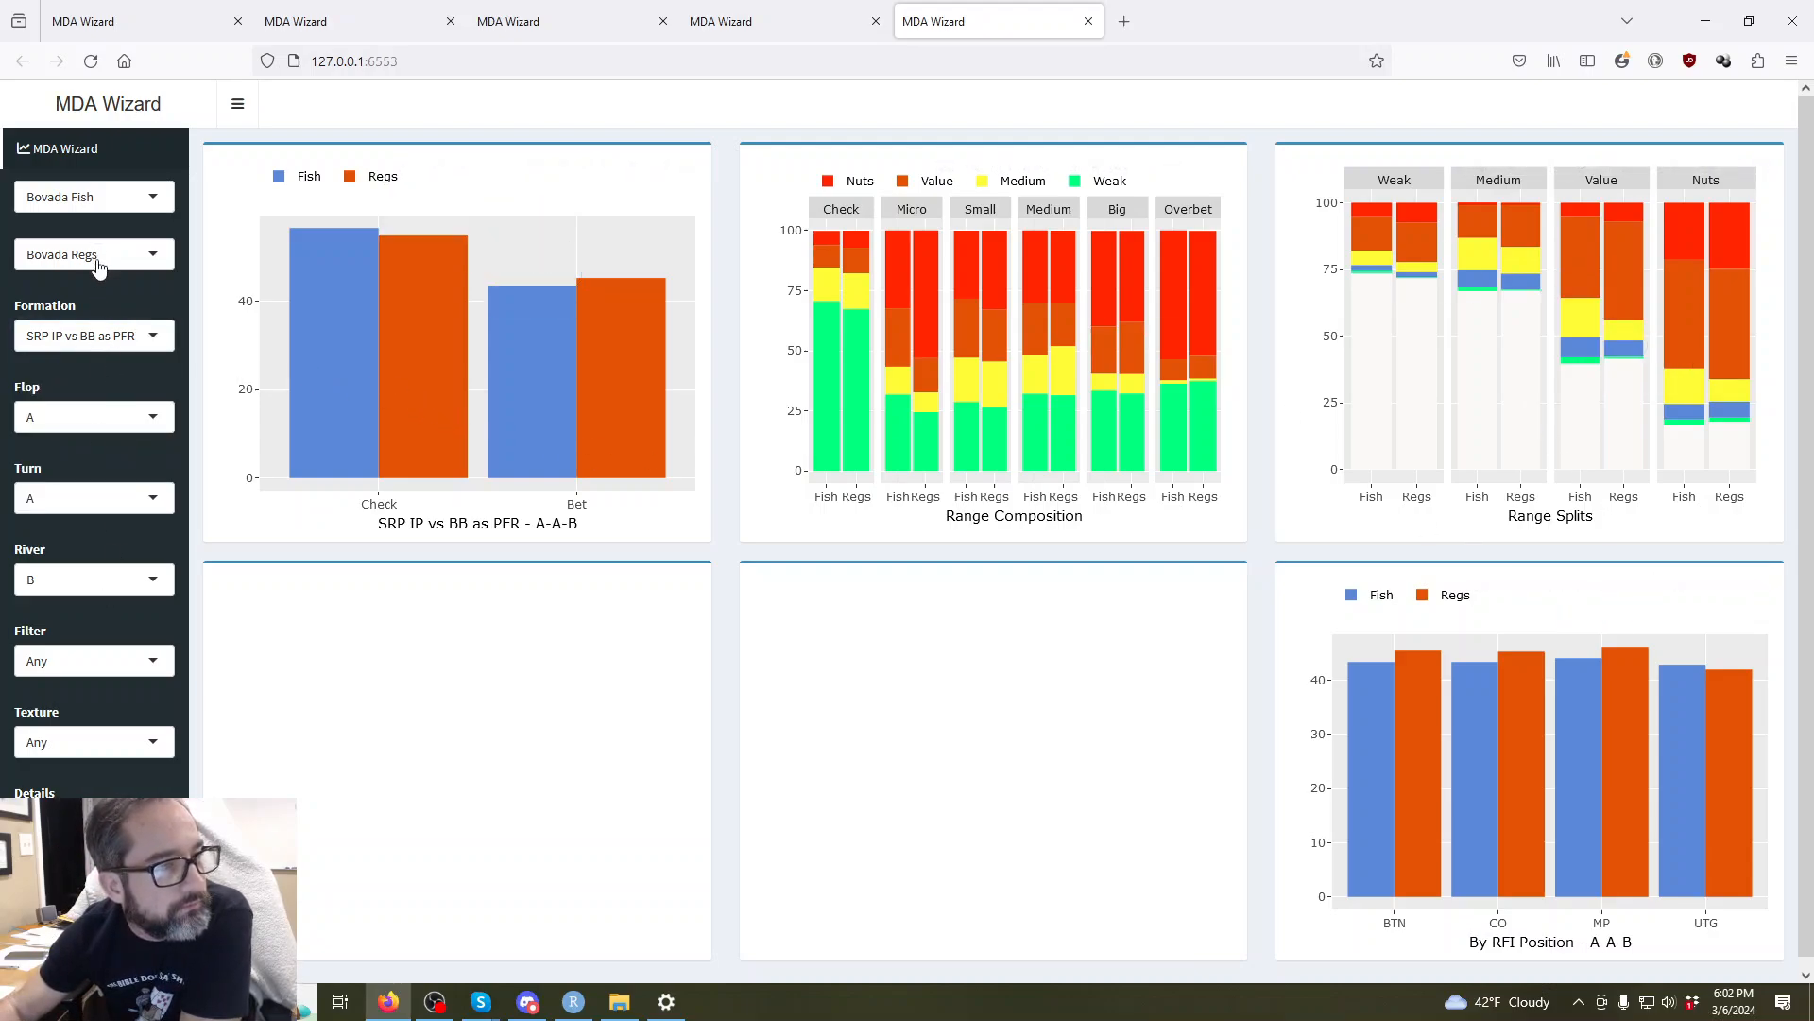
{"action": "left_click", "coordinate": [104, 331]}
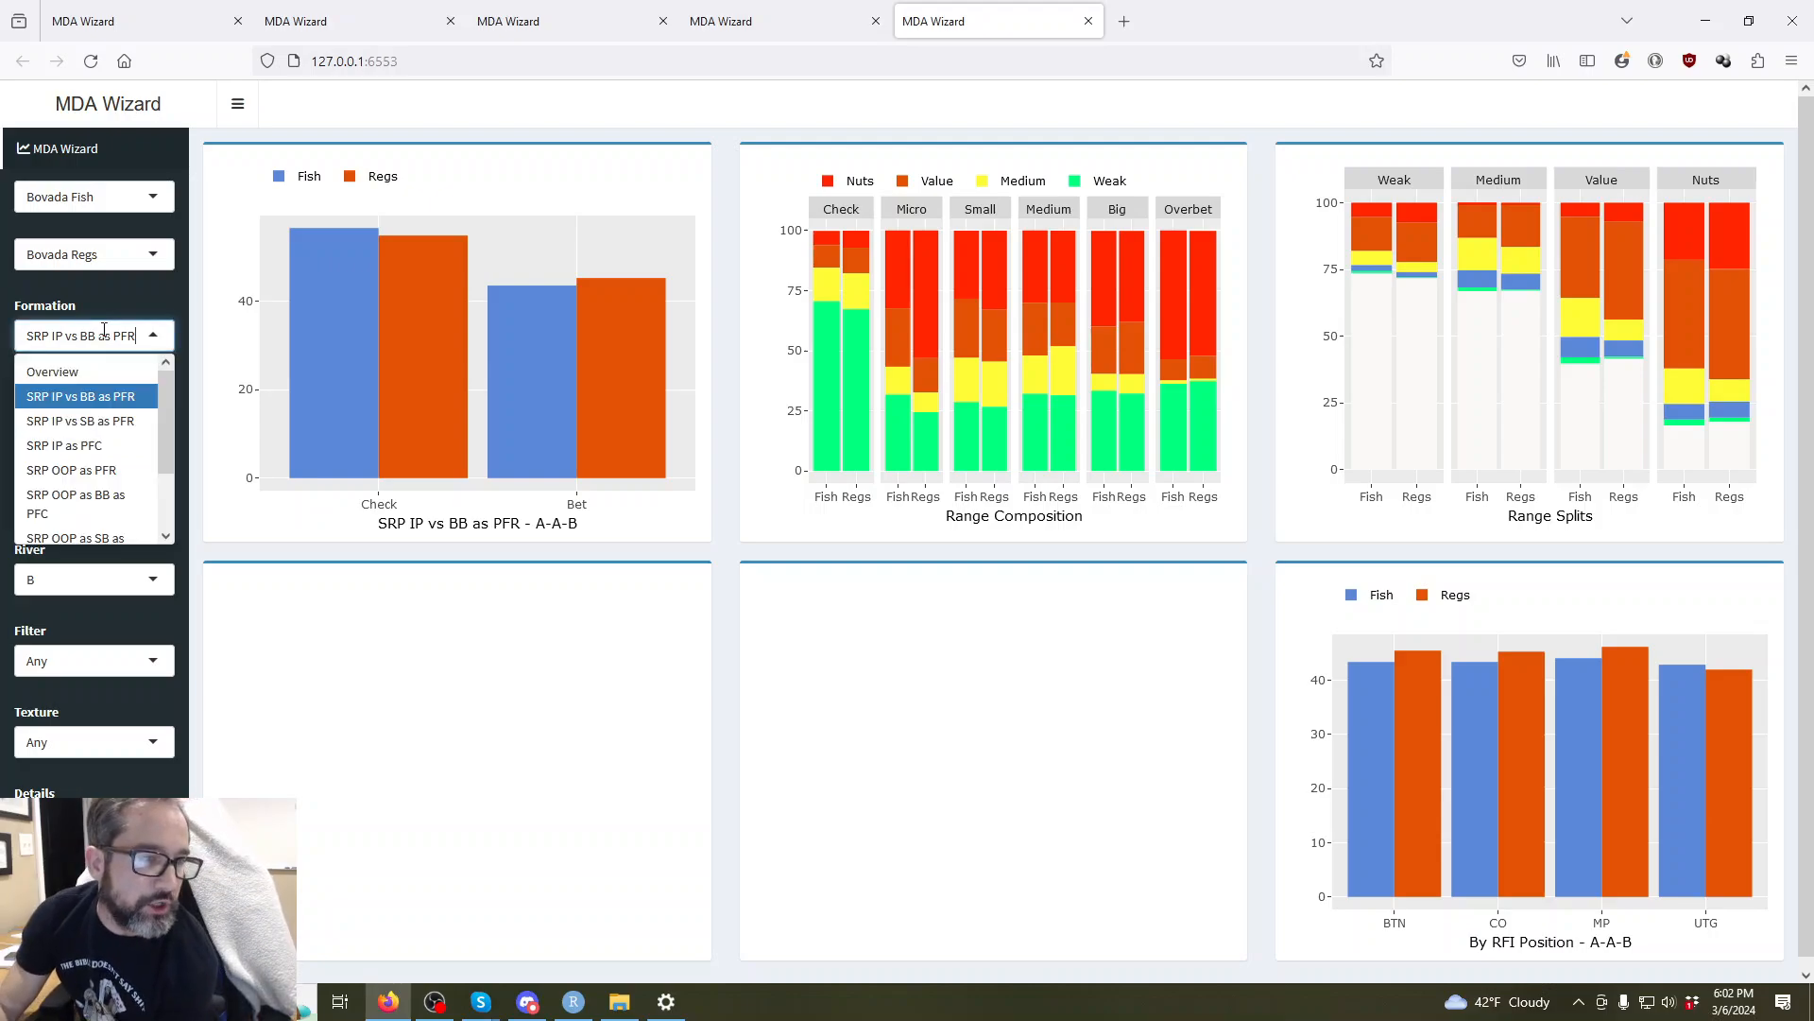
{"action": "left_click", "coordinate": [120, 498]}
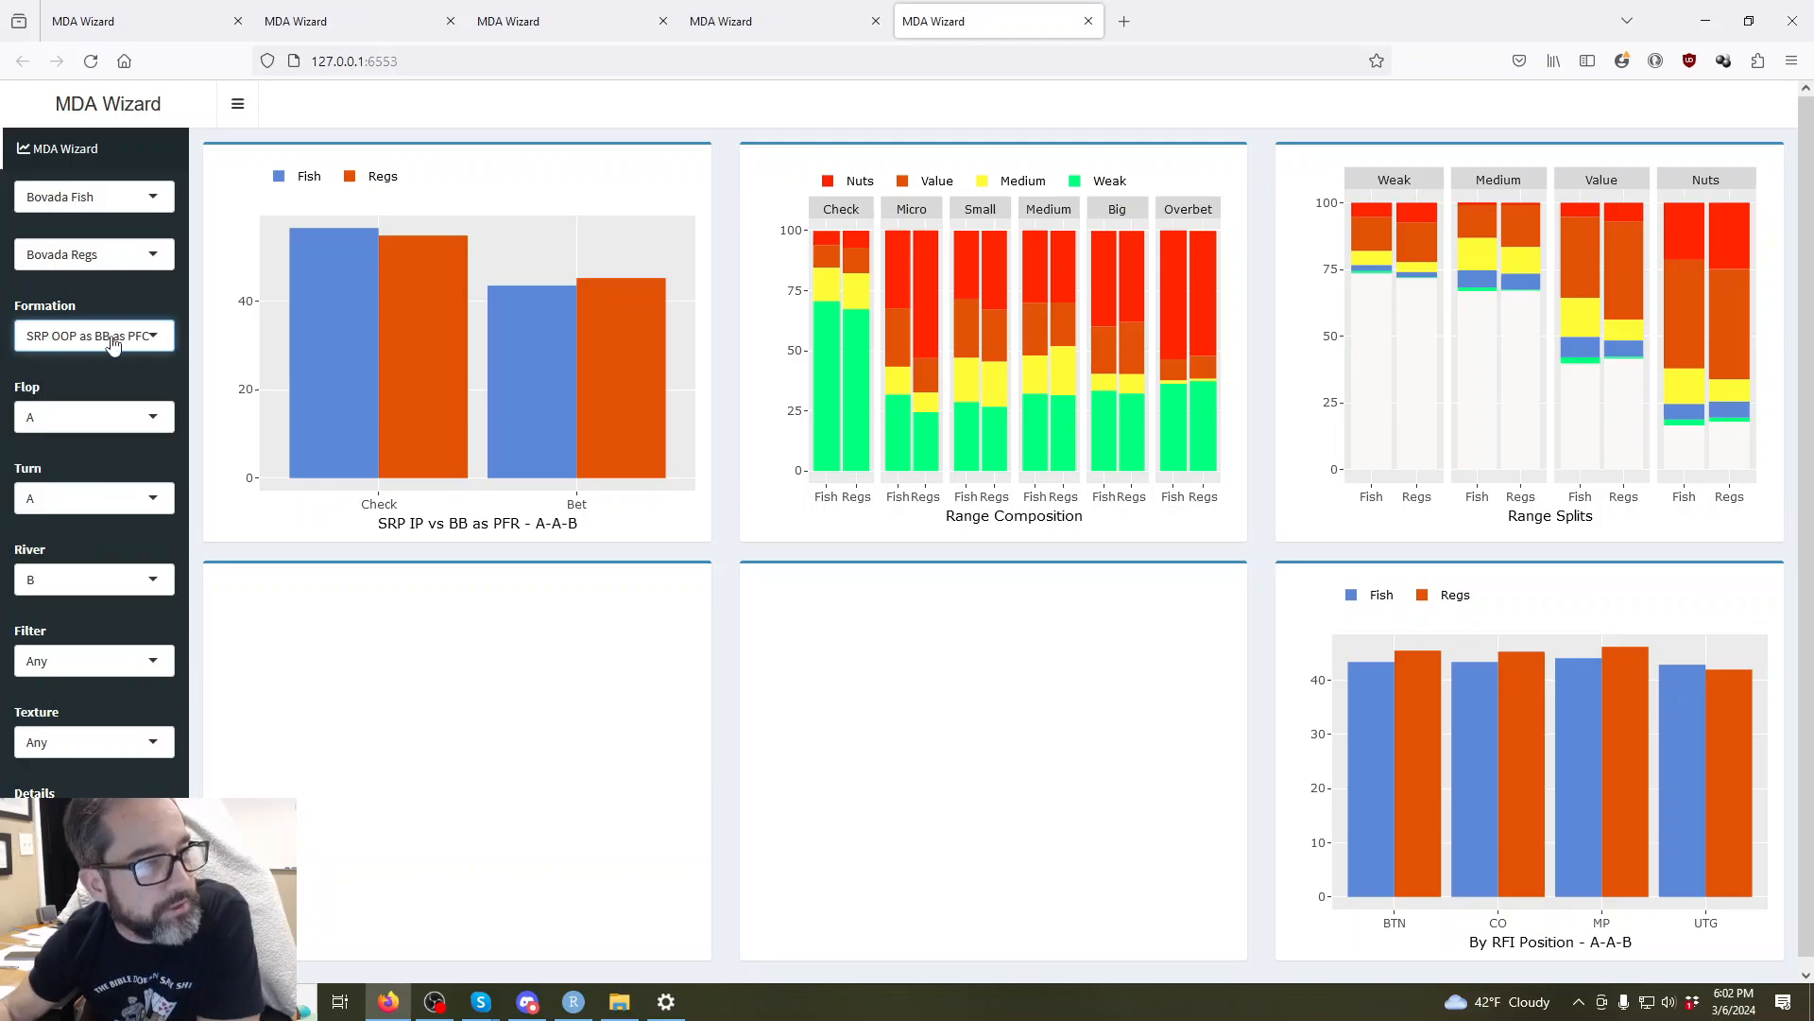
{"action": "left_click", "coordinate": [59, 879]}
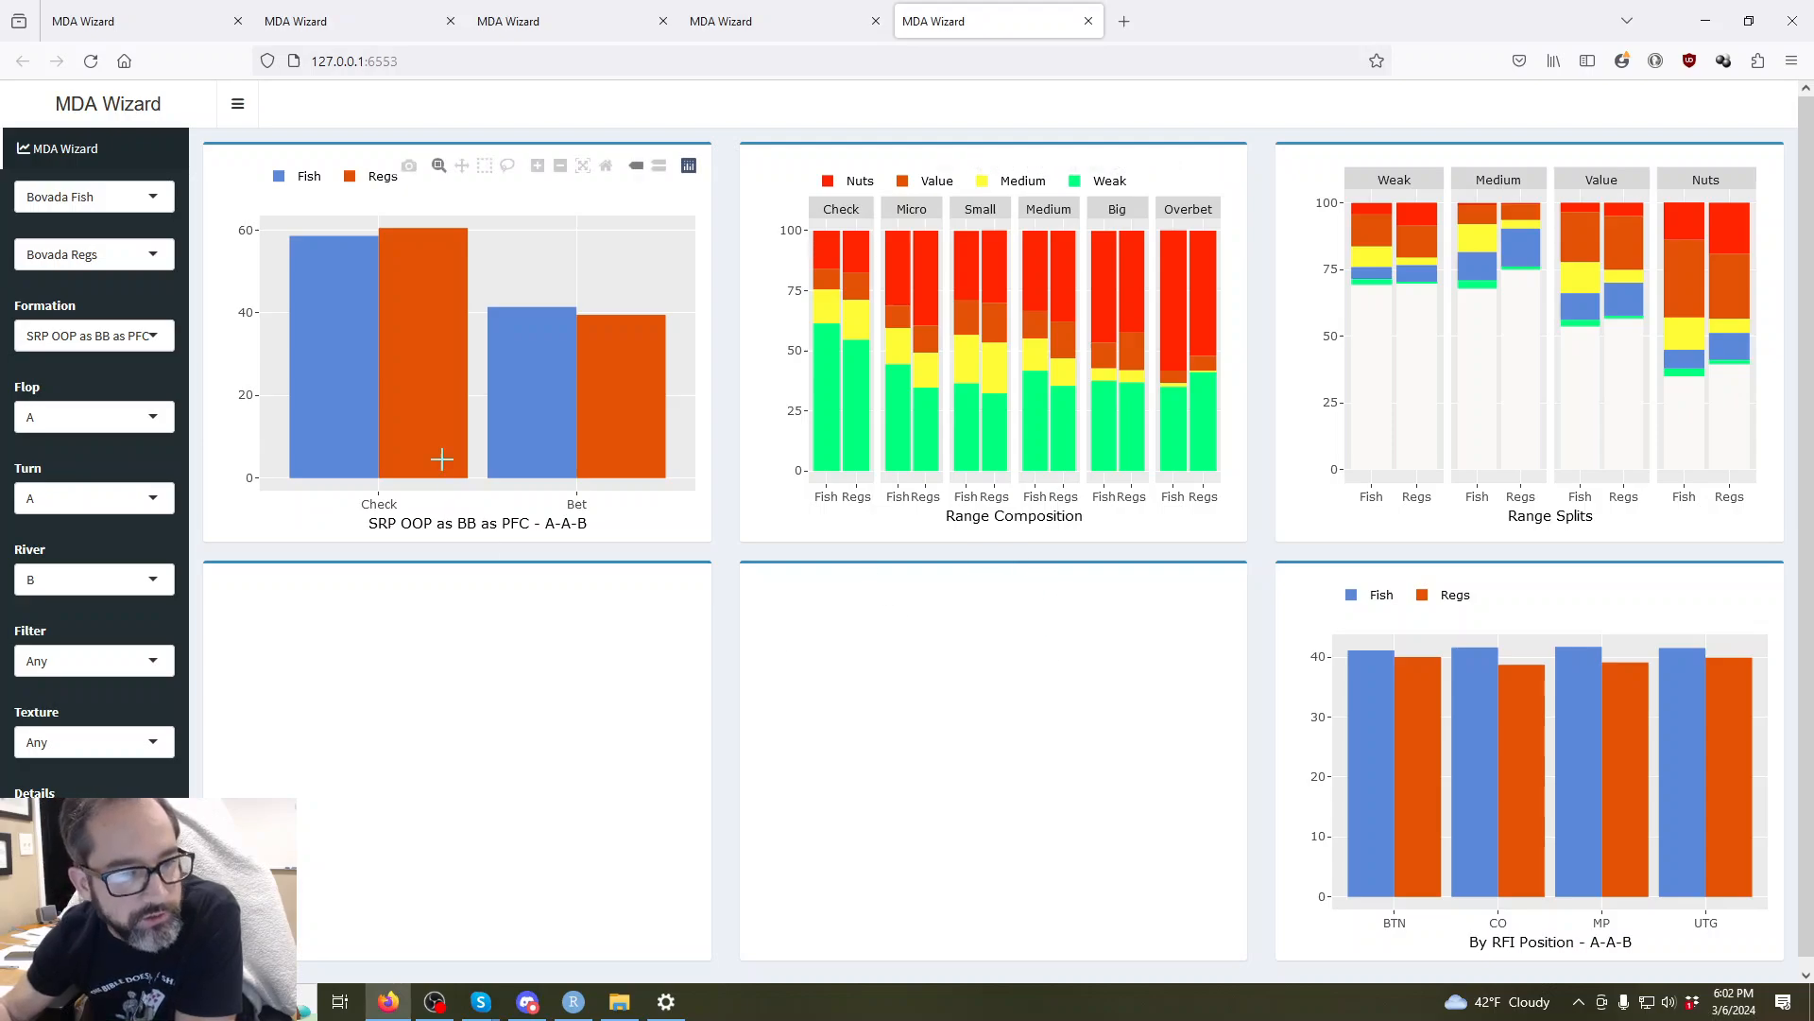
Compare the Fish and Regs check and RFI position frequencies, and their range composition from Micro to Overbet bet sizes.
{"action": "mouse_move", "coordinate": [417, 474]}
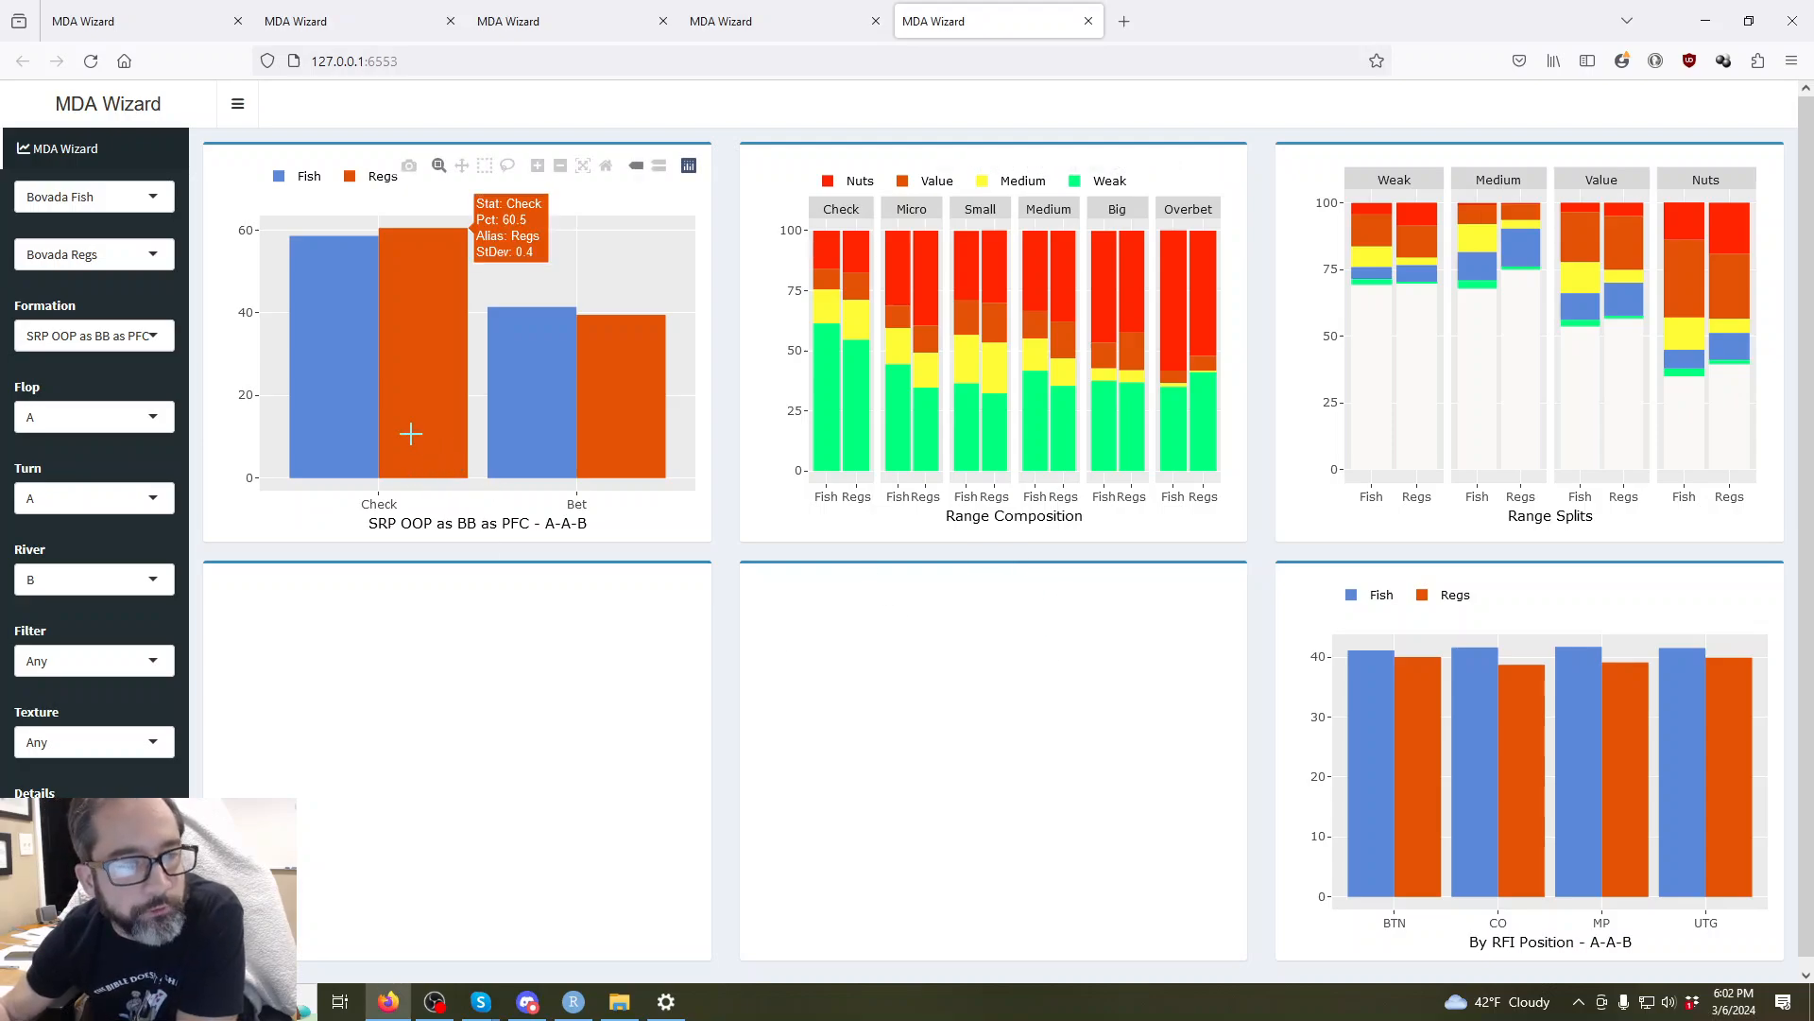
{"action": "mouse_move", "coordinate": [1733, 712]}
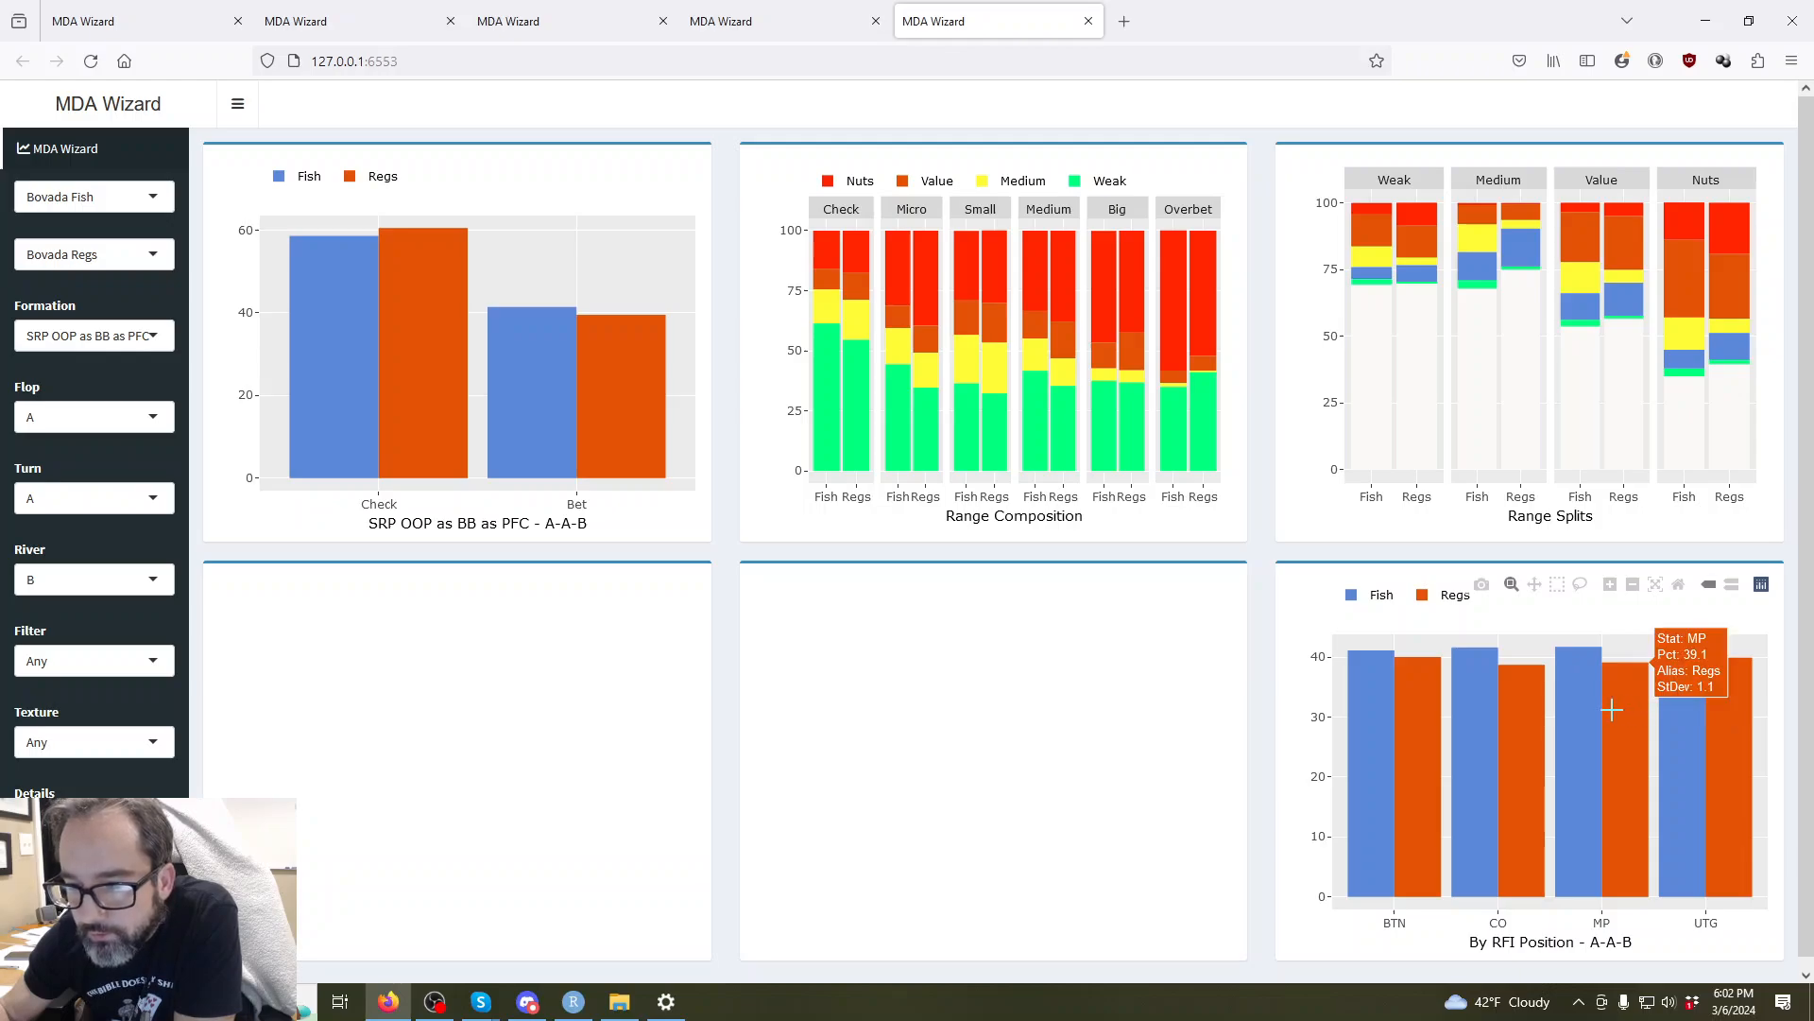
{"action": "mouse_move", "coordinate": [1204, 417]}
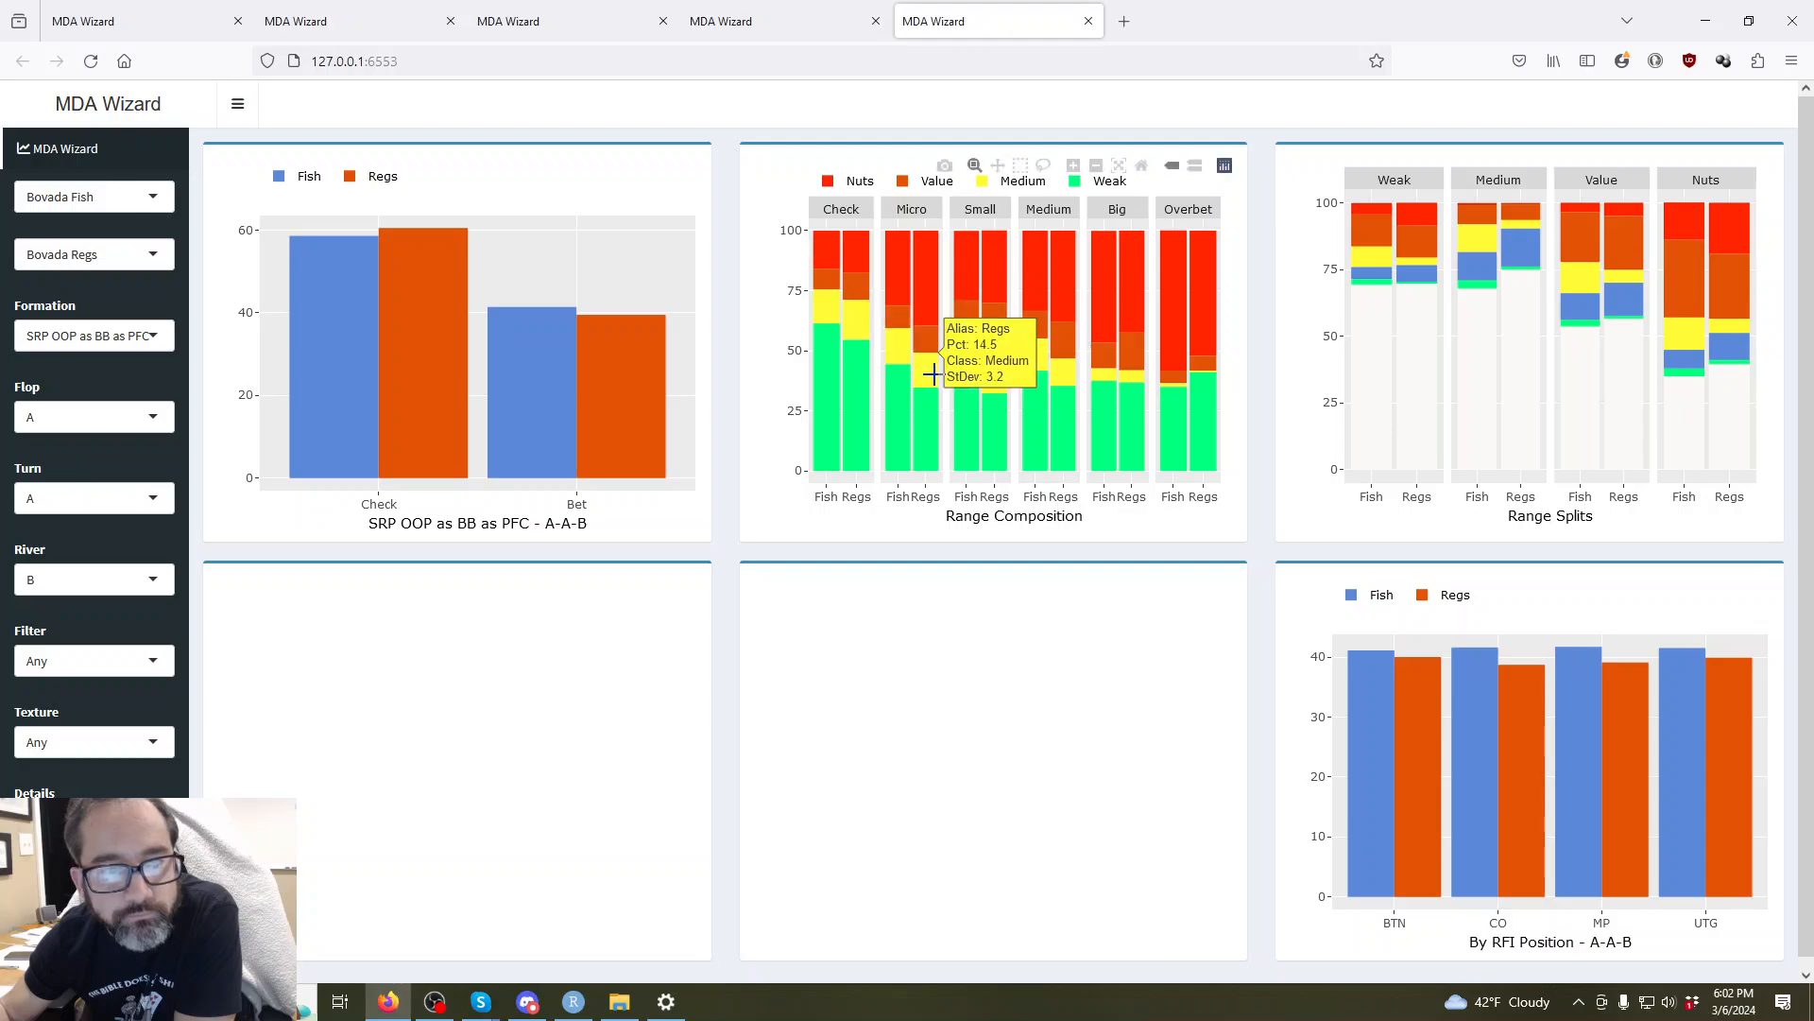
{"action": "mouse_move", "coordinate": [903, 391]}
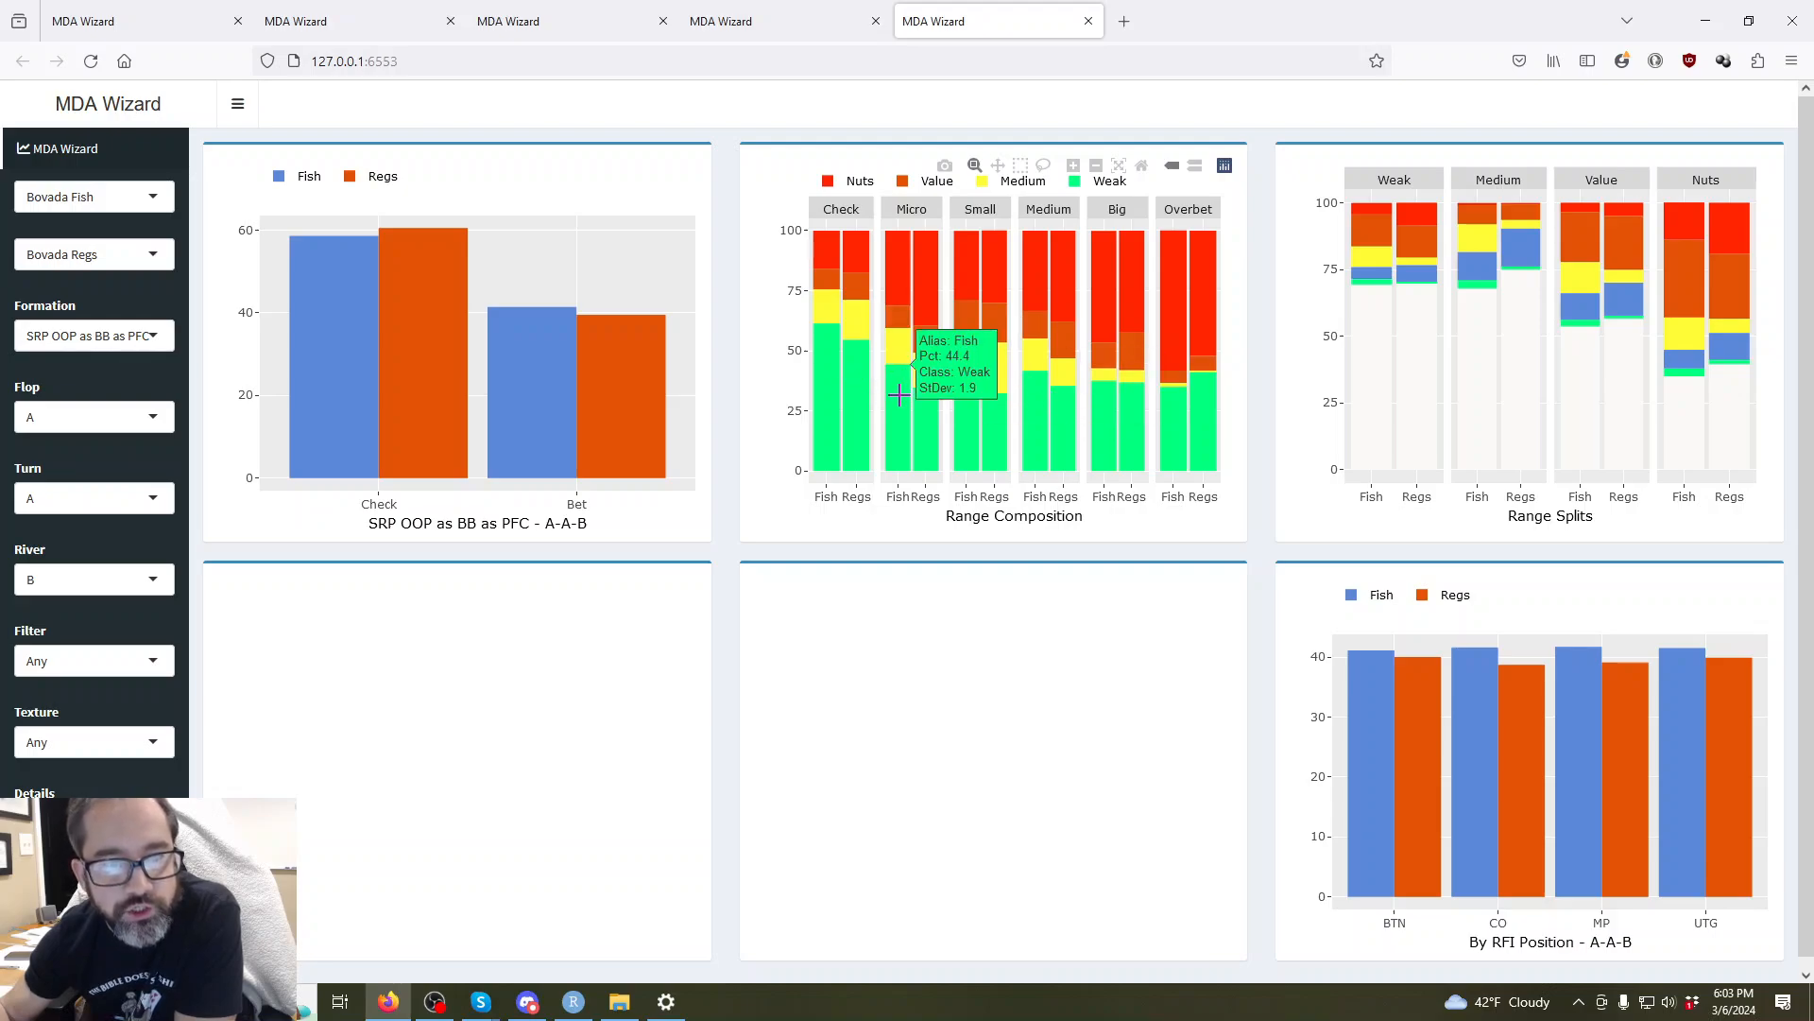
{"action": "mouse_move", "coordinate": [975, 412]}
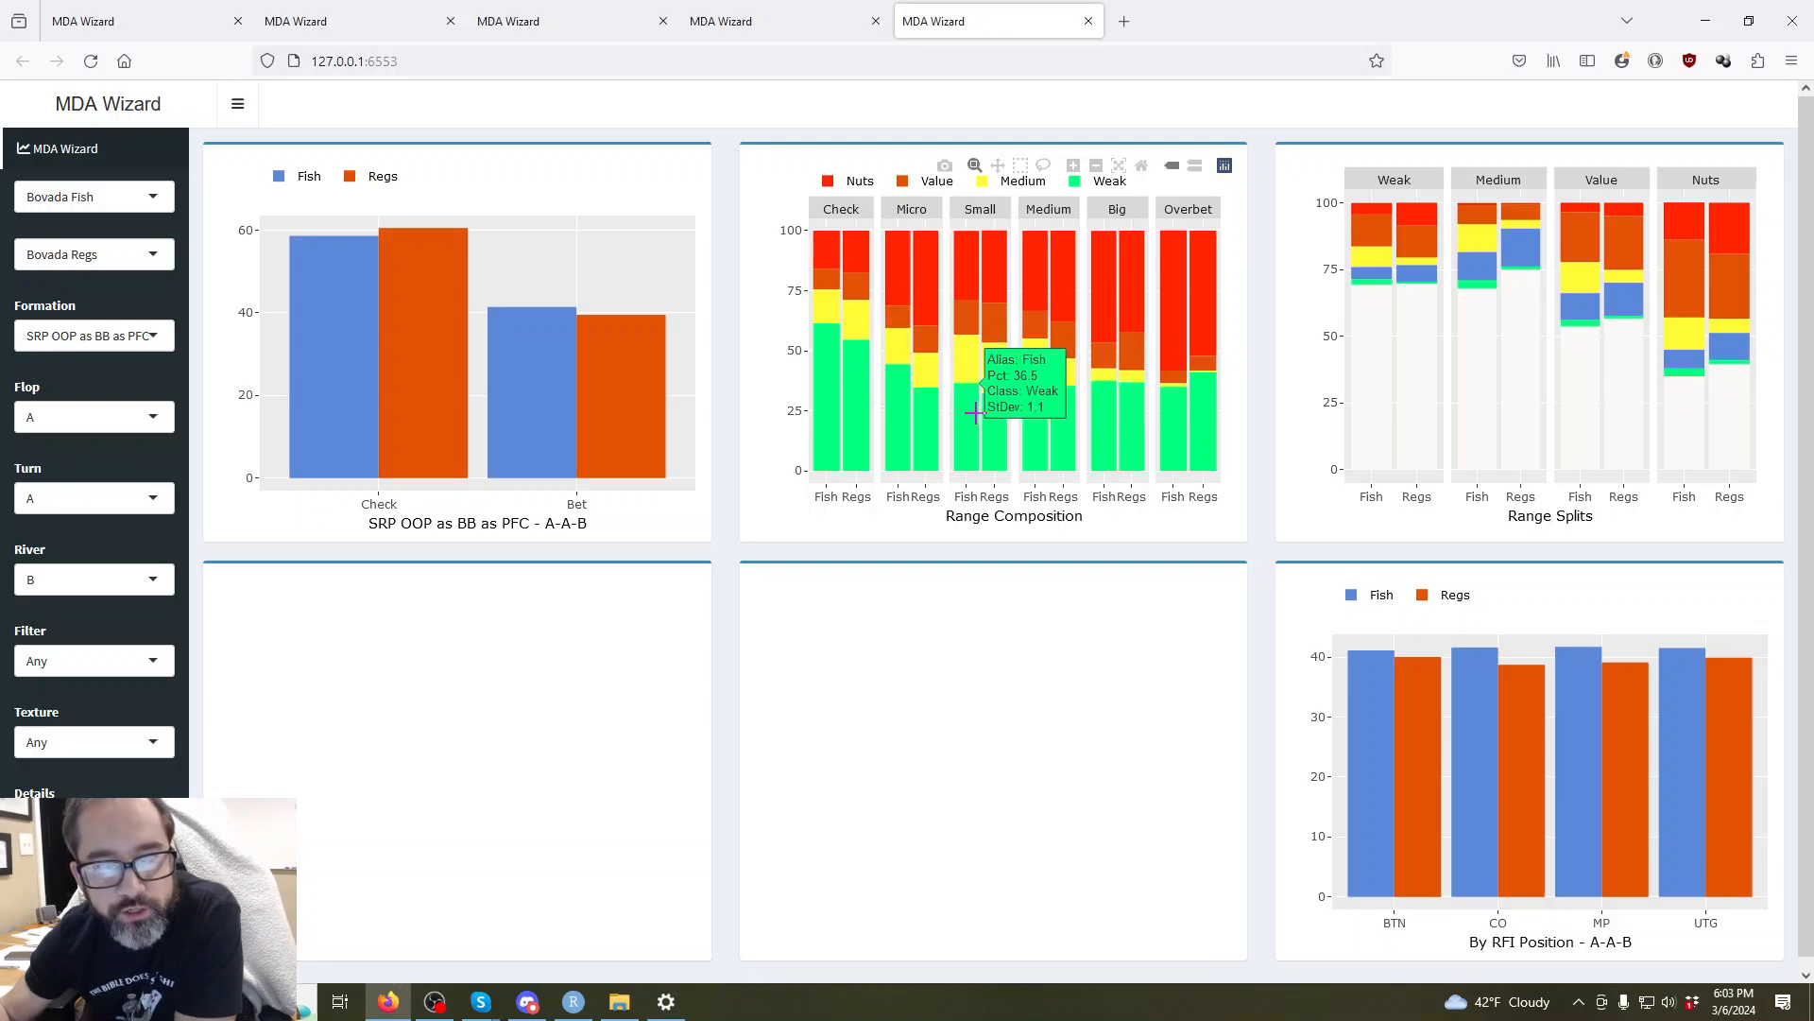
{"action": "mouse_move", "coordinate": [1043, 407]}
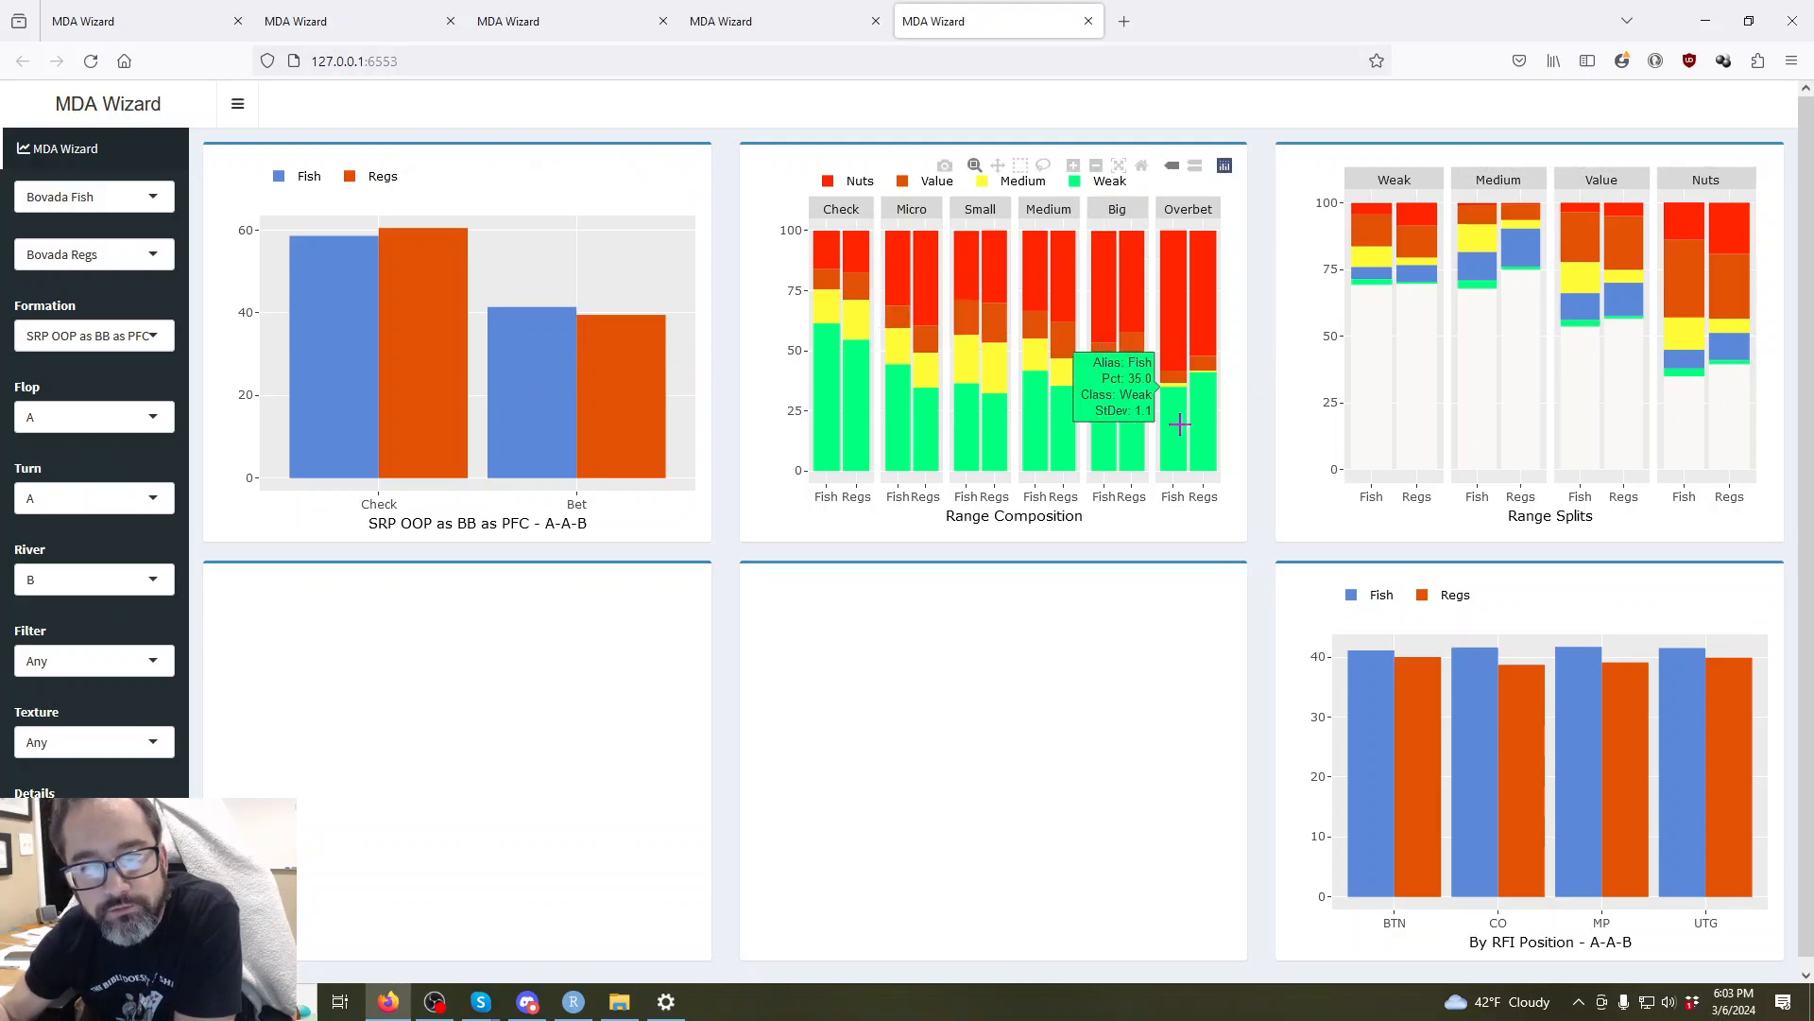
{"action": "mouse_move", "coordinate": [1171, 334]}
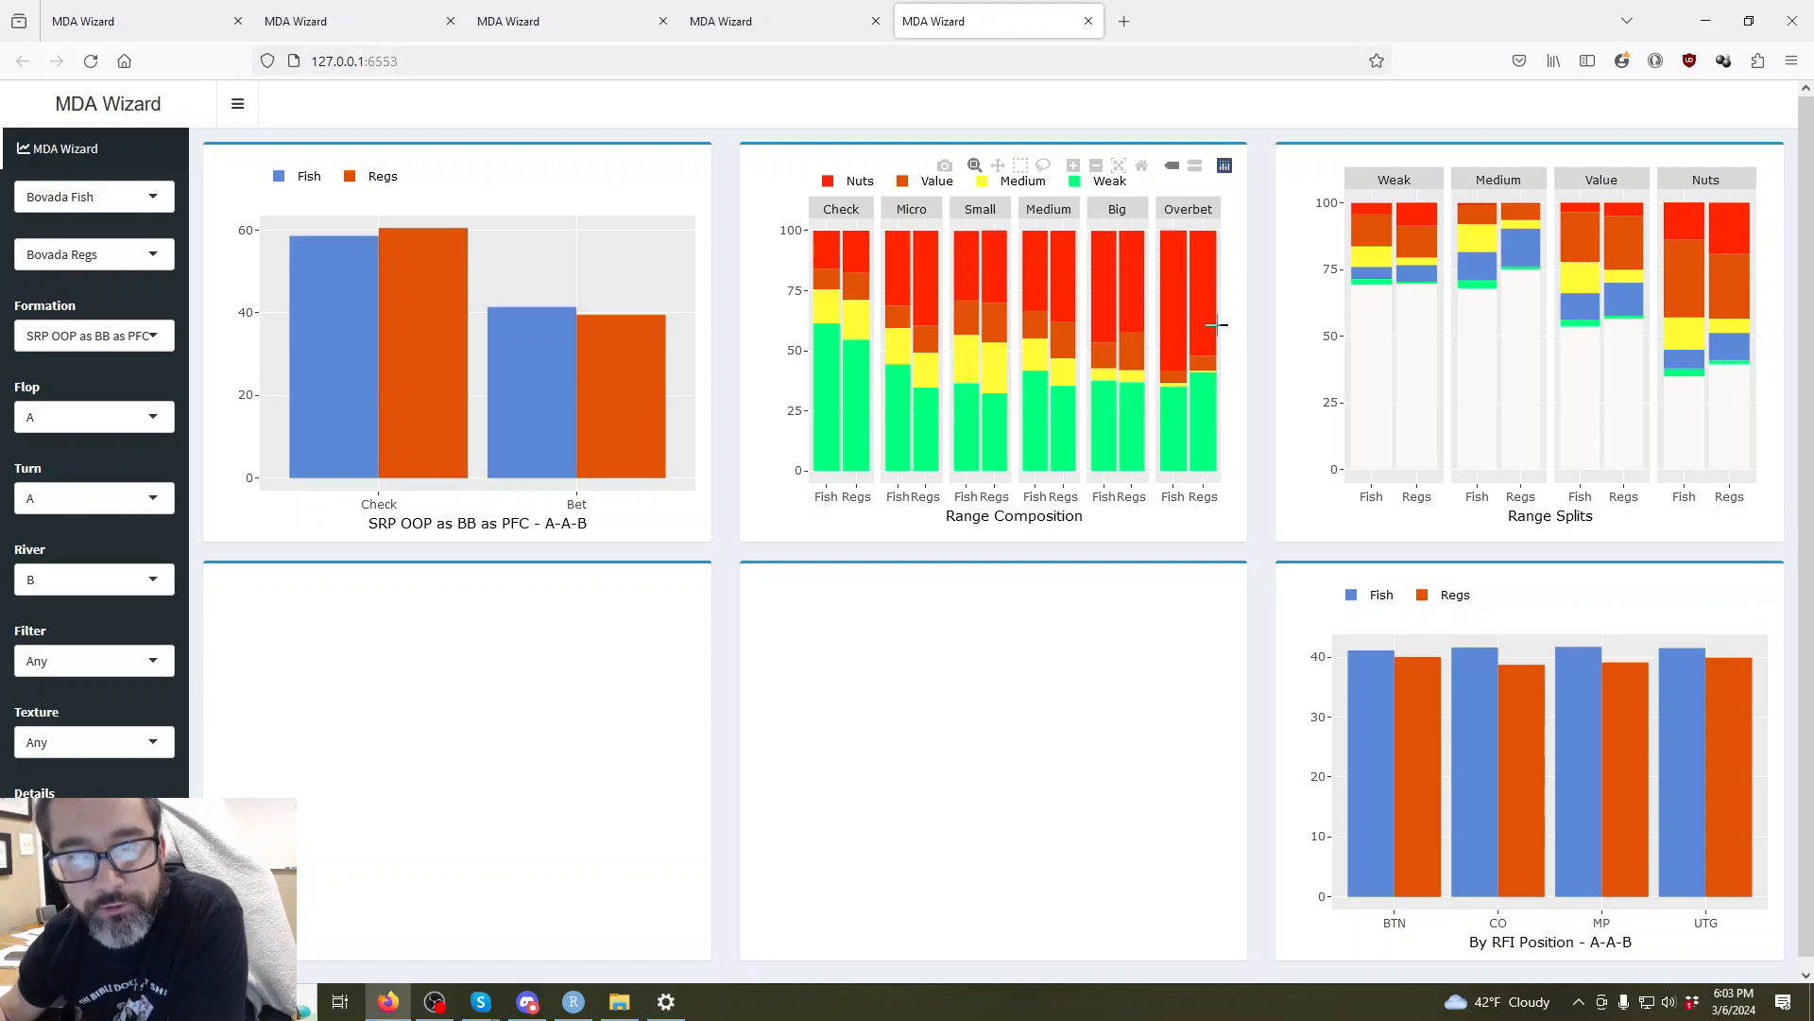
{"action": "mouse_move", "coordinate": [1174, 372]}
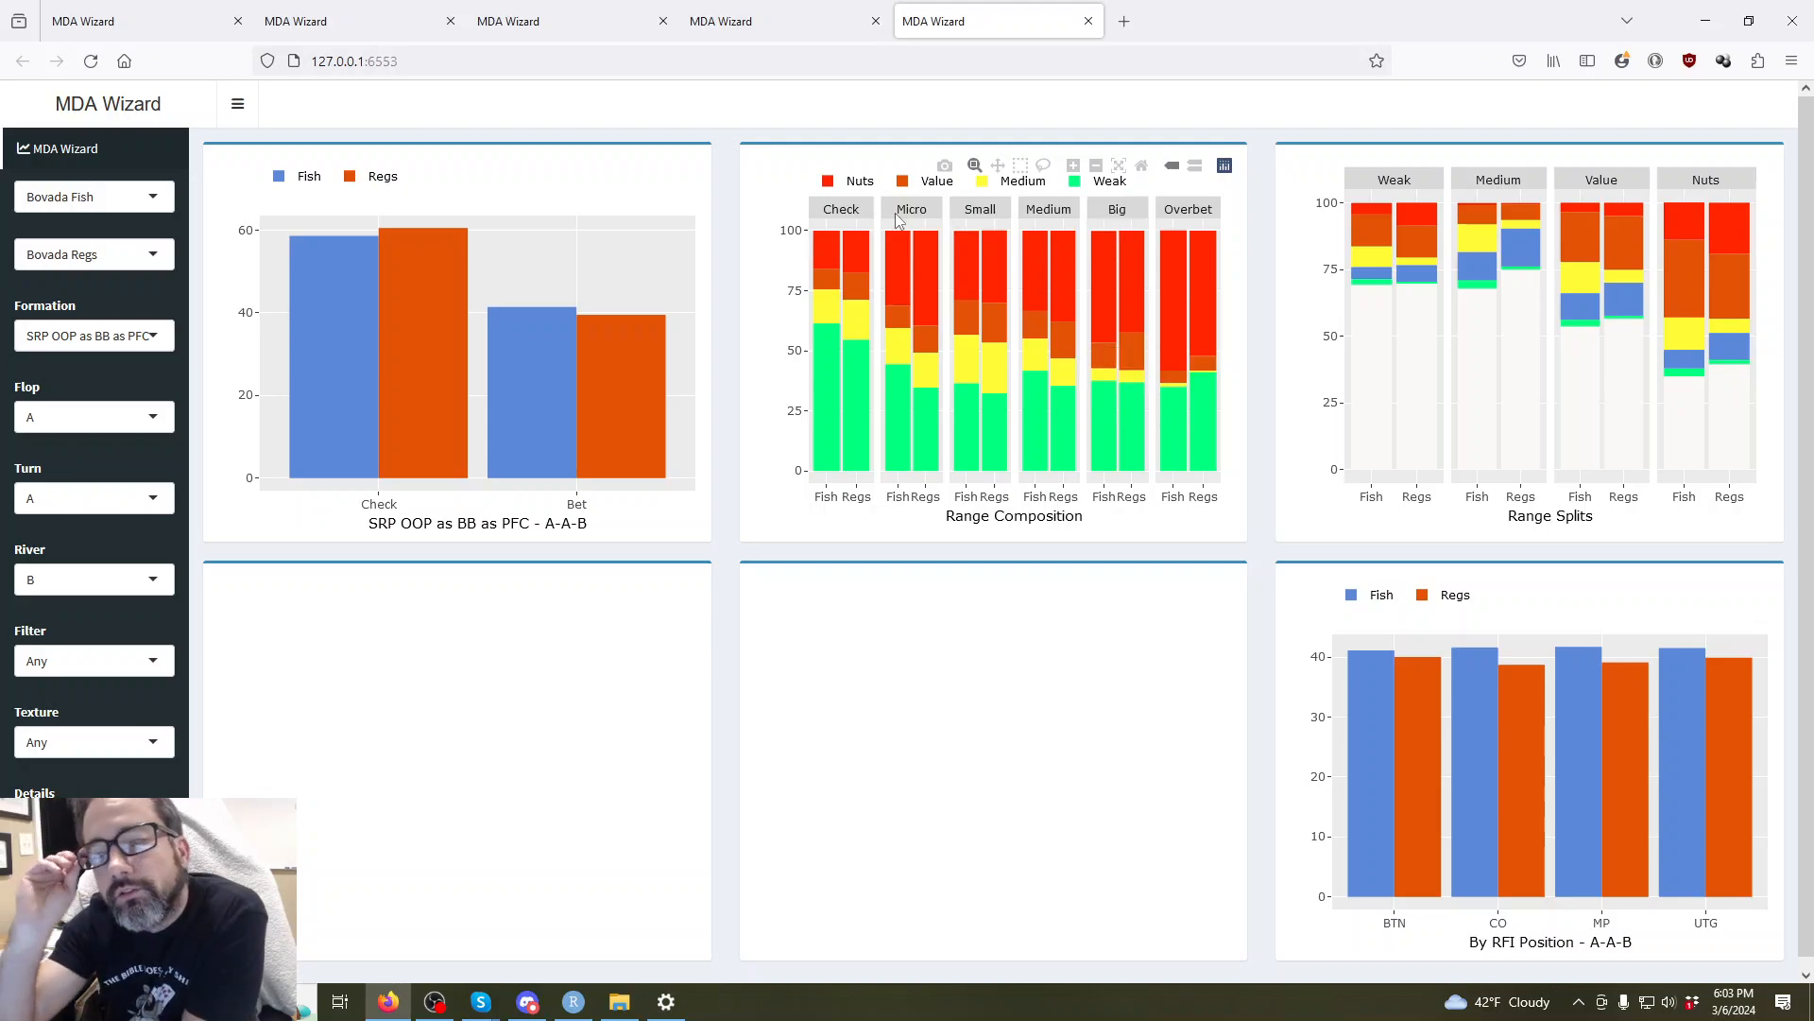
Examine the range splits for how often Fish and Regs check and bet their Medium hands.
{"action": "mouse_move", "coordinate": [1468, 418]}
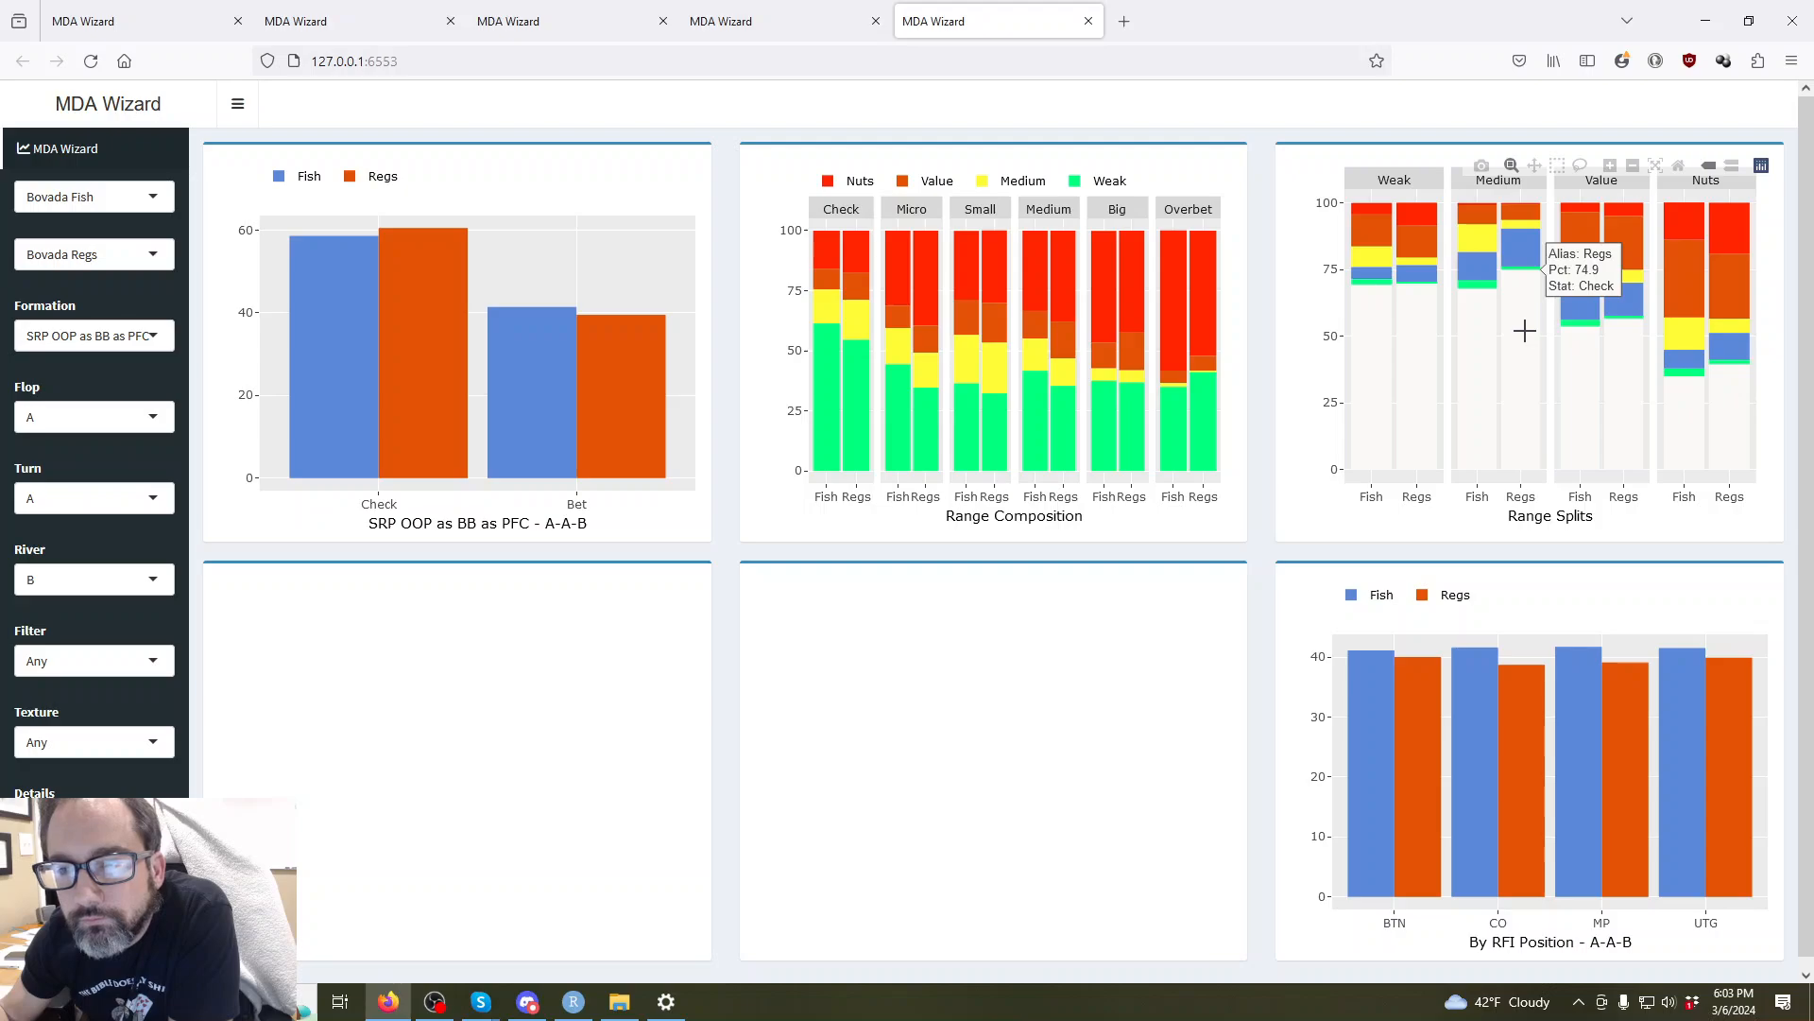
{"action": "mouse_move", "coordinate": [1475, 323]}
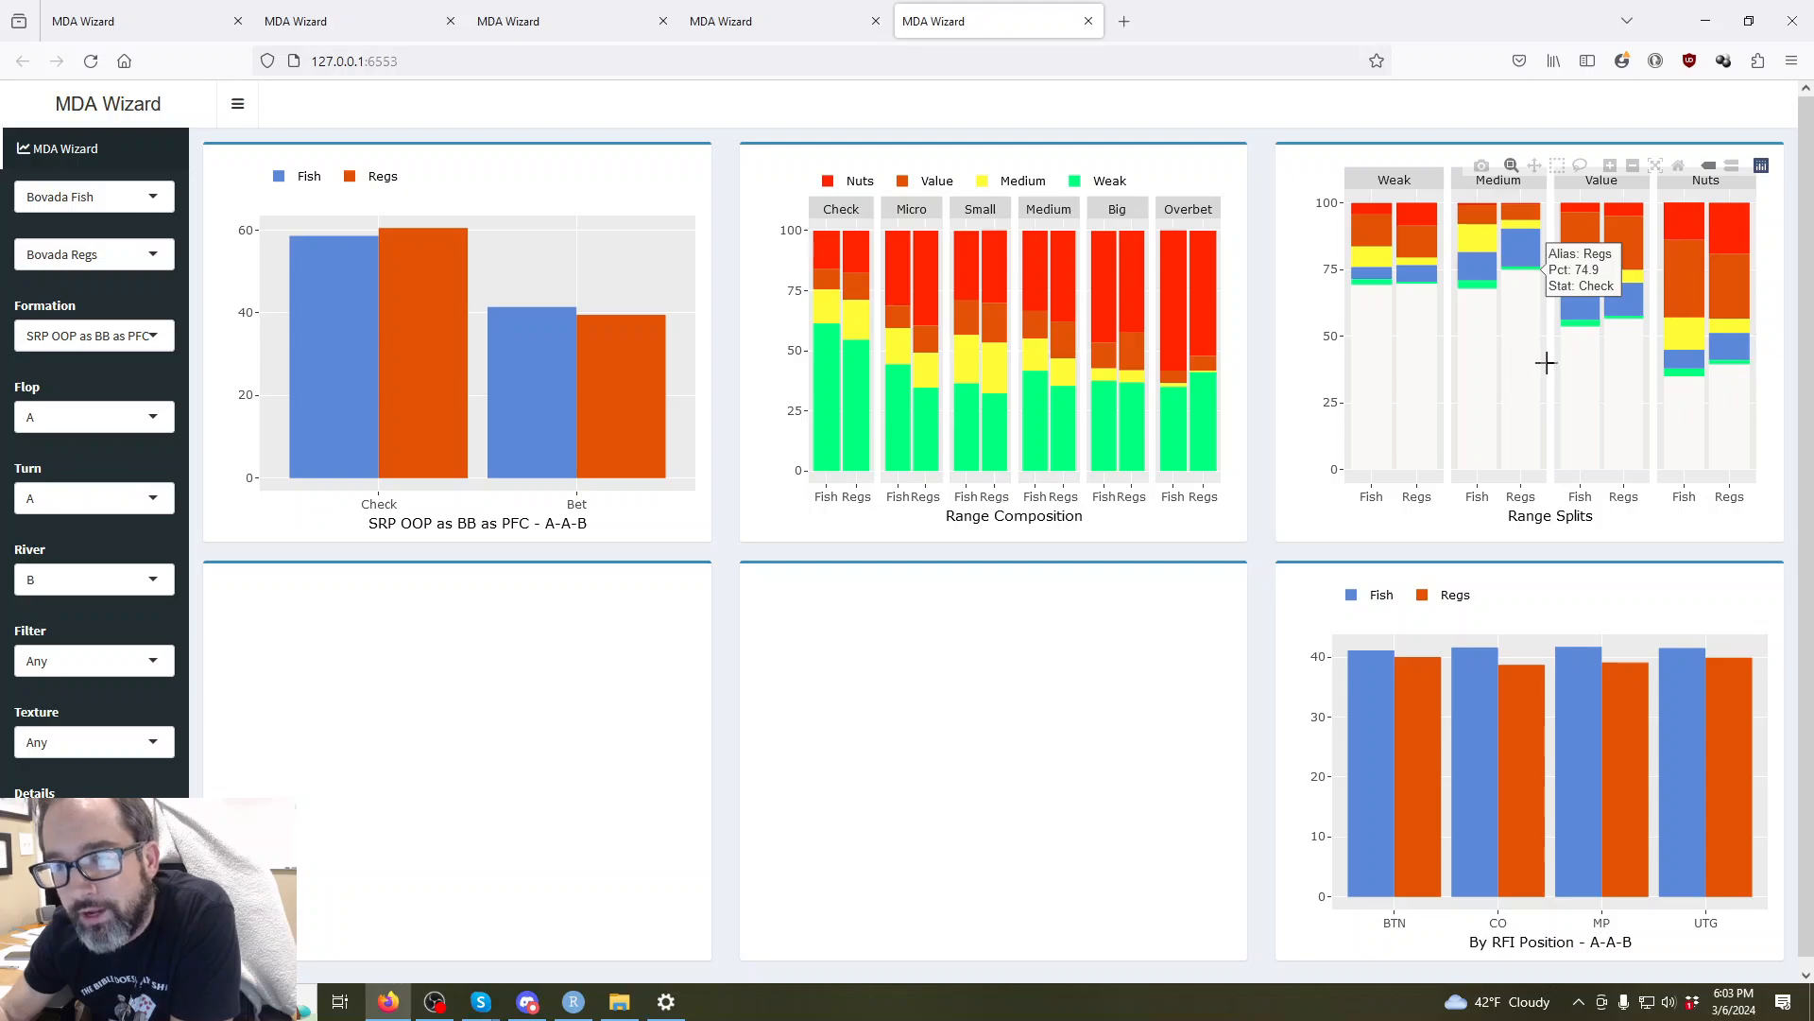
{"action": "mouse_move", "coordinate": [1460, 353]}
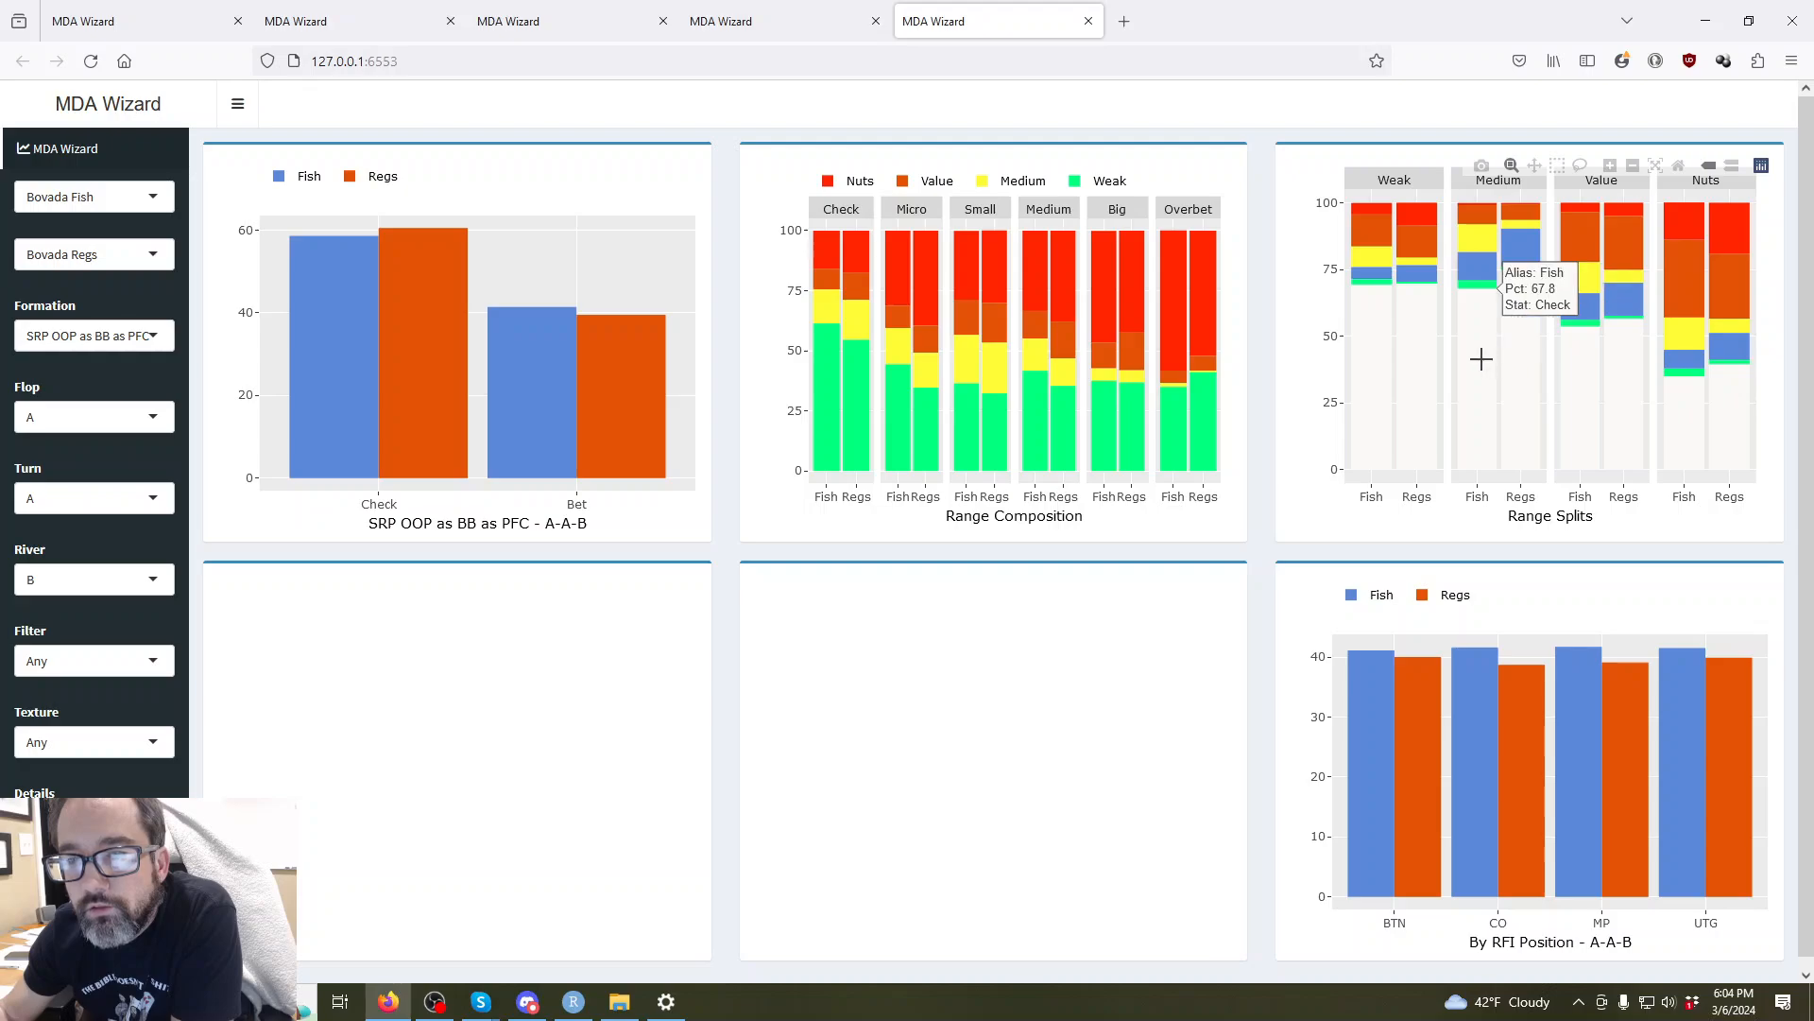
{"action": "mouse_move", "coordinate": [1480, 238]}
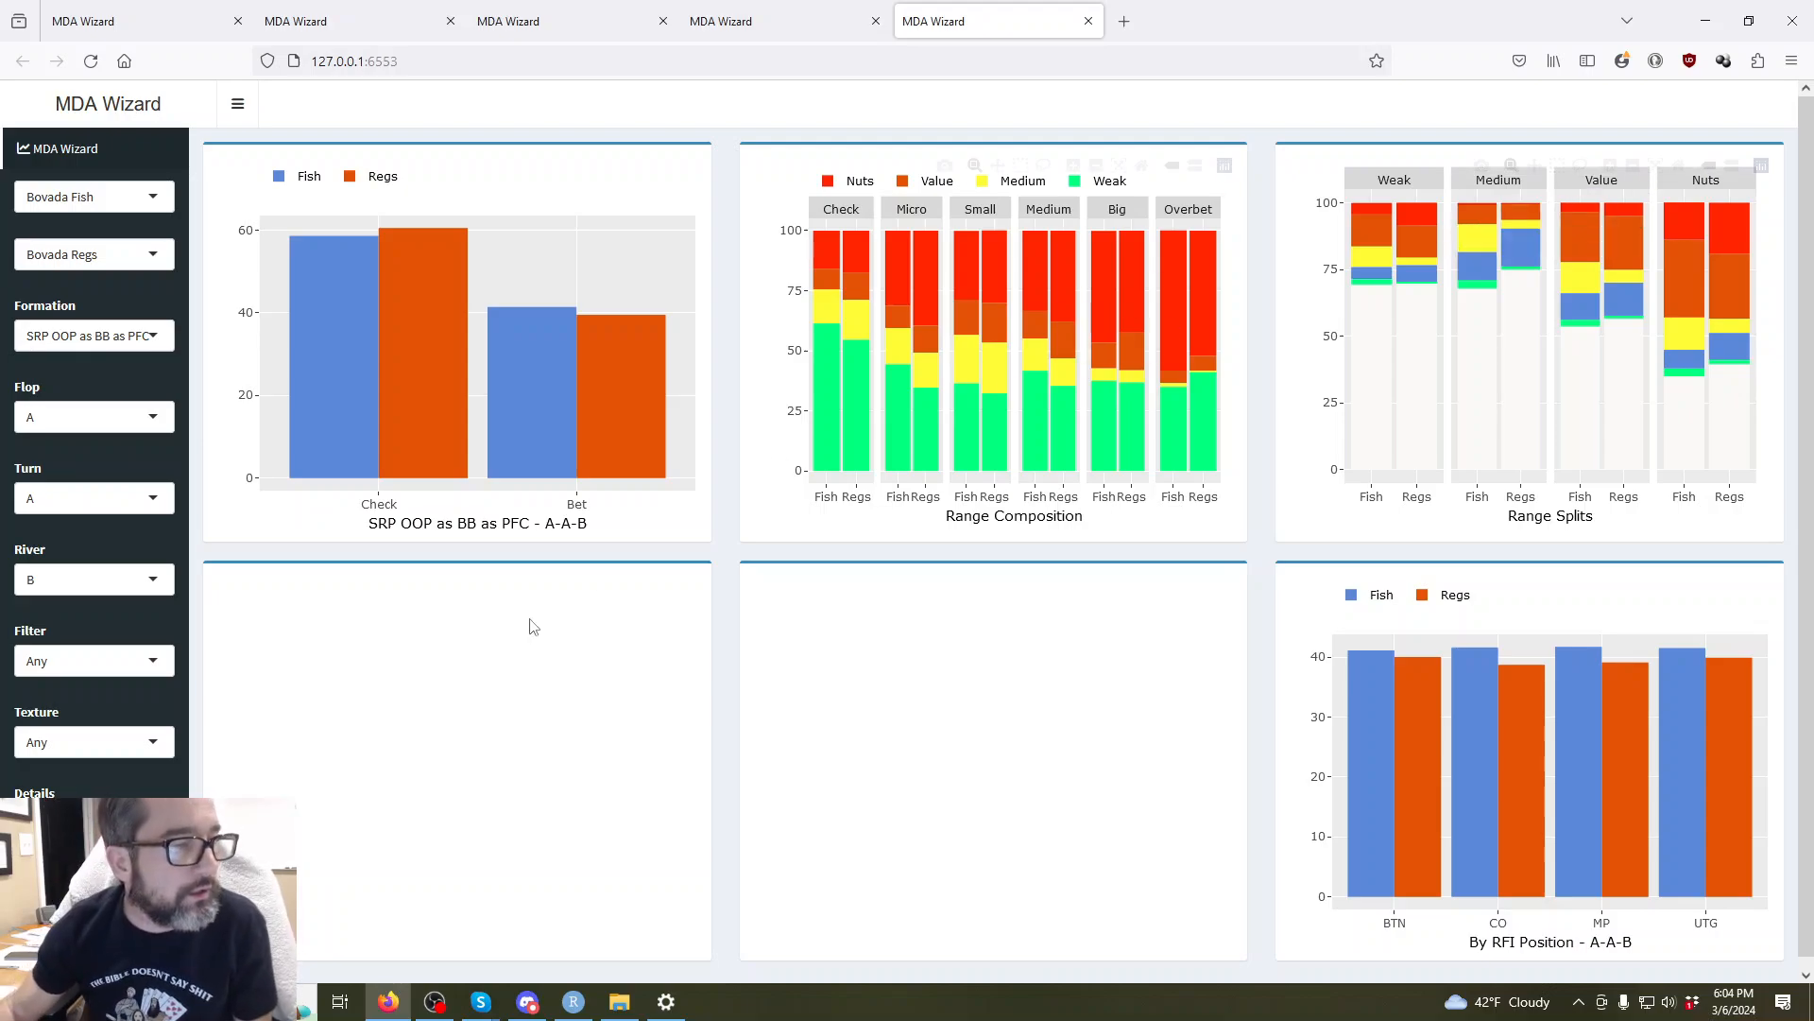
{"action": "left_click", "coordinate": [33, 580]}
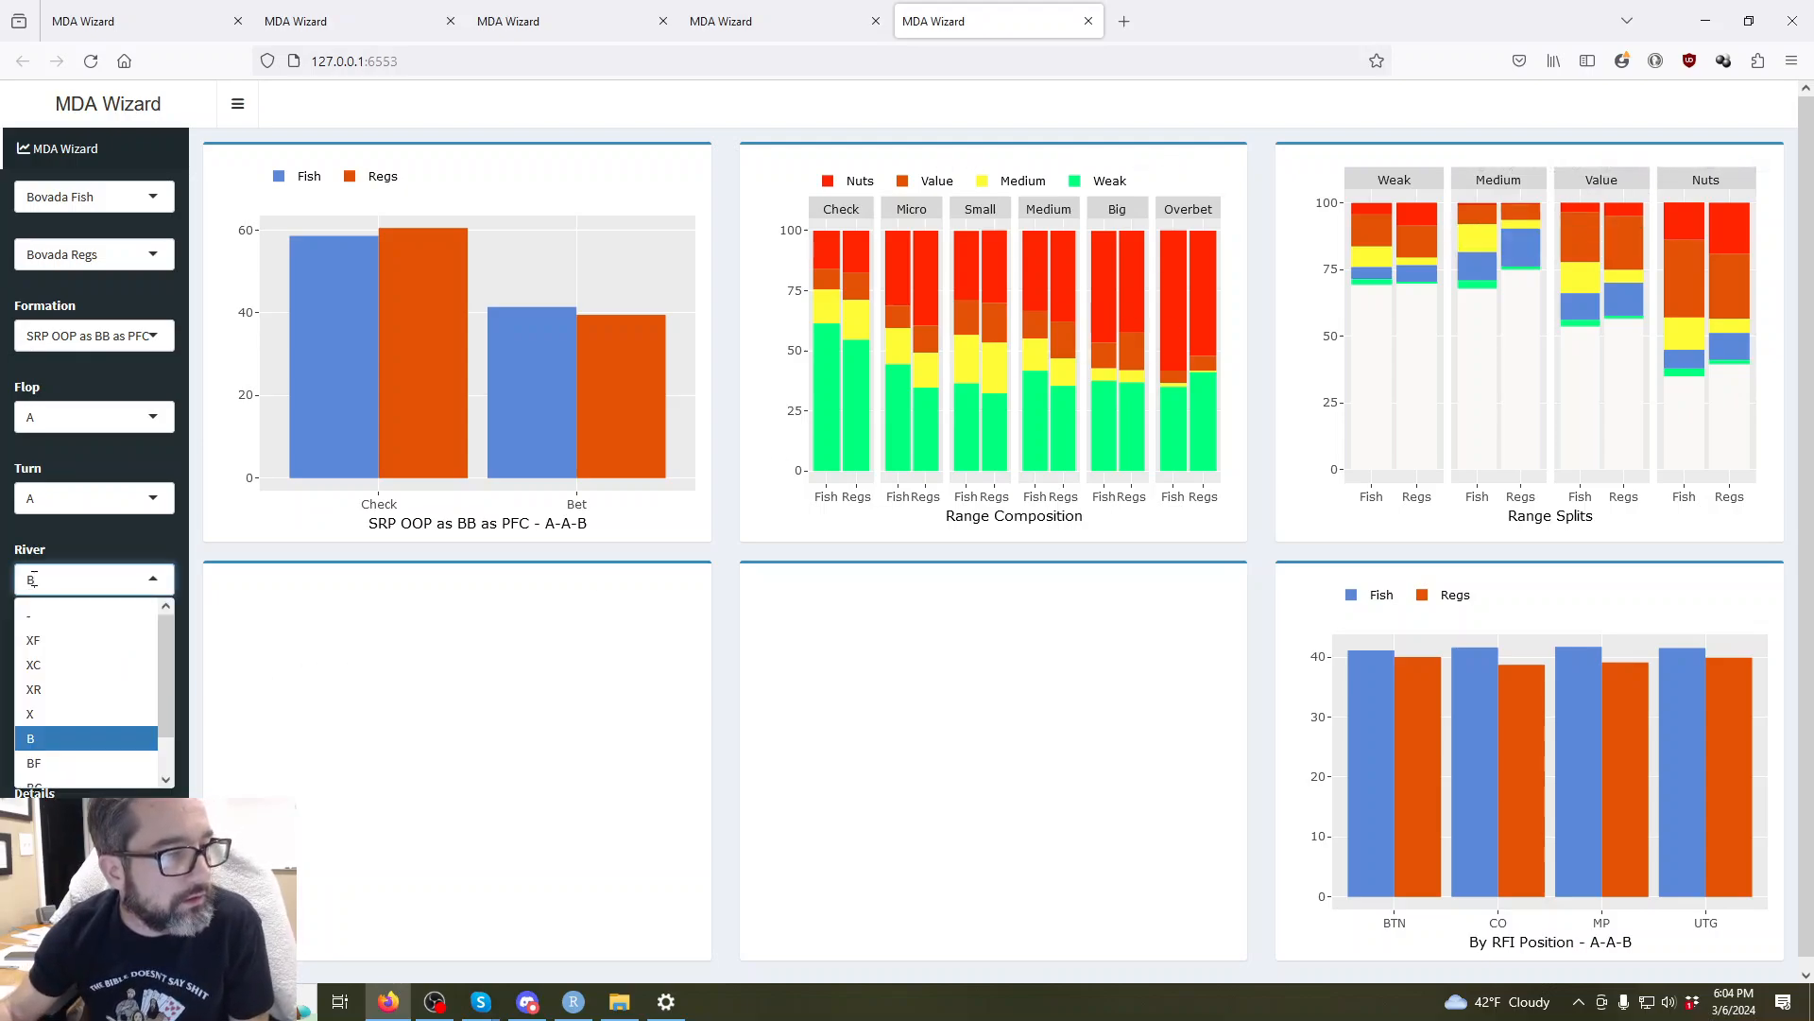
{"action": "left_click", "coordinate": [158, 534]}
{"action": "left_click", "coordinate": [92, 499]}
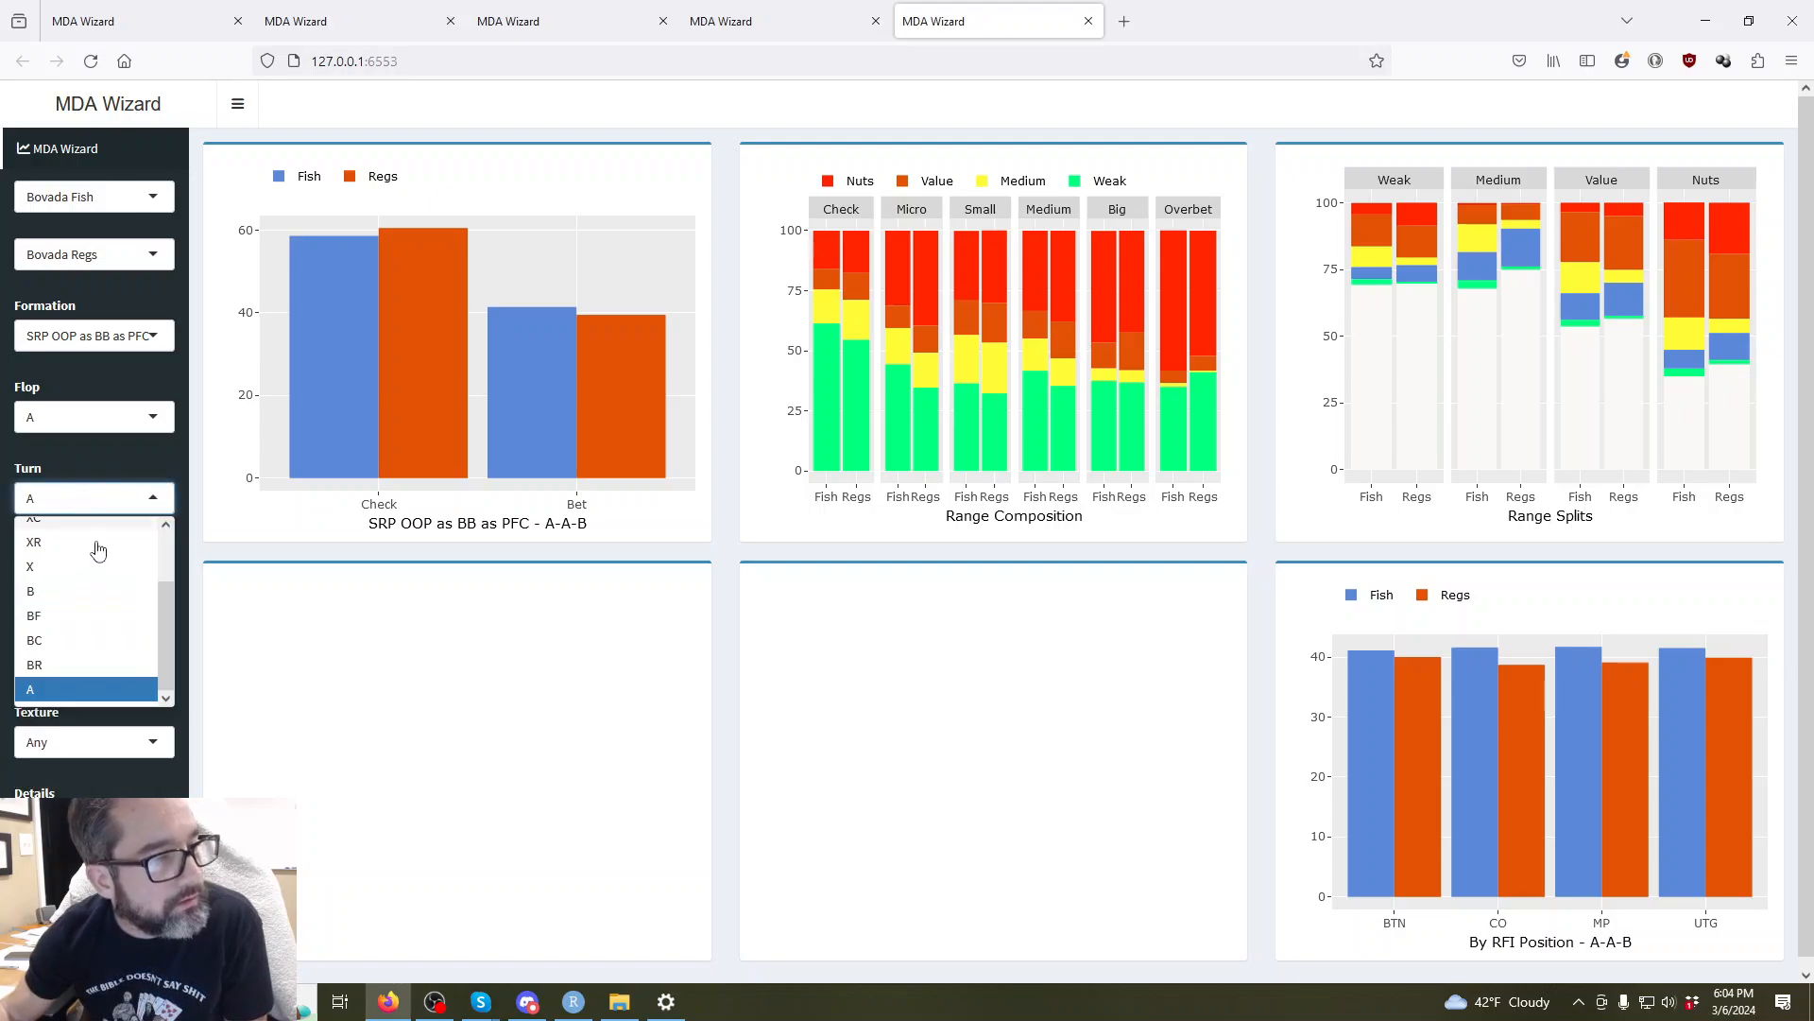
{"action": "scroll", "coordinate": [97, 574], "scroll_direction": "up", "scroll_amount": 2}
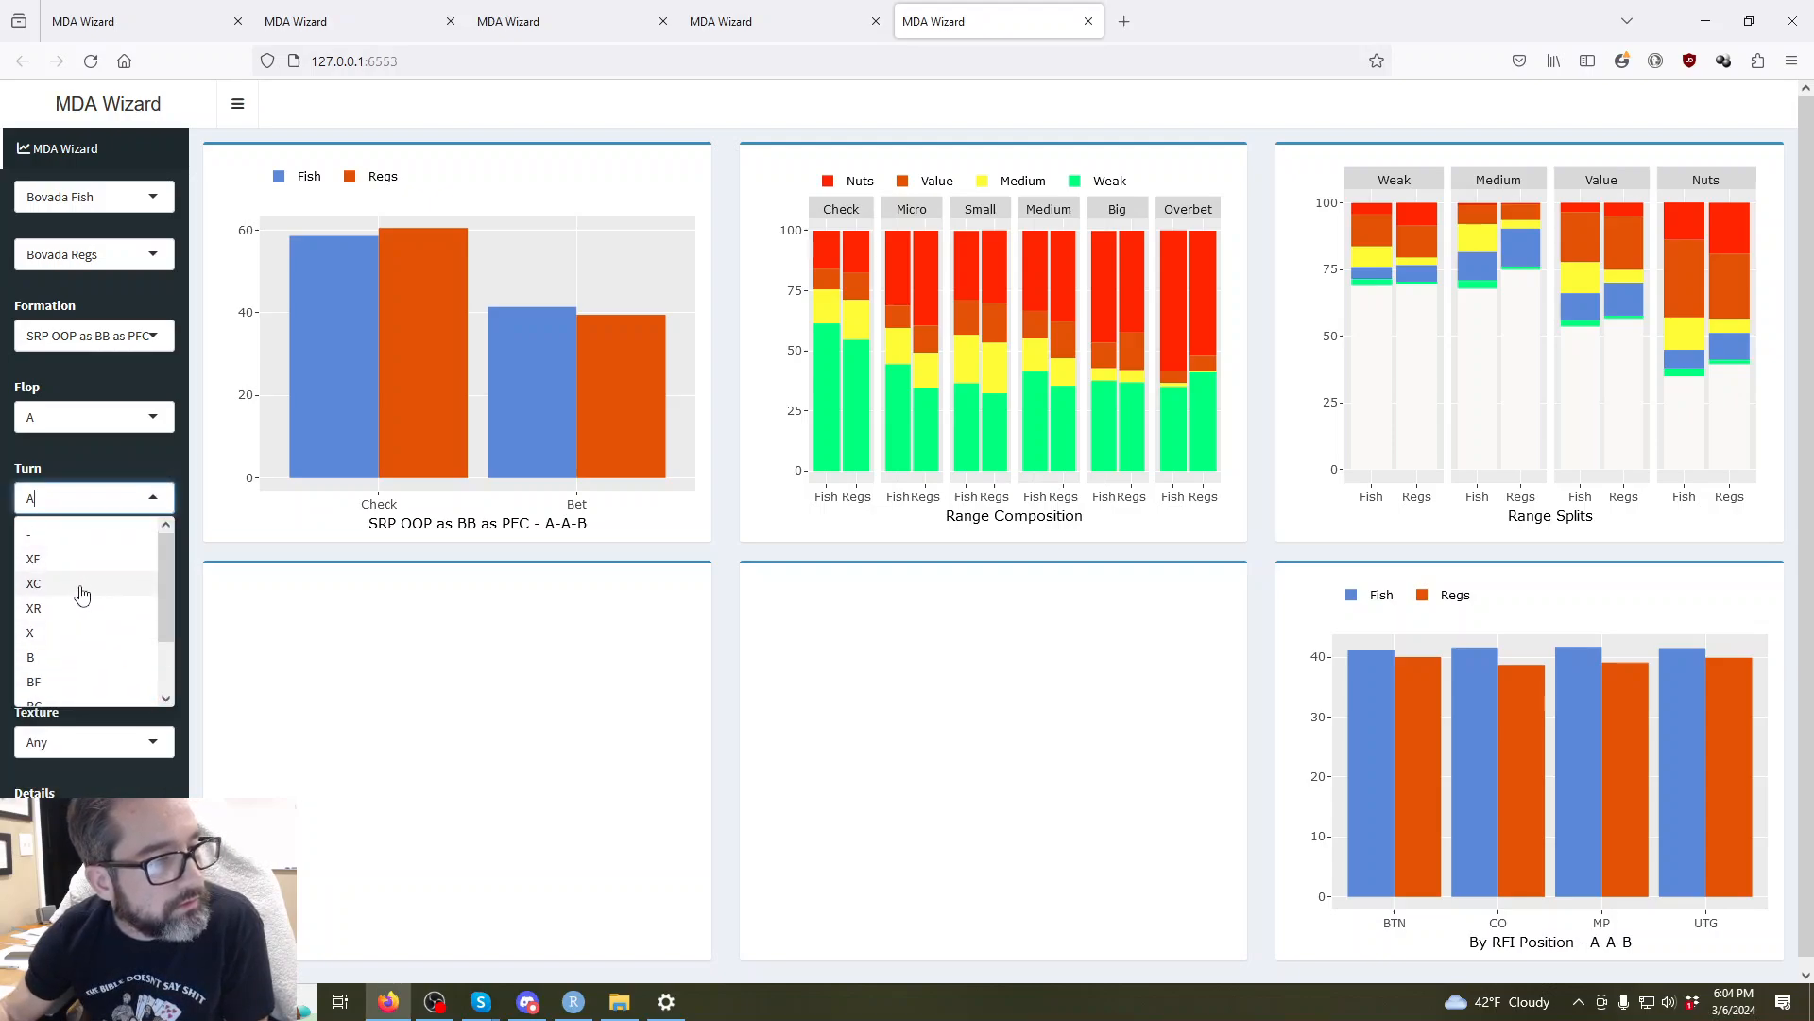
{"action": "left_click", "coordinate": [86, 442]}
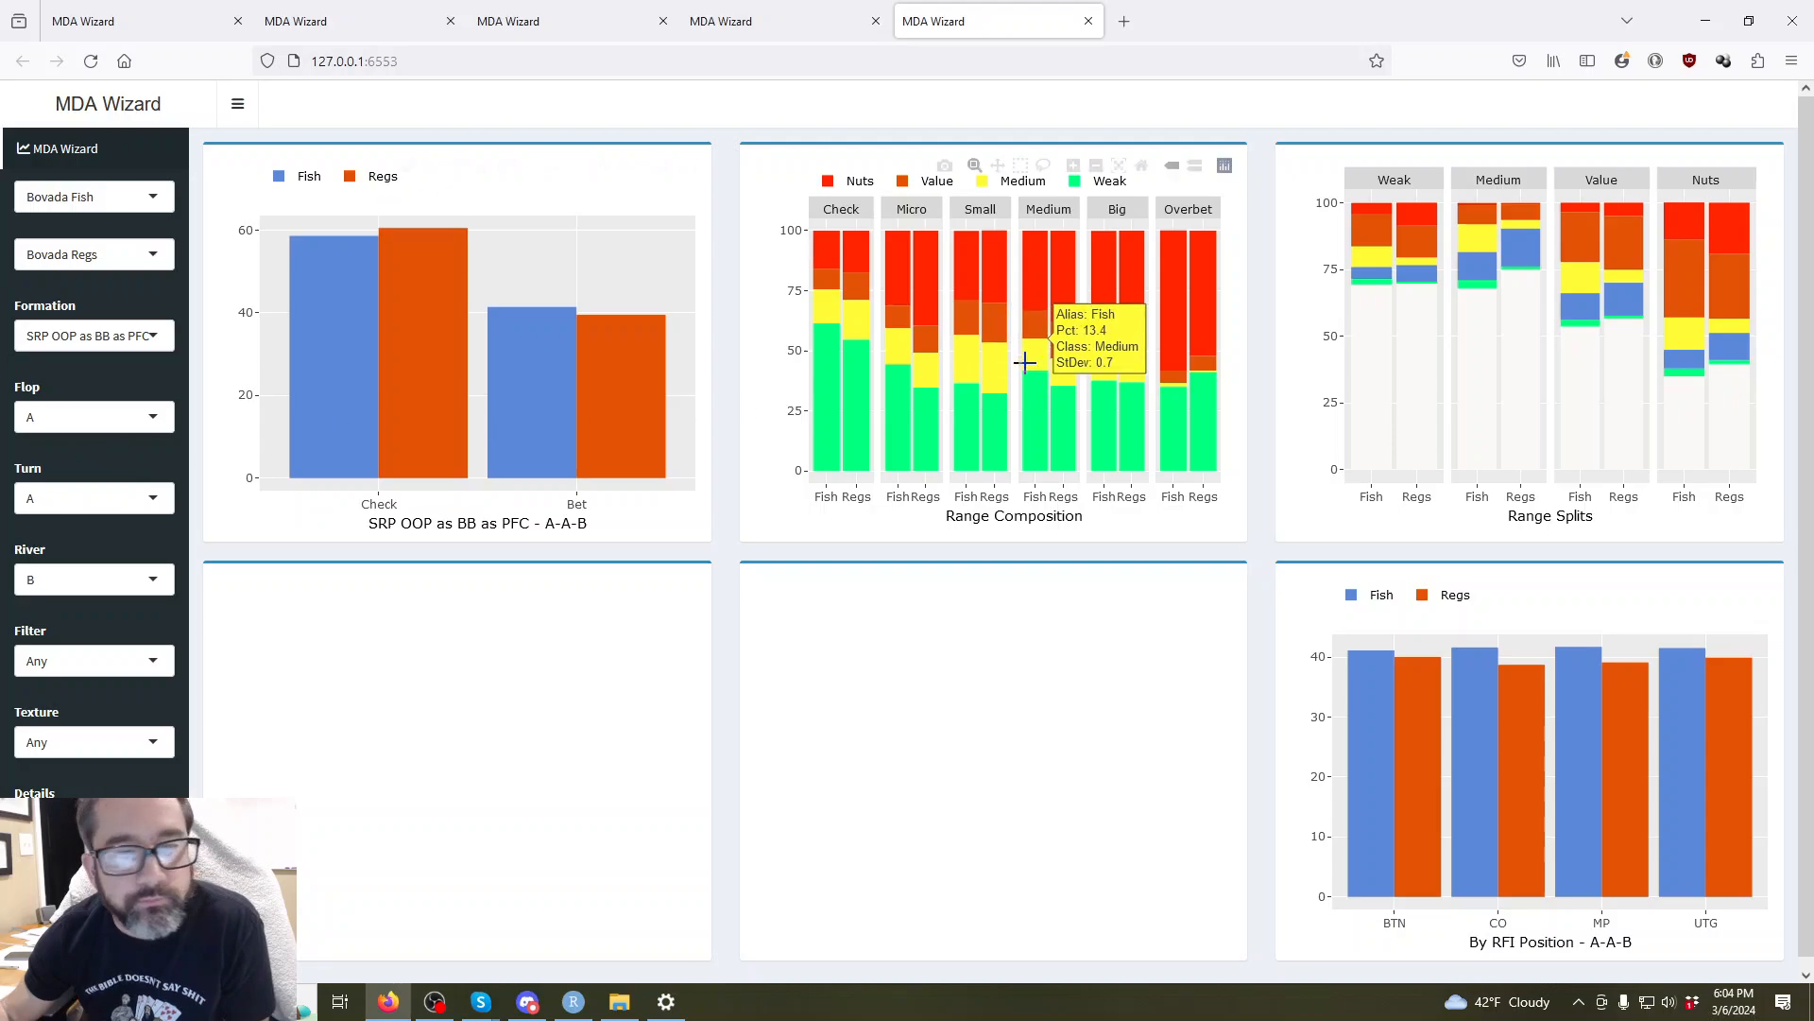
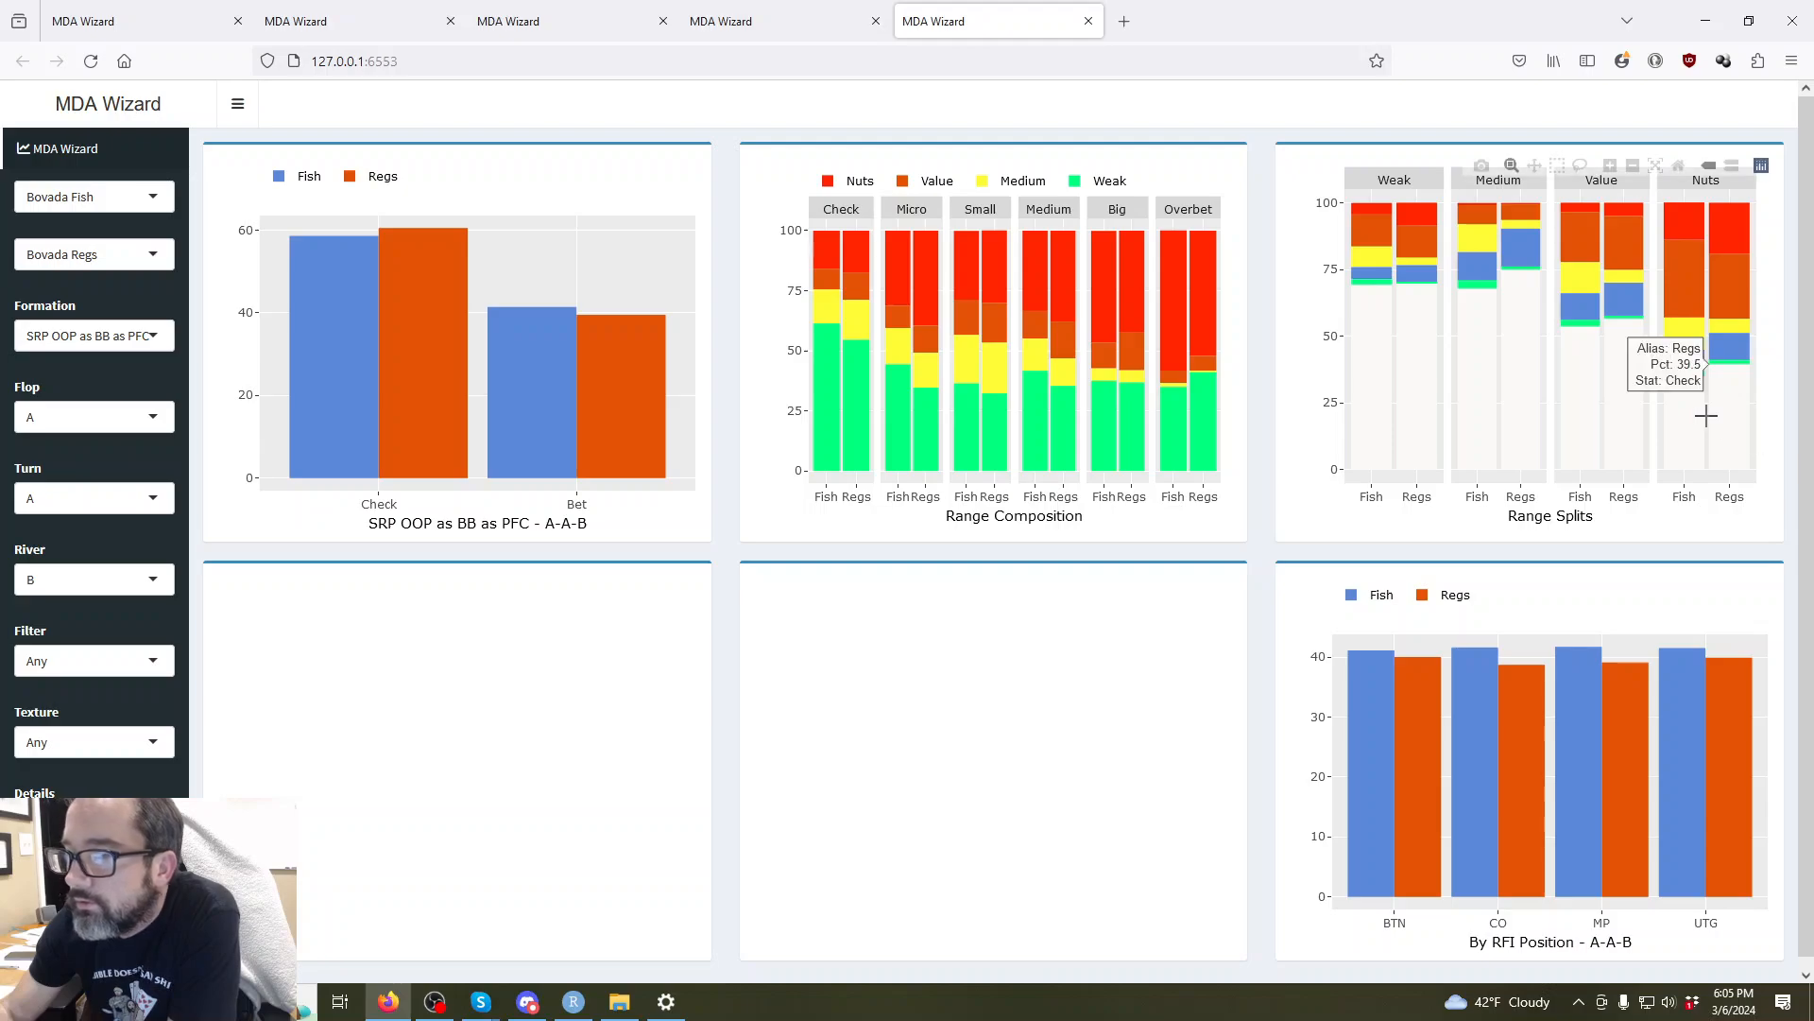
{"action": "mouse_move", "coordinate": [1670, 370]}
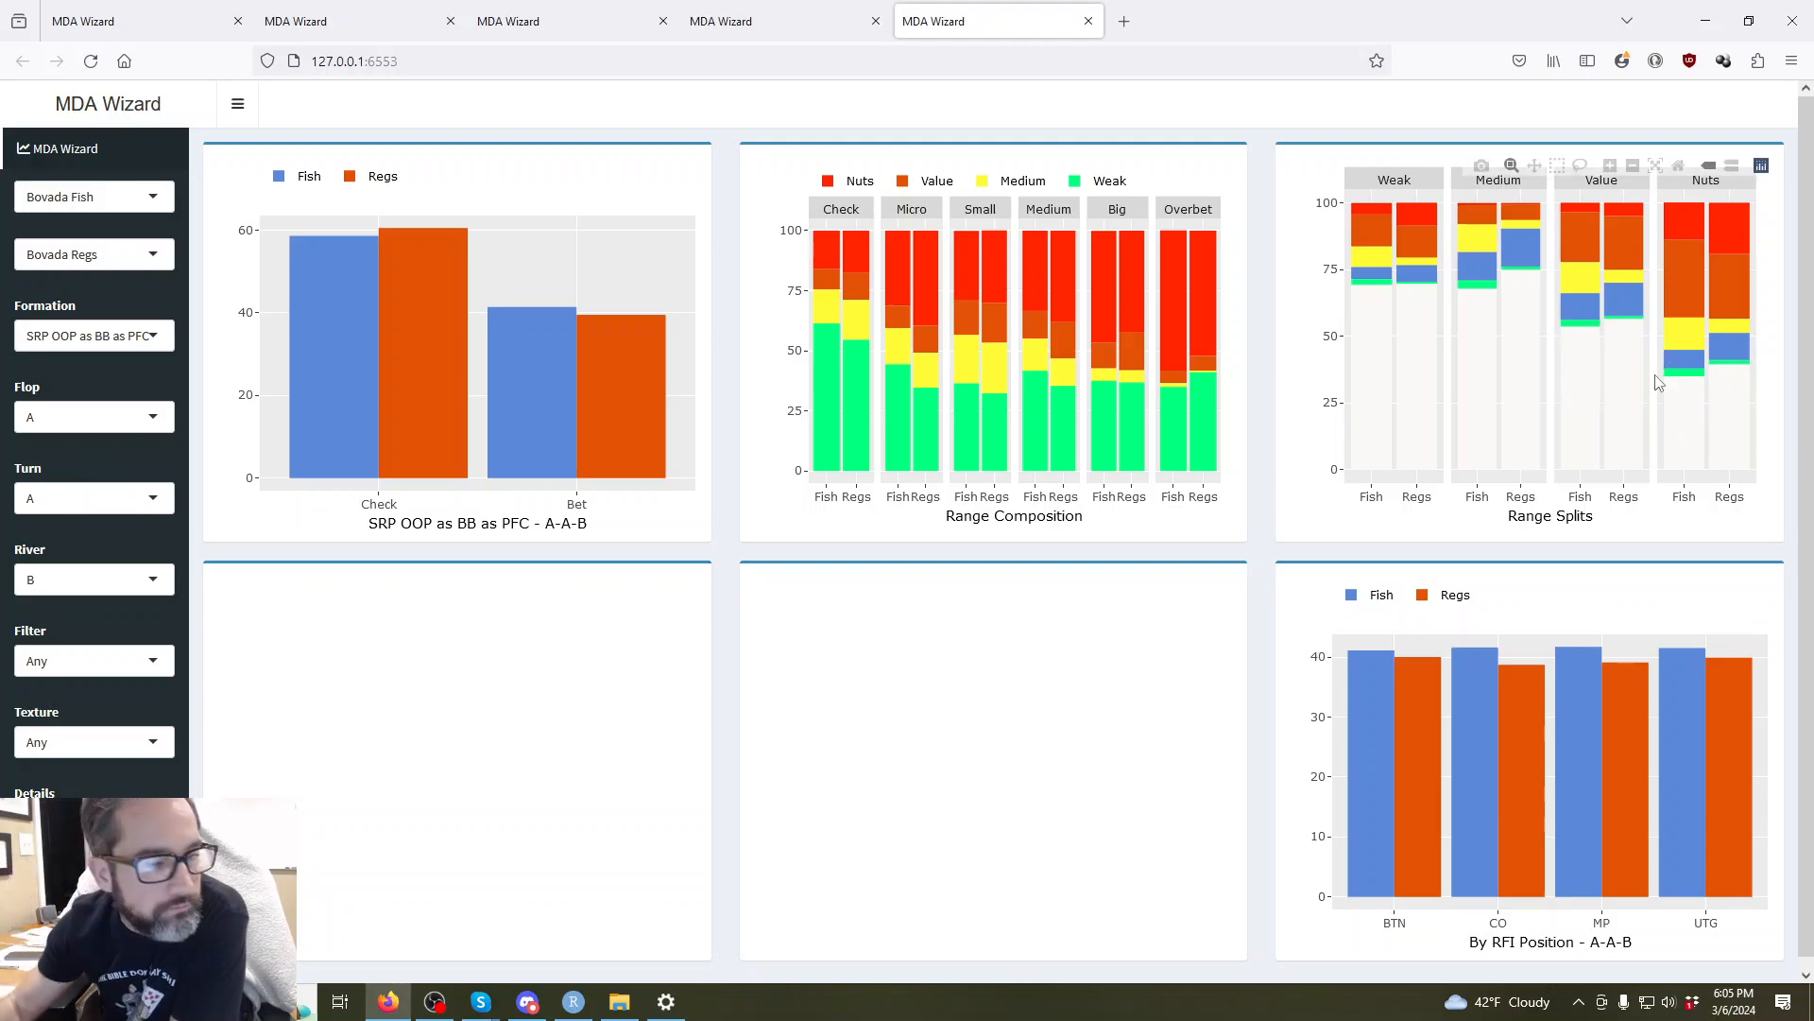
Set the texture to Flop High A and load the comparison for the A-A-B line.
{"action": "left_click", "coordinate": [43, 742]}
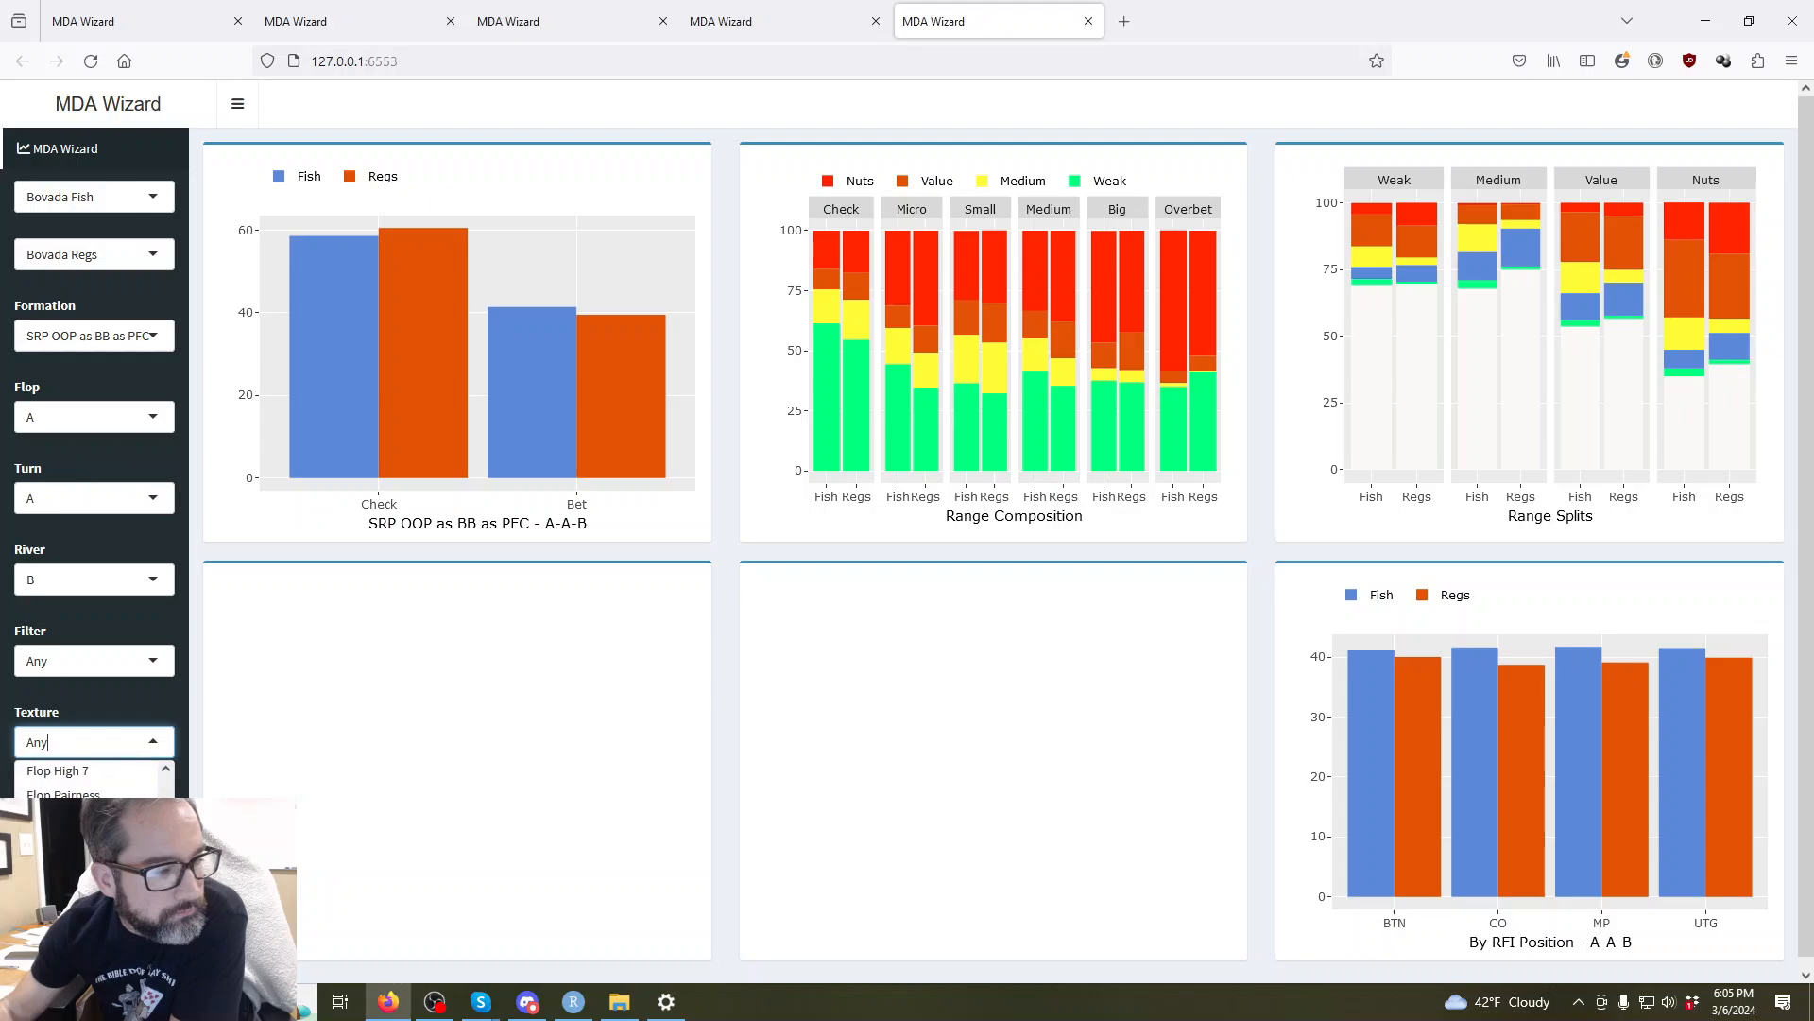
{"action": "left_click", "coordinate": [110, 707]}
{"action": "left_click", "coordinate": [125, 696]}
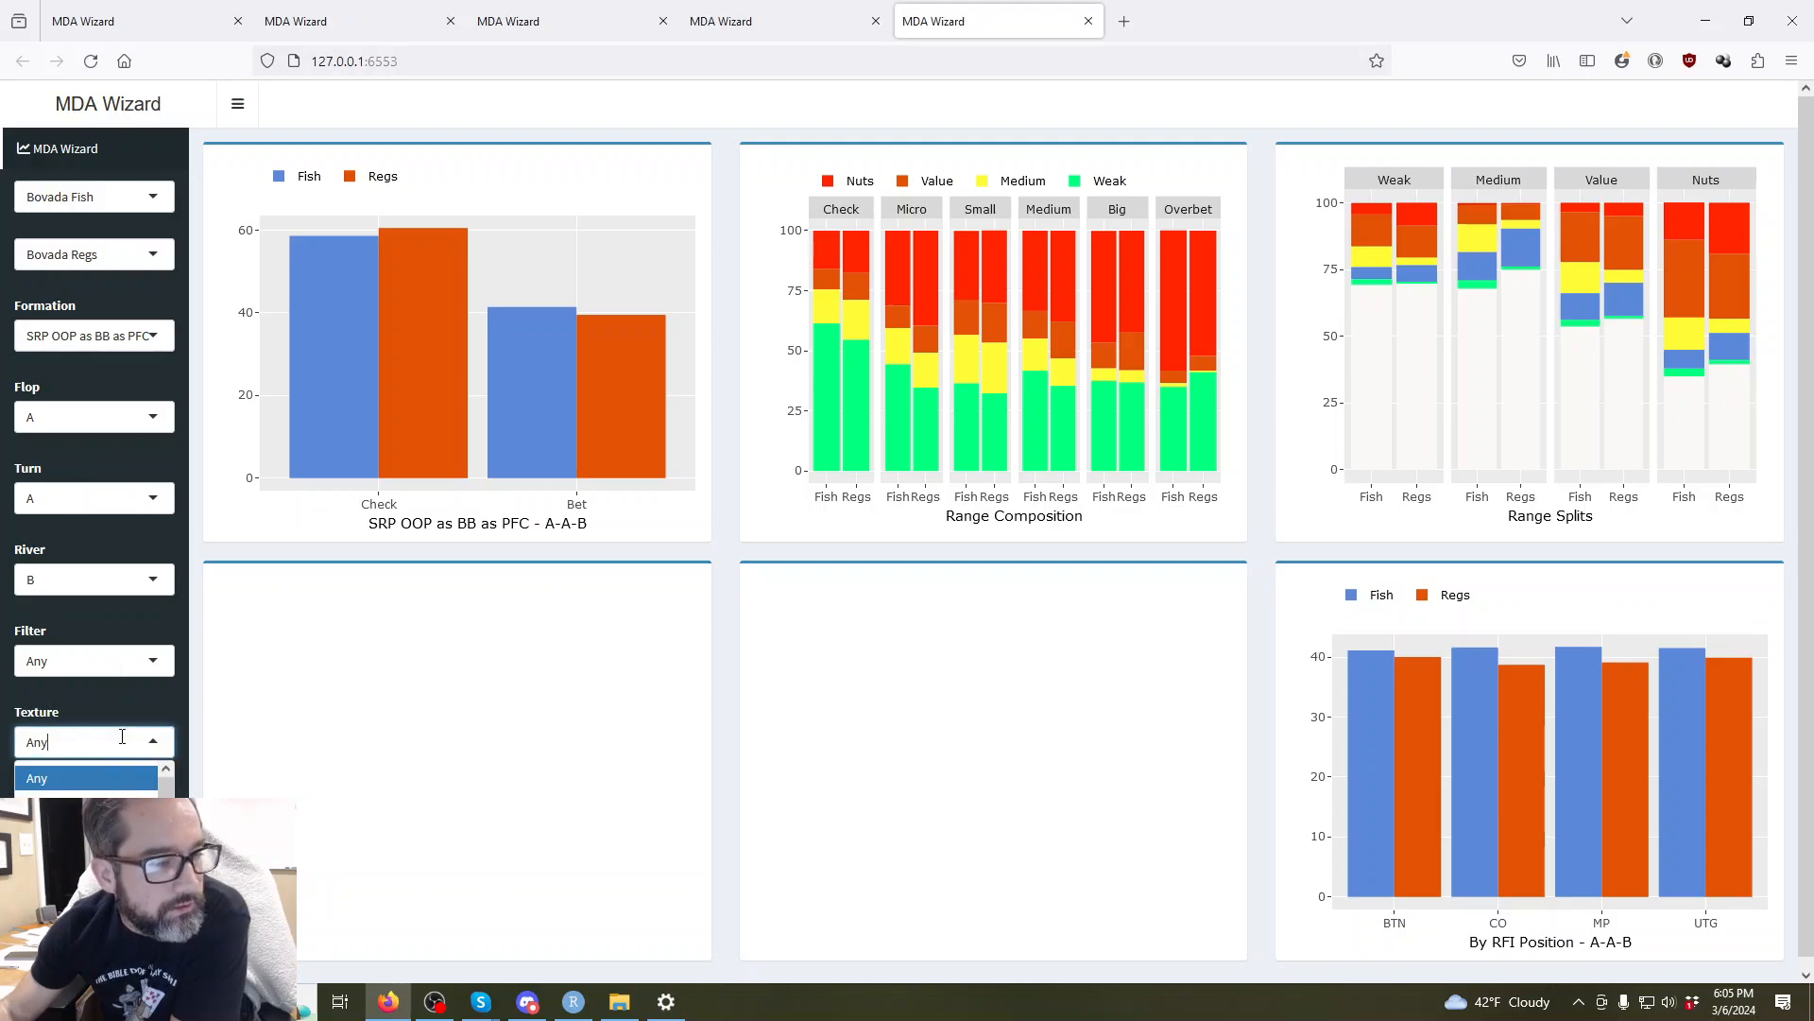
{"action": "left_click", "coordinate": [124, 695]}
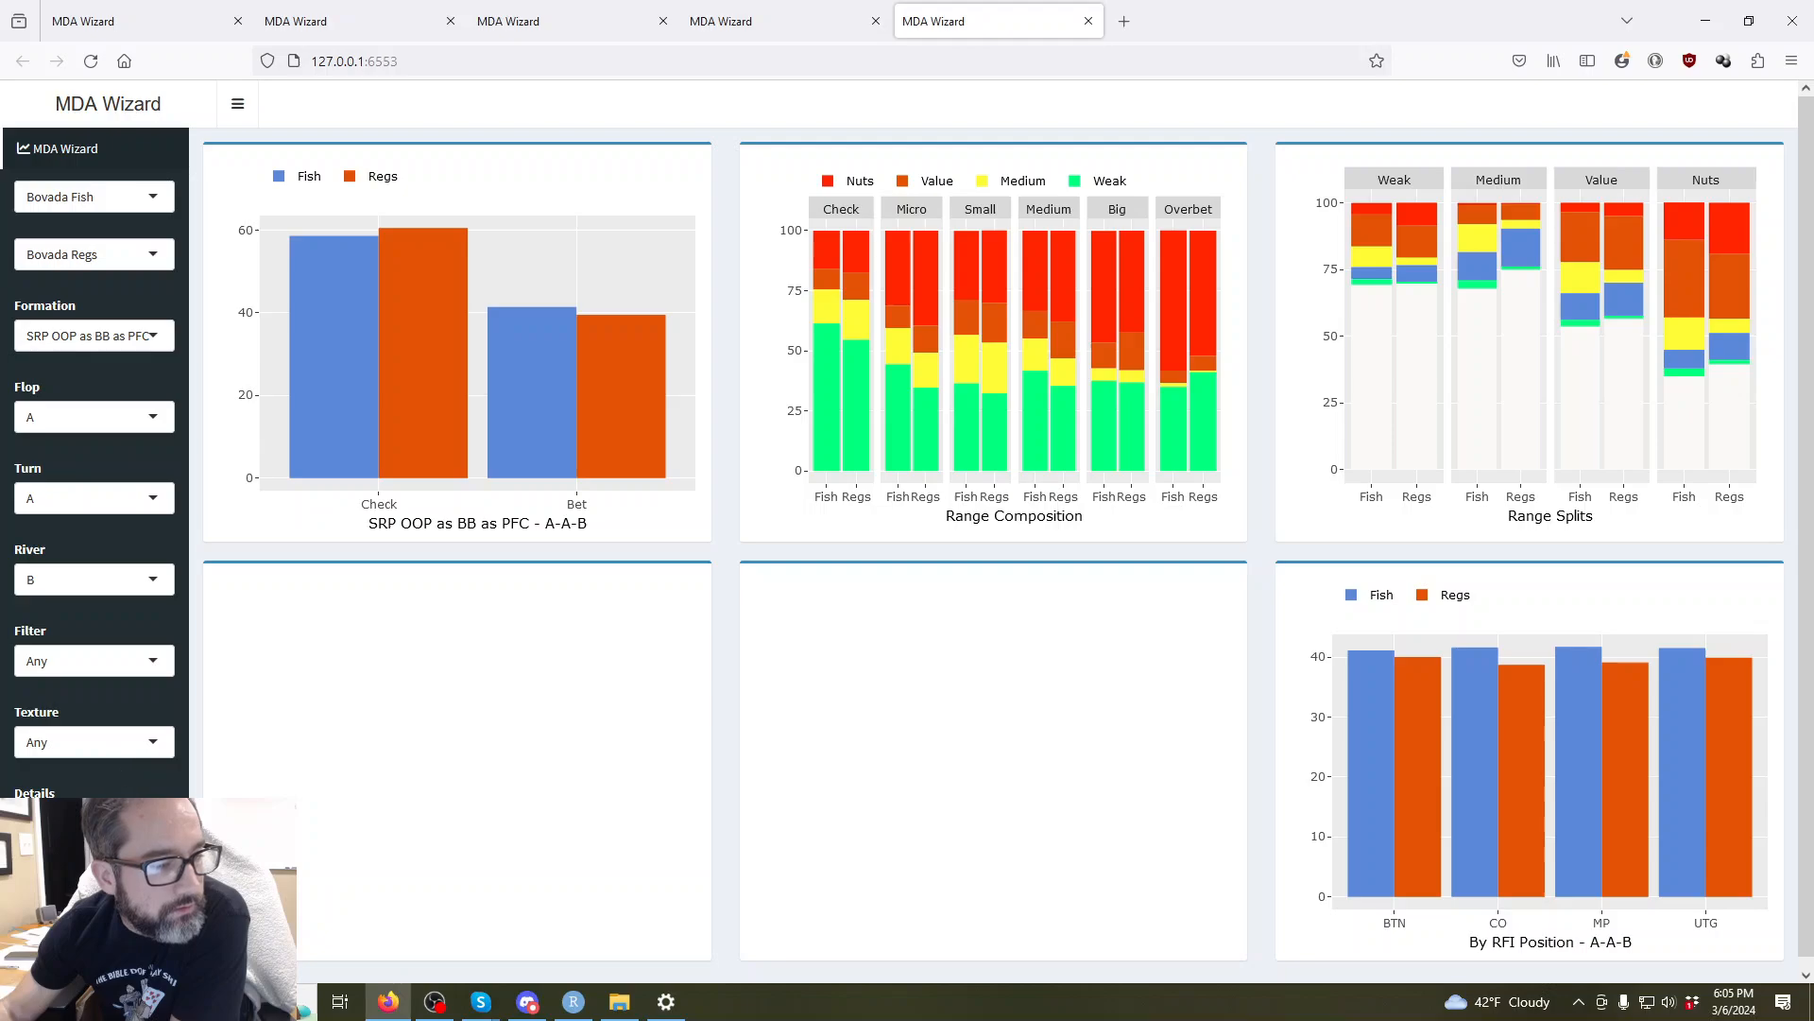
{"action": "type", "text": "flop high a"}
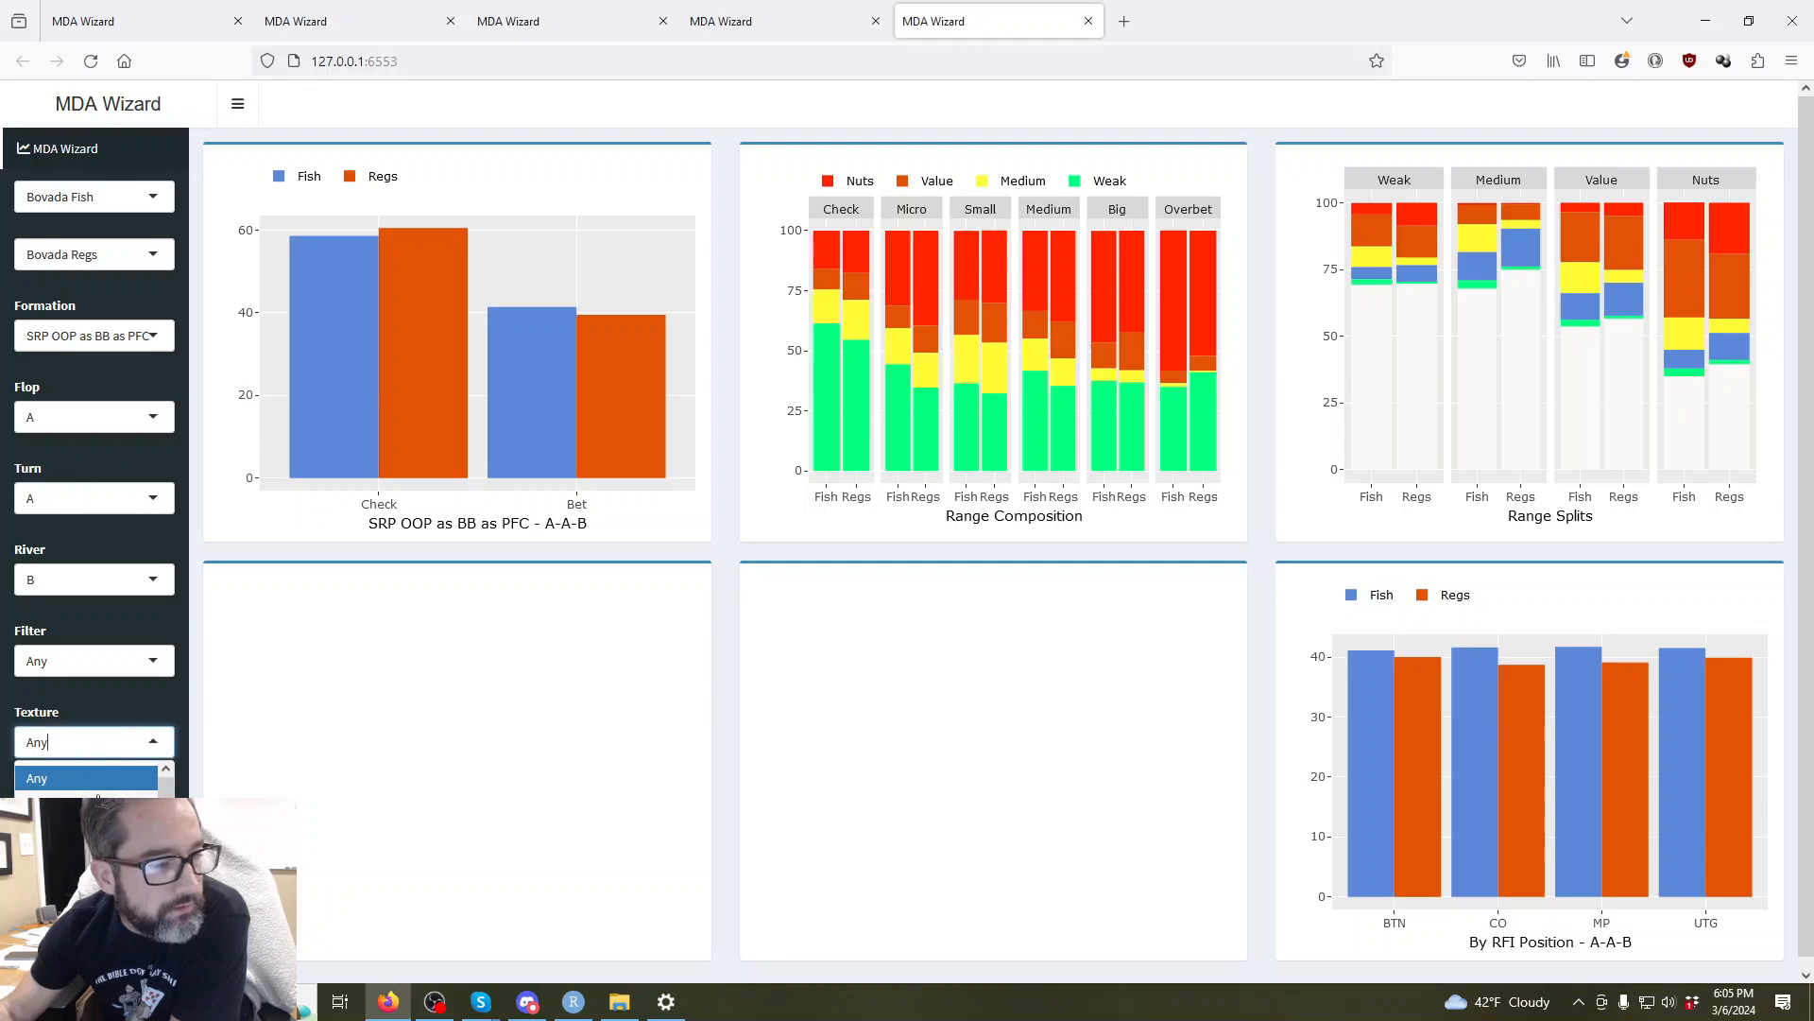
{"action": "key", "text": "Return"}
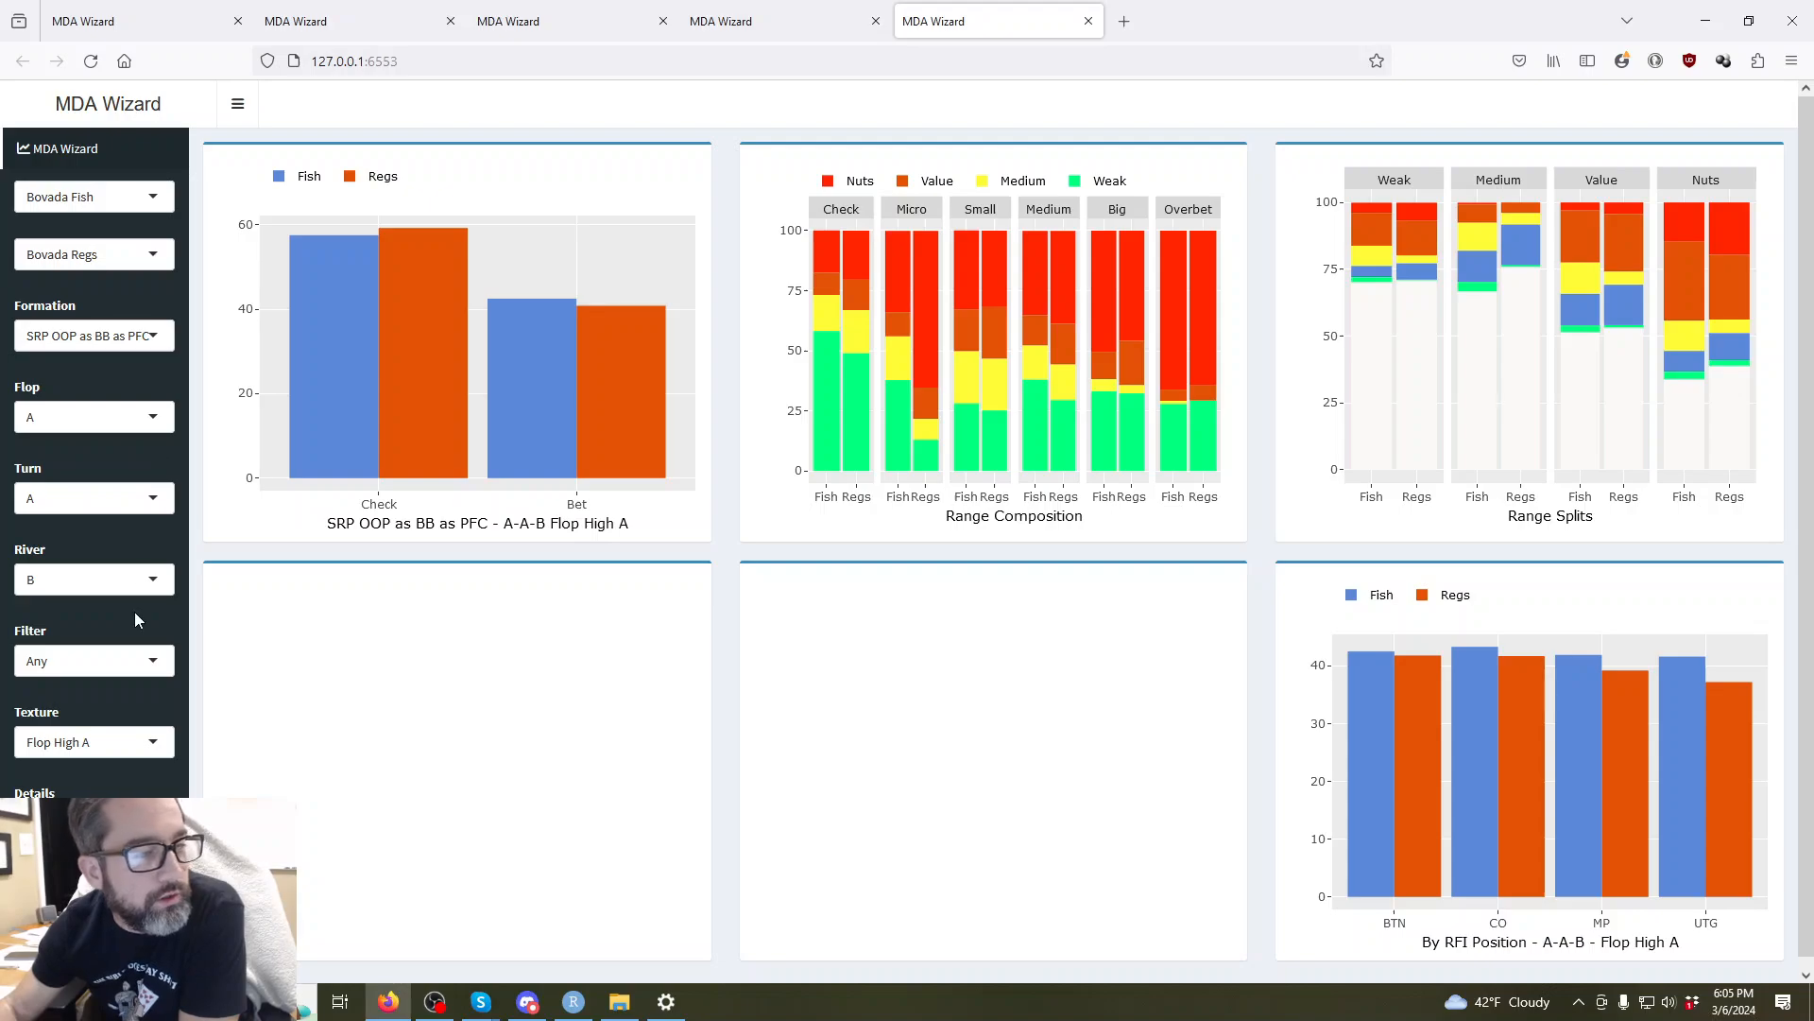
Change the texture to Flop Suitness Monotone and reload the Fish and Regs comparison.
{"action": "left_click", "coordinate": [96, 746]}
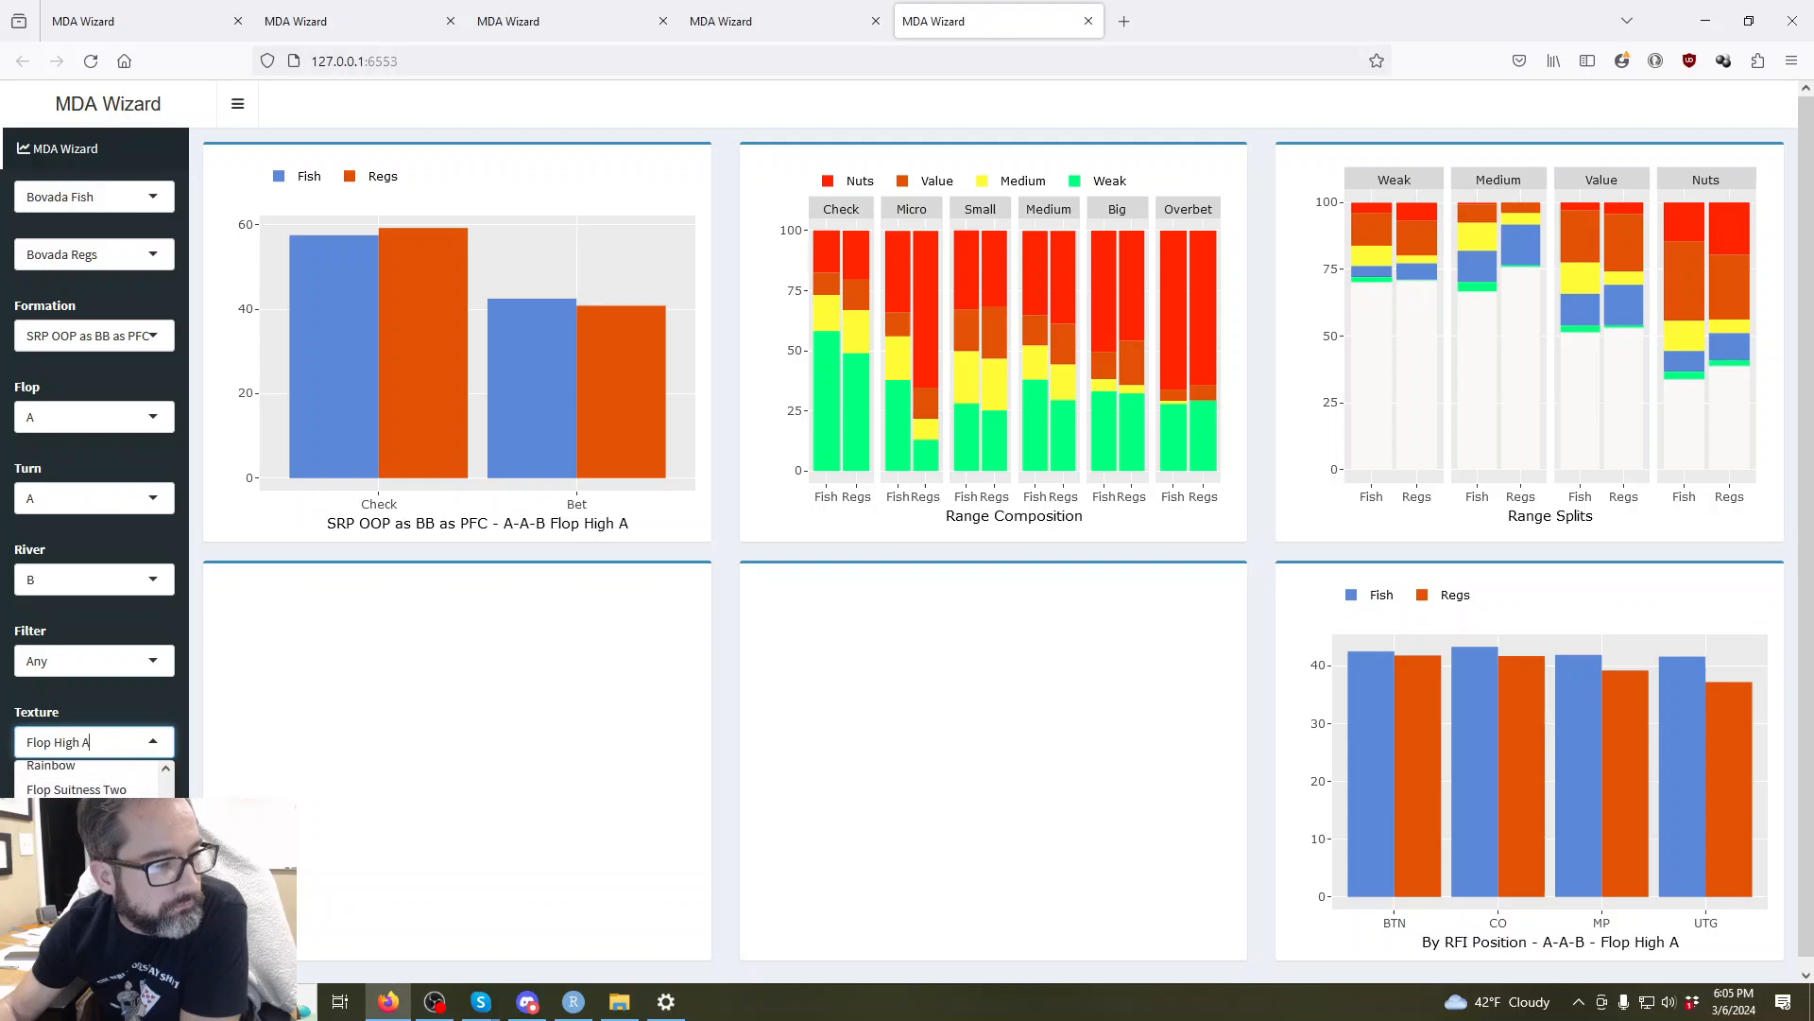
{"action": "left_click", "coordinate": [85, 841]}
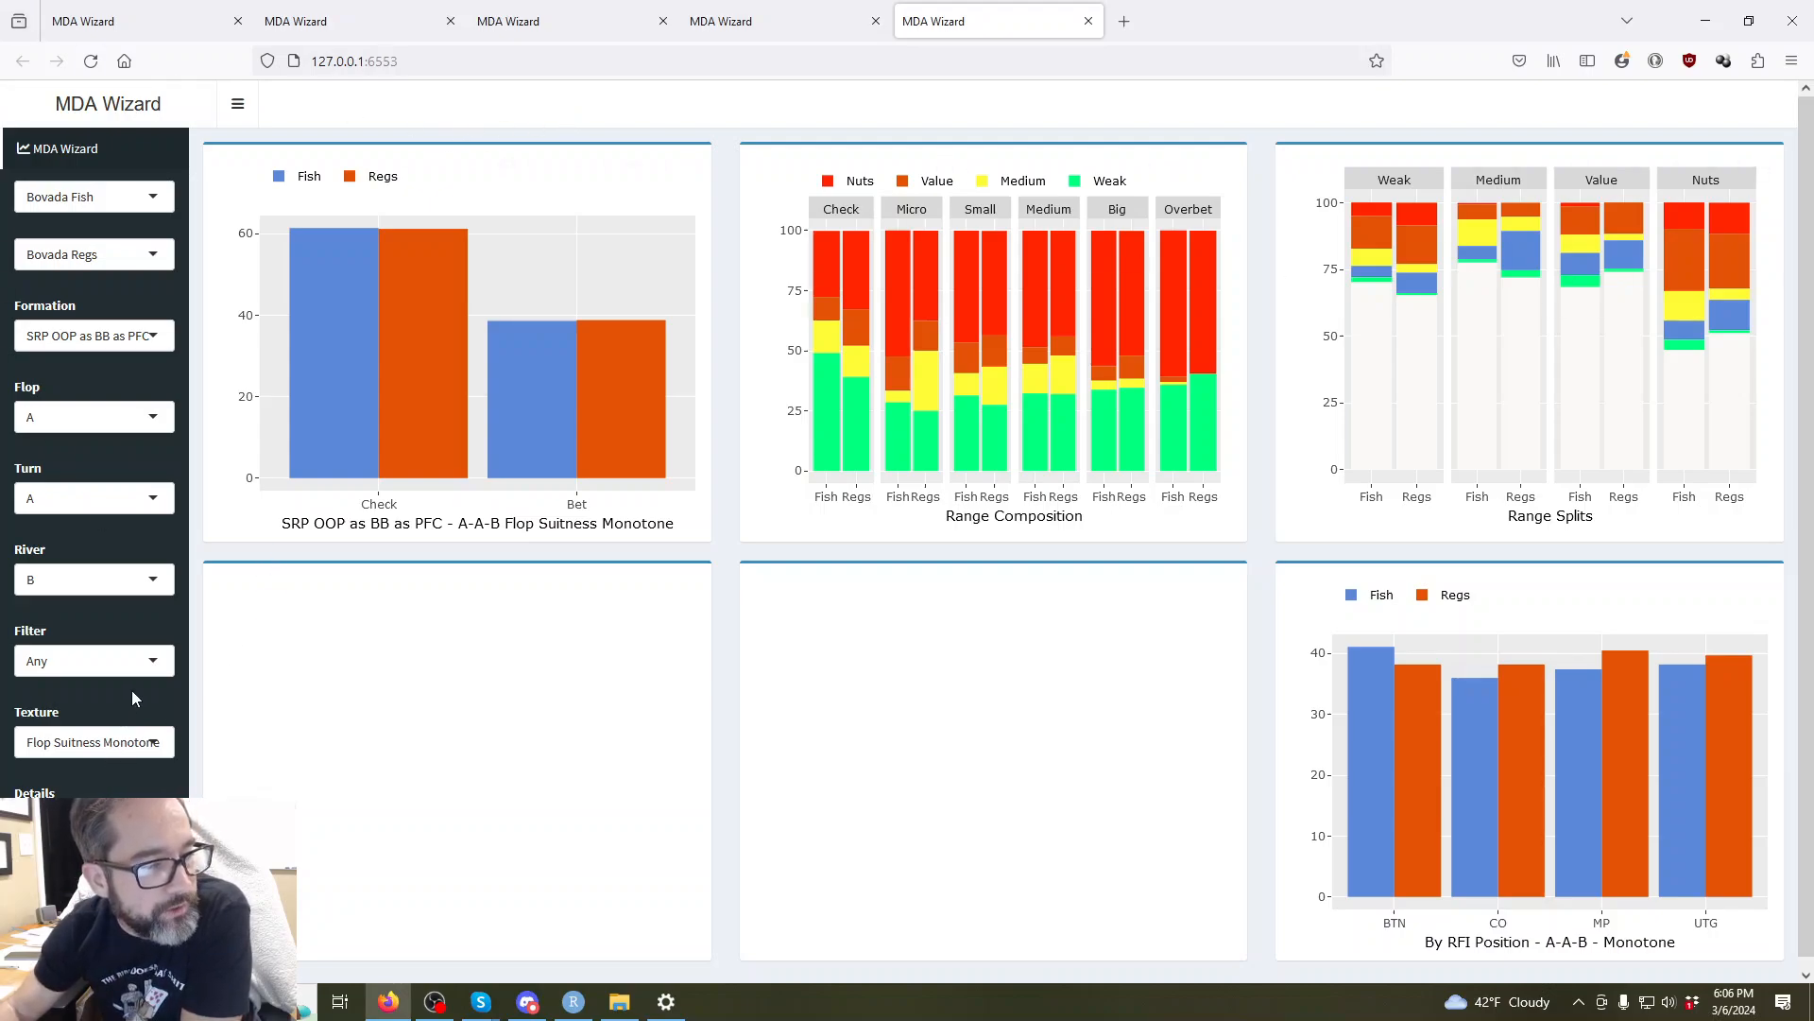
{"action": "left_click", "coordinate": [129, 732]}
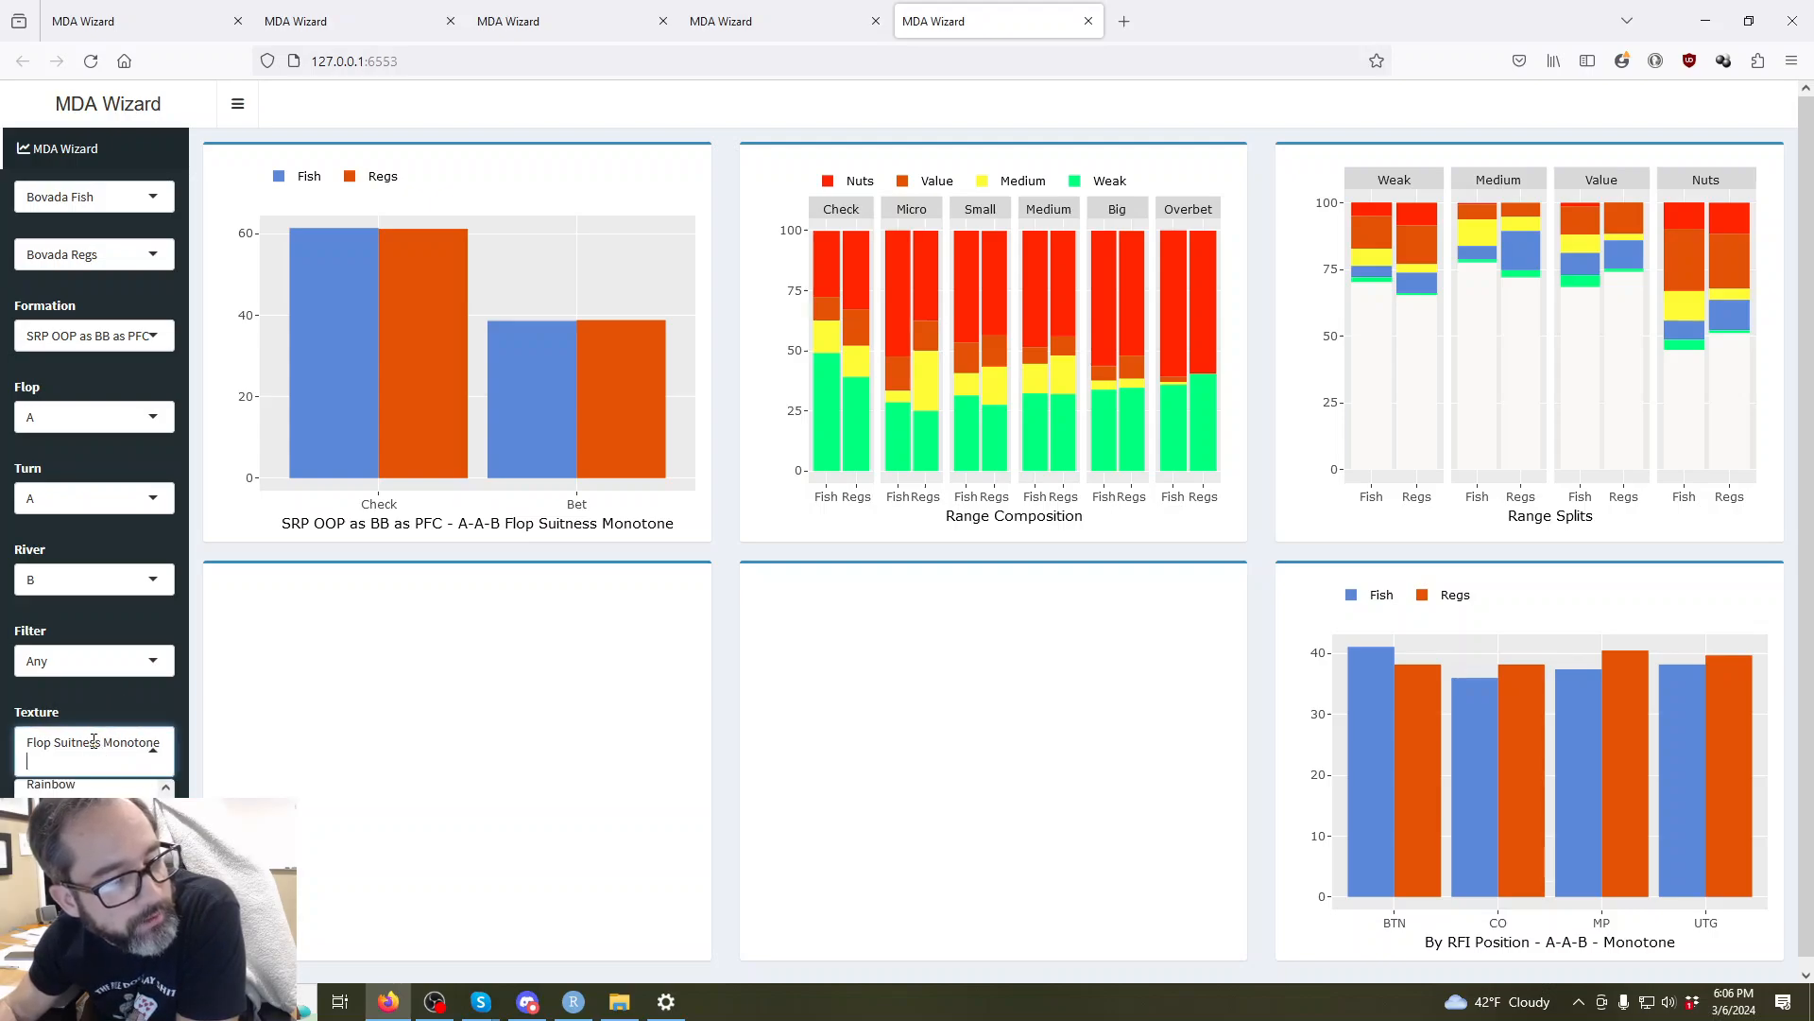
{"action": "left_click", "coordinate": [128, 703]}
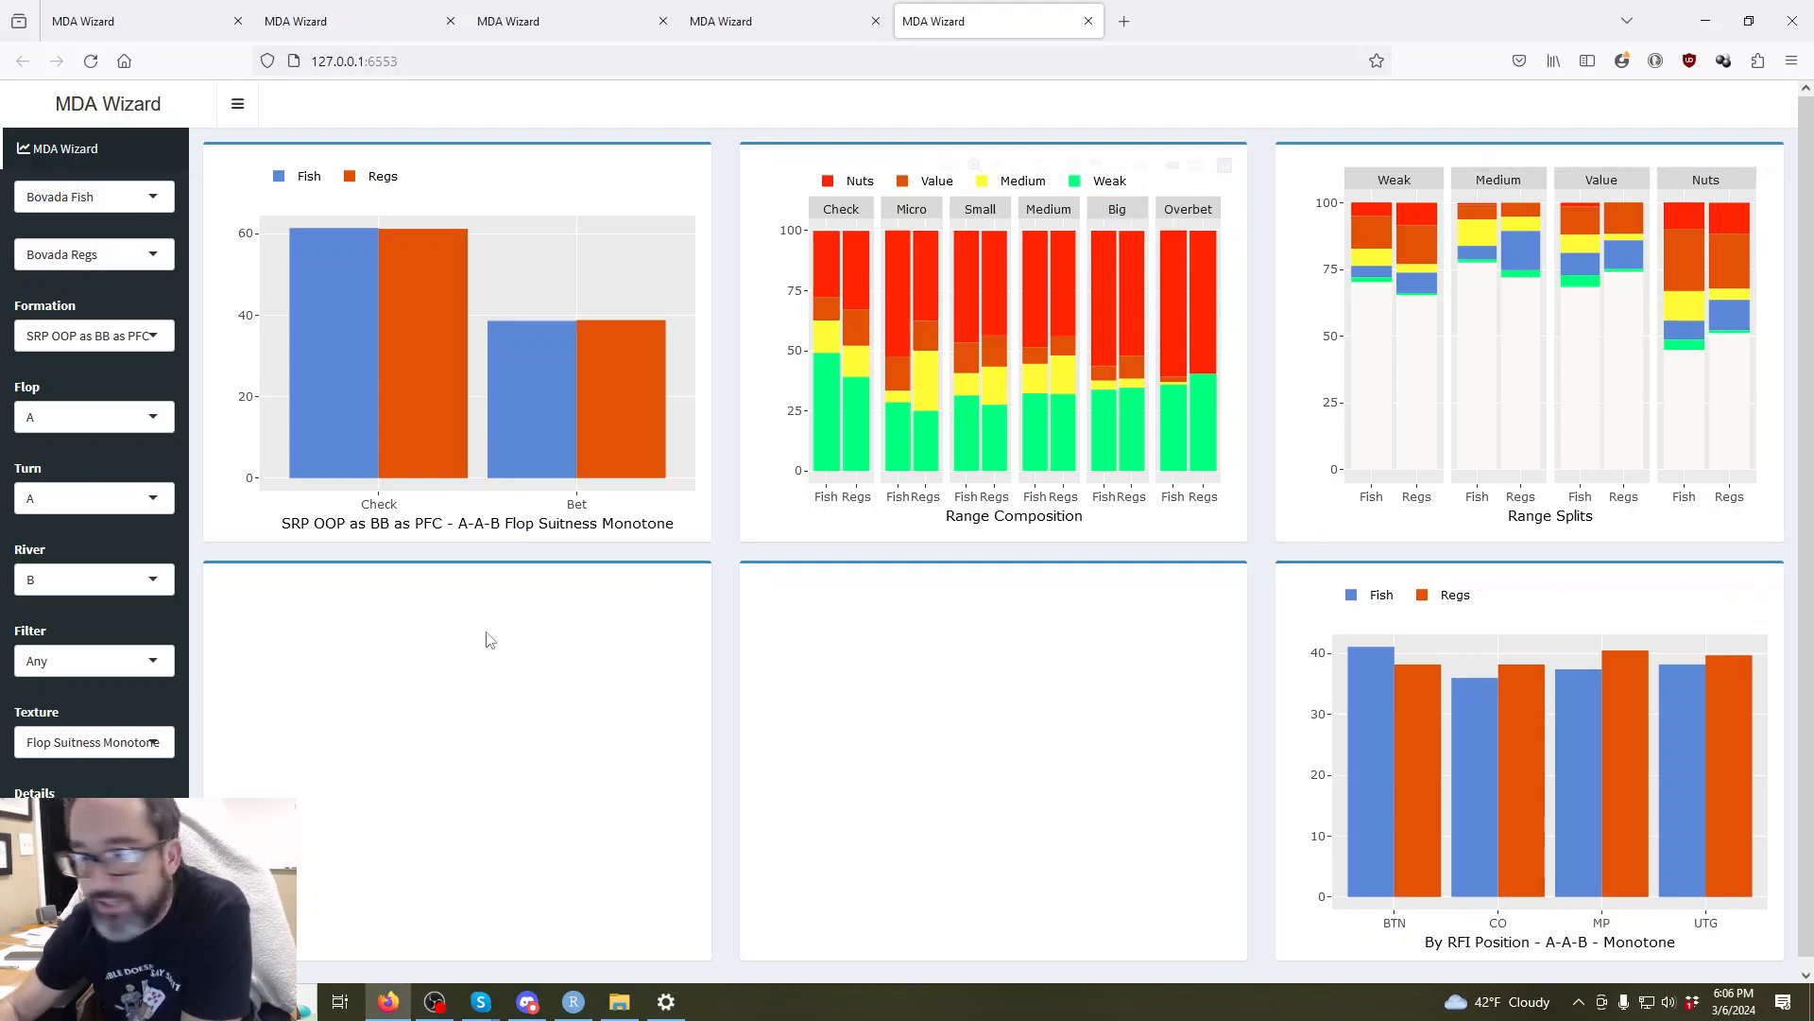
{"action": "left_click", "coordinate": [71, 746]}
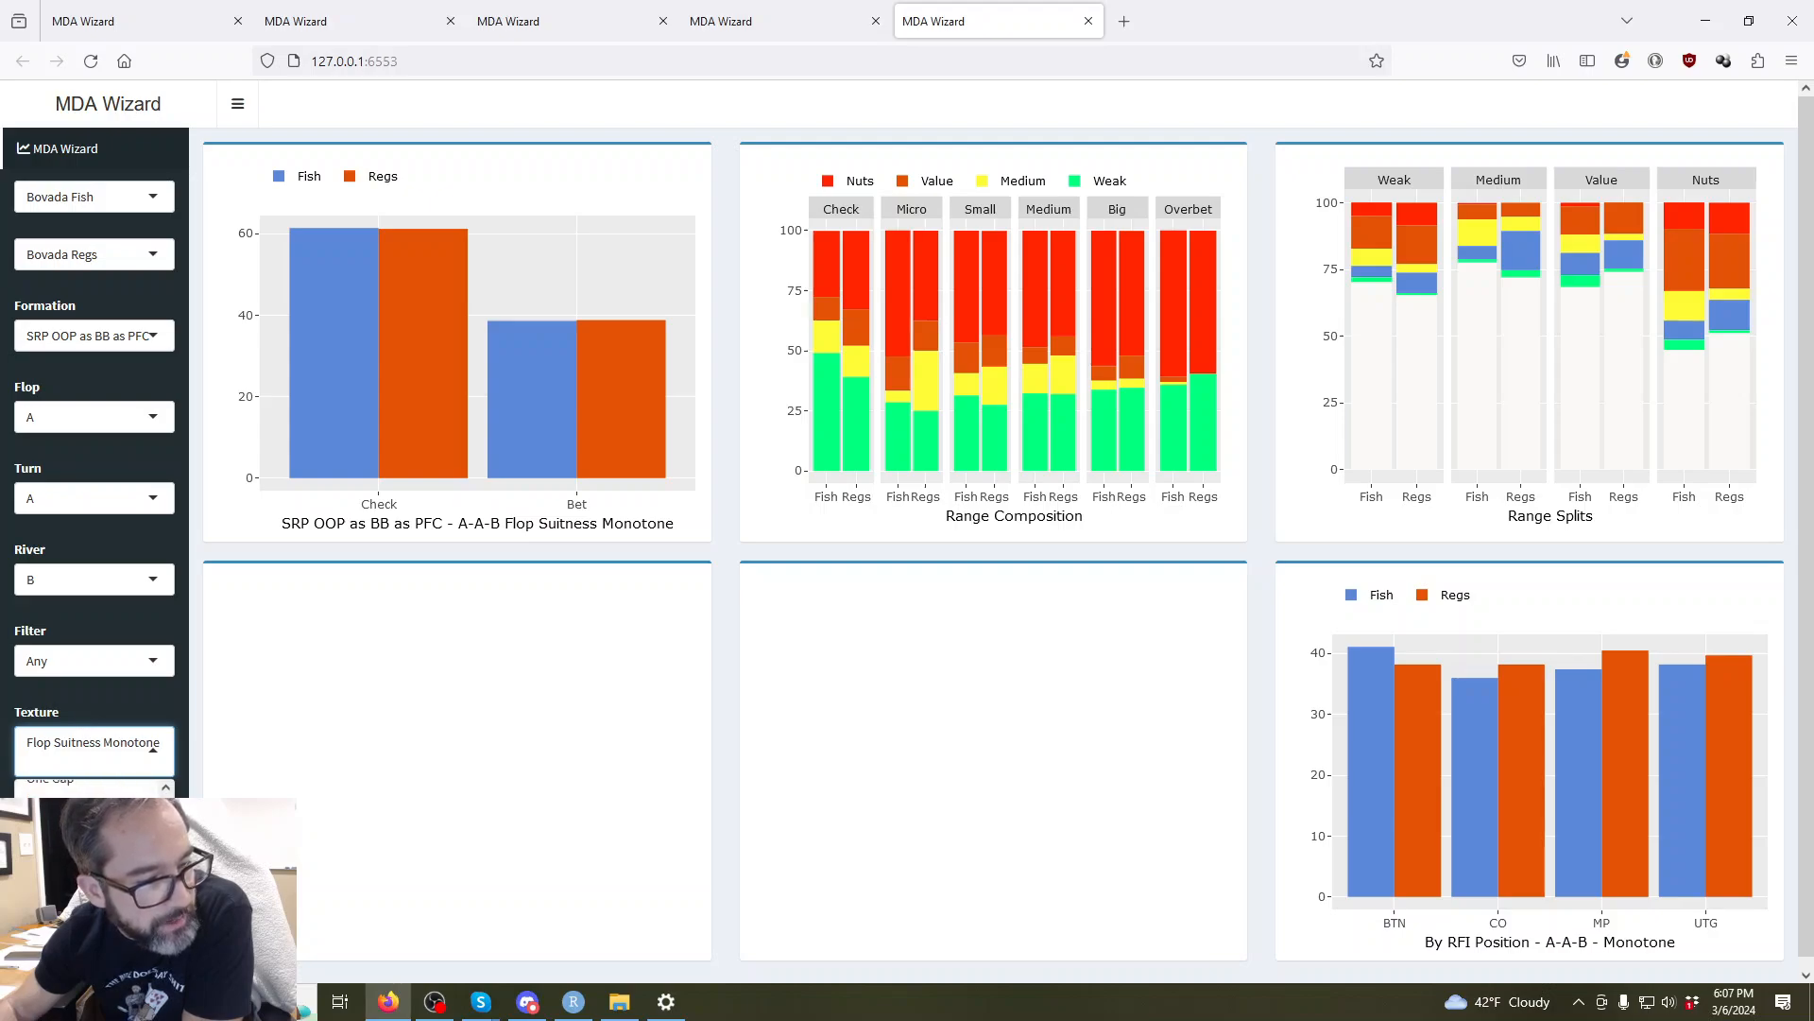
{"action": "left_click", "coordinate": [88, 700]}
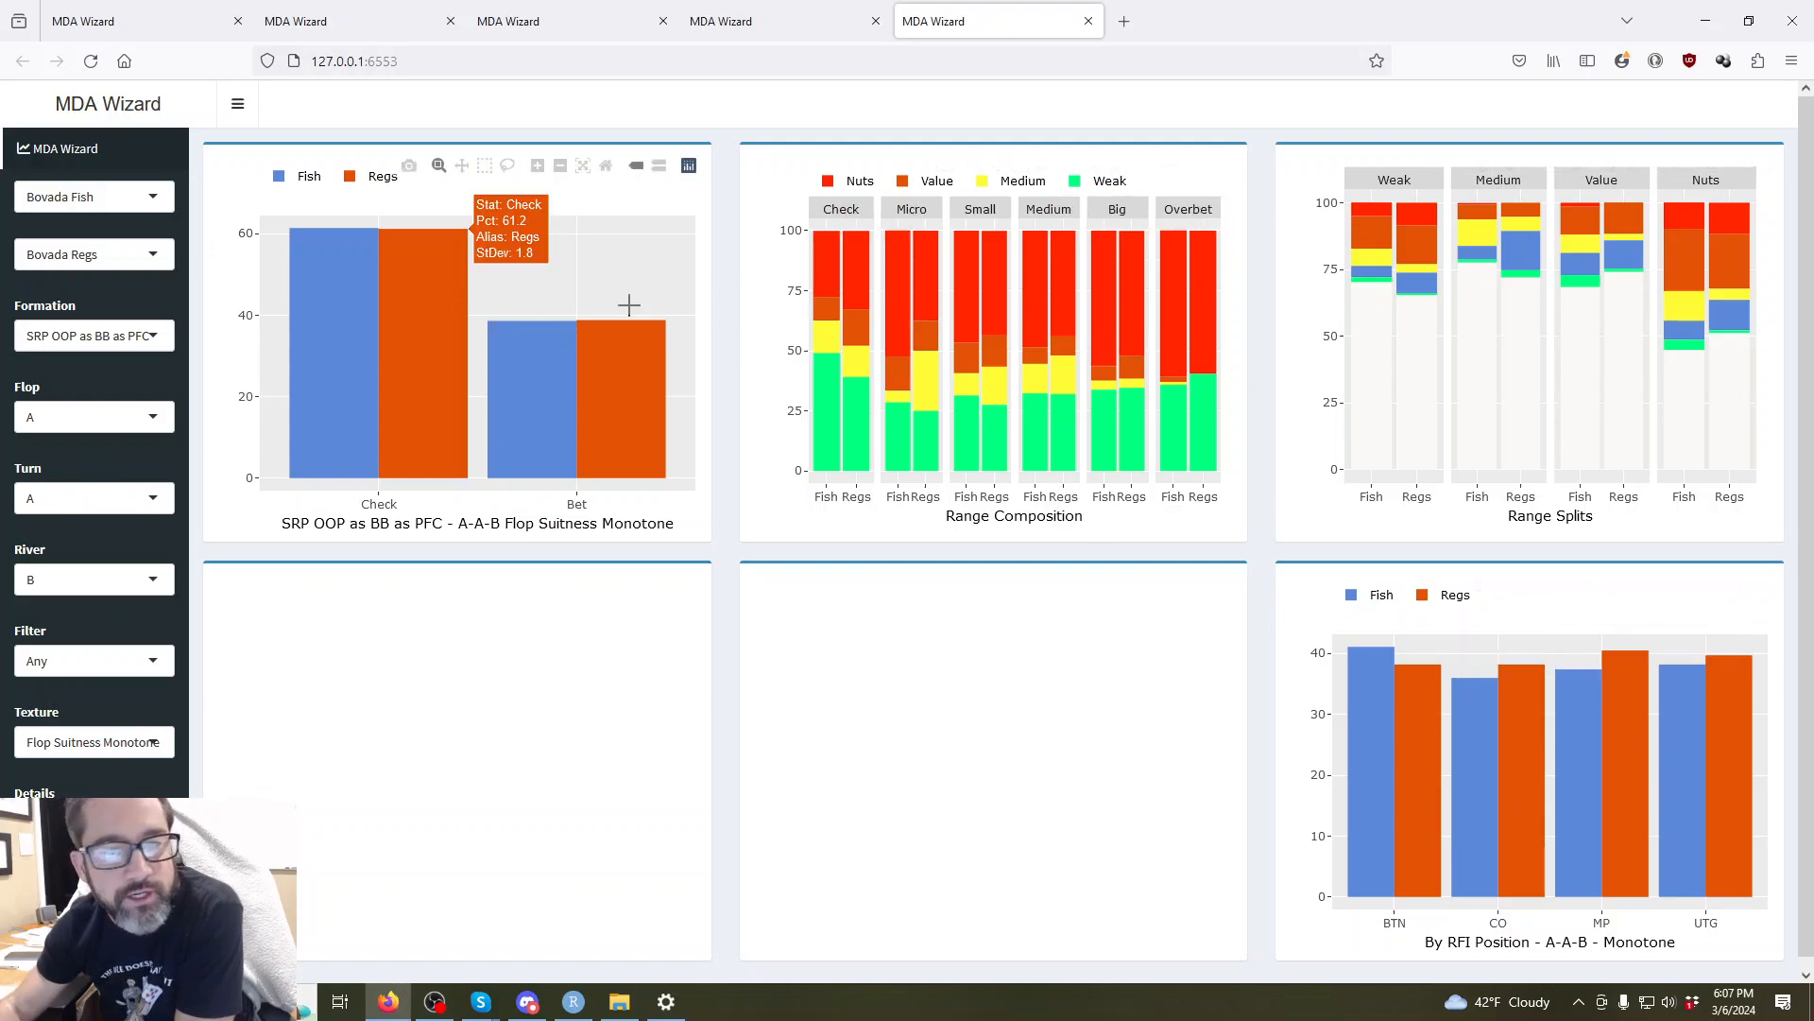
Compare the Fish and Regs range composition for Micro bets on monotone flops.
{"action": "mouse_move", "coordinate": [929, 374]}
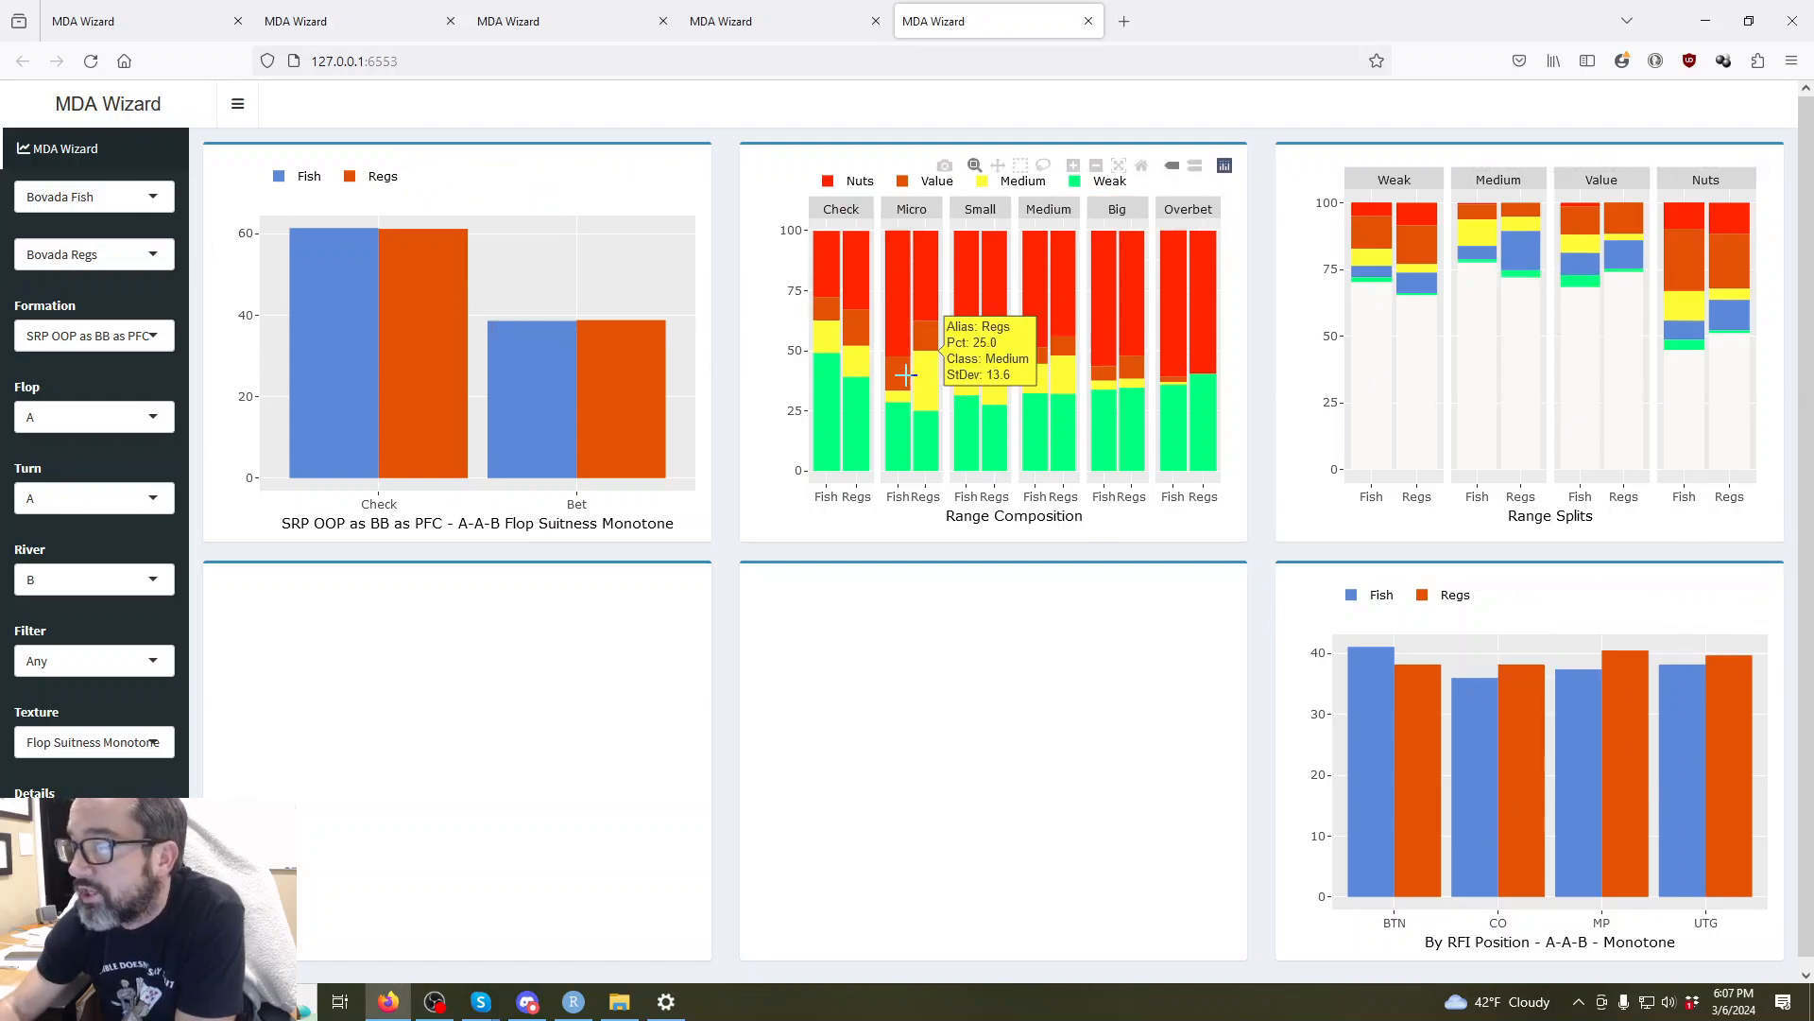